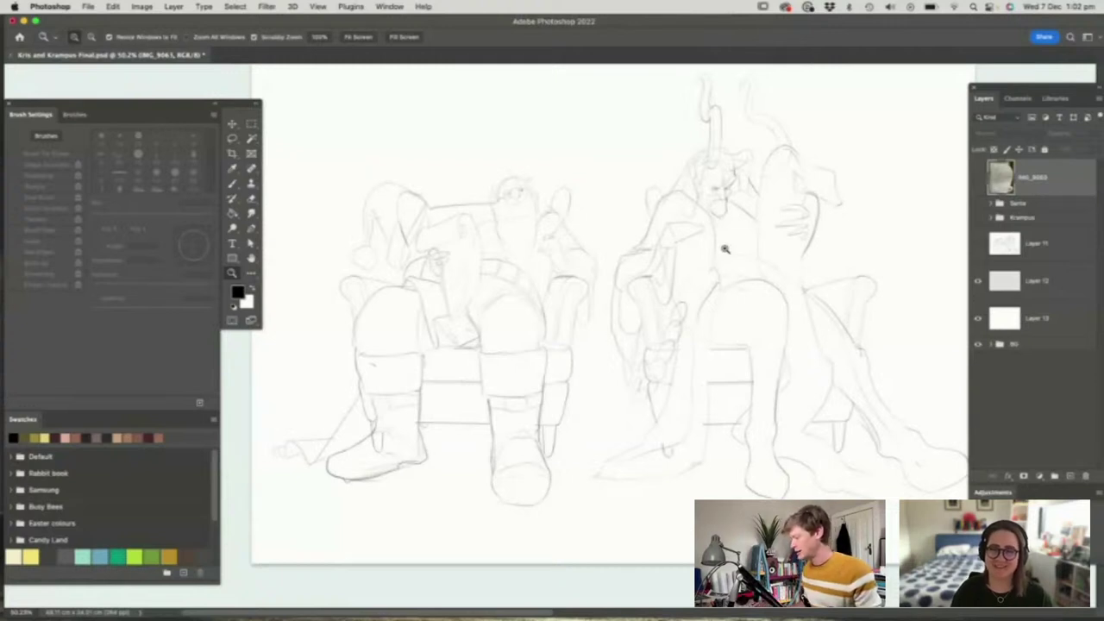
Set the opacity of the rough sketch on Layer 12 to 100%
drag(726, 249, 710, 266)
drag(734, 186, 759, 193)
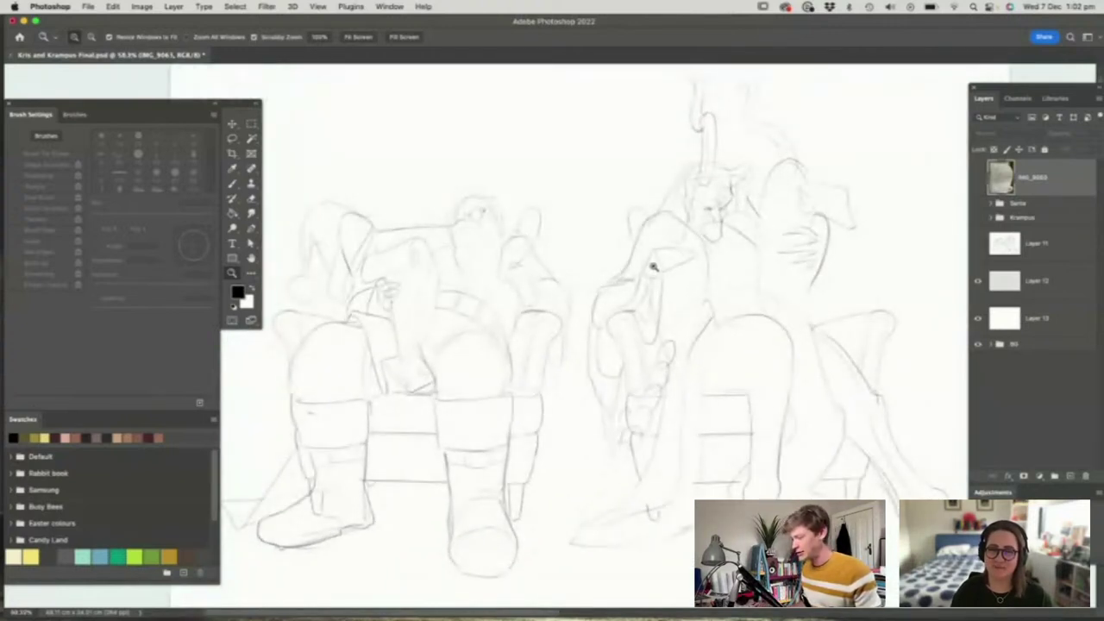
drag(653, 267, 631, 274)
drag(464, 362, 491, 426)
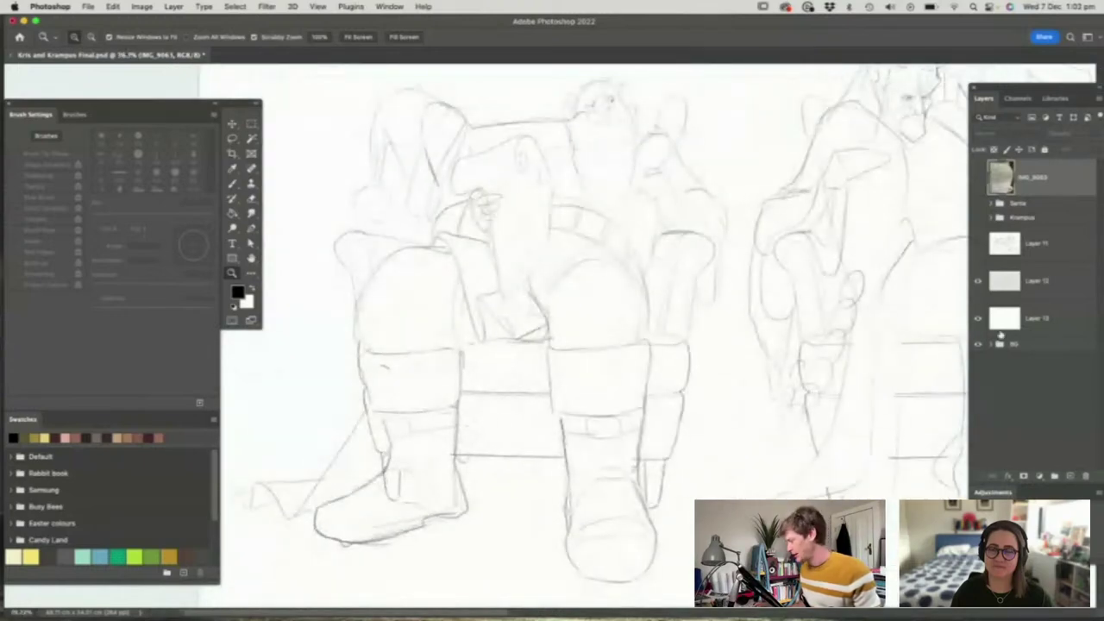
click(1035, 280)
click(1094, 134)
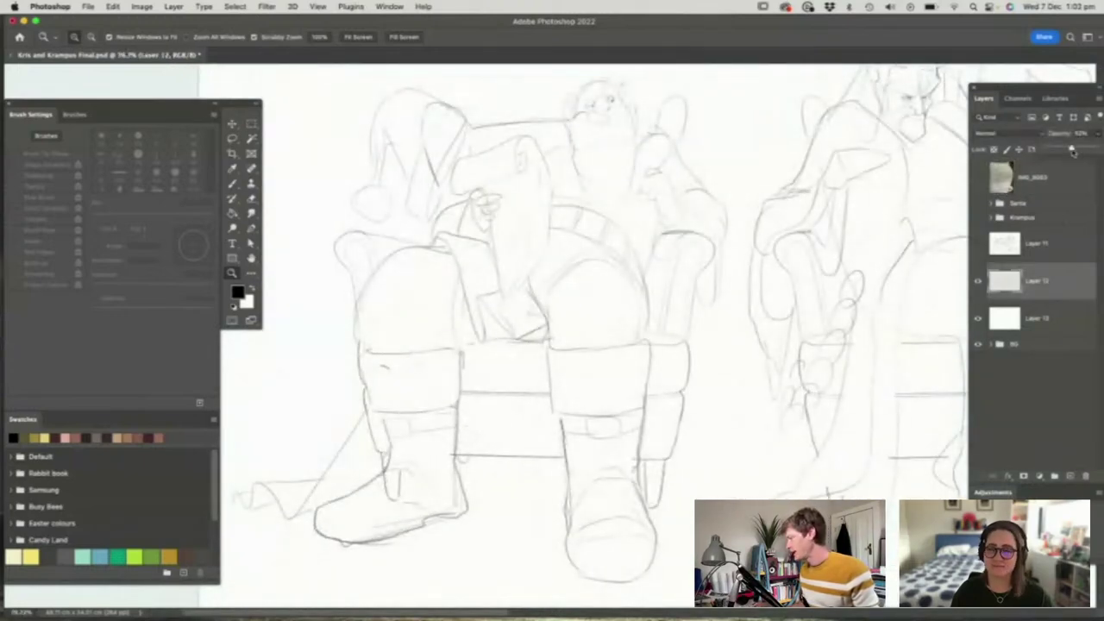
drag(1072, 151, 1100, 151)
Examine the rough pencil sketch of the seated Santa and Krampus, both the whole composition and closer up
drag(647, 294, 631, 301)
drag(712, 304, 676, 312)
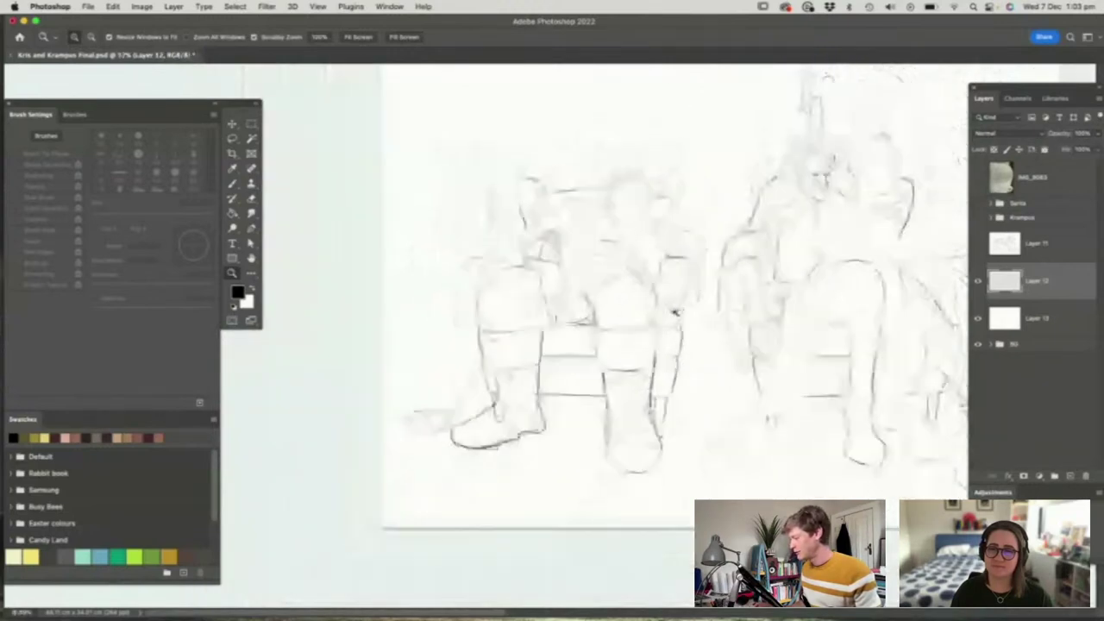
drag(904, 290, 927, 301)
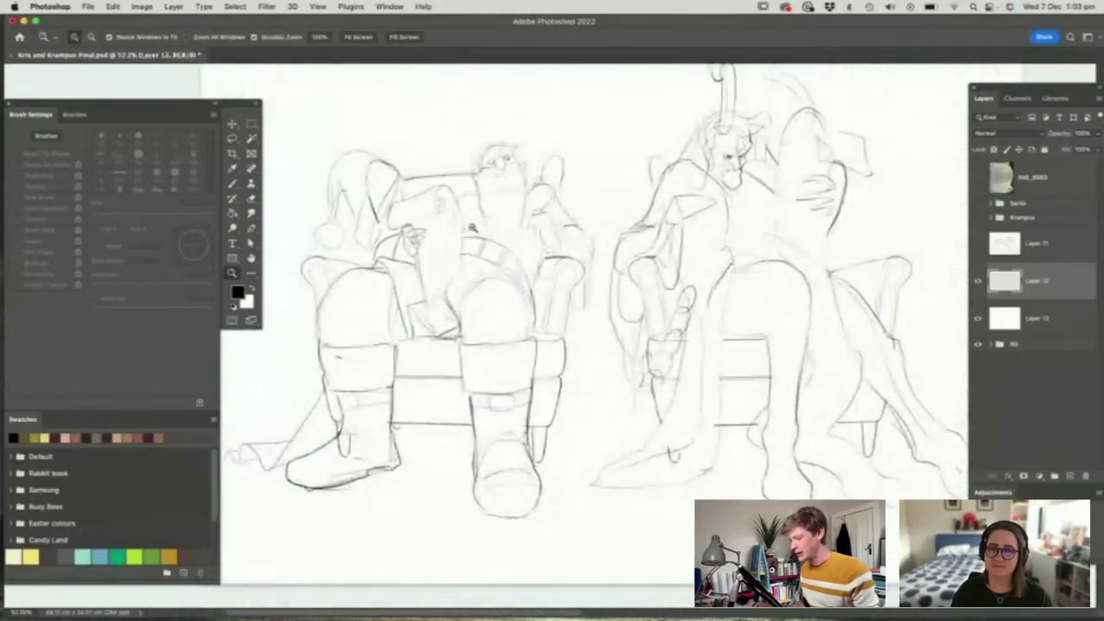
drag(472, 226, 427, 270)
drag(827, 167, 845, 178)
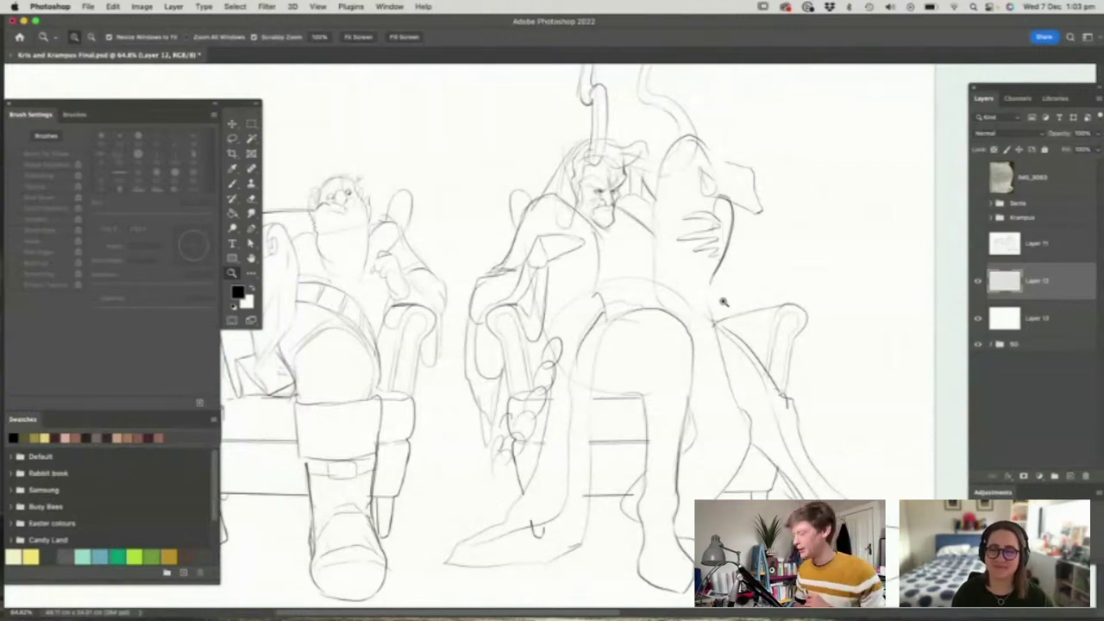
alt+click(693, 291)
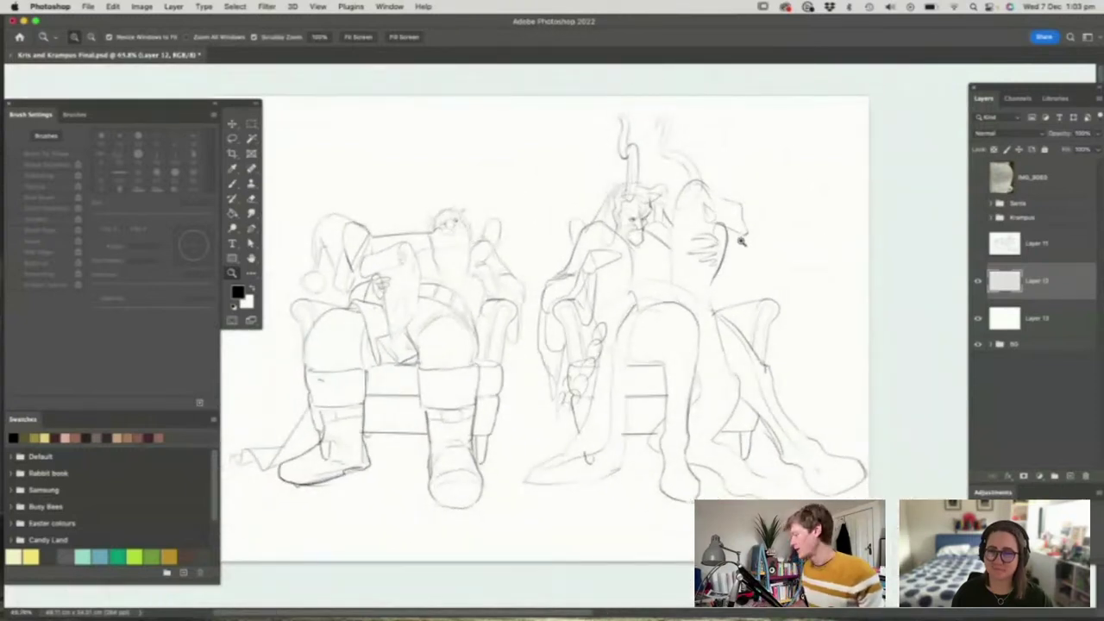
click(738, 256)
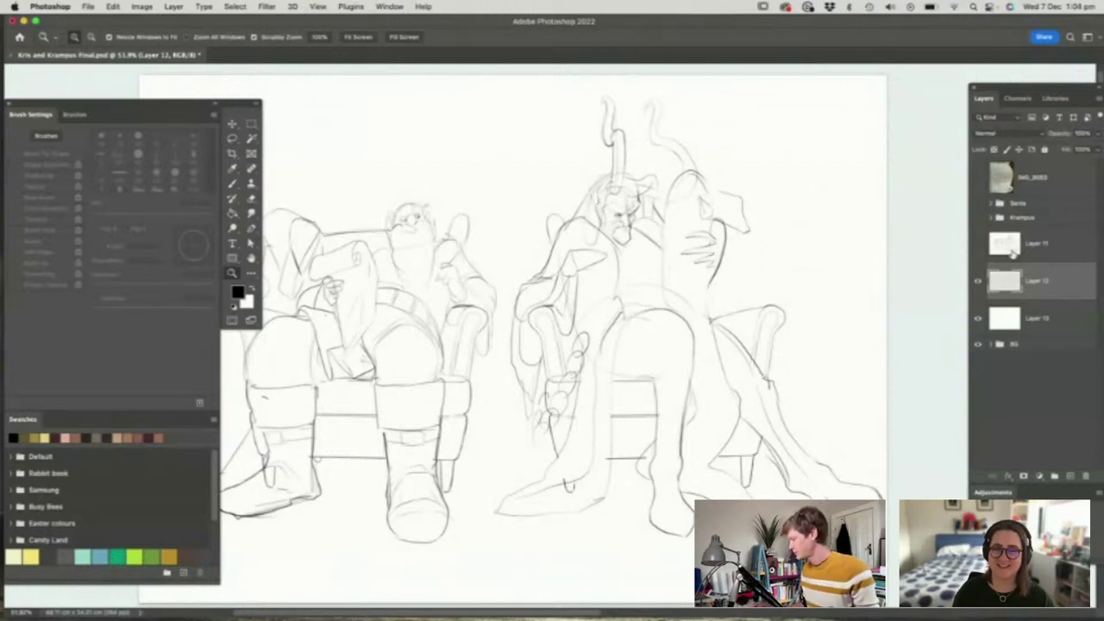
drag(698, 277, 669, 284)
drag(626, 249, 651, 286)
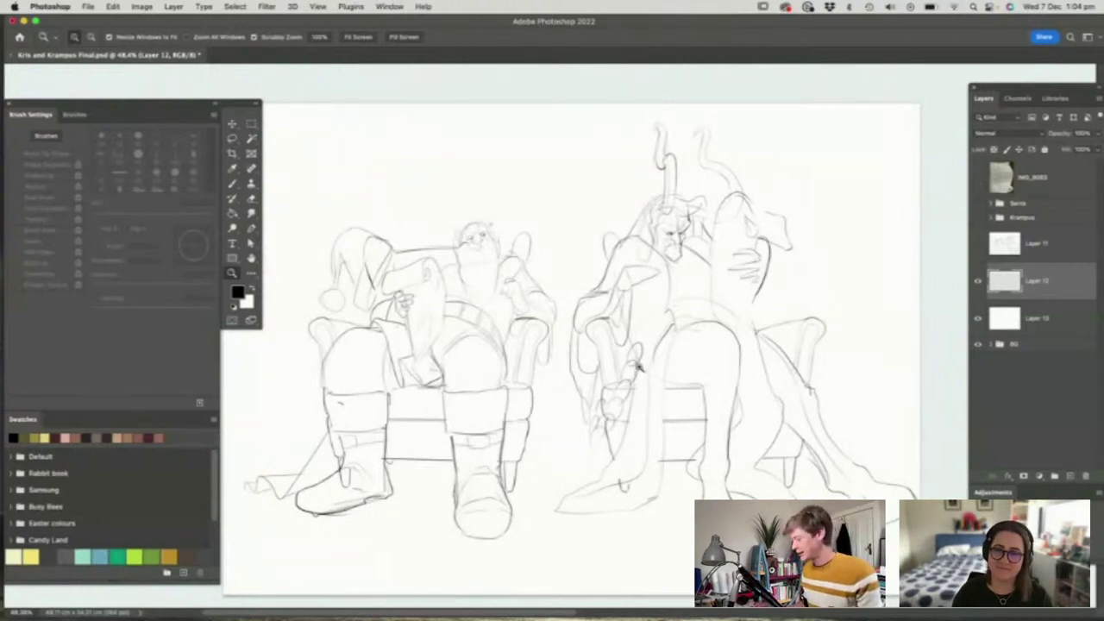
drag(640, 369, 645, 370)
Show the notebook photo layer without Layer 12 and examine its Santa and Krampus doodles up close
click(979, 177)
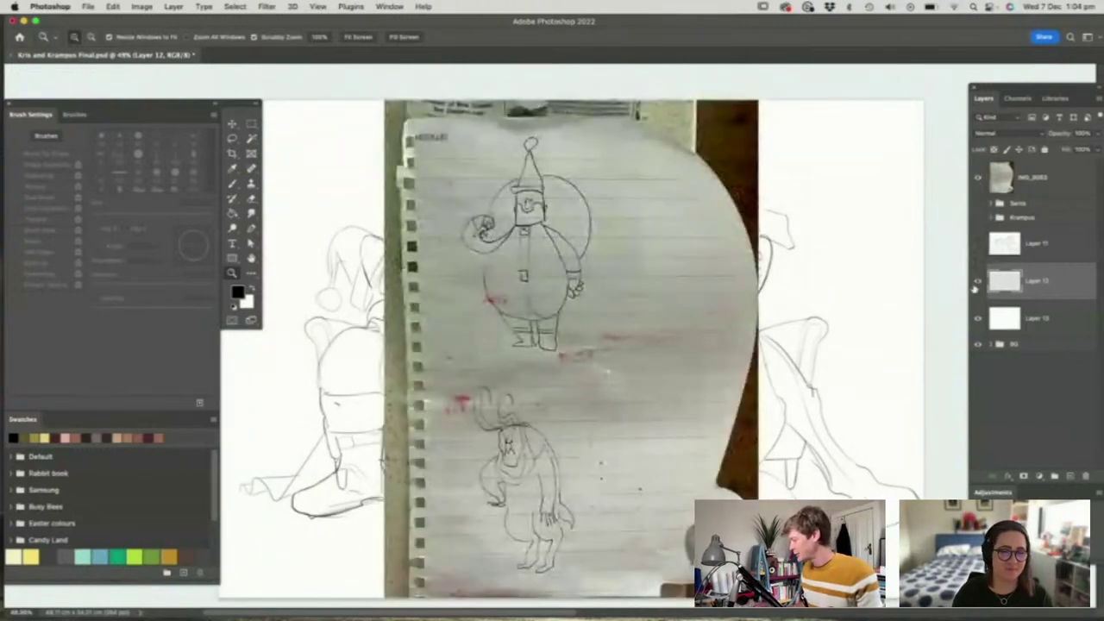
click(977, 281)
drag(563, 229, 604, 230)
drag(535, 190, 591, 189)
key(space)
drag(520, 350, 475, 146)
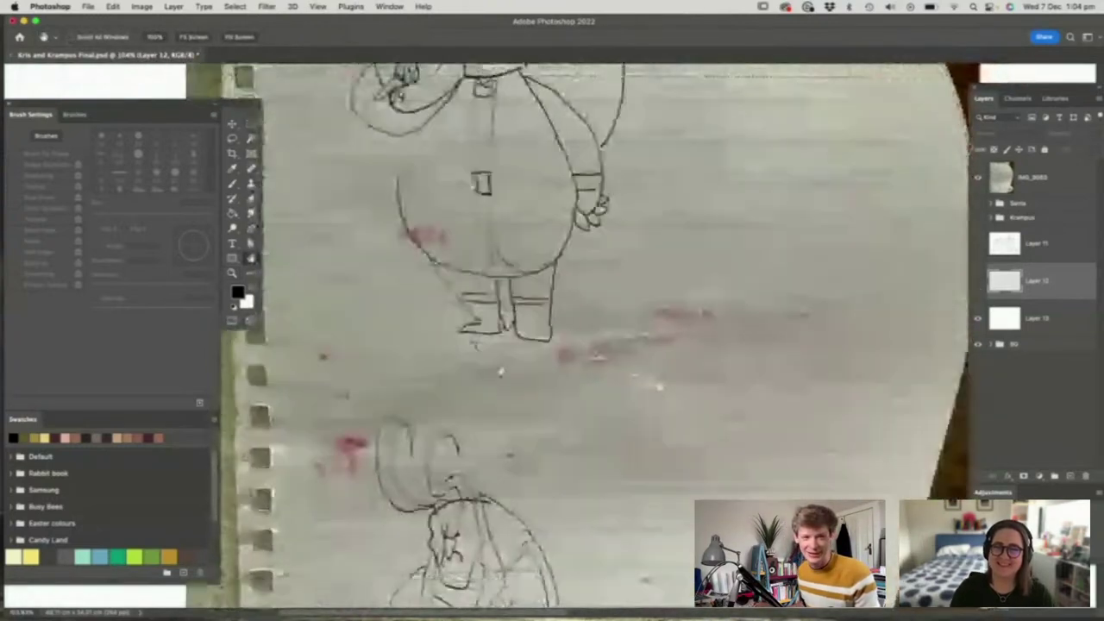
mouse_move(500, 370)
mouse_down()
mouse_move(527, 163)
mouse_move(509, 66)
mouse_up()
scroll(537, 324, up, 10)
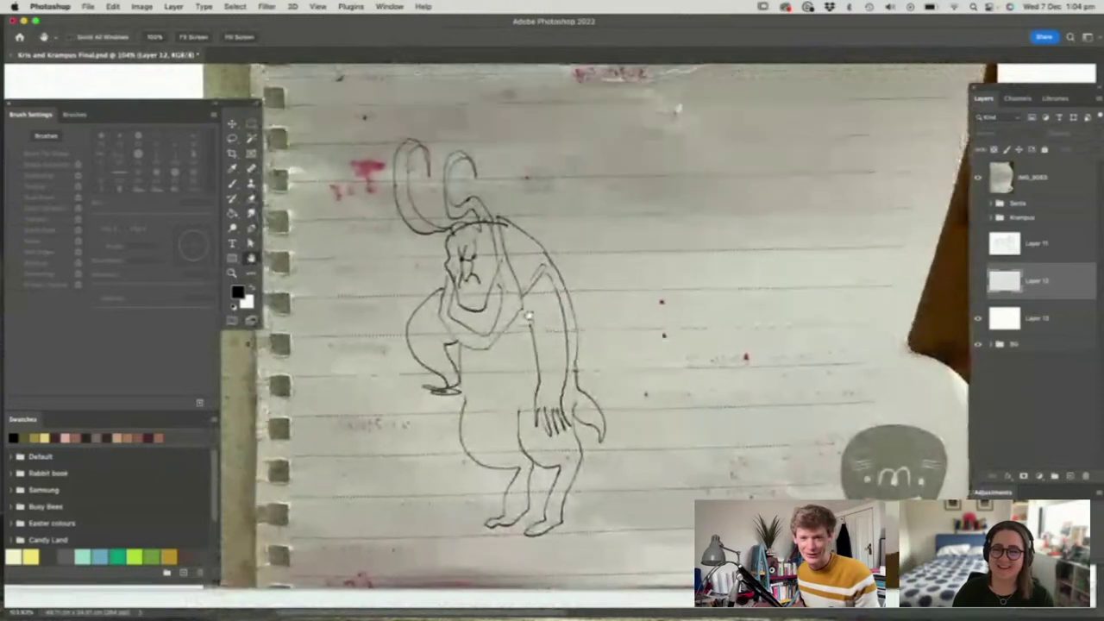
scroll(537, 325, left, 3)
scroll(537, 324, up, 2)
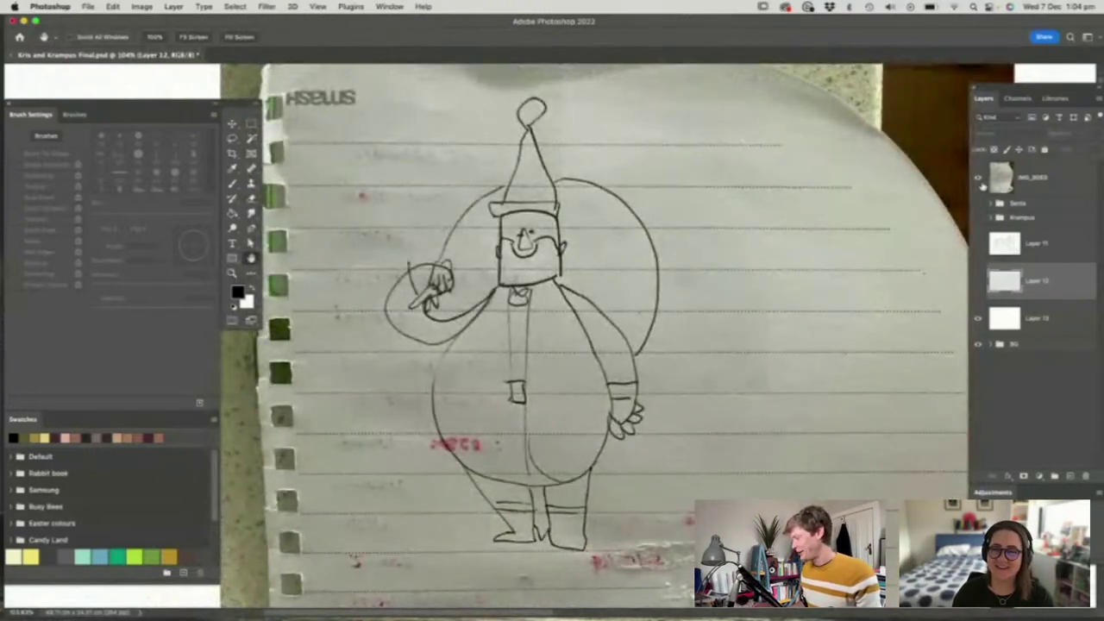
Hide the notebook photo, show Layer 12 again, and examine the figures' faces and poses in the rough sketch
click(980, 178)
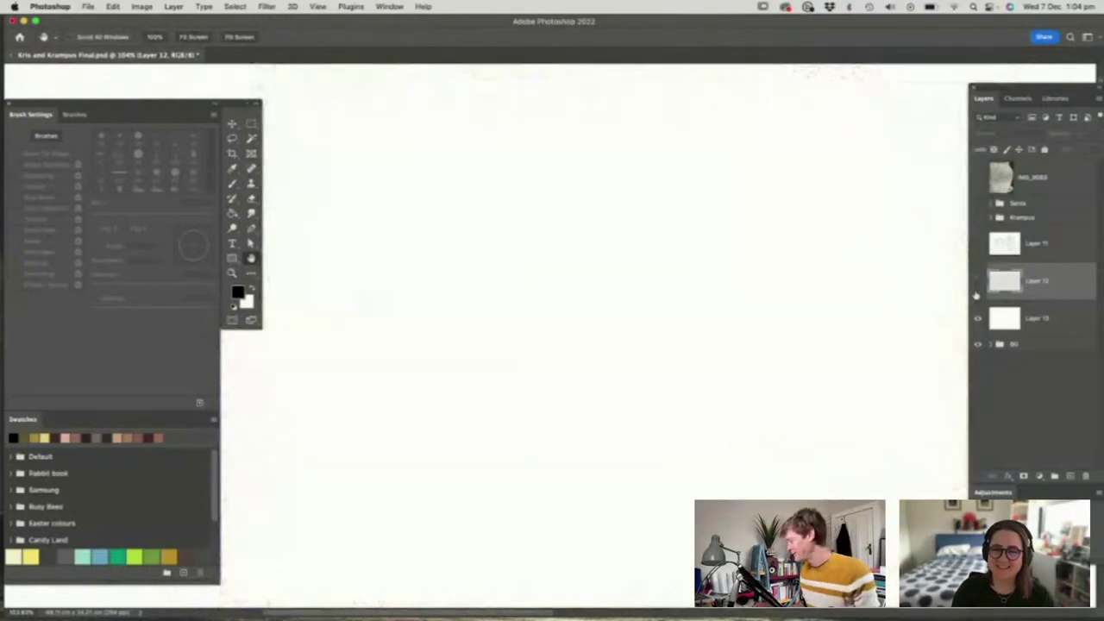
click(979, 280)
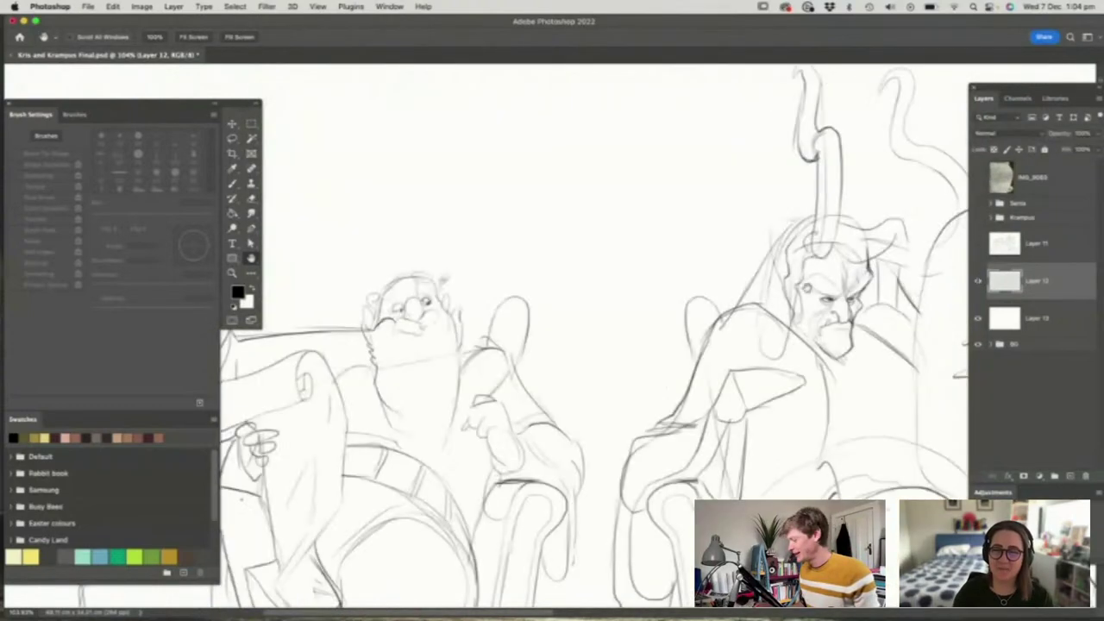
mouse_move(808, 285)
mouse_down()
mouse_move(785, 284)
mouse_move(729, 223)
mouse_move(706, 170)
mouse_up()
drag(700, 260, 604, 226)
drag(773, 175, 678, 219)
scroll(628, 483, up, 3)
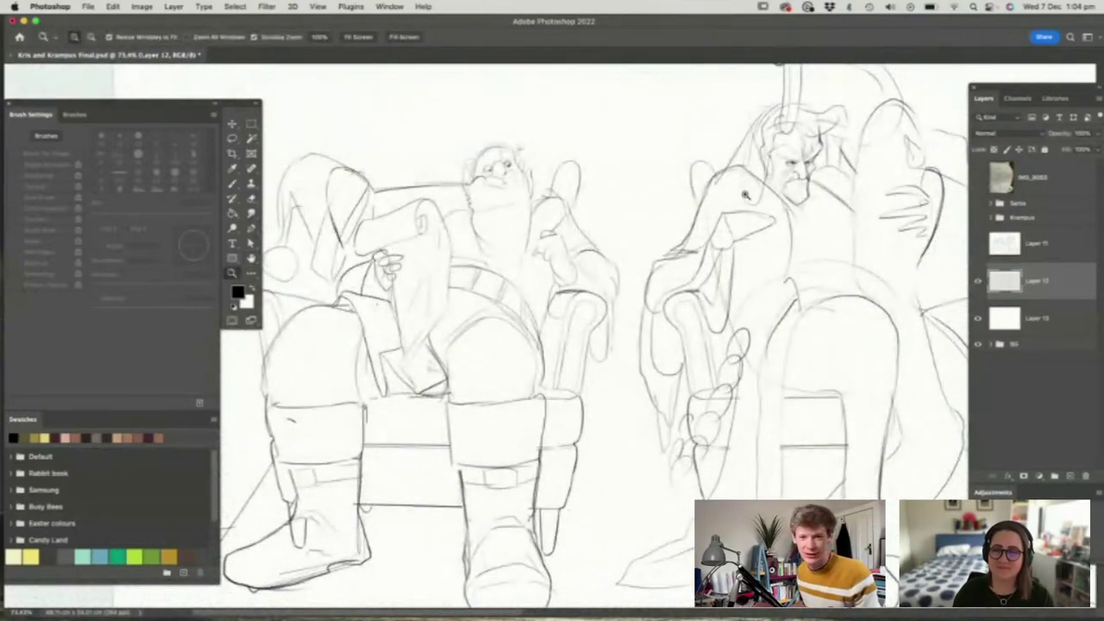
mouse_move(747, 196)
mouse_down()
mouse_move(766, 203)
mouse_move(753, 216)
mouse_up()
scroll(752, 217, up, 2)
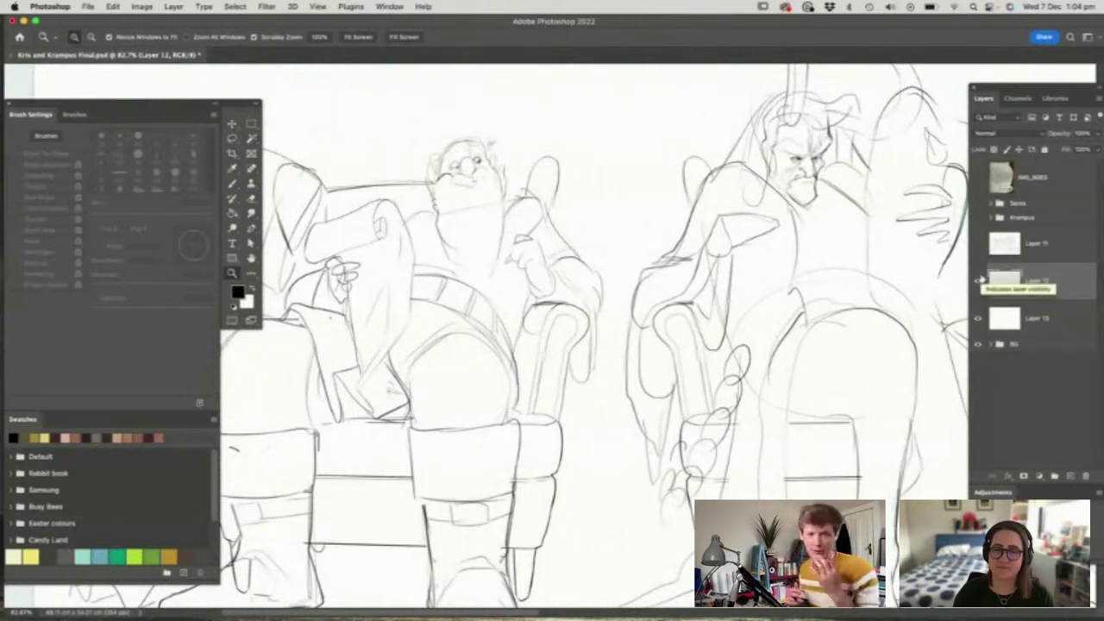
Fade the rough sketch on Layer 12 to about 10% opacity
click(979, 284)
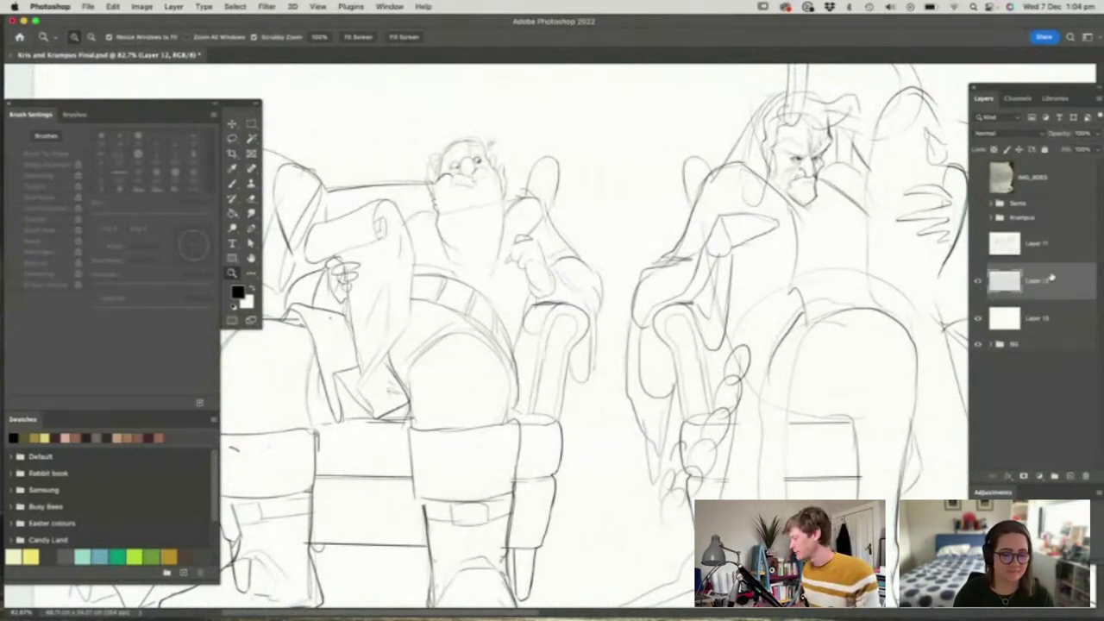
click(1096, 132)
drag(1094, 149, 1050, 149)
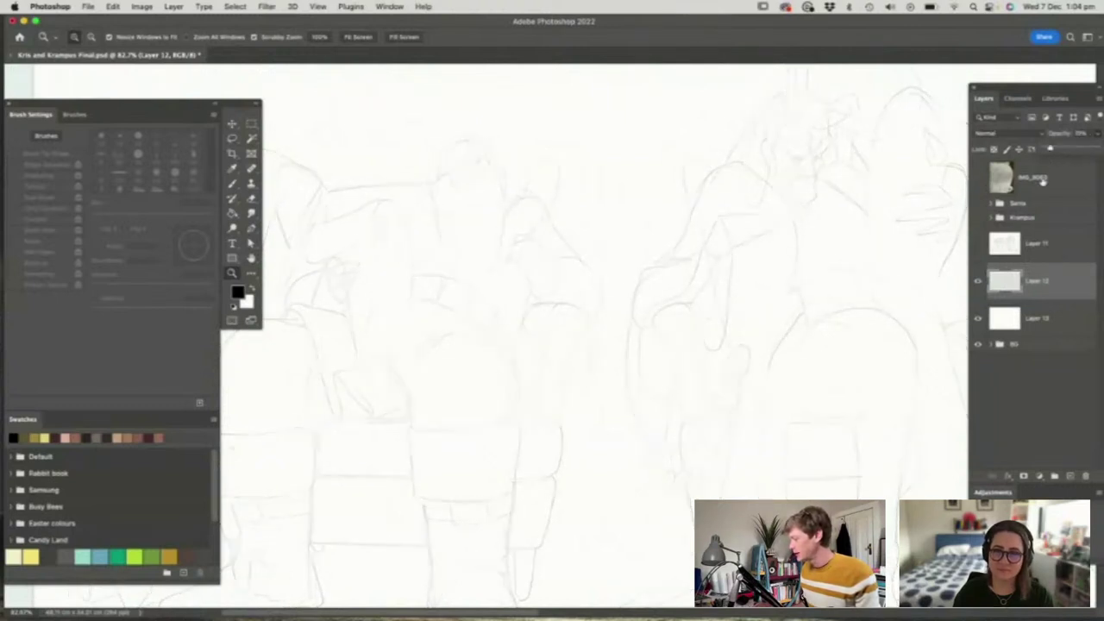
Show the refined sketch on Layer 11 and raise its opacity to about 80%
click(978, 244)
click(1014, 246)
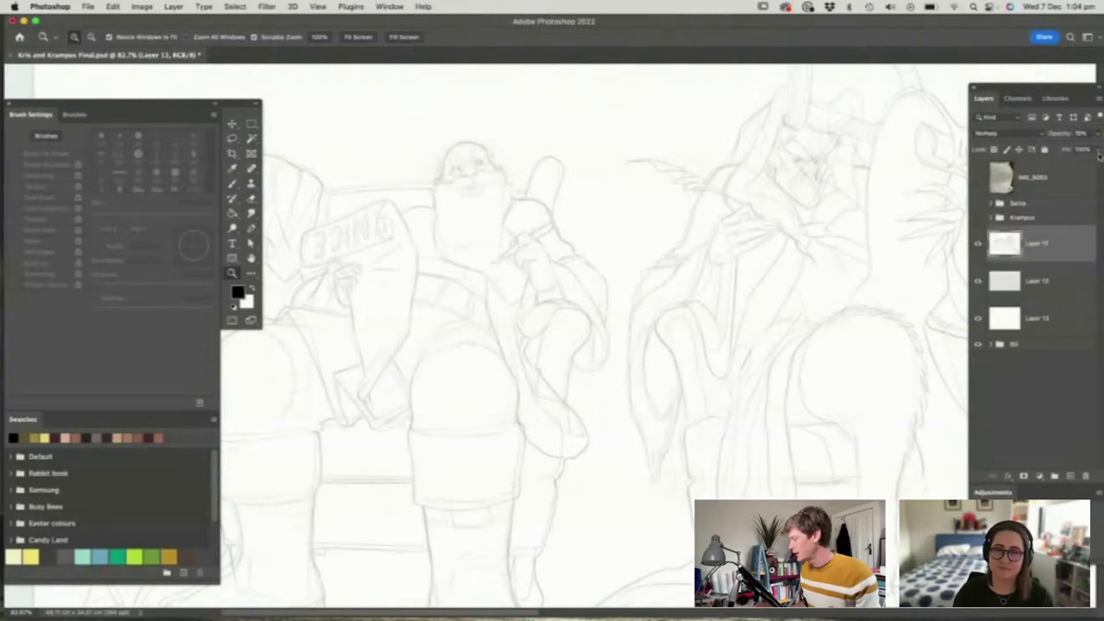
click(1098, 135)
drag(1082, 148, 1091, 149)
Examine the refined pencil sketch on Layer 11, covering Santa, Krampus, their name lists, robes and feet
drag(659, 253, 617, 250)
drag(599, 148, 552, 208)
drag(870, 188, 921, 188)
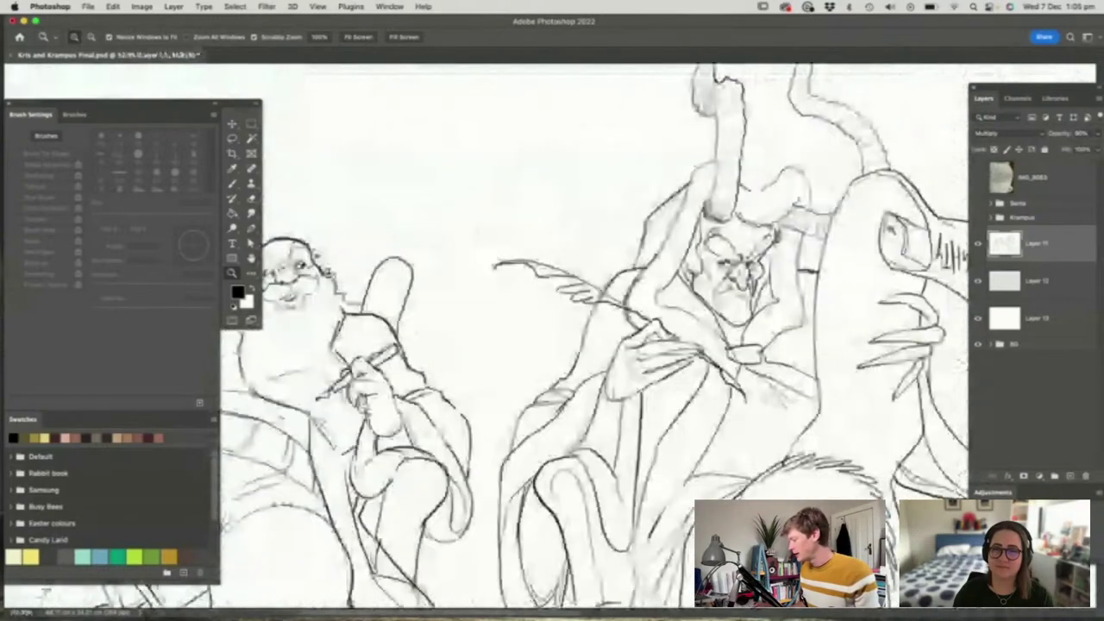
drag(729, 242, 673, 241)
drag(781, 388, 821, 385)
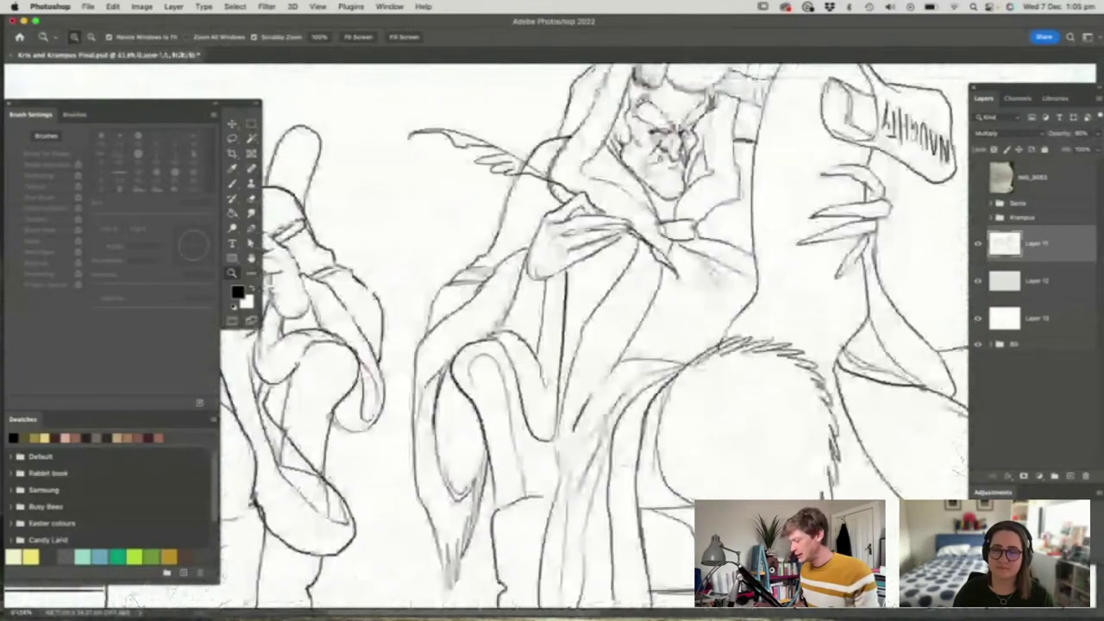
drag(608, 275, 589, 274)
scroll(588, 273, down, 4)
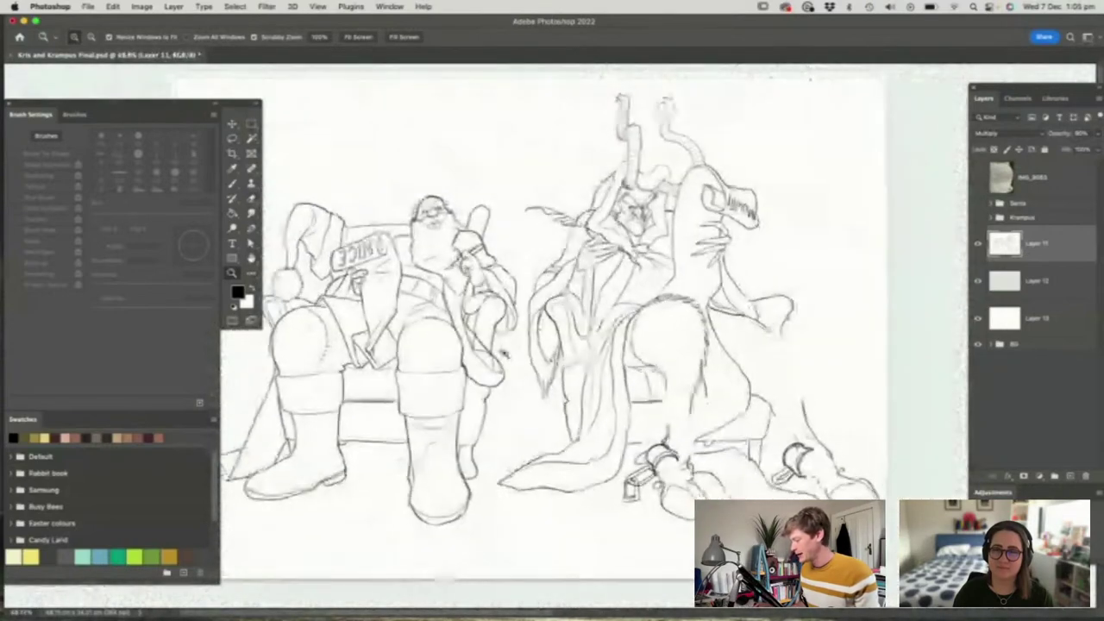
scroll(587, 273, up, 2)
drag(691, 399, 721, 397)
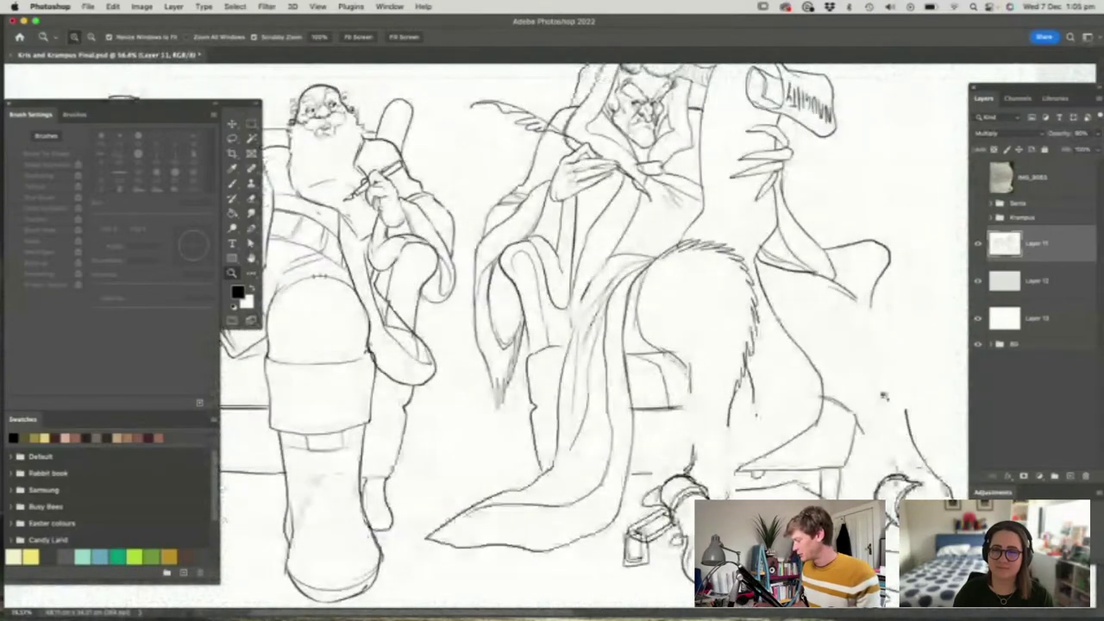
drag(795, 381, 771, 389)
scroll(771, 390, down, 4)
scroll(771, 390, up, 5)
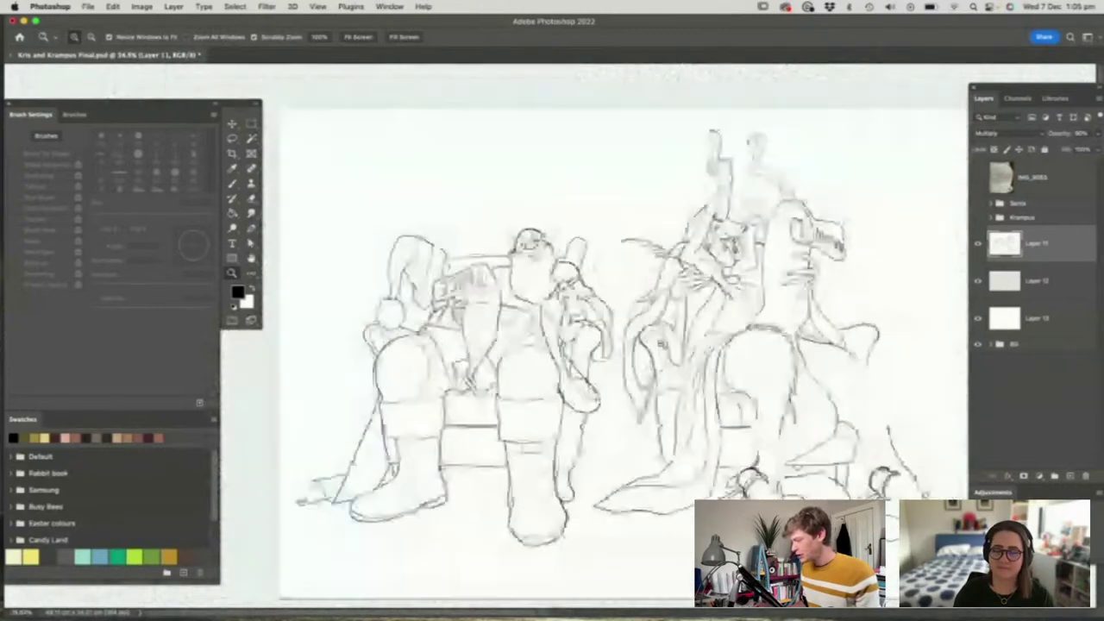
scroll(714, 464, down, 2)
scroll(714, 463, up, 2)
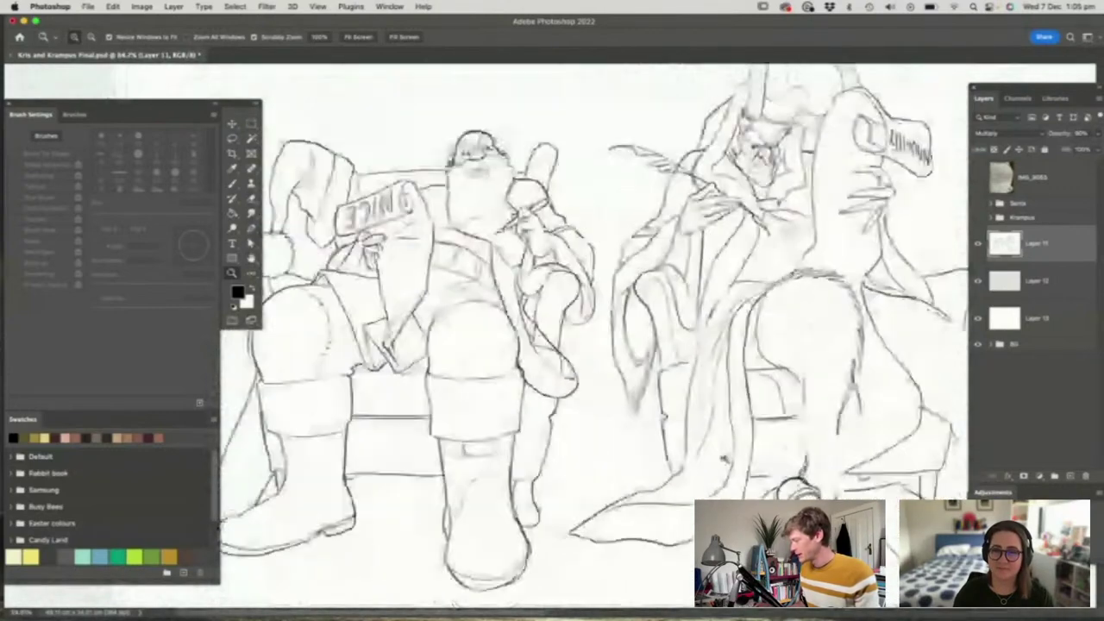
scroll(714, 464, down, 2)
scroll(714, 463, up, 1)
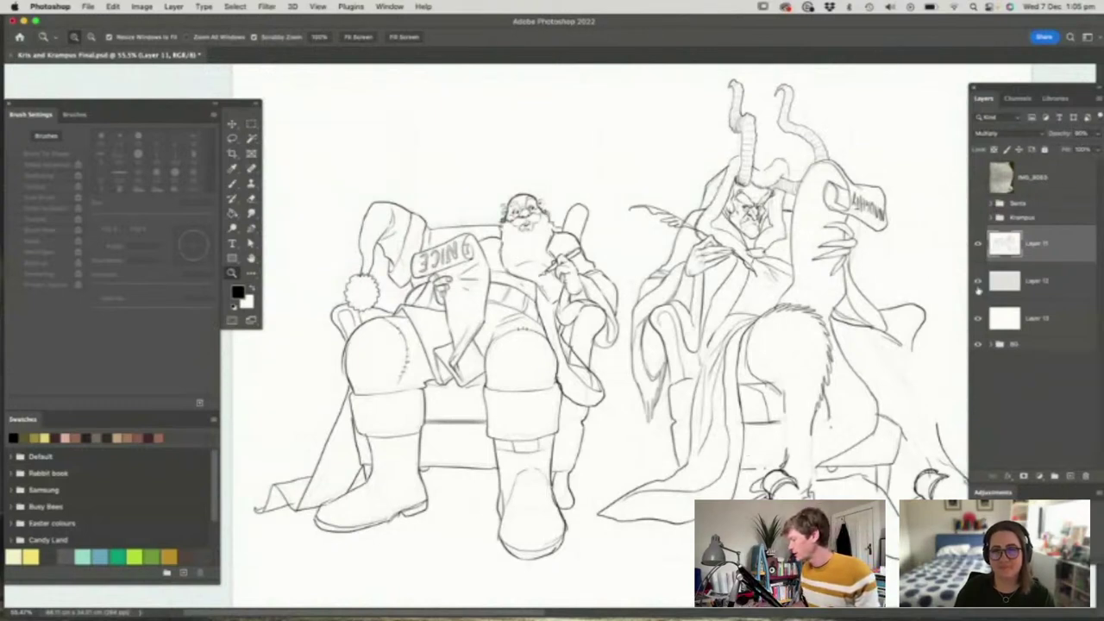
Fade Layer 11 to about 15% opacity with Layer 12 hidden, and show the Krampus ink group
click(1099, 134)
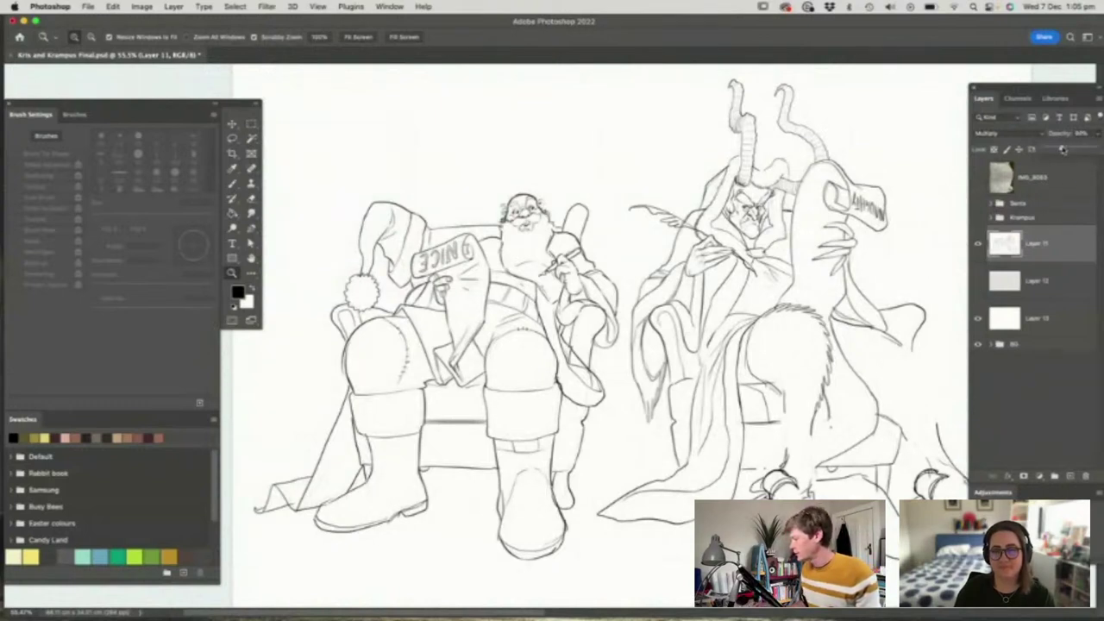
drag(1063, 149, 1059, 149)
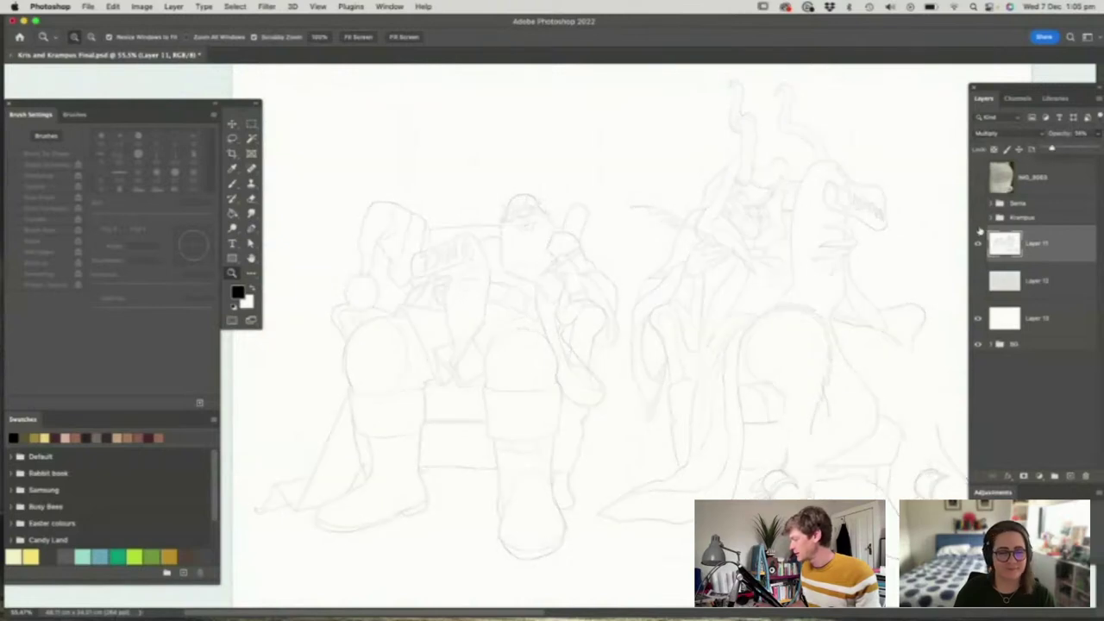
click(979, 218)
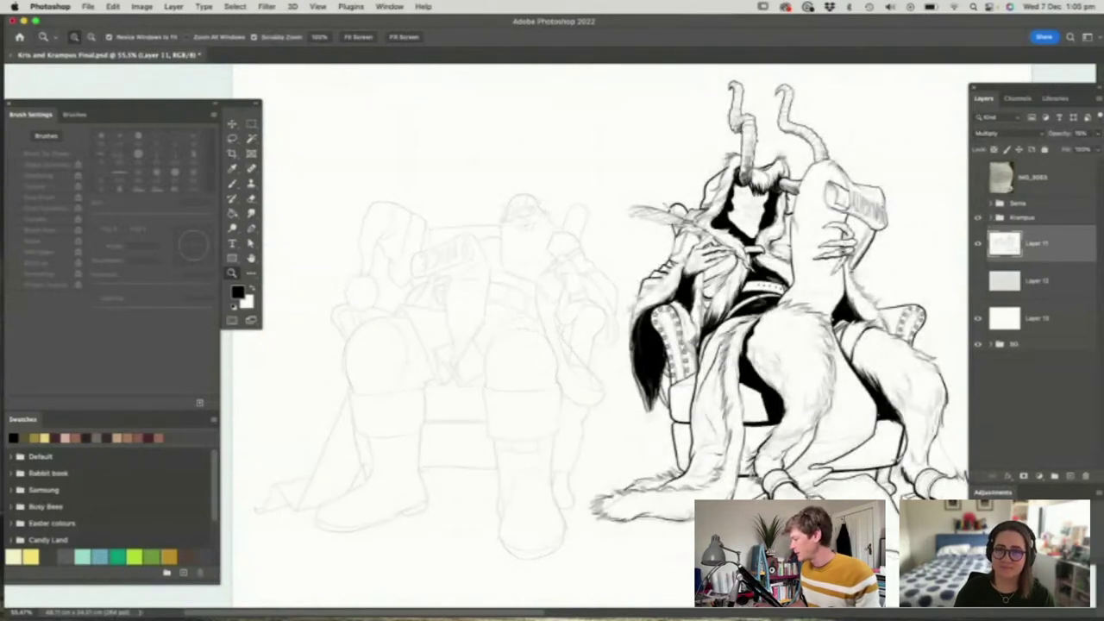
Examine the Krampus inking up close, including the hood, hands, quill, belt, fur and studded armchair
click(880, 199)
drag(739, 277, 811, 277)
drag(699, 316, 614, 315)
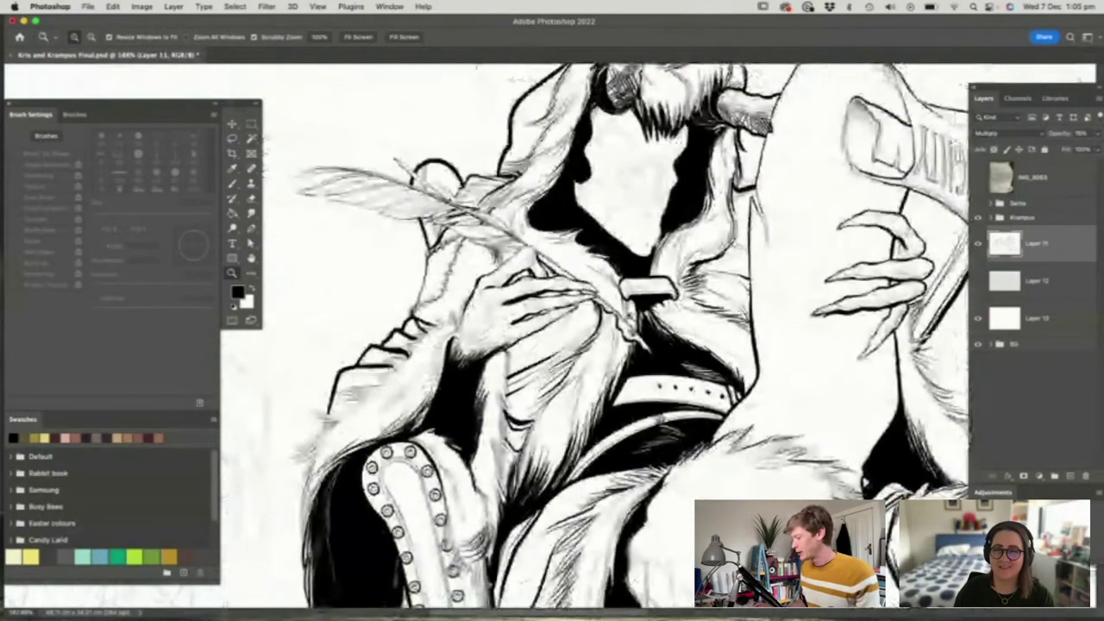
drag(658, 129, 685, 175)
key(space)
drag(650, 247, 630, 301)
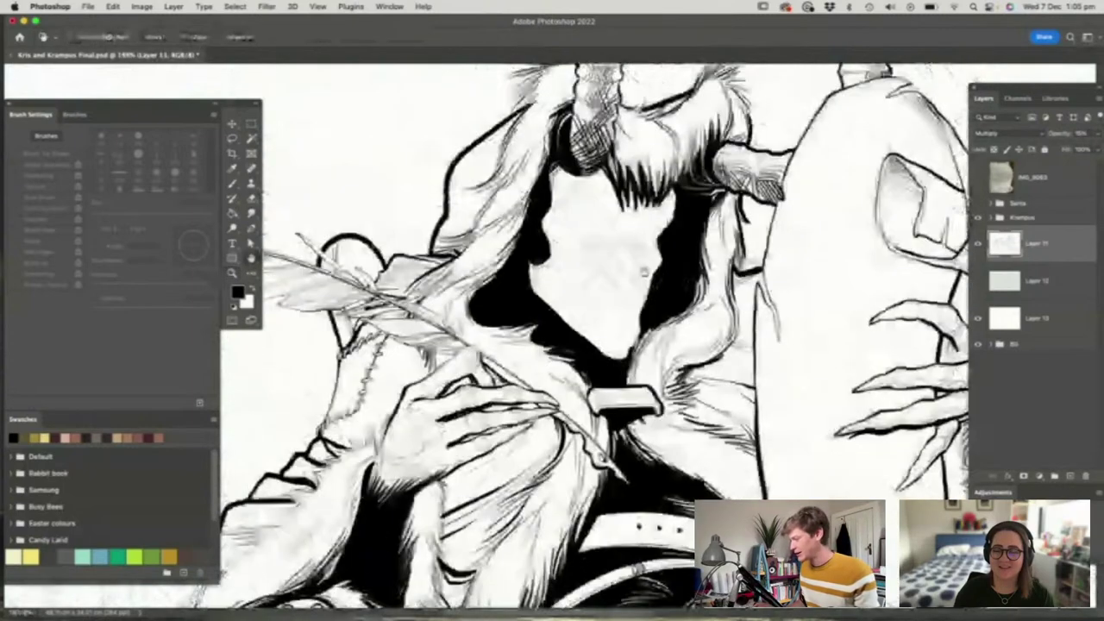
drag(670, 69, 681, 188)
drag(633, 446, 659, 222)
drag(675, 470, 706, 367)
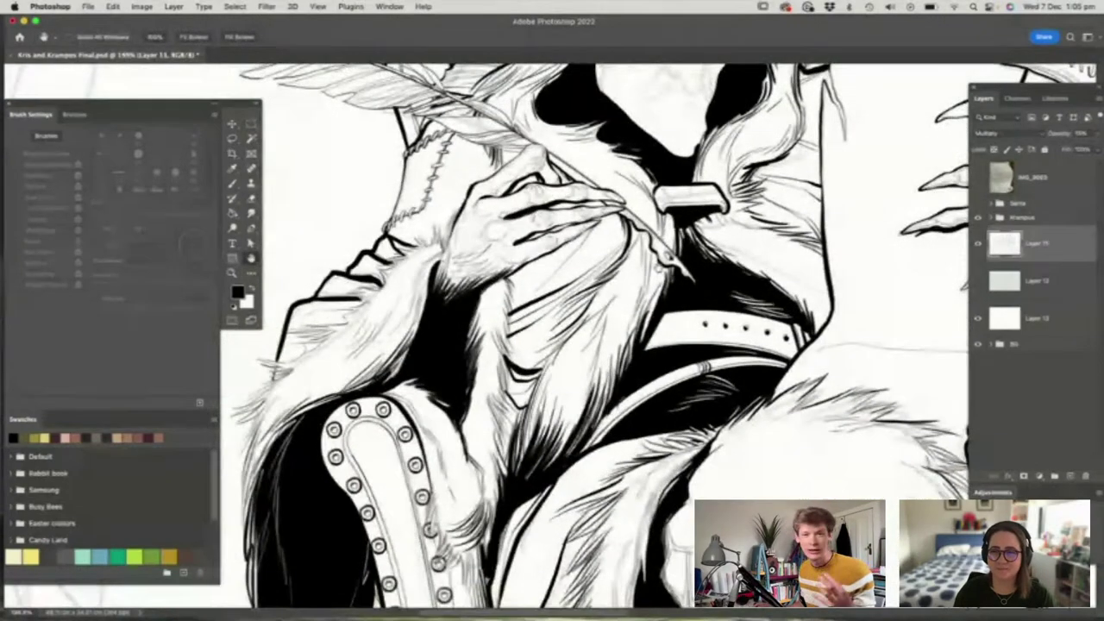
scroll(595, 336, down, 5)
scroll(595, 337, right, 8)
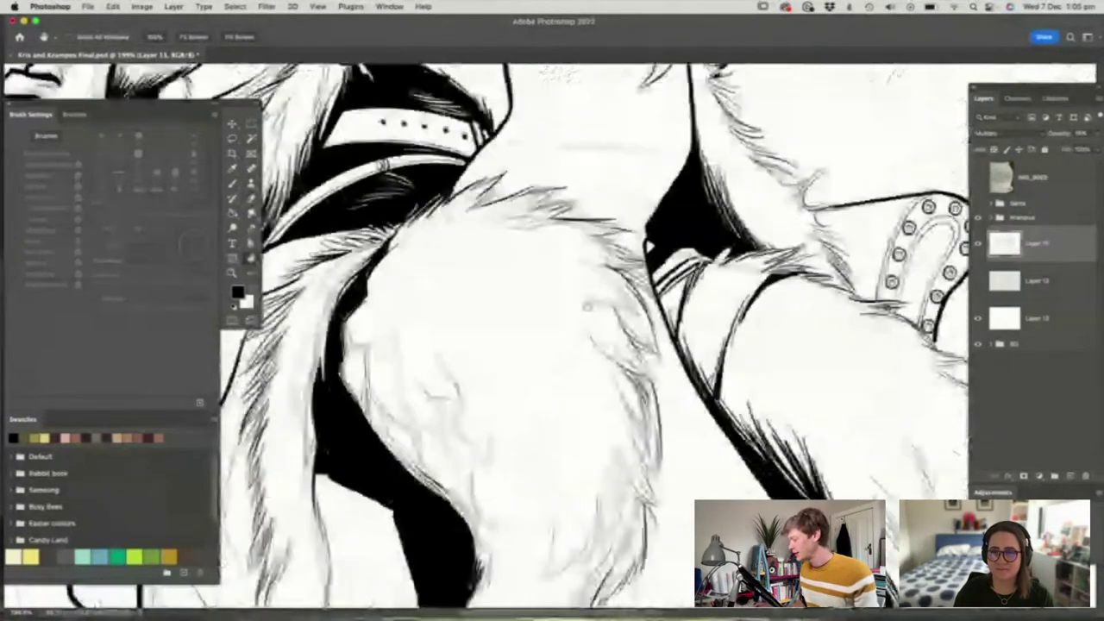
scroll(596, 336, up, 5)
scroll(596, 337, left, 2)
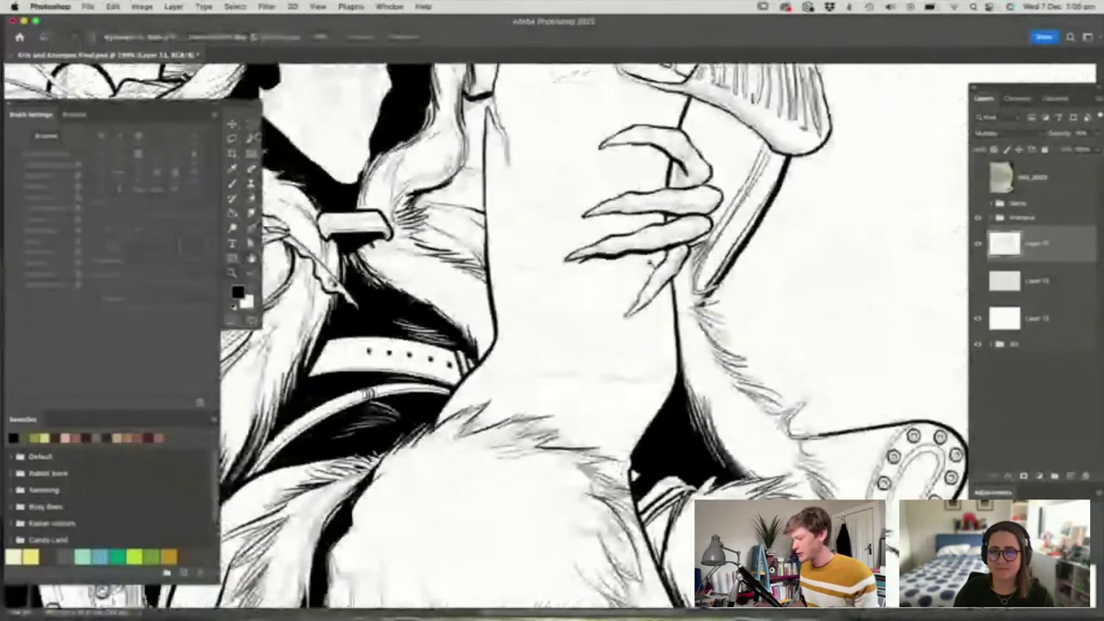
Examine the Krampus inking as a whole and in detail, covering the robe, quill hand, legs, hanging fur, hooves and horns
scroll(595, 337, down, 5)
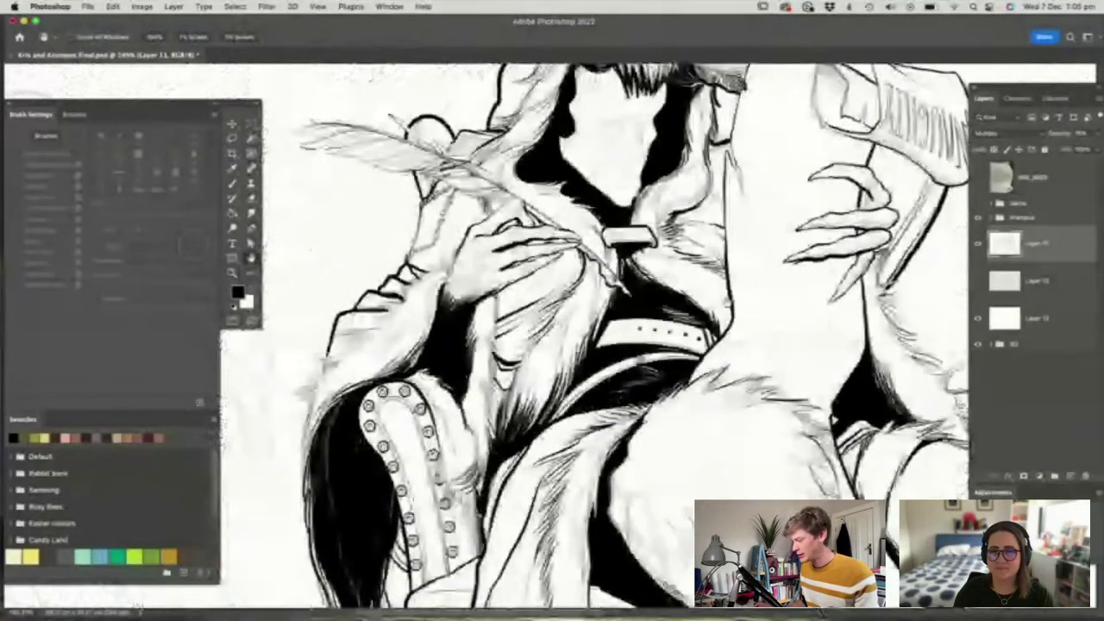
scroll(669, 194, up, 4)
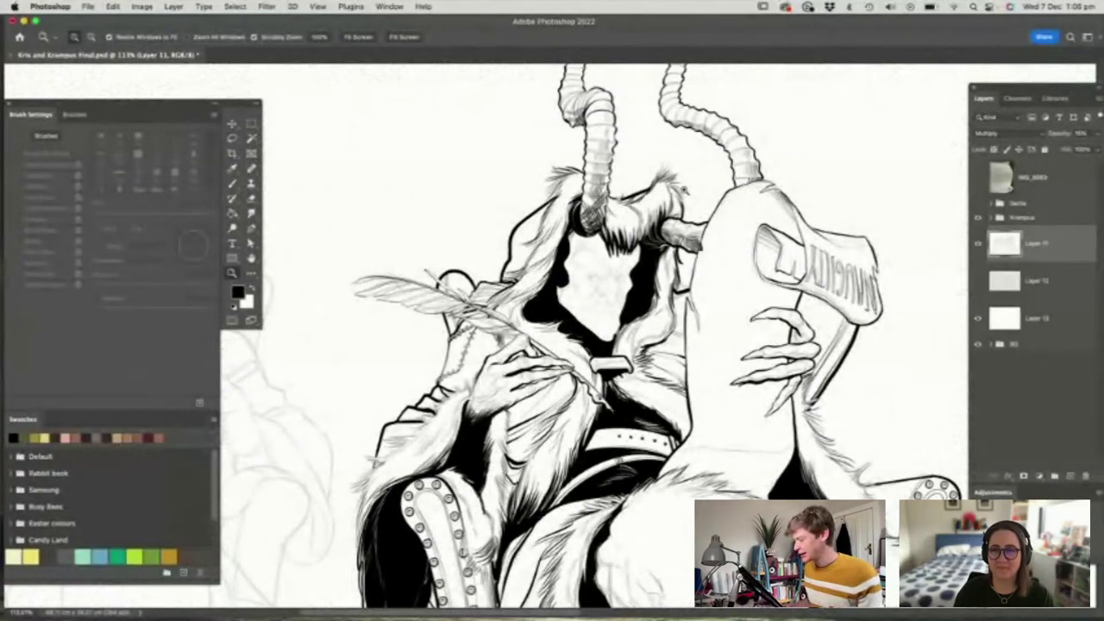
drag(610, 262, 551, 264)
drag(694, 491, 764, 491)
scroll(709, 487, down, 3)
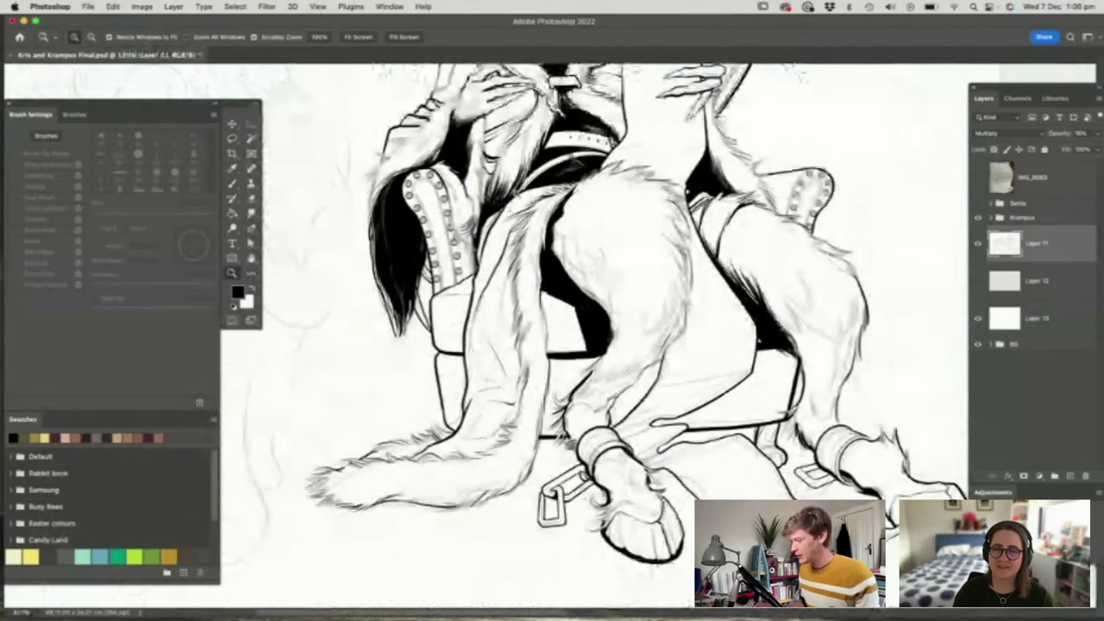
scroll(709, 488, up, 3)
scroll(709, 487, down, 3)
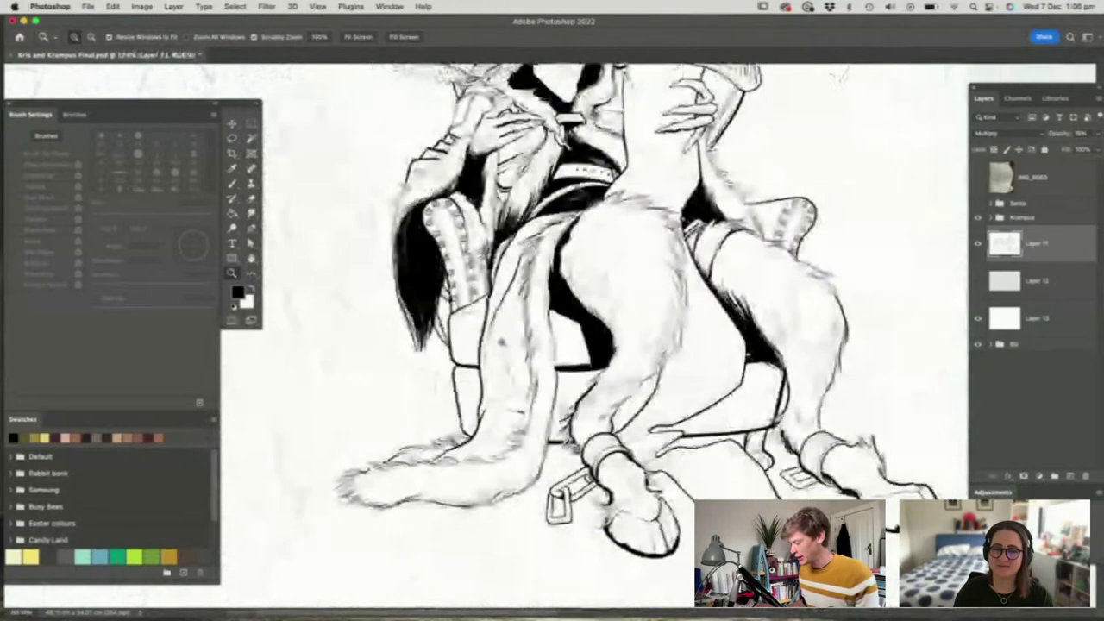
scroll(709, 488, up, 6)
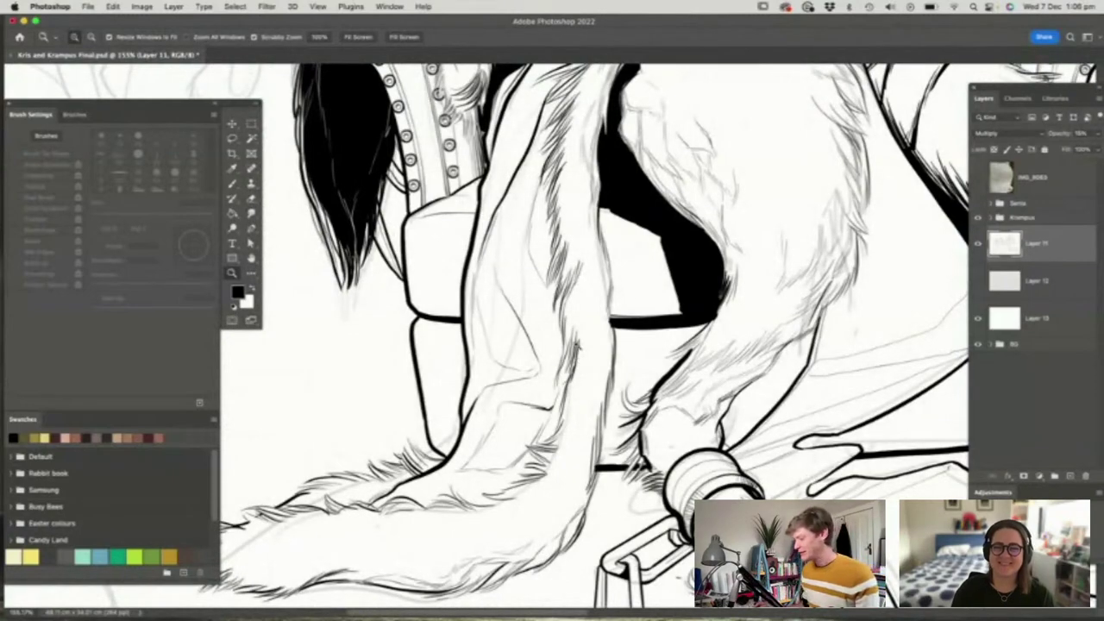
scroll(594, 388, down, 6)
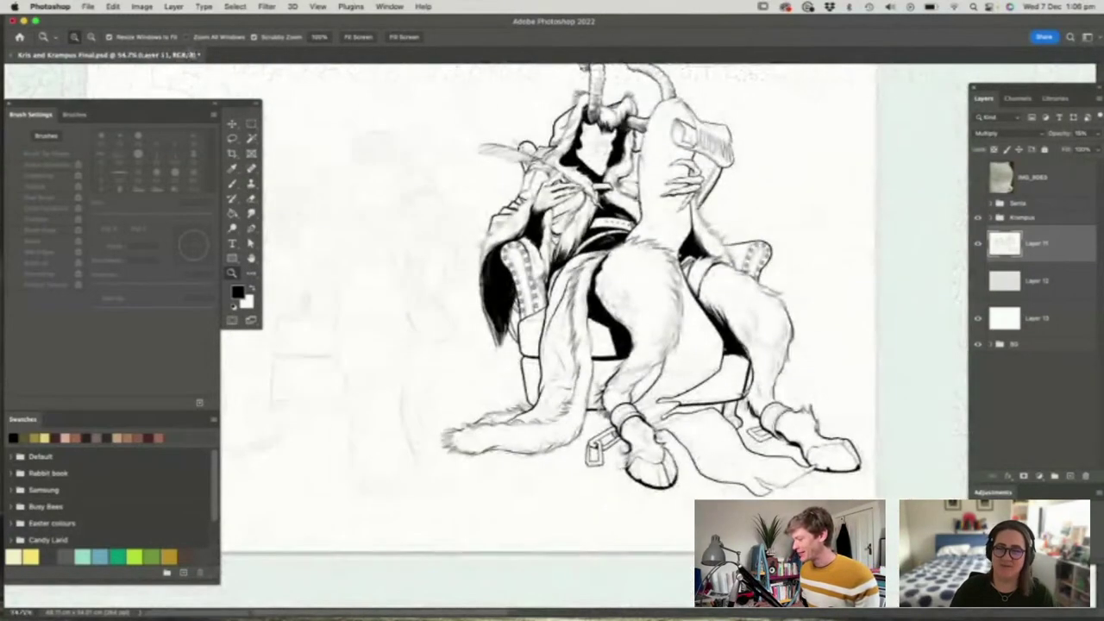
scroll(630, 173, up, 6)
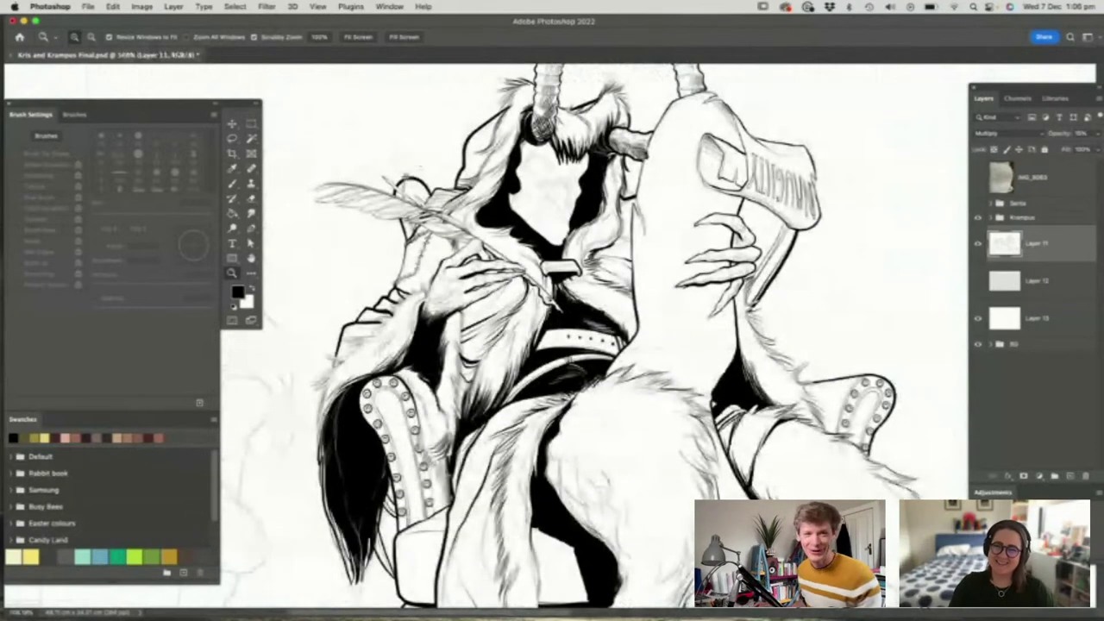
scroll(373, 188, up, 3)
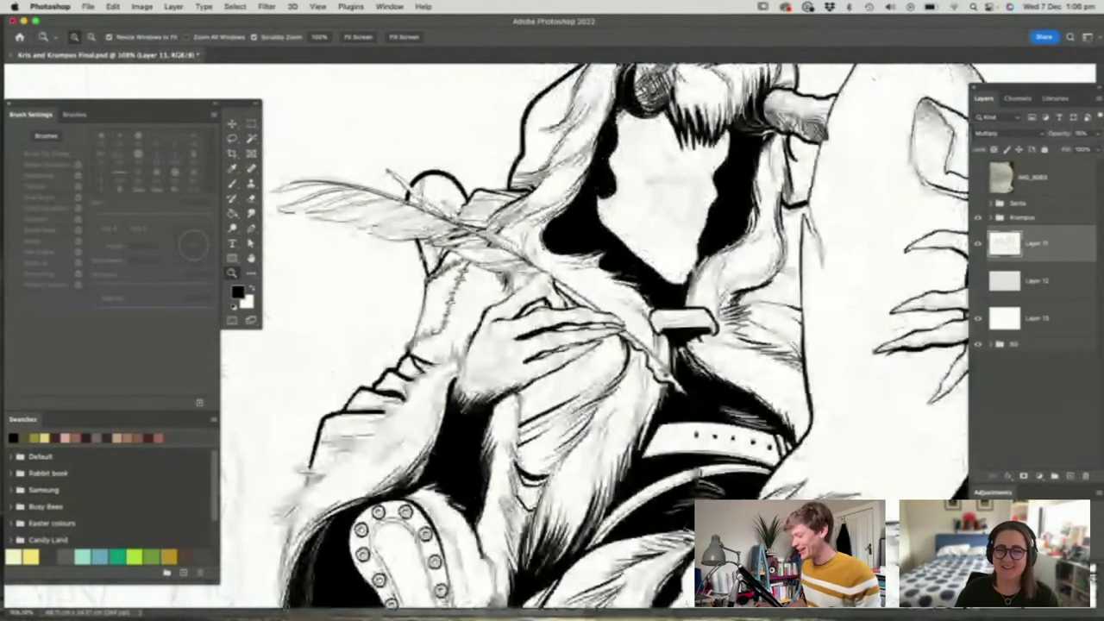
scroll(621, 336, down, 2)
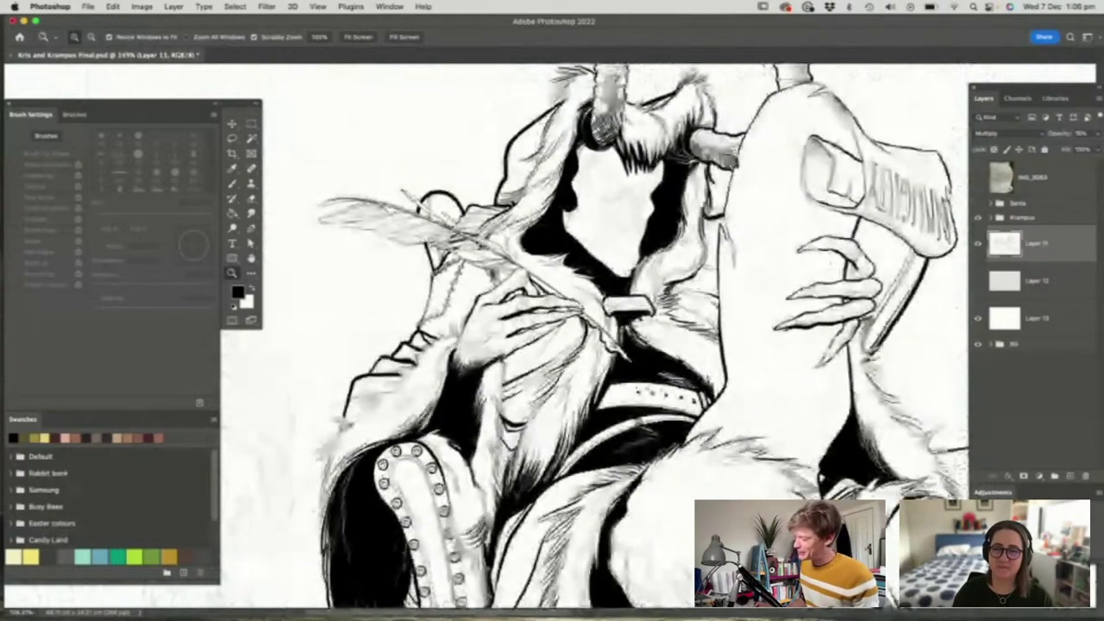
drag(372, 192, 414, 192)
drag(432, 259, 399, 264)
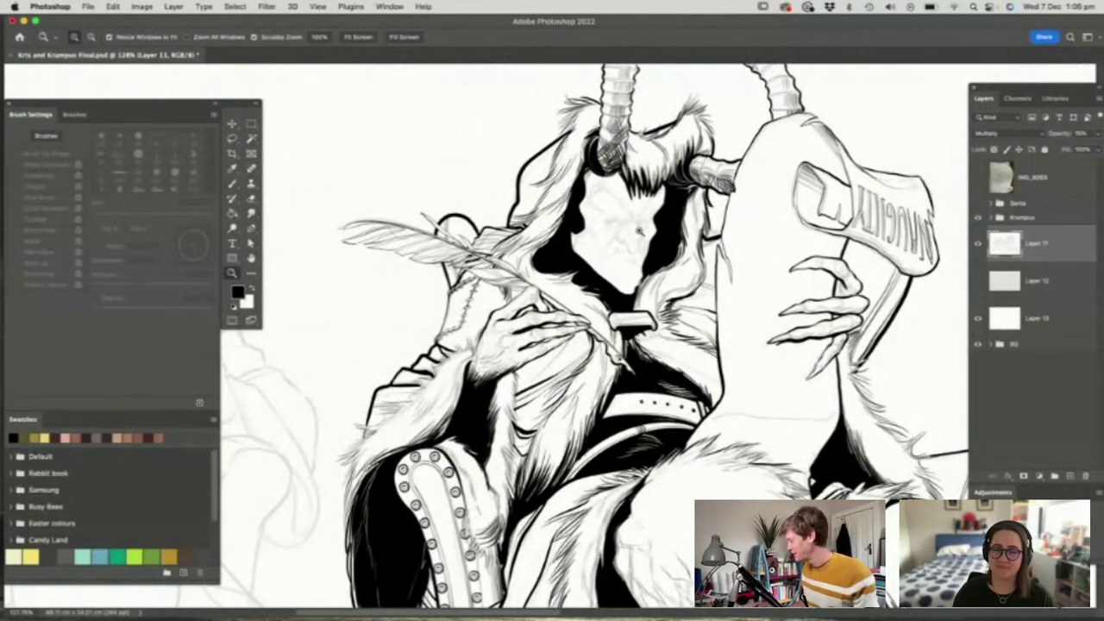
Expand the Krampus group and examine the uninked face inside the hood, with its faint sketch underneath
click(992, 218)
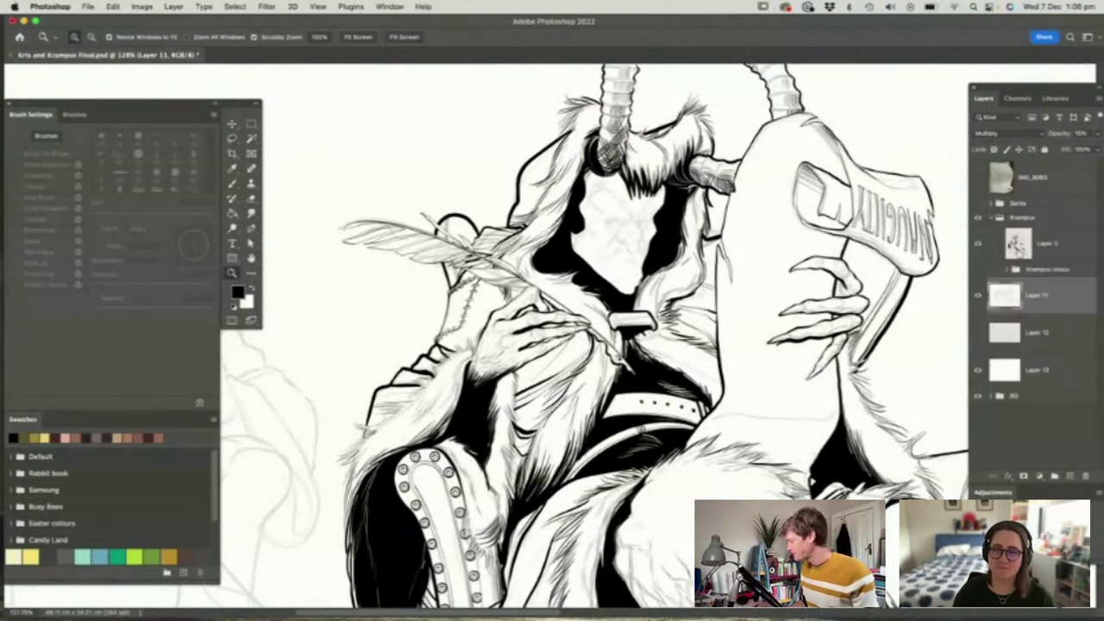
mouse_move(622, 204)
mouse_down()
mouse_move(636, 231)
mouse_move(622, 220)
mouse_up()
scroll(620, 220, down, 2)
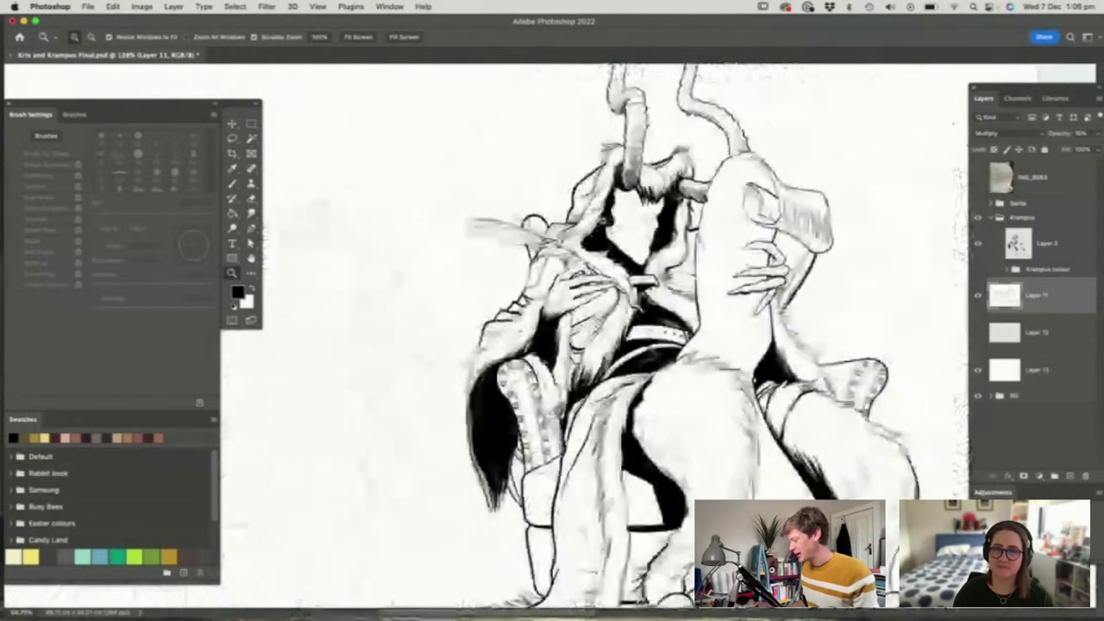
scroll(653, 253, up, 3)
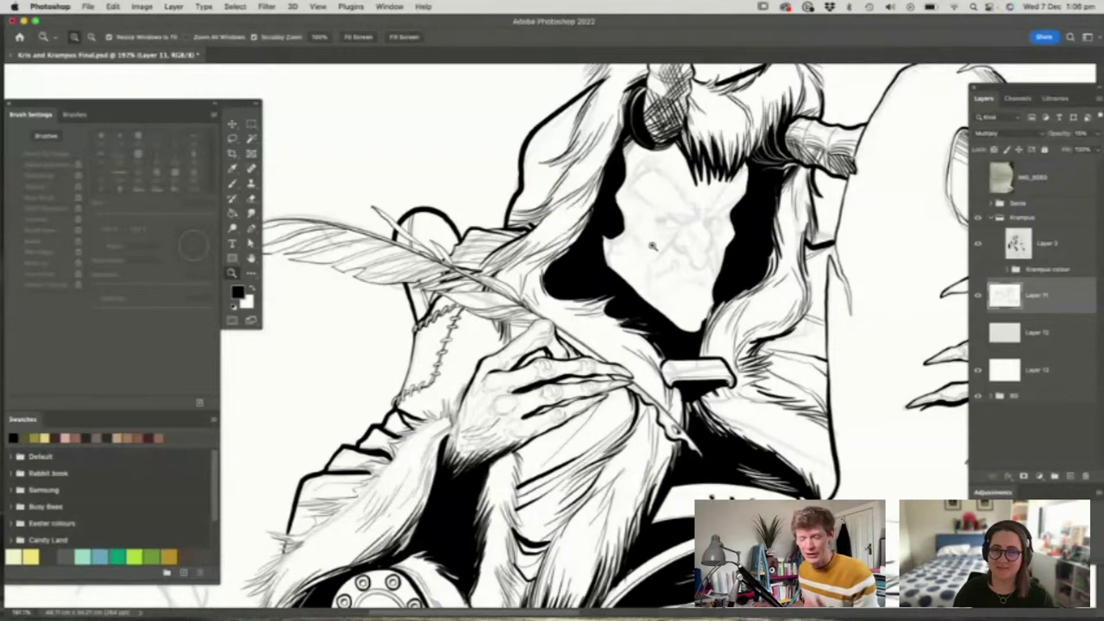
drag(682, 232, 676, 240)
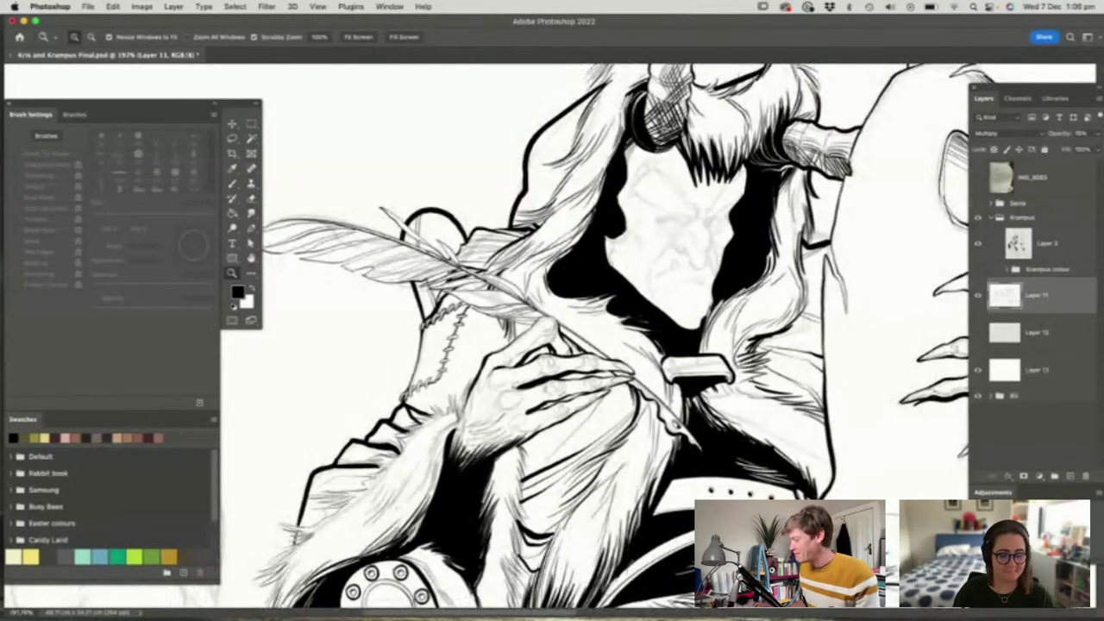
drag(656, 134, 677, 154)
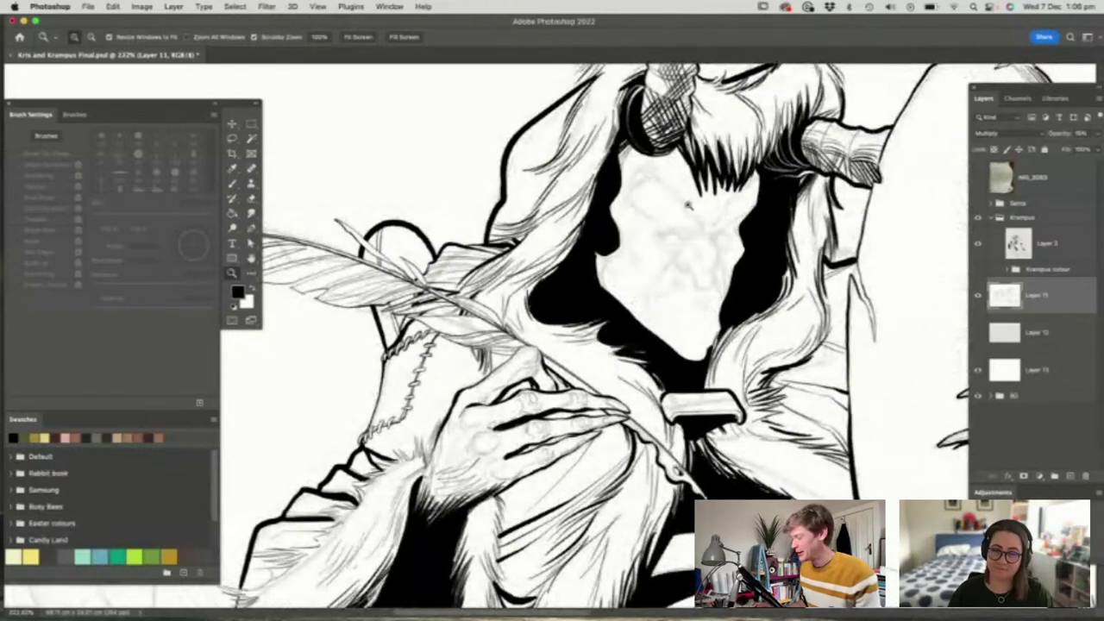
drag(690, 206, 670, 216)
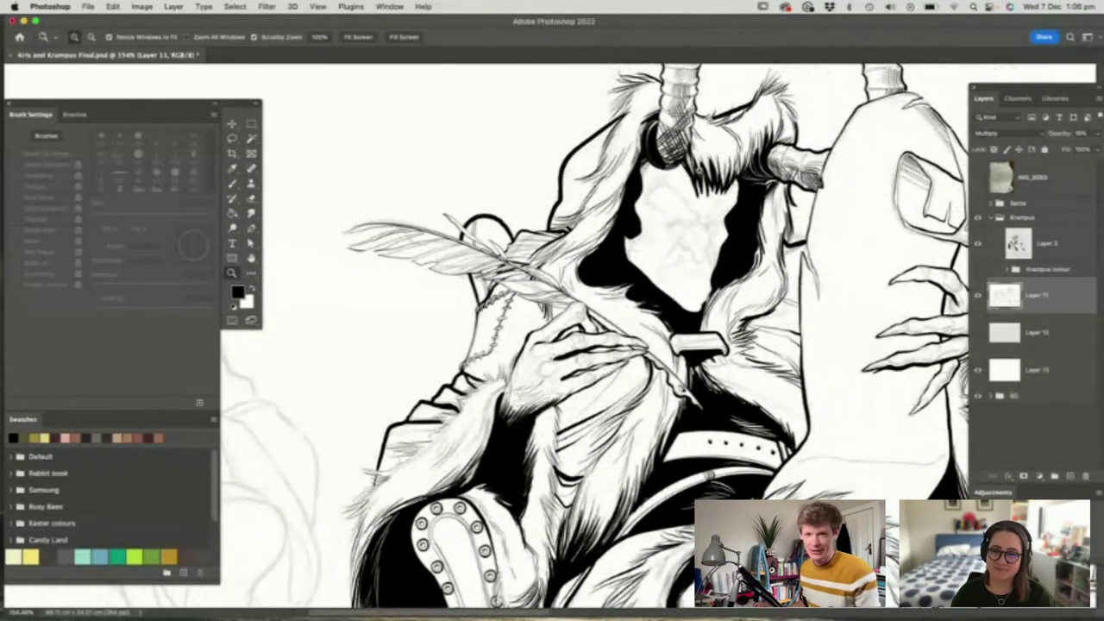
scroll(690, 215, up, 1)
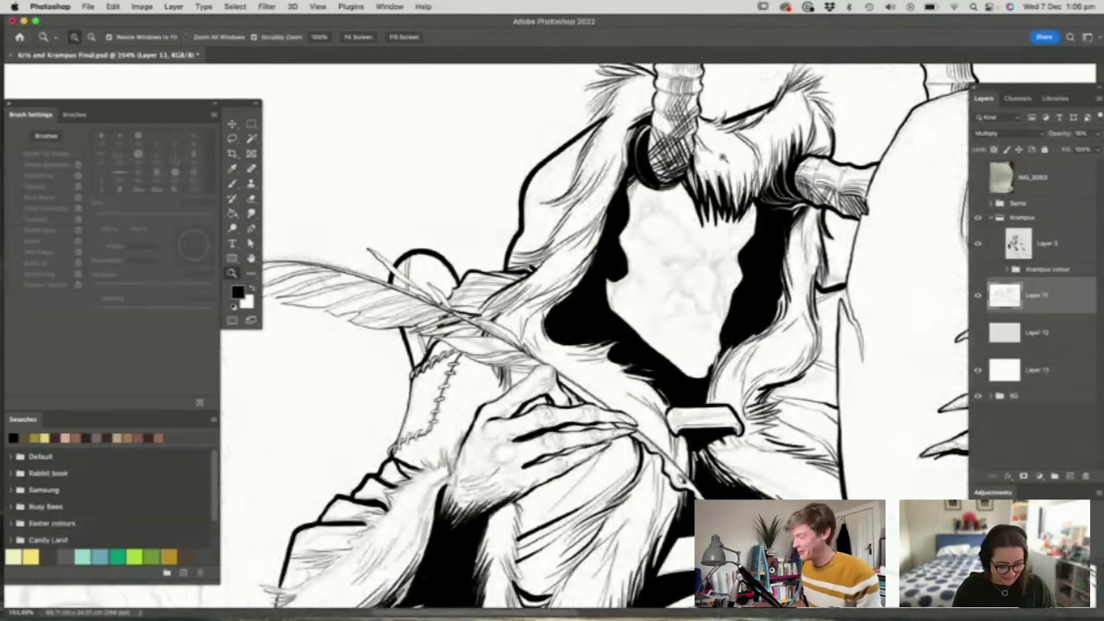
Add a new layer directly above the ink layer in the Krampus group for inking the face
click(1016, 244)
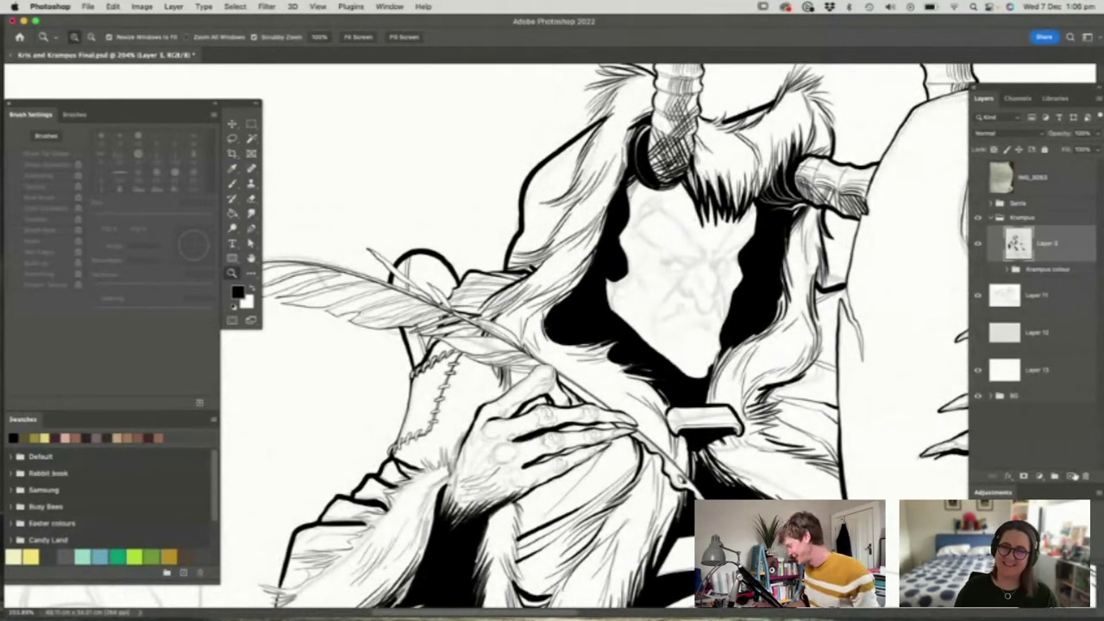
click(1071, 476)
scroll(726, 304, up, 2)
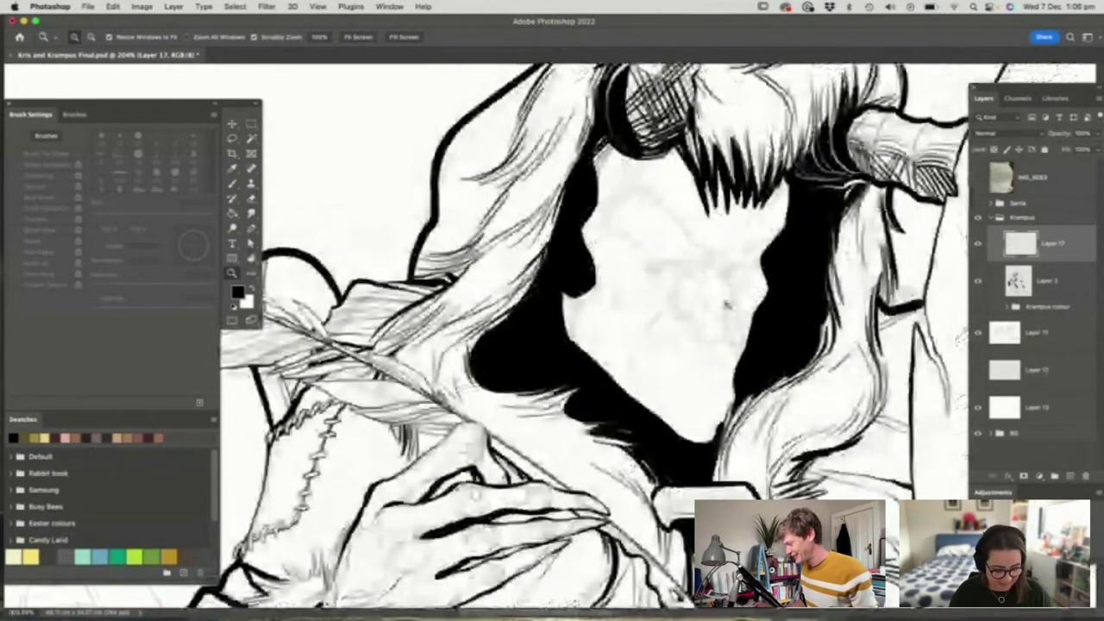
scroll(726, 304, up, 2)
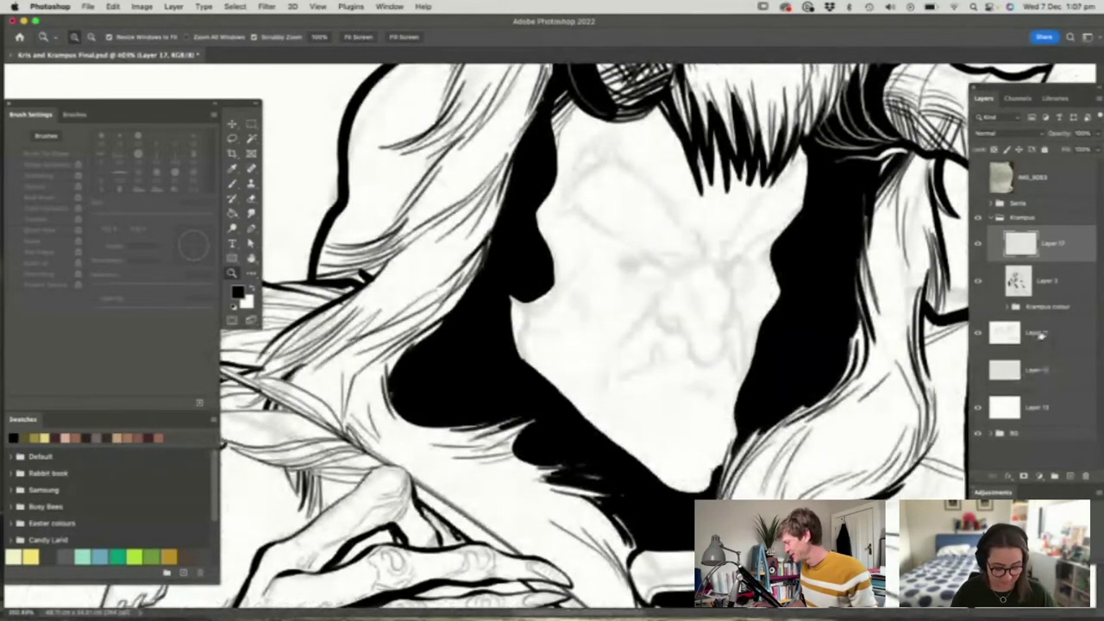
Raise the opacity of the Layer 11 sketch to make the face guide darker, and reselect the new Layer 17
click(1035, 333)
click(1090, 135)
drag(1053, 149, 1065, 150)
click(1047, 255)
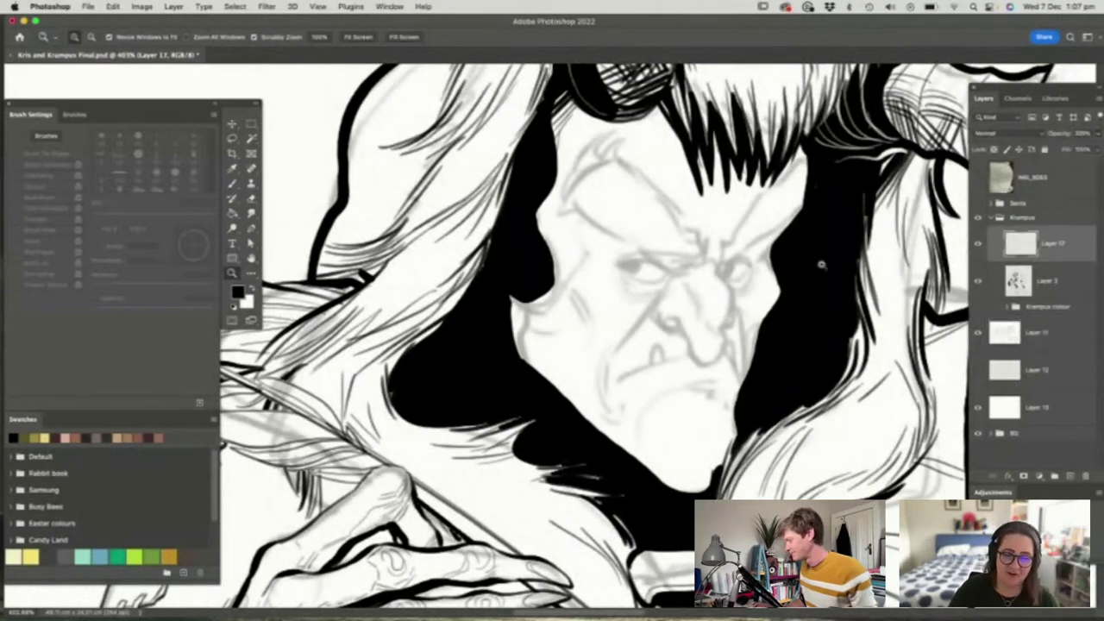
Set up the Brush tool with a small hard round preset at 100% hardness for inking the face
drag(725, 246, 746, 257)
key(b)
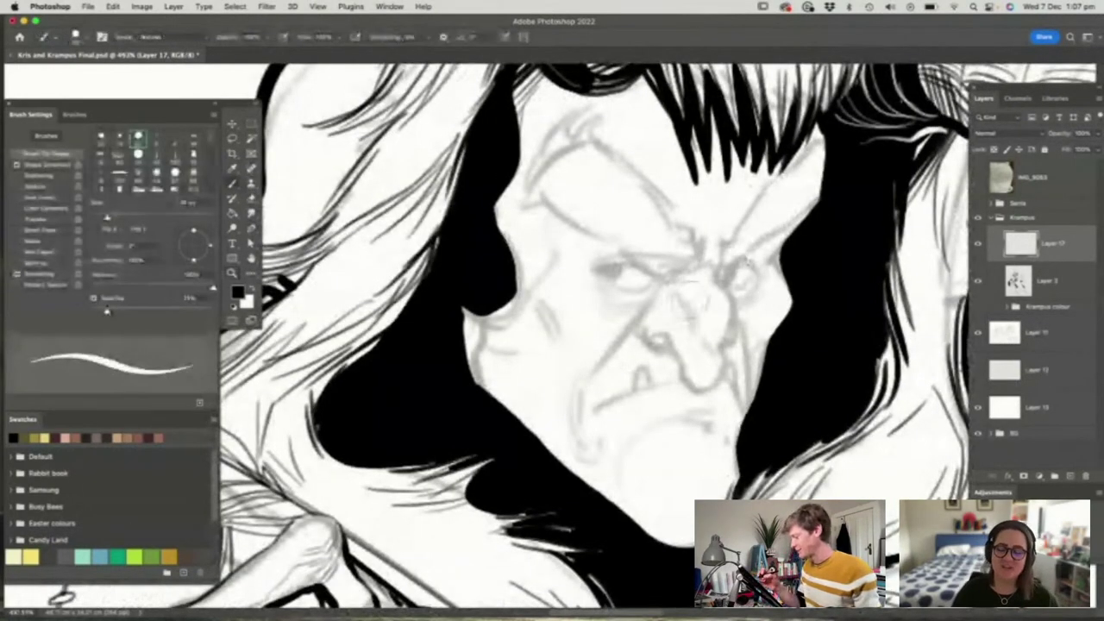
right_click(701, 293)
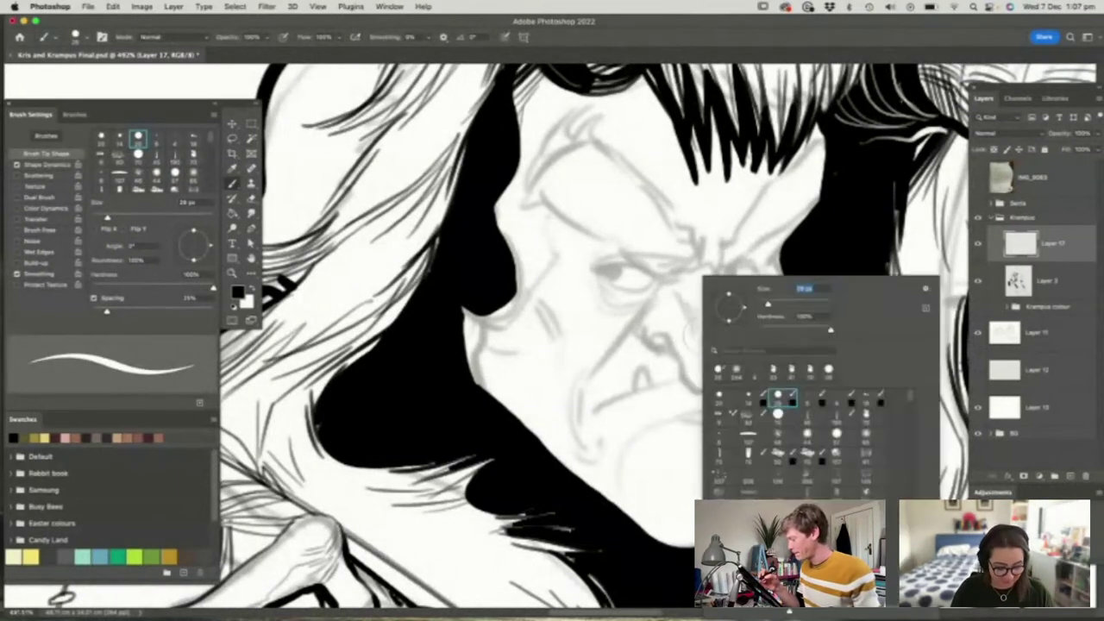
click(807, 396)
click(743, 265)
Ink Krampus's nose in black over the sketch, with the bridge, tip, inner contour, nostril wing and dark nostril
key(z)
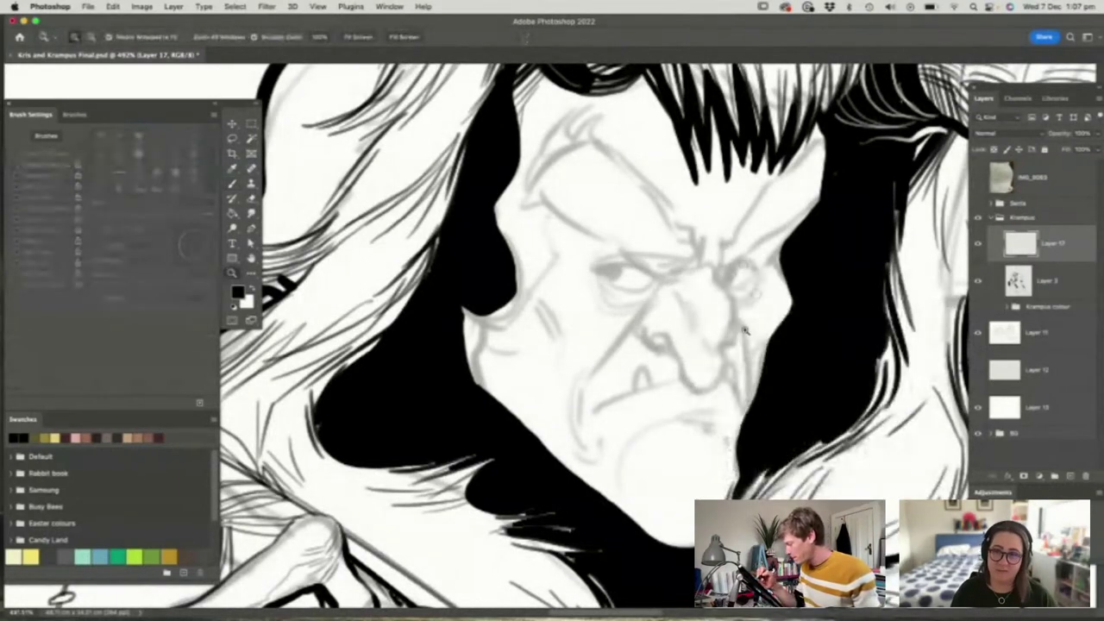
drag(743, 323, 750, 314)
key(b)
mouse_move(715, 193)
mouse_down()
mouse_move(729, 330)
mouse_move(721, 387)
mouse_up()
mouse_move(667, 361)
mouse_down()
mouse_move(670, 387)
mouse_move(693, 406)
mouse_move(724, 384)
mouse_up()
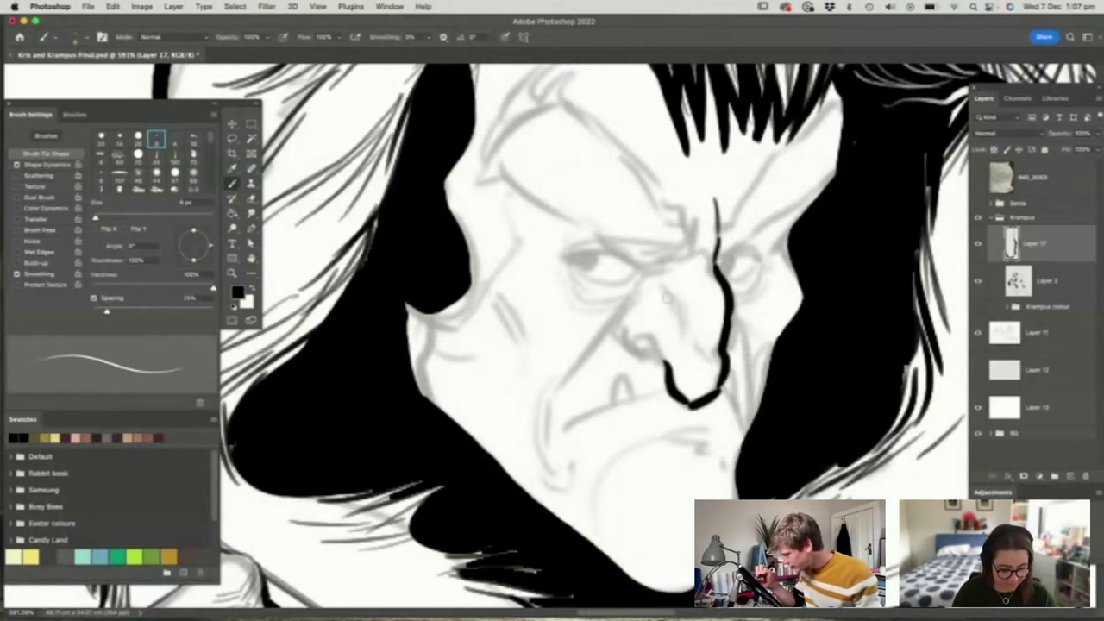
drag(666, 296, 700, 361)
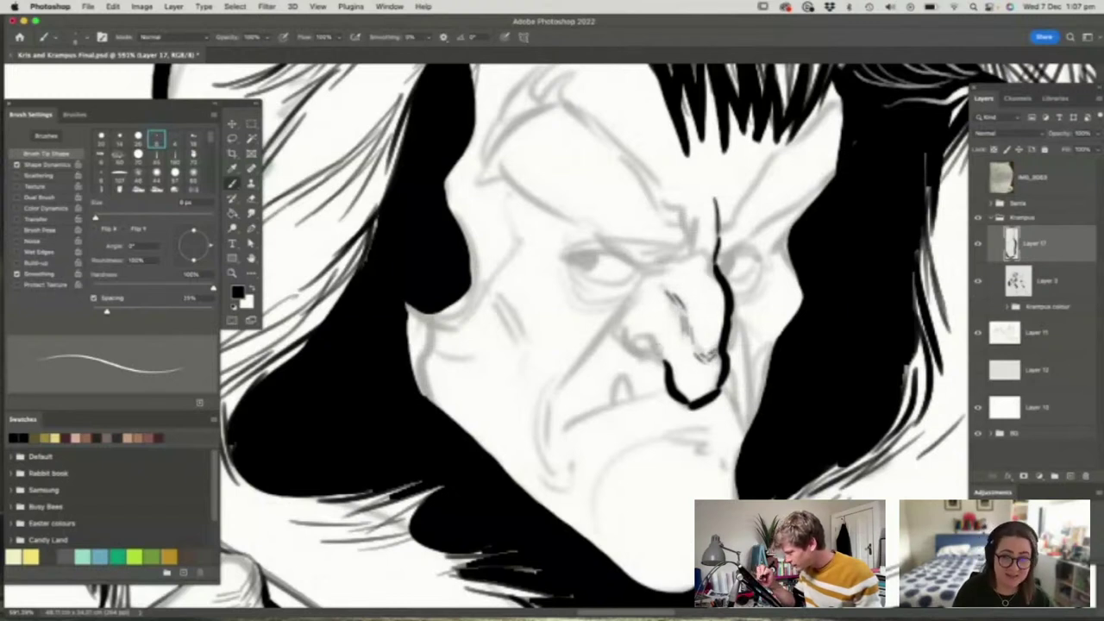
mouse_move(654, 348)
mouse_down()
mouse_move(614, 323)
mouse_move(626, 302)
mouse_move(656, 305)
mouse_move(690, 395)
mouse_up()
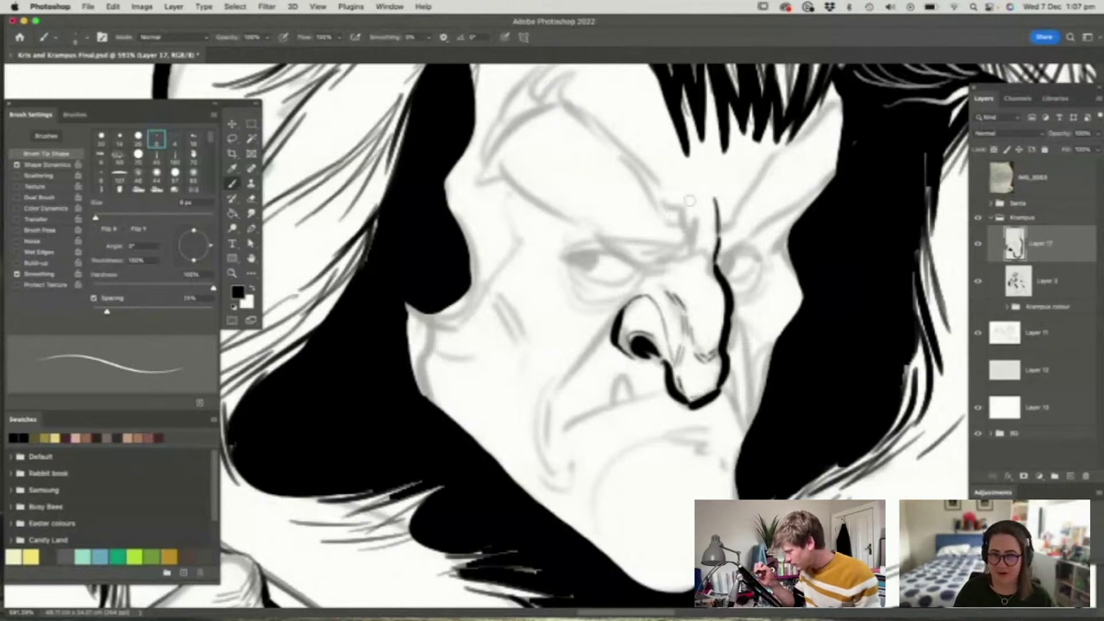
mouse_move(618, 306)
mouse_down()
mouse_move(643, 289)
mouse_move(664, 304)
mouse_up()
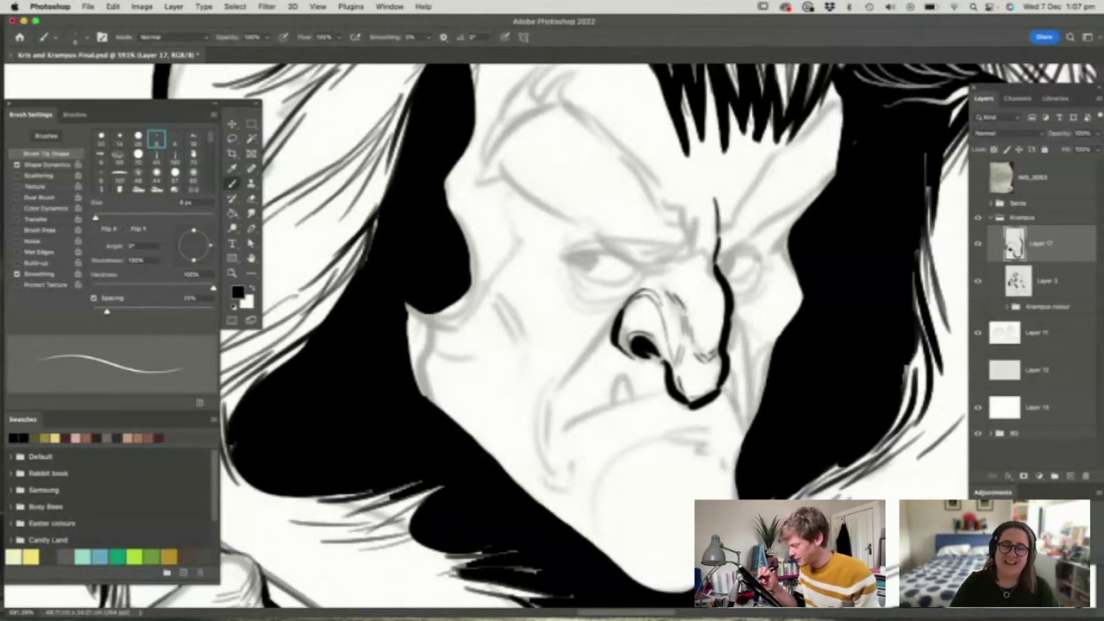
Ink the cheek fold from the nostril past the mouth corner, plus the far nostril and the crease beside it
mouse_move(620, 320)
mouse_down()
mouse_move(559, 388)
mouse_move(539, 450)
mouse_up()
drag(548, 462, 573, 455)
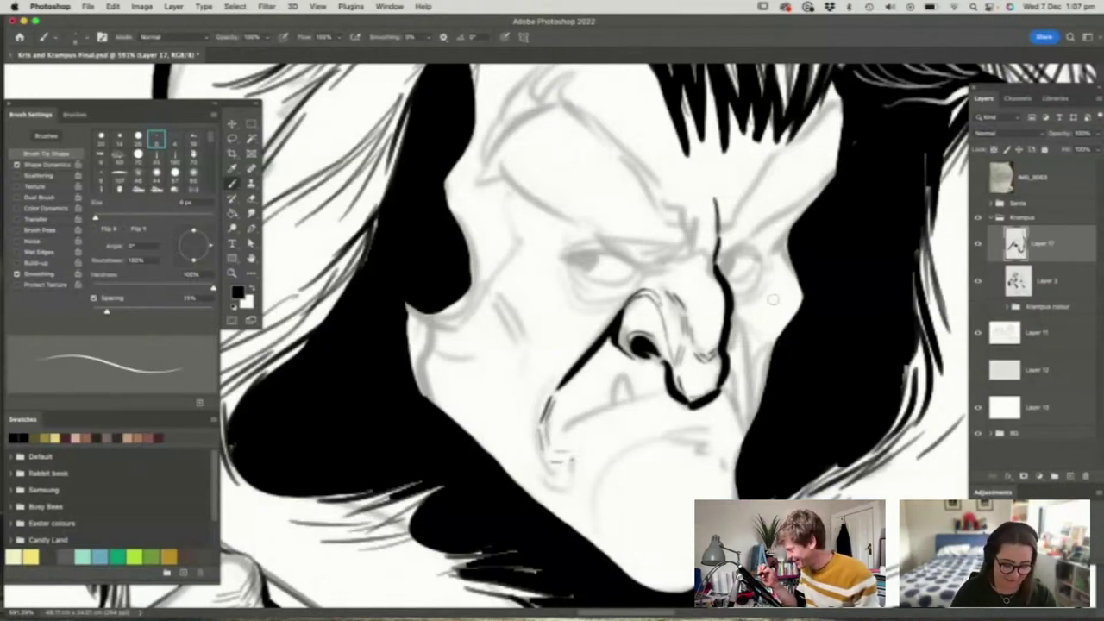
mouse_move(727, 300)
mouse_down()
mouse_move(742, 336)
mouse_move(726, 360)
mouse_up()
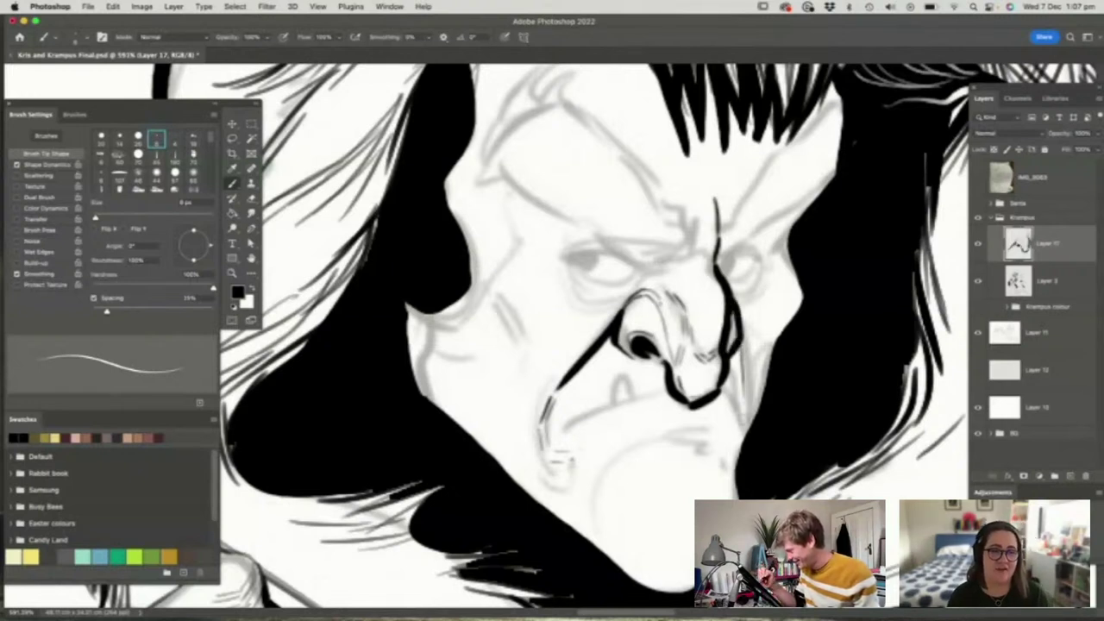
mouse_move(738, 333)
mouse_down()
mouse_move(749, 411)
mouse_move(743, 389)
mouse_up()
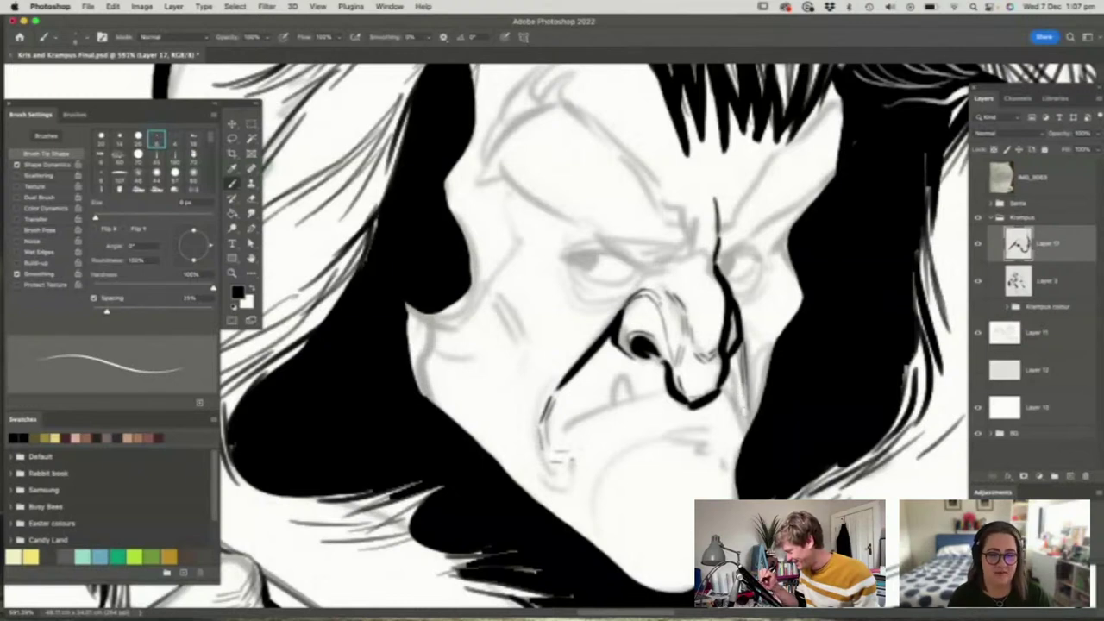
Ink the frowning mouth line, the tusk, the wrinkles at the mouth corner, the lower lip and the upper chin curve
mouse_move(564, 429)
mouse_down()
mouse_move(666, 393)
mouse_move(690, 402)
mouse_move(741, 393)
mouse_move(698, 402)
mouse_move(730, 393)
mouse_move(736, 455)
mouse_up()
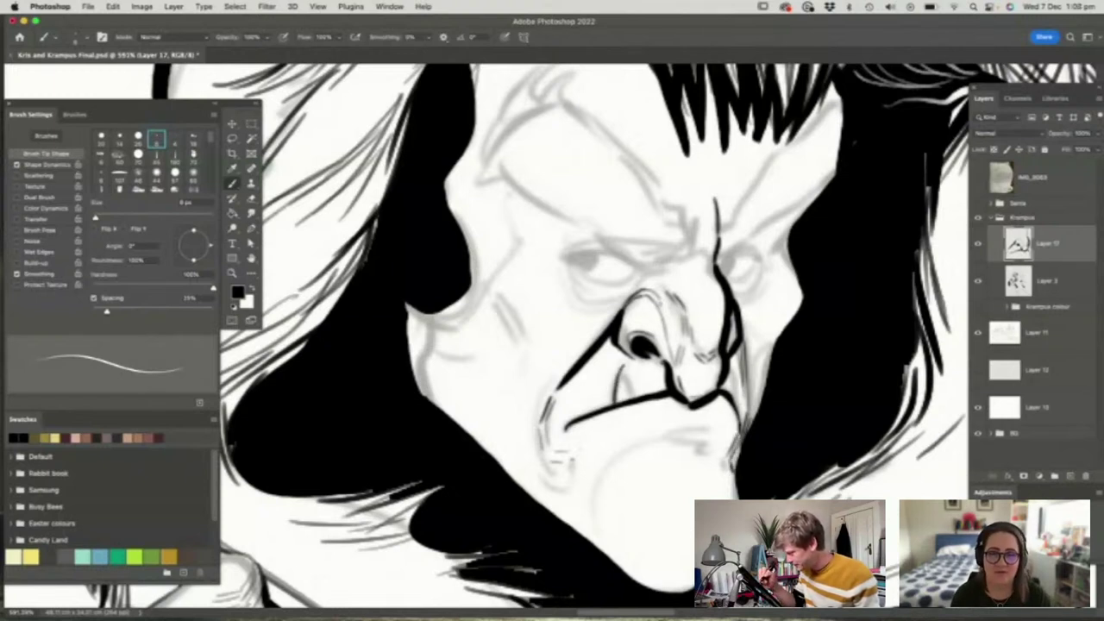
drag(629, 362, 634, 404)
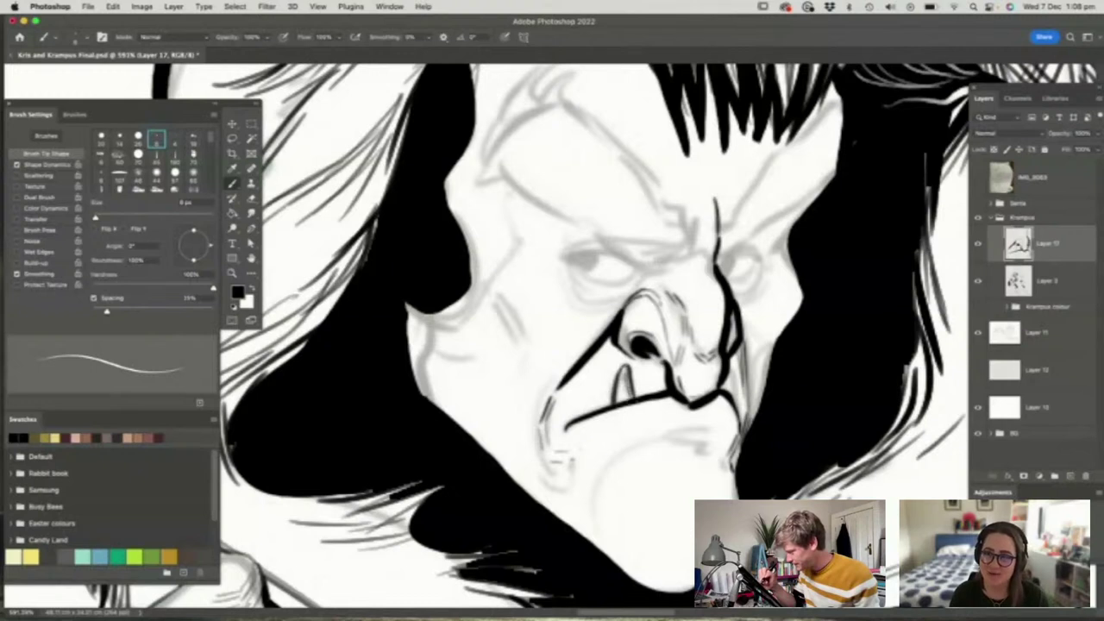
mouse_move(565, 422)
mouse_down()
mouse_move(533, 474)
mouse_move(509, 439)
mouse_up()
mouse_move(547, 480)
mouse_down()
mouse_move(657, 440)
mouse_move(716, 442)
mouse_move(706, 453)
mouse_move(697, 445)
mouse_up()
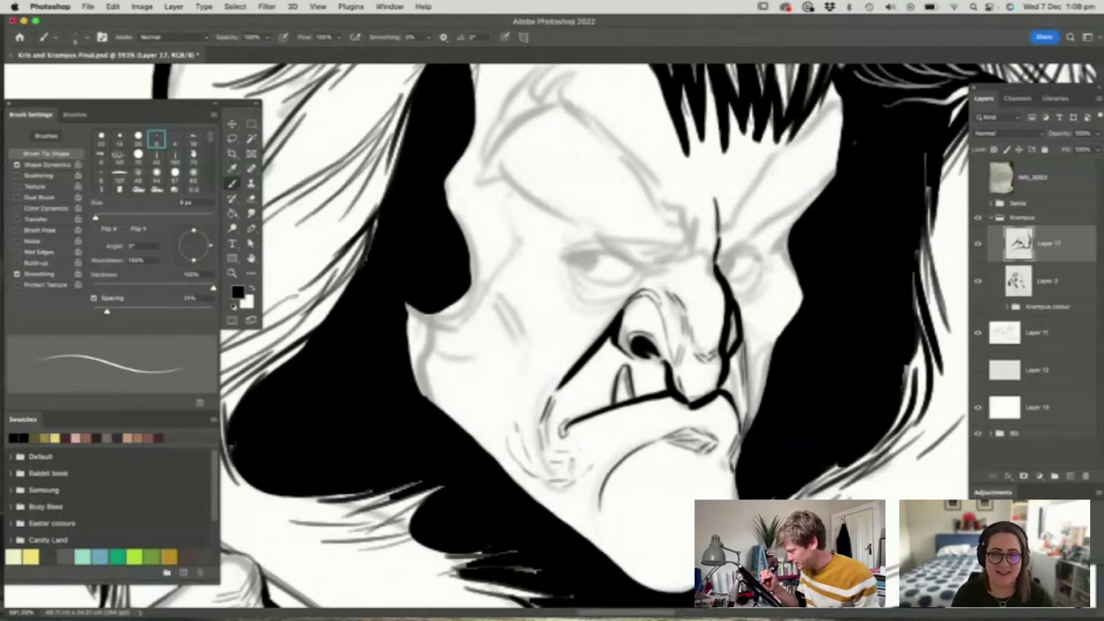
key(z)
drag(797, 217, 758, 217)
key(b)
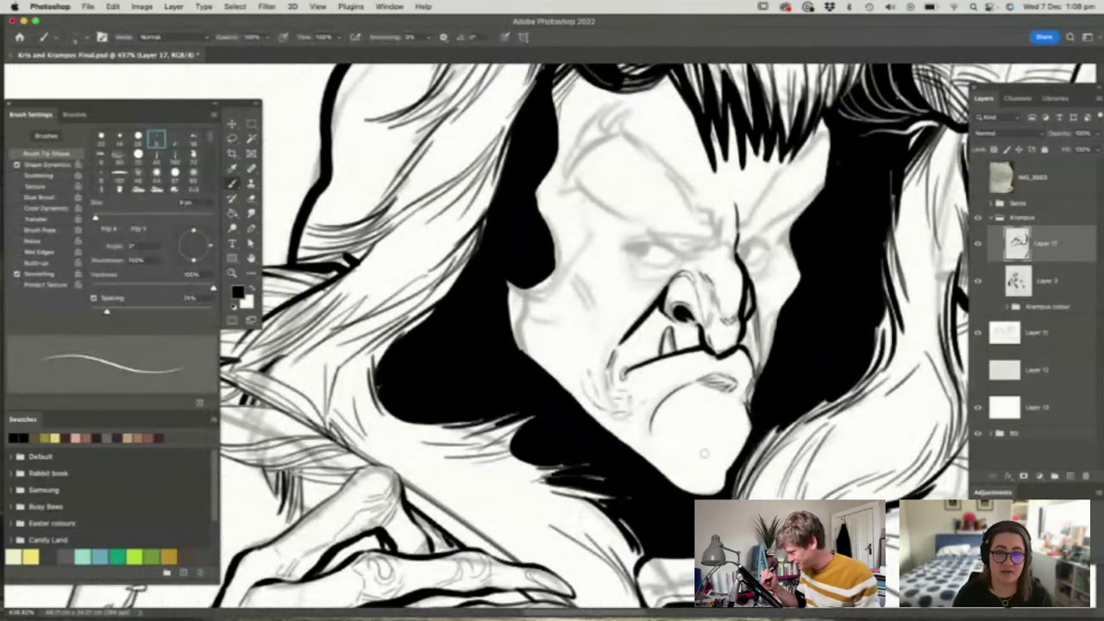
Ink the small crease on the chin and the broken wrinkle line running down Krampus's near cheek
mouse_move(692, 457)
mouse_down()
mouse_move(711, 447)
mouse_move(725, 466)
mouse_move(732, 448)
mouse_up()
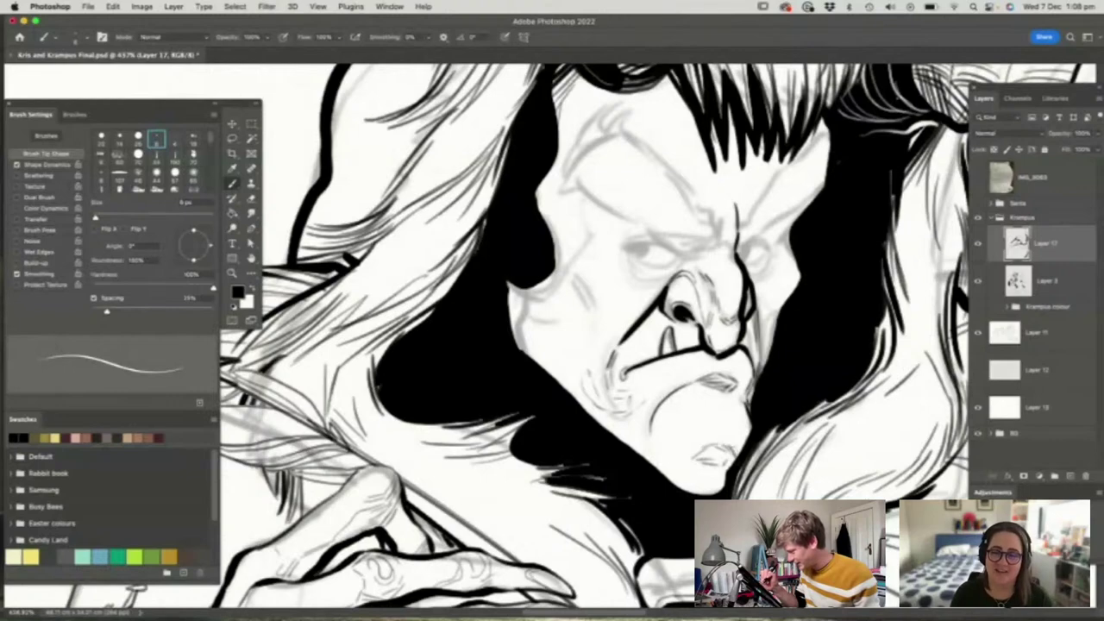
key(z)
alt+click(761, 377)
drag(715, 282, 776, 281)
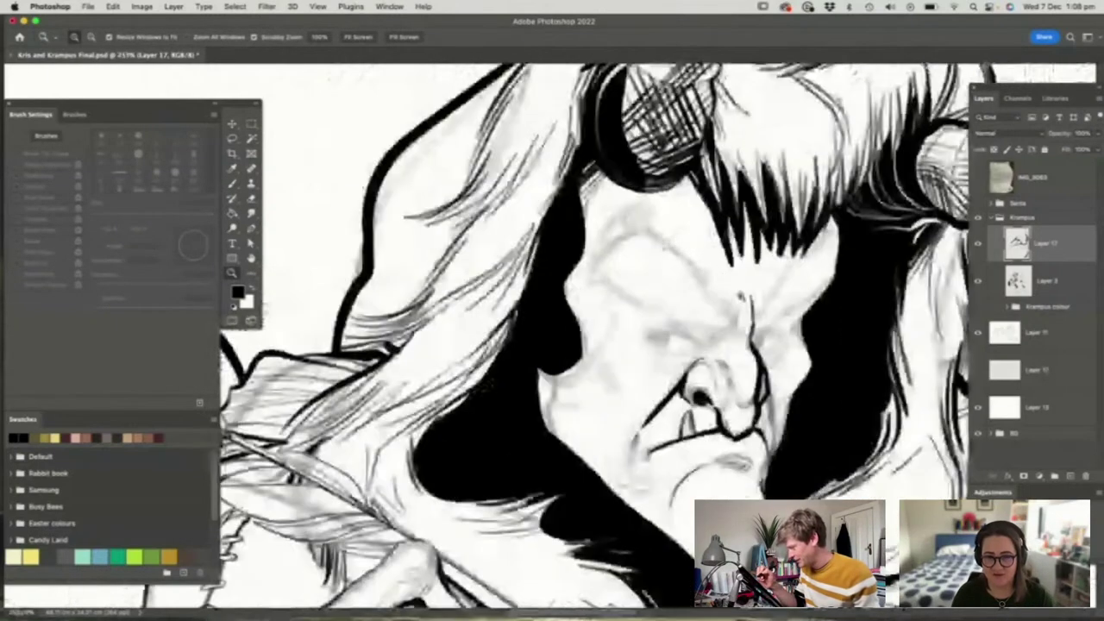
key(b)
mouse_move(603, 338)
mouse_down()
mouse_move(621, 393)
mouse_move(615, 435)
mouse_up()
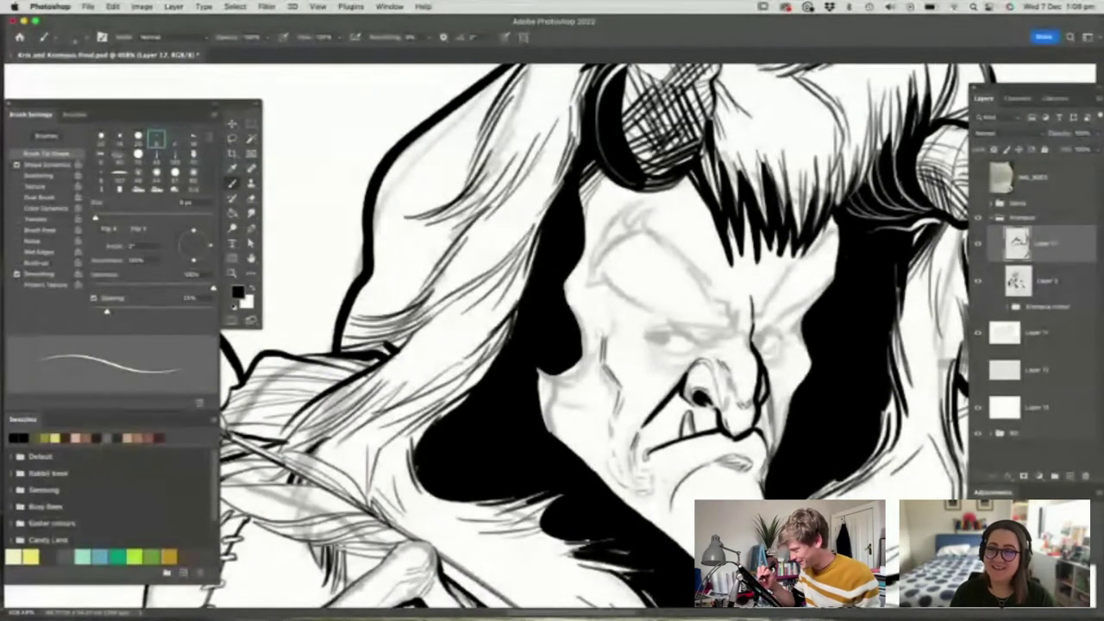
Ink the outline of Krampus's near eye, with a heavy upper lid, the fold above it, the lower lid and the bag underneath
key(z)
mouse_move(732, 323)
mouse_down()
mouse_move(690, 323)
mouse_move(777, 323)
mouse_up()
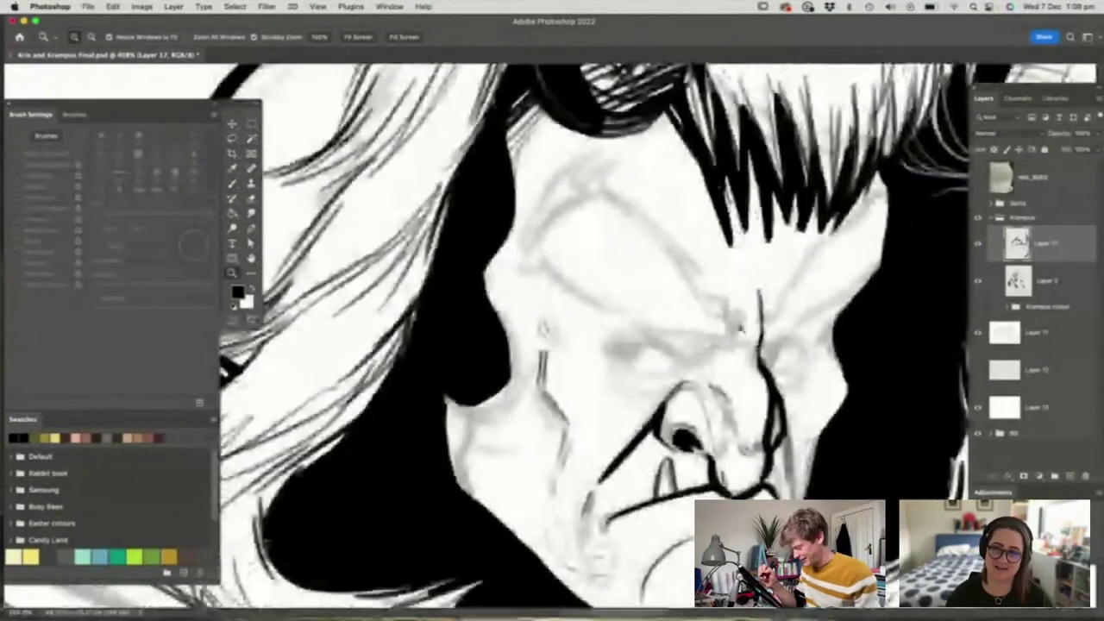
key(b)
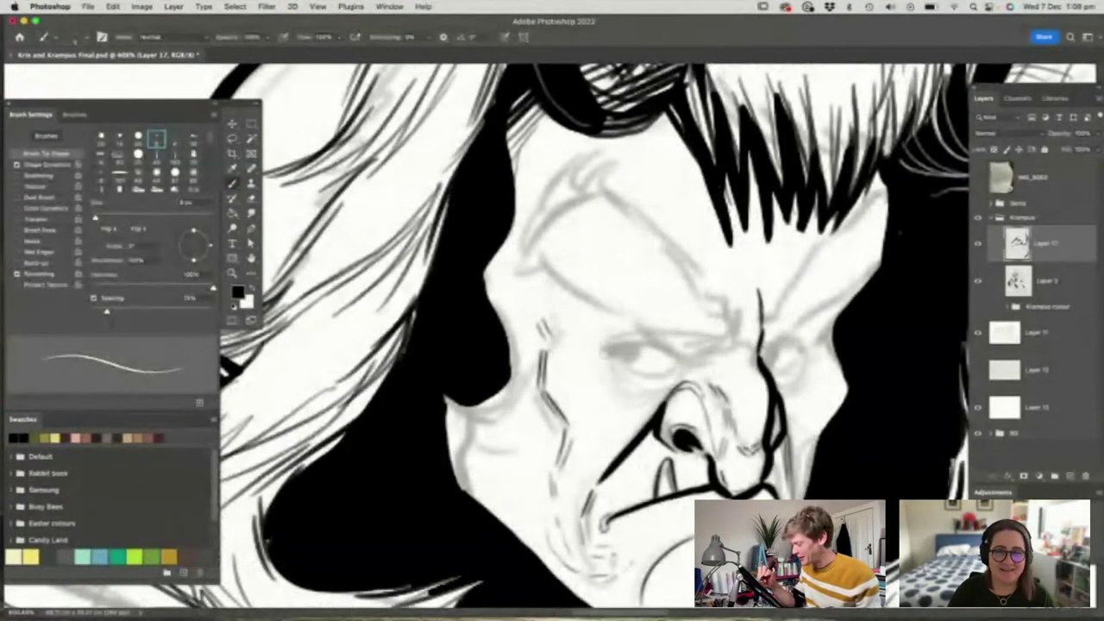
mouse_move(606, 353)
mouse_down()
mouse_move(661, 345)
mouse_move(676, 361)
mouse_up()
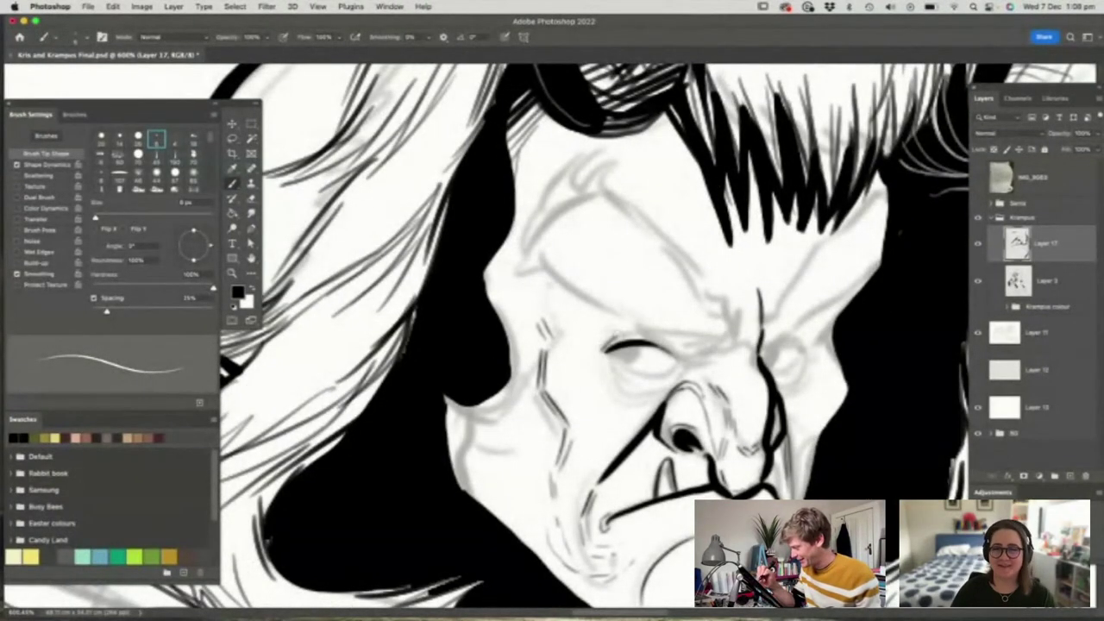
drag(614, 333, 649, 324)
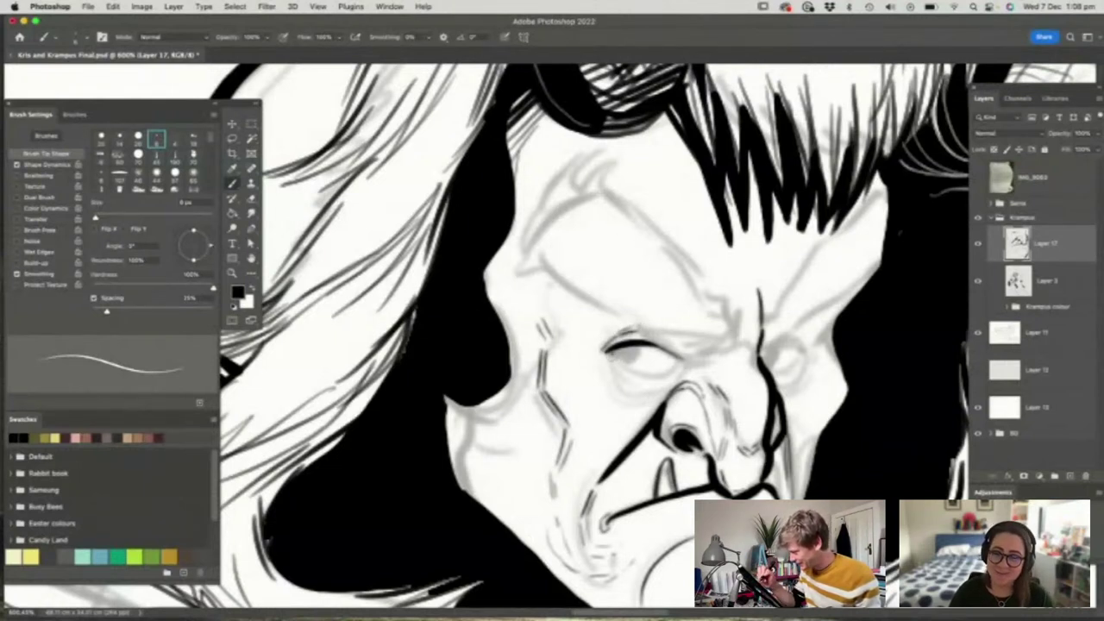
mouse_move(611, 356)
mouse_down()
mouse_move(635, 374)
mouse_move(681, 361)
mouse_up()
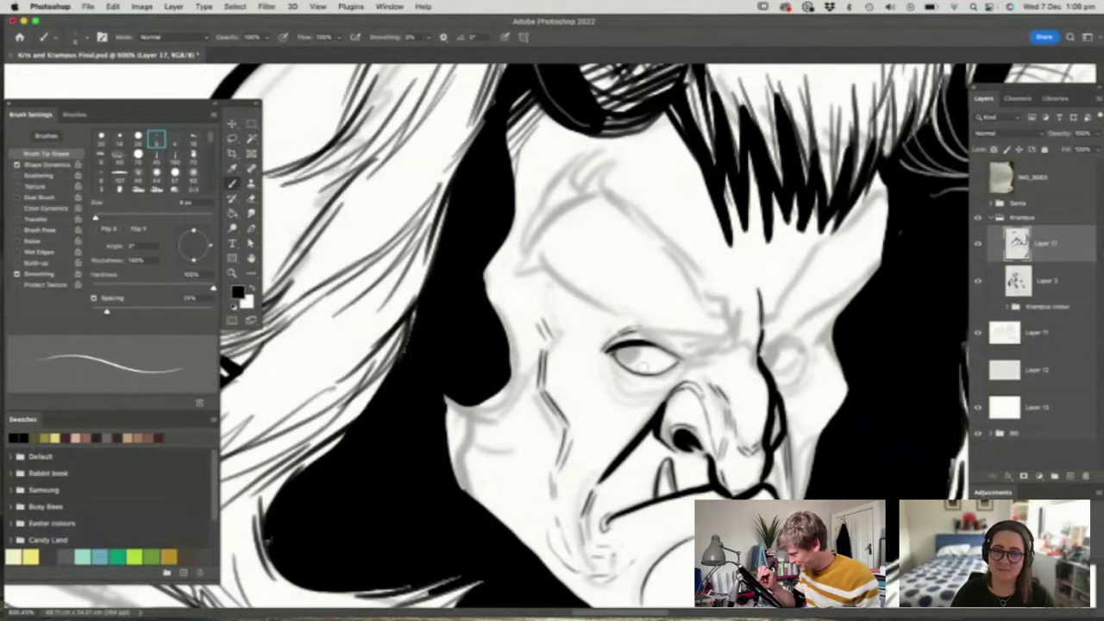
mouse_move(611, 361)
mouse_down()
mouse_move(652, 380)
mouse_move(606, 377)
mouse_move(621, 394)
mouse_move(659, 397)
mouse_move(672, 385)
mouse_up()
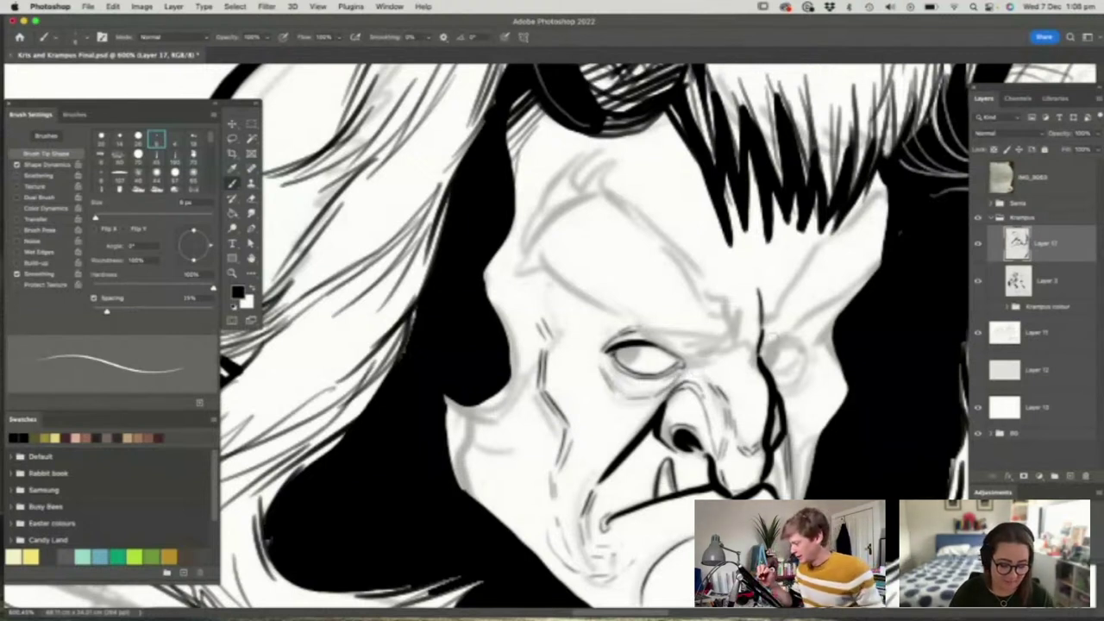
Ink the outline of the far eye beside the nose bridge, with its upper lid, outer crease and lower lid
mouse_move(761, 356)
mouse_down()
mouse_move(781, 340)
mouse_move(802, 350)
mouse_move(804, 327)
mouse_move(816, 352)
mouse_up()
drag(839, 317, 820, 341)
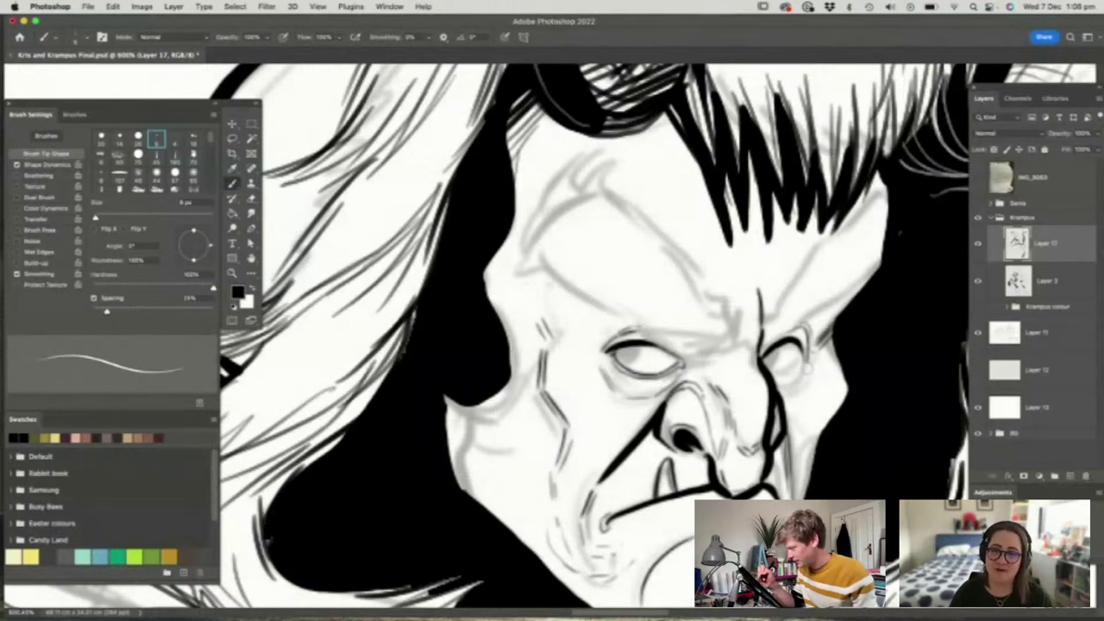
drag(770, 369, 804, 368)
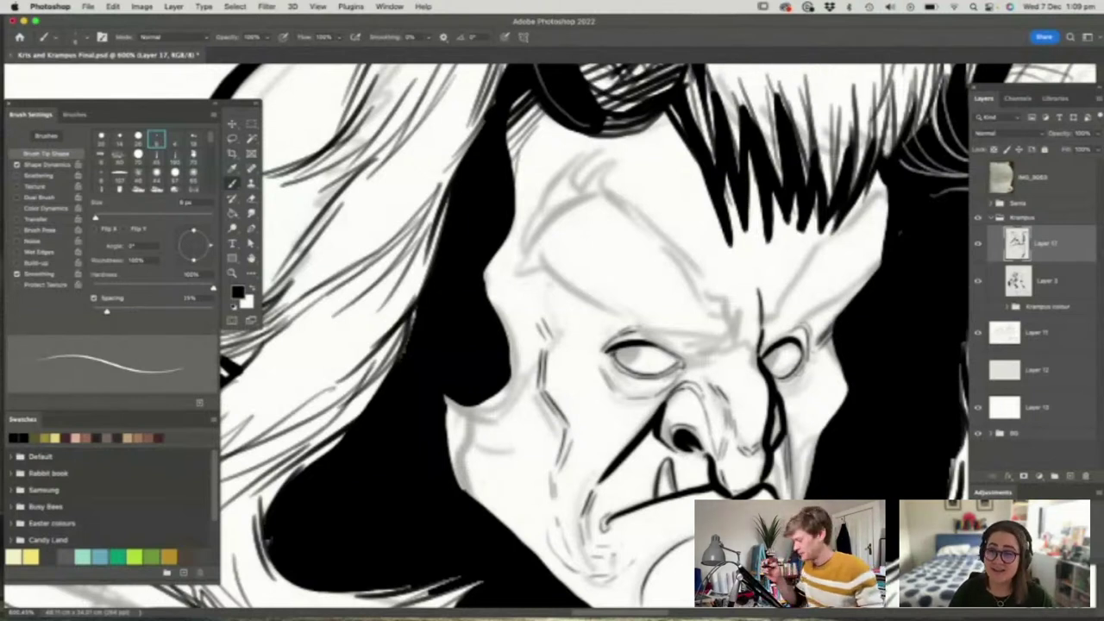
Outline the near eyebrow with its flicked hair tufts and ink the frown lines between the brows
mouse_move(523, 266)
mouse_down()
mouse_move(558, 252)
mouse_move(580, 288)
mouse_move(645, 329)
mouse_up()
mouse_move(590, 304)
mouse_down()
mouse_move(709, 360)
mouse_move(702, 352)
mouse_move(734, 319)
mouse_up()
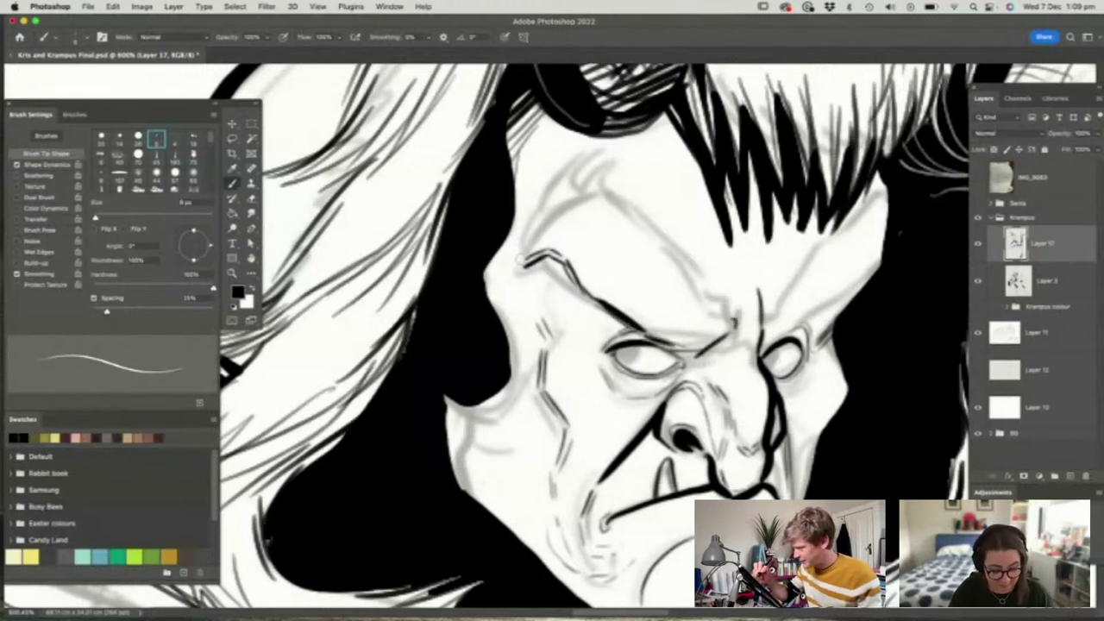
mouse_move(519, 262)
mouse_down()
mouse_move(543, 216)
mouse_move(535, 183)
mouse_move(570, 142)
mouse_up()
mouse_move(544, 200)
mouse_down()
mouse_move(577, 172)
mouse_move(586, 143)
mouse_up()
mouse_move(580, 192)
mouse_down()
mouse_move(594, 159)
mouse_move(612, 167)
mouse_move(701, 298)
mouse_up()
mouse_move(680, 252)
mouse_down()
mouse_move(745, 333)
mouse_move(706, 355)
mouse_move(739, 342)
mouse_move(758, 368)
mouse_up()
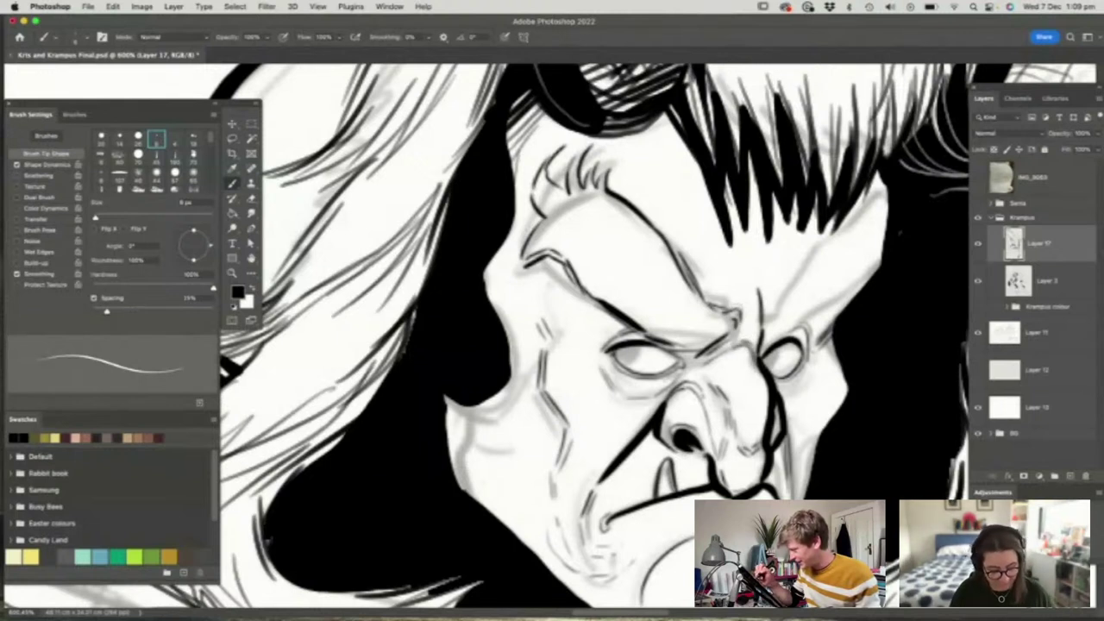
mouse_move(740, 311)
mouse_down()
mouse_move(741, 285)
mouse_move(758, 287)
mouse_move(768, 333)
mouse_up()
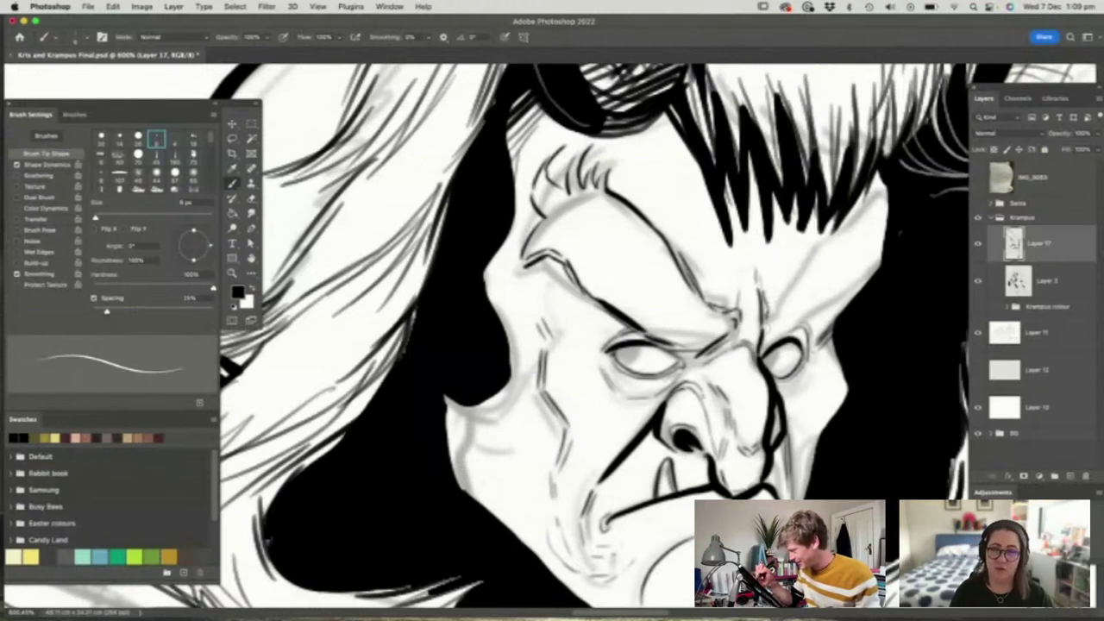
drag(729, 271, 747, 339)
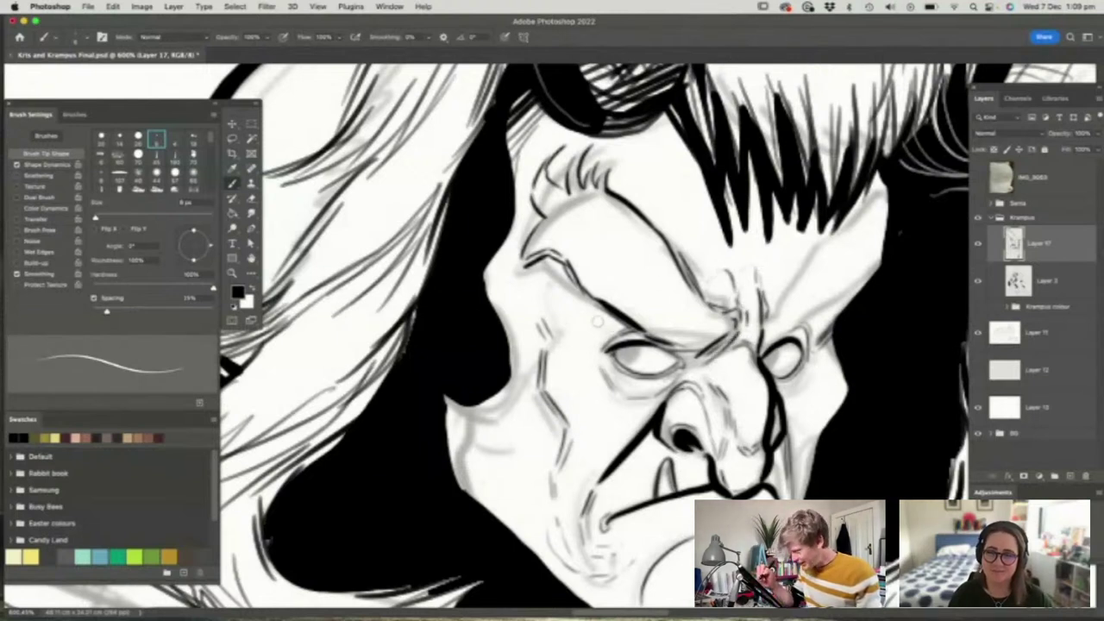
Ink the socket crease below the near eyebrow and fill the irises of both eyes in black
mouse_move(543, 287)
mouse_down()
mouse_move(567, 342)
mouse_move(616, 326)
mouse_up()
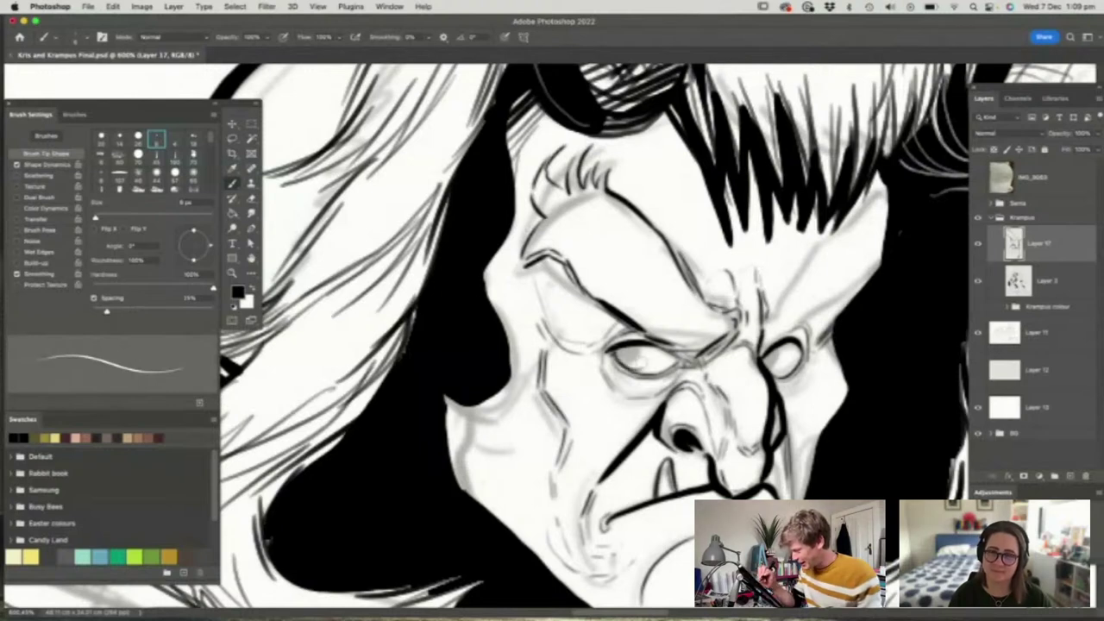
mouse_move(636, 362)
mouse_down()
mouse_move(661, 350)
mouse_move(662, 364)
mouse_move(665, 354)
mouse_move(644, 352)
mouse_move(622, 362)
mouse_move(655, 347)
mouse_up()
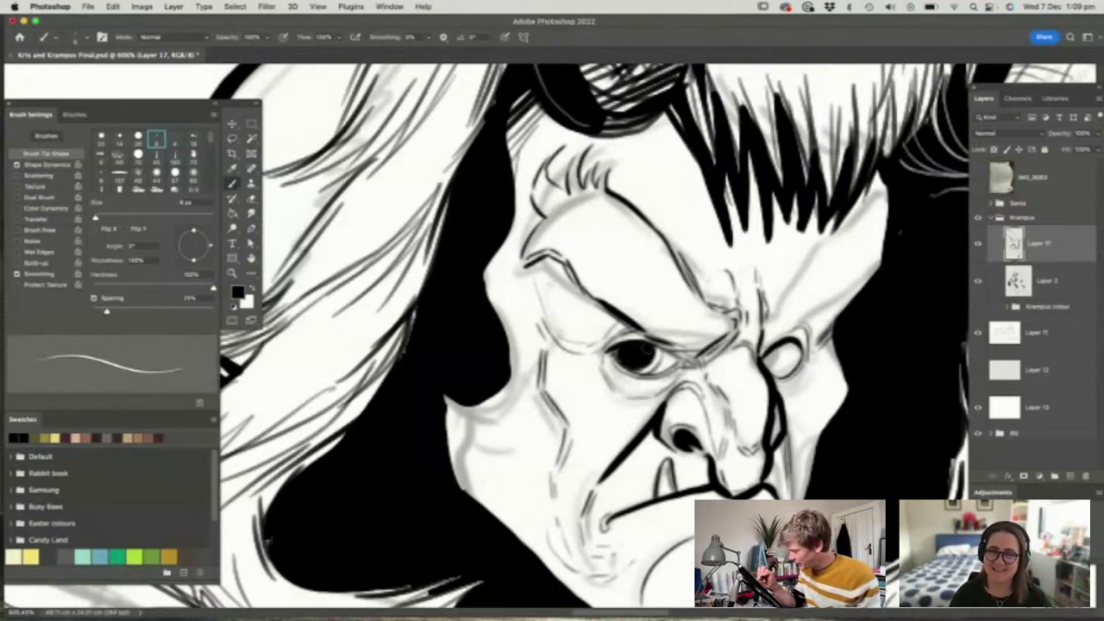
mouse_move(780, 367)
mouse_down()
mouse_move(778, 349)
mouse_move(766, 351)
mouse_move(792, 345)
mouse_up()
Outline the far eyebrow in black, sweeping from the nose bridge up to the hairline and back along its lower edge
key(z)
drag(725, 267, 647, 266)
drag(716, 323, 751, 324)
drag(752, 370, 786, 369)
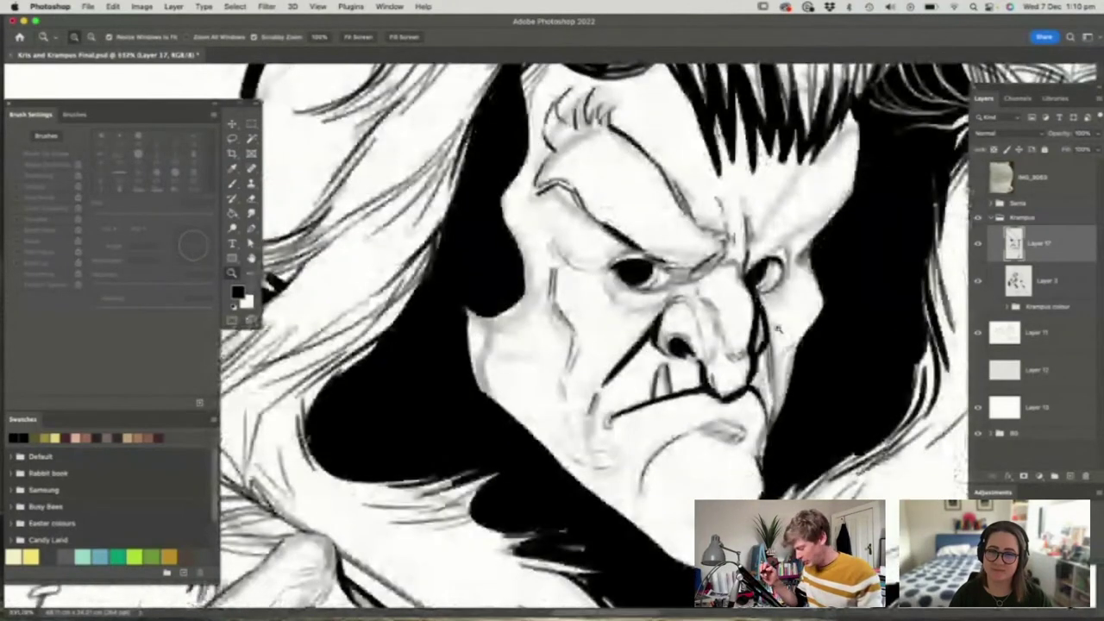
key(b)
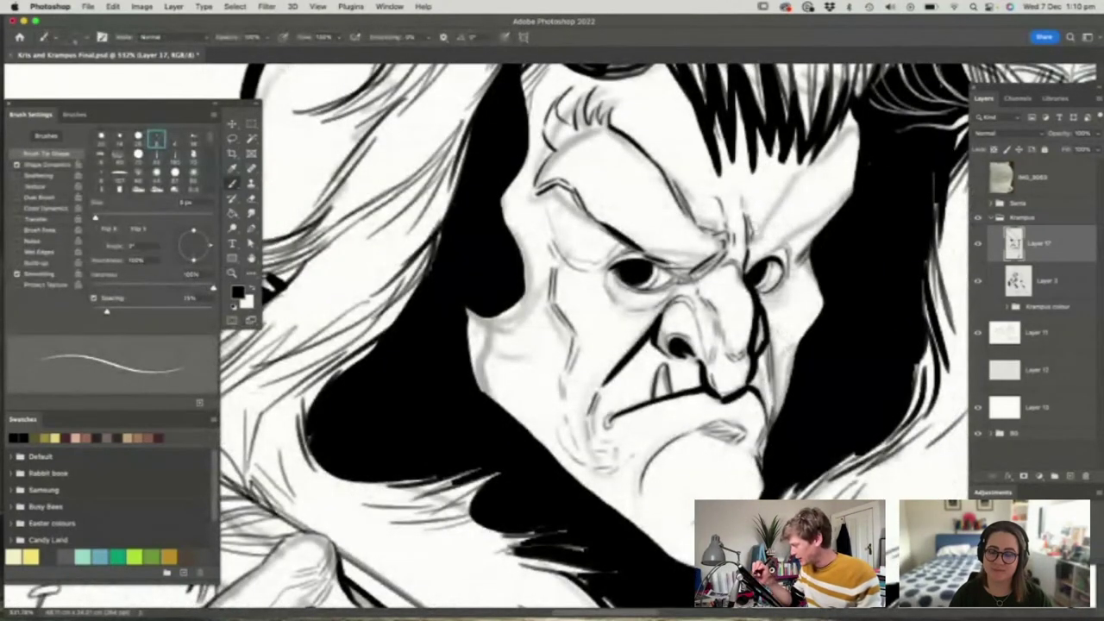
drag(750, 231, 856, 118)
drag(846, 206, 748, 281)
drag(764, 251, 806, 229)
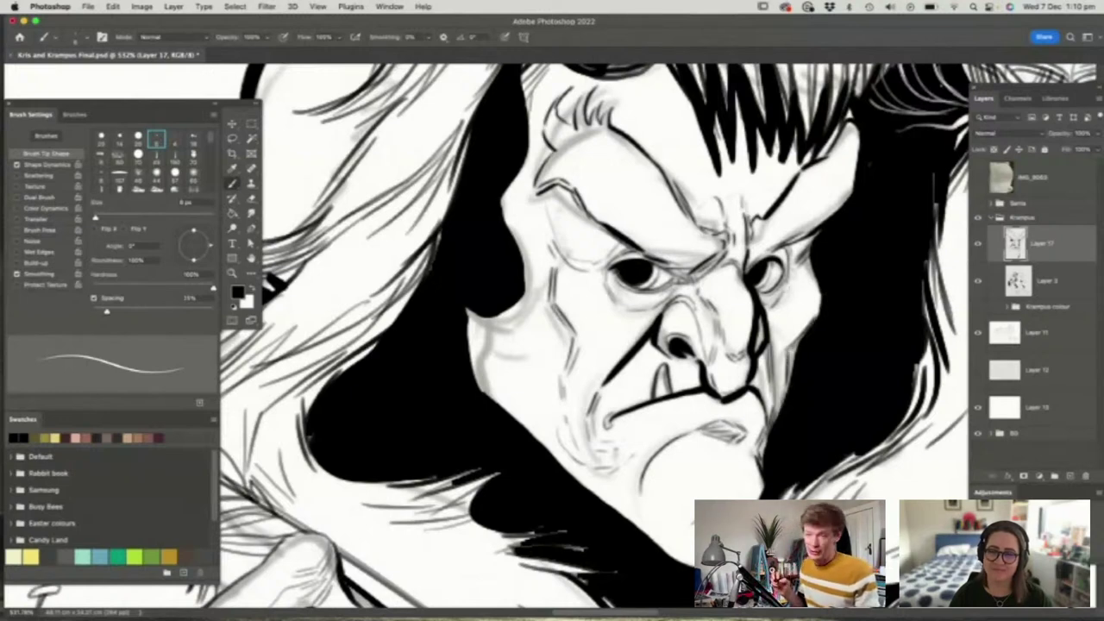
Fill the near eyebrow with fine flowing hair strands that converge towards the nose bridge
key(z)
drag(824, 314, 787, 315)
drag(799, 229, 824, 230)
key(b)
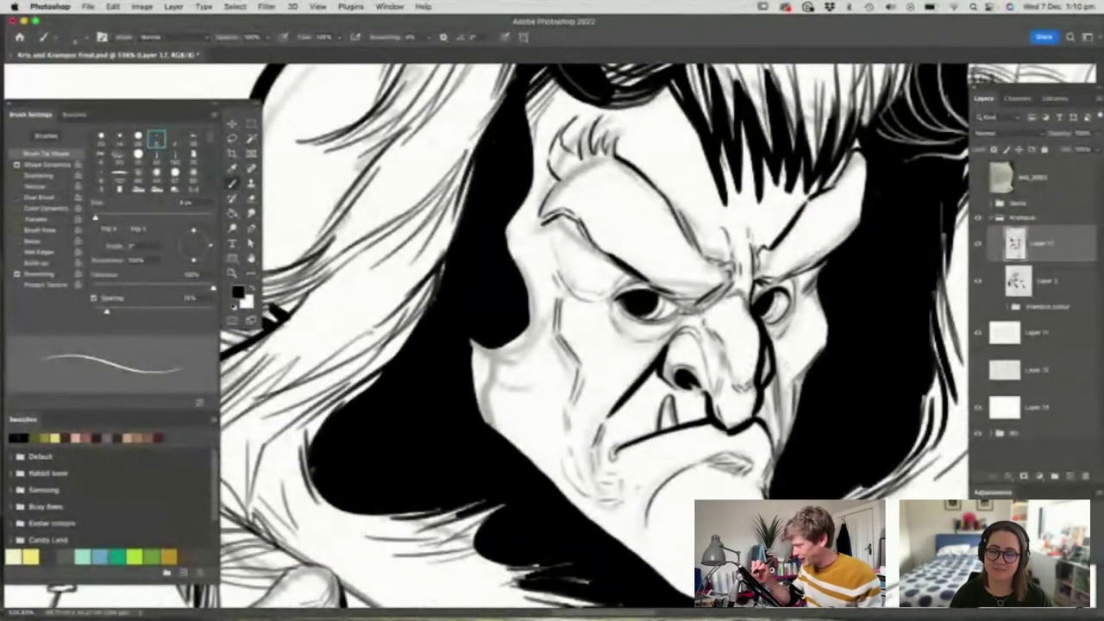
mouse_move(557, 162)
mouse_down()
mouse_move(597, 184)
mouse_move(670, 288)
mouse_up()
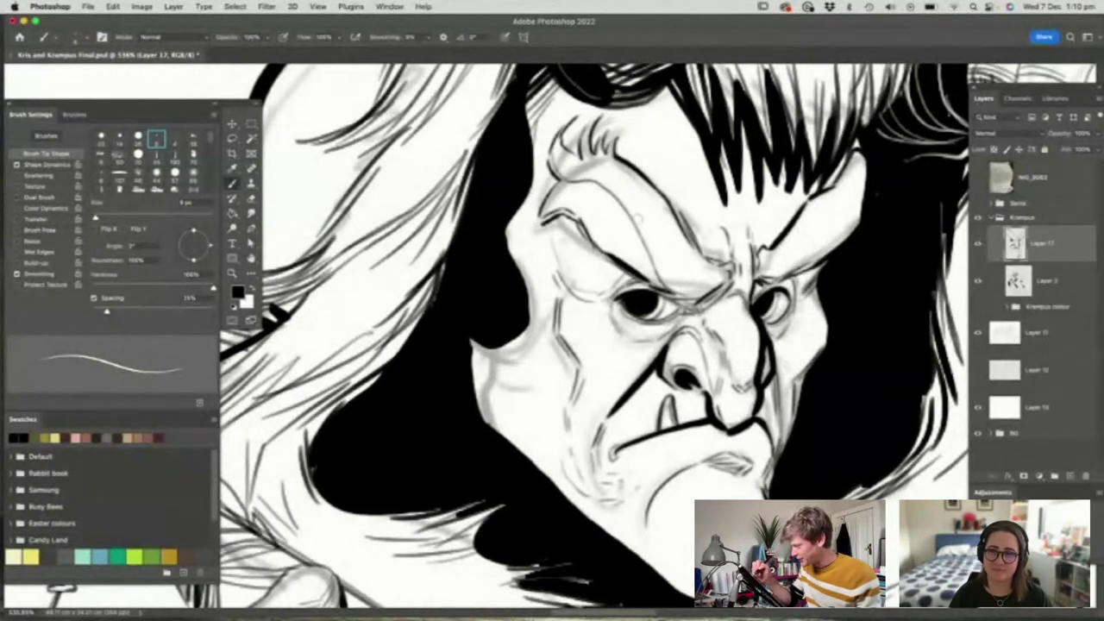
mouse_move(573, 161)
mouse_down()
mouse_move(638, 213)
mouse_move(675, 290)
mouse_up()
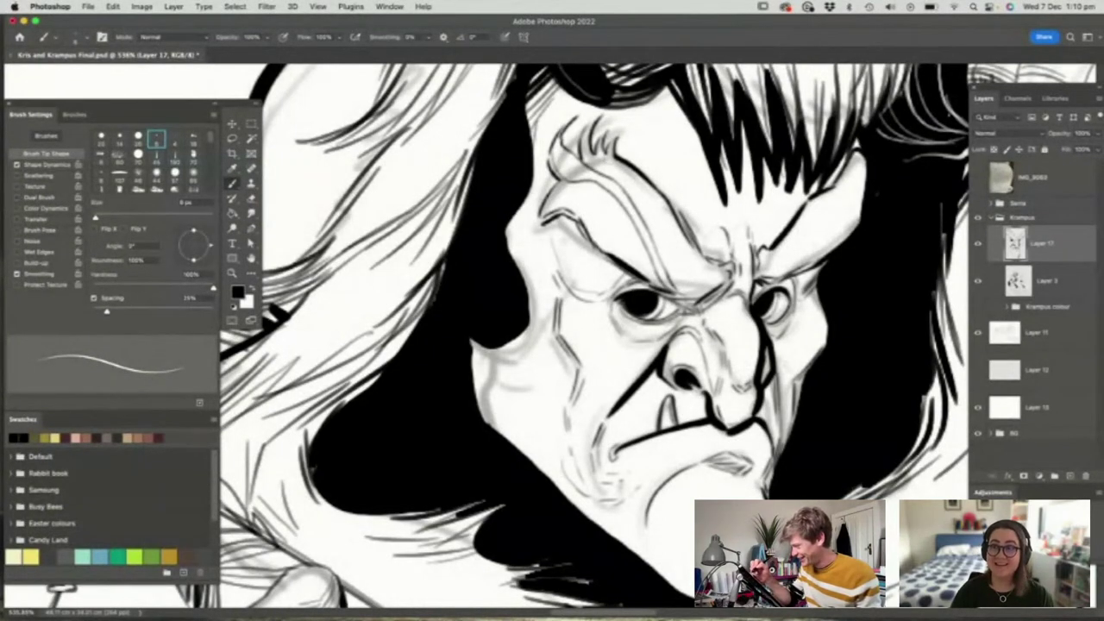
drag(617, 169, 693, 292)
drag(654, 210, 709, 290)
drag(660, 192, 690, 271)
drag(686, 268, 717, 289)
drag(678, 230, 716, 284)
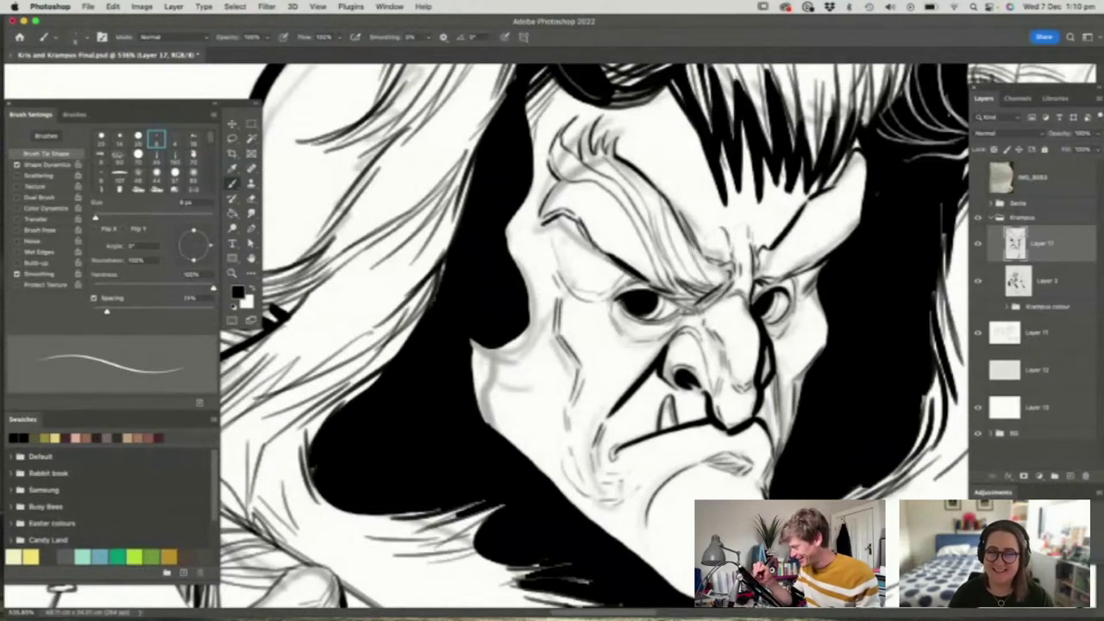
drag(688, 248, 718, 283)
mouse_move(544, 214)
mouse_down()
mouse_move(625, 235)
mouse_move(653, 280)
mouse_move(611, 237)
mouse_move(626, 260)
mouse_up()
drag(581, 217, 626, 264)
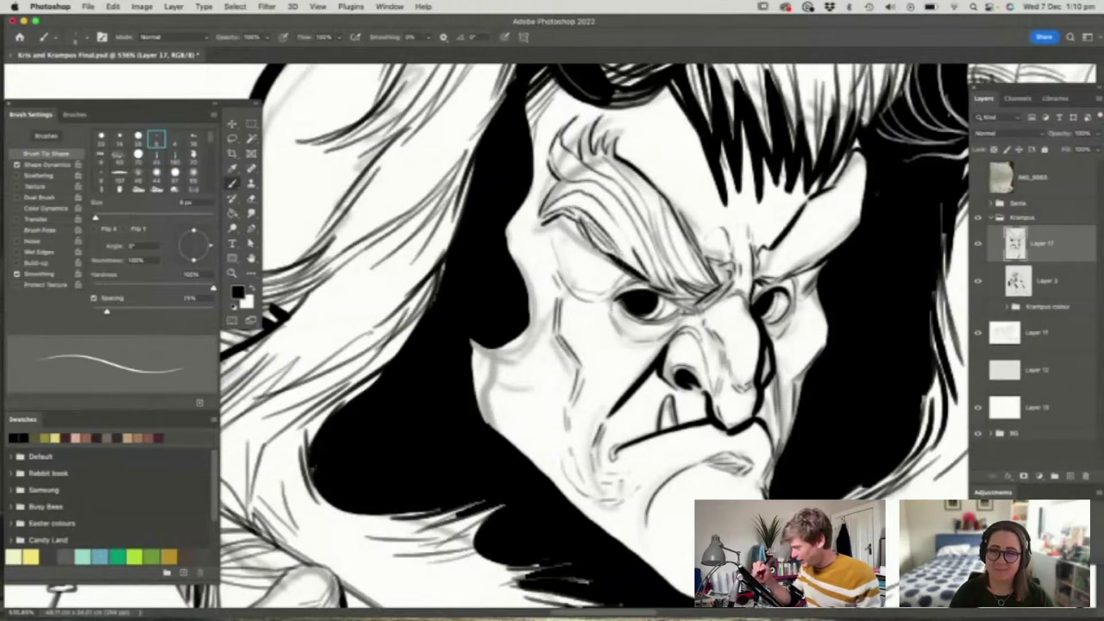
mouse_move(597, 219)
mouse_down()
mouse_move(665, 285)
mouse_move(702, 299)
mouse_move(727, 289)
mouse_up()
Add fine hair strands inside the far eyebrow and strengthen the lines between its lower edge and the eye
mouse_move(709, 274)
mouse_down()
mouse_move(730, 290)
mouse_move(788, 252)
mouse_move(841, 180)
mouse_move(777, 272)
mouse_move(842, 224)
mouse_move(863, 155)
mouse_move(797, 269)
mouse_move(857, 228)
mouse_up()
drag(850, 232, 864, 176)
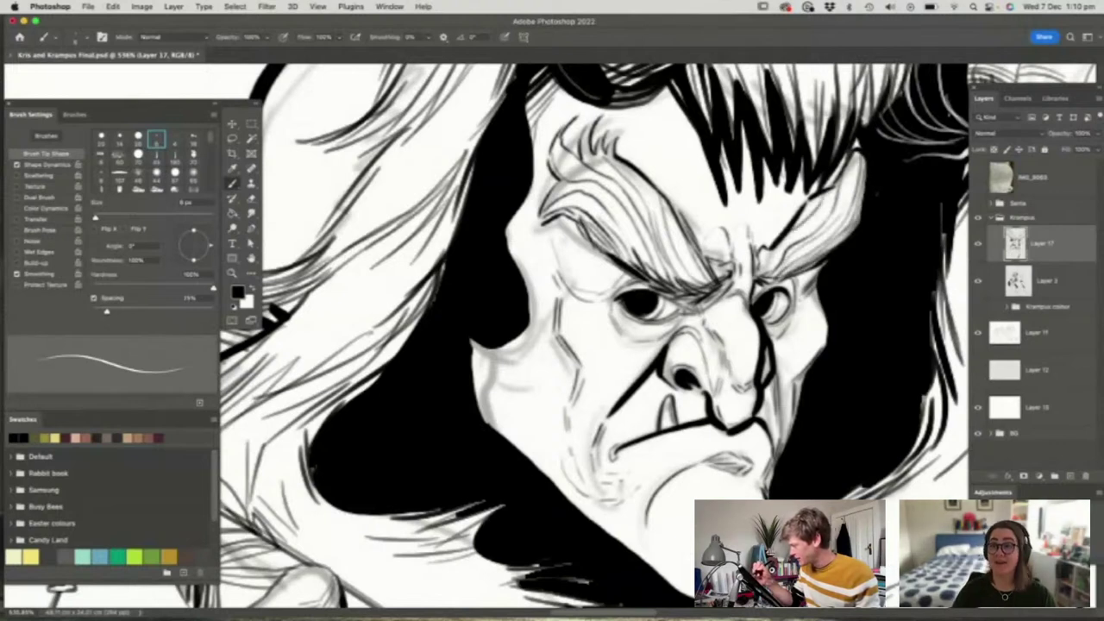
drag(763, 274, 785, 237)
drag(753, 288, 831, 259)
Ink the outer contour of the near side of the face, from below the ear down along the jaw
key(z)
drag(736, 269, 690, 271)
drag(734, 321, 777, 318)
key(b)
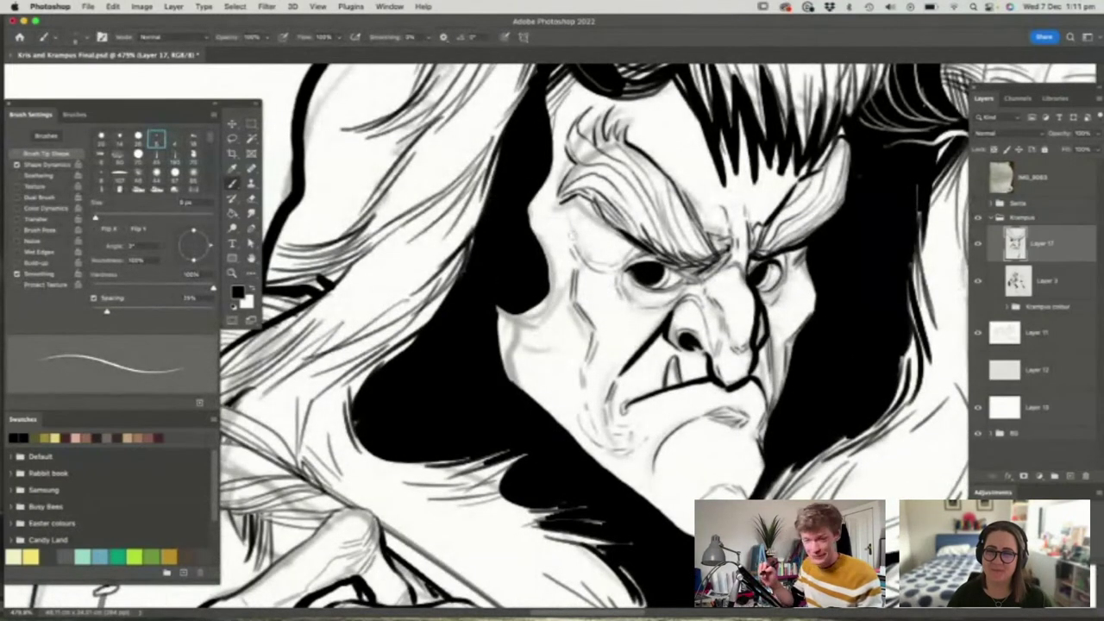
mouse_move(521, 313)
mouse_down()
mouse_move(552, 294)
mouse_move(506, 357)
mouse_move(521, 388)
mouse_move(578, 437)
mouse_up()
drag(528, 386, 571, 424)
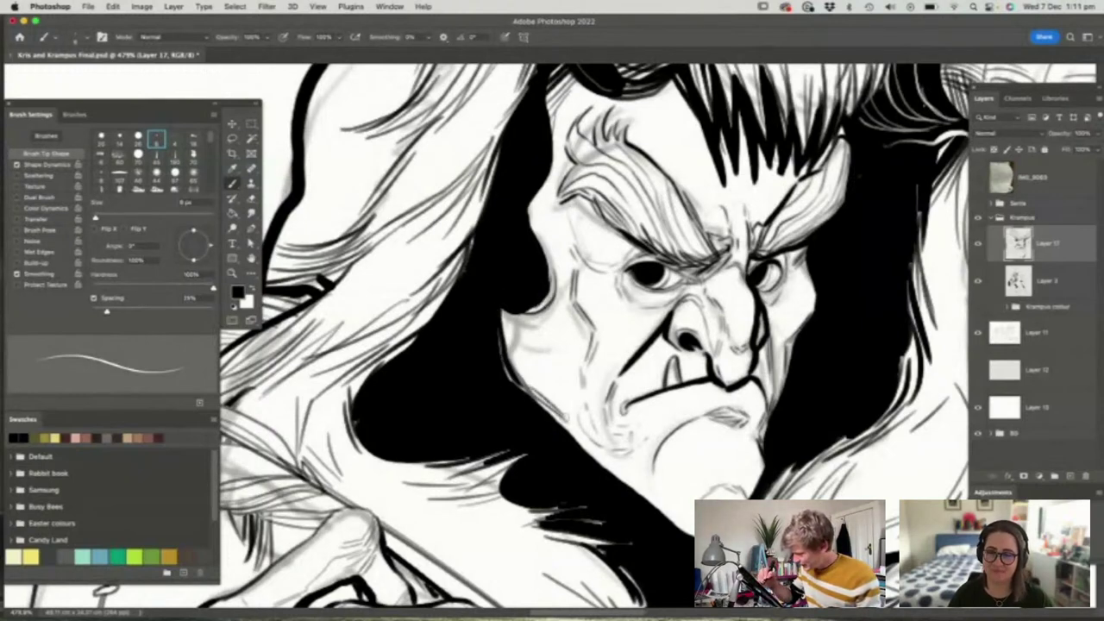
Review the inked face at different magnifications and hide the sketch on Layer 11
key(z)
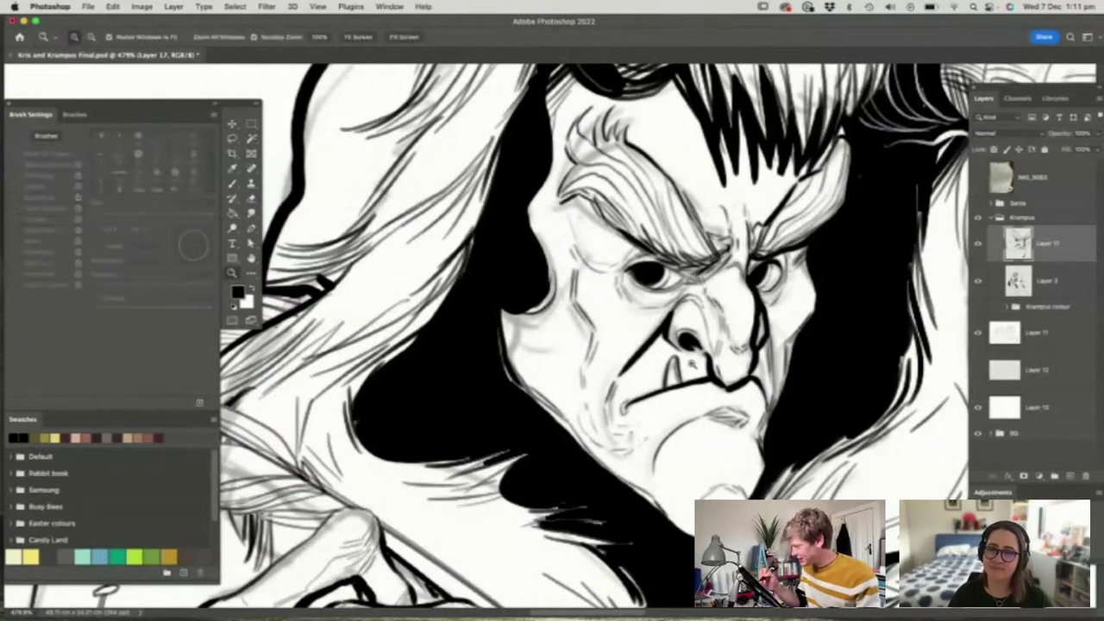
drag(693, 364, 621, 364)
drag(702, 394, 742, 394)
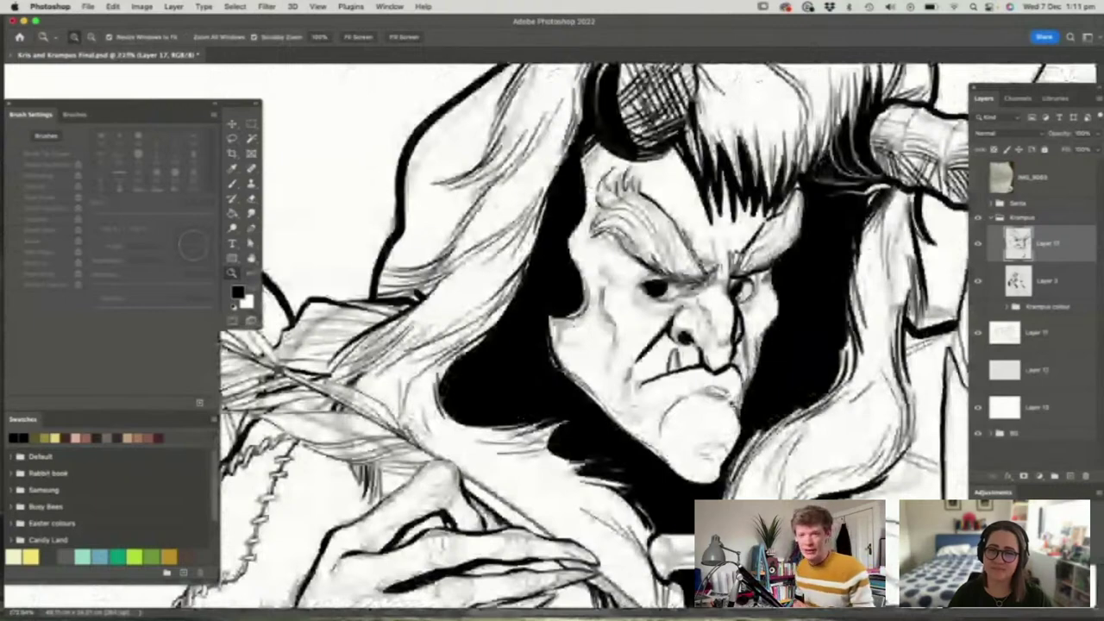
drag(721, 381, 733, 354)
drag(726, 317, 739, 323)
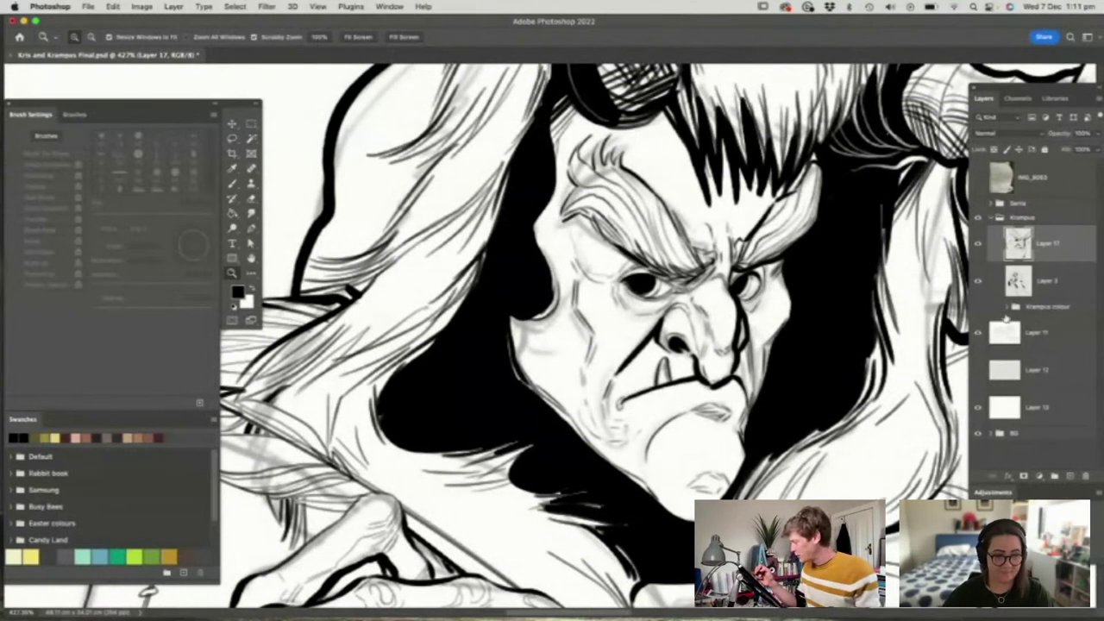
click(979, 334)
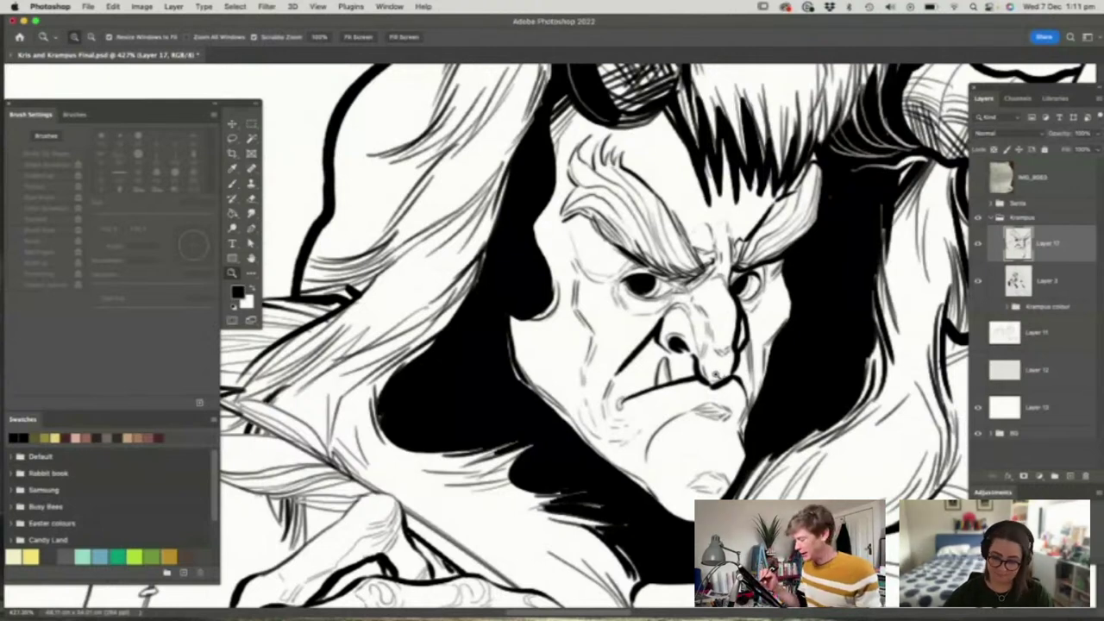
Draw a thick circle in the empty area beside Krampus and add curved contour lines down it in one direction
mouse_move(721, 370)
mouse_down()
mouse_move(688, 392)
mouse_move(702, 391)
mouse_move(686, 373)
mouse_up()
drag(514, 216, 547, 241)
key(b)
mouse_move(573, 391)
mouse_down()
mouse_move(519, 351)
mouse_move(619, 369)
mouse_move(571, 392)
mouse_up()
drag(549, 292, 582, 390)
mouse_move(528, 307)
mouse_down()
mouse_move(565, 394)
mouse_move(557, 388)
mouse_up()
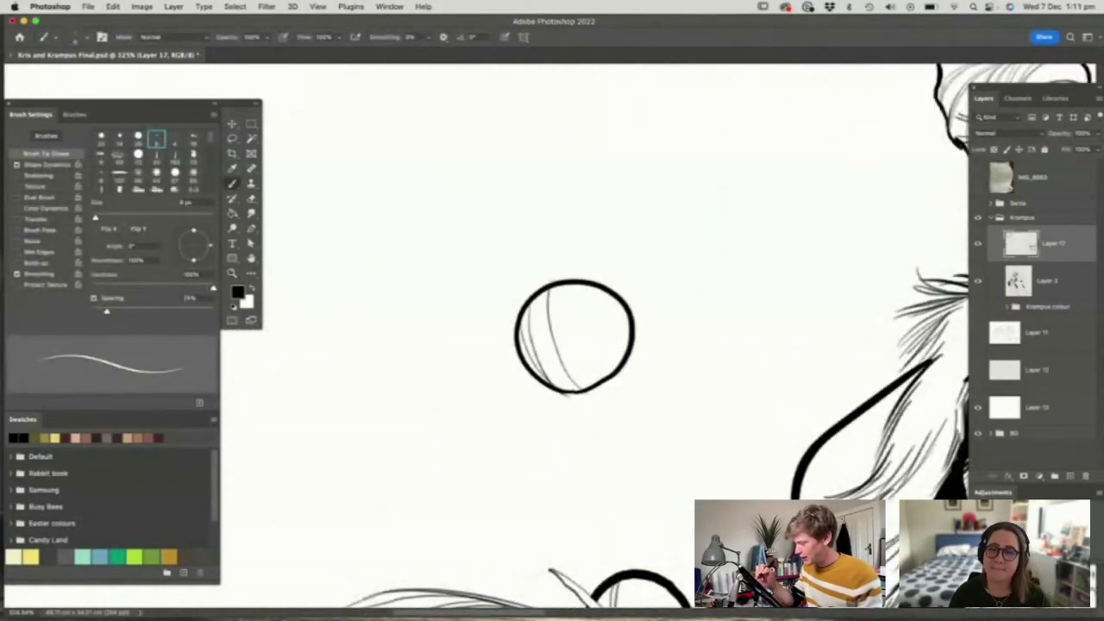
mouse_move(559, 288)
mouse_down()
mouse_move(600, 373)
mouse_move(618, 364)
mouse_up()
drag(609, 297, 624, 352)
Draw curved contour lines across the first set so the circle reads as a gridded sphere
mouse_move(528, 353)
mouse_down()
mouse_move(620, 309)
mouse_move(611, 293)
mouse_up()
drag(520, 327, 597, 289)
mouse_move(528, 369)
mouse_down()
mouse_move(629, 316)
mouse_move(606, 363)
mouse_move(625, 340)
mouse_up()
drag(570, 386, 617, 368)
drag(530, 312, 587, 285)
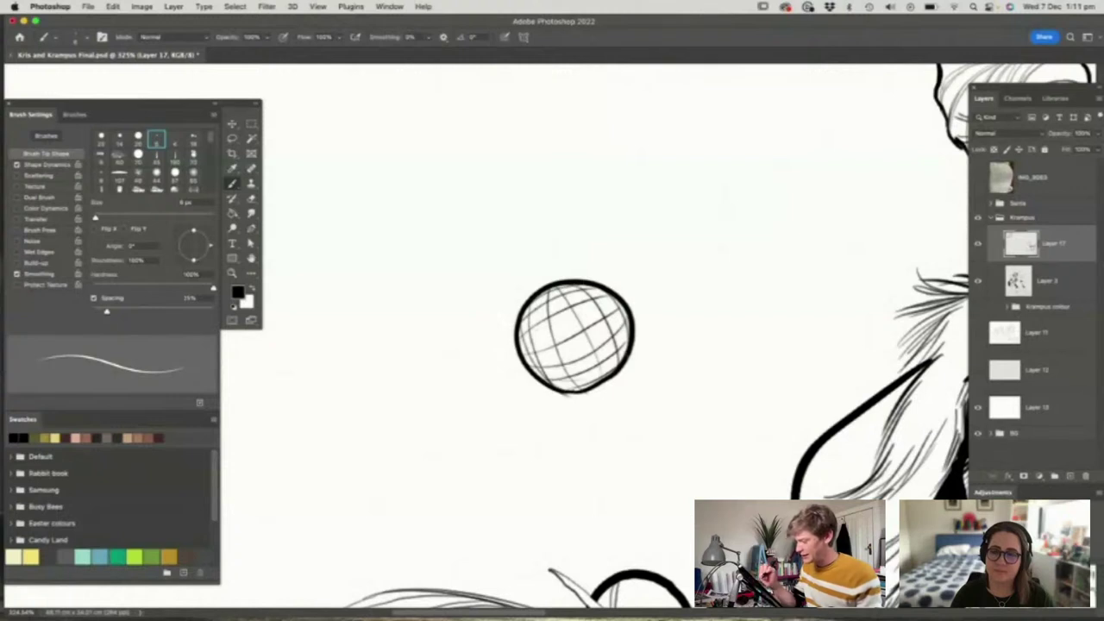
Erase the gridded demonstration sphere from the empty area beside Krampus
key(e)
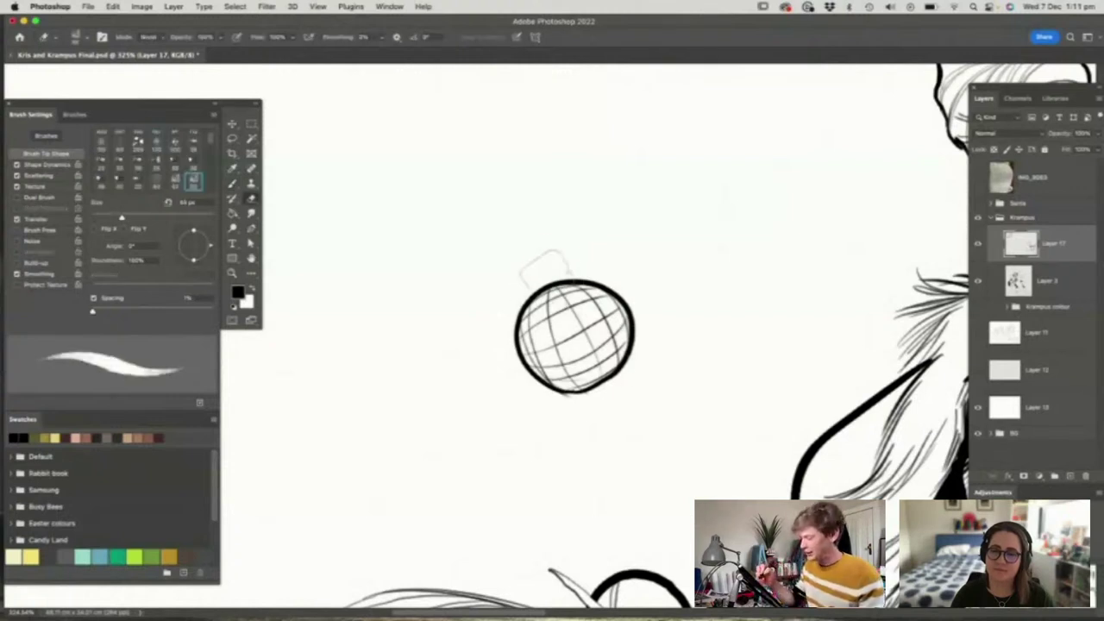
mouse_move(537, 266)
mouse_down()
mouse_move(517, 371)
mouse_move(592, 357)
mouse_move(540, 293)
mouse_move(589, 251)
mouse_up()
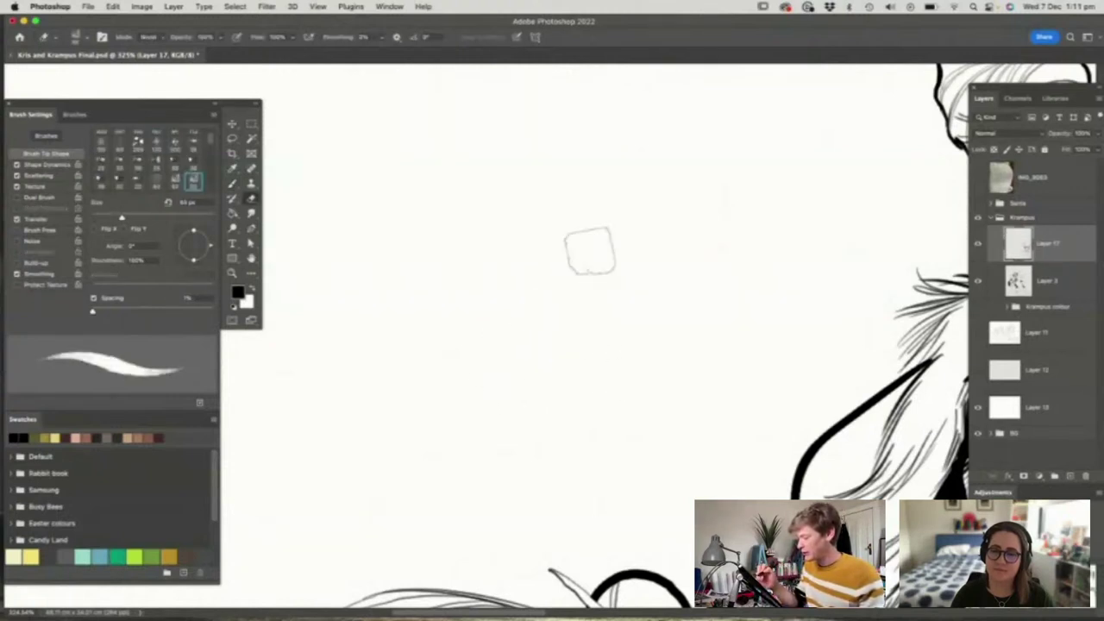
Ink fine form lines along the near jaw, on the lower lip and under the mouth of Krampus's face
key(z)
drag(648, 278, 566, 285)
drag(754, 357, 855, 357)
key(b)
mouse_move(594, 340)
mouse_down()
mouse_move(598, 374)
mouse_move(625, 409)
mouse_up()
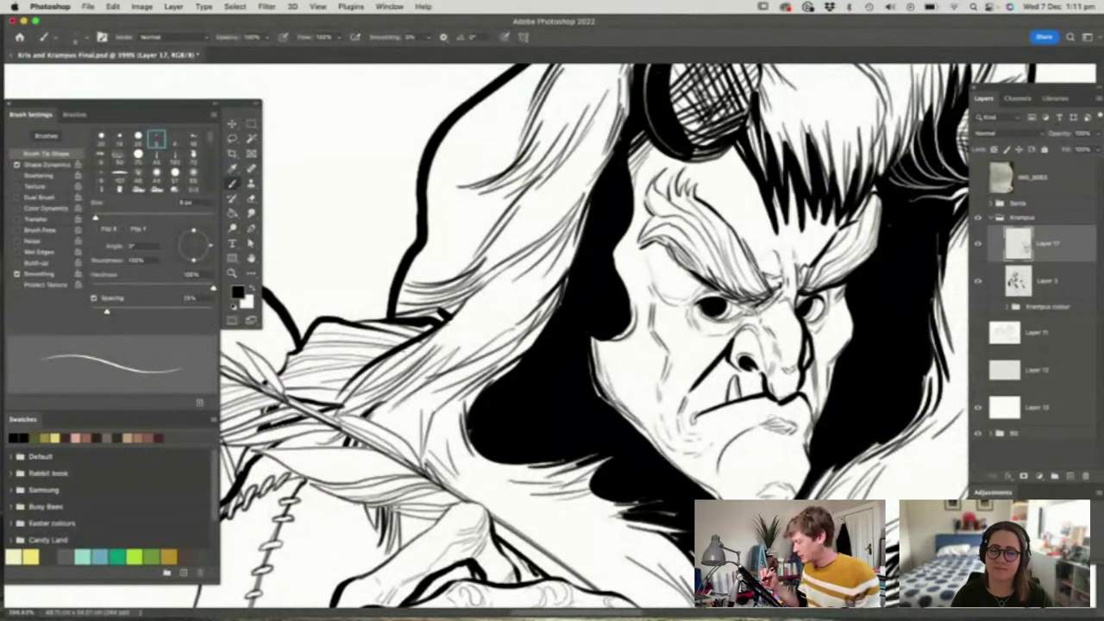
drag(785, 402, 794, 430)
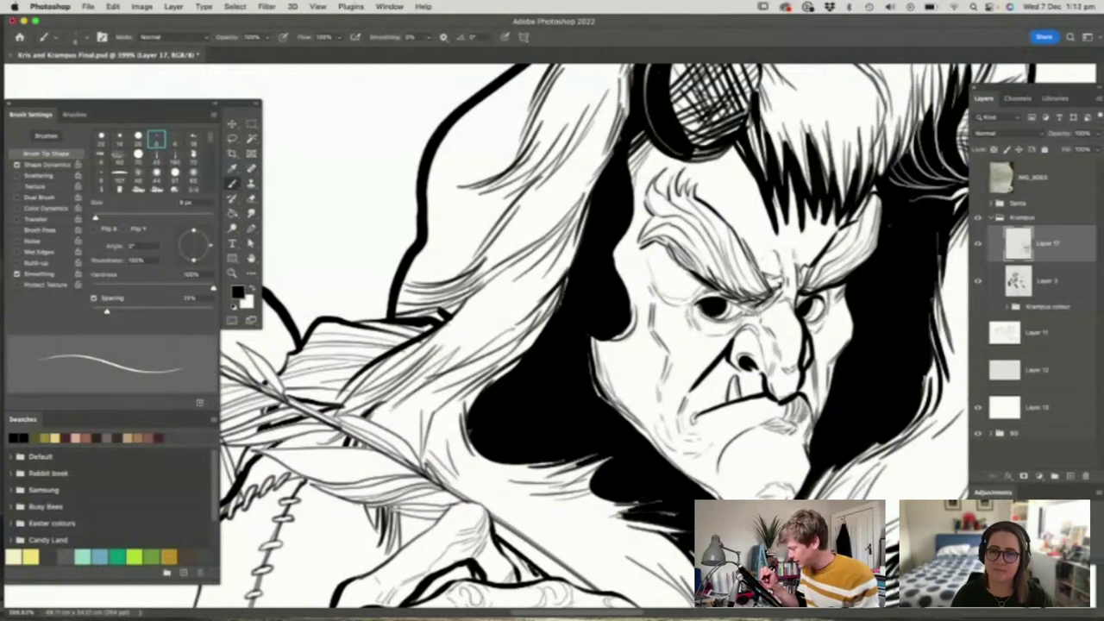
drag(713, 419, 751, 416)
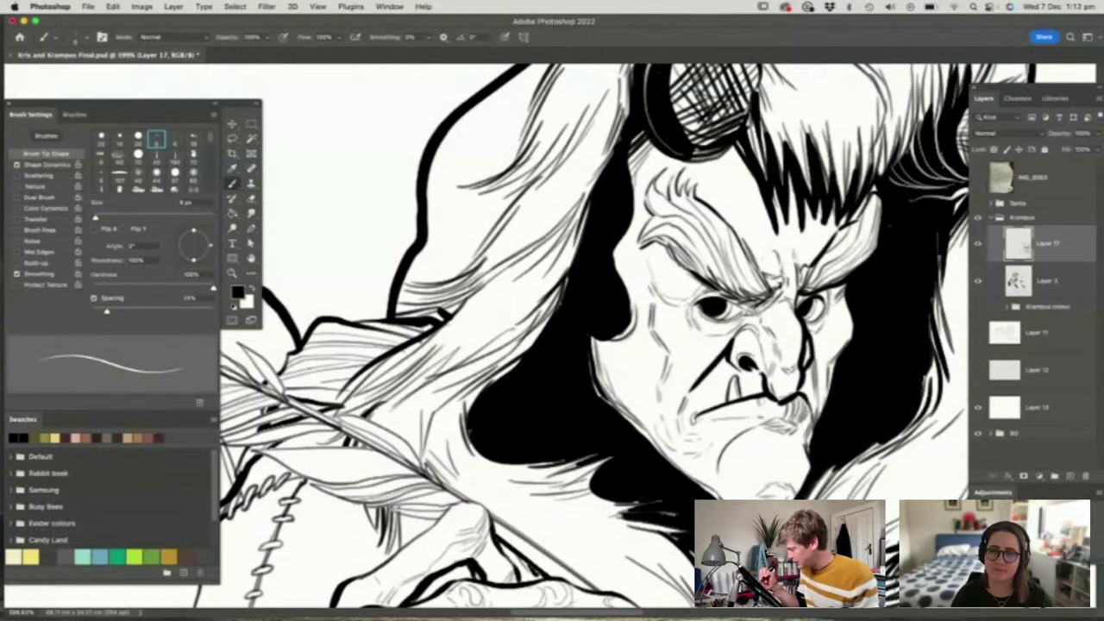
Switch the eraser to a hard round tip with a size of 11 px
key(z)
alt+click(851, 354)
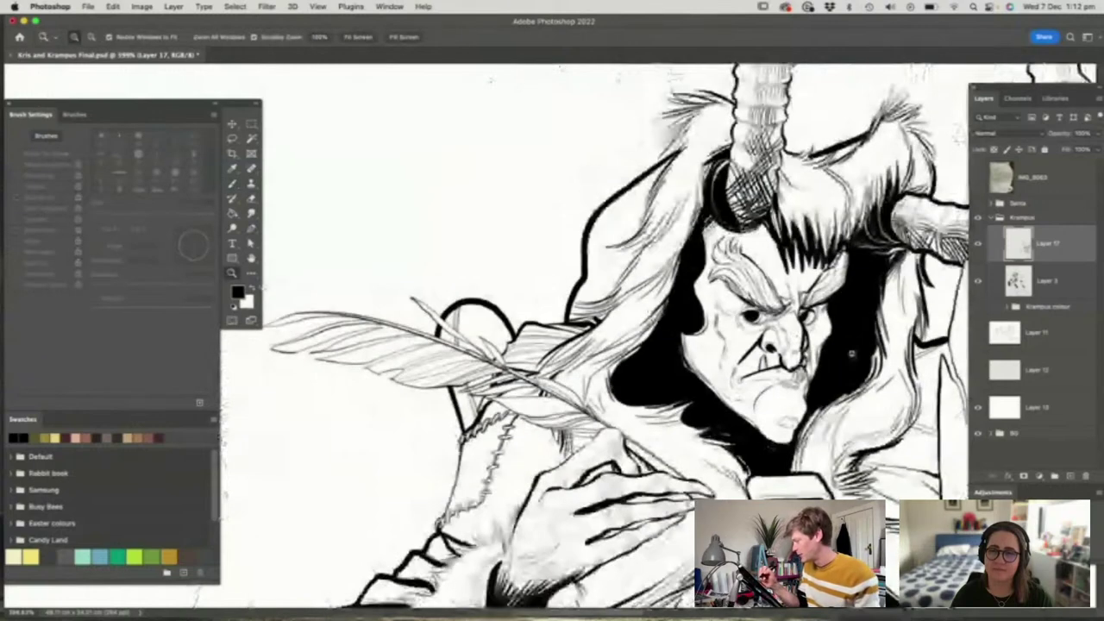
click(851, 353)
key(b)
right_click(716, 280)
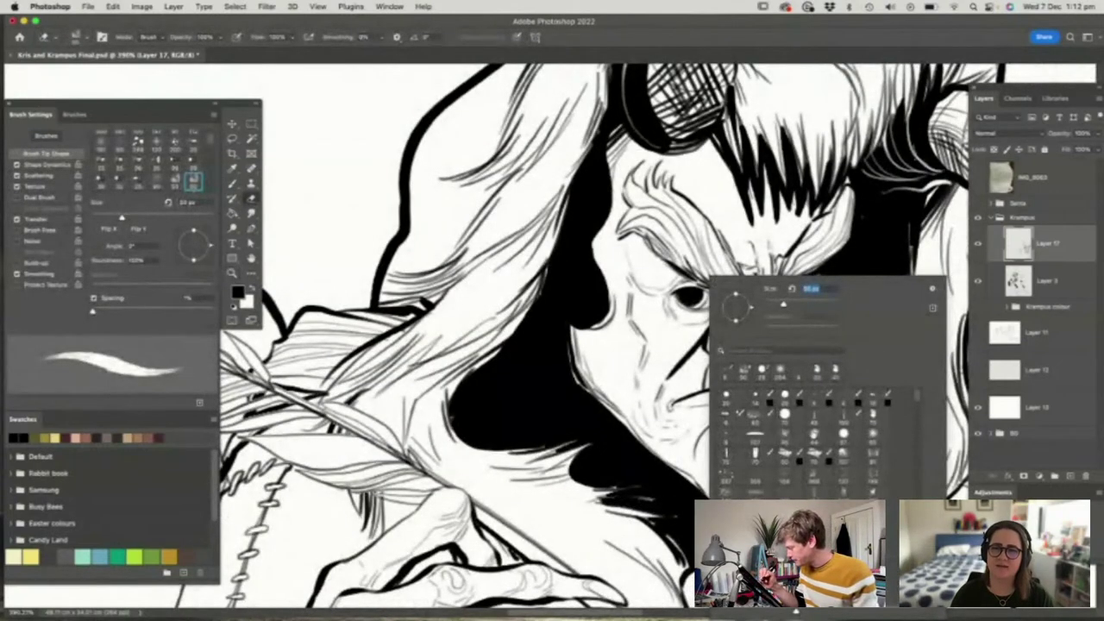
click(730, 396)
drag(775, 303, 812, 318)
click(764, 242)
Erase small round highlights out of the black pupils of both eyes
key(z)
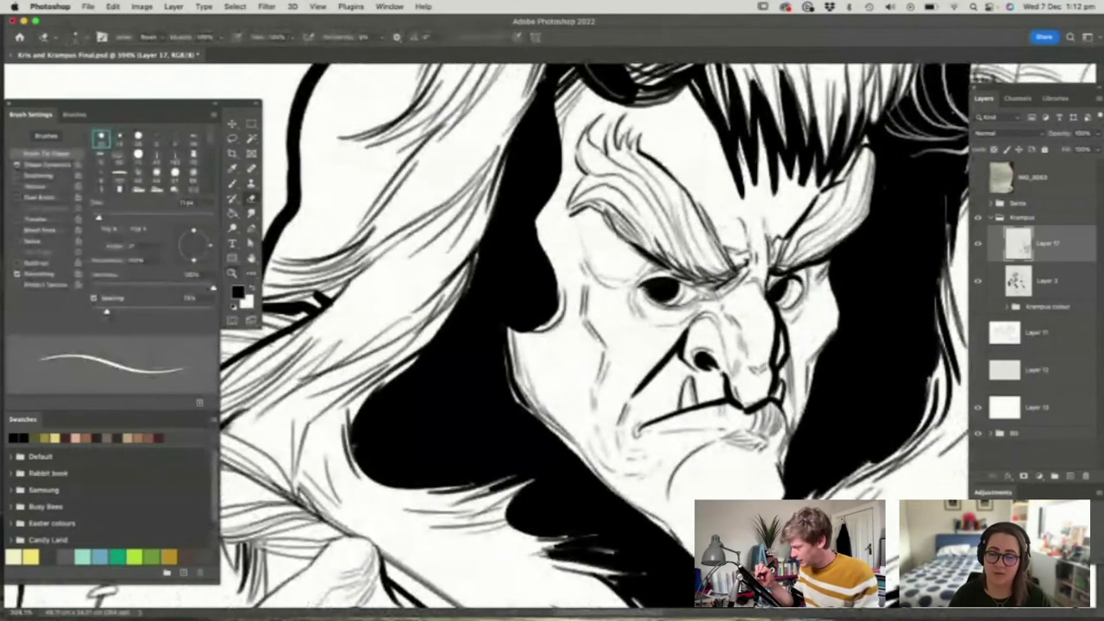
drag(655, 289, 659, 287)
click(663, 295)
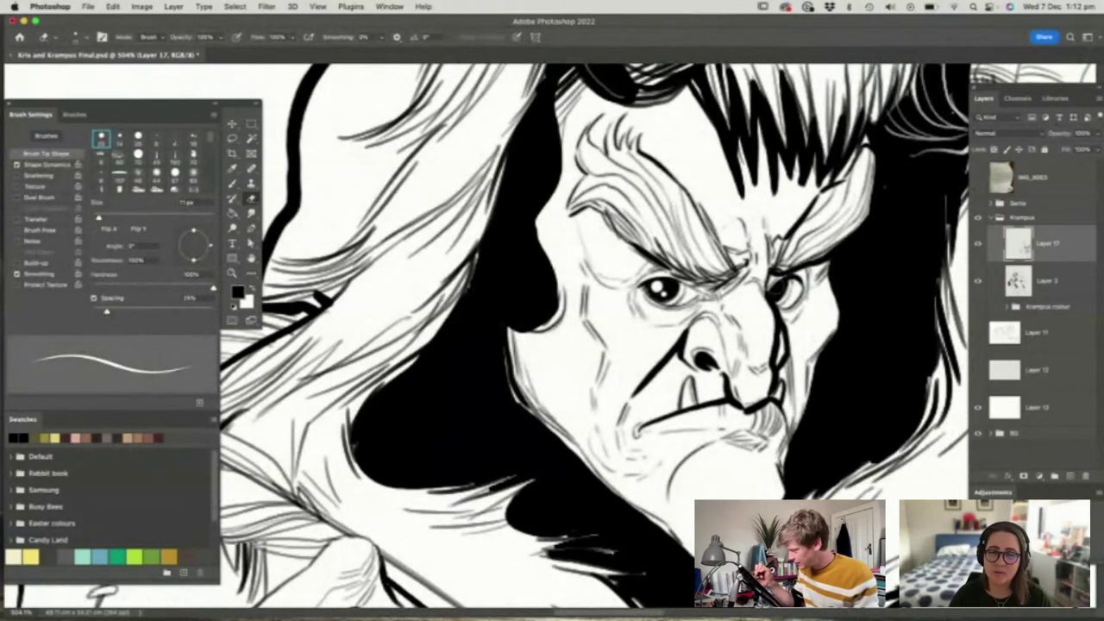
drag(777, 287, 777, 296)
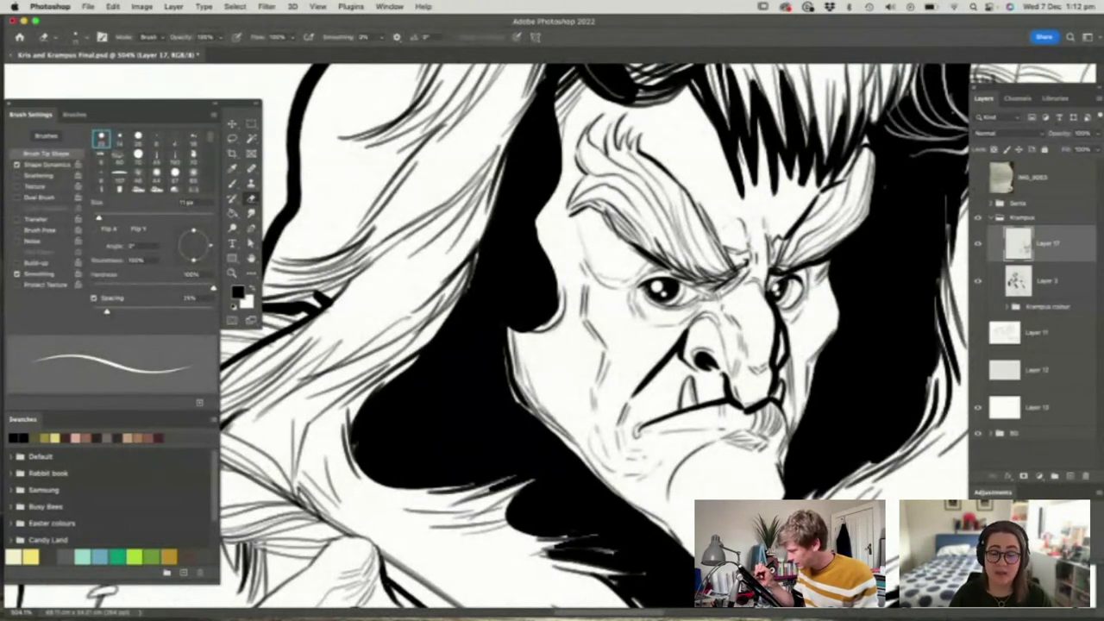
Ink darker corners and fine lid lines around both of Krampus's eyes
key(z)
drag(653, 309, 601, 309)
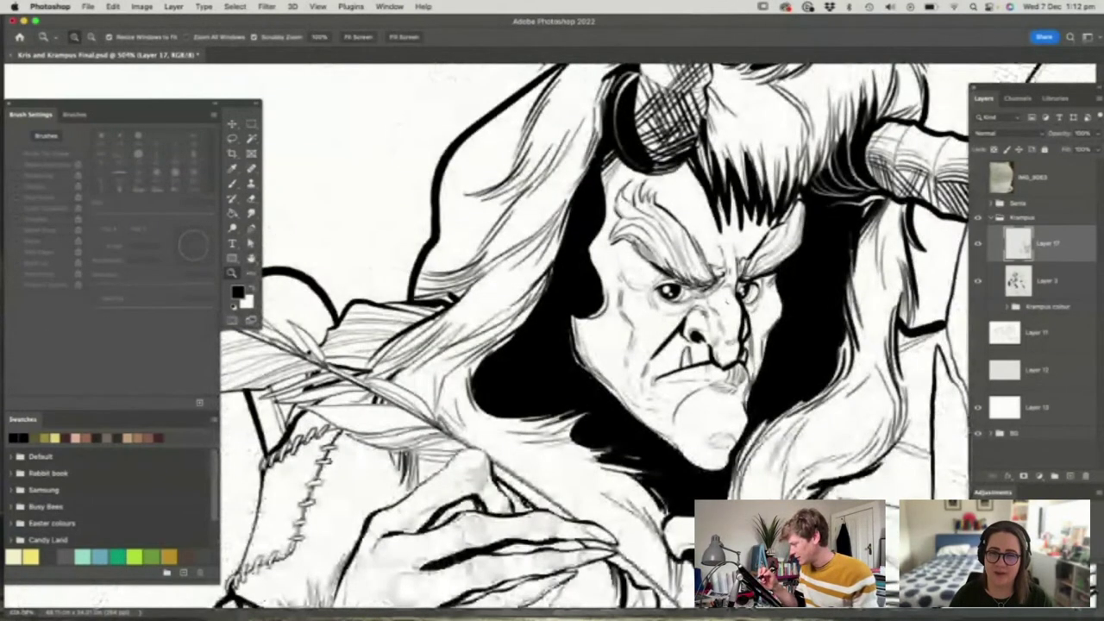
mouse_move(764, 337)
mouse_down()
mouse_move(729, 336)
mouse_move(764, 337)
mouse_up()
scroll(690, 336, up, 5)
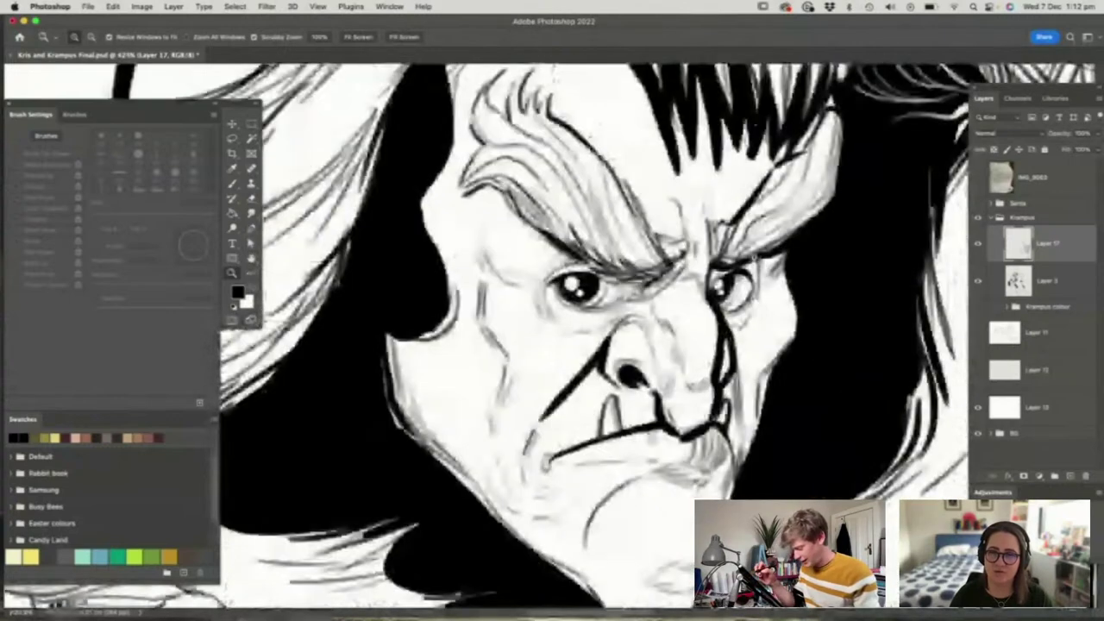
key(b)
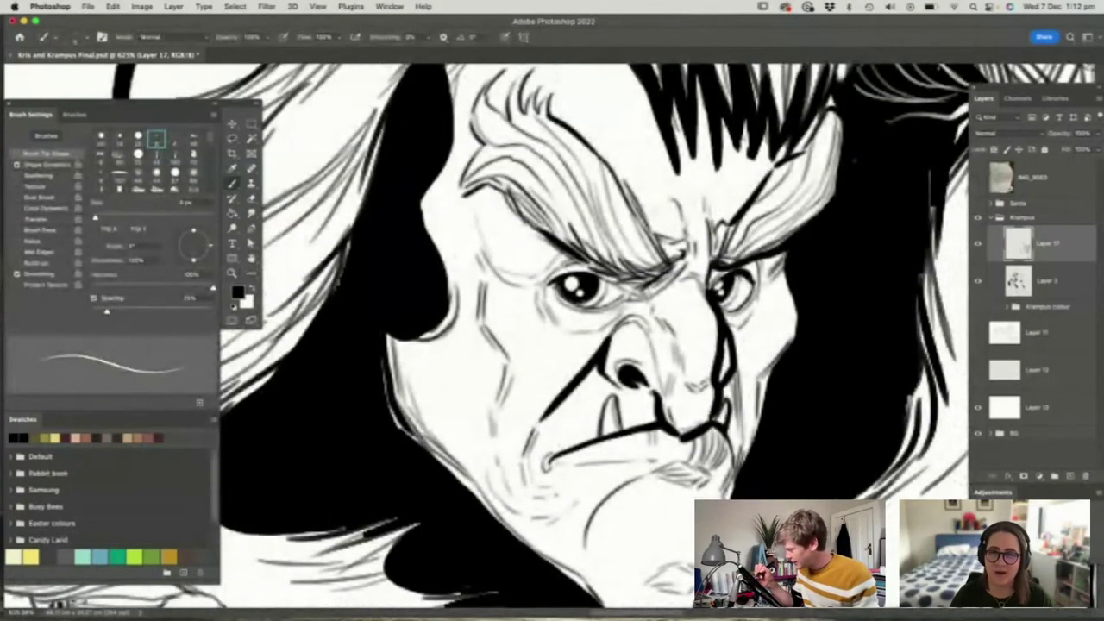
drag(535, 271, 556, 284)
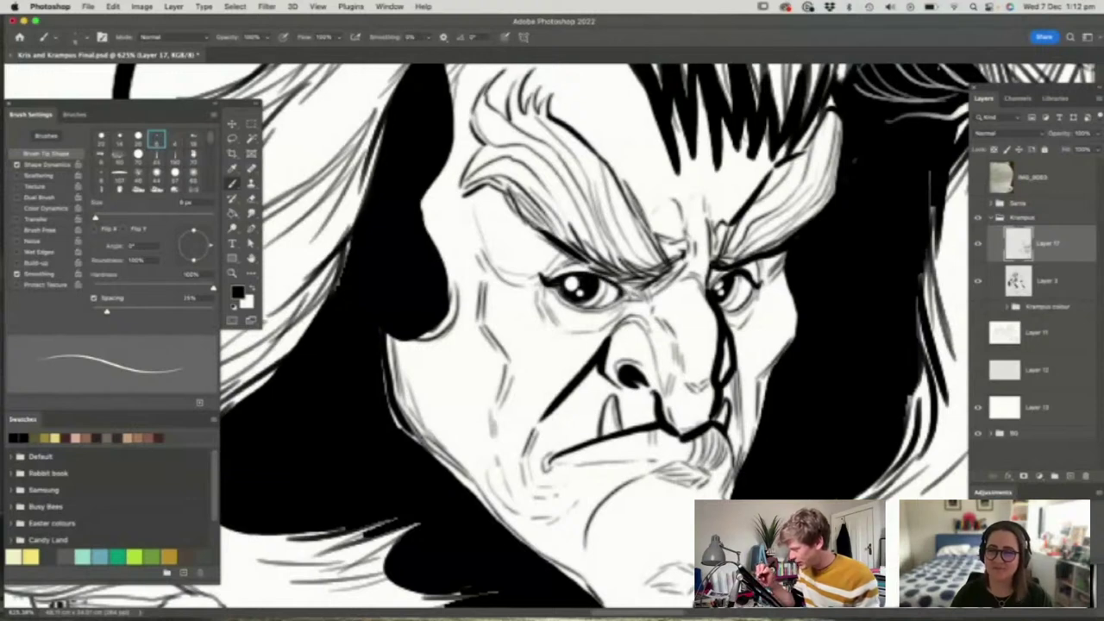
drag(711, 292, 734, 269)
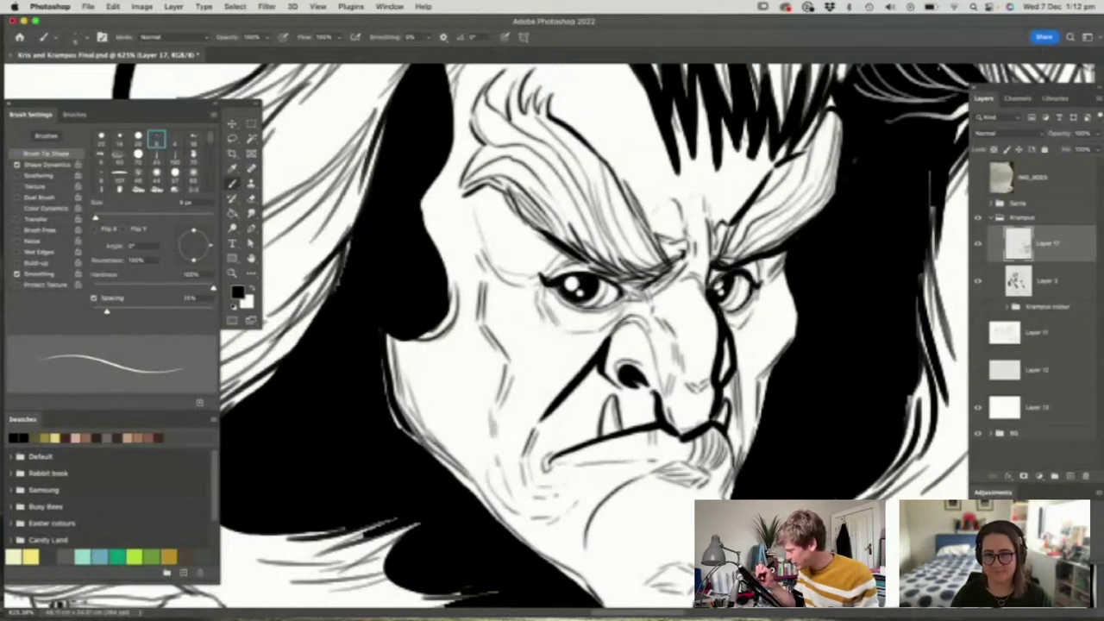
Examine the inked face at several magnifications, from the whole figure to a close-up
key(z)
drag(694, 272, 561, 272)
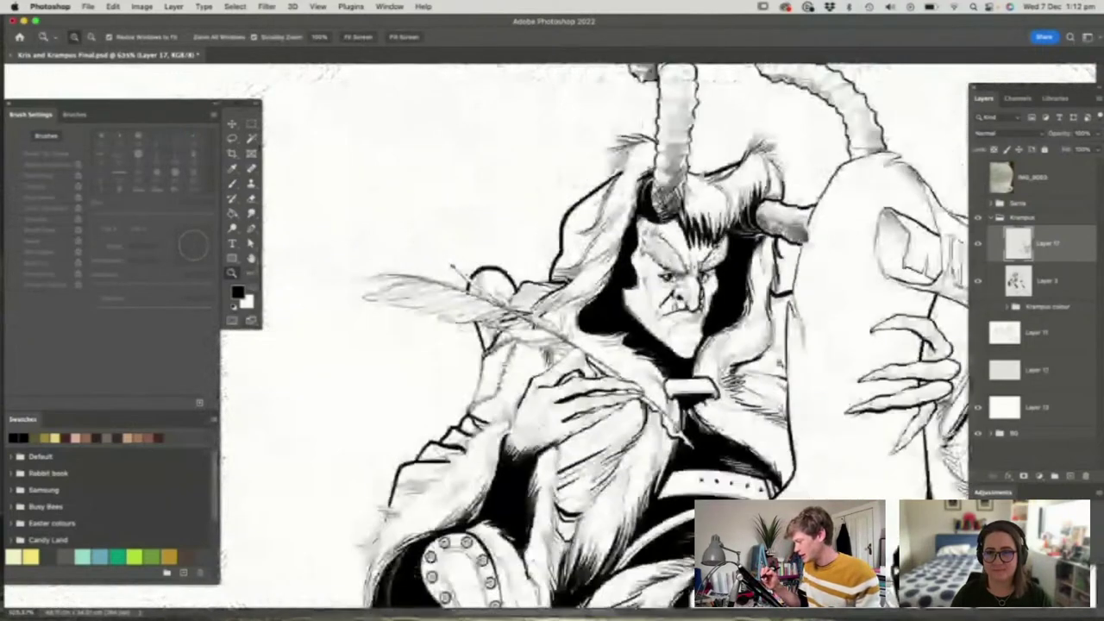
drag(703, 321, 617, 330)
drag(794, 400, 837, 423)
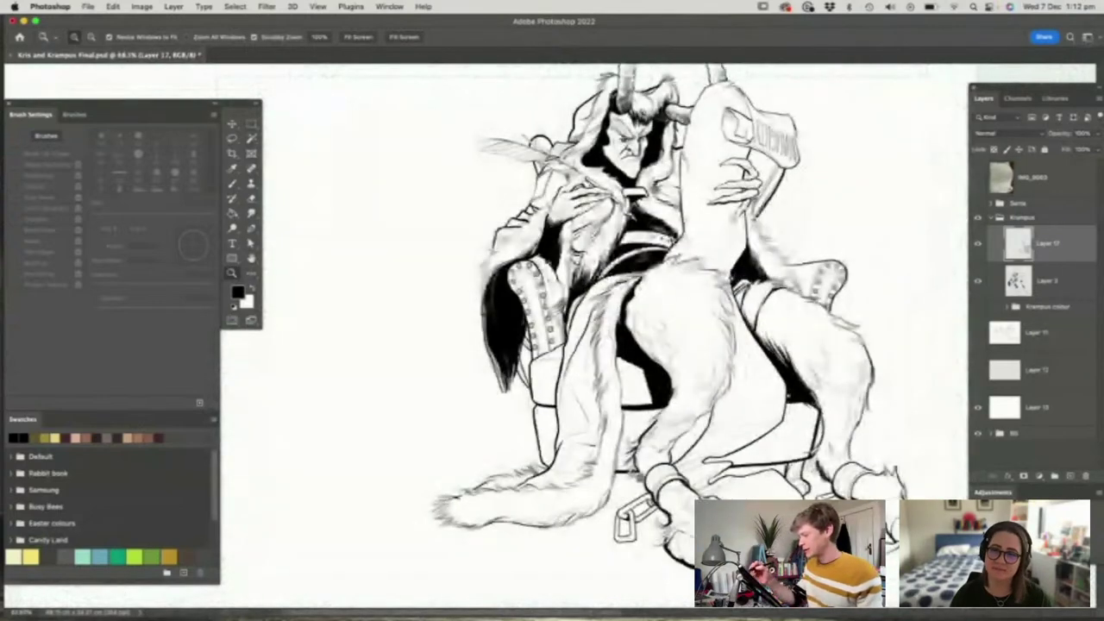
drag(644, 111, 763, 126)
drag(664, 398, 468, 458)
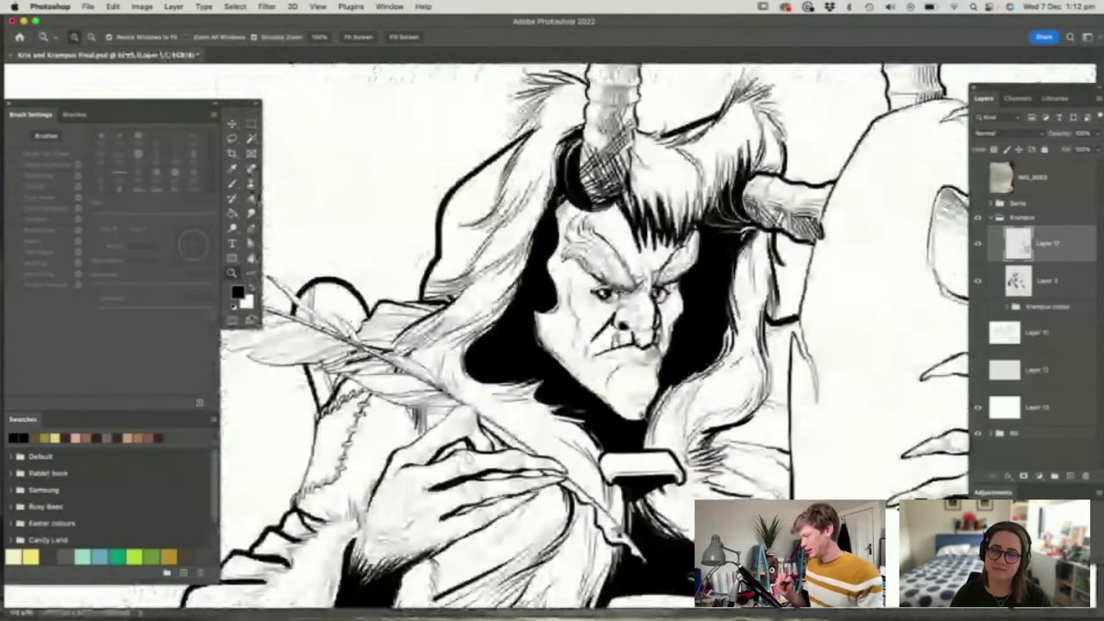
drag(647, 344, 690, 343)
key(super+space)
drag(651, 272, 673, 272)
Erase the inked far eye beneath its eyebrow, keeping the brow and nose lines
key(b)
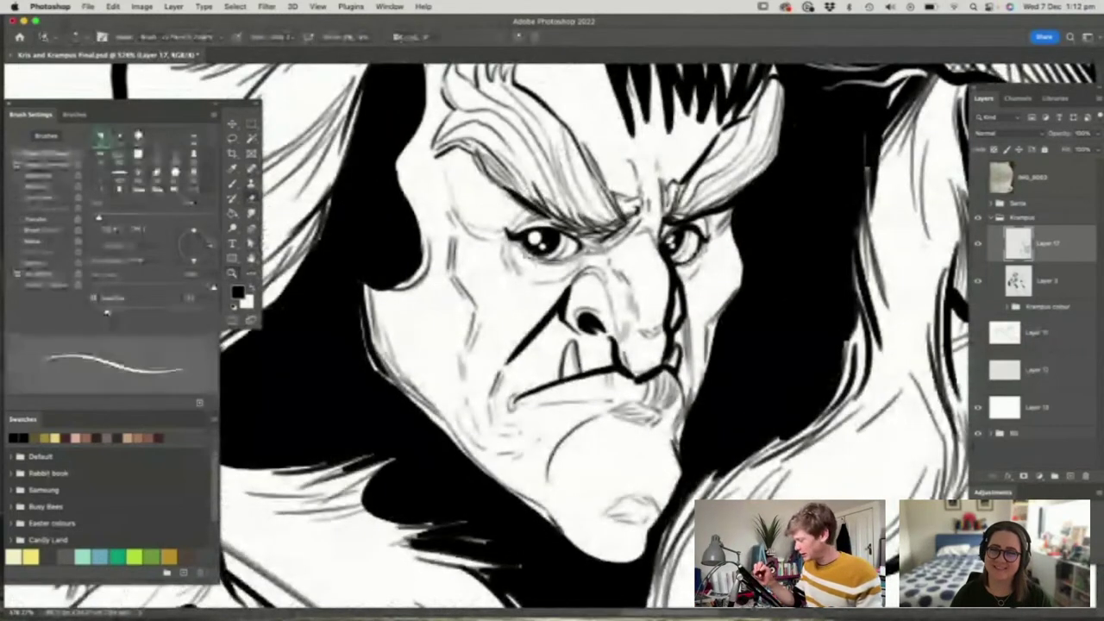
mouse_move(670, 232)
mouse_down()
mouse_move(678, 245)
mouse_move(701, 235)
mouse_move(694, 270)
mouse_up()
drag(678, 226, 704, 218)
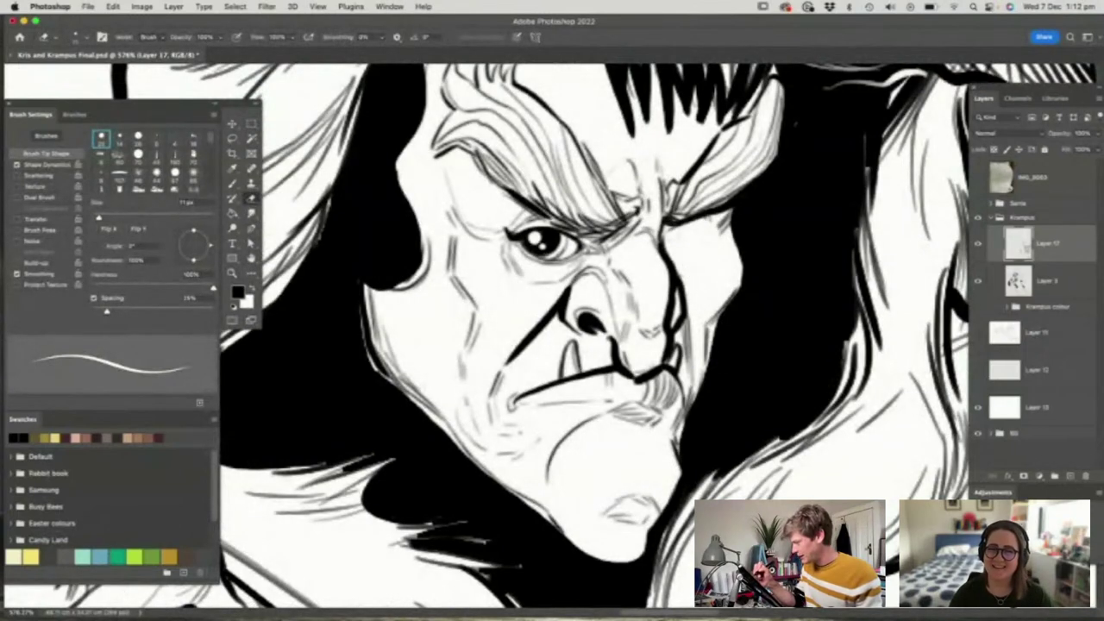
Show the sketch on Layer 11 and redraw the far eye over it with lids and a dark pupil
key(z)
mouse_move(691, 311)
mouse_down()
mouse_move(623, 311)
mouse_move(691, 299)
mouse_up()
key(super+plus)
key(b)
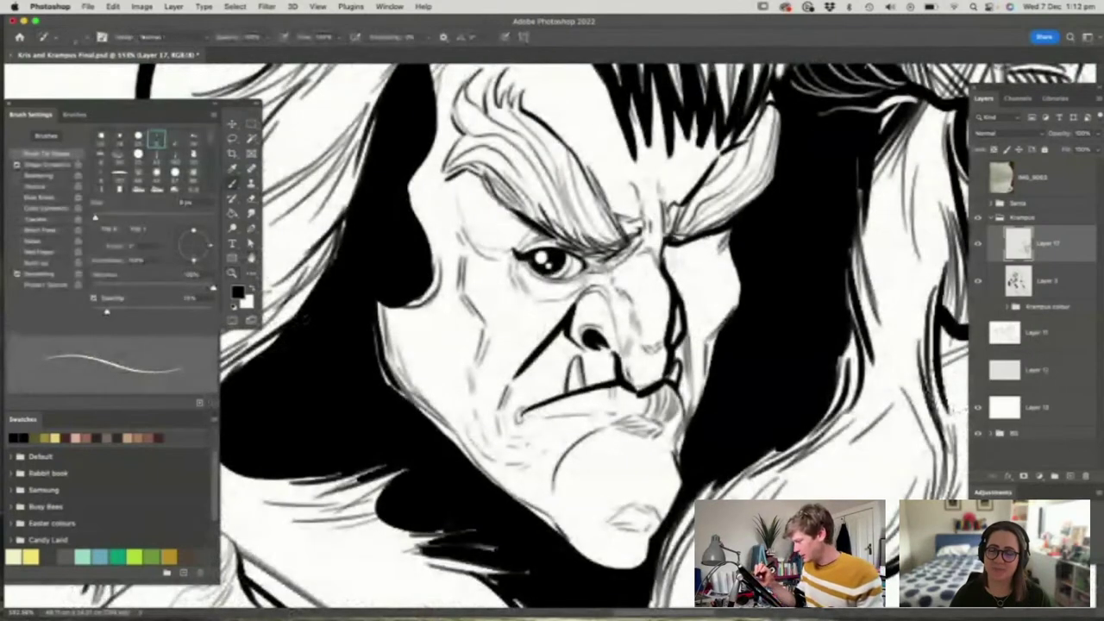
click(978, 333)
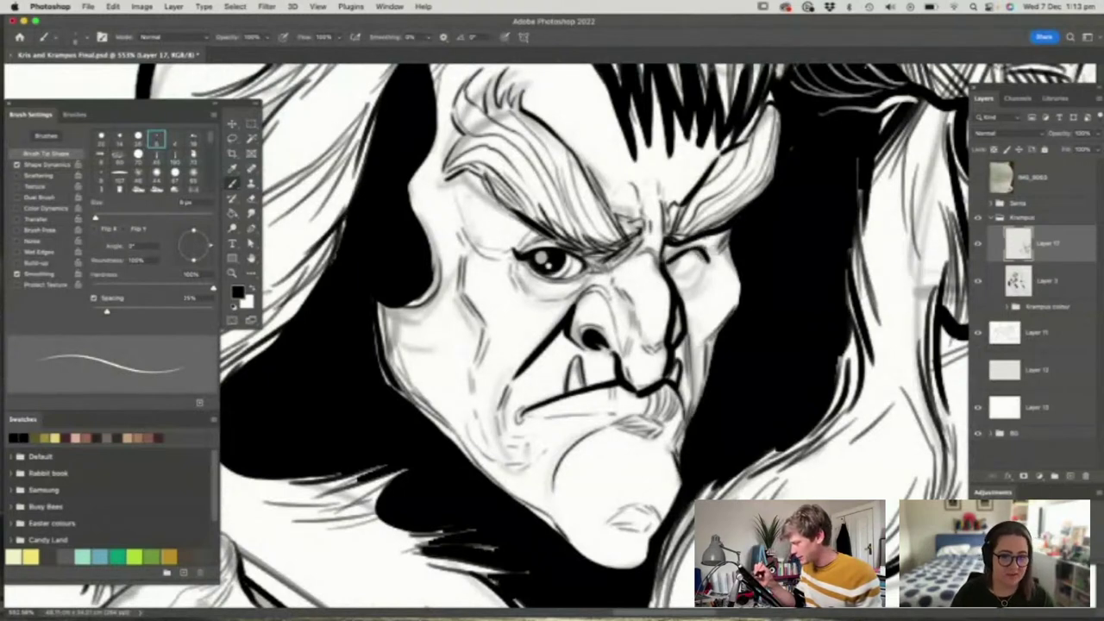
drag(675, 252, 710, 251)
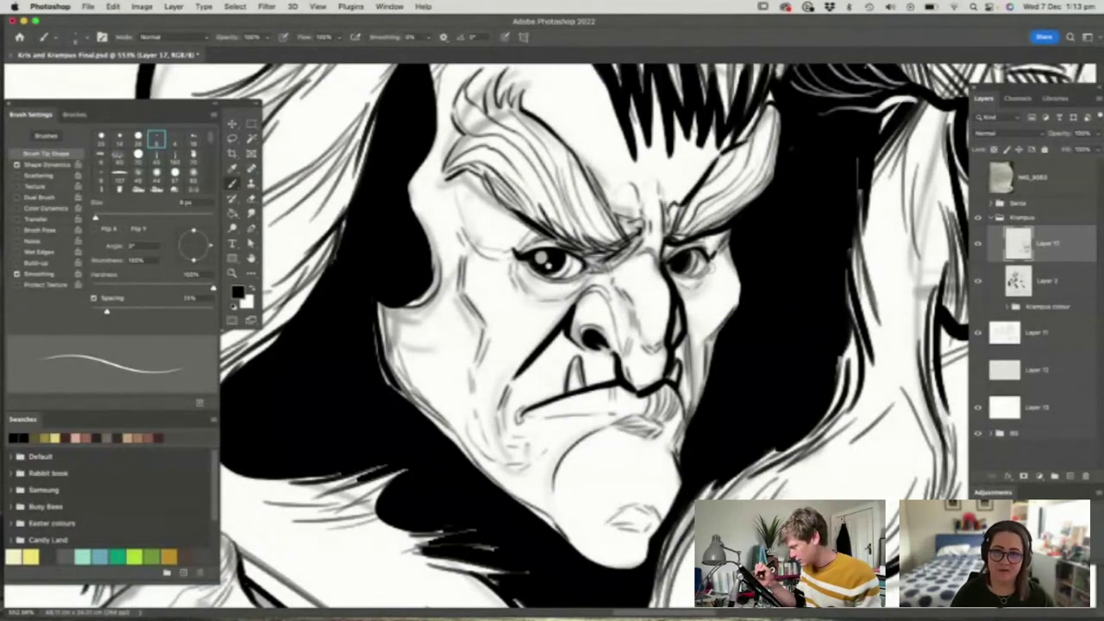
Erase a highlight into the redrawn far eye's pupil and return to the brush
key(z)
drag(691, 263, 608, 263)
mouse_move(683, 259)
mouse_down()
mouse_move(740, 264)
mouse_move(608, 245)
mouse_up()
key(e)
key(z)
drag(686, 261, 703, 261)
key(b)
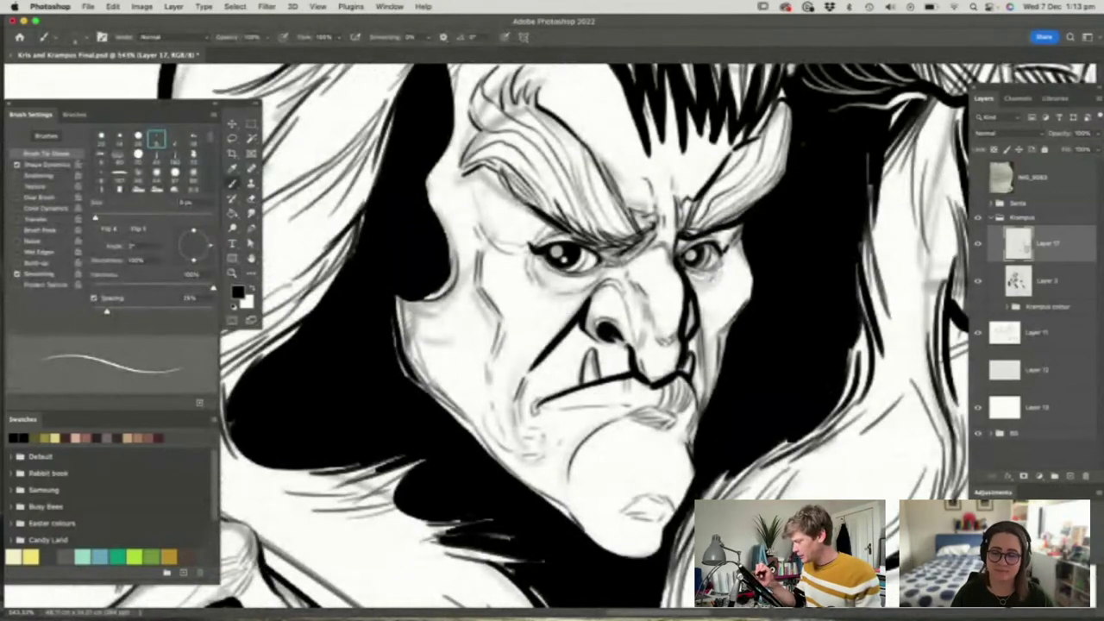
Hide the sketch on Layer 11 and check the inked face together with the upper body
key(z)
drag(703, 243, 591, 244)
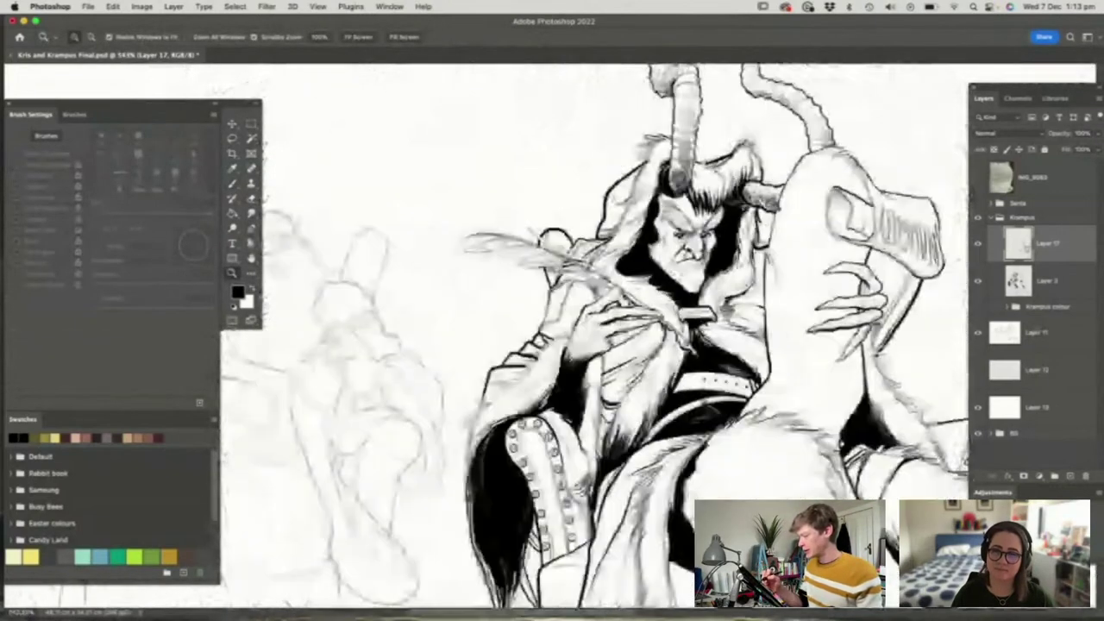
drag(597, 315, 664, 316)
click(979, 333)
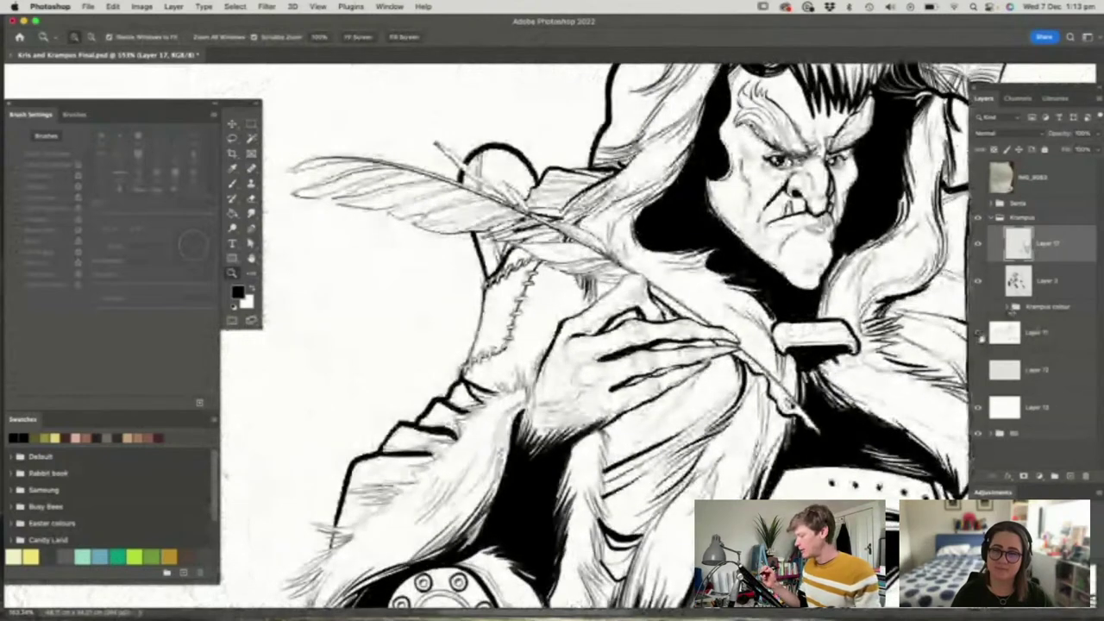
drag(674, 316, 681, 316)
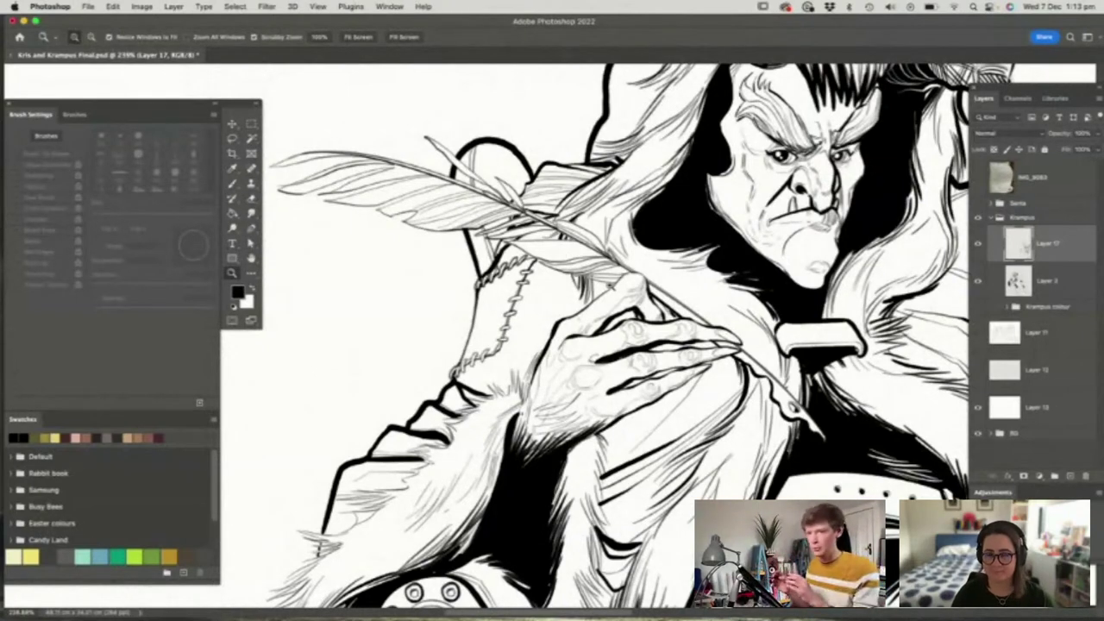
Add fine ink strokes along the lower lid of the far eye
drag(679, 358, 660, 357)
drag(813, 215, 840, 231)
key(b)
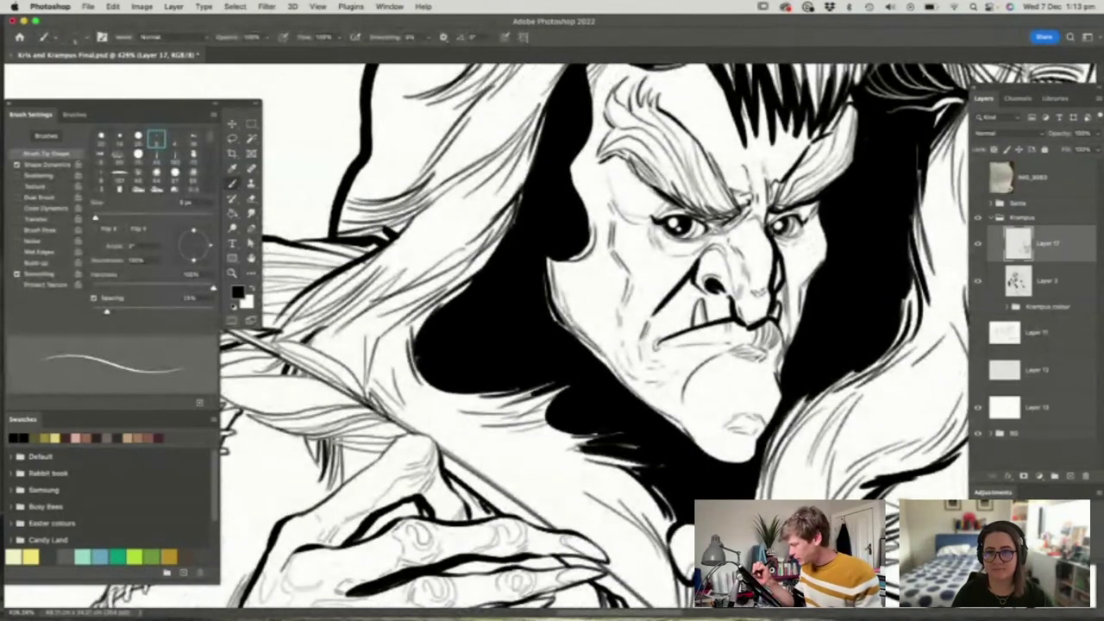
drag(777, 234, 796, 233)
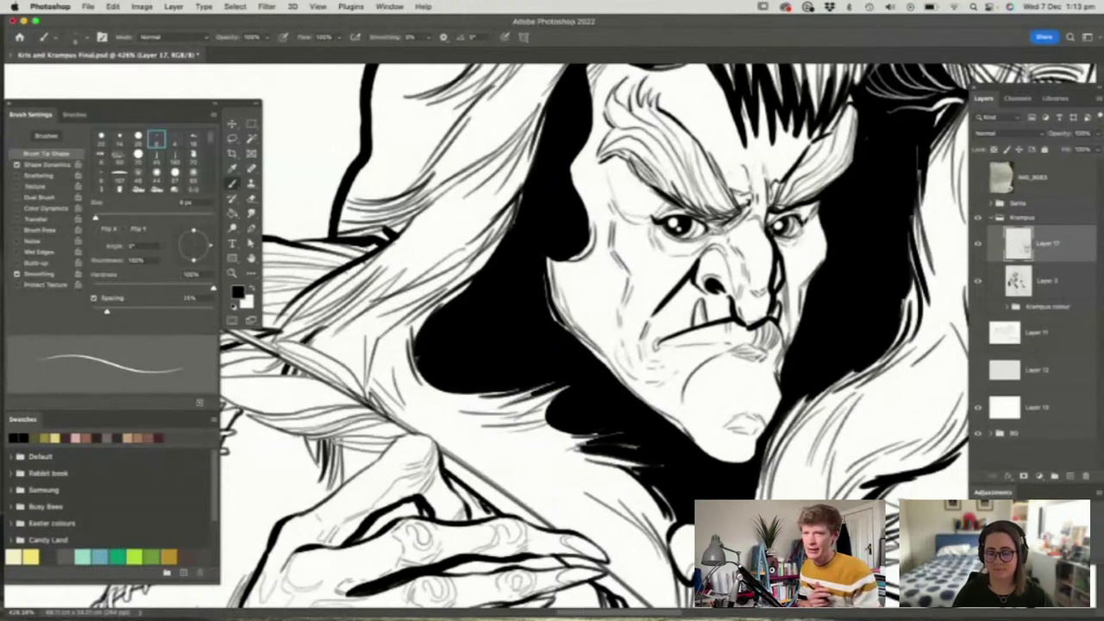
Switch the eraser to a fine 7 px tip and merge Layer 17 down into Layer 3
key(z)
drag(721, 395, 670, 395)
click(824, 218)
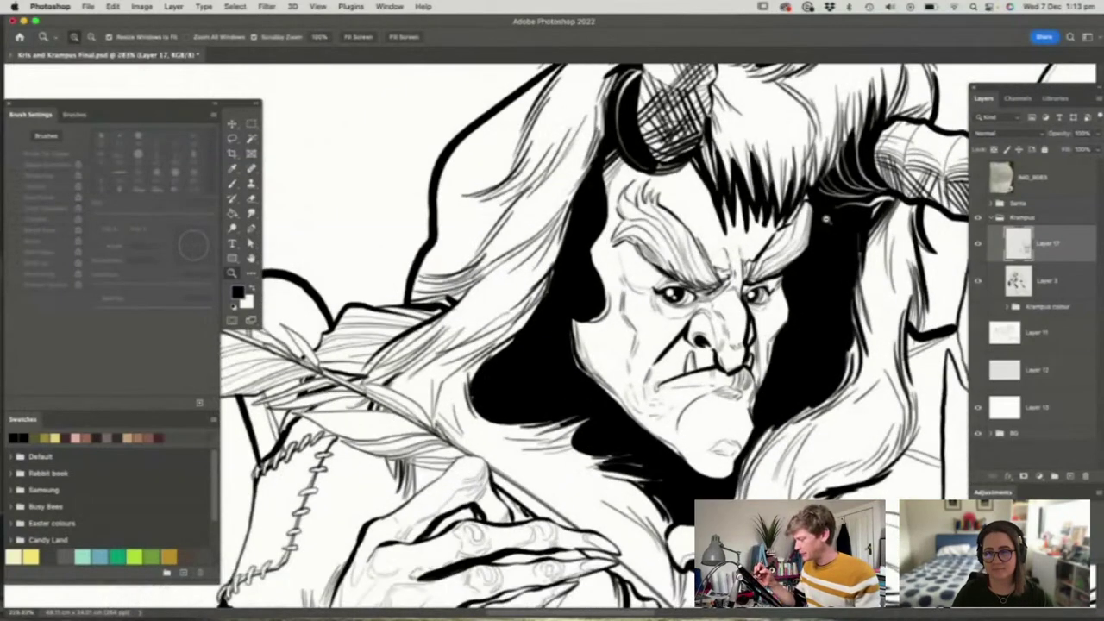
click(823, 216)
key(b)
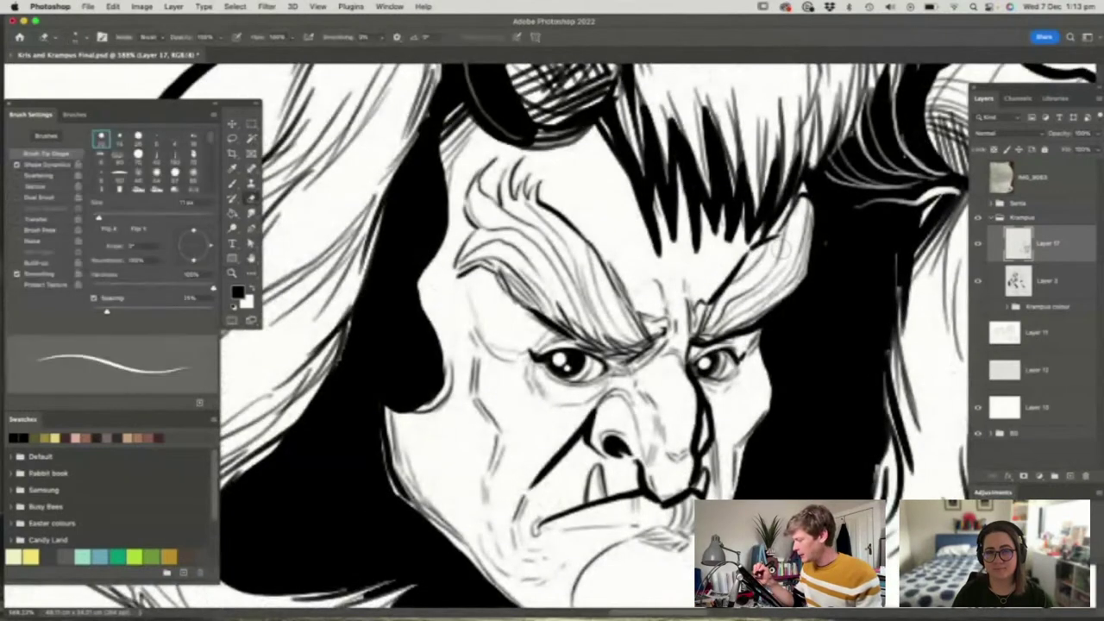
right_click(791, 235)
double_click(805, 334)
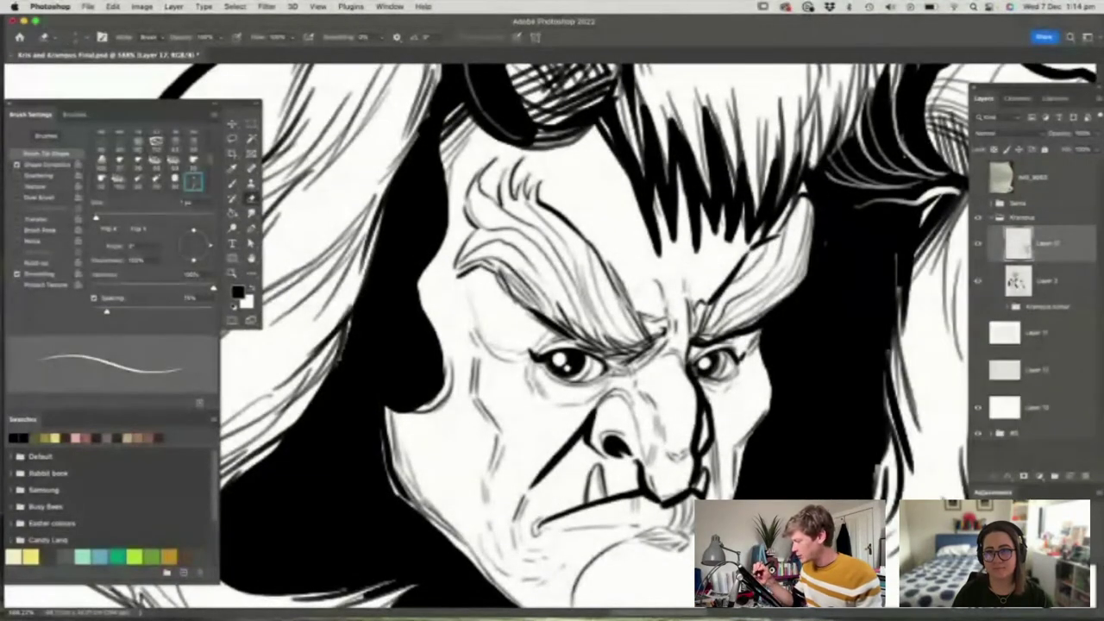
key(ctrl+e)
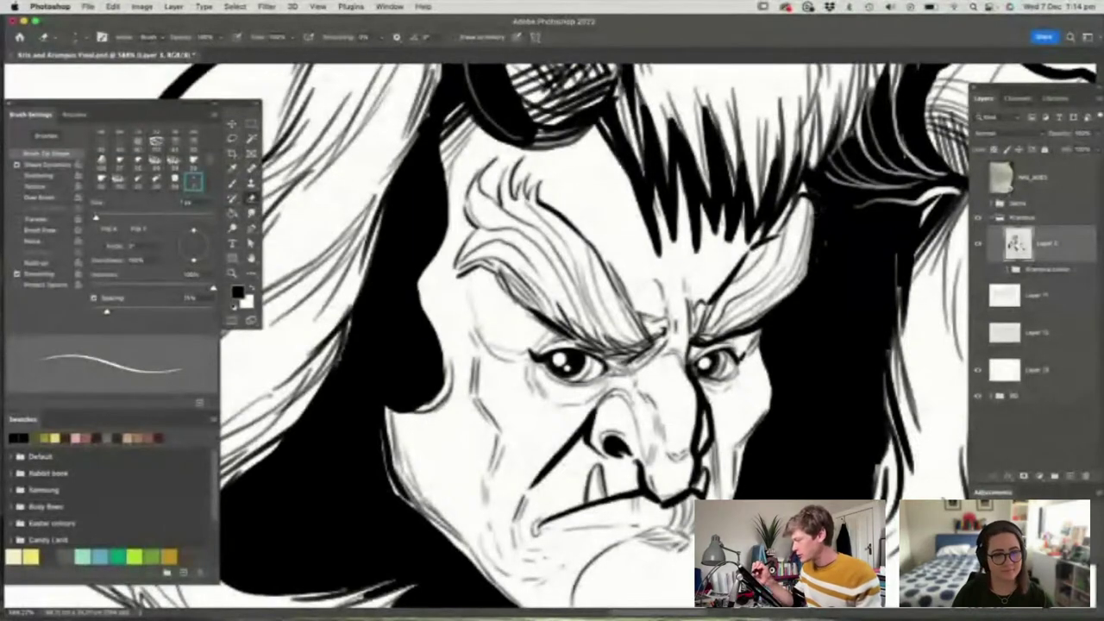
Erase thin curved hair strokes into the black hood beside the outer end of the far eyebrow
drag(811, 192, 815, 258)
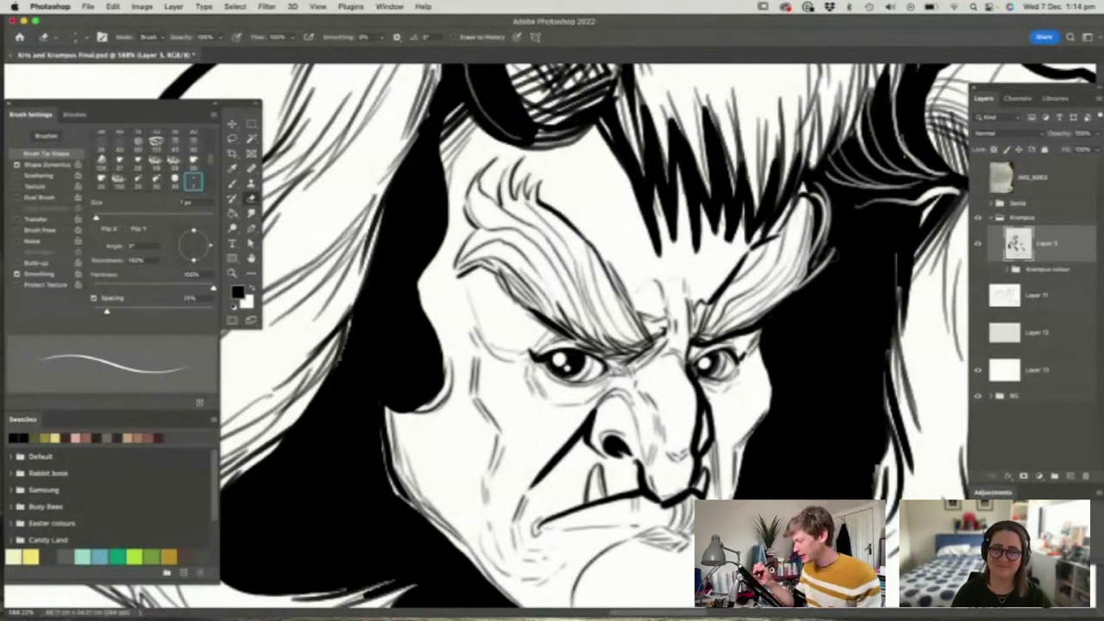
drag(819, 205, 820, 233)
mouse_move(804, 188)
mouse_down()
mouse_move(825, 180)
mouse_move(842, 223)
mouse_up()
key(z)
drag(779, 244, 700, 250)
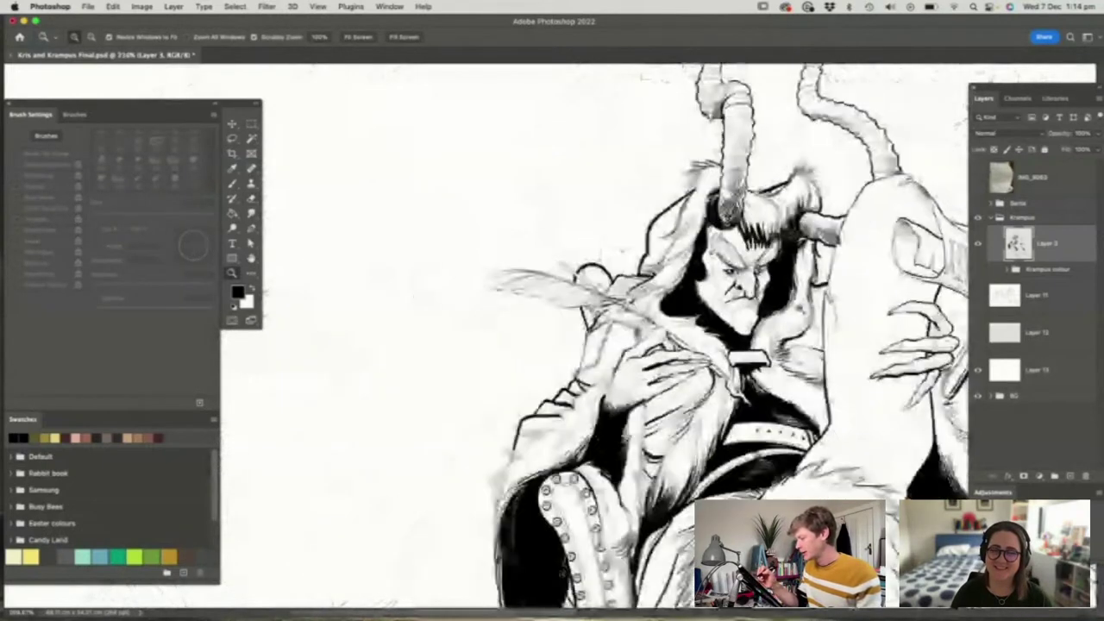
Examine the inked face up close and against the whole black-and-white figure to judge how the line work reads
drag(775, 291, 826, 291)
drag(763, 245, 819, 264)
key(b)
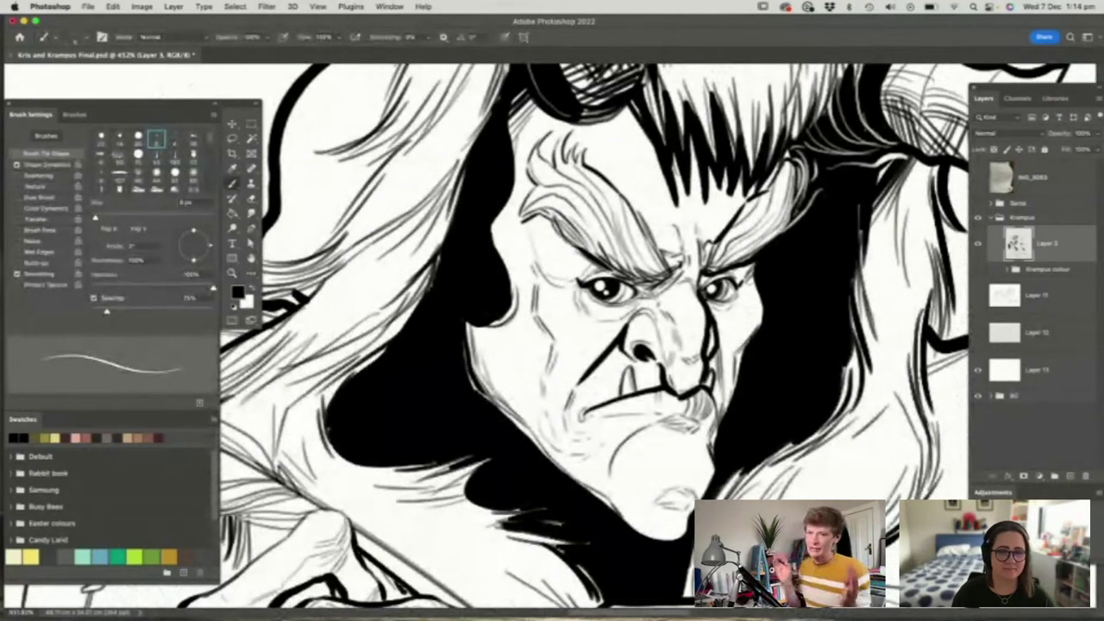
key(e)
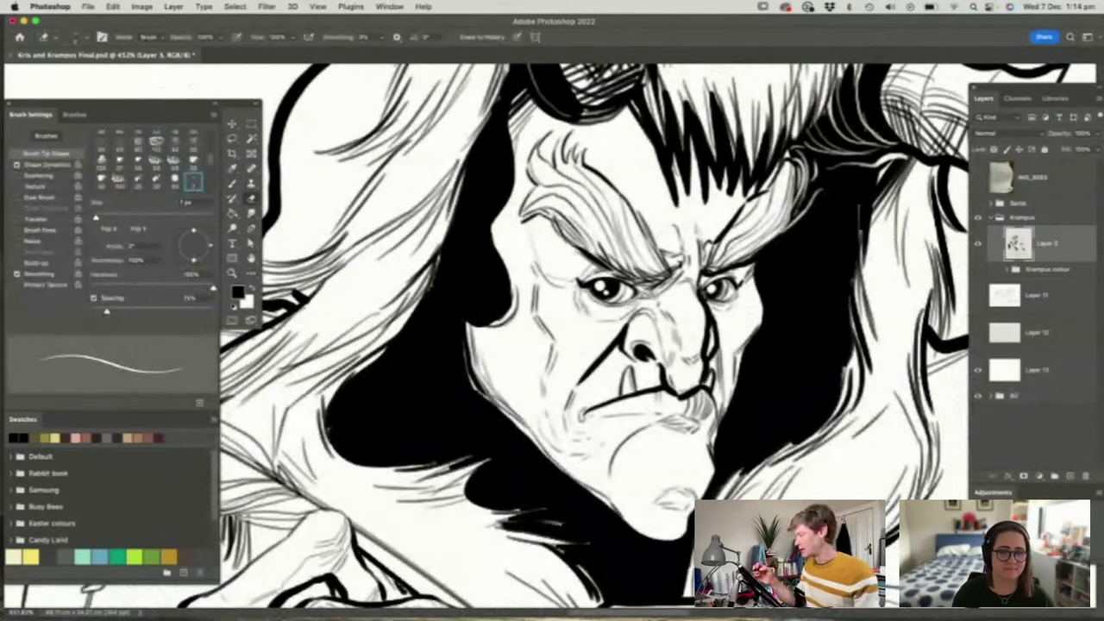
mouse_move(781, 240)
mouse_down()
mouse_move(759, 266)
mouse_move(761, 309)
mouse_move(716, 314)
mouse_move(777, 319)
mouse_up()
key(z)
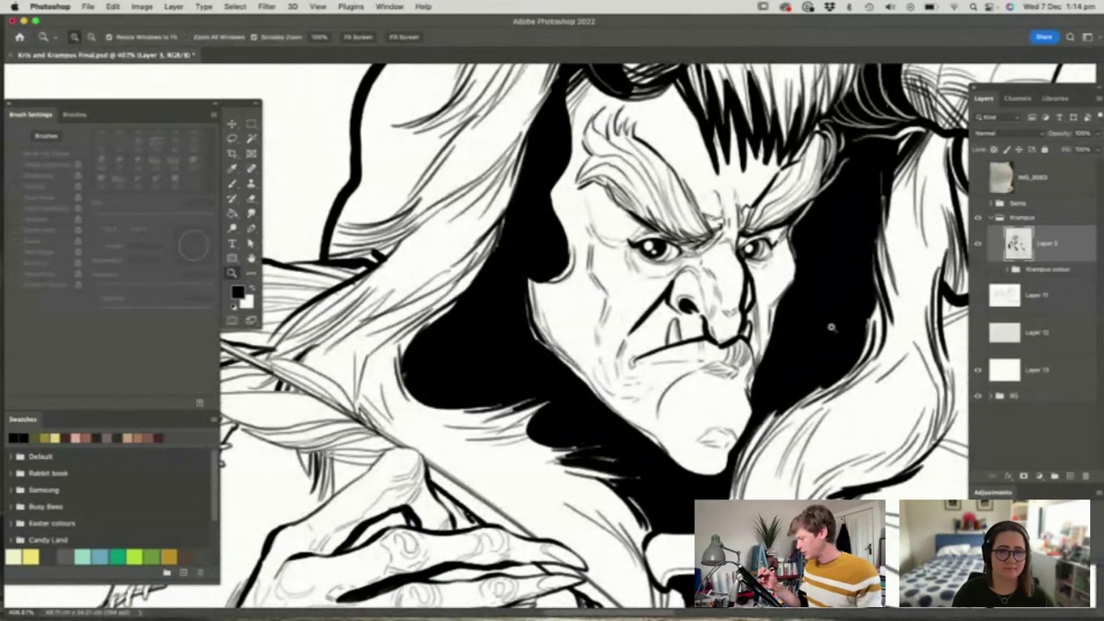
key(b)
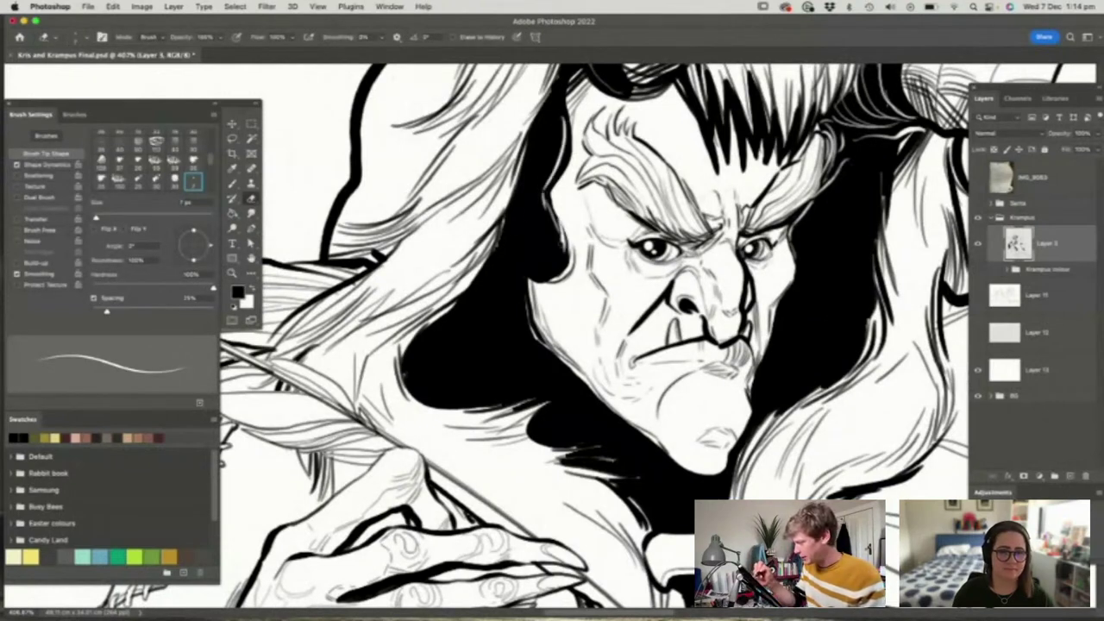
key(z)
drag(729, 269, 611, 269)
drag(765, 315, 634, 315)
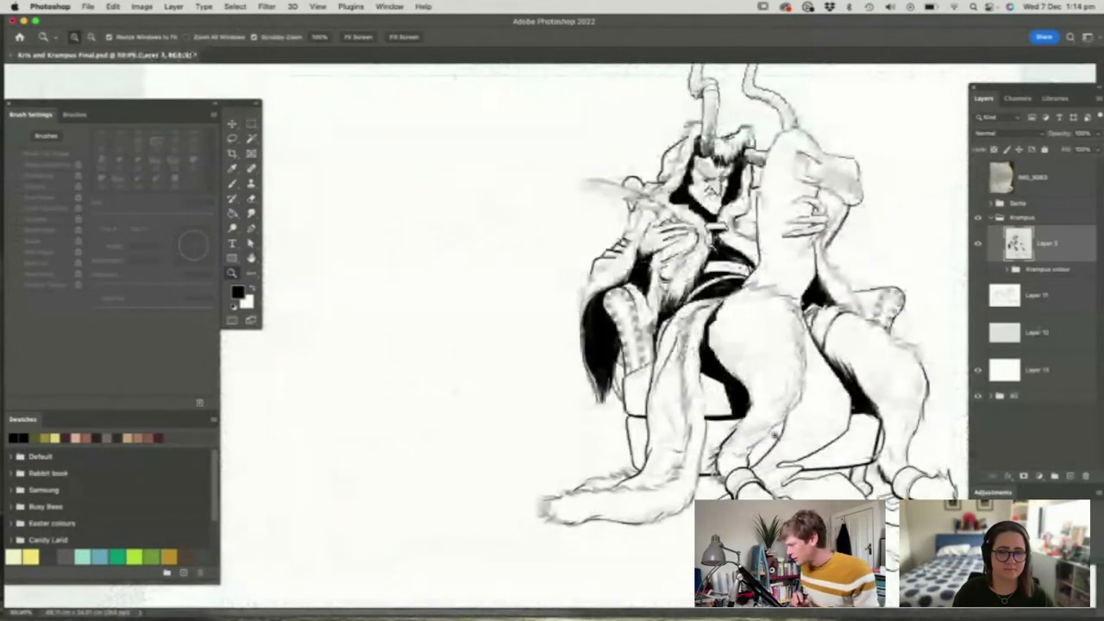
drag(830, 398, 782, 392)
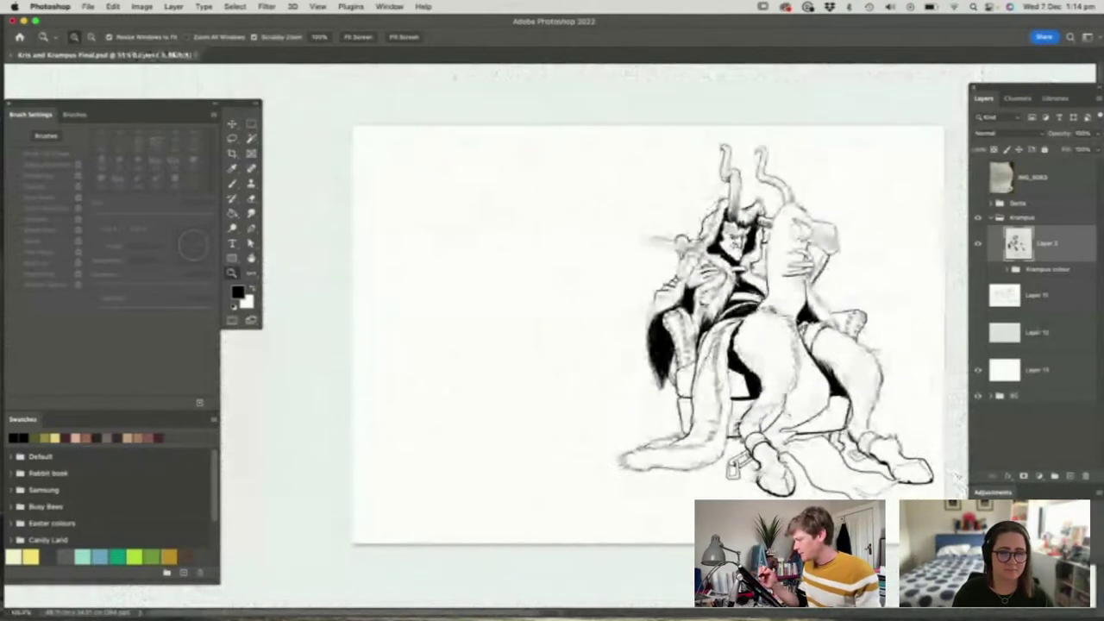
drag(721, 231, 851, 238)
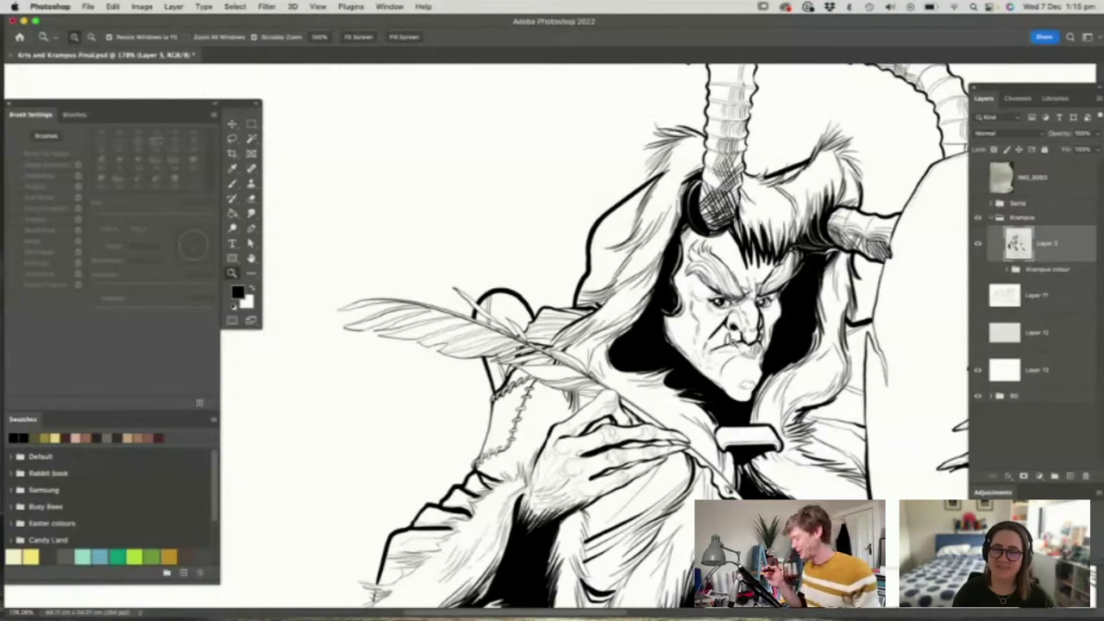
drag(688, 328, 608, 328)
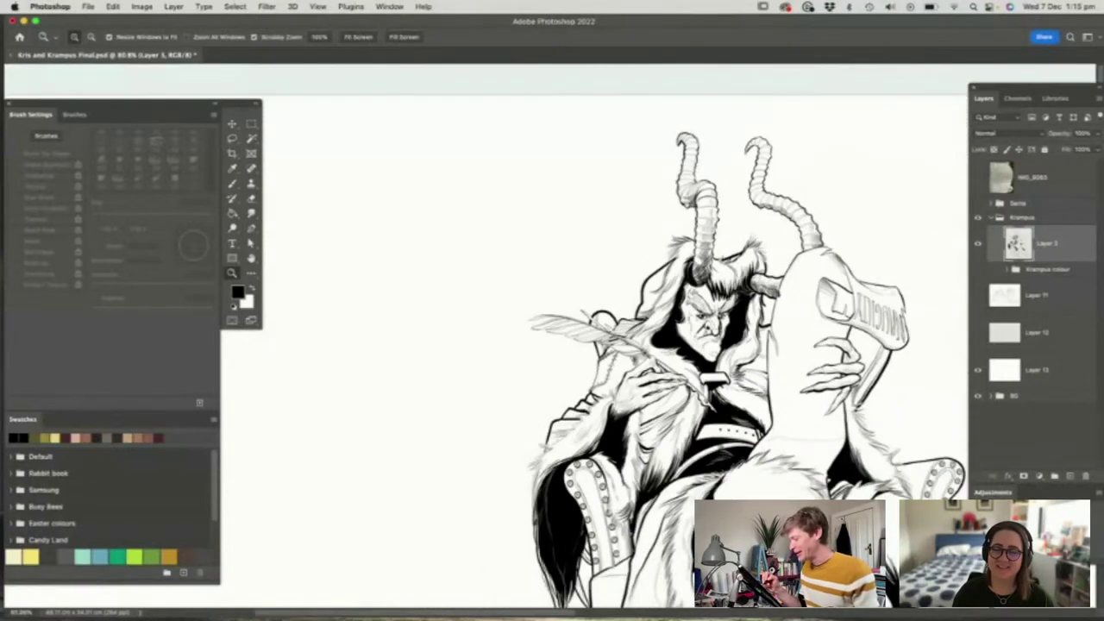
drag(763, 358, 695, 358)
drag(805, 466, 837, 494)
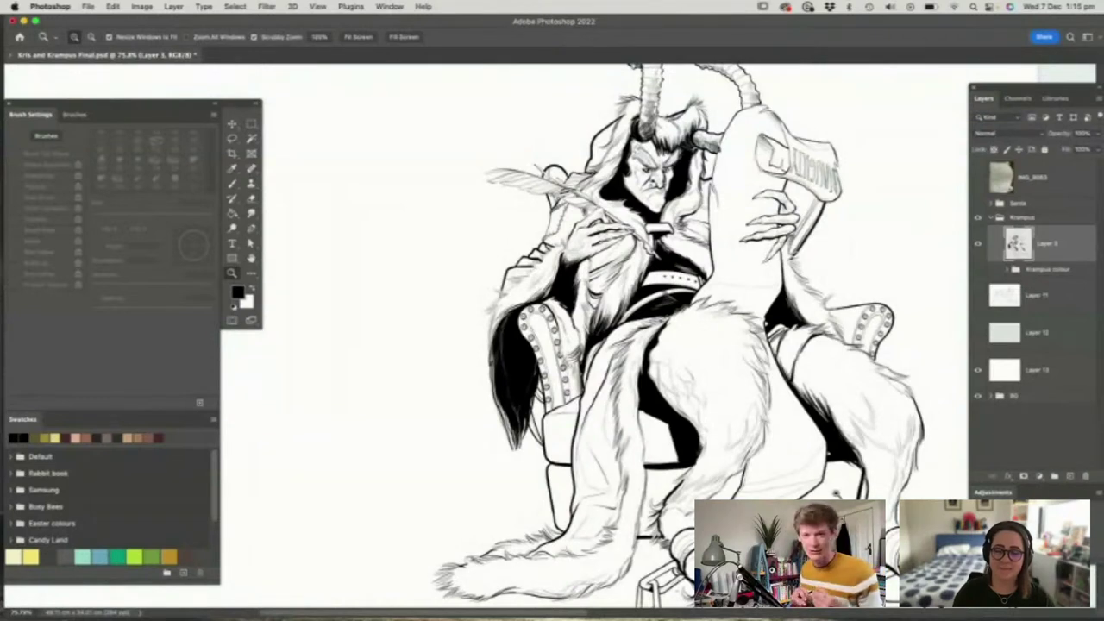
Show the Krampus colour group beneath the inks and hide the white Layer 13 to uncover the painted background
drag(487, 211, 457, 212)
click(978, 269)
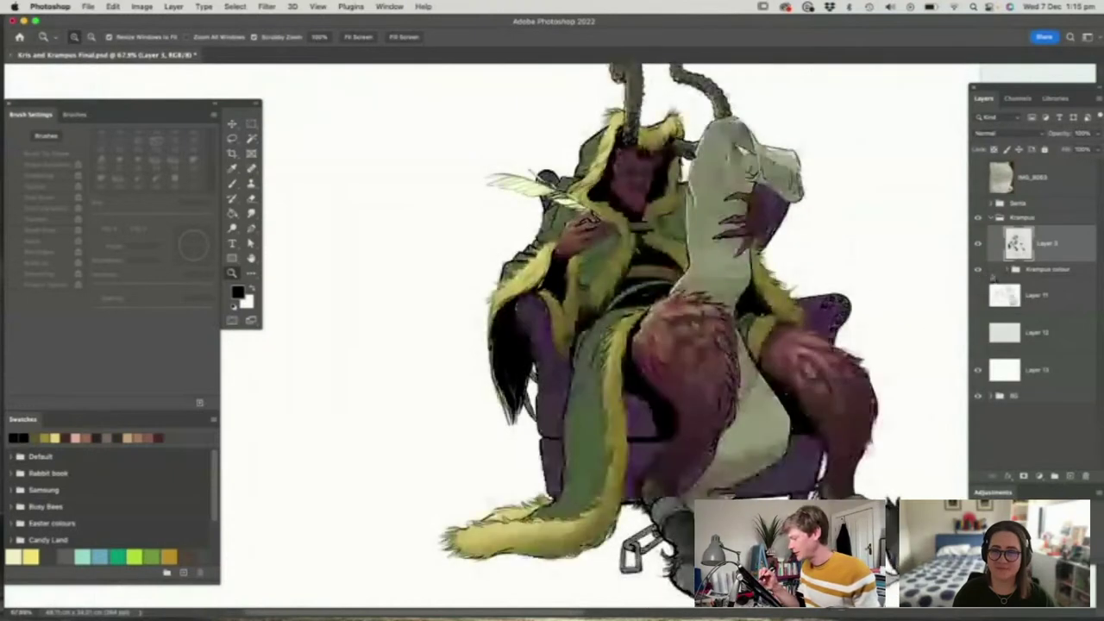
scroll(727, 440, down, 2)
scroll(727, 440, down, 1)
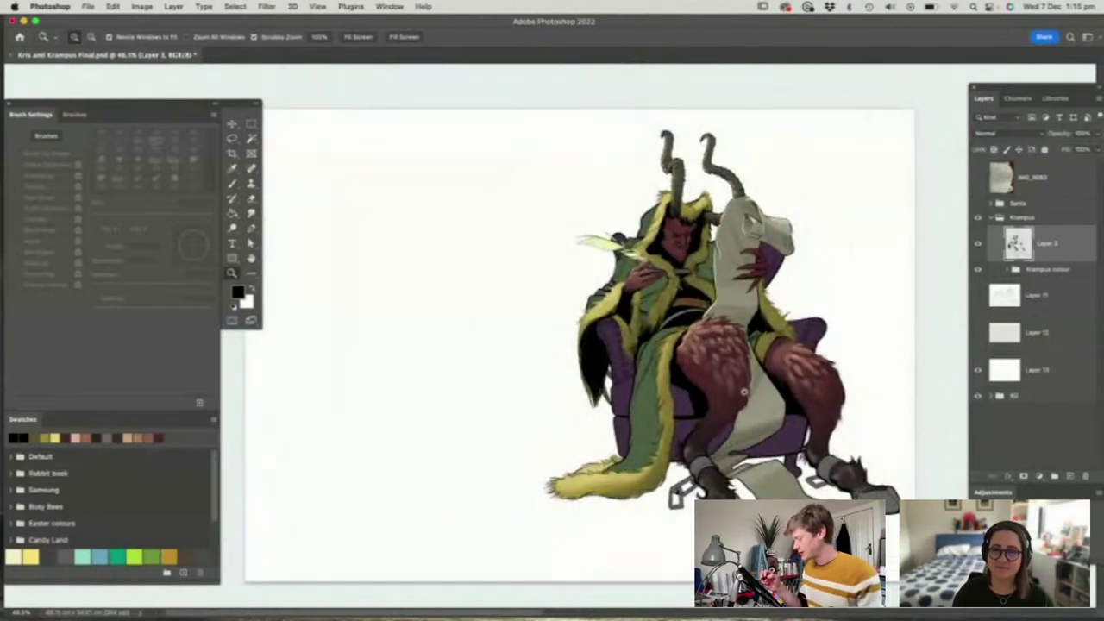
scroll(745, 392, down, 2)
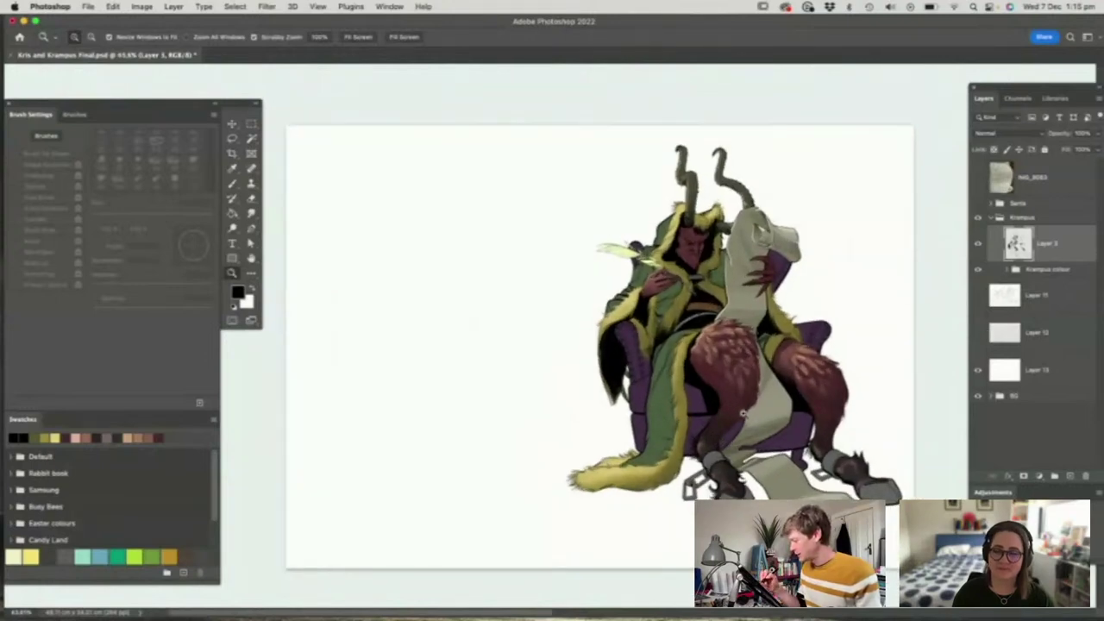
scroll(725, 406, up, 2)
click(978, 370)
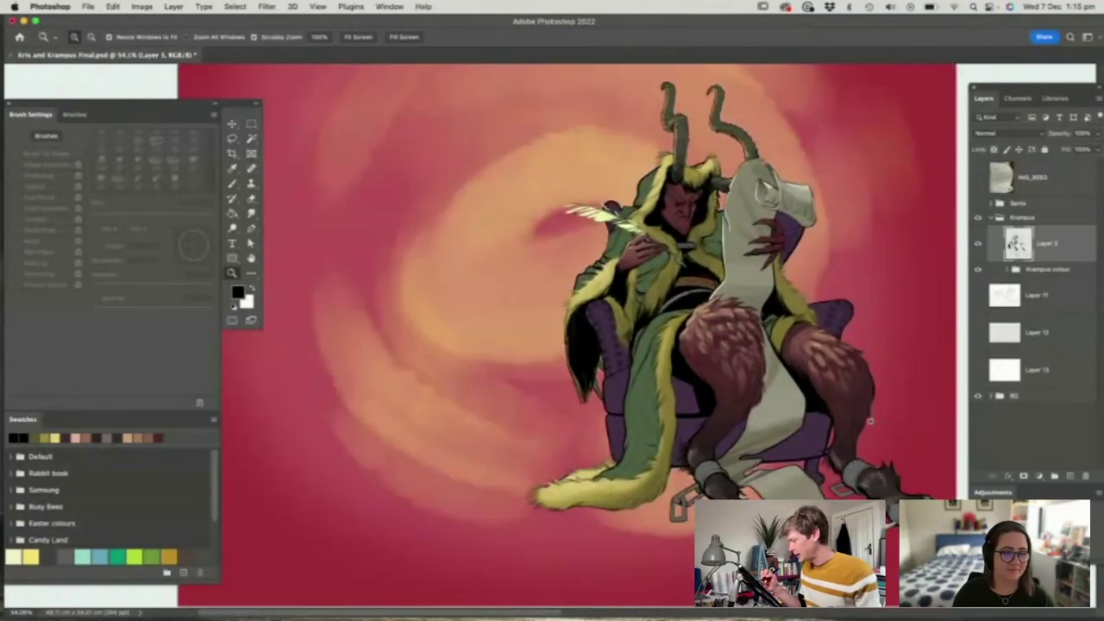
Examine the coloured Krampus against the swirling red and orange background, both as a whole and around the upper body
drag(868, 420, 798, 420)
drag(748, 382, 807, 382)
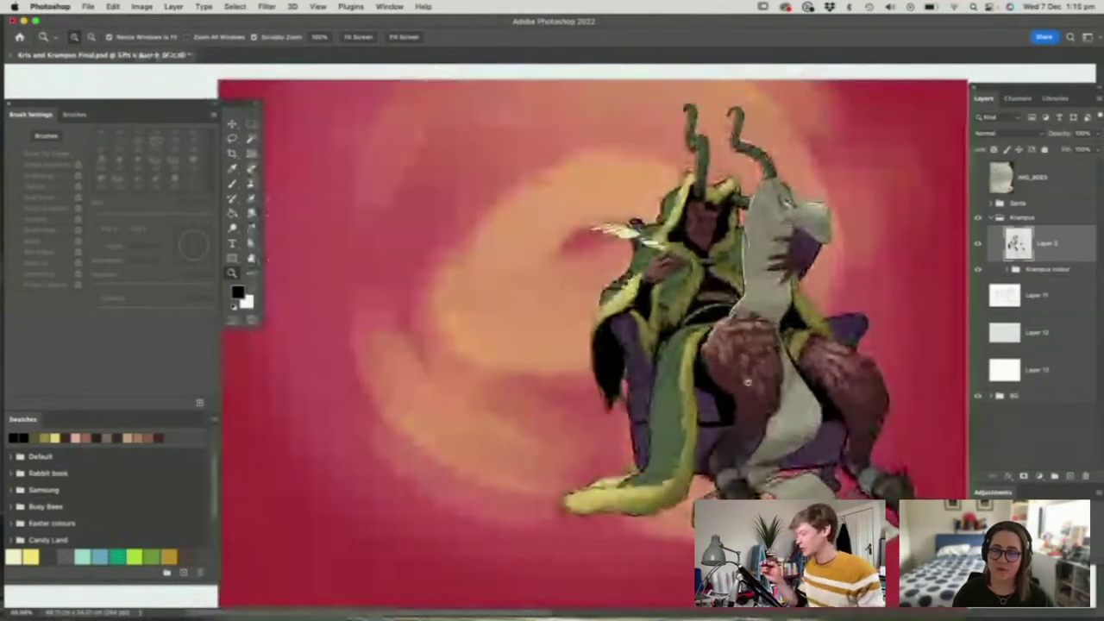
scroll(751, 155, up, 3)
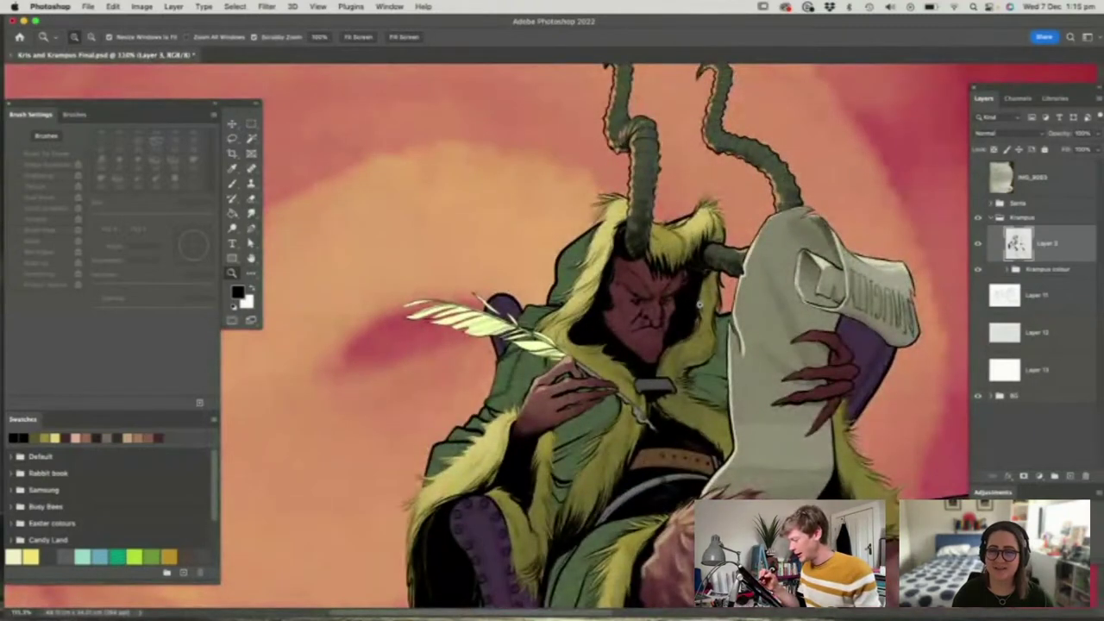
scroll(690, 315, down, 1)
scroll(689, 315, down, 1)
scroll(763, 369, up, 2)
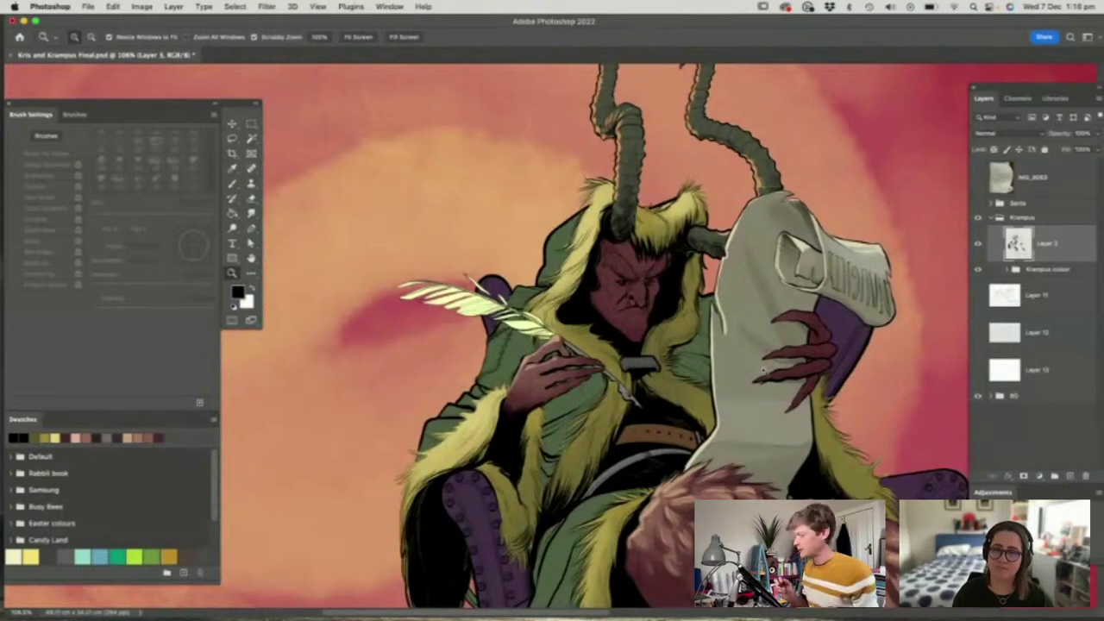
drag(792, 356, 861, 359)
scroll(815, 378, up, 2)
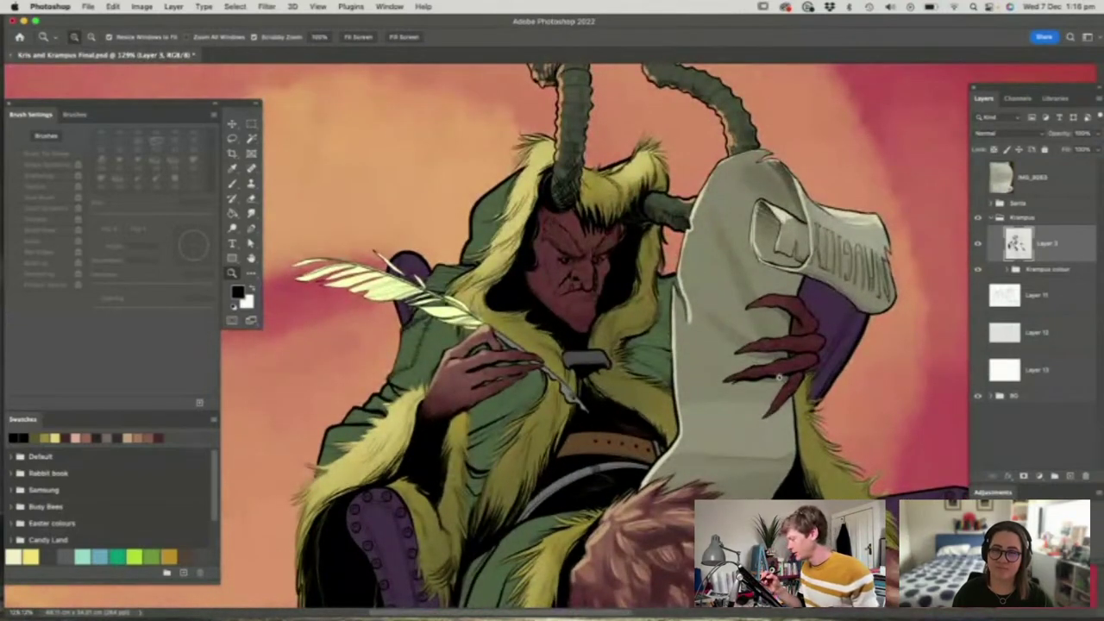
scroll(814, 379, down, 4)
scroll(815, 384, up, 2)
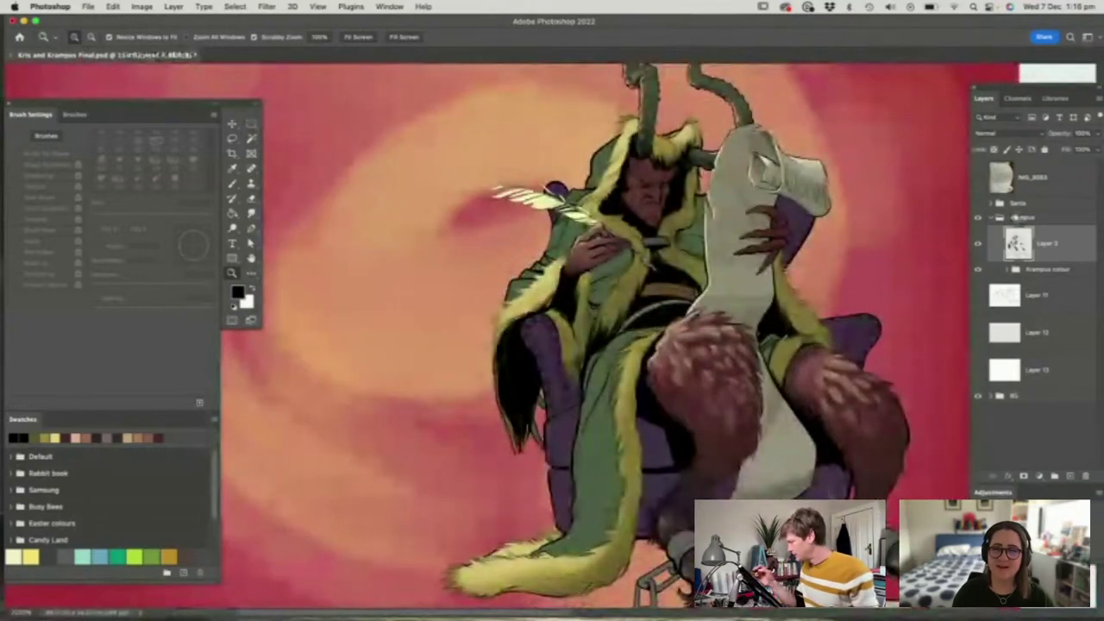
Select the Krampus group and expand its Krampus colour subgroup
click(1025, 218)
click(1016, 270)
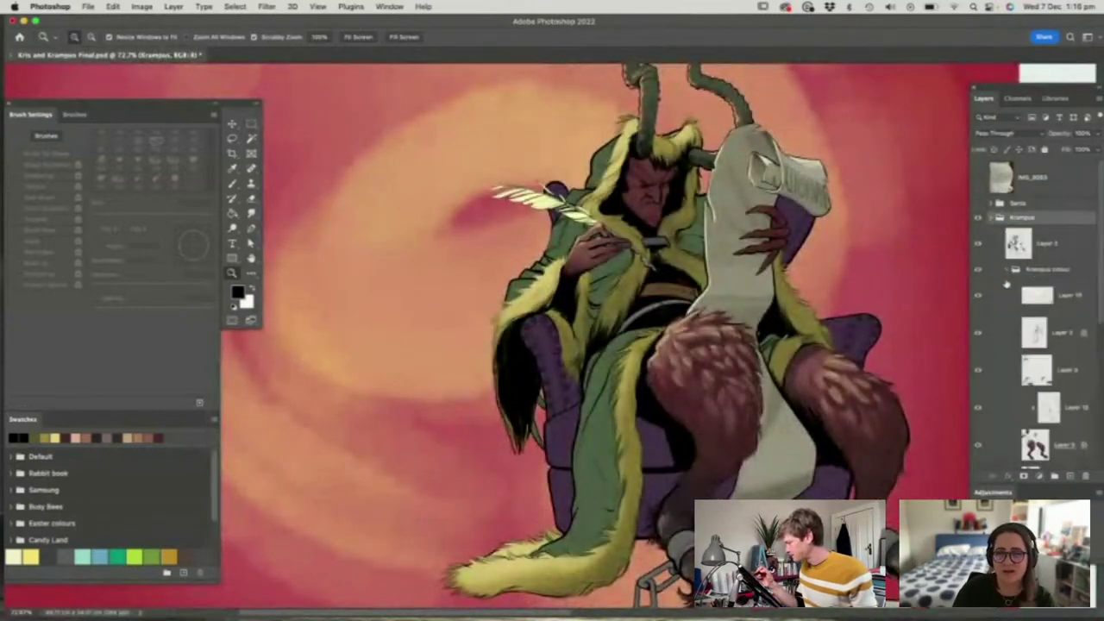
Examine the coloured illustration at full size and up close on the face, hood, quill and furry legs
scroll(779, 350, down, 1)
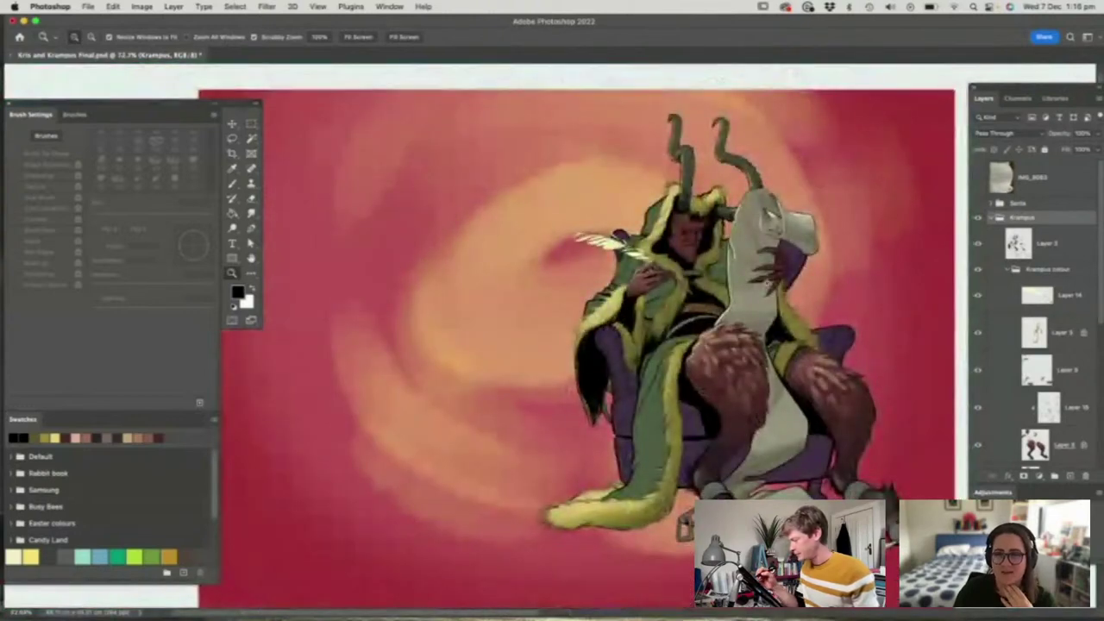
scroll(763, 367, up, 1)
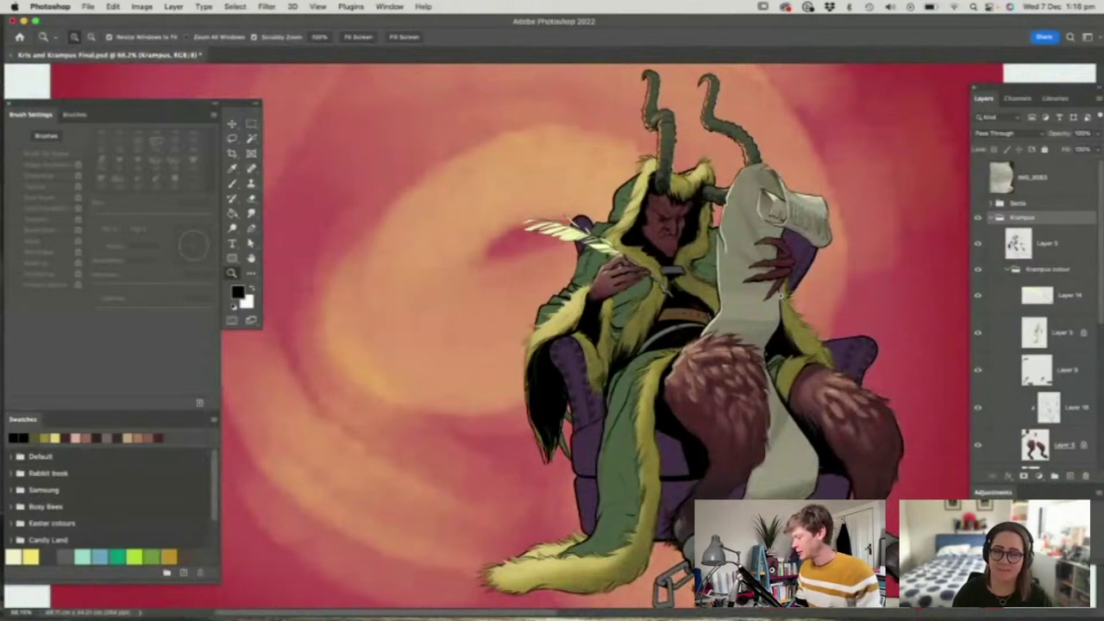
drag(723, 341, 702, 364)
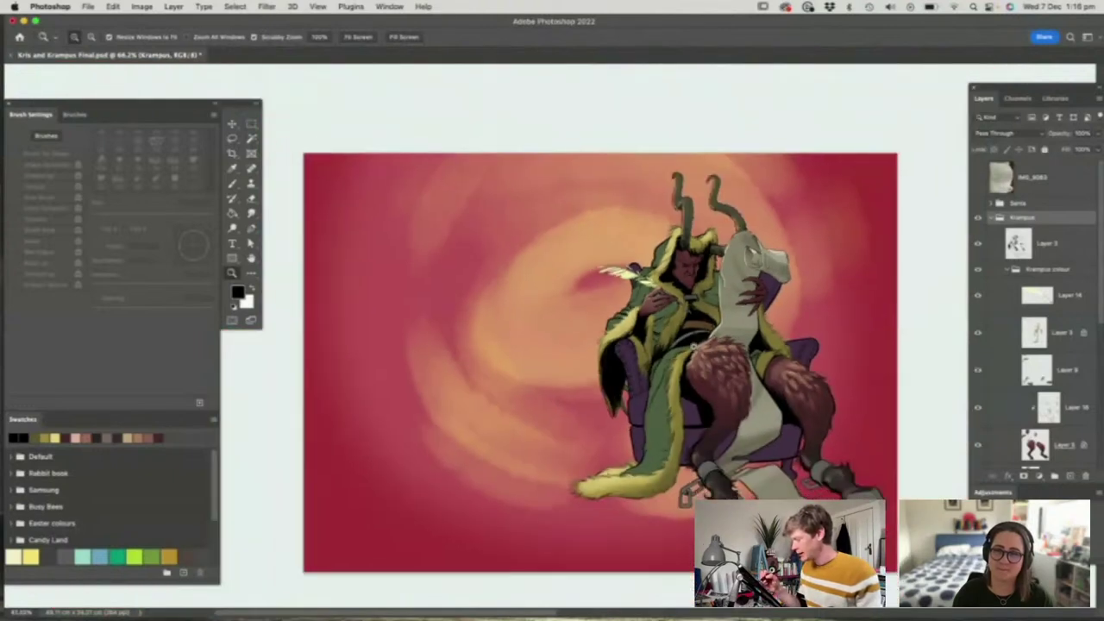
drag(697, 401, 719, 410)
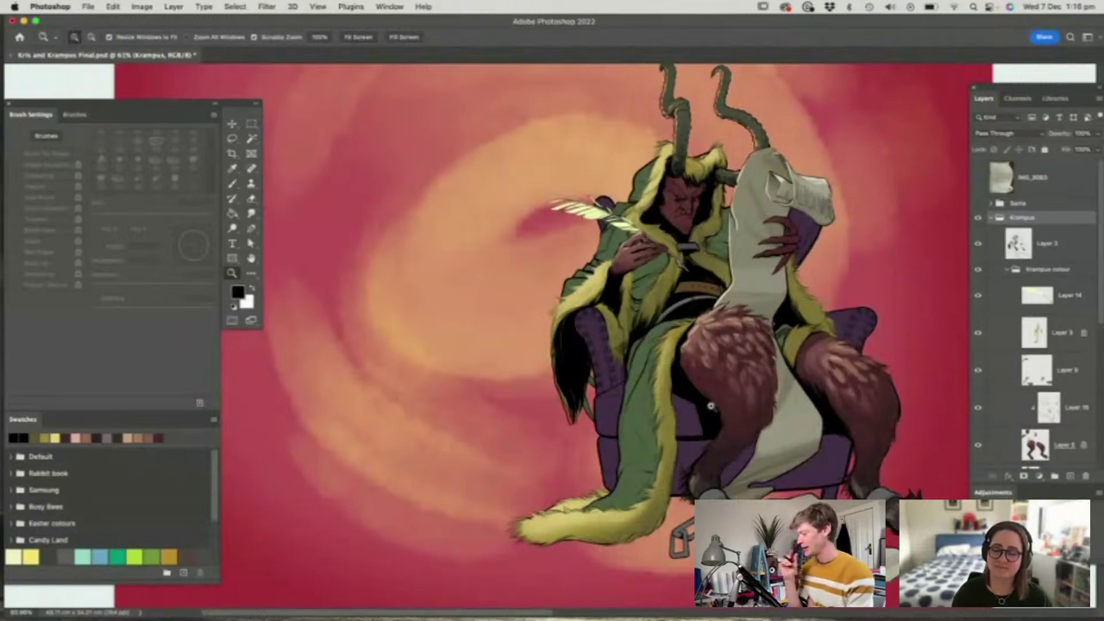
drag(707, 170, 749, 169)
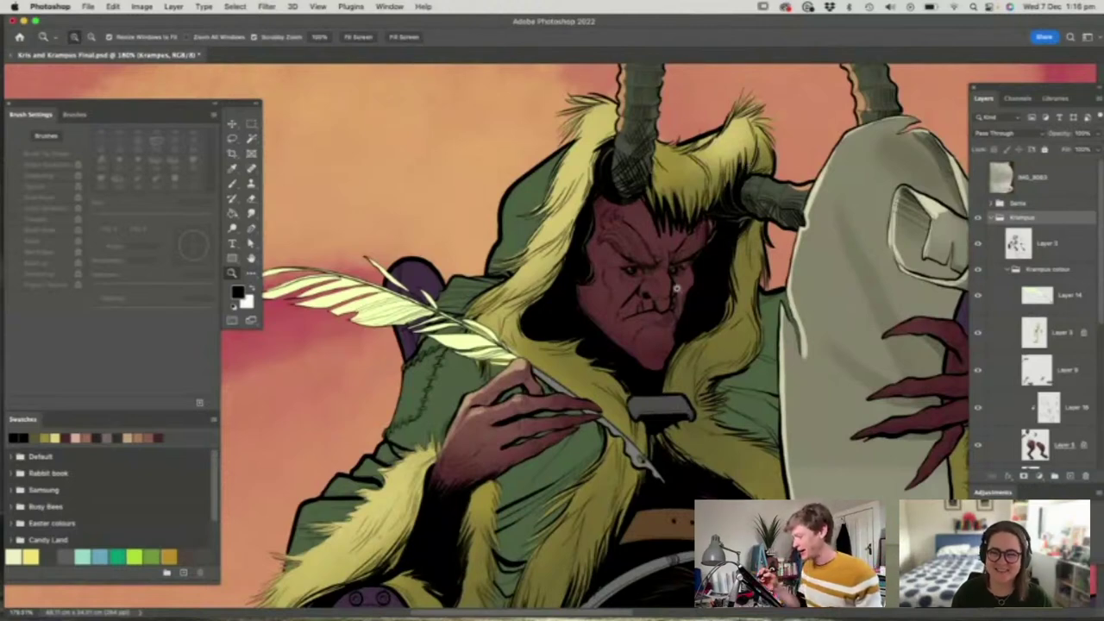
drag(676, 289, 623, 289)
drag(678, 409, 643, 410)
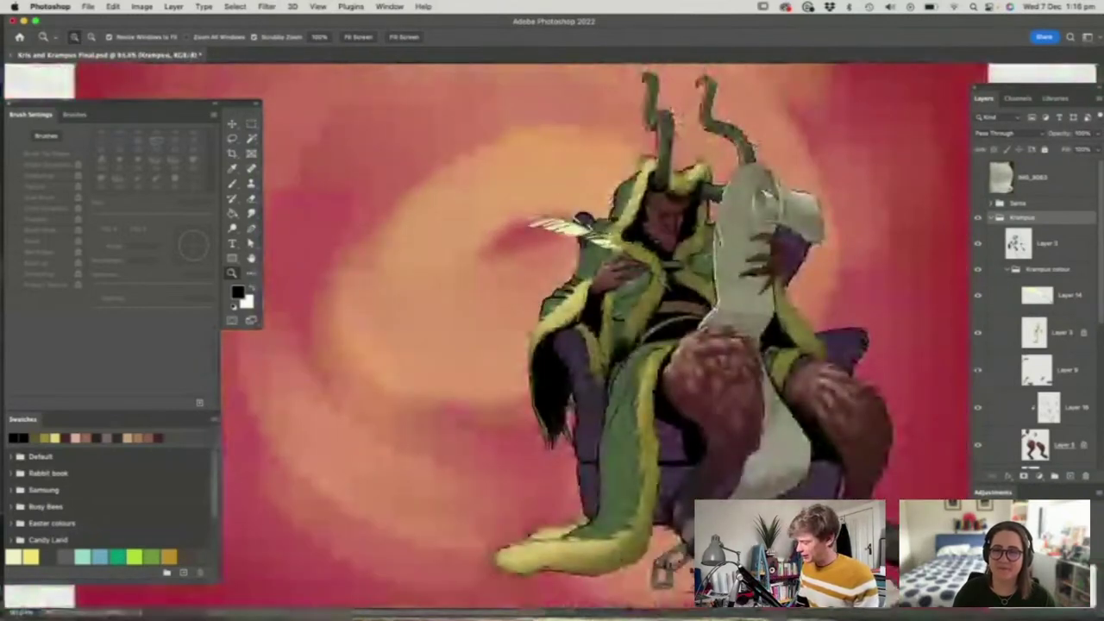
drag(691, 449, 709, 455)
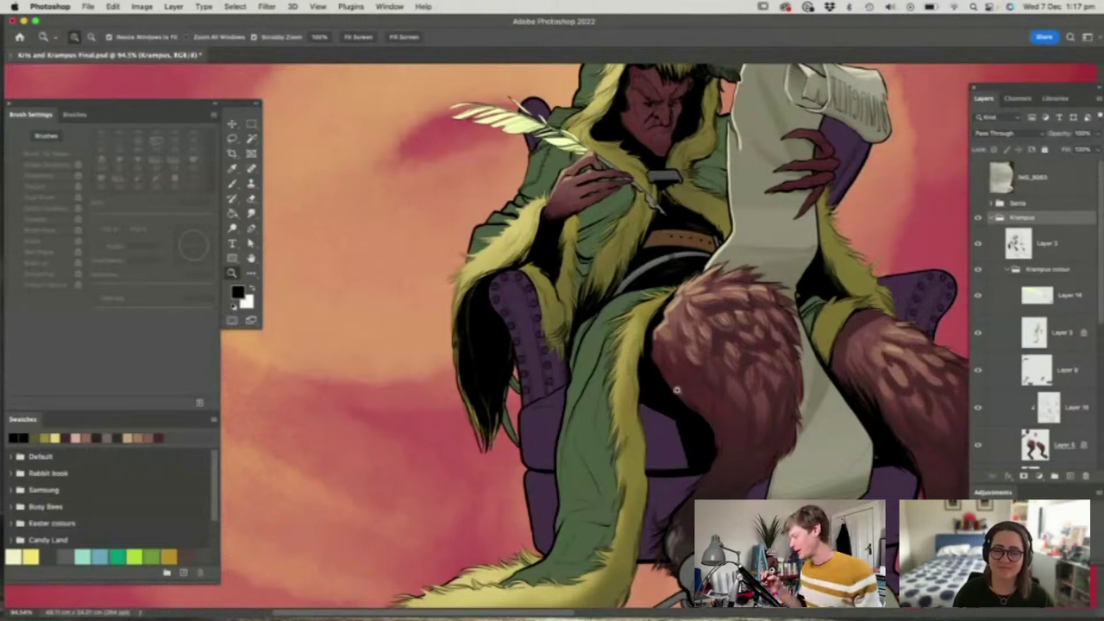
drag(676, 393, 659, 413)
scroll(658, 414, down, 2)
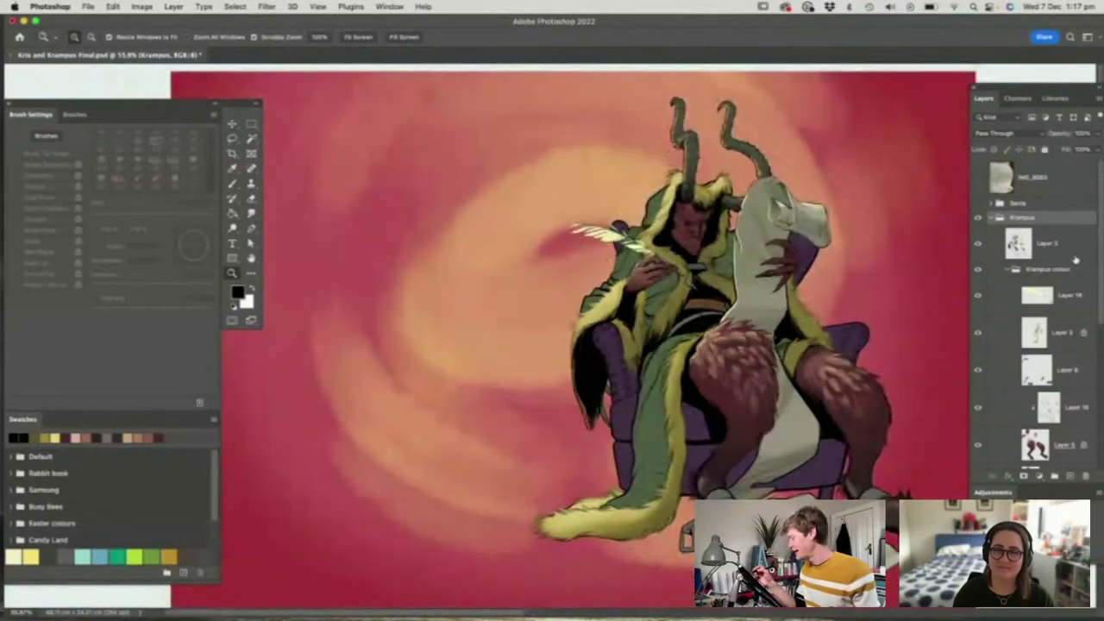
Look through the Krampus colour layers and add a new empty layer directly above Layer 9
scroll(1086, 298, down, 3)
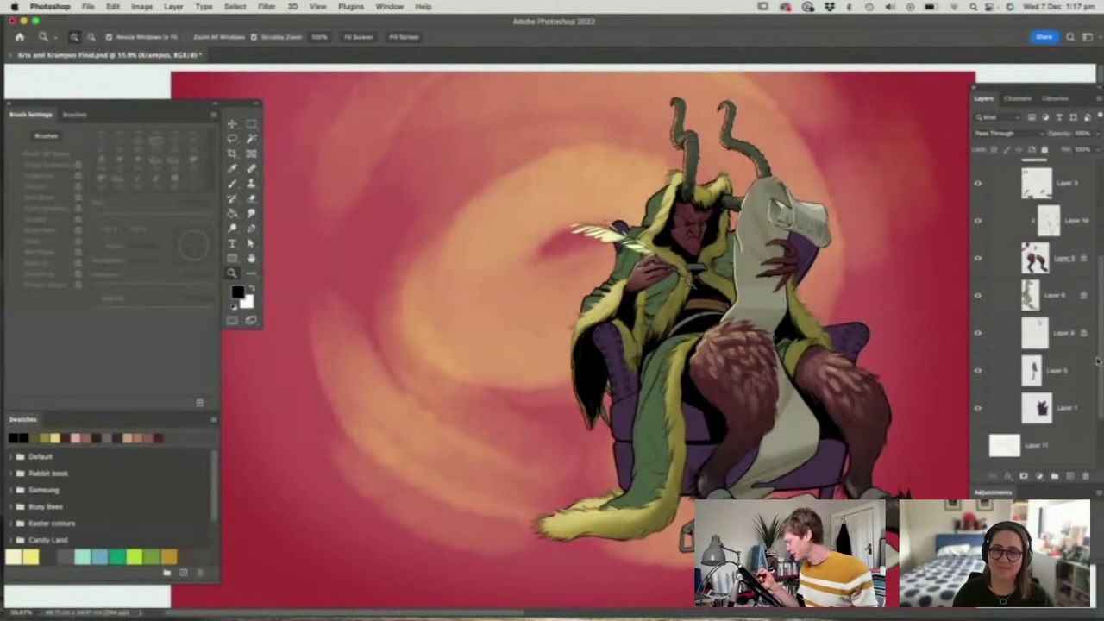
scroll(1097, 345, down, 1)
scroll(710, 242, up, 10)
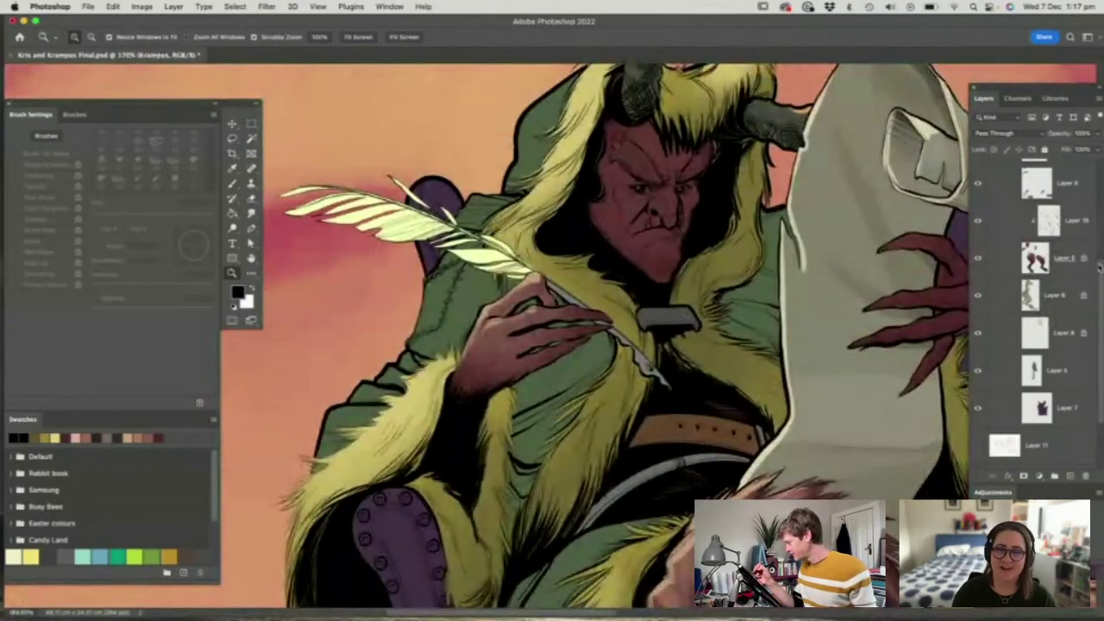
drag(1100, 268, 1100, 228)
click(1063, 221)
click(1072, 255)
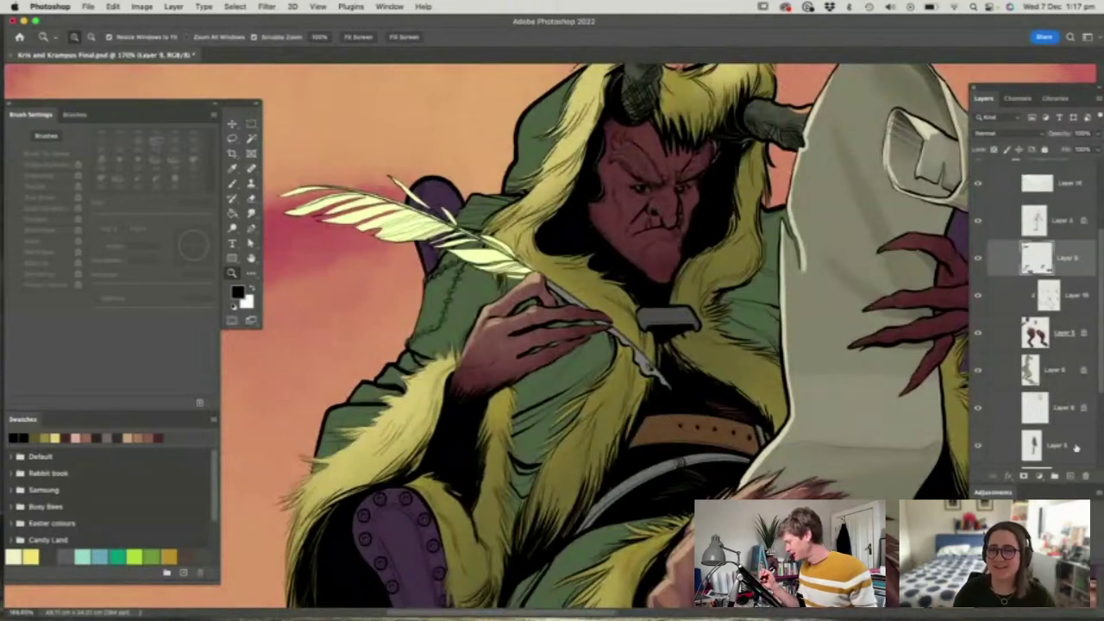
click(1071, 477)
Set up a hard 14 px brush with a mid-grey foreground colour for painting Krampus's face
drag(762, 387, 712, 388)
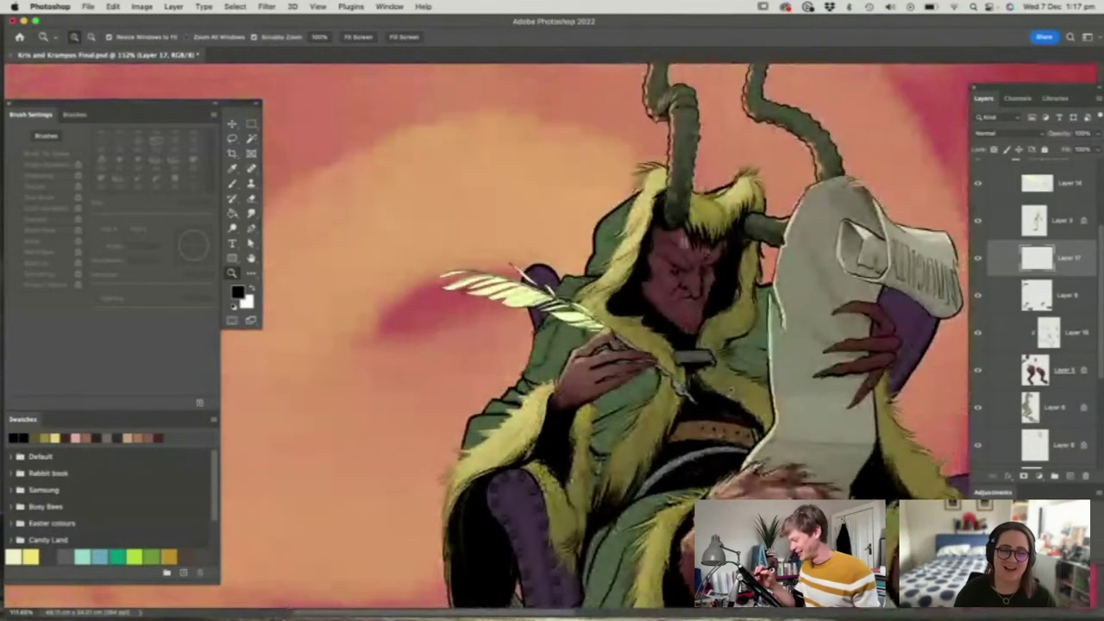
mouse_move(700, 226)
mouse_down()
mouse_move(734, 279)
mouse_move(724, 292)
mouse_move(735, 292)
mouse_up()
key(b)
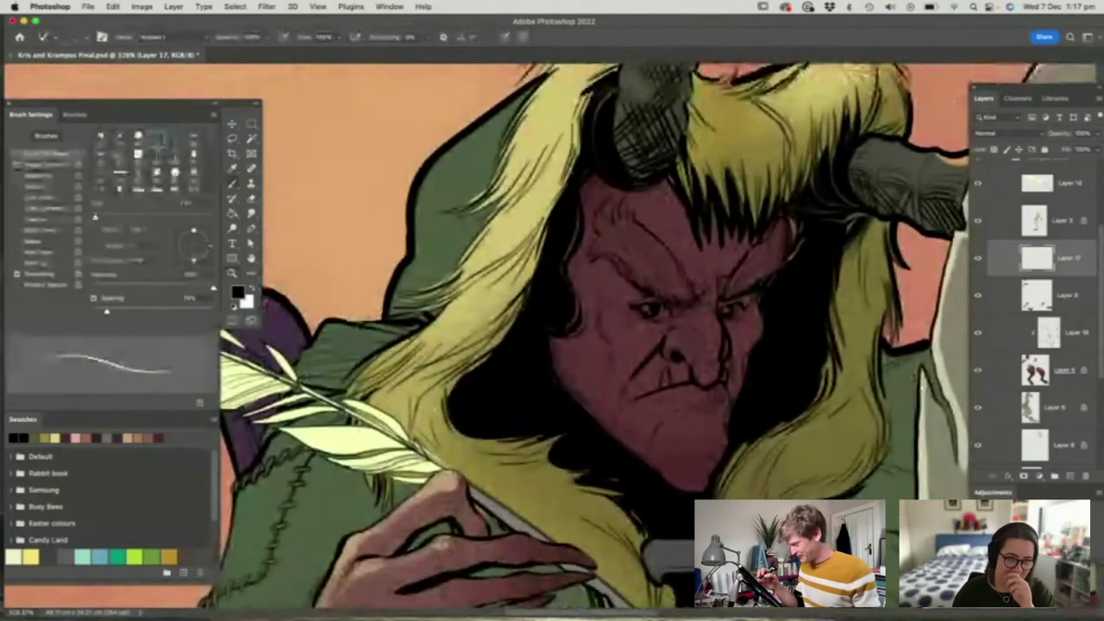
right_click(666, 253)
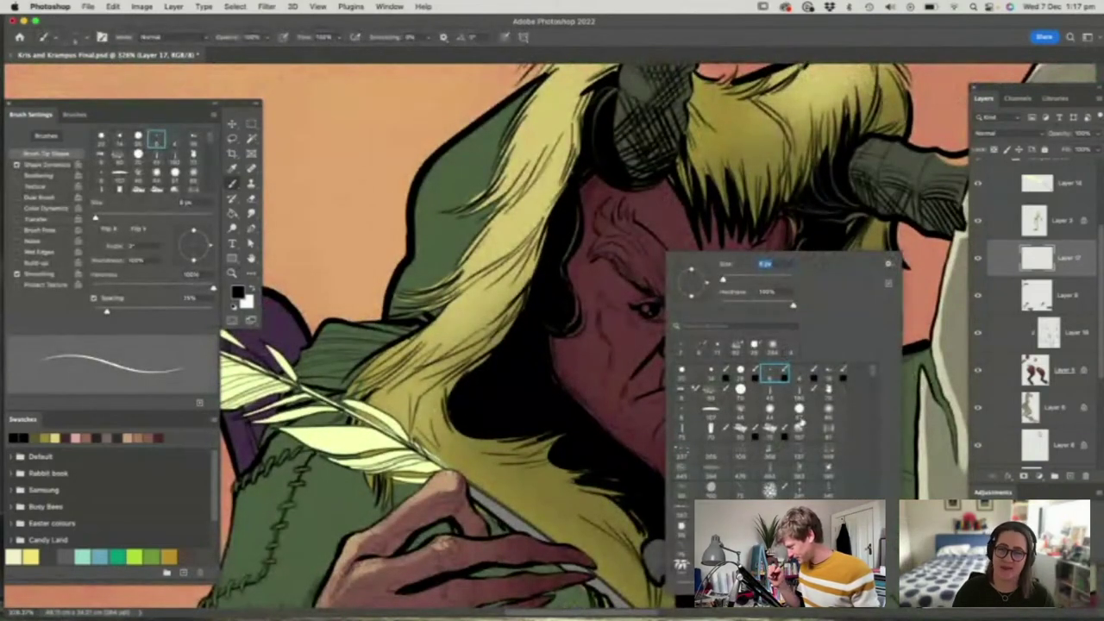
click(716, 376)
key(Return)
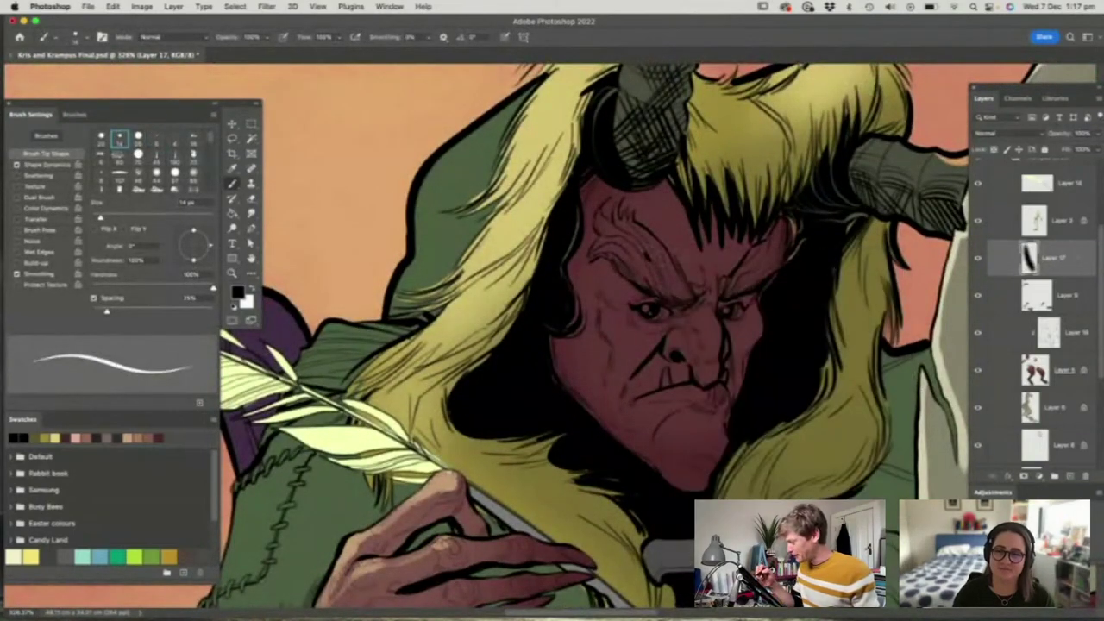
key(n)
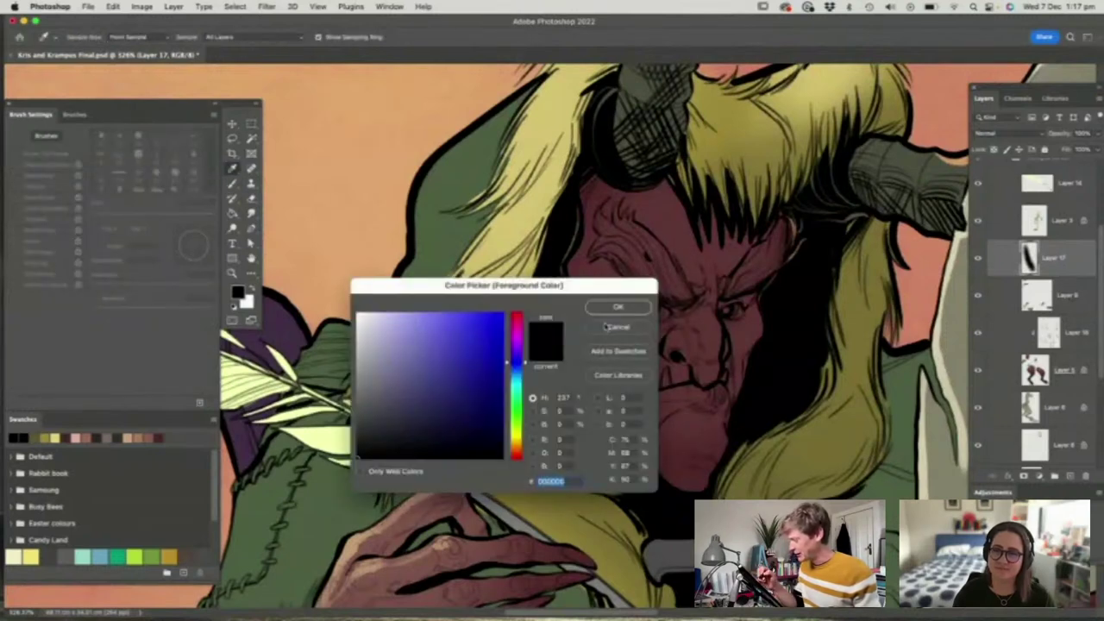
click(363, 397)
click(618, 307)
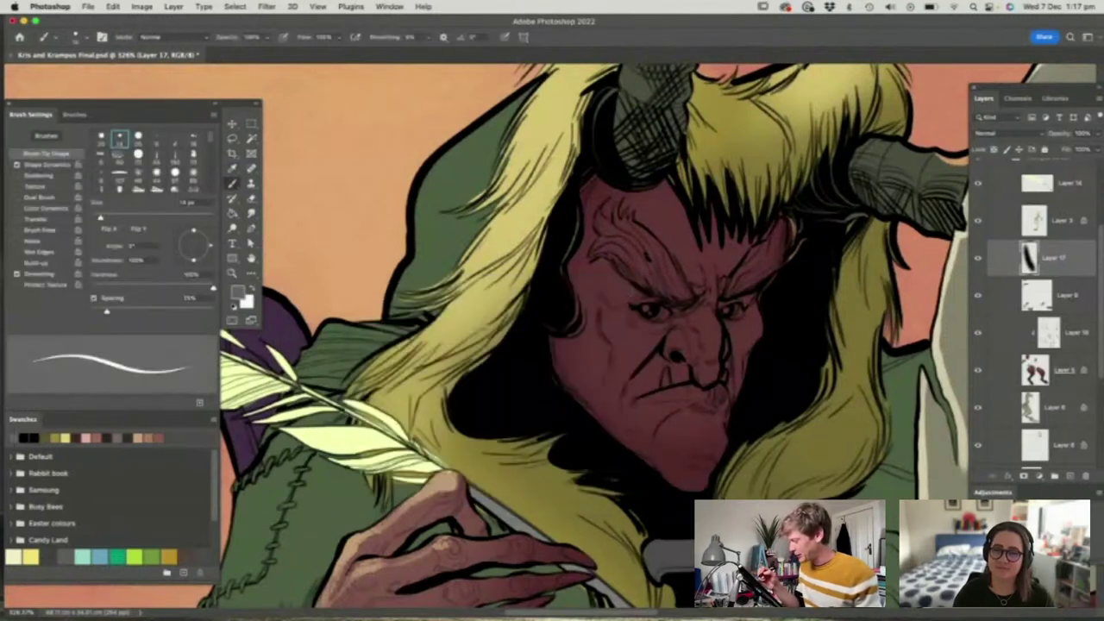
Paint both of Krampus's bushy eyebrows grey on Layer 17, following the inked hair outlines
drag(602, 219, 670, 284)
key(z)
drag(672, 255, 708, 255)
key(b)
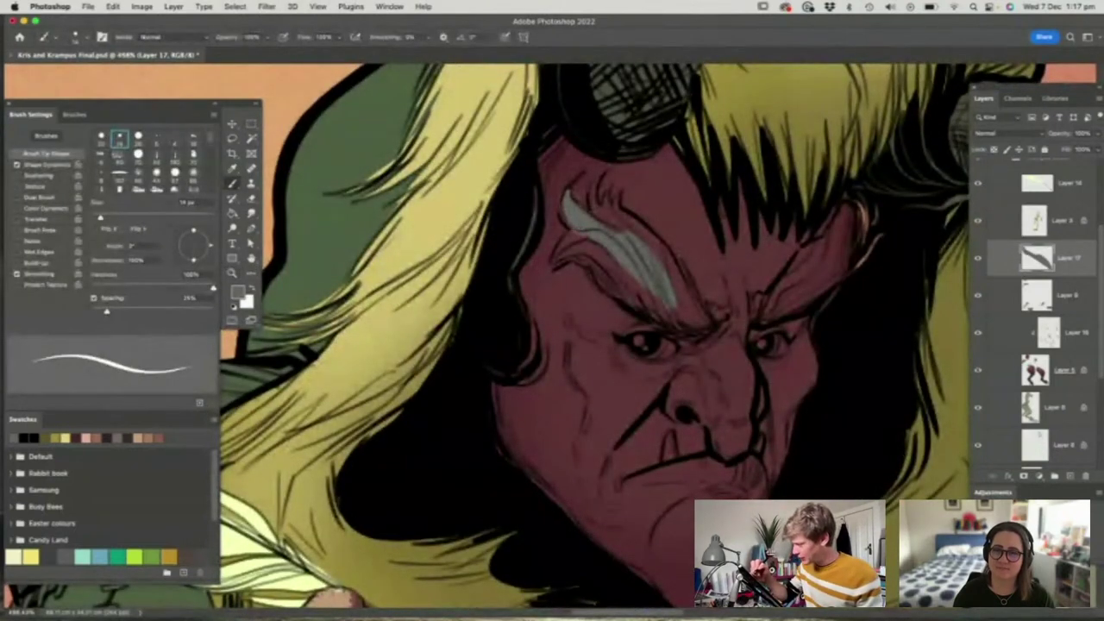
mouse_move(599, 178)
mouse_down()
mouse_move(608, 221)
mouse_move(636, 233)
mouse_move(611, 204)
mouse_move(666, 261)
mouse_move(697, 320)
mouse_up()
mouse_move(583, 230)
mouse_down()
mouse_move(540, 274)
mouse_move(604, 269)
mouse_move(666, 320)
mouse_up()
mouse_move(639, 285)
mouse_down()
mouse_move(716, 338)
mouse_move(708, 330)
mouse_up()
drag(692, 291, 704, 313)
drag(724, 314, 706, 302)
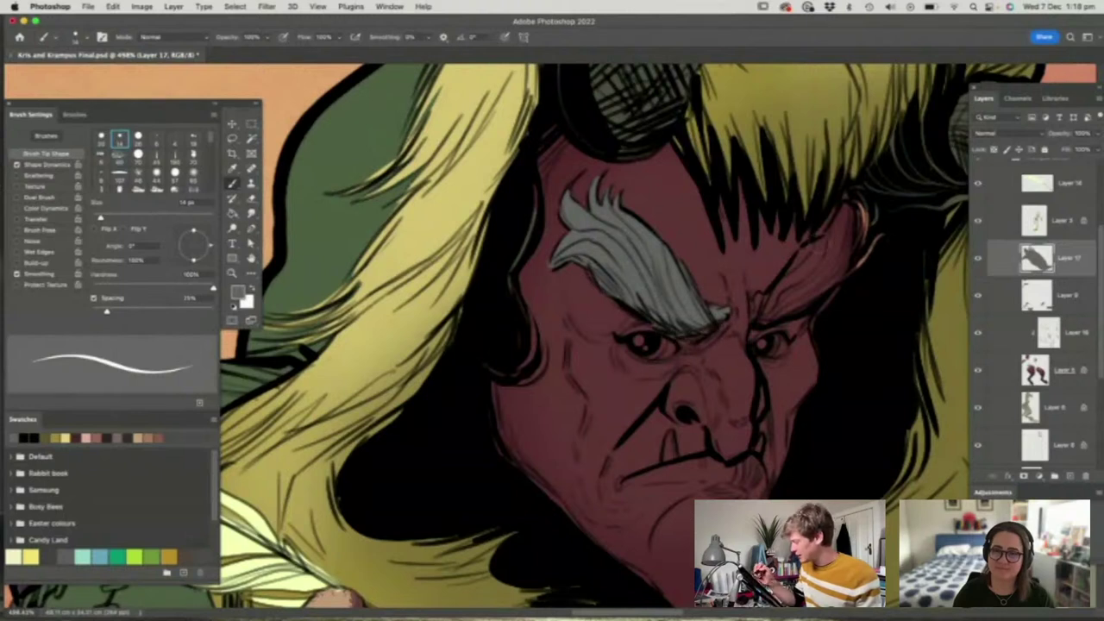
mouse_move(758, 312)
mouse_down()
mouse_move(854, 207)
mouse_move(798, 297)
mouse_up()
mouse_move(819, 257)
mouse_down()
mouse_move(770, 315)
mouse_move(858, 231)
mouse_up()
Choose a lighter grey and paint the whites of both of Krampus's eyes
key(z)
drag(779, 234, 725, 234)
drag(753, 278, 791, 274)
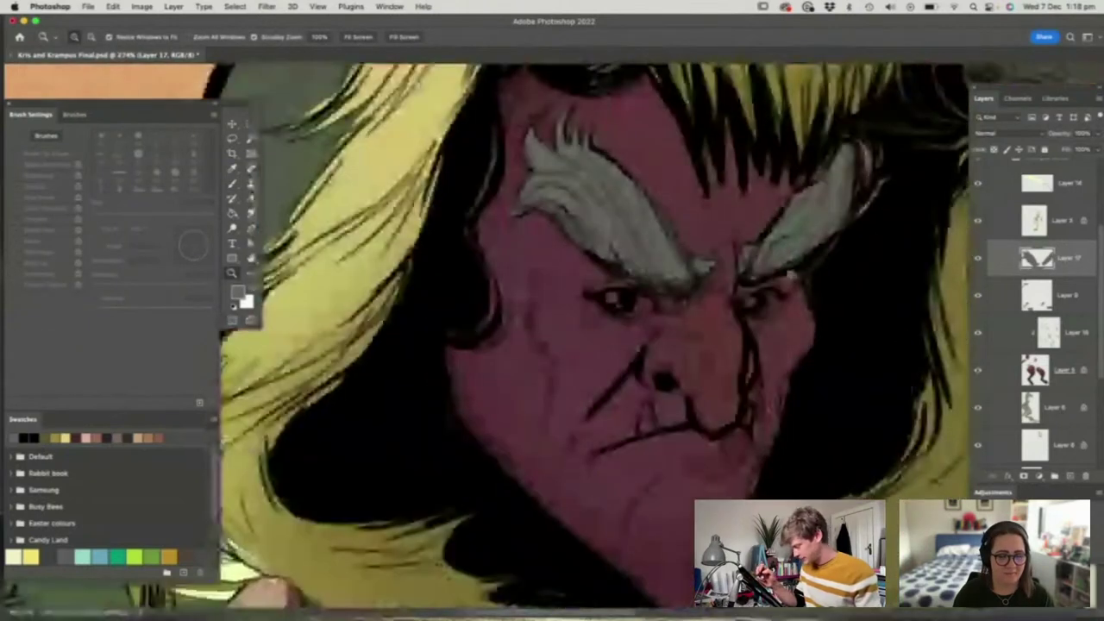
key(b)
click(238, 293)
drag(365, 354, 362, 345)
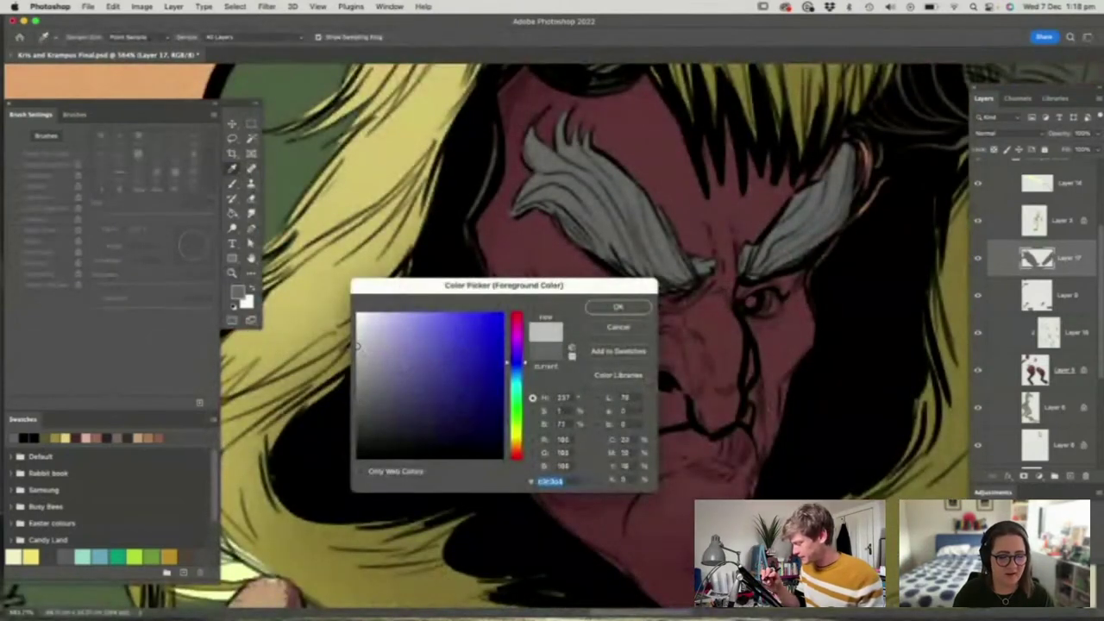
click(618, 307)
mouse_move(647, 299)
mouse_down()
mouse_move(634, 317)
mouse_move(646, 304)
mouse_up()
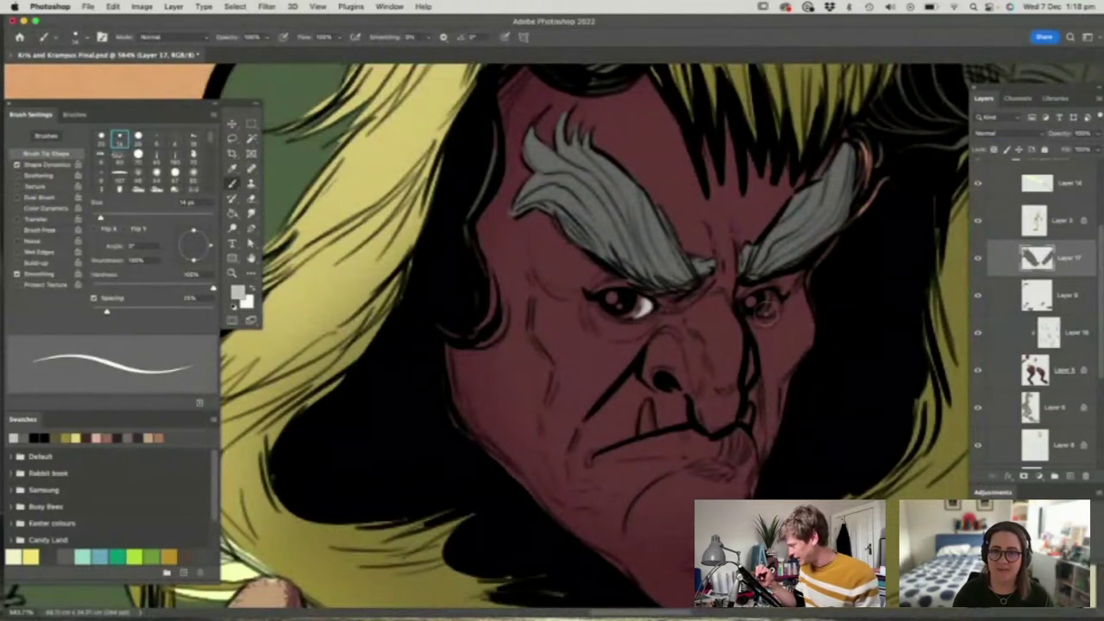
mouse_move(764, 313)
mouse_down()
mouse_move(774, 294)
mouse_move(770, 305)
mouse_up()
Choose a medium green foreground colour and paint the irises of both eyes
key(n)
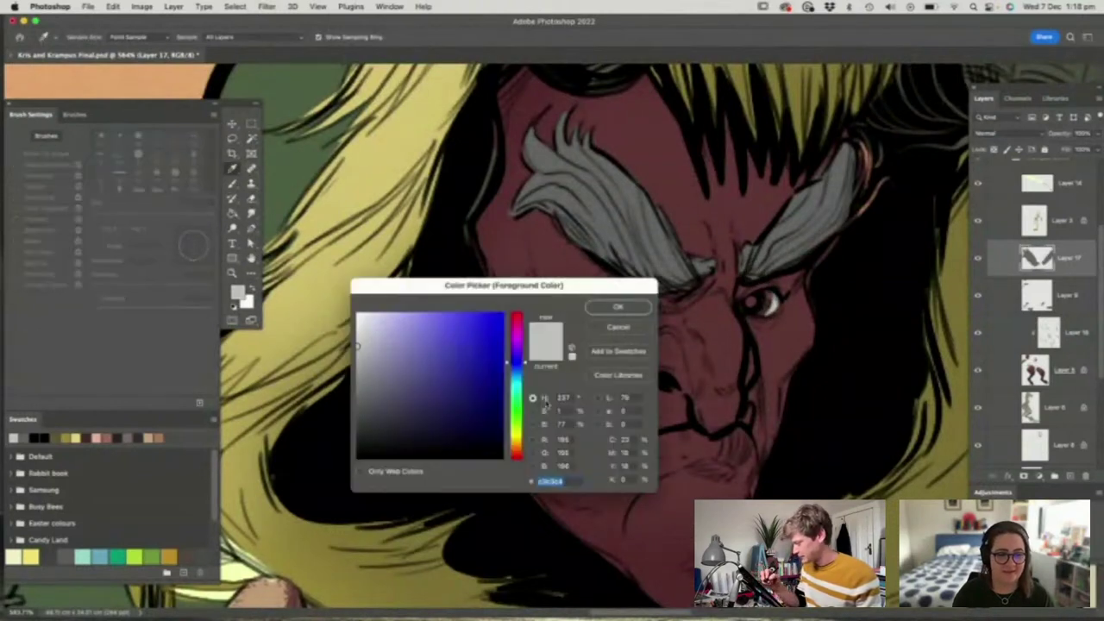
click(516, 416)
drag(480, 385, 463, 398)
click(617, 307)
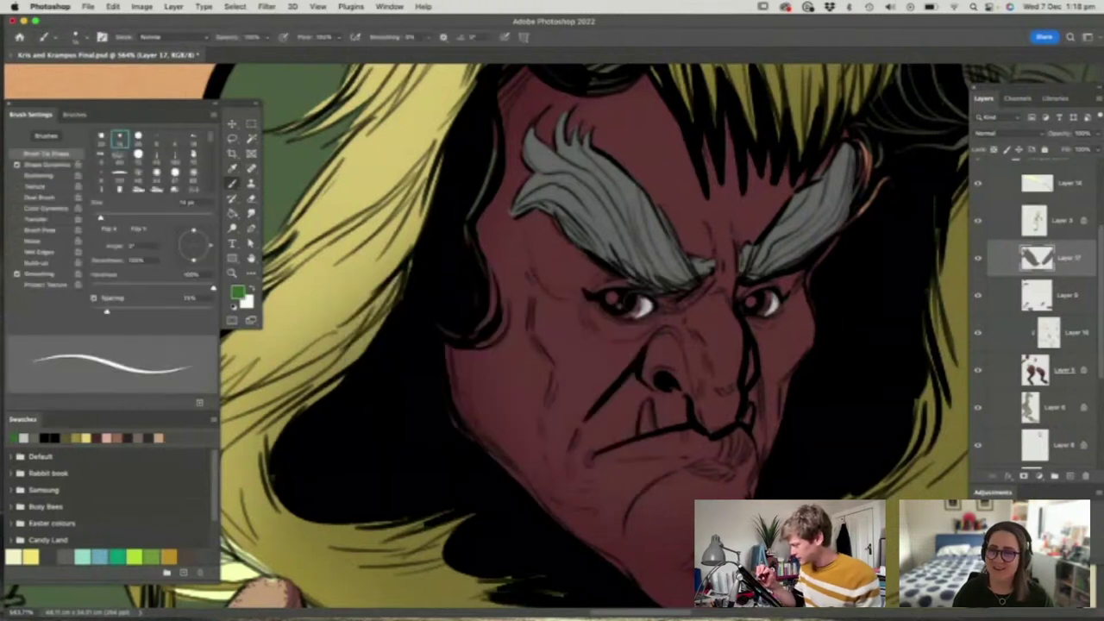
drag(625, 313, 640, 304)
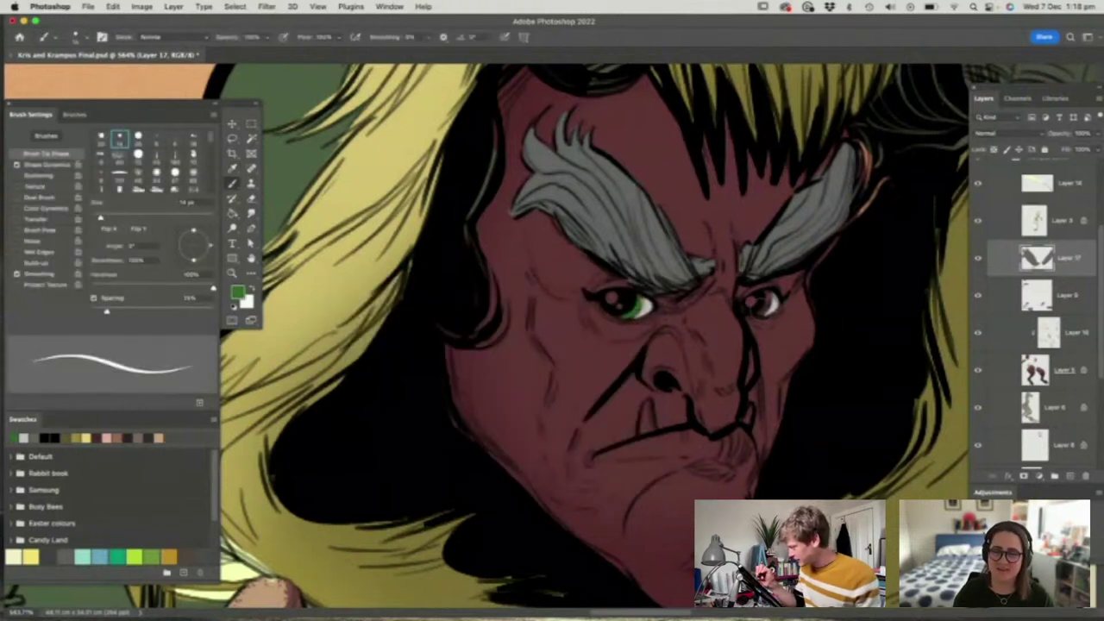
drag(751, 314, 776, 294)
Sample the light grey from the eye white and dab a highlight into each pupil
alt+click(773, 303)
click(751, 302)
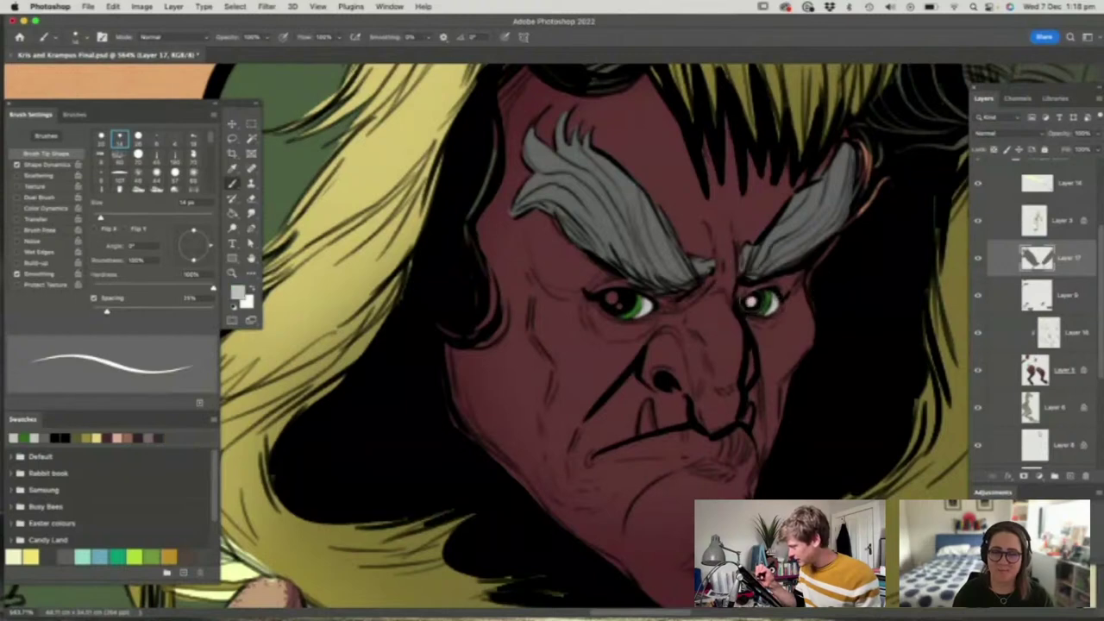
click(613, 299)
Choose a slightly darker grey and paint the two fangs protruding from Krampus's mouth
key(z)
mouse_move(704, 302)
mouse_down()
mouse_move(640, 304)
mouse_move(691, 292)
mouse_up()
click(237, 293)
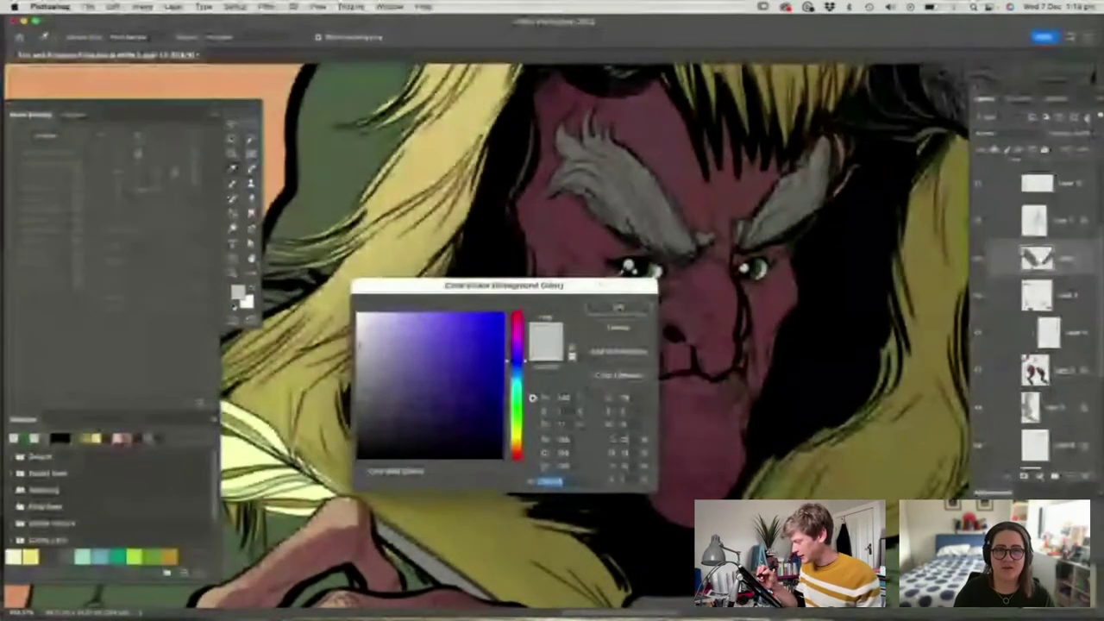
click(361, 371)
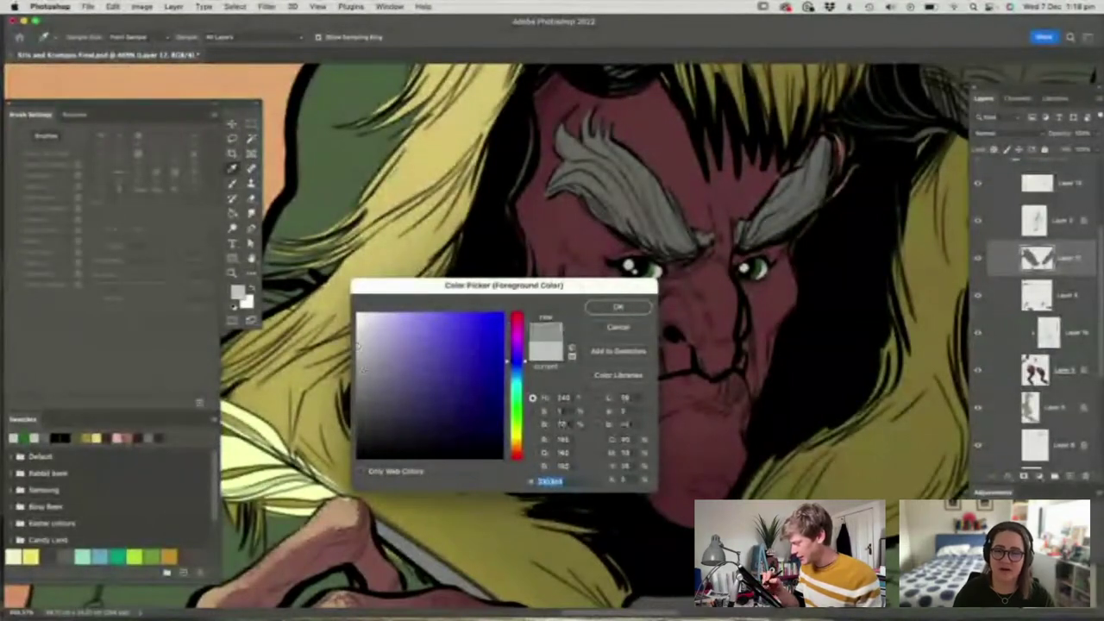
click(618, 308)
drag(660, 351, 653, 380)
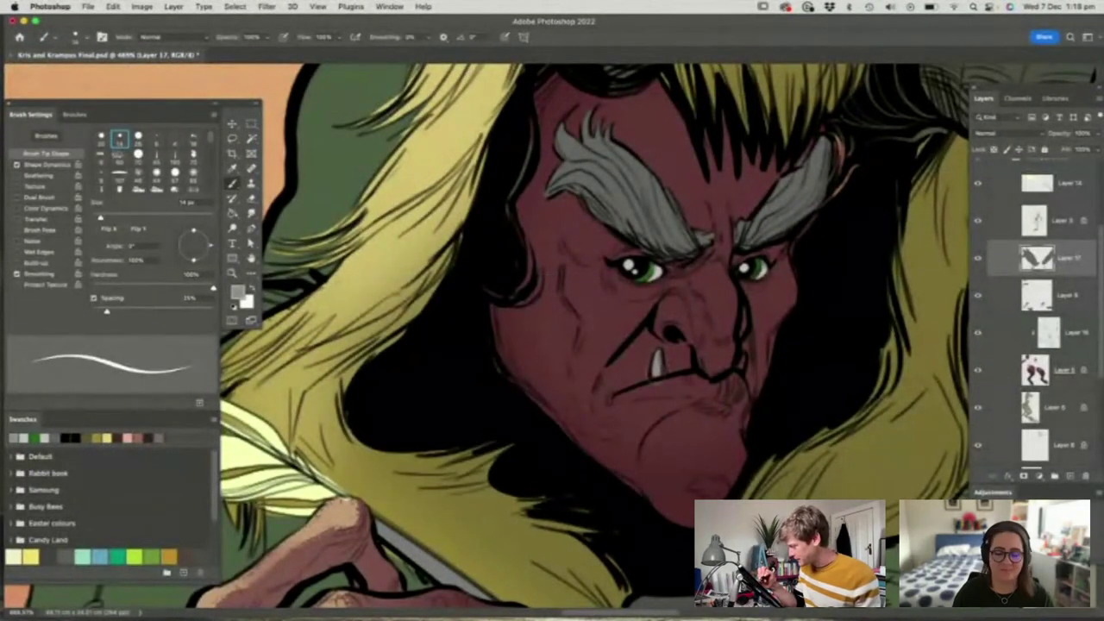
drag(726, 367, 742, 361)
Examine the newly coloured eyebrows, eyes and fangs from a distance and up close
key(z)
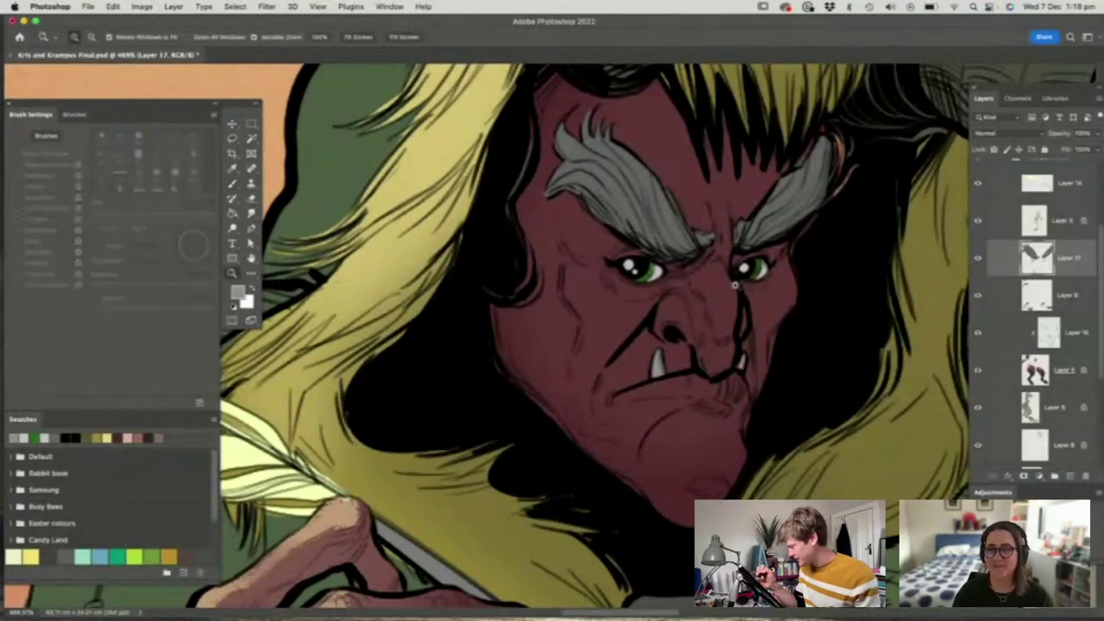
mouse_move(735, 285)
mouse_down()
mouse_move(682, 287)
mouse_move(747, 247)
mouse_up()
alt+click(767, 322)
alt+click(759, 327)
alt+click(751, 331)
alt+click(730, 234)
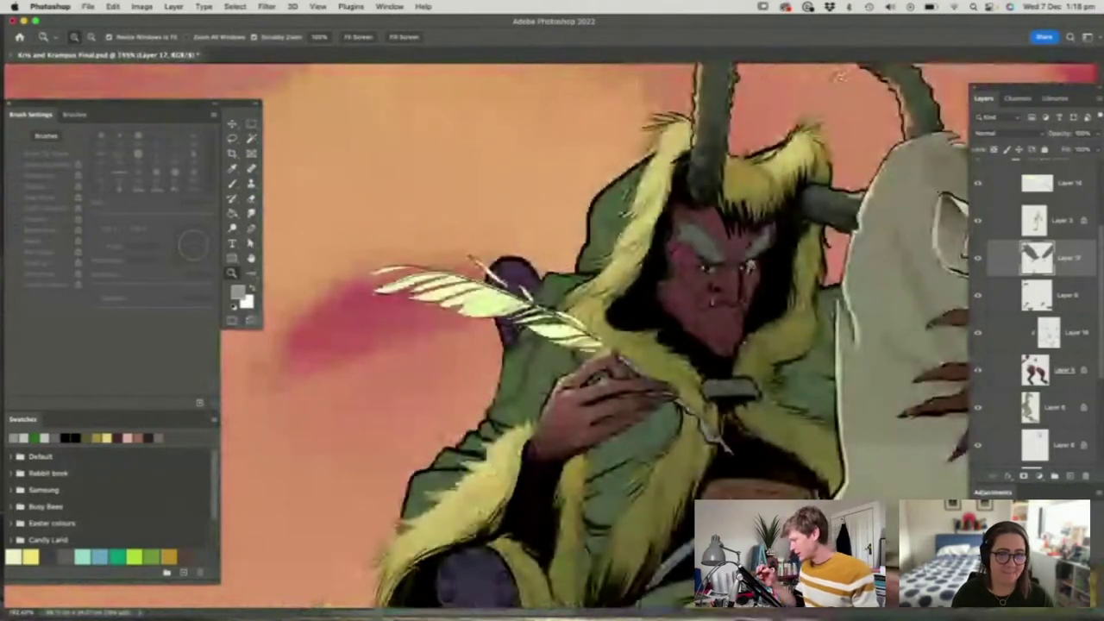
click(729, 255)
click(742, 263)
click(767, 277)
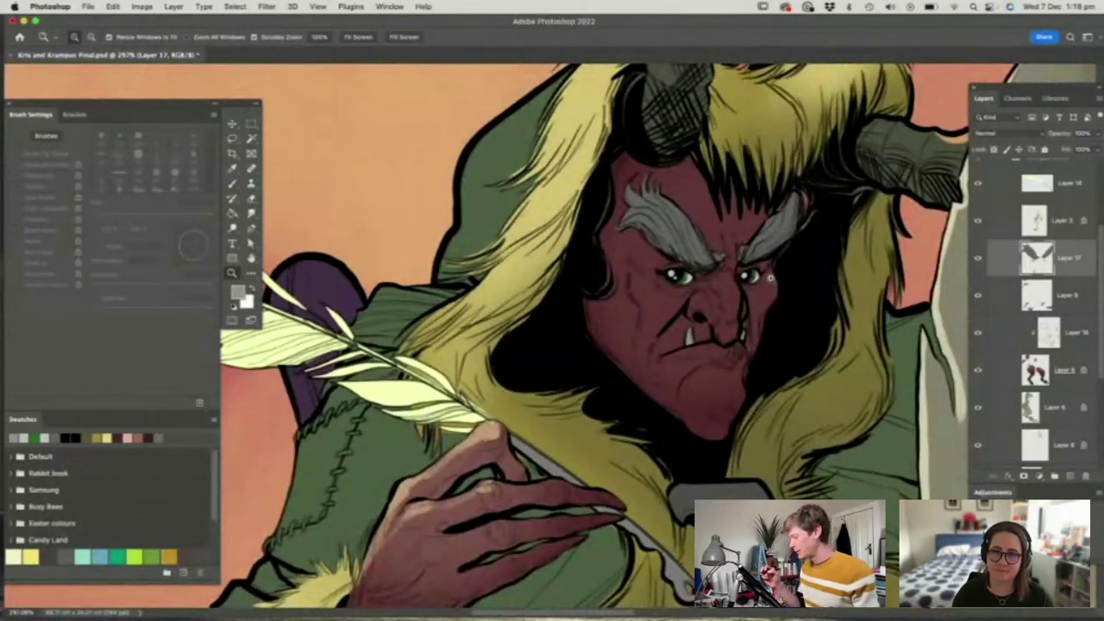
Select Layer 5 and examine its skin colouring on the whole figure, the face and the quill hand
click(1034, 378)
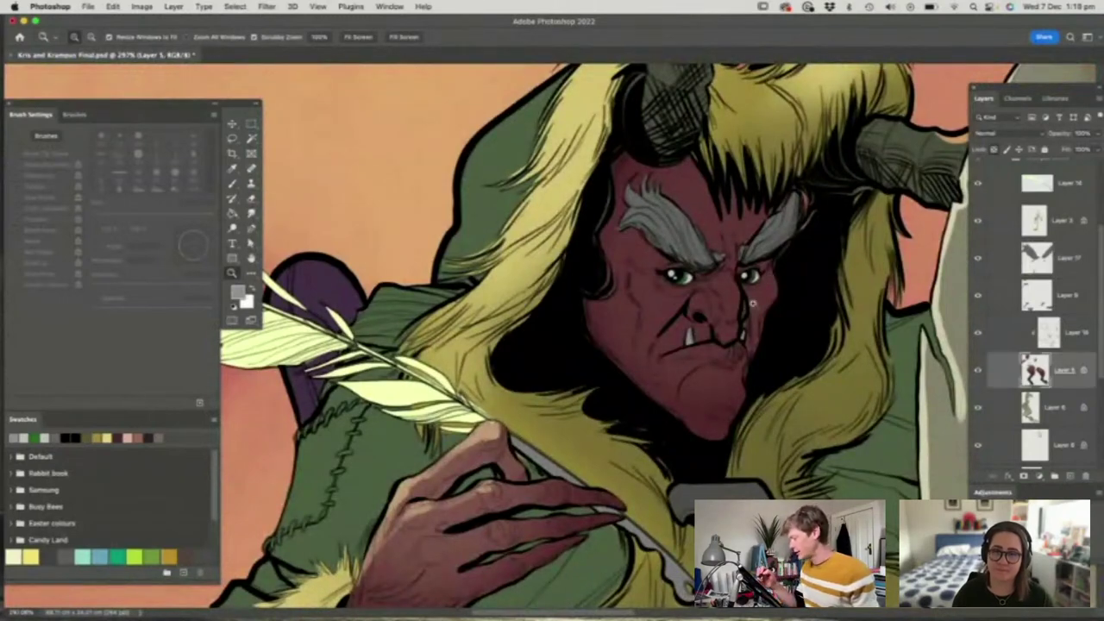
drag(752, 260, 668, 288)
drag(834, 379, 859, 391)
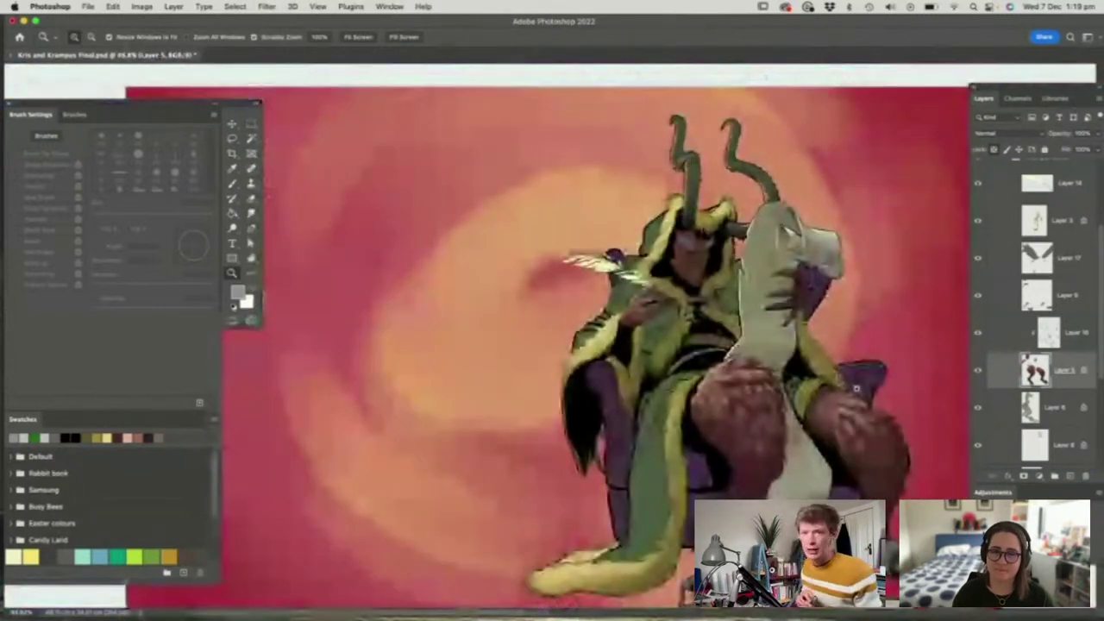
scroll(714, 254, up, 5)
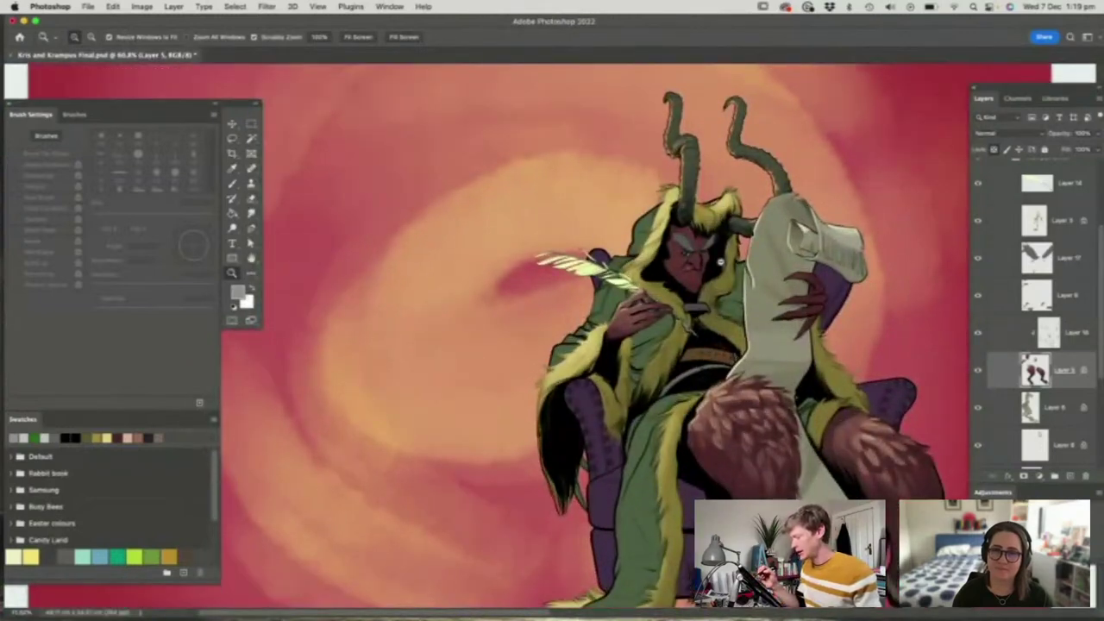
scroll(751, 275, up, 3)
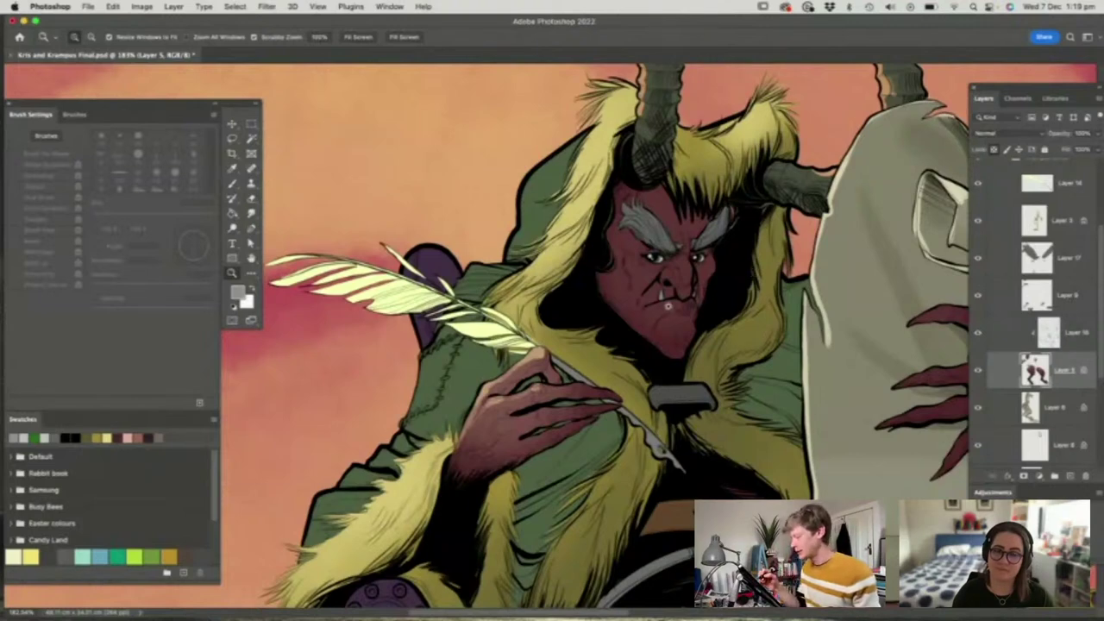
drag(667, 307, 537, 296)
drag(610, 389, 736, 226)
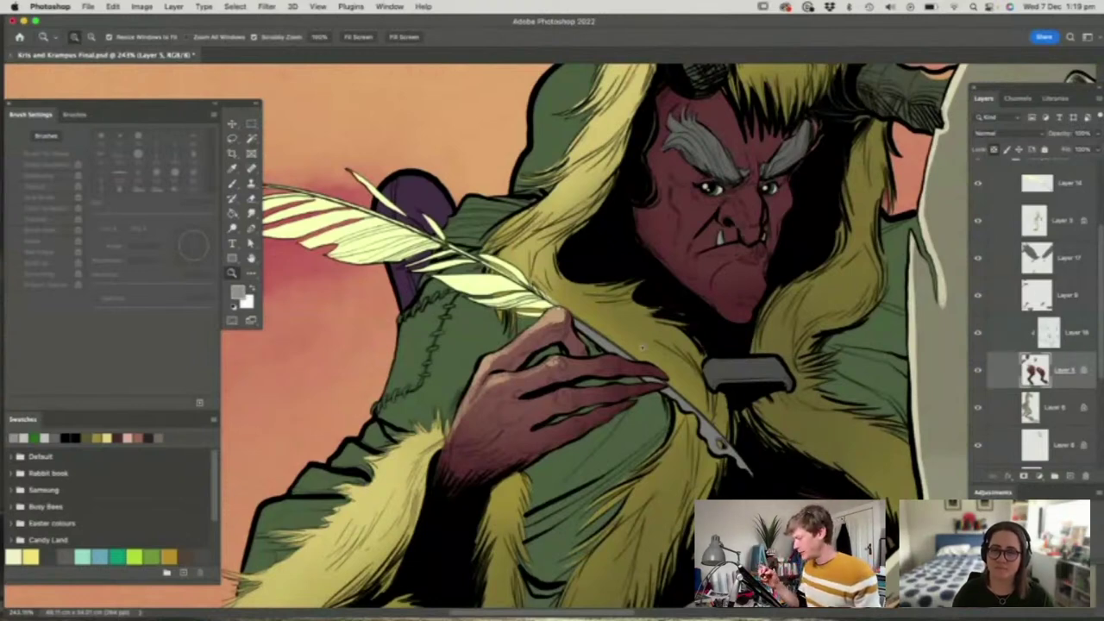
drag(678, 309, 635, 314)
drag(565, 330, 602, 351)
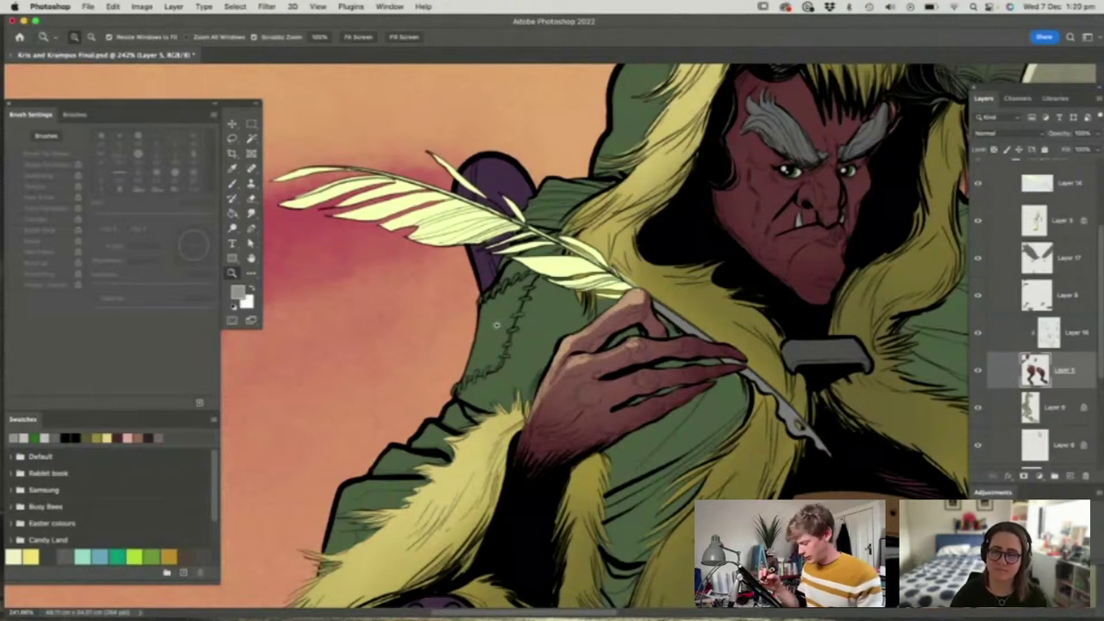
Try a long grey brush stroke across the sleeve and hand area on Layer 5 and undo it
key(b)
mouse_move(332, 399)
mouse_down()
mouse_move(501, 363)
mouse_move(599, 302)
mouse_move(678, 412)
mouse_move(659, 526)
mouse_up()
key(super+z)
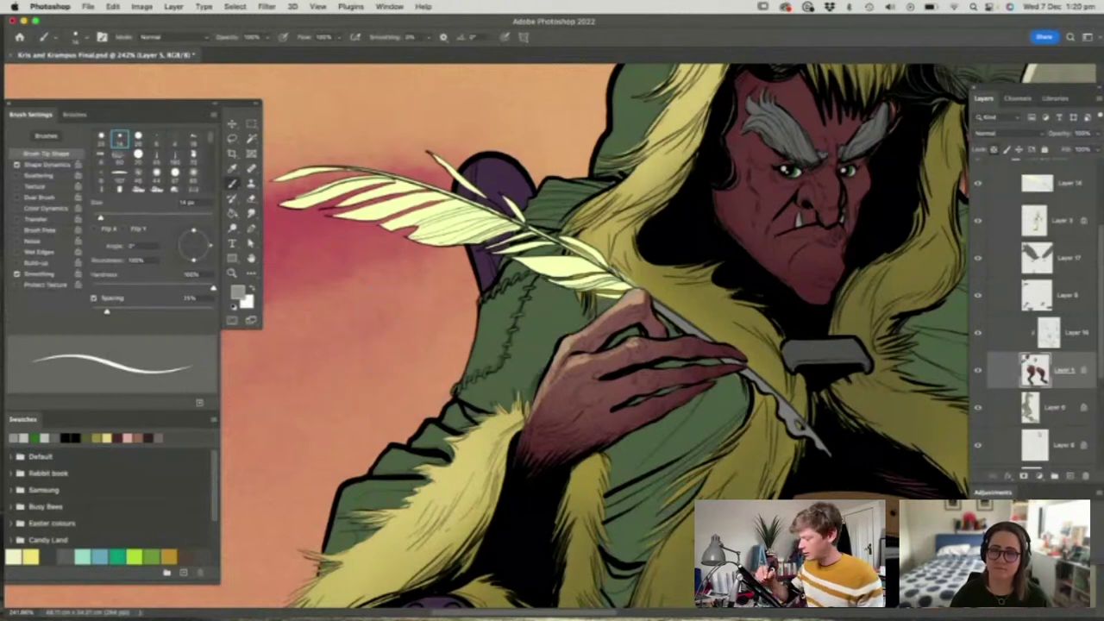
Try grey strokes across the quill hand with Layer 5's transparent pixels locked, and undo them
drag(554, 380, 596, 443)
drag(564, 351, 613, 438)
drag(585, 338, 627, 428)
drag(593, 319, 652, 414)
drag(647, 325, 666, 386)
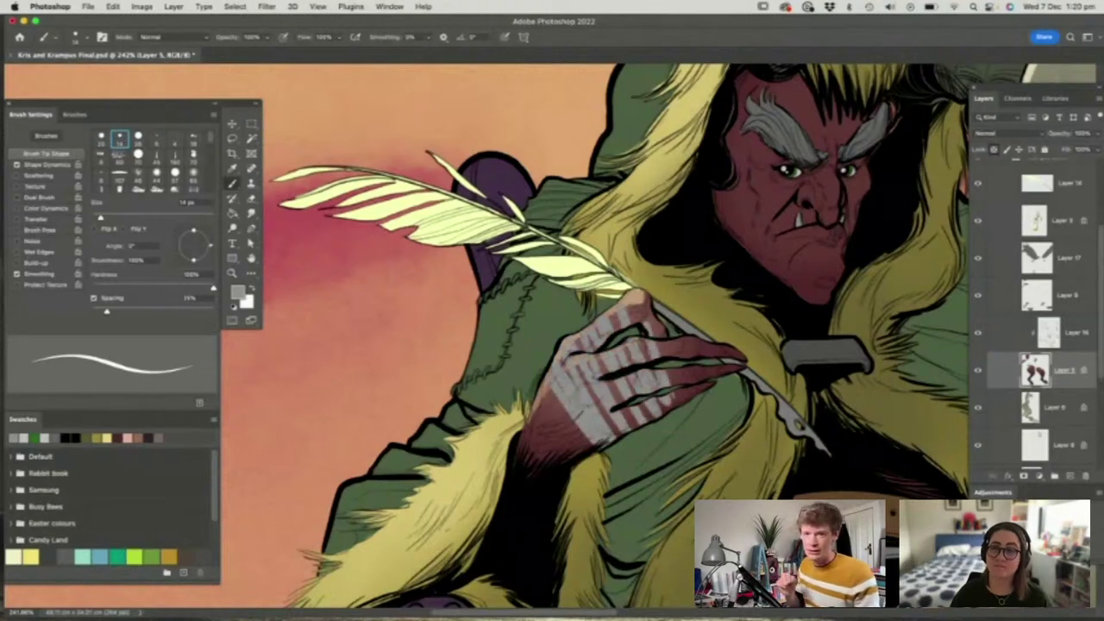
key(super+z)
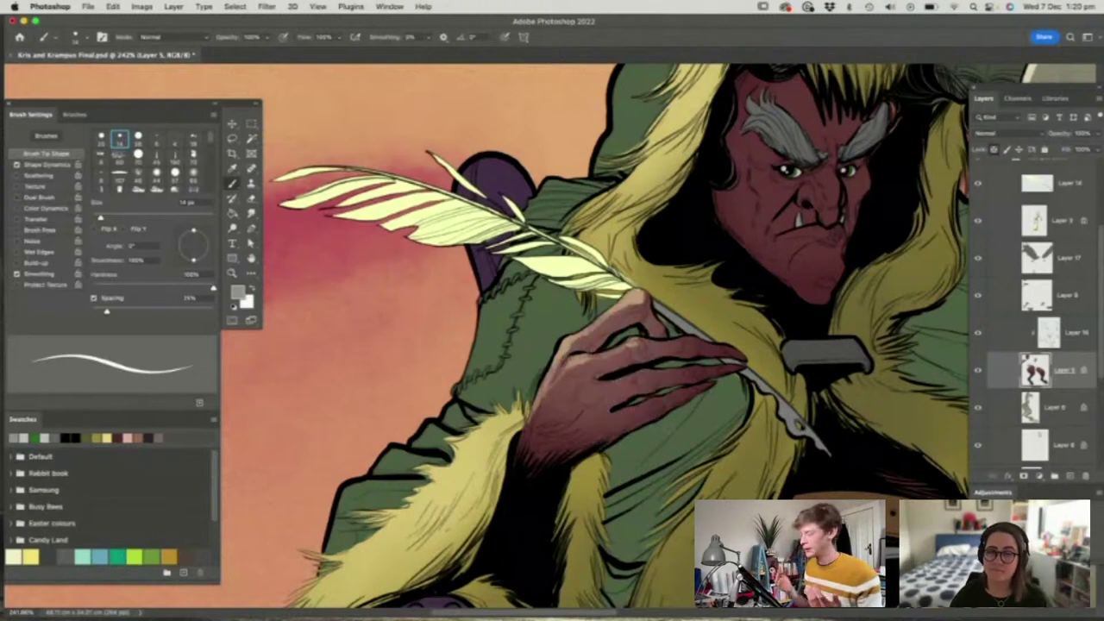
Choose a soft round brush from the brush presets for painting Krampus's face on Layer 5
key(z)
drag(652, 372, 587, 372)
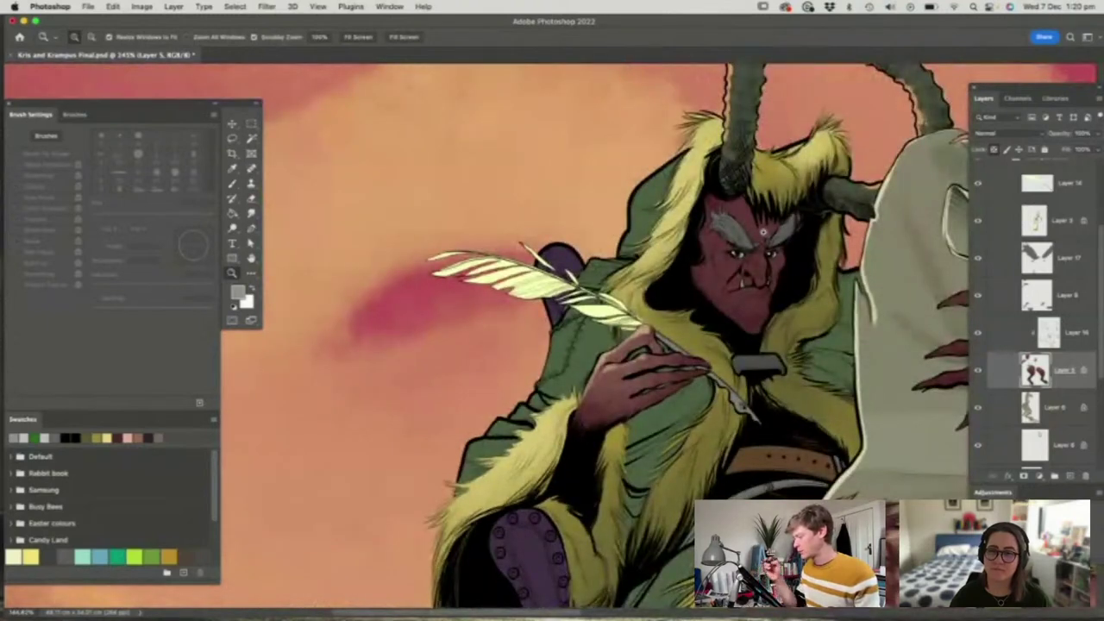
drag(763, 231, 811, 241)
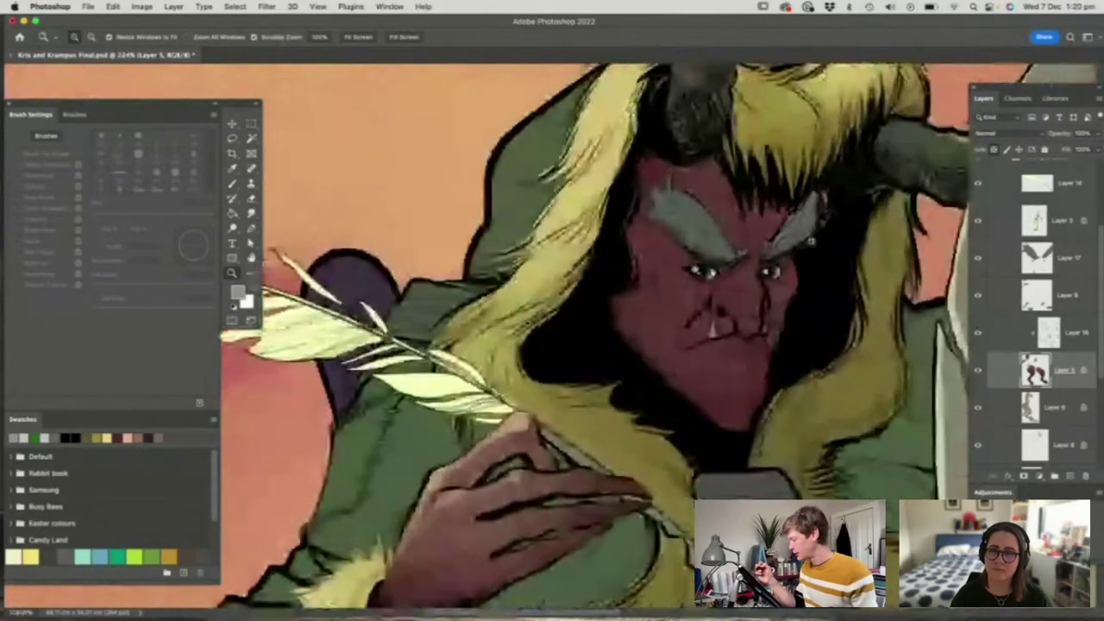
drag(769, 272, 779, 275)
key(b)
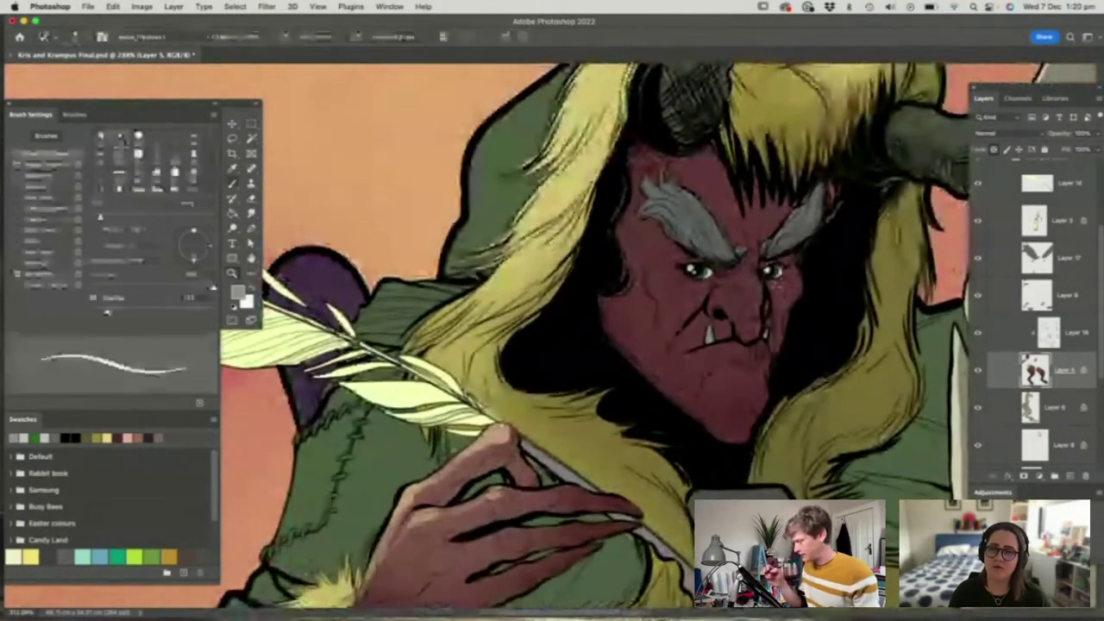
right_click(689, 278)
click(850, 436)
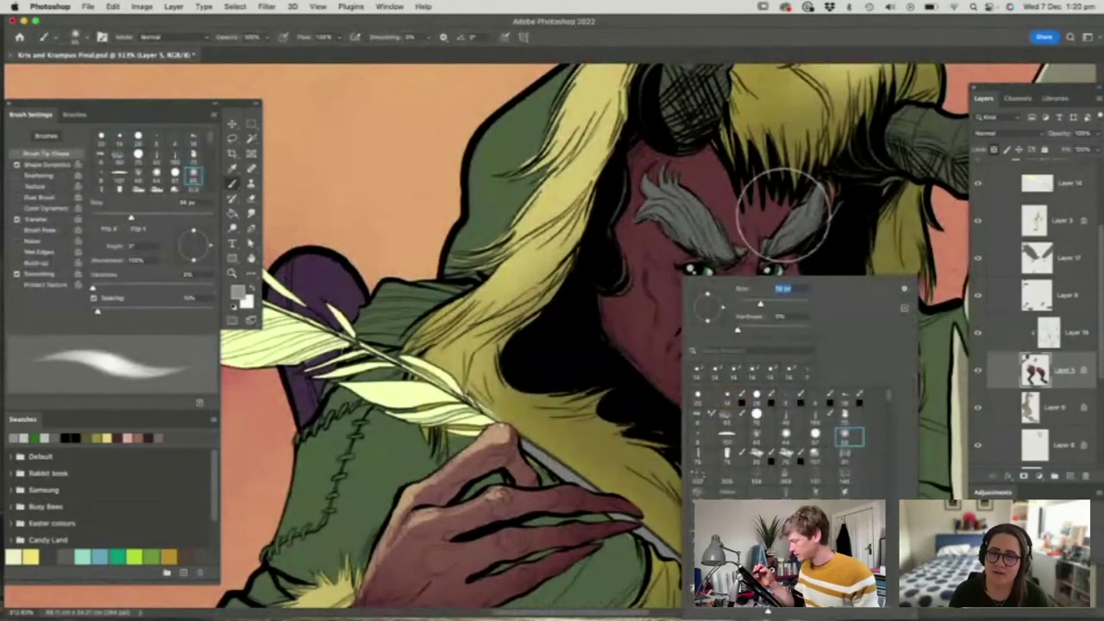
click(790, 228)
Sample the forehead's skin colour and lighten it to a pale pink foreground colour, RGB 212, 174, 160
alt+click(713, 200)
key(n)
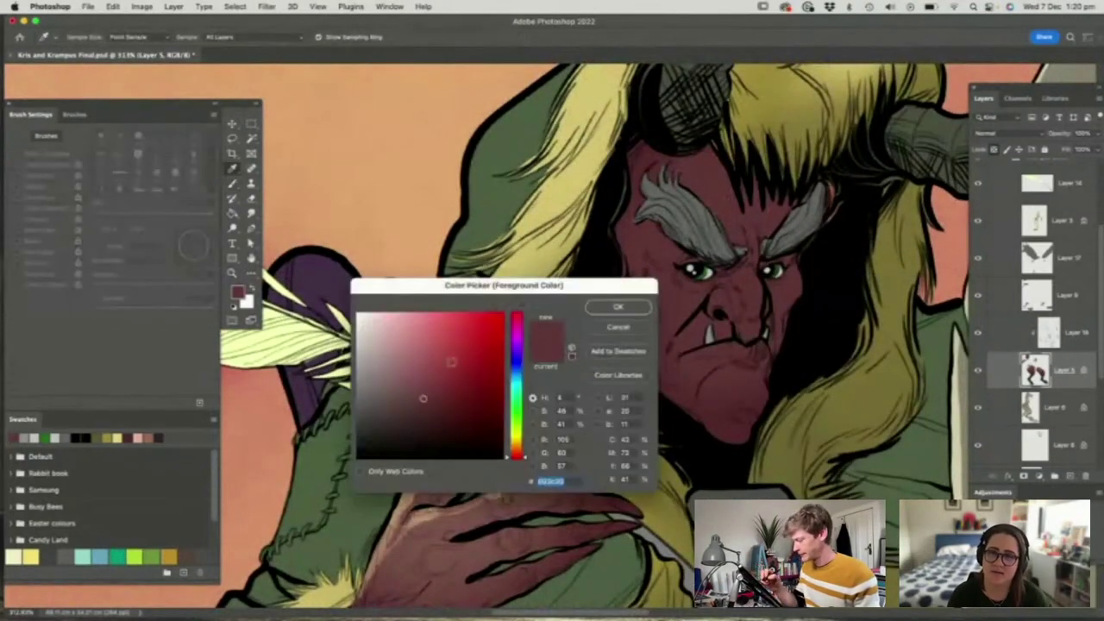
click(415, 366)
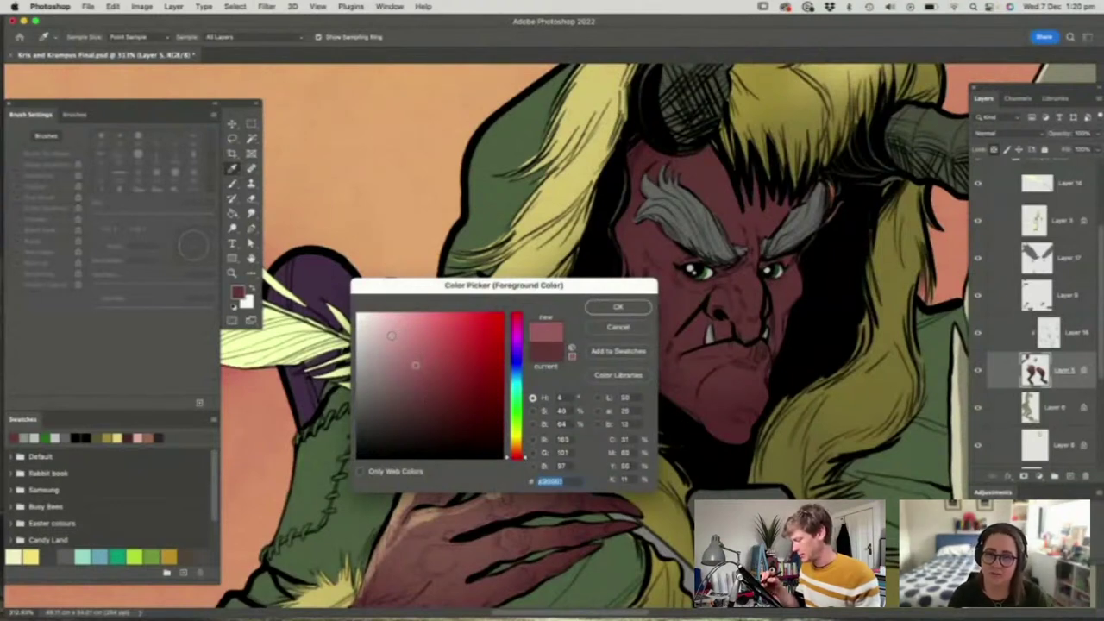
click(392, 336)
click(523, 453)
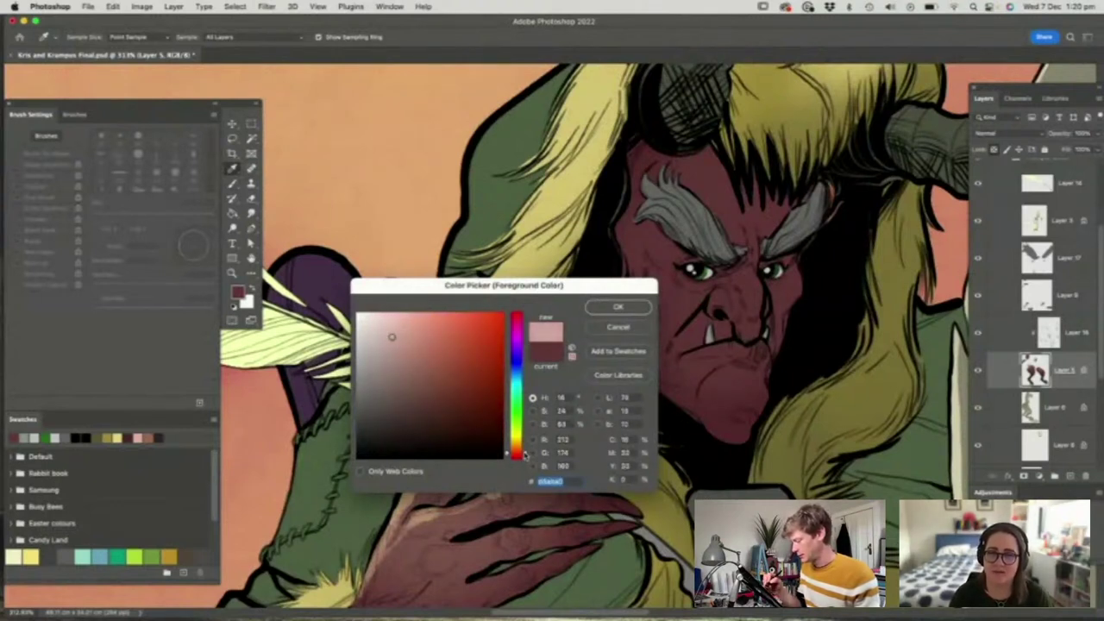
click(618, 307)
Brush soft pale pink highlights over the forehead, cheekbones, nose and upper lip, lowering the brush opacity to about 50%
mouse_move(650, 207)
mouse_down()
mouse_move(660, 263)
mouse_move(637, 241)
mouse_move(664, 294)
mouse_move(664, 362)
mouse_up()
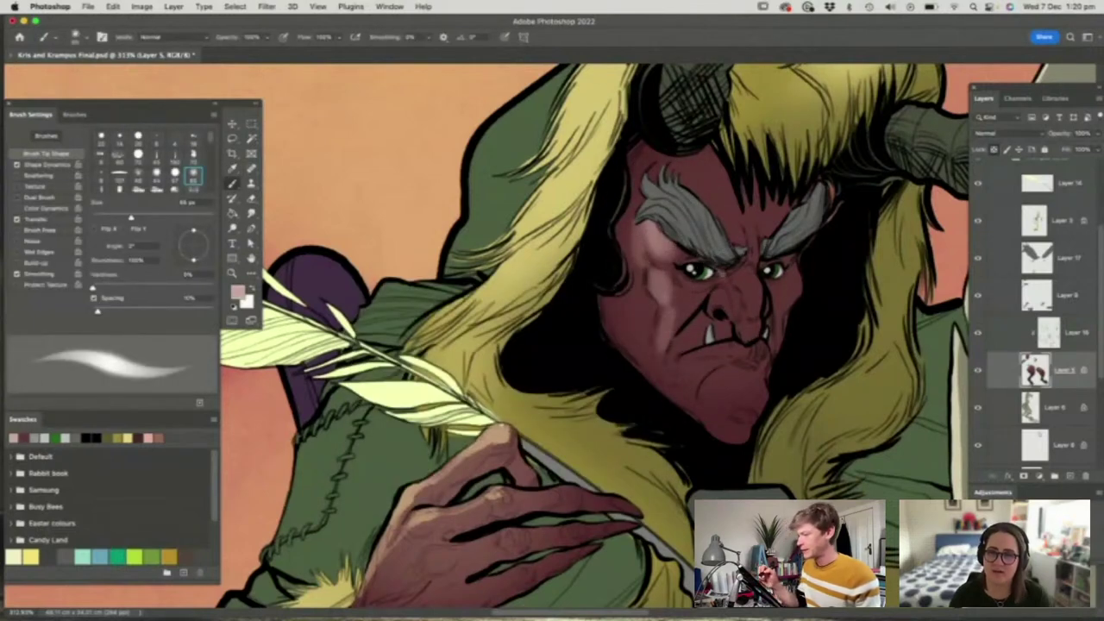
click(267, 37)
drag(267, 51, 241, 54)
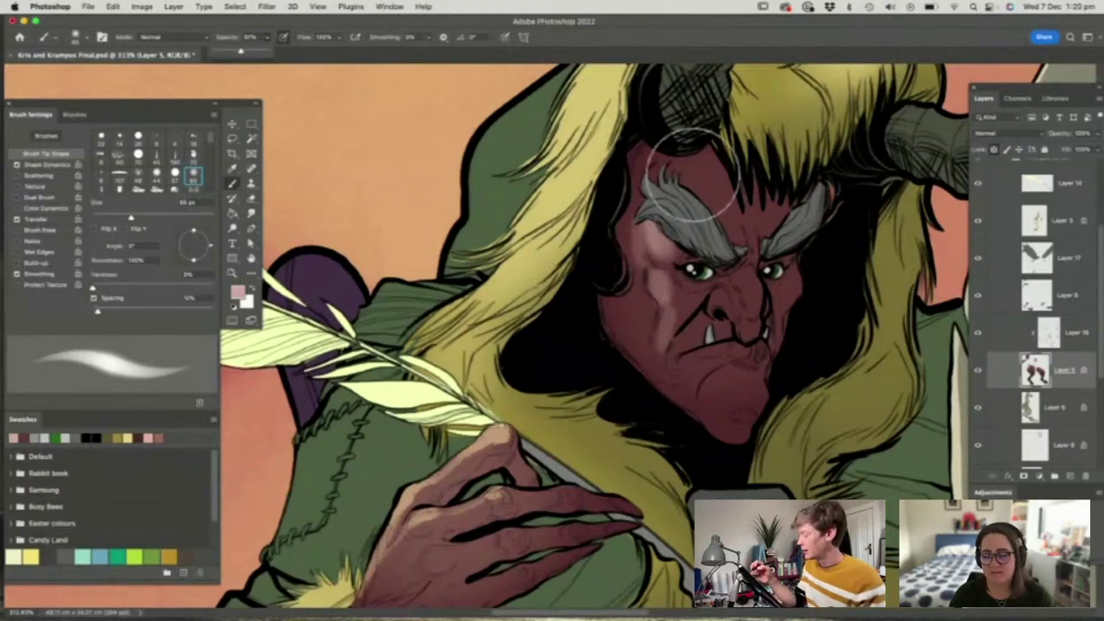
mouse_move(691, 174)
mouse_down()
mouse_move(679, 309)
mouse_move(659, 249)
mouse_move(642, 317)
mouse_move(673, 376)
mouse_move(674, 336)
mouse_up()
mouse_move(731, 280)
mouse_down()
mouse_move(743, 328)
mouse_move(732, 233)
mouse_move(677, 166)
mouse_move(744, 224)
mouse_move(767, 217)
mouse_move(775, 304)
mouse_up()
drag(715, 359, 757, 371)
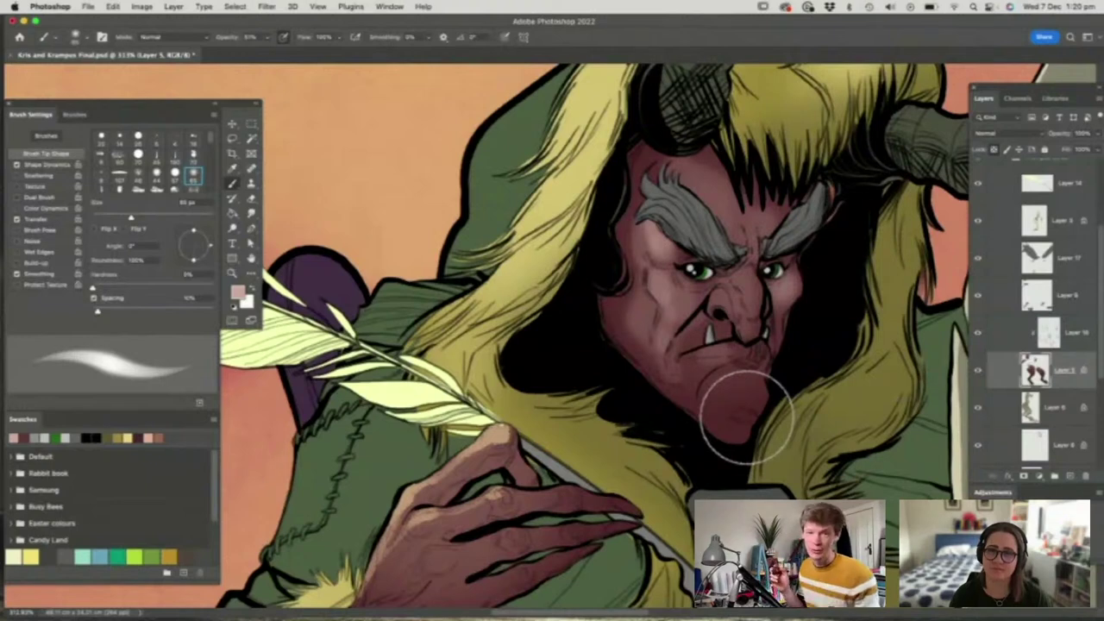
Highlight the chin and build up the pale pink highlights on the cheek, forehead and temple
mouse_move(747, 417)
mouse_down()
mouse_move(712, 357)
mouse_move(716, 394)
mouse_move(740, 384)
mouse_move(720, 395)
mouse_move(733, 383)
mouse_move(688, 372)
mouse_move(709, 306)
mouse_up()
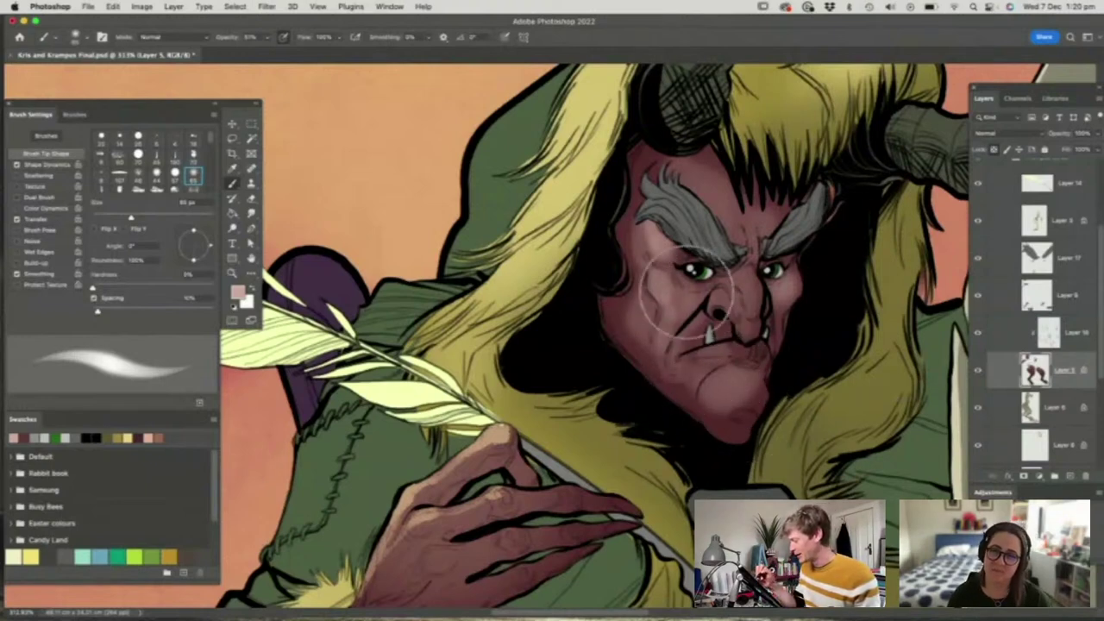
mouse_move(657, 179)
mouse_down()
mouse_move(633, 220)
mouse_move(650, 323)
mouse_move(625, 324)
mouse_move(679, 345)
mouse_up()
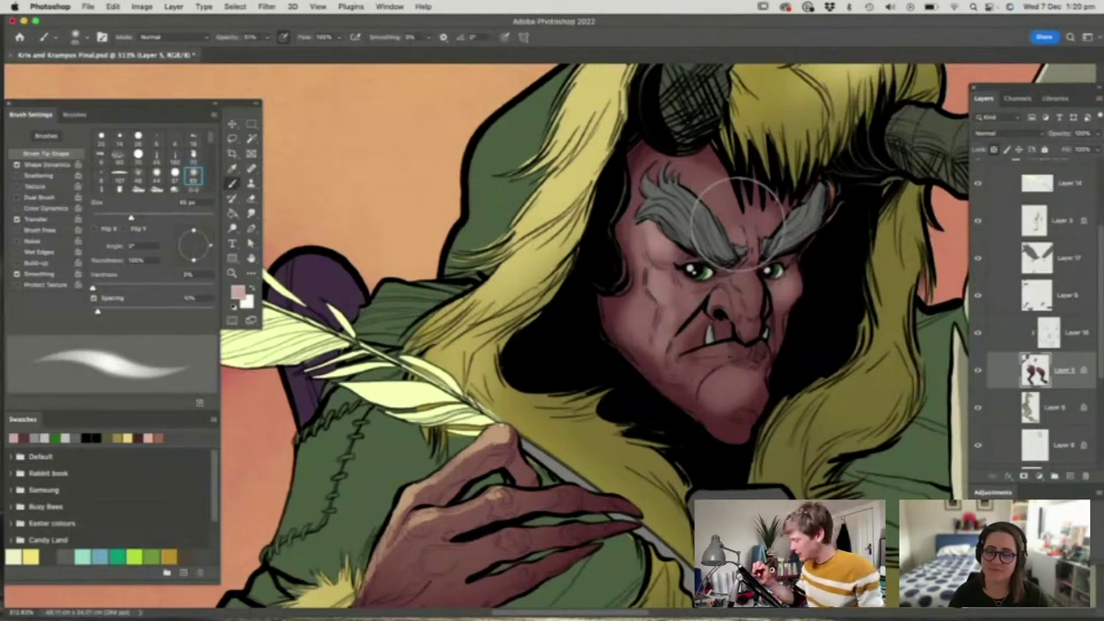
key(z)
drag(738, 238, 681, 324)
mouse_move(766, 252)
mouse_down()
mouse_move(709, 298)
mouse_move(959, 446)
mouse_move(1049, 462)
mouse_up()
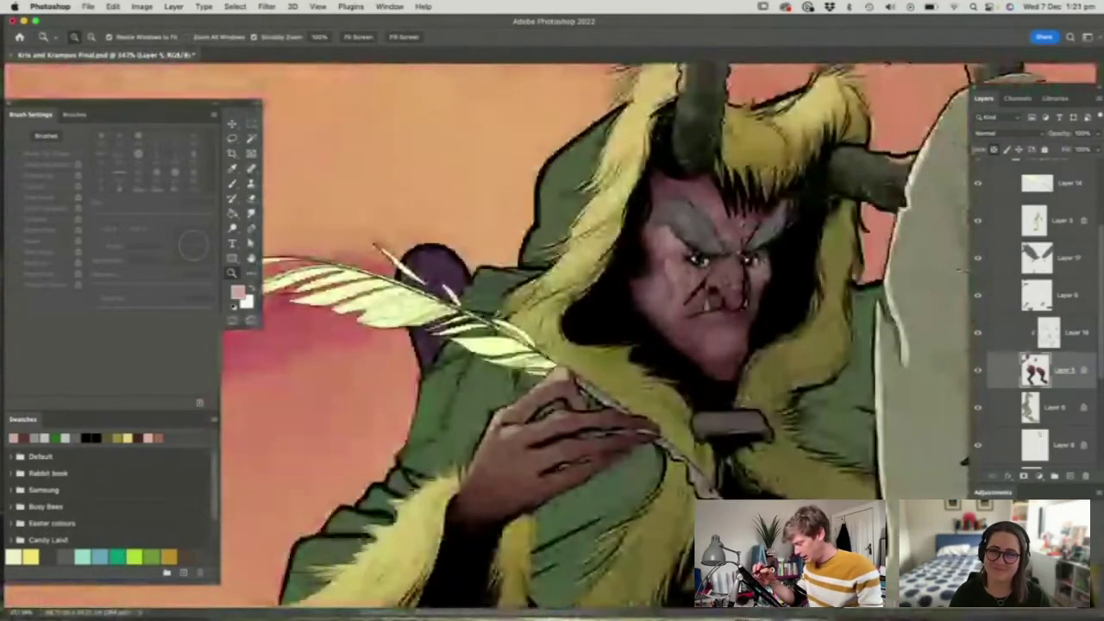
key(b)
mouse_move(636, 277)
mouse_down()
mouse_move(635, 251)
mouse_move(661, 217)
mouse_up()
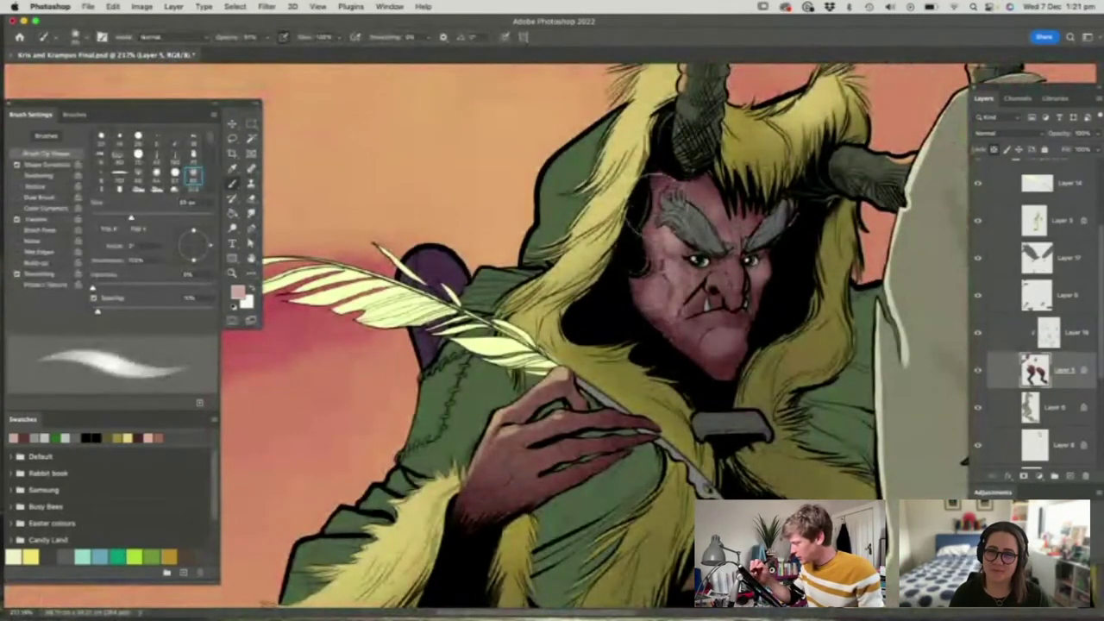
key(z)
mouse_move(742, 269)
mouse_down()
mouse_move(722, 289)
mouse_move(820, 276)
mouse_up()
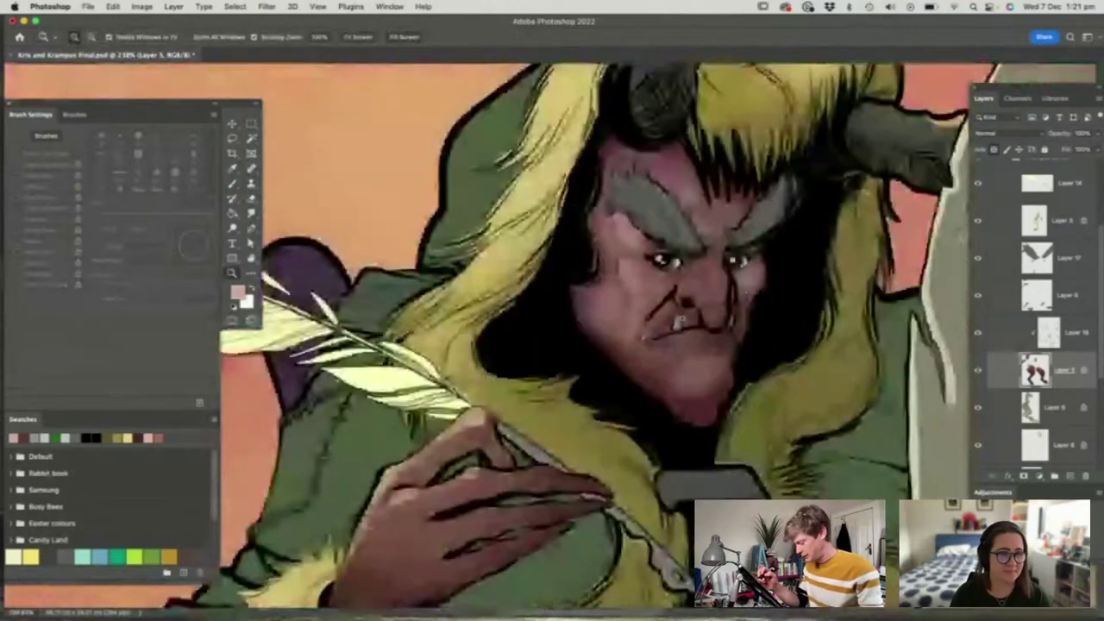
Change the foreground colour from pale pink to a deep, saturated red
key(b)
click(238, 292)
drag(521, 339, 520, 308)
drag(481, 355, 497, 365)
click(618, 308)
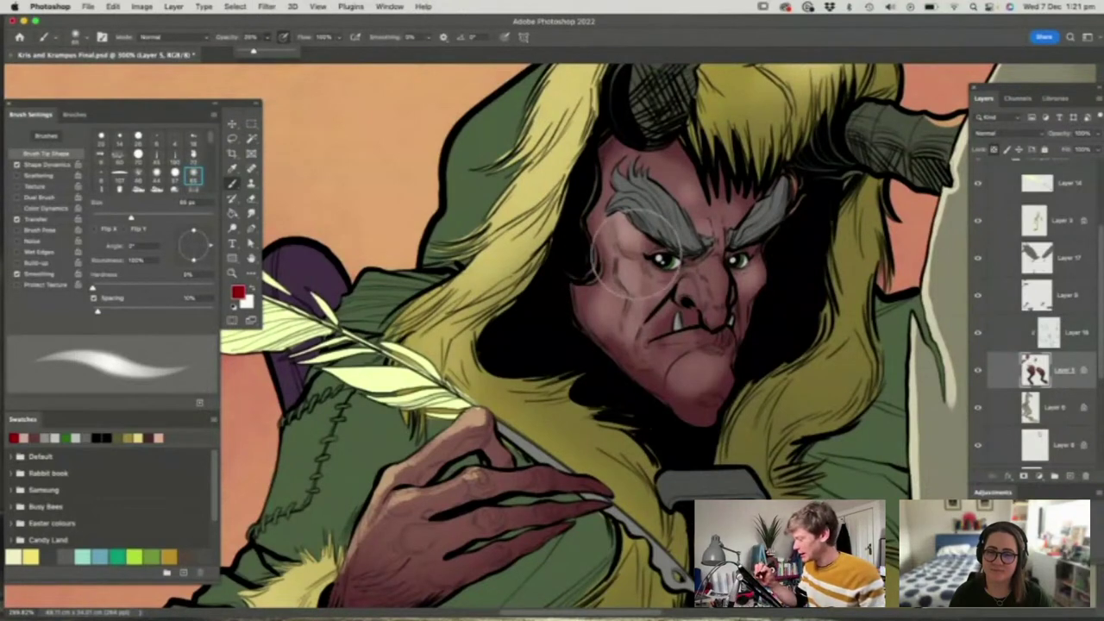
Redden the skin around the eyes and nose with soft strokes at about 28% opacity, keeping the deep red colour
click(663, 246)
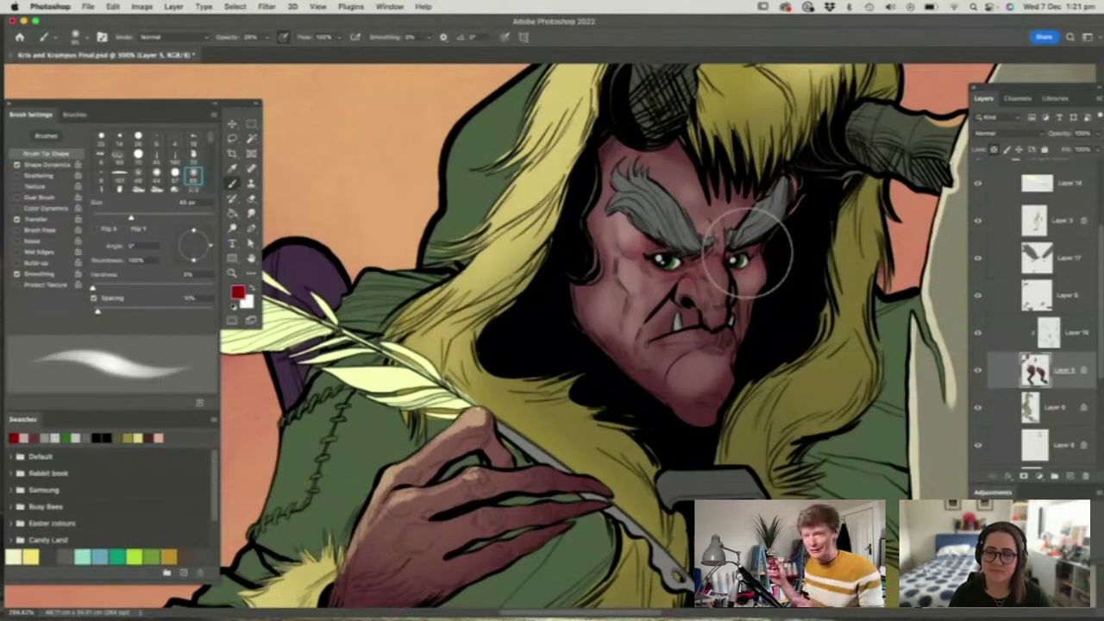
mouse_move(640, 234)
mouse_down()
mouse_move(670, 279)
mouse_move(693, 261)
mouse_move(716, 306)
mouse_move(718, 293)
mouse_move(701, 329)
mouse_up()
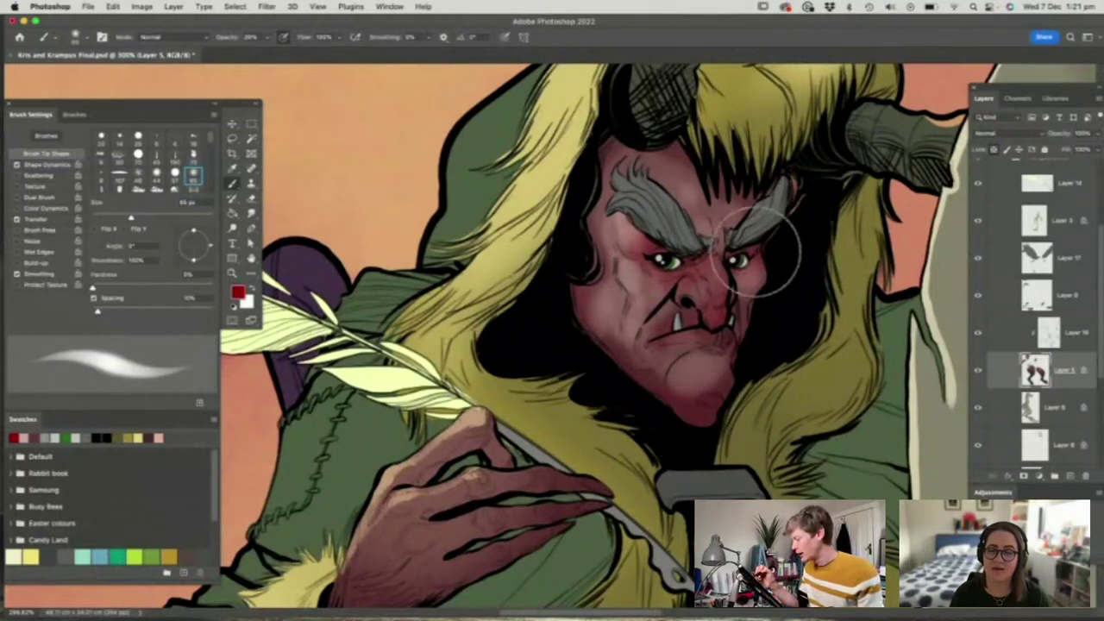
key(z)
mouse_move(713, 267)
mouse_down()
mouse_move(664, 268)
mouse_move(706, 335)
mouse_move(722, 335)
mouse_up()
key(b)
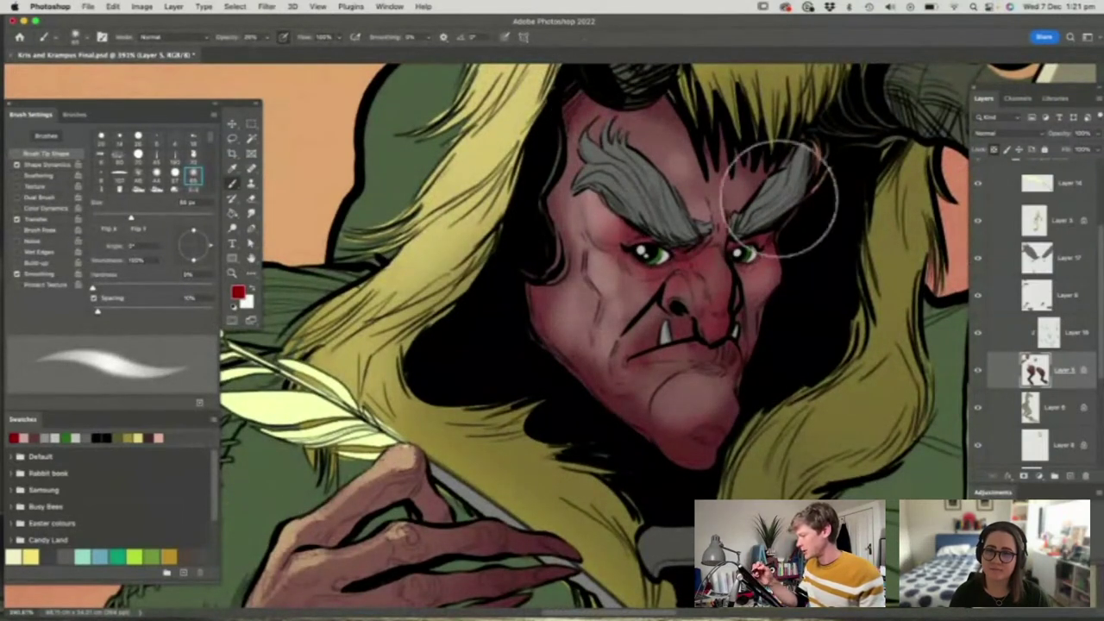
key(z)
mouse_move(715, 290)
mouse_down()
mouse_move(656, 289)
mouse_move(776, 286)
mouse_up()
key(b)
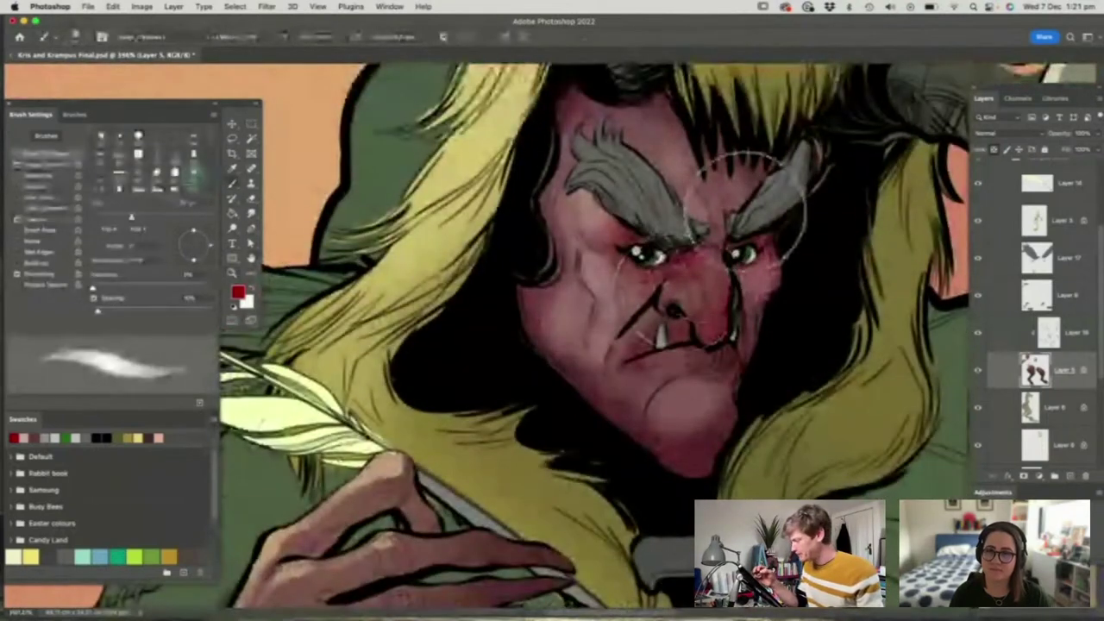
key(n)
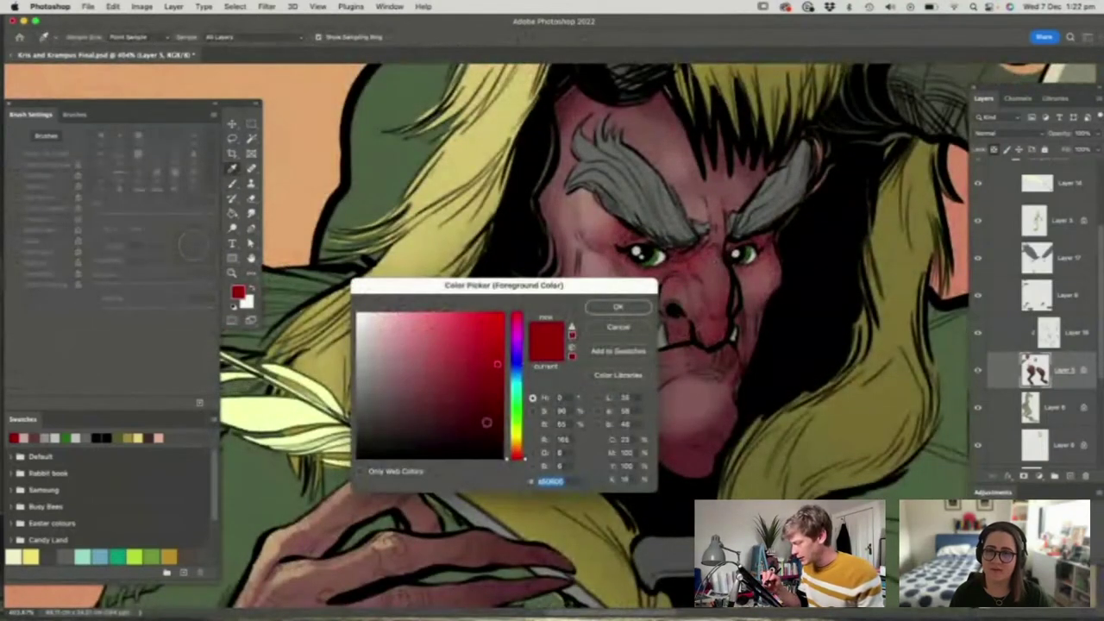
click(617, 307)
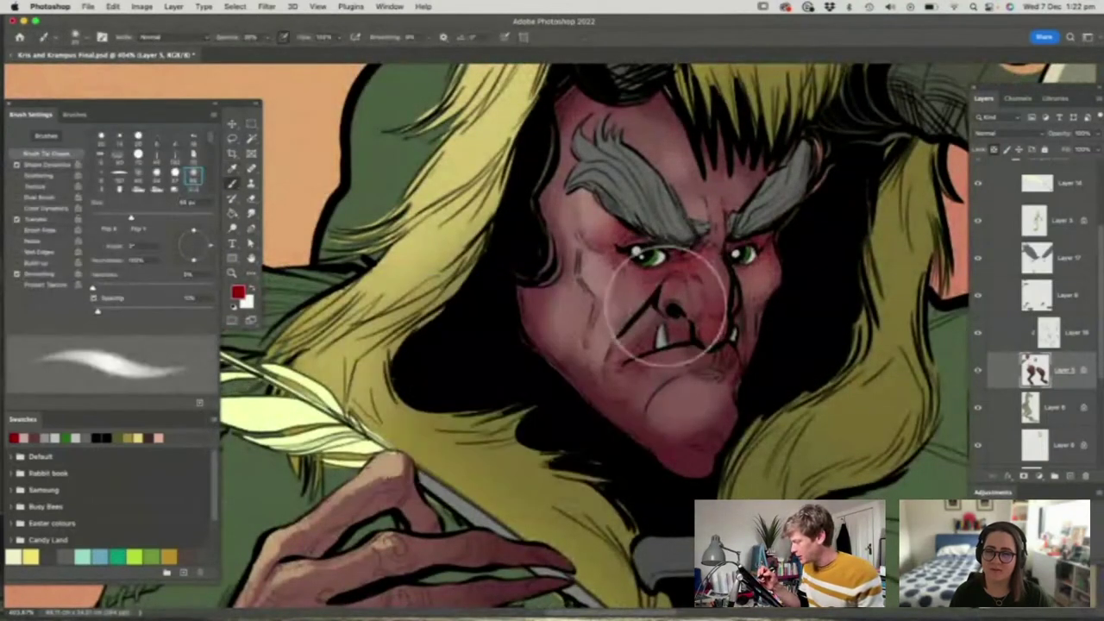
Switch to a harder round brush preset and reduce its size
right_click(673, 306)
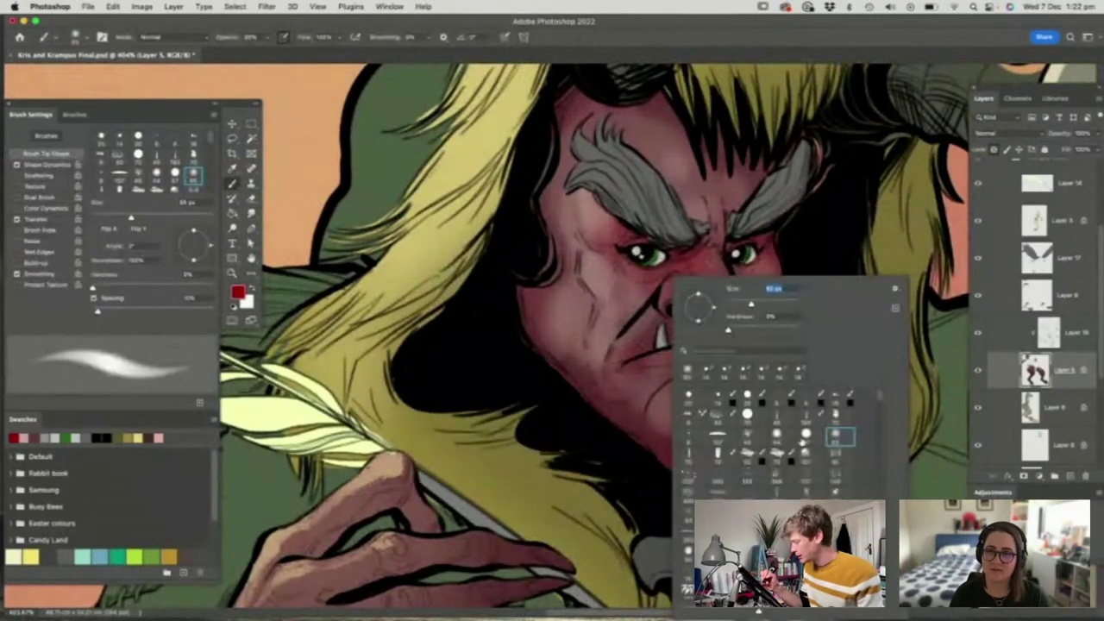
click(805, 438)
click(733, 302)
click(841, 260)
Sample the dark reddish brown from Krampus's furry leg for shading the face
key(z)
drag(687, 294, 638, 293)
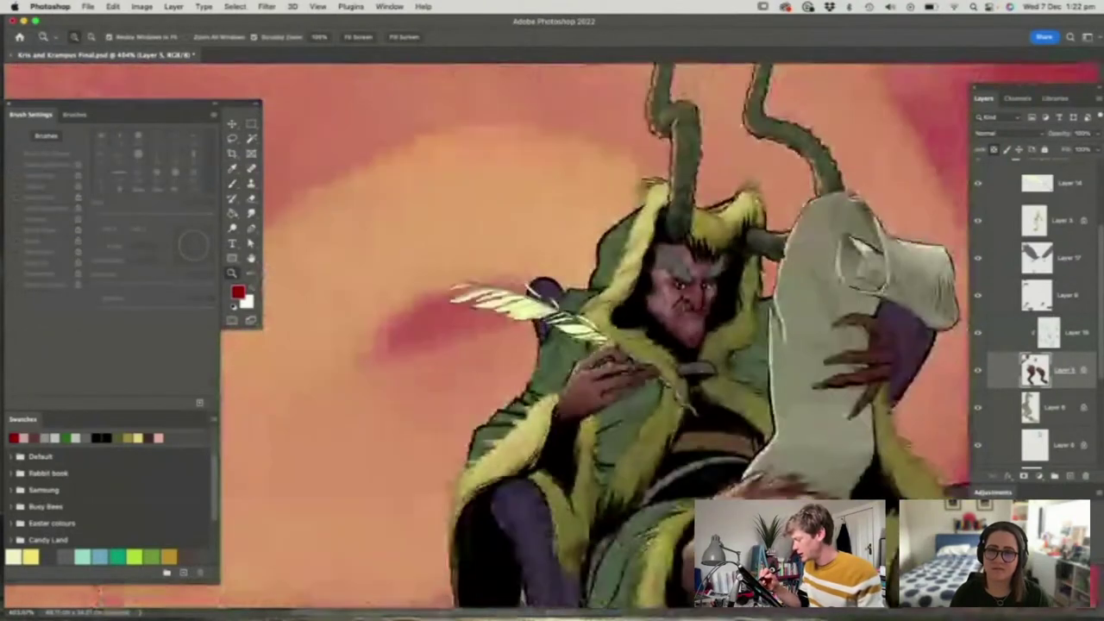
drag(695, 250, 634, 250)
drag(749, 454, 807, 453)
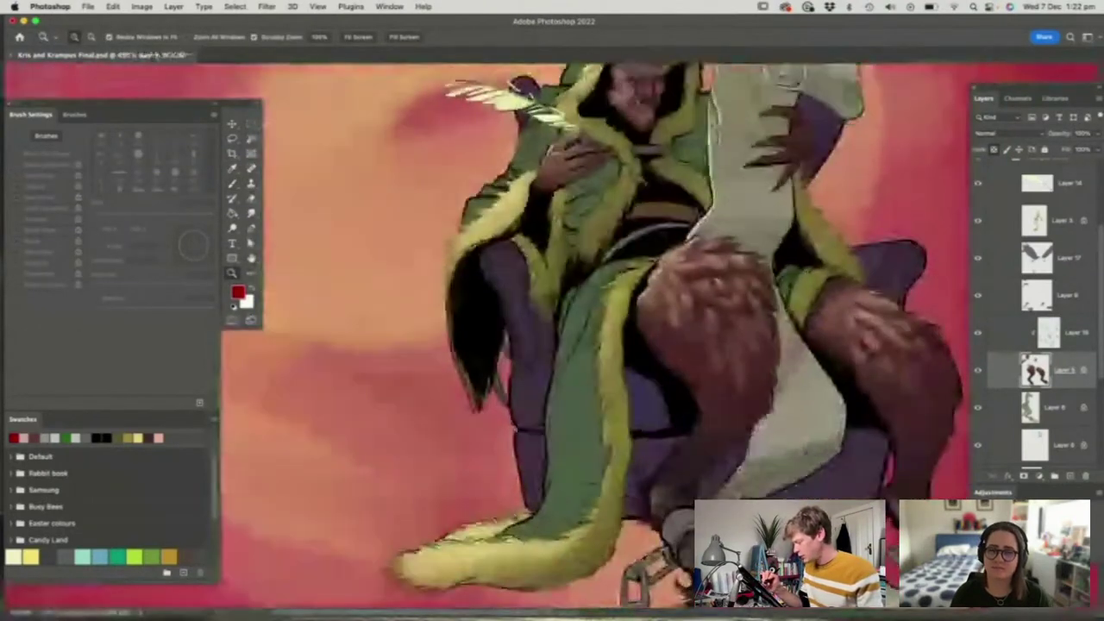
key(b)
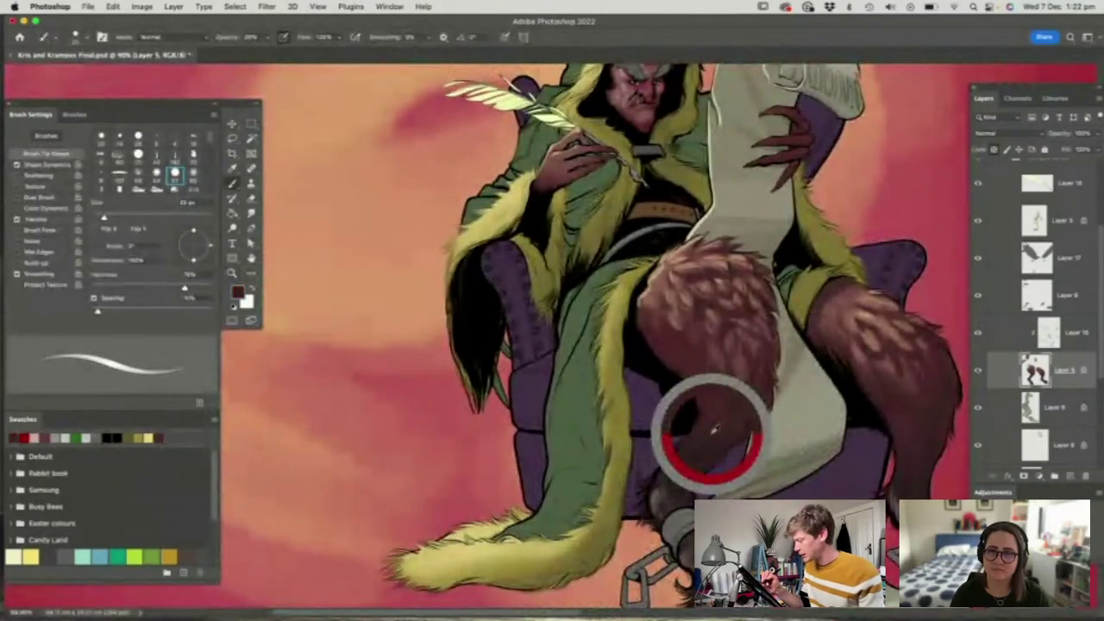
key(z)
drag(702, 427, 648, 427)
drag(664, 290, 794, 290)
key(b)
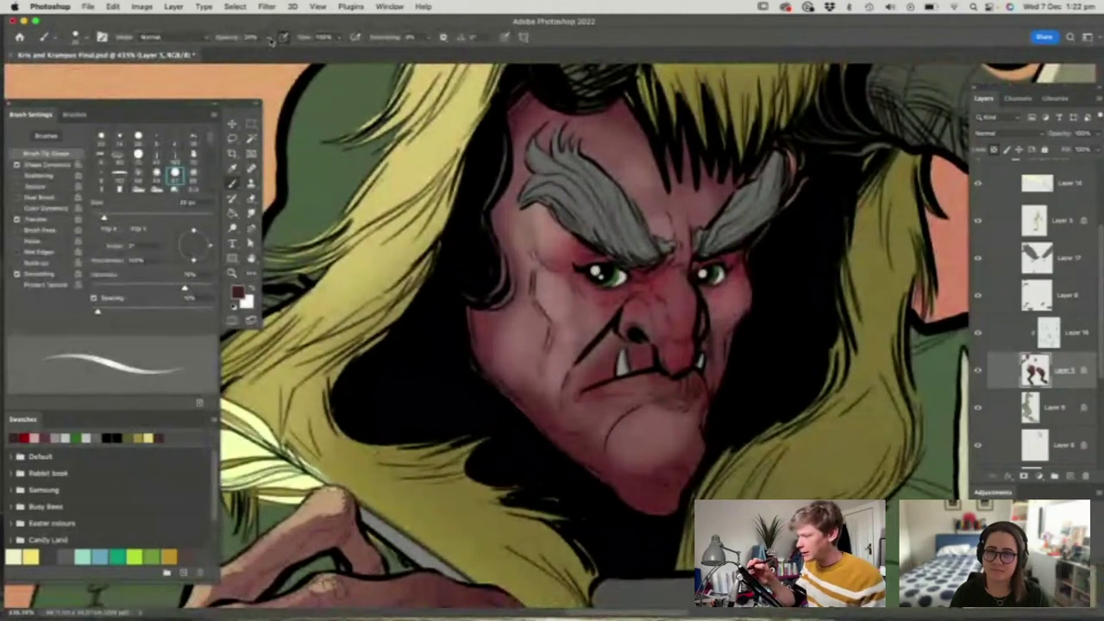
Paint dark brown shadows around the eyes and nose with the brush at 100% opacity and about 15 px
drag(270, 40, 307, 51)
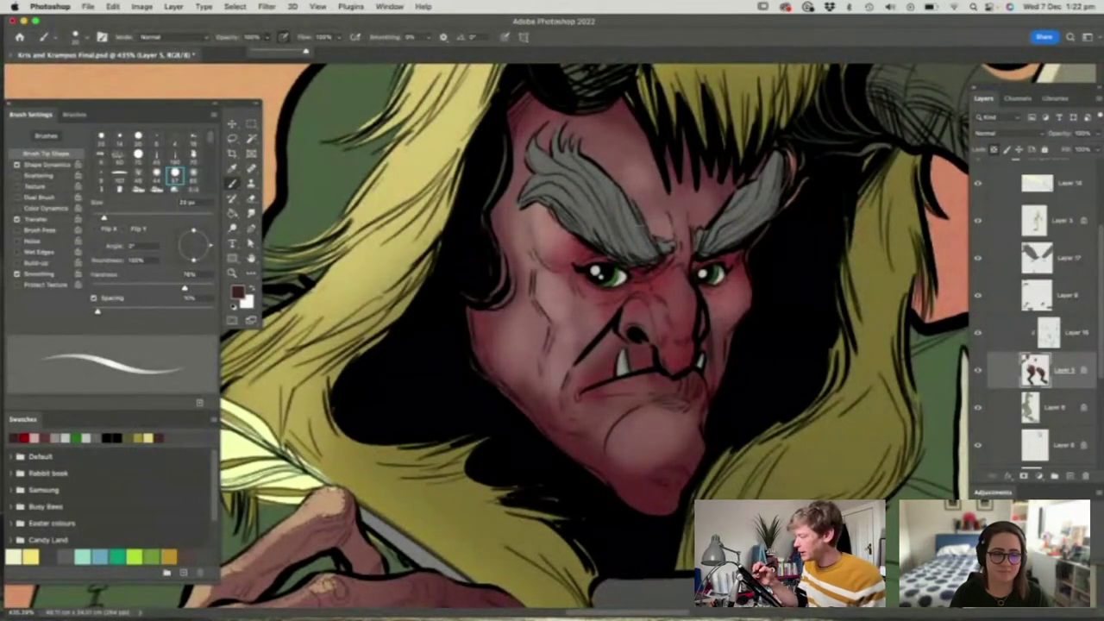
right_click(654, 195)
drag(724, 226, 718, 226)
key(Return)
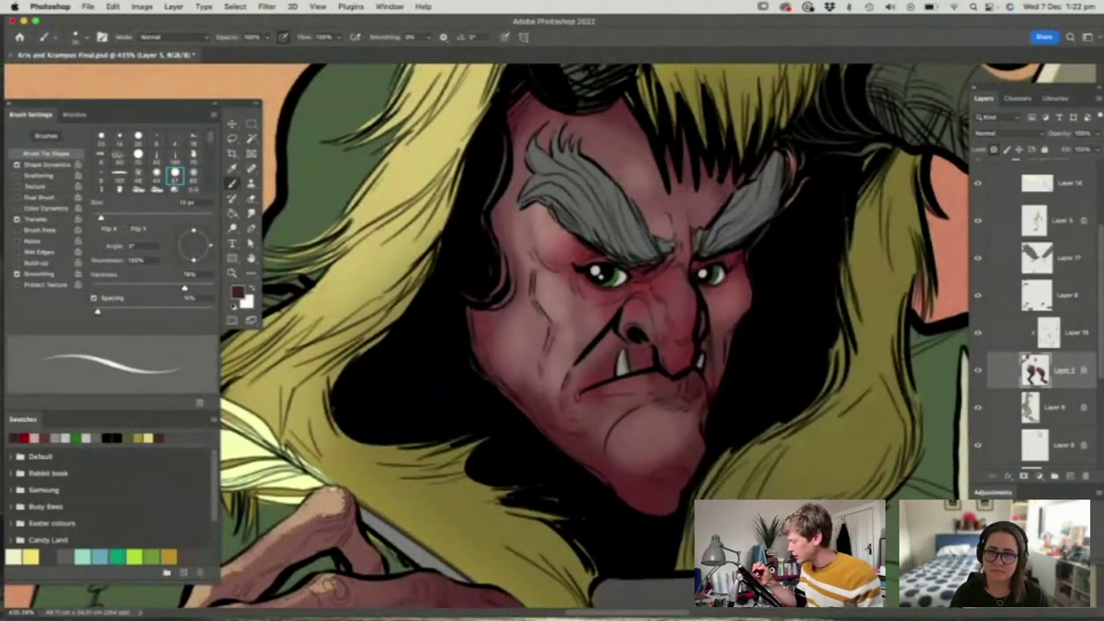
mouse_move(563, 230)
mouse_down()
mouse_move(603, 256)
mouse_move(611, 302)
mouse_move(636, 294)
mouse_move(648, 335)
mouse_move(687, 372)
mouse_up()
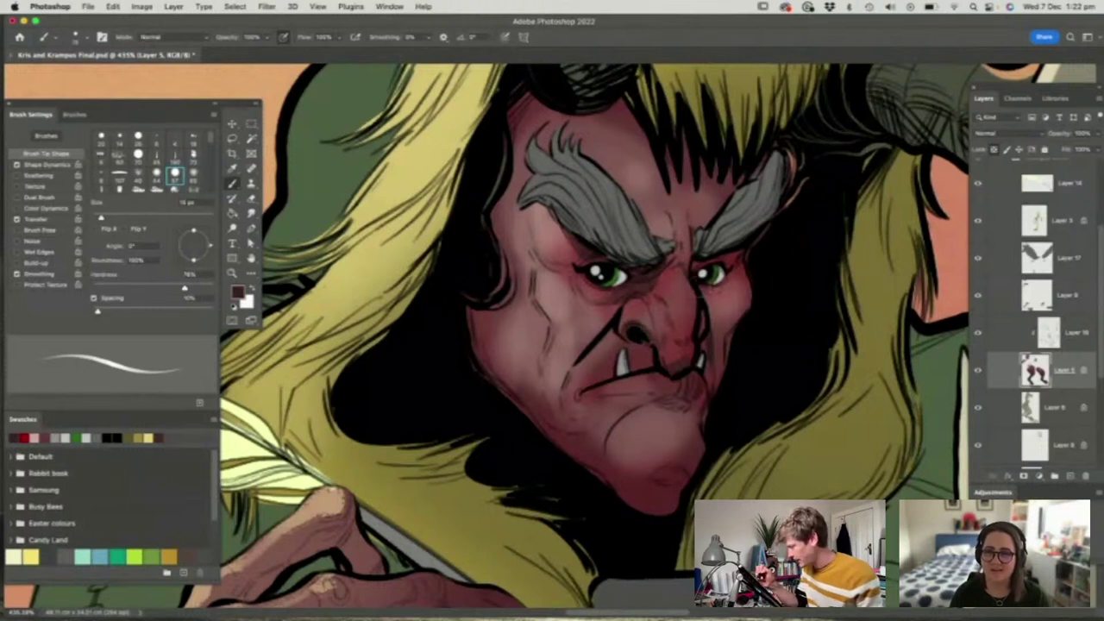
drag(701, 288, 723, 293)
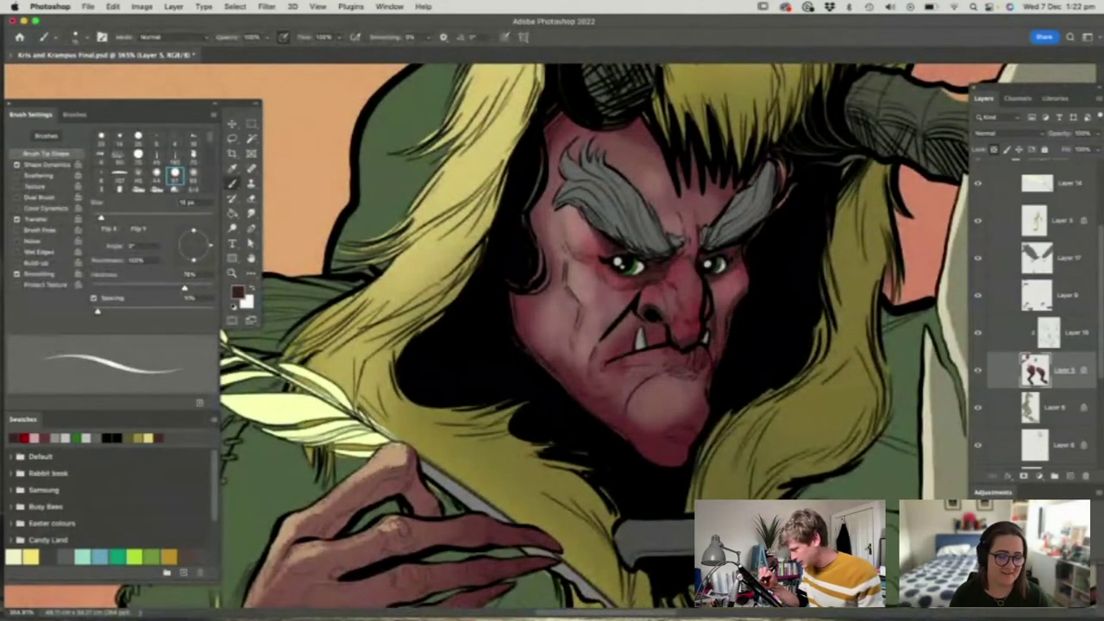
Shade around the mouth, chin and jaw, and shadow the cheekbone crease with a dark red sampled from the jaw
mouse_move(618, 359)
mouse_down()
mouse_move(708, 386)
mouse_move(690, 392)
mouse_move(673, 442)
mouse_up()
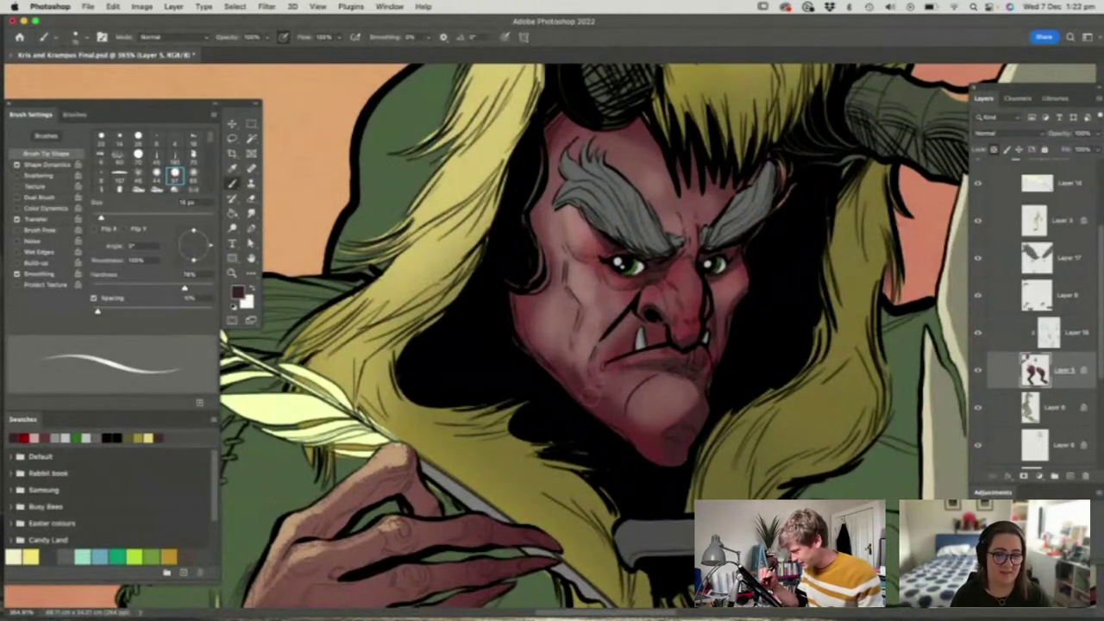
drag(599, 361, 595, 378)
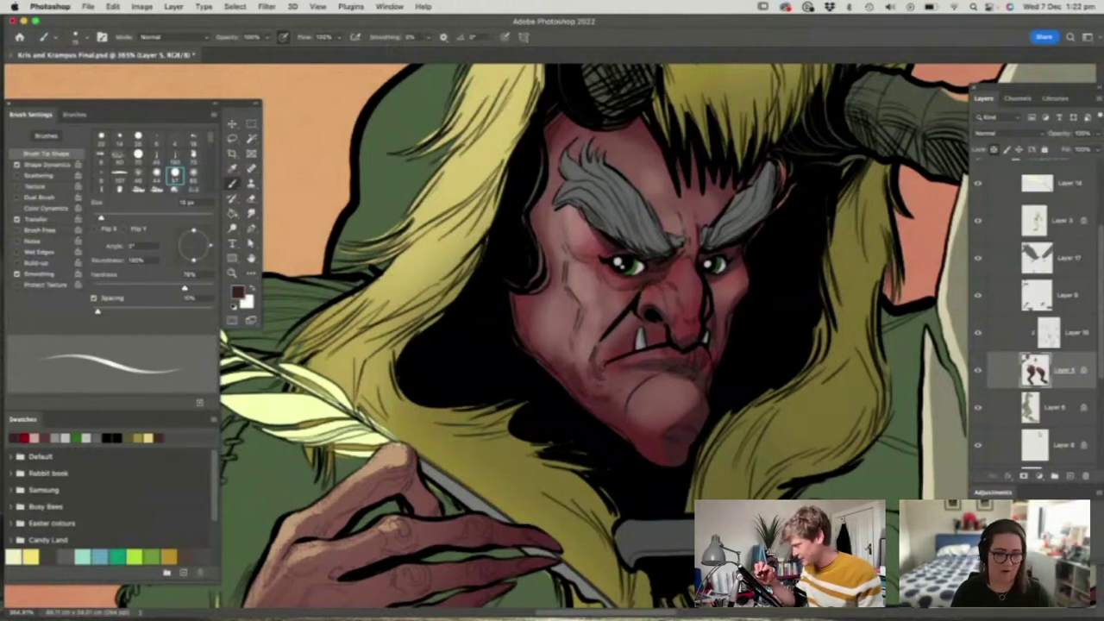
alt+click(650, 434)
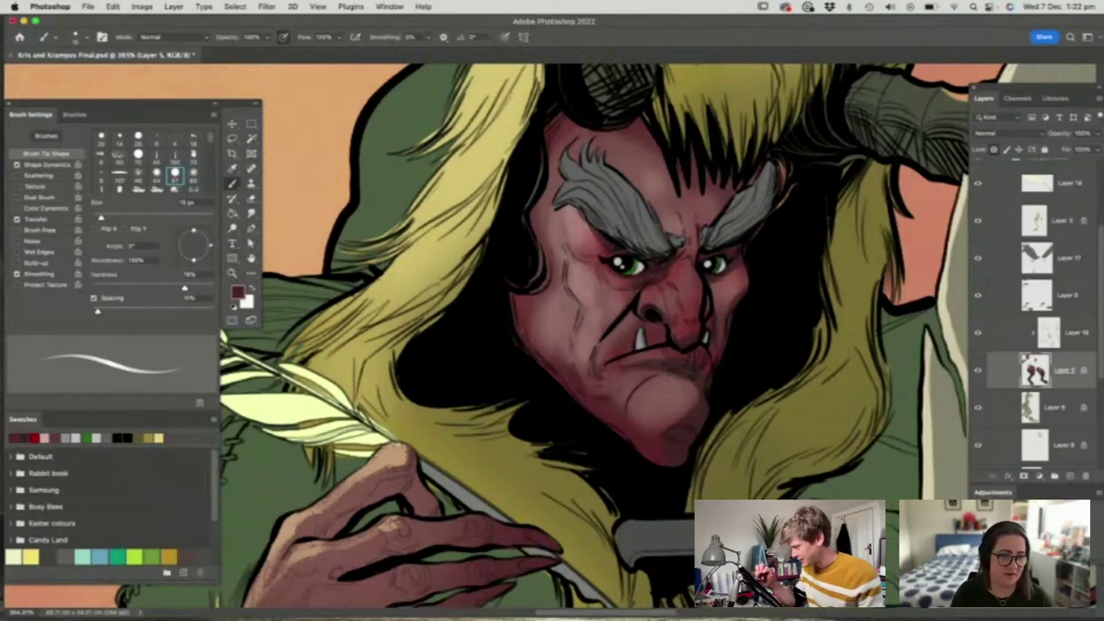
drag(564, 286, 570, 359)
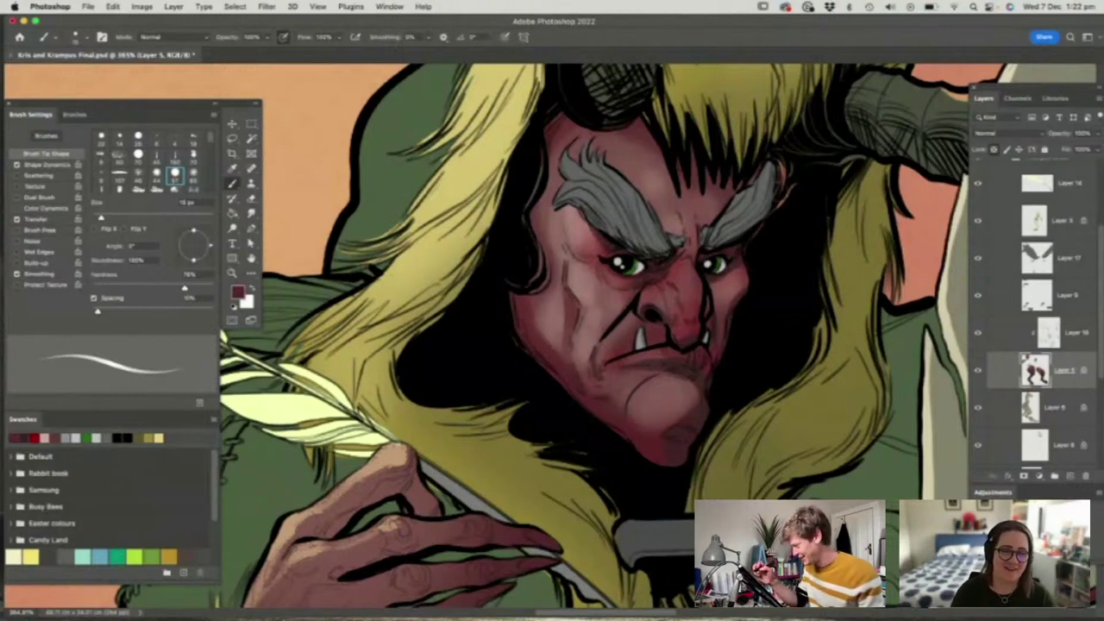
Shade the side of the face beside the eye, and pick a lighter pink based on the forehead's skin tone
drag(558, 213, 567, 251)
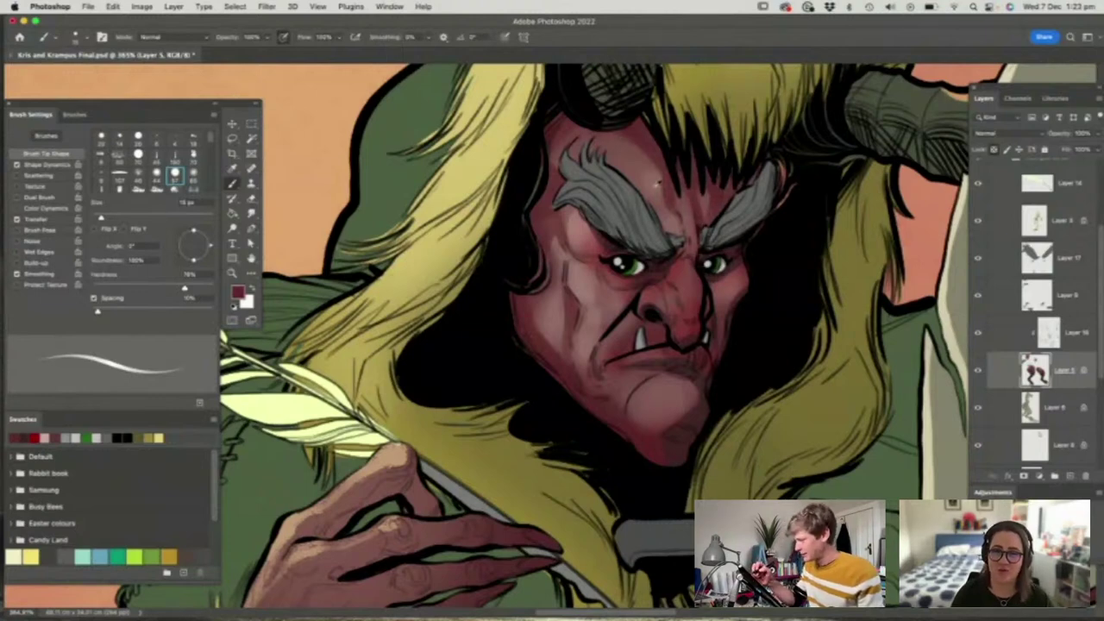
alt+click(657, 183)
key(n)
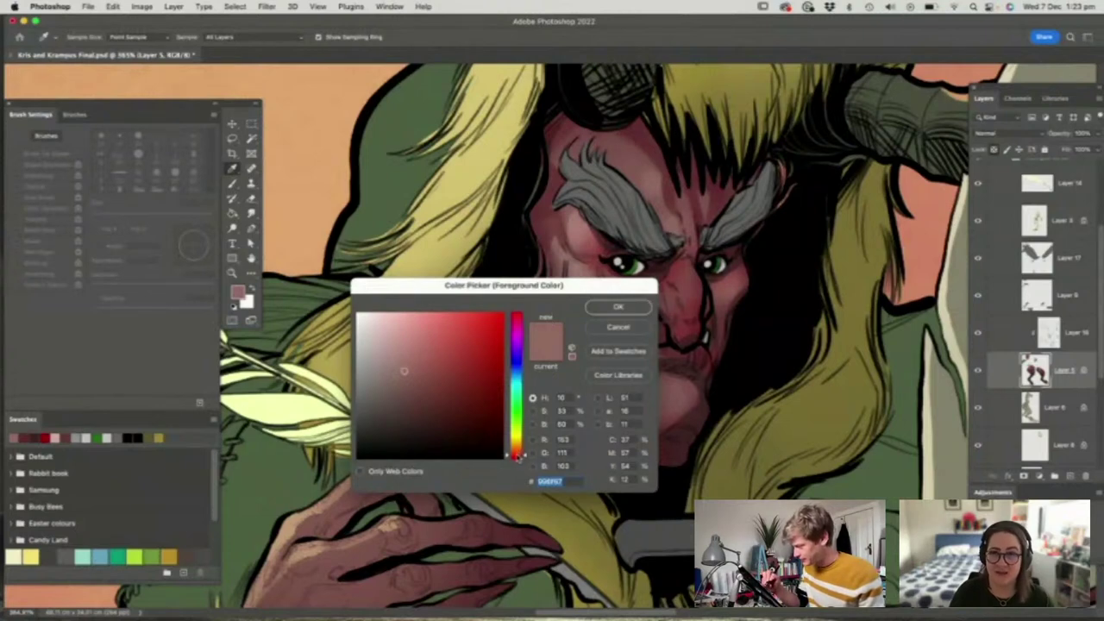
click(404, 336)
click(628, 306)
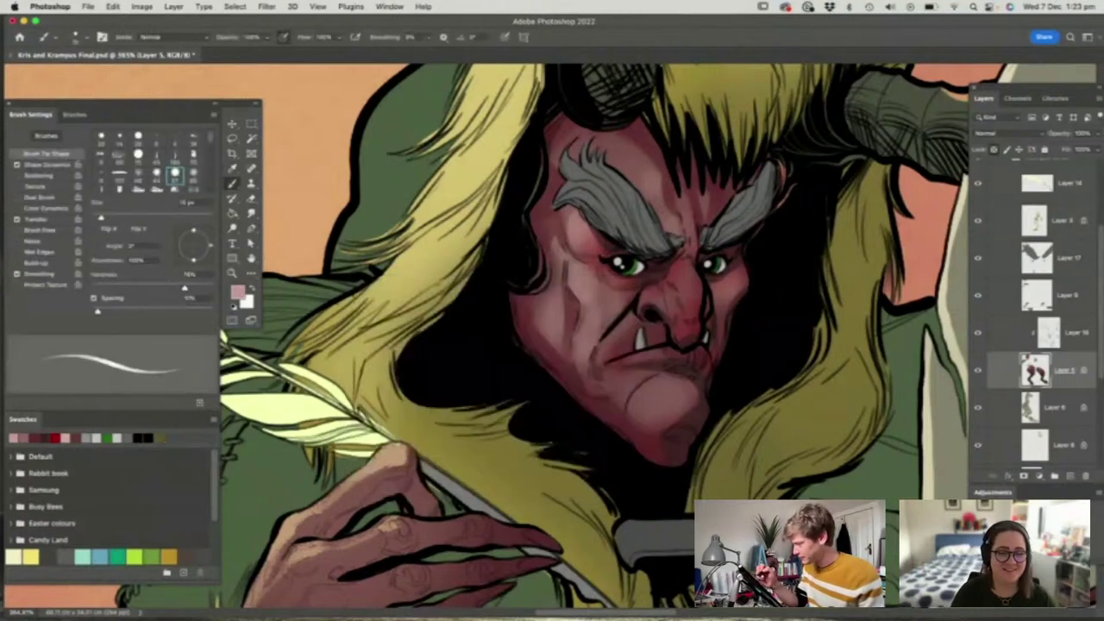
Paint hard pink highlights on the upper eyelid, nose bridge and tip, nostril, upper lip and cheek
mouse_move(570, 234)
mouse_down()
mouse_move(619, 281)
mouse_move(658, 286)
mouse_move(671, 325)
mouse_up()
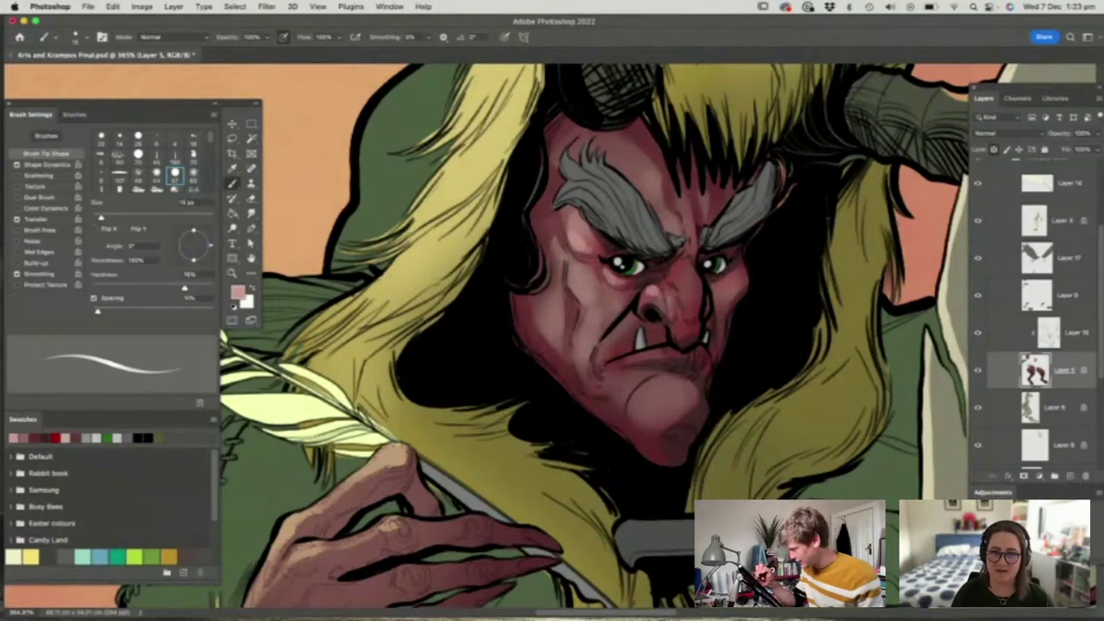
mouse_move(676, 279)
mouse_down()
mouse_move(687, 310)
mouse_move(686, 261)
mouse_up()
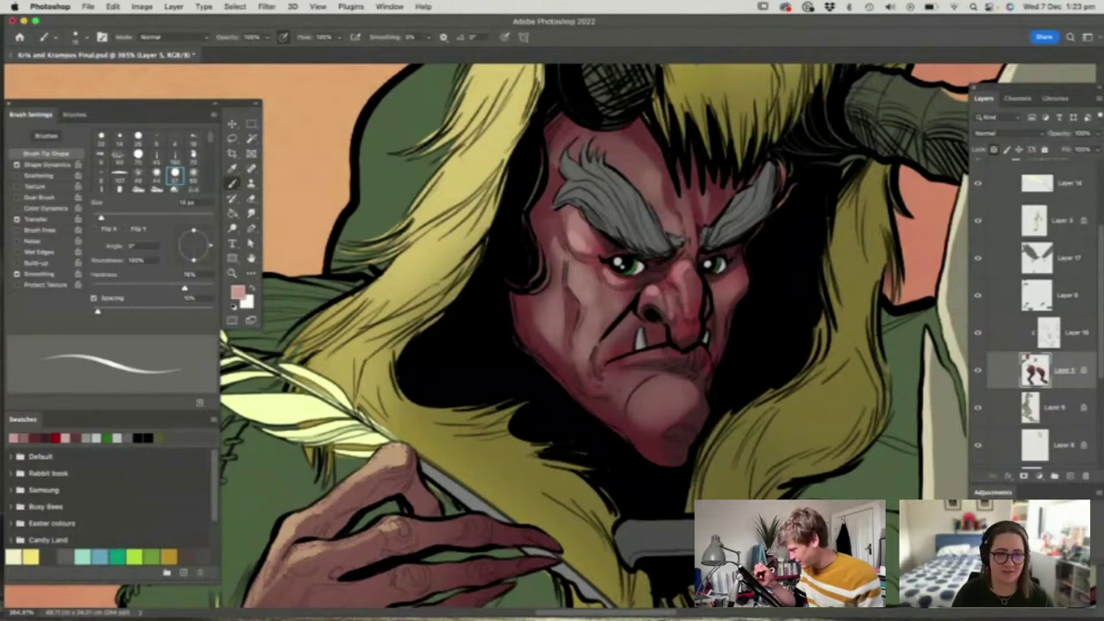
drag(687, 316, 678, 332)
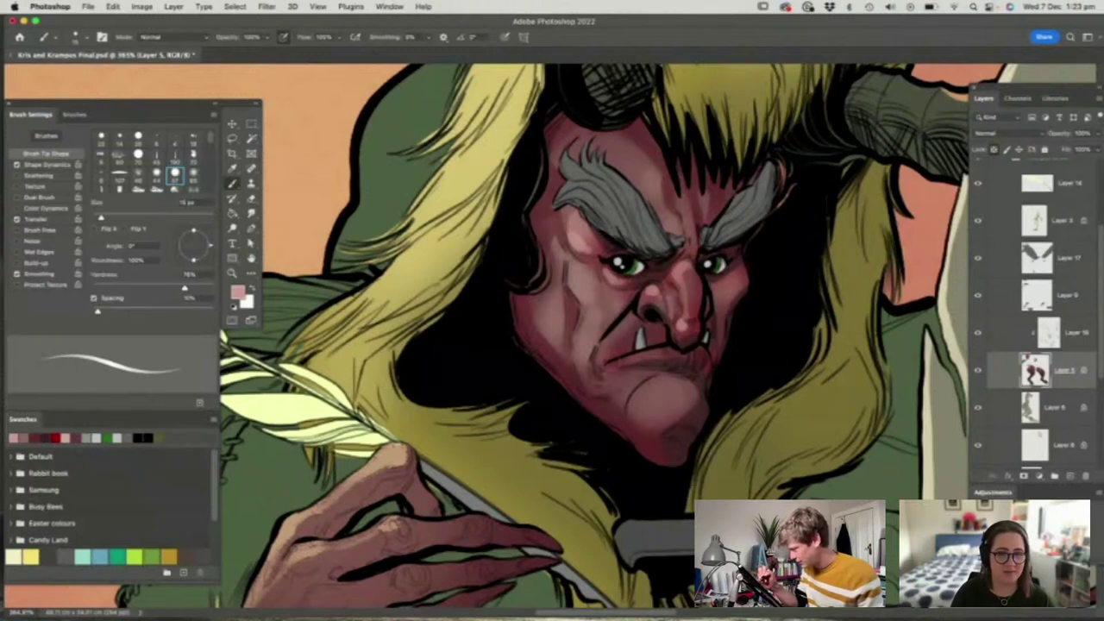
drag(617, 359, 647, 352)
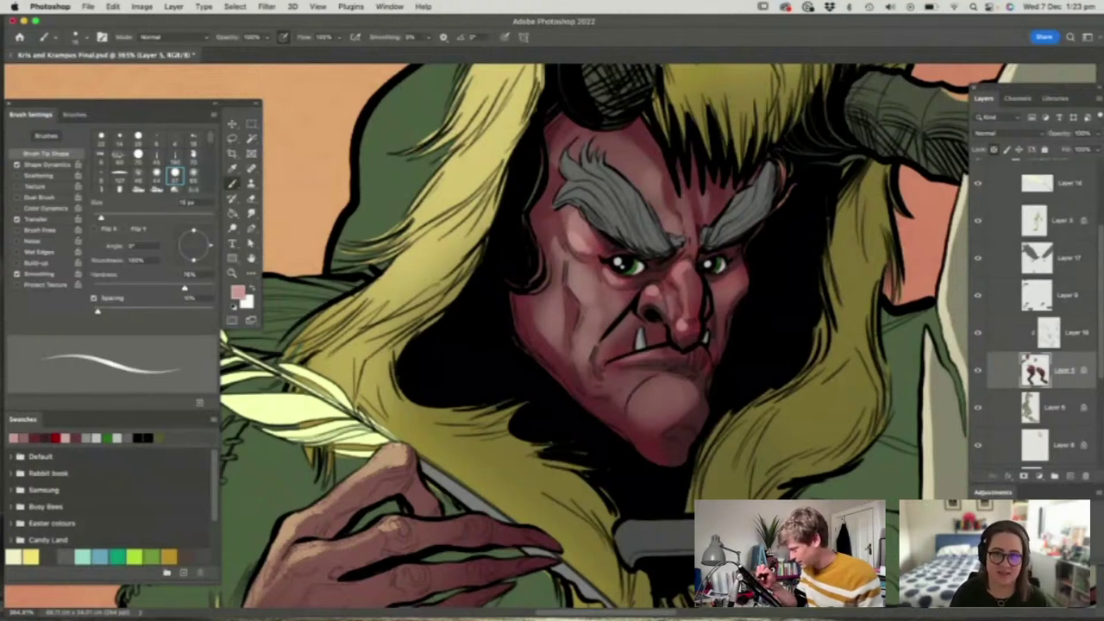
drag(585, 273, 597, 305)
key(z)
drag(707, 234, 614, 237)
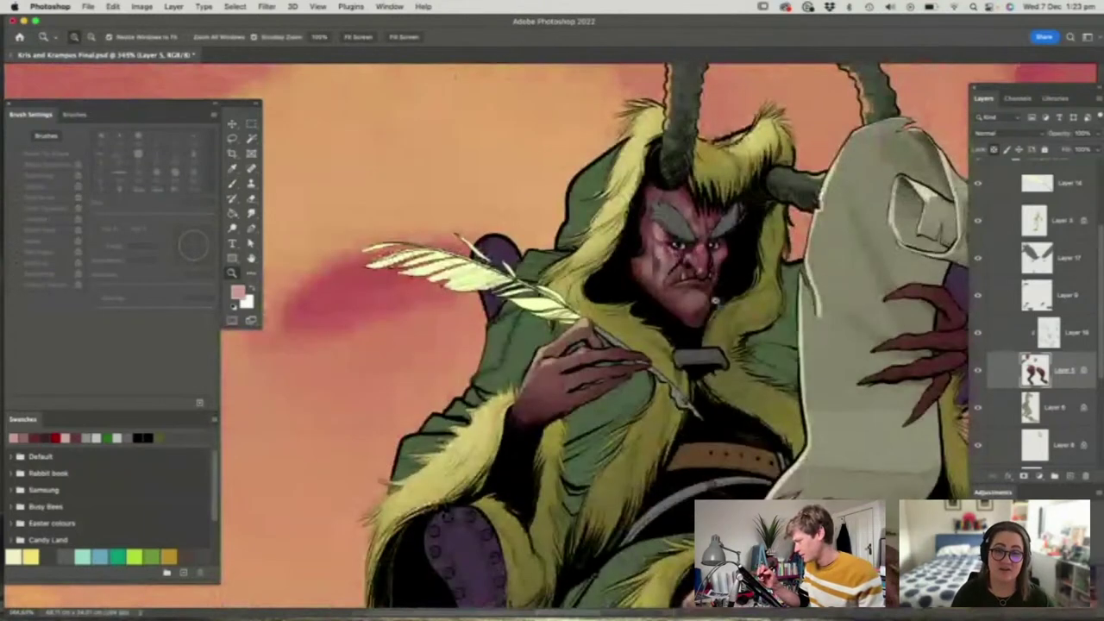
mouse_move(690, 302)
mouse_down()
mouse_move(729, 296)
mouse_move(702, 285)
mouse_up()
key(b)
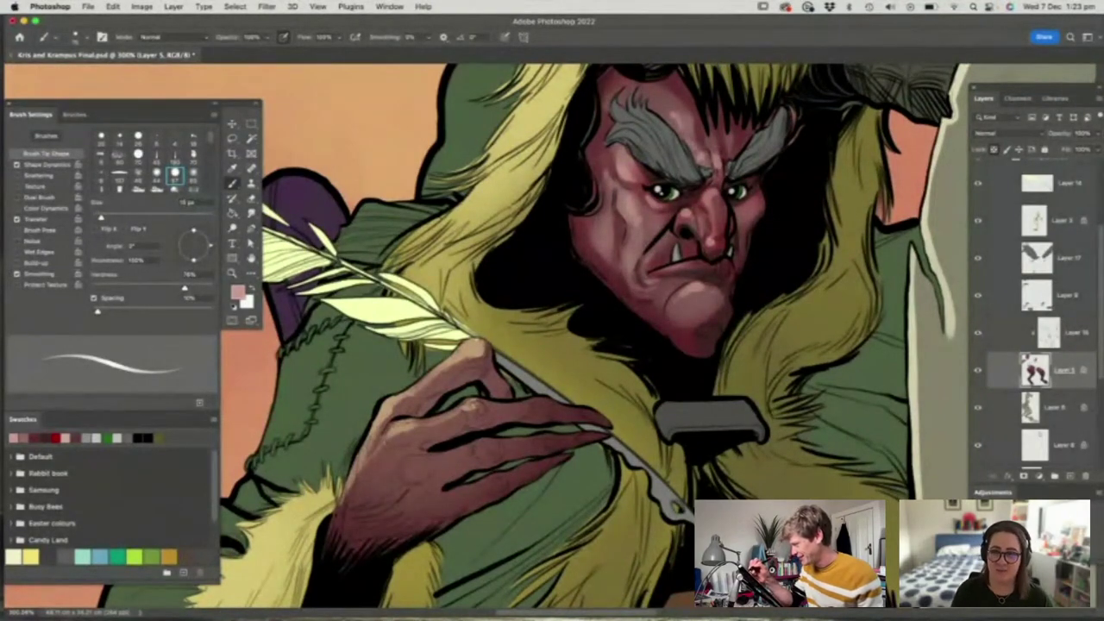
Switch to a softer round brush preset and lower its opacity to 42%
key(z)
drag(727, 204, 757, 206)
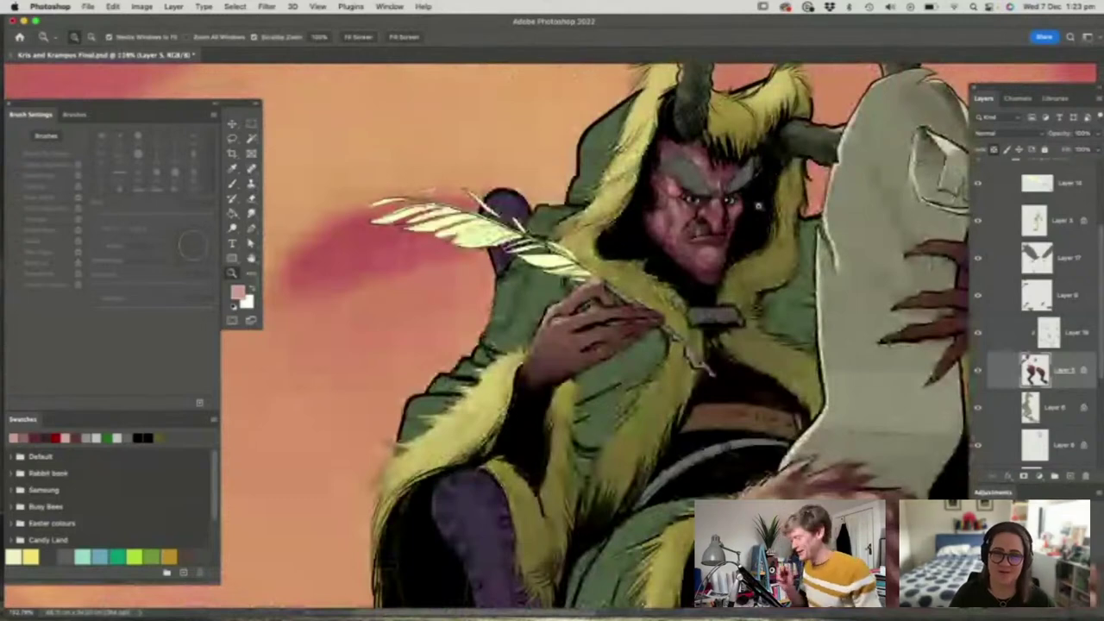
mouse_move(718, 227)
mouse_down()
mouse_move(680, 247)
mouse_move(703, 243)
mouse_move(675, 237)
mouse_move(698, 249)
mouse_up()
key(b)
right_click(571, 276)
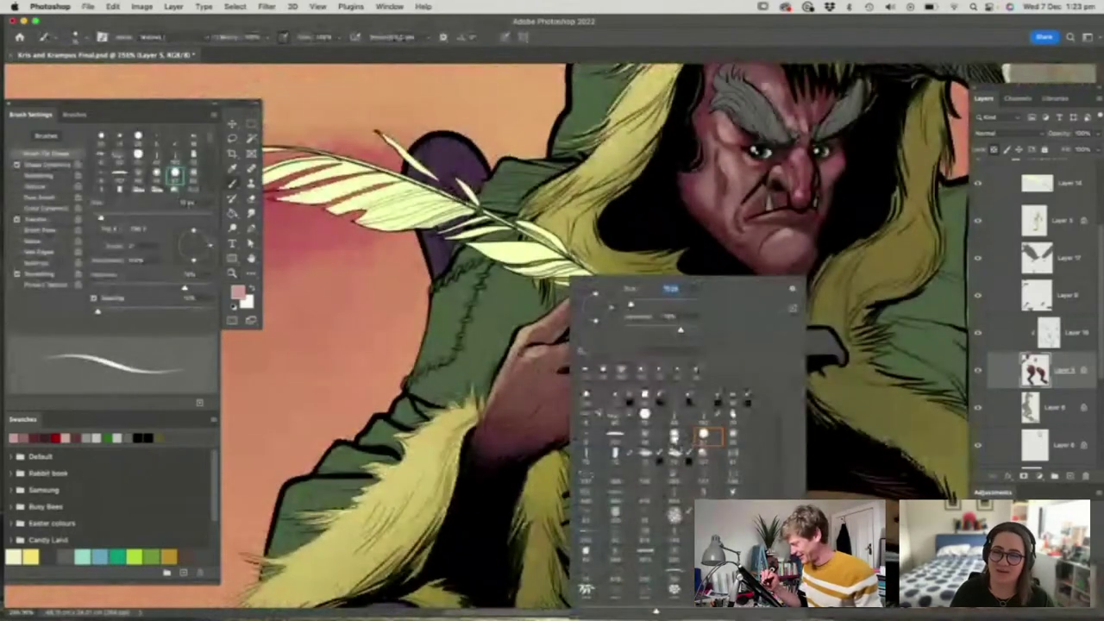
click(674, 439)
click(706, 249)
click(267, 37)
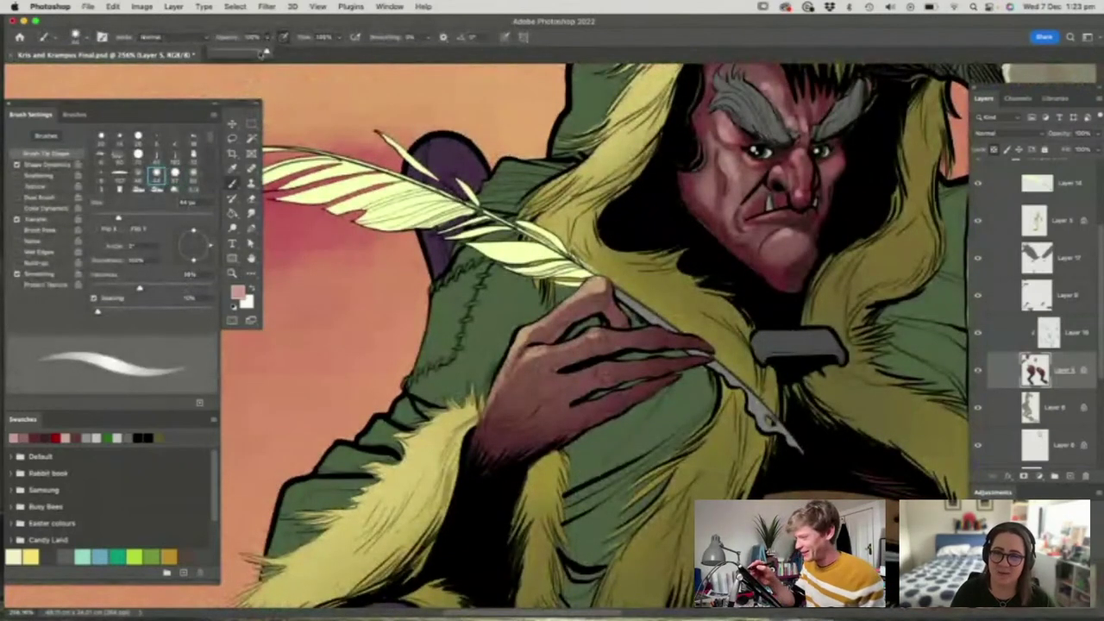
drag(265, 53, 240, 53)
Change the foreground colour to a strongly saturated deep red
click(238, 292)
click(518, 323)
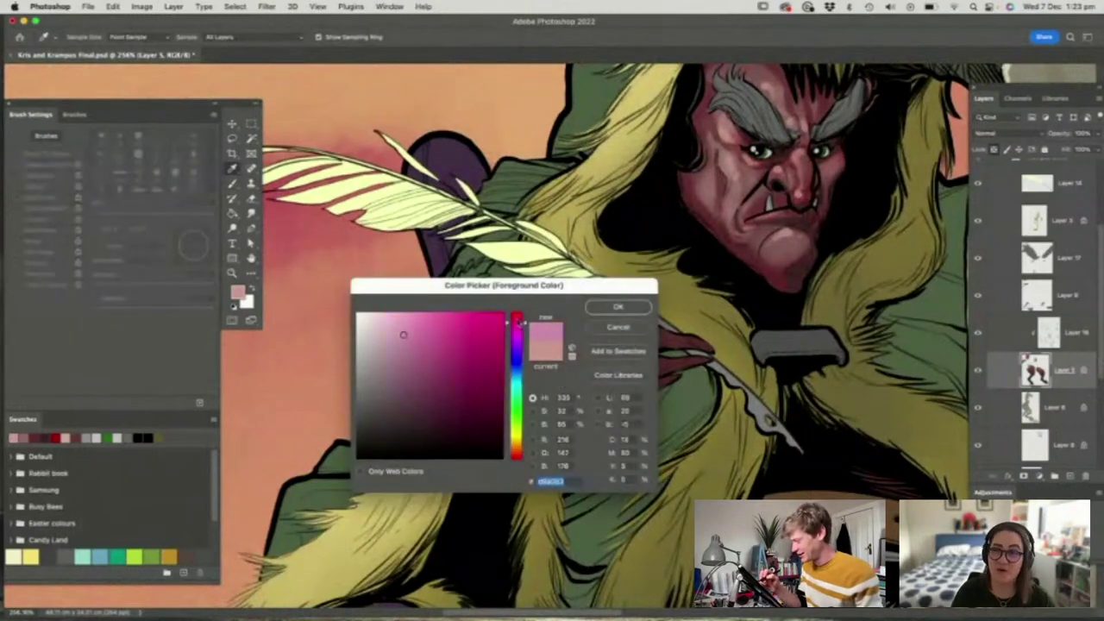
drag(518, 323, 516, 314)
click(496, 344)
click(618, 307)
Enlarge the soft brush, reduce its opacity to 17%, and tint the fingers and knuckles of the quill hand red
right_click(611, 285)
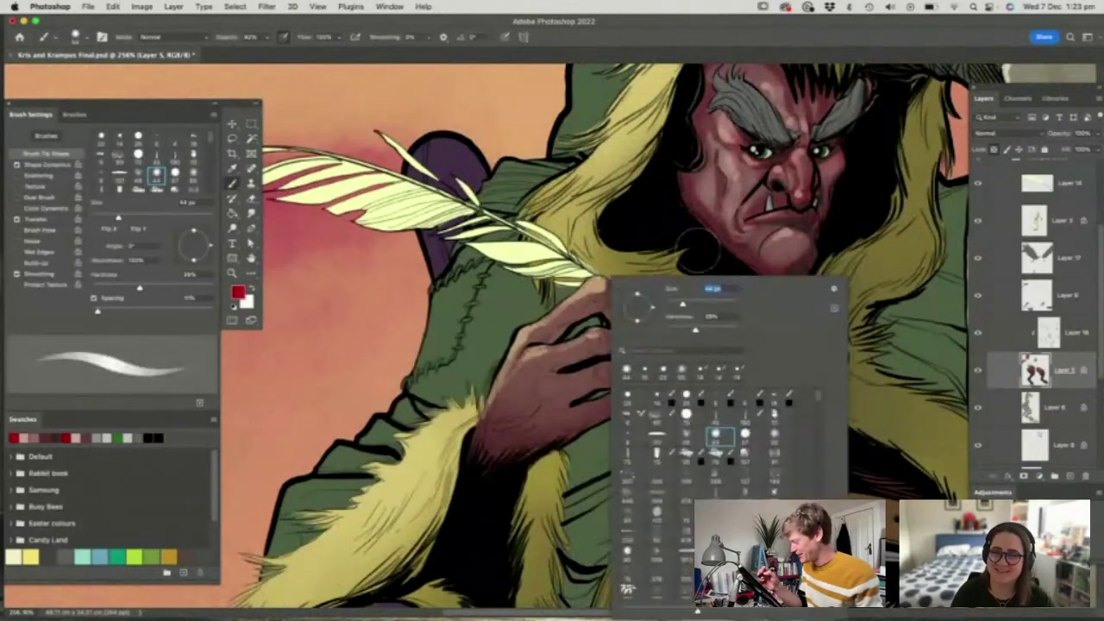
click(699, 304)
key(Return)
drag(604, 283, 587, 314)
key(super+z)
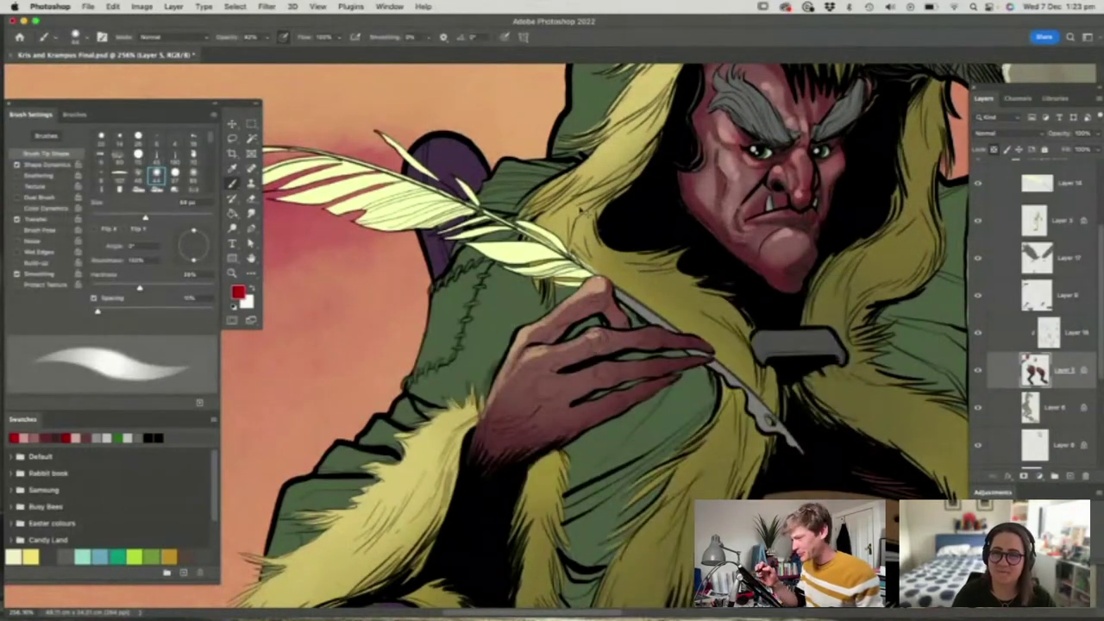
click(267, 38)
drag(266, 53, 253, 53)
click(614, 321)
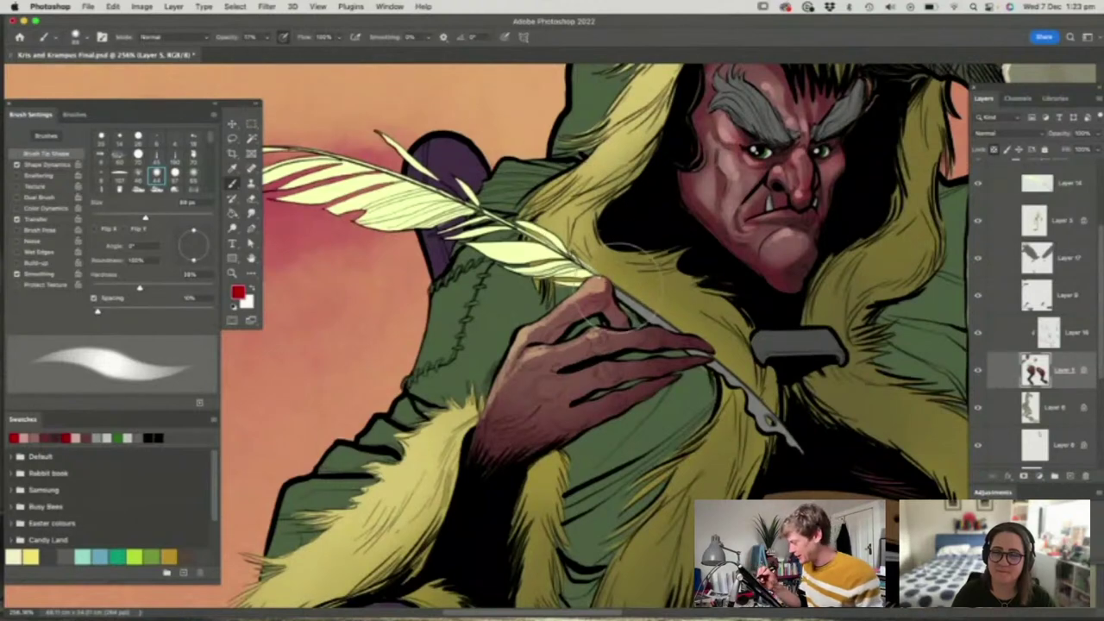
mouse_move(621, 287)
mouse_down()
mouse_move(607, 352)
mouse_move(503, 453)
mouse_move(617, 362)
mouse_move(538, 394)
mouse_move(552, 389)
mouse_up()
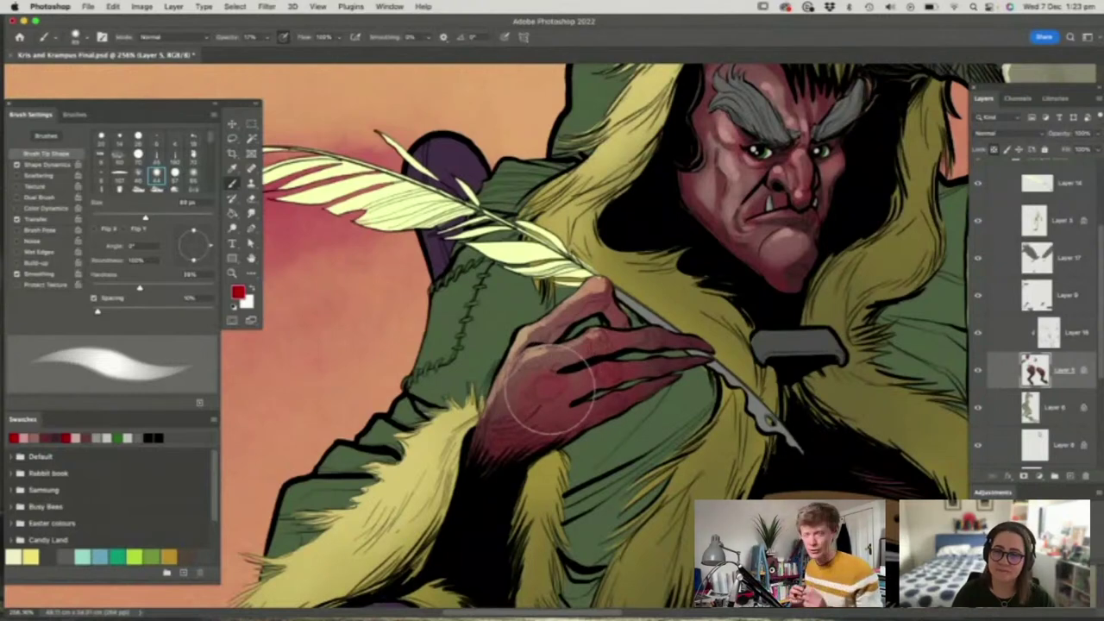
Tint the hand holding the scroll with the same soft red
key(z)
drag(603, 295, 552, 297)
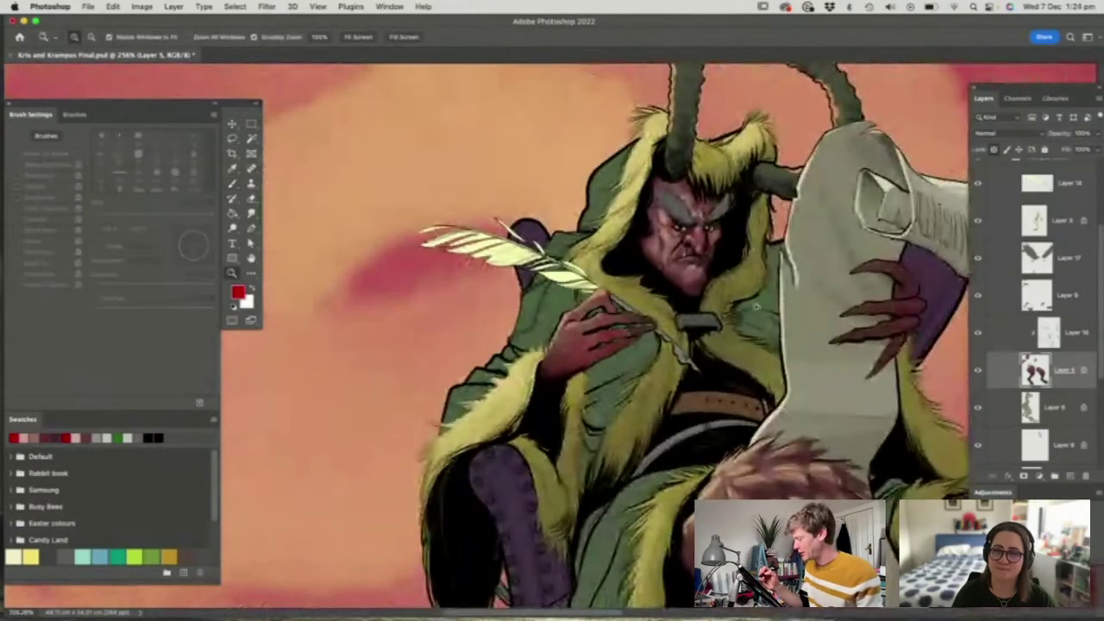
drag(645, 305, 597, 293)
drag(752, 306, 799, 281)
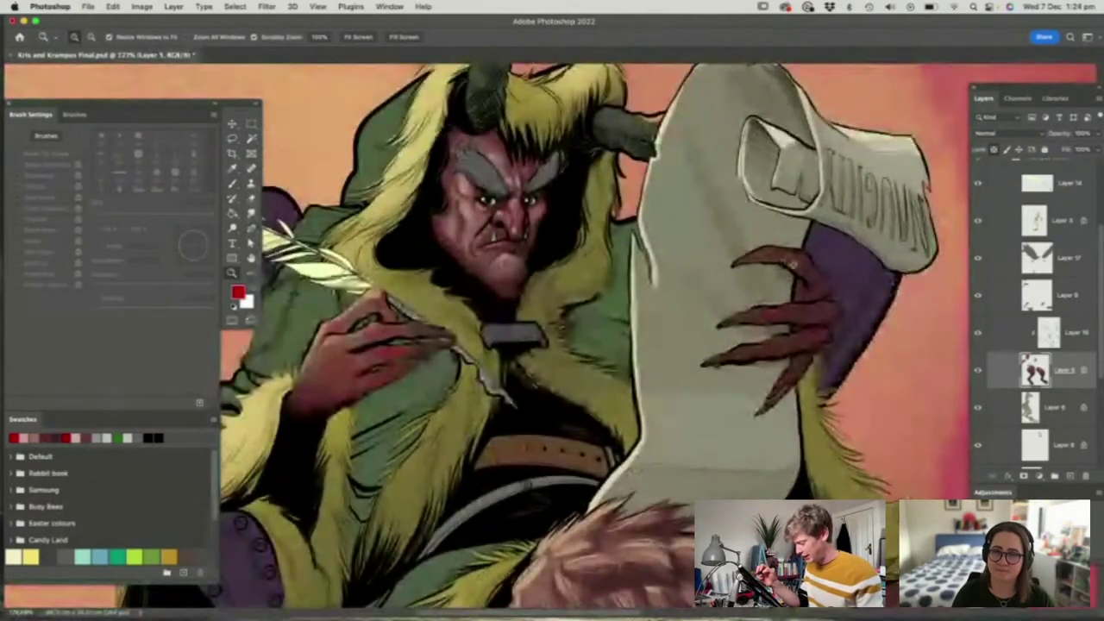
key(b)
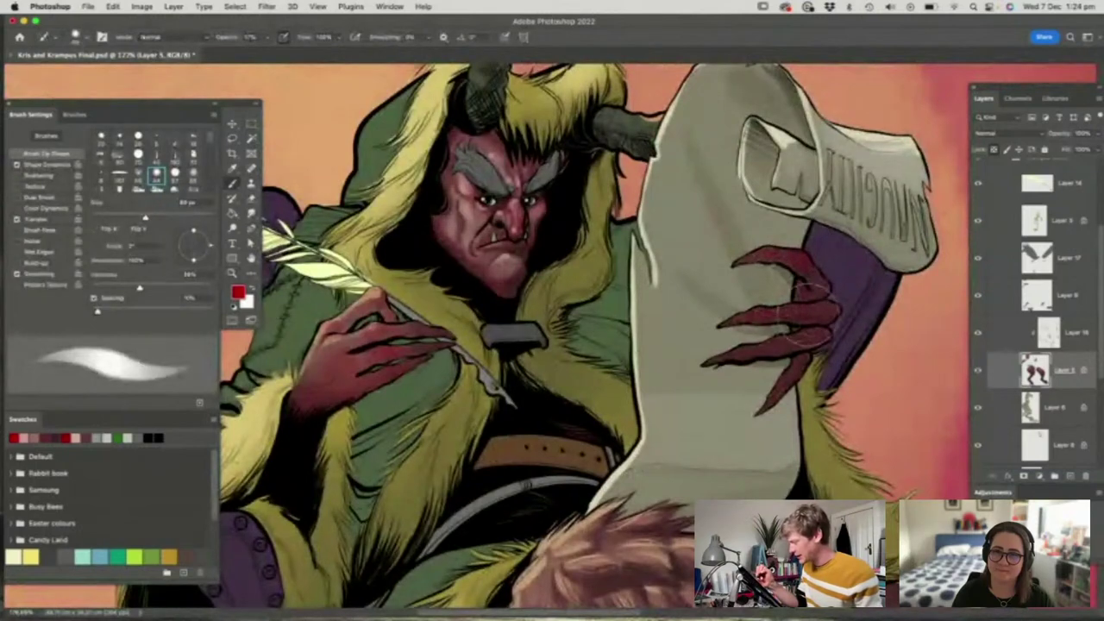
Shrink the brush to about 15 px and pick a light pink based on the red sampled from the quill hand
key(z)
drag(509, 312, 464, 307)
drag(369, 302, 453, 317)
key(b)
right_click(443, 354)
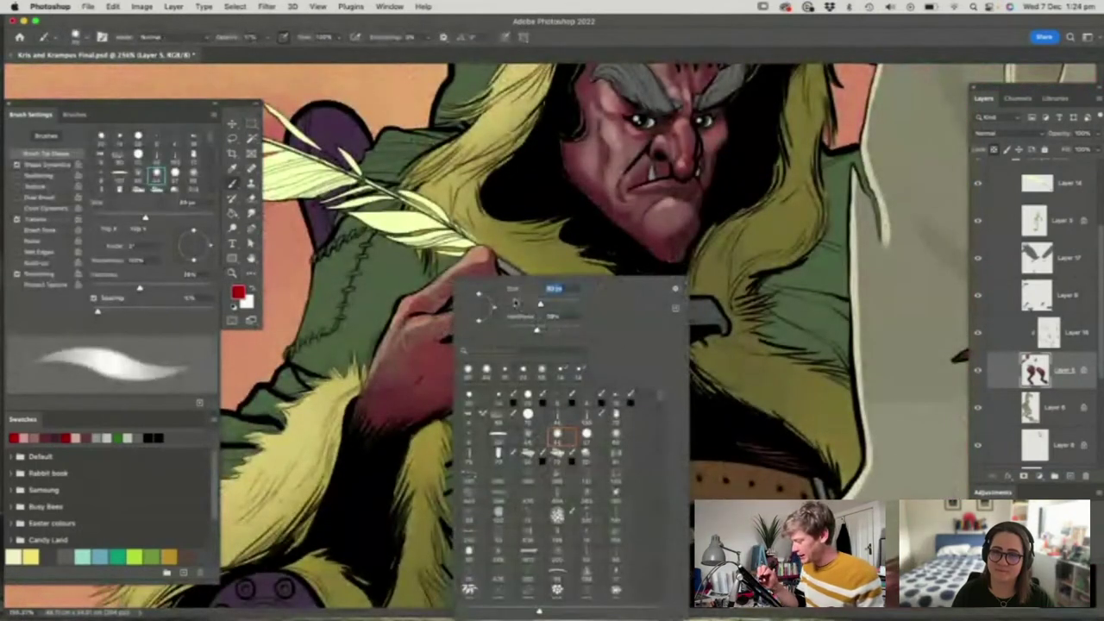
drag(517, 304, 478, 303)
key(Return)
alt+click(427, 353)
key(n)
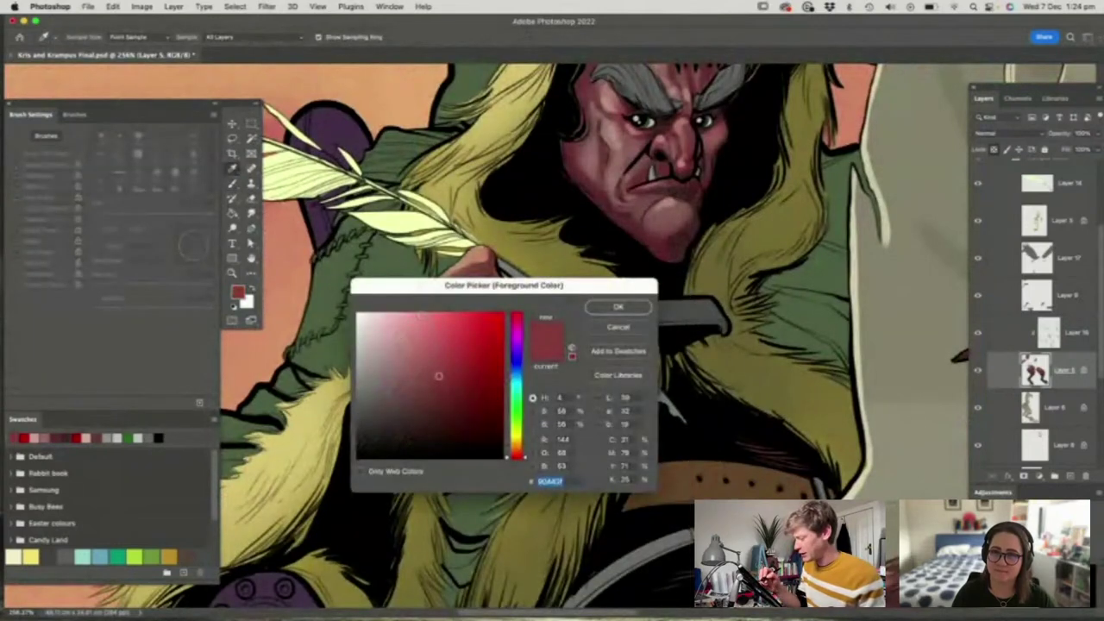
click(420, 315)
click(644, 310)
Paint light pink highlights on the quill hand's knuckles, fingers and thumb with a 12 px brush at 100% opacity
key(z)
drag(604, 321, 544, 321)
drag(432, 321, 509, 320)
key(b)
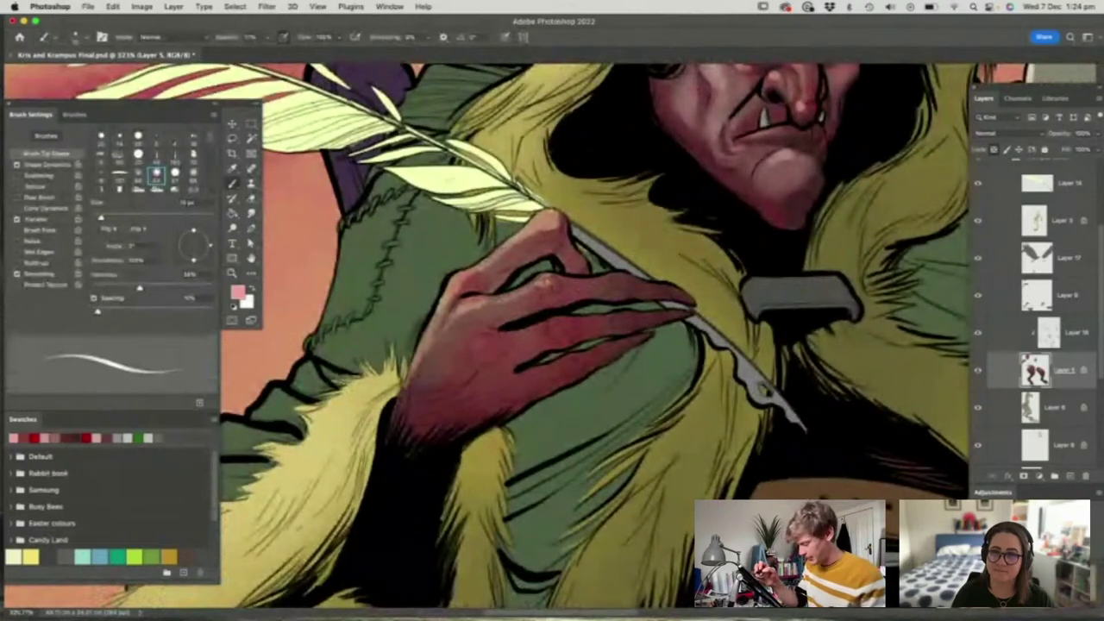
right_click(553, 293)
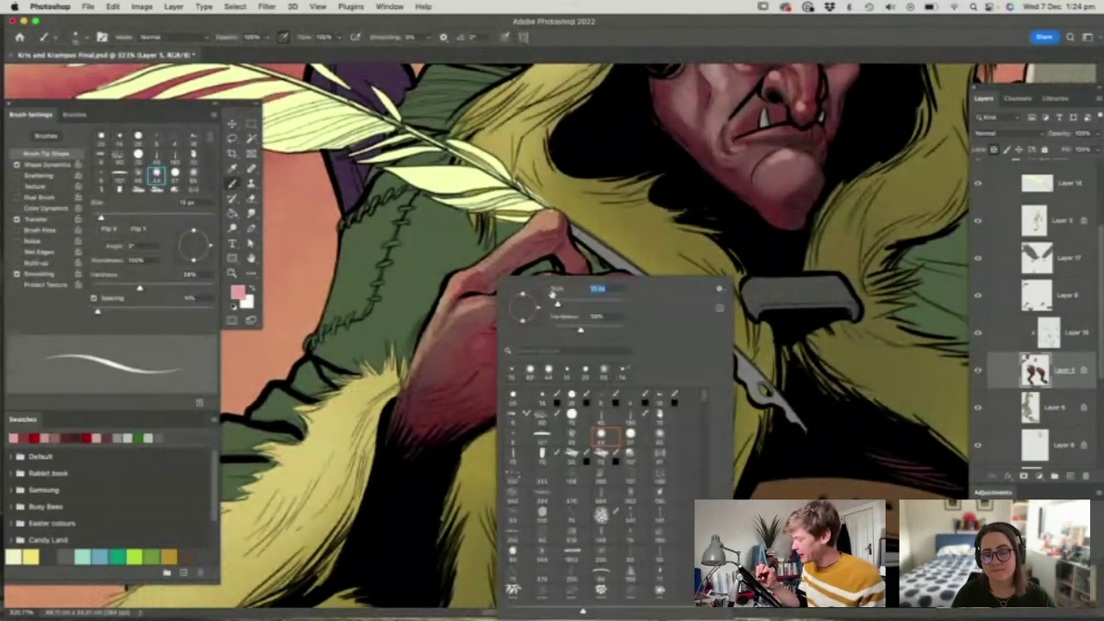
drag(558, 303, 555, 304)
key(Return)
drag(460, 307, 489, 301)
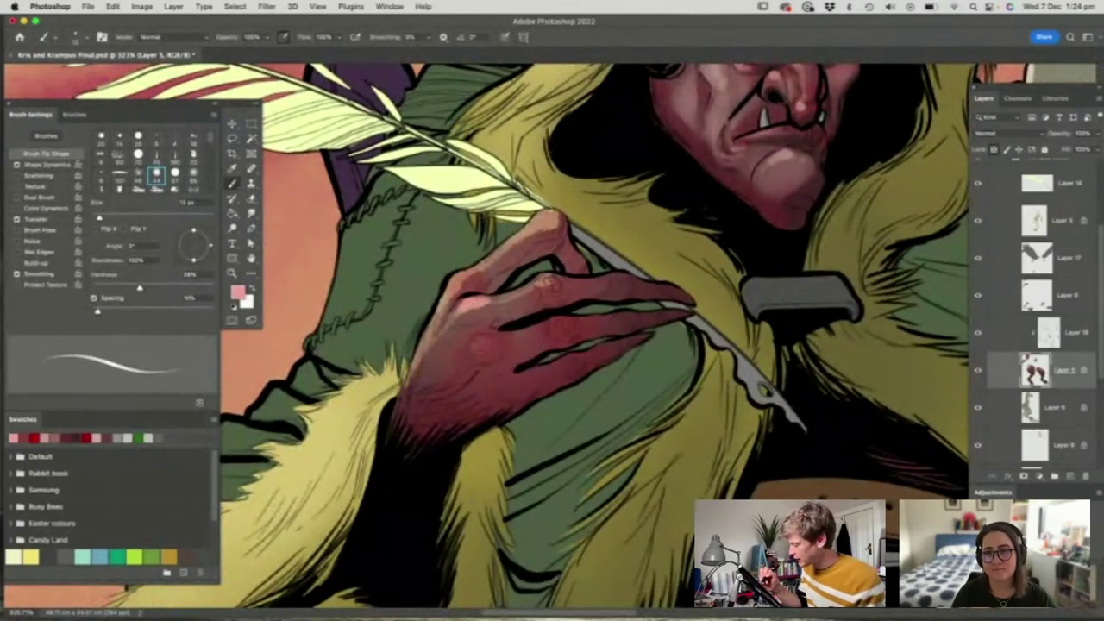
drag(477, 344, 561, 320)
drag(549, 281, 611, 278)
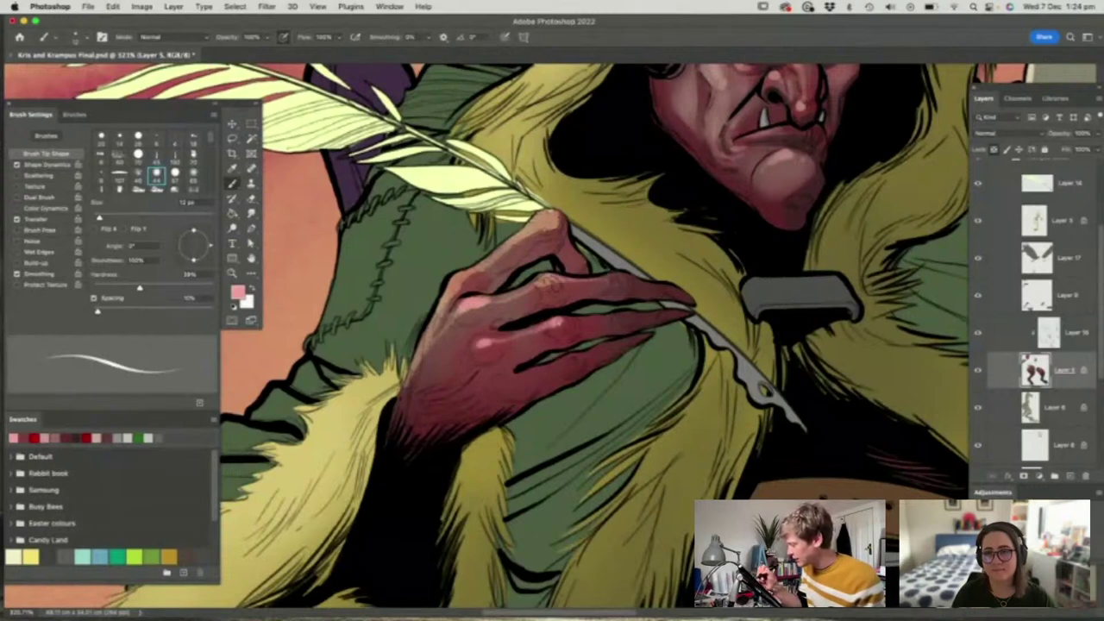
drag(568, 243, 586, 269)
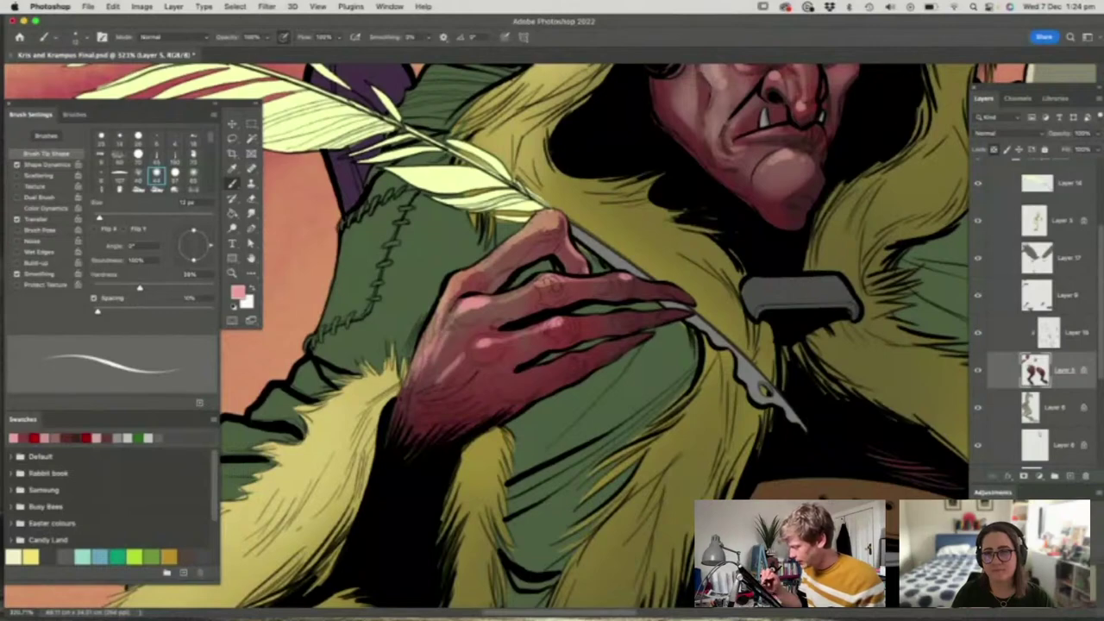
Examine the shaded face and hands against the whole figure, both from afar and up close
key(z)
drag(610, 228, 474, 228)
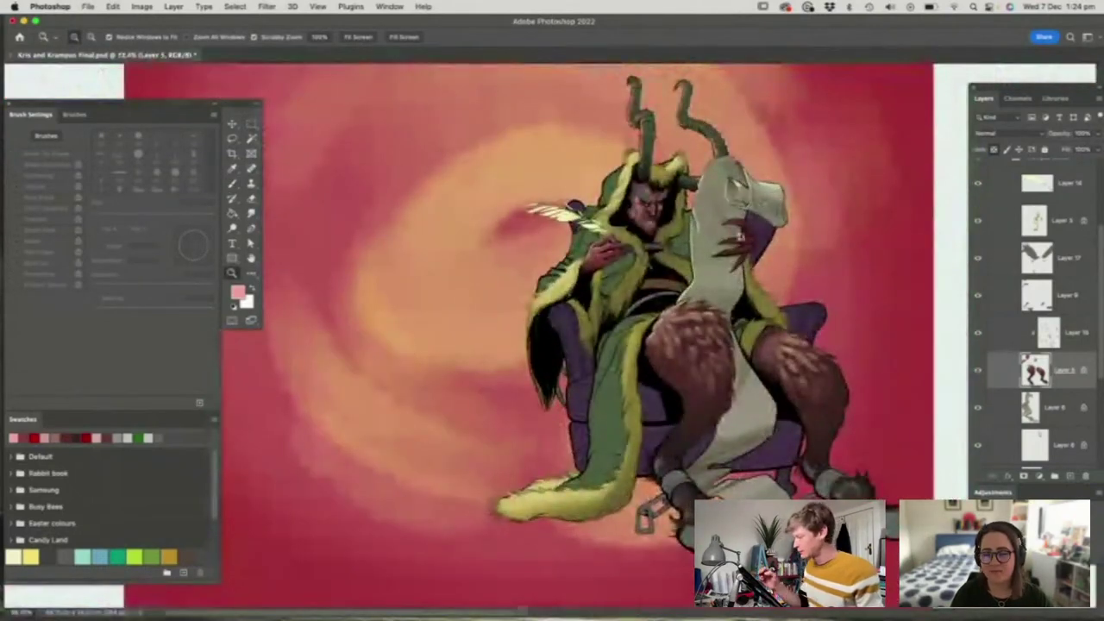
drag(718, 226, 779, 226)
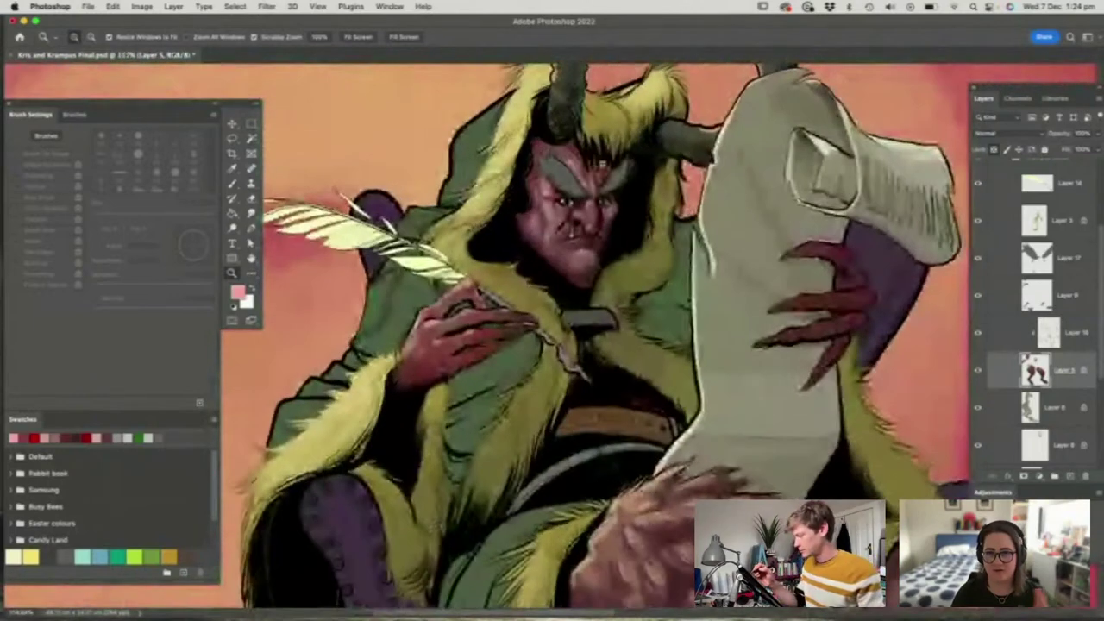
drag(578, 158, 642, 205)
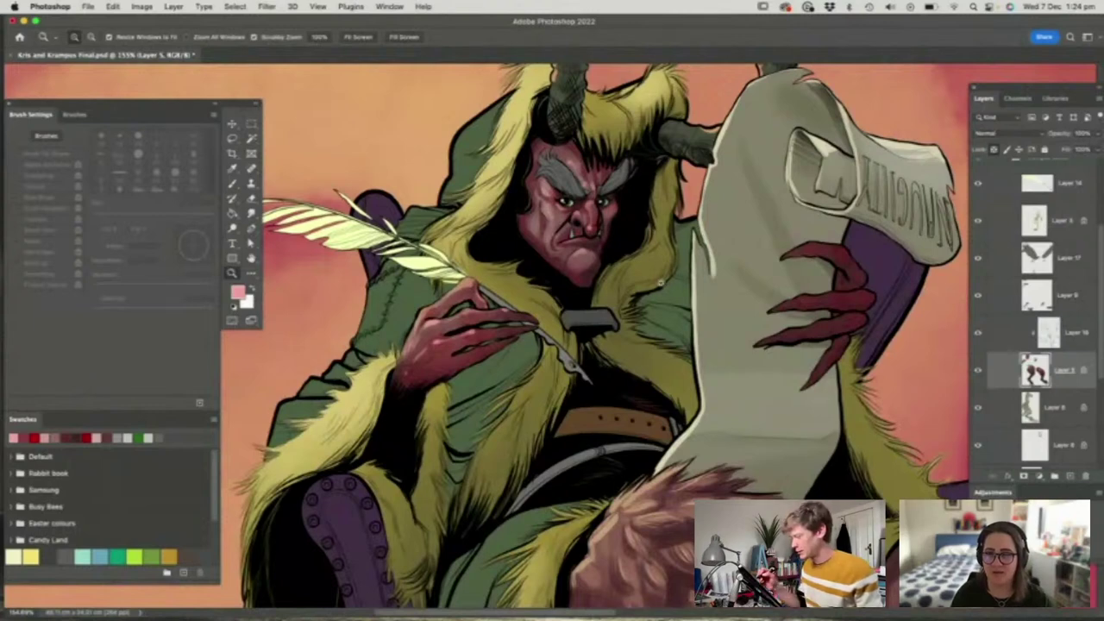
drag(662, 283, 653, 285)
scroll(654, 286, down, 3)
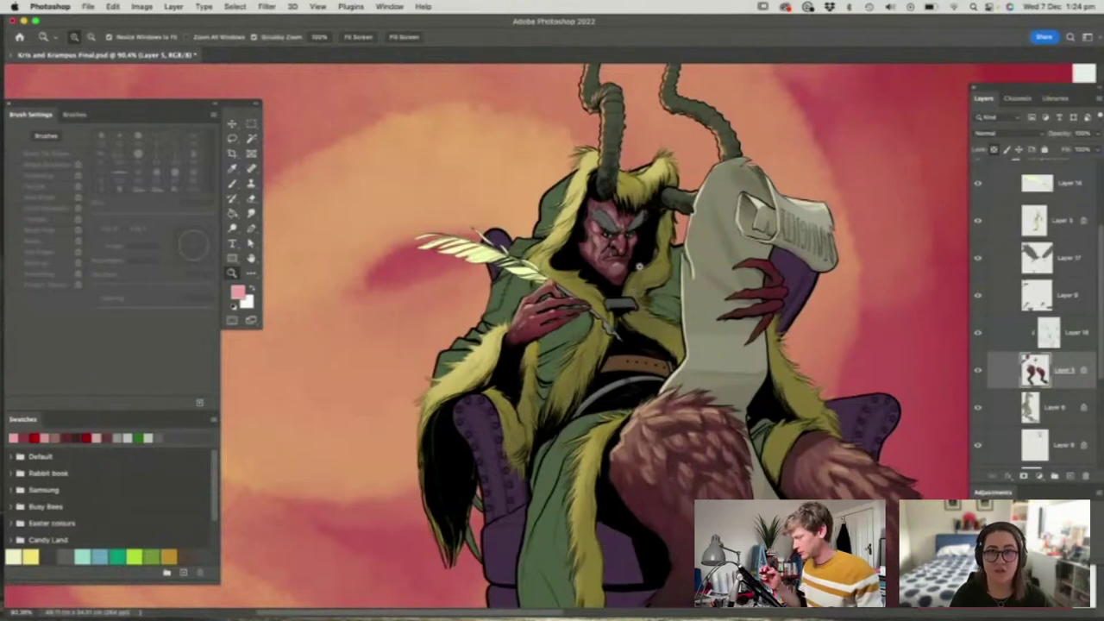
scroll(635, 290, down, 3)
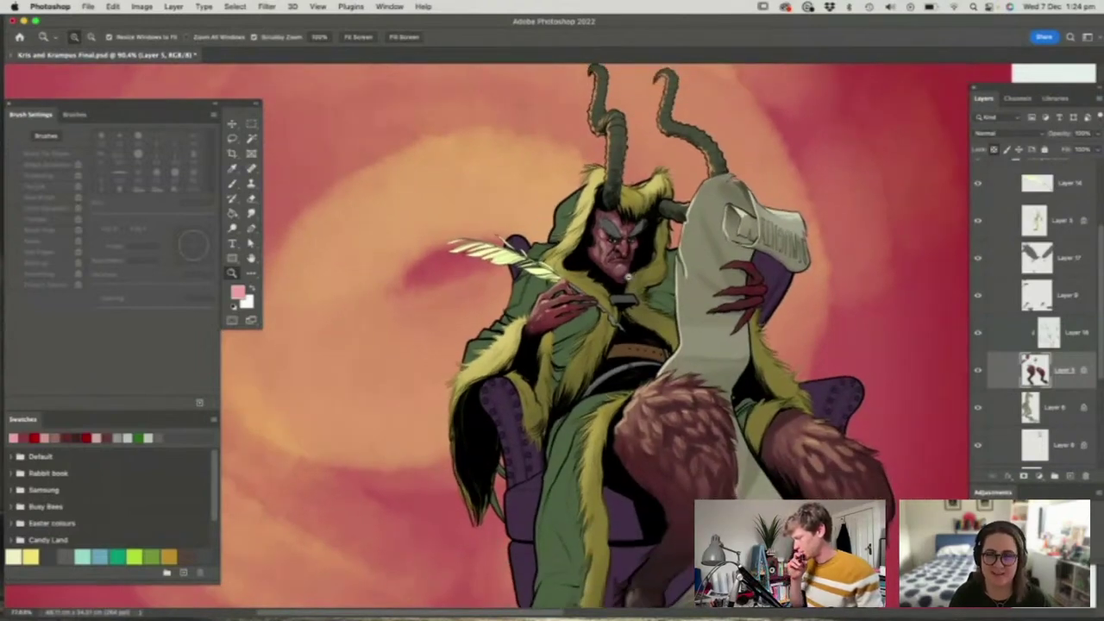
scroll(628, 276, up, 2)
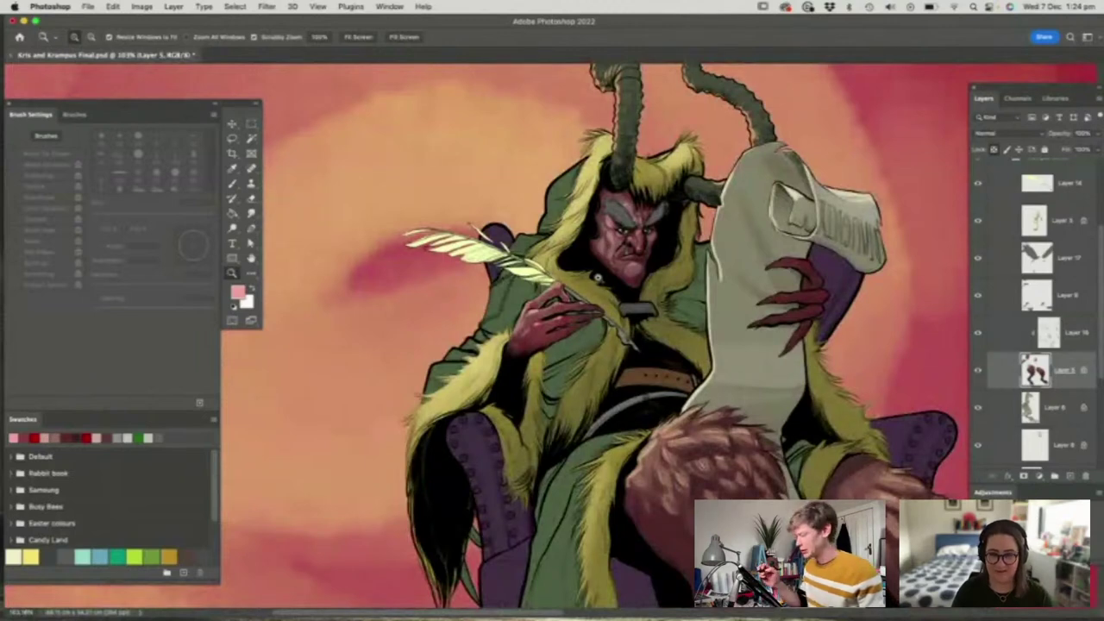
drag(597, 276, 637, 272)
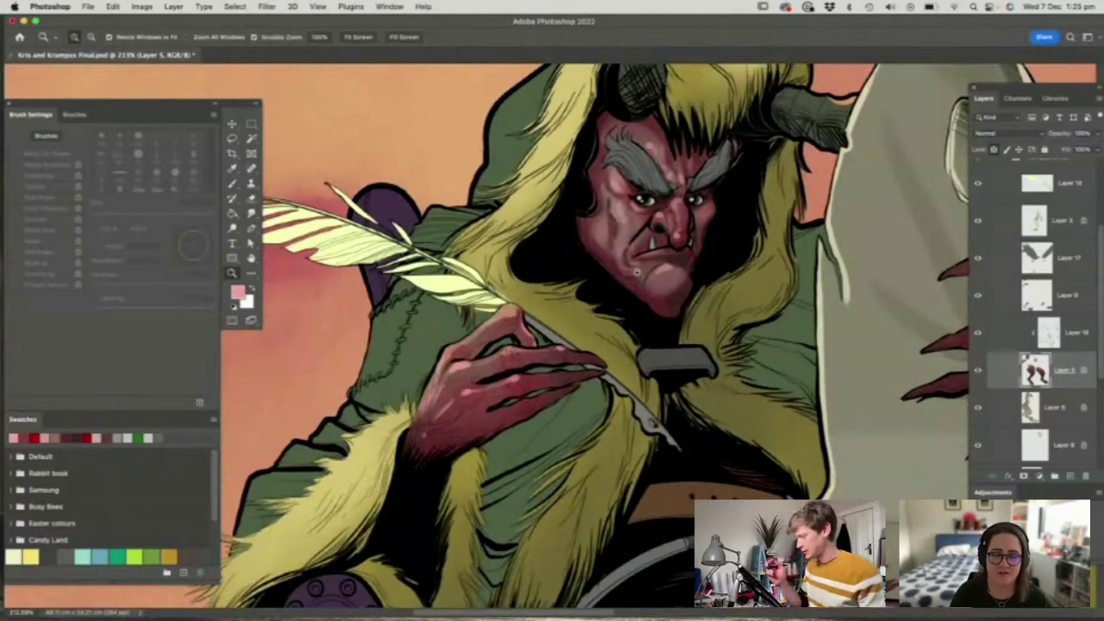
mouse_move(672, 285)
mouse_down()
mouse_move(661, 281)
mouse_move(668, 269)
mouse_up()
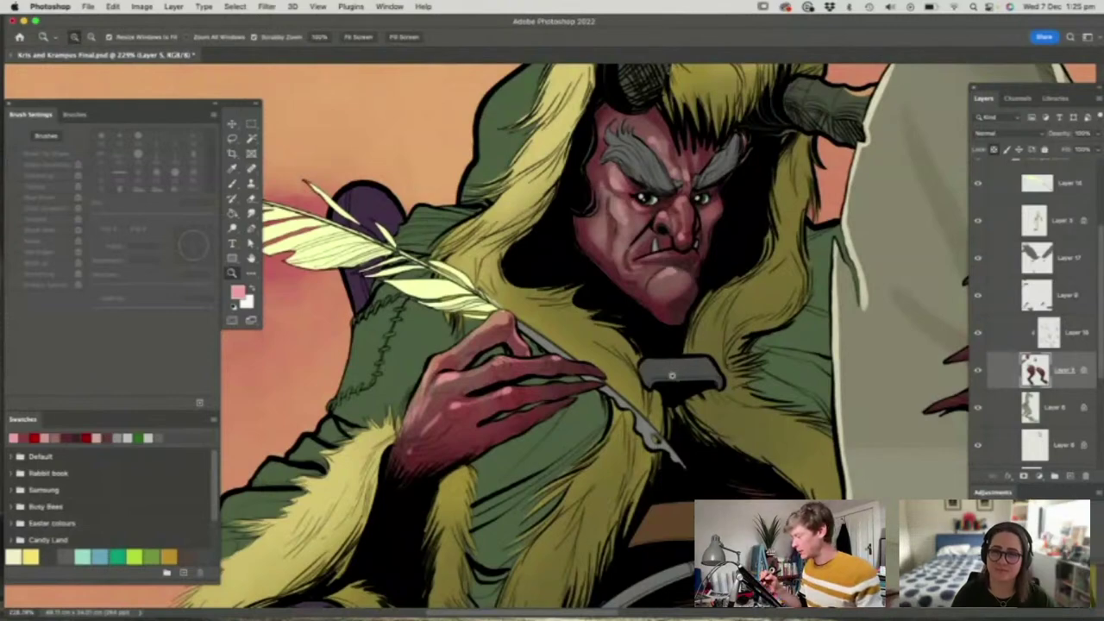
Look over the coloured face, quill hand and furry legs from the whole figure down to close detail
scroll(671, 375, down, 3)
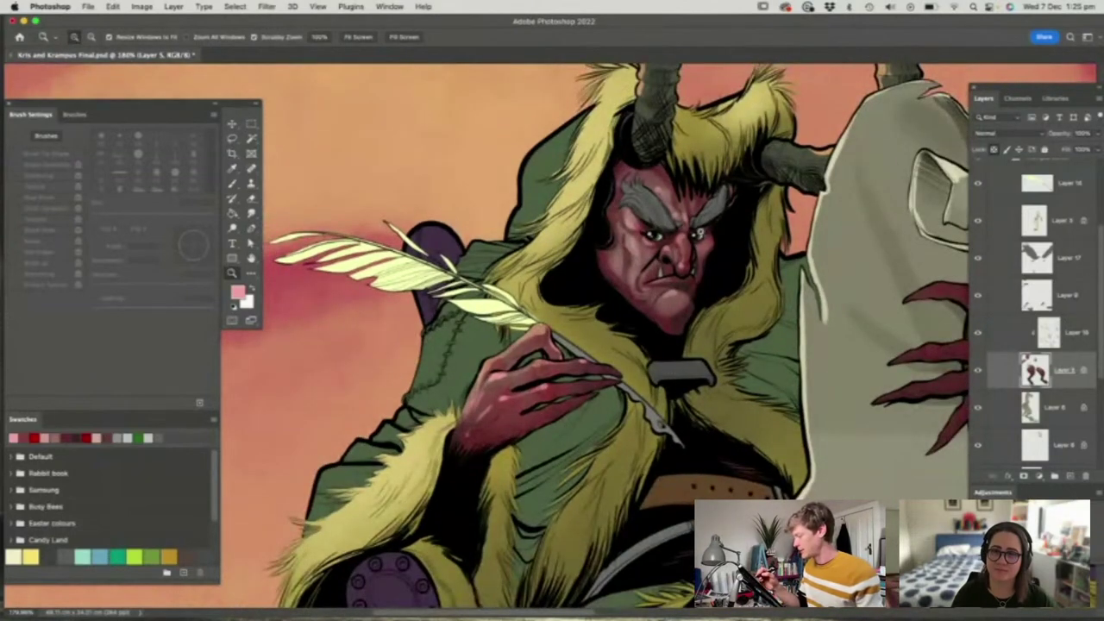
drag(701, 233, 595, 233)
drag(816, 450, 848, 451)
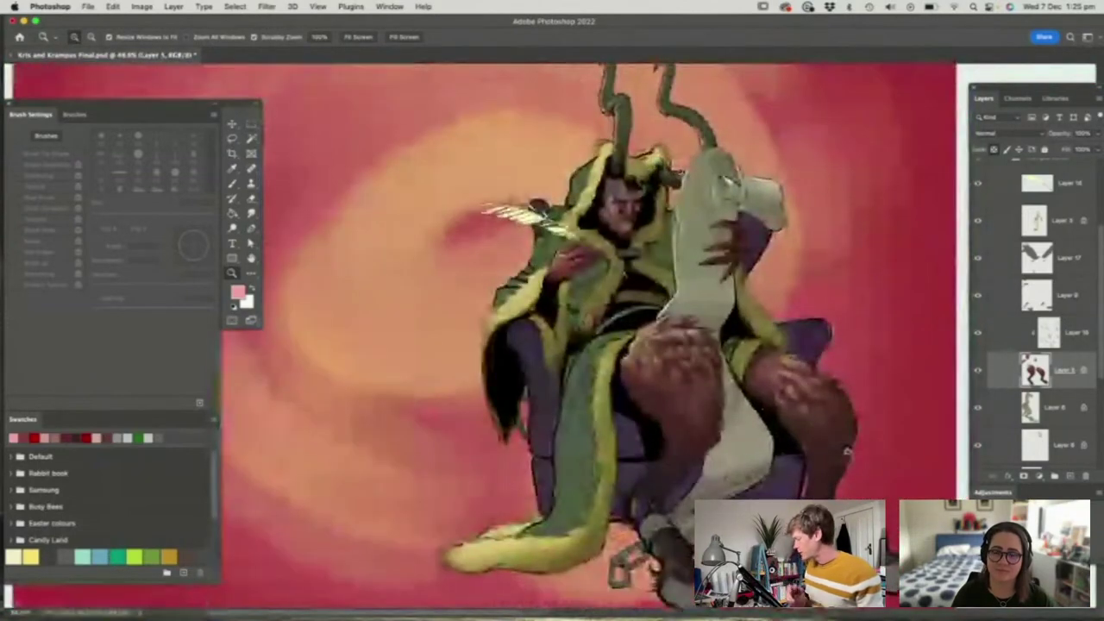
scroll(1067, 263, up, 3)
drag(625, 160, 688, 160)
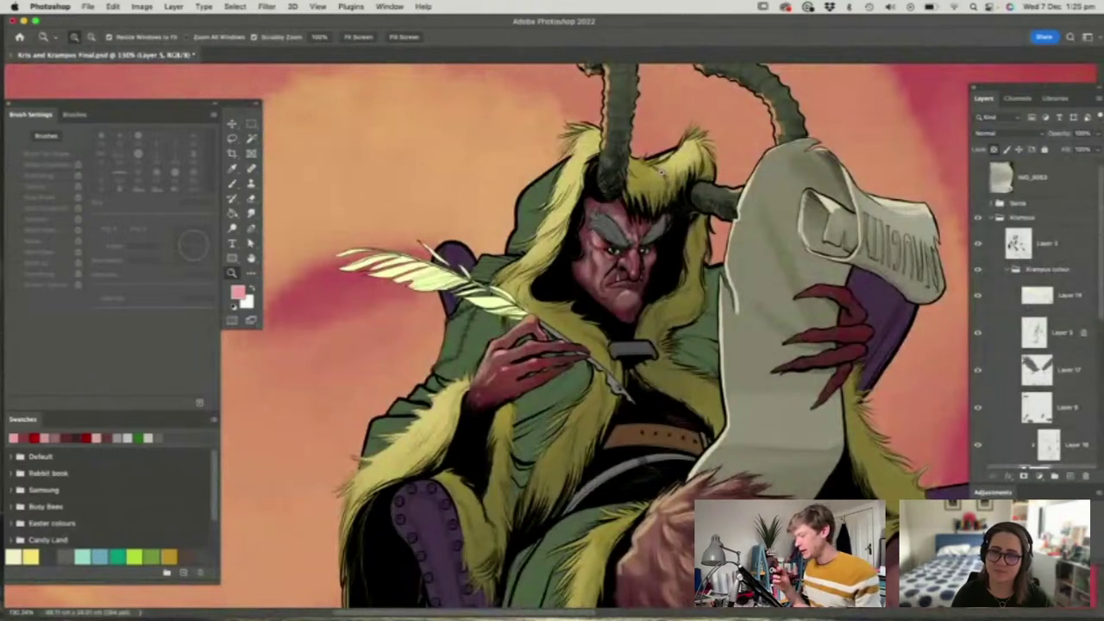
drag(643, 258, 669, 268)
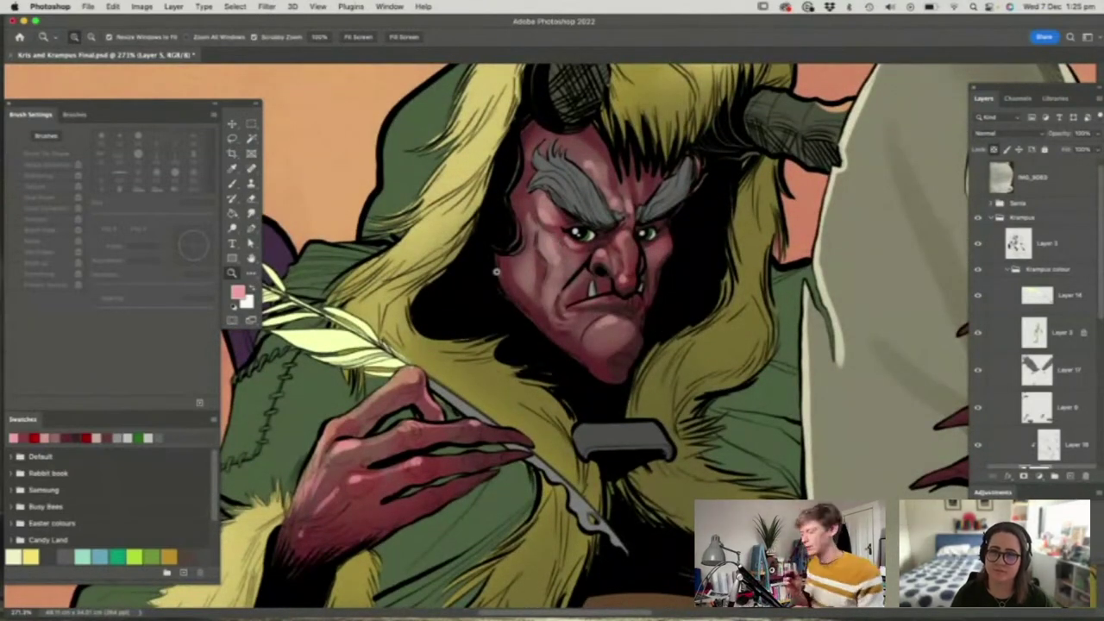
drag(639, 309, 659, 285)
Turn the ink line layer's visibility back on, then add a new layer above it clipped to the line art
super+click(631, 270)
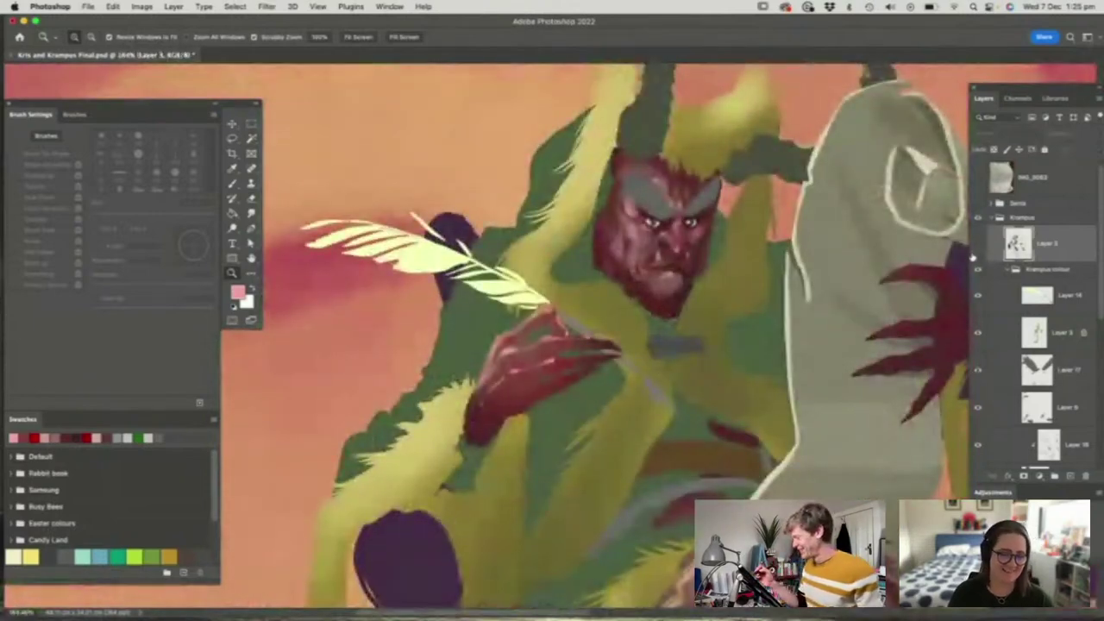
click(979, 245)
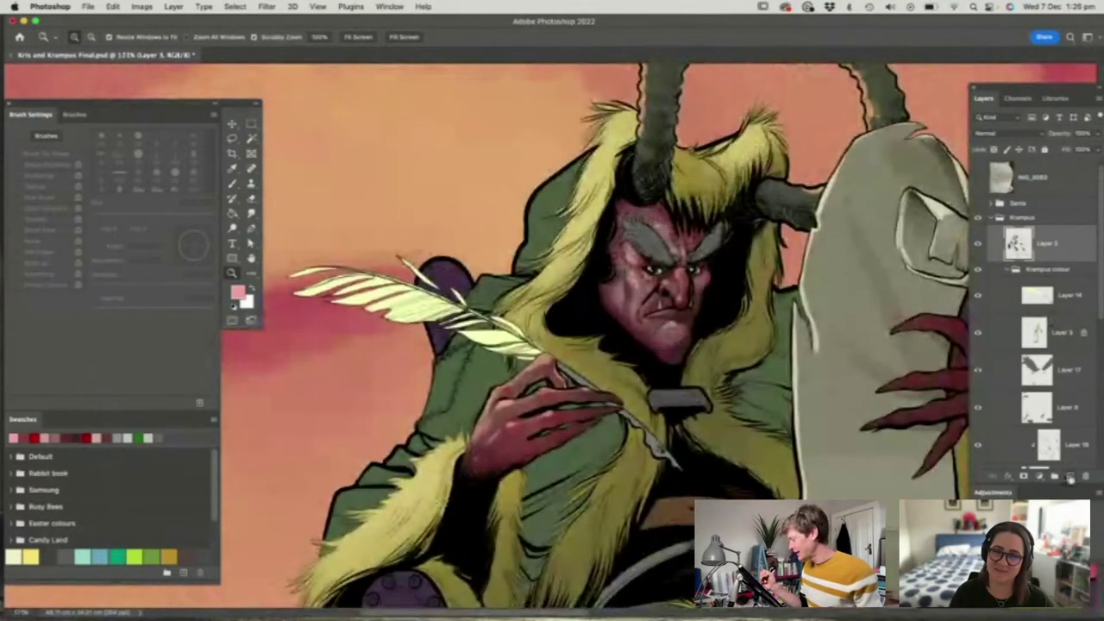
click(1064, 475)
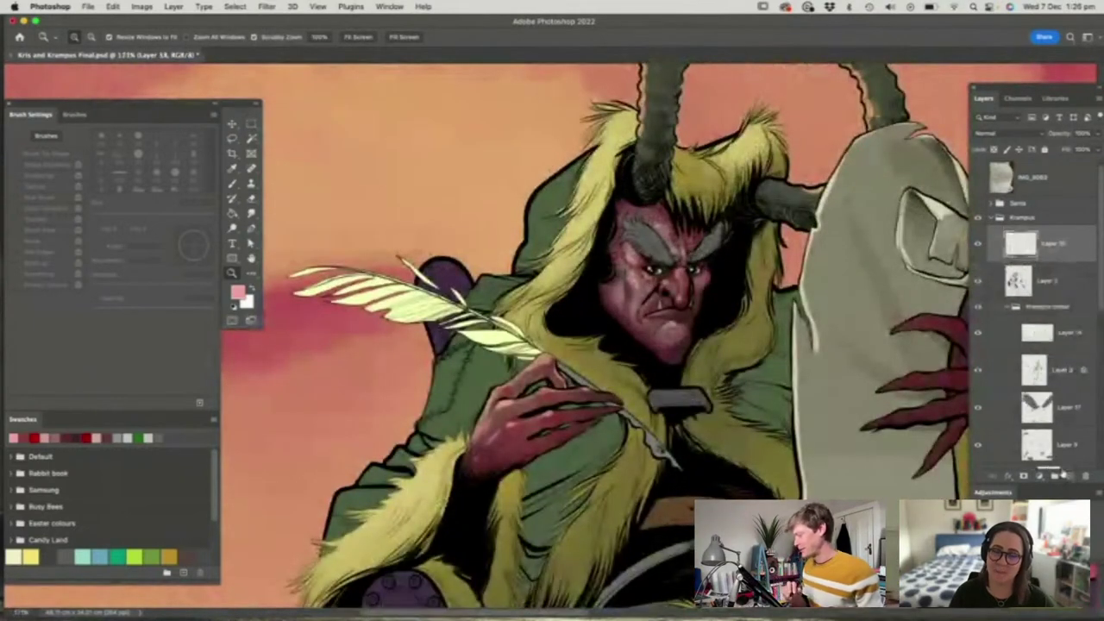
alt+click(1054, 259)
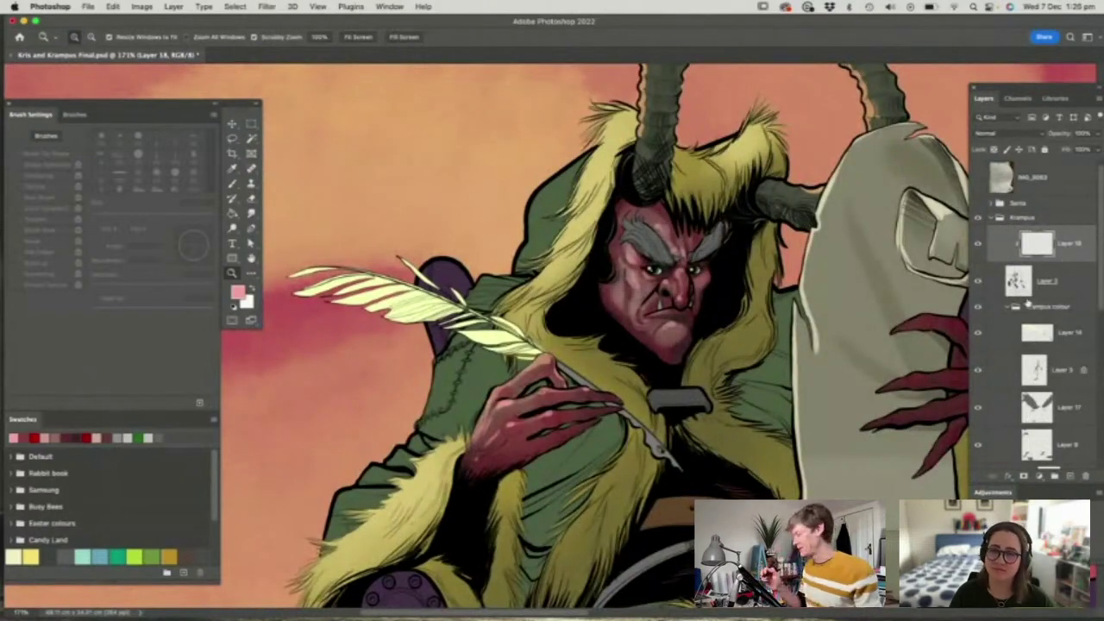
Choose a large soft round brush and set the foreground colour to a very dark red
drag(630, 354, 610, 361)
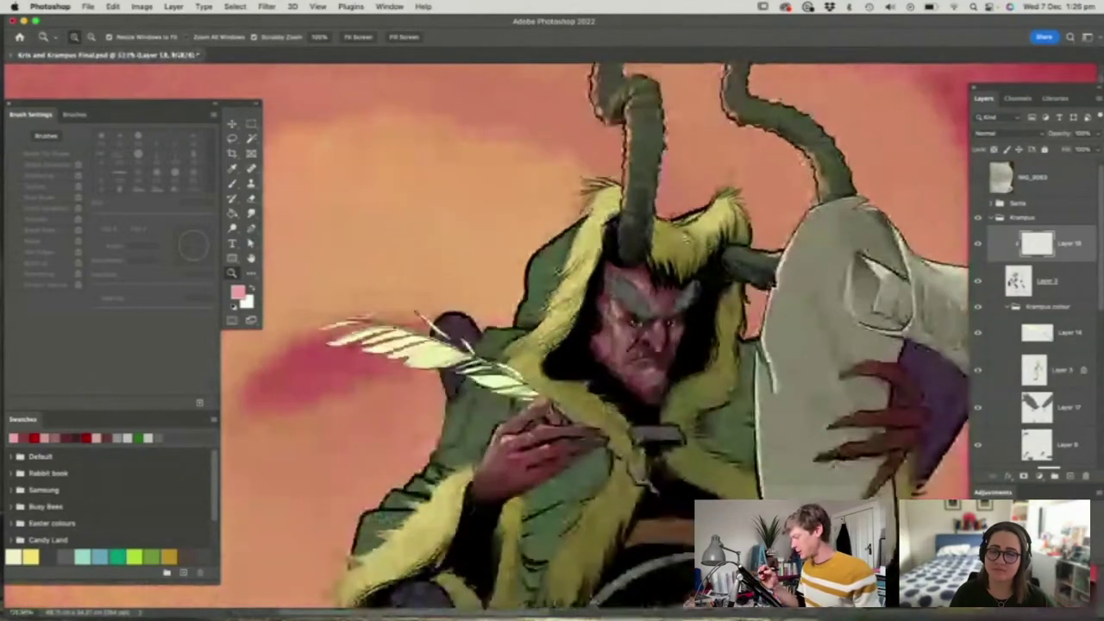
right_click(642, 372)
click(808, 438)
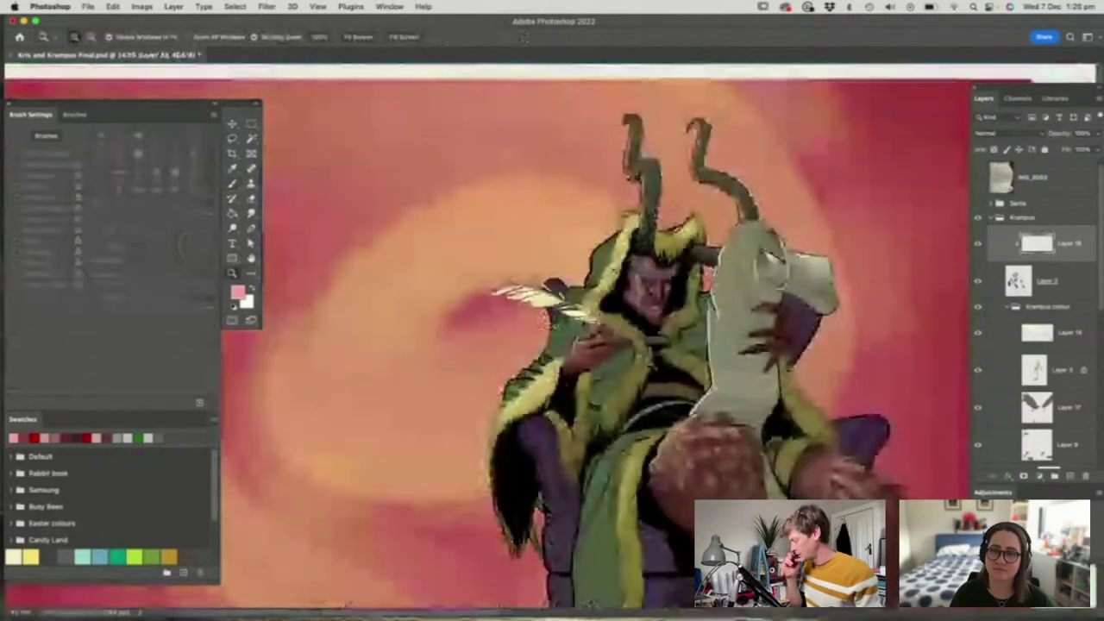
click(238, 292)
drag(497, 403, 501, 423)
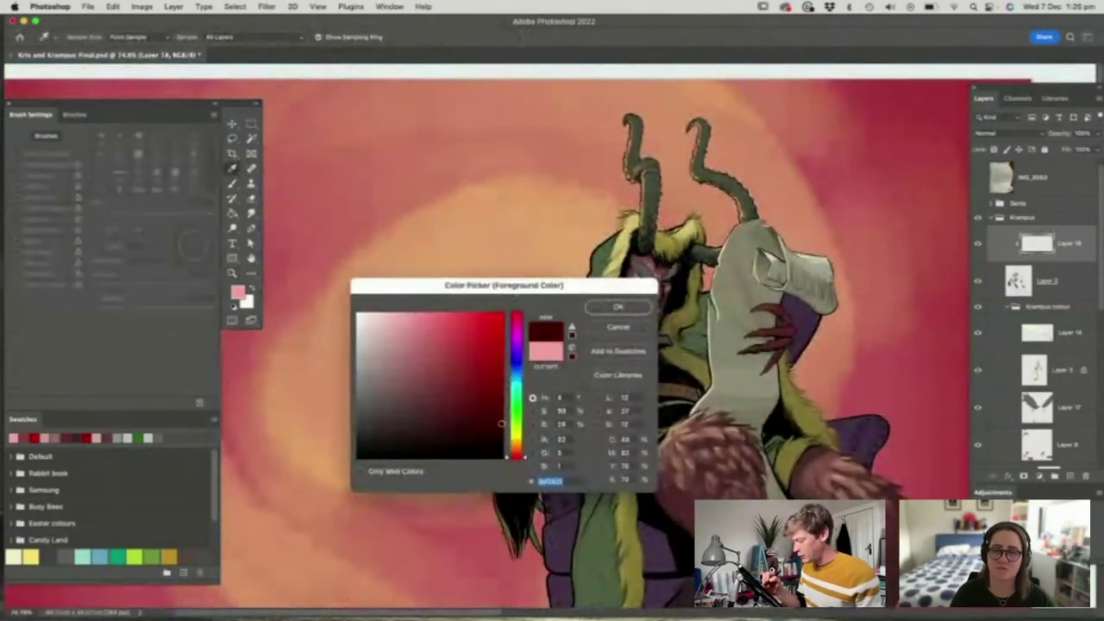
click(622, 308)
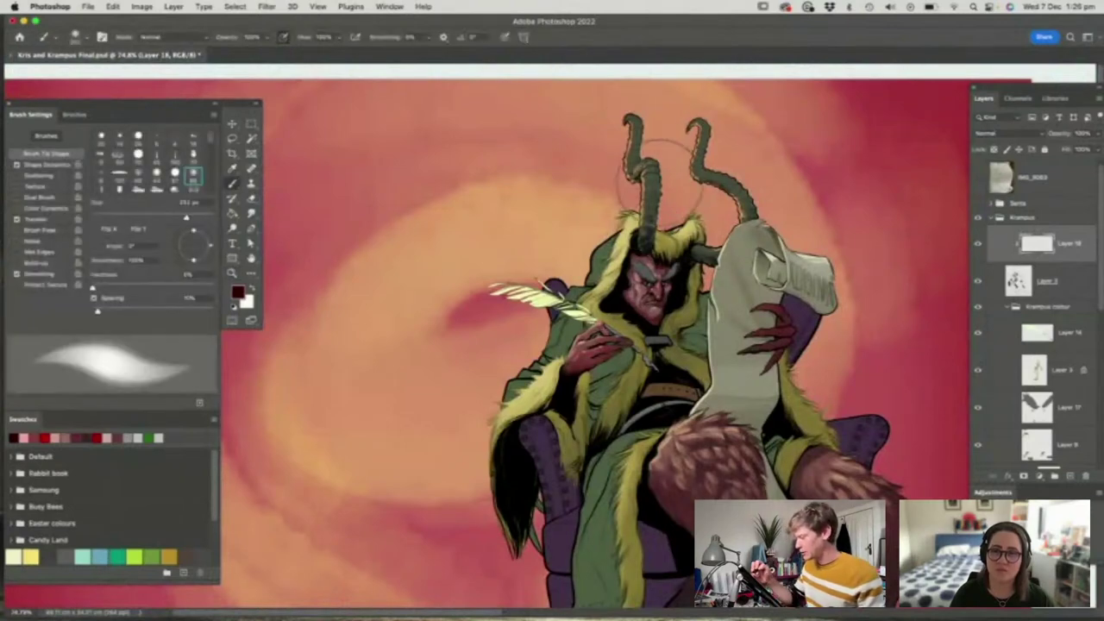
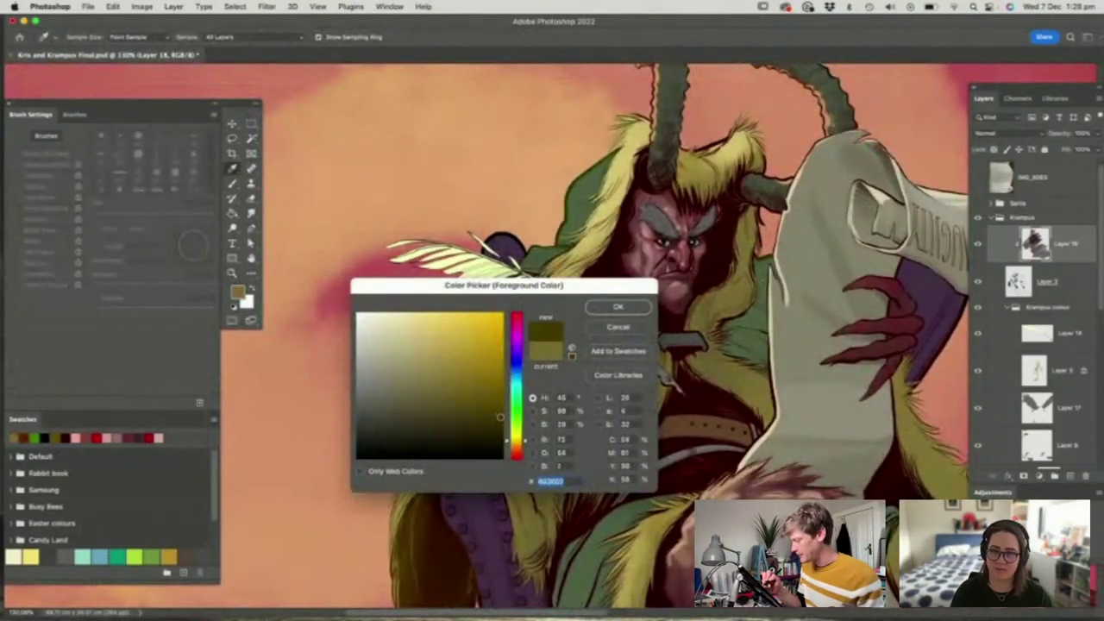
Set the foreground colour to a dark olive and check the tinted line art against the whole figure and up close
click(503, 422)
click(617, 308)
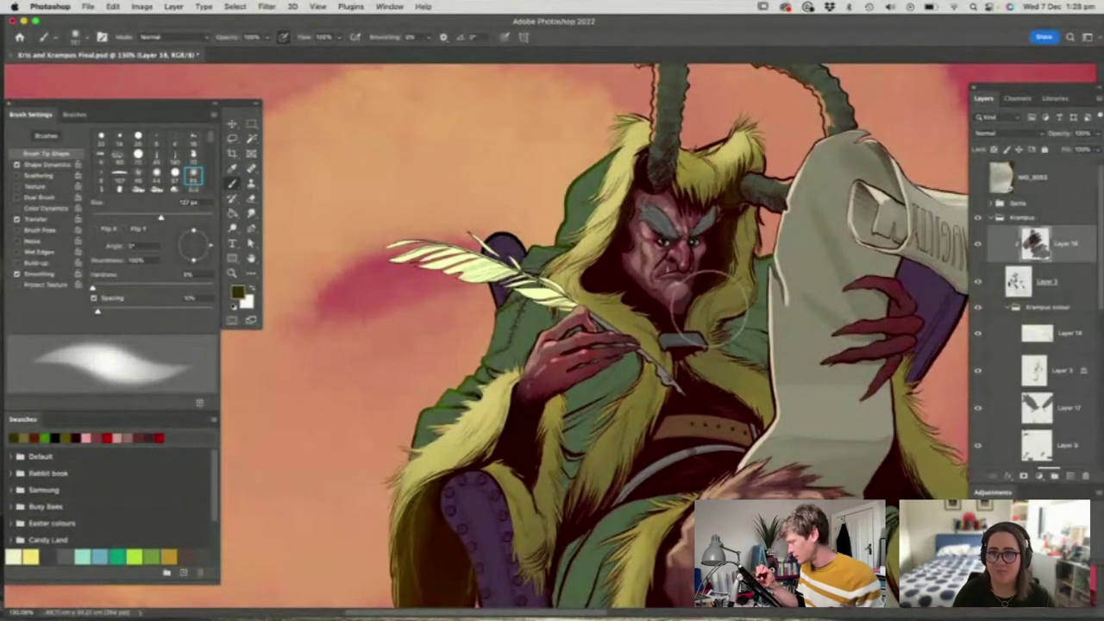
key(z)
drag(715, 325, 629, 325)
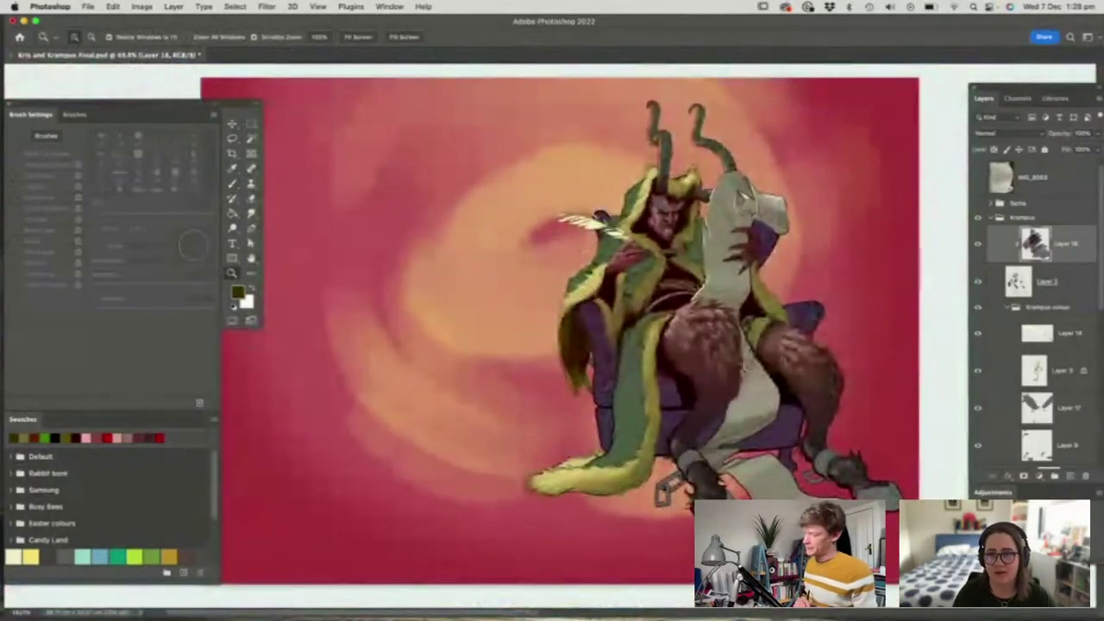
drag(674, 224, 702, 227)
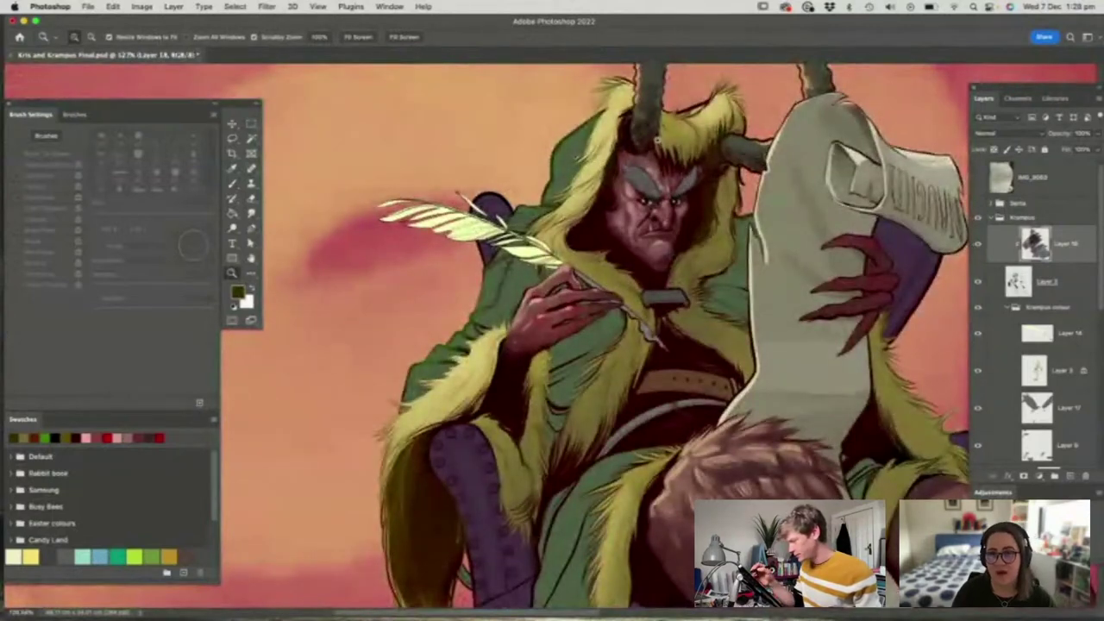
drag(656, 140, 686, 156)
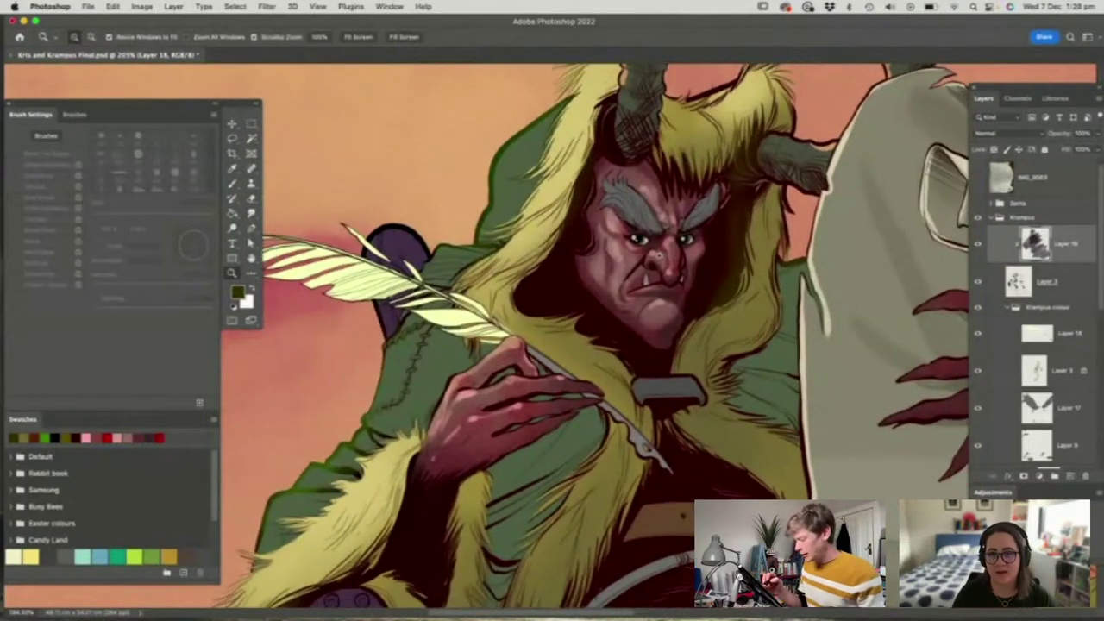
drag(670, 253, 637, 262)
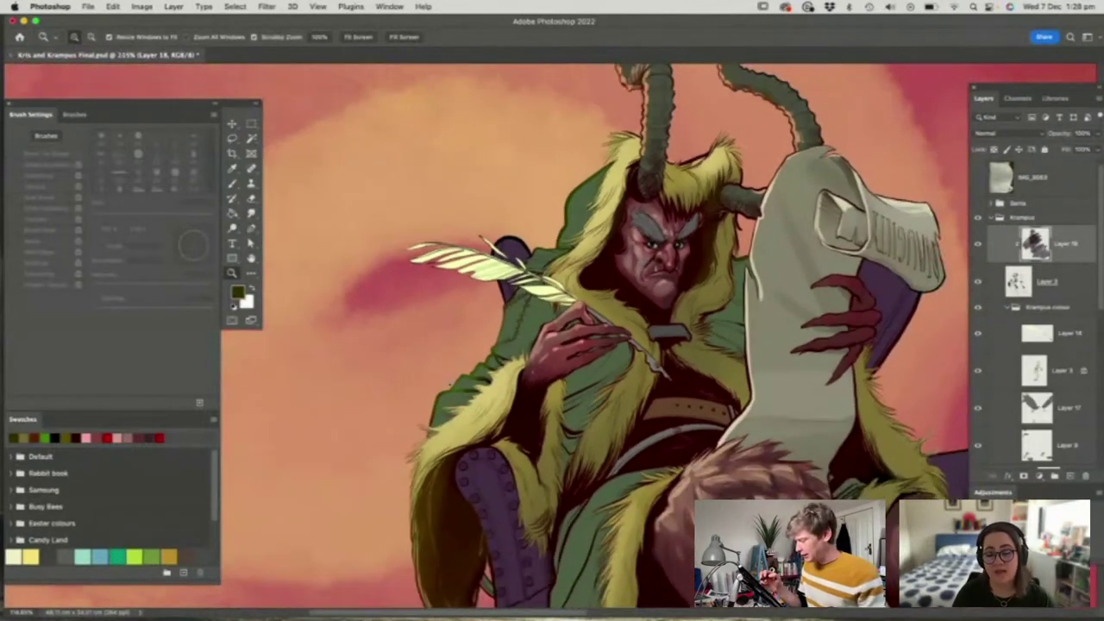
Try tinting the quill arm's sleeve outline pale yellow on the clipped line colour layer with a soft 127 px brush
mouse_move(445, 384)
mouse_down()
mouse_move(482, 402)
mouse_move(485, 349)
mouse_move(424, 312)
mouse_up()
key(n)
click(613, 308)
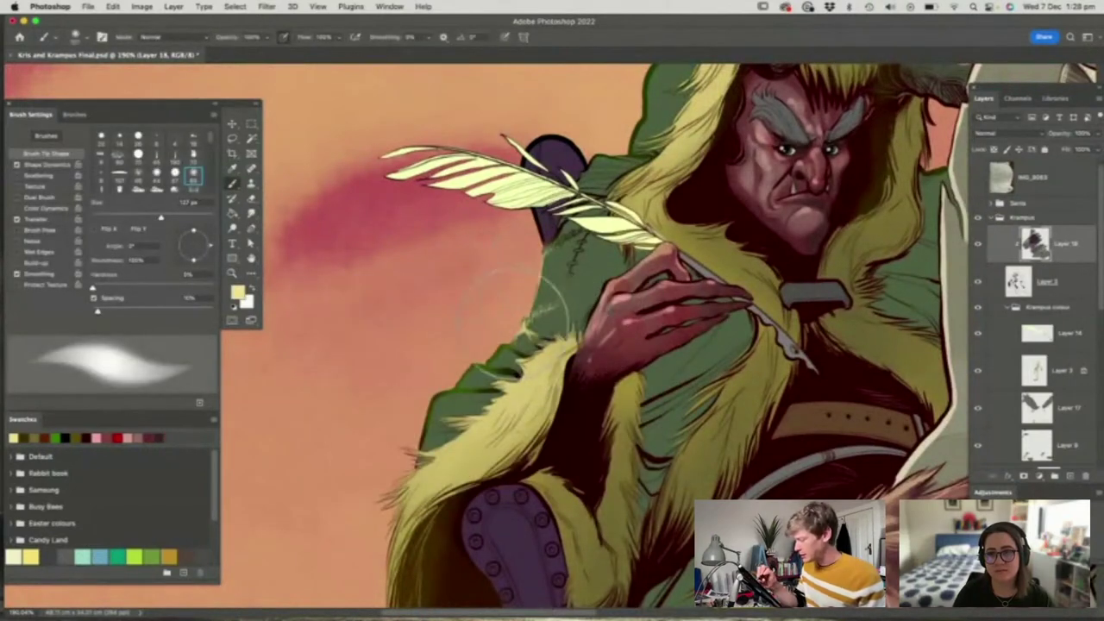
key(z)
drag(563, 284, 488, 286)
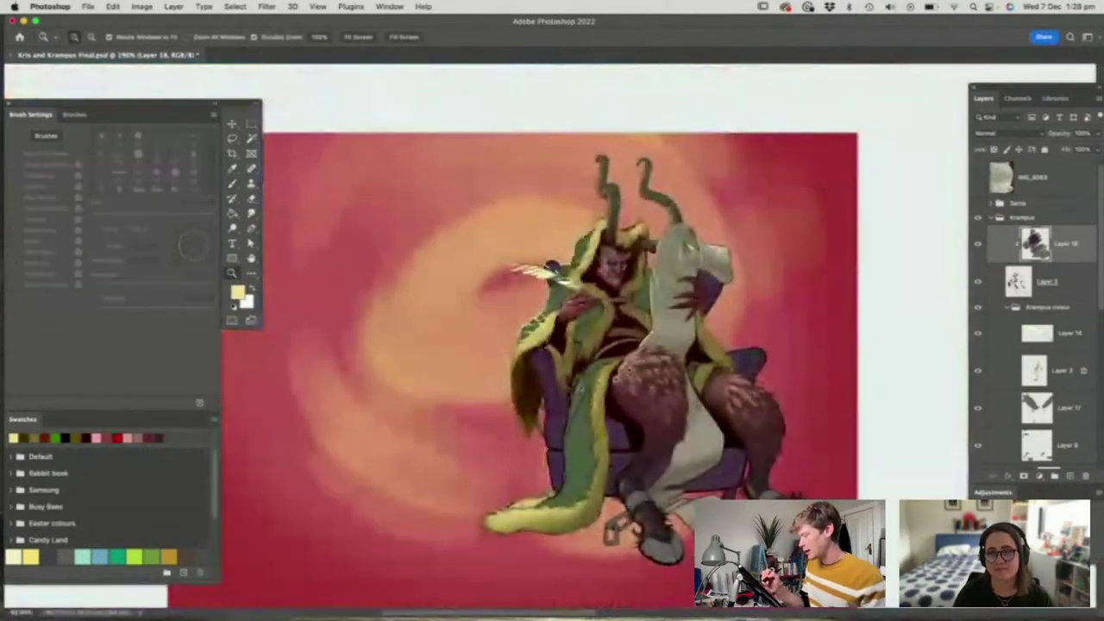
drag(535, 384, 572, 397)
drag(527, 263, 580, 291)
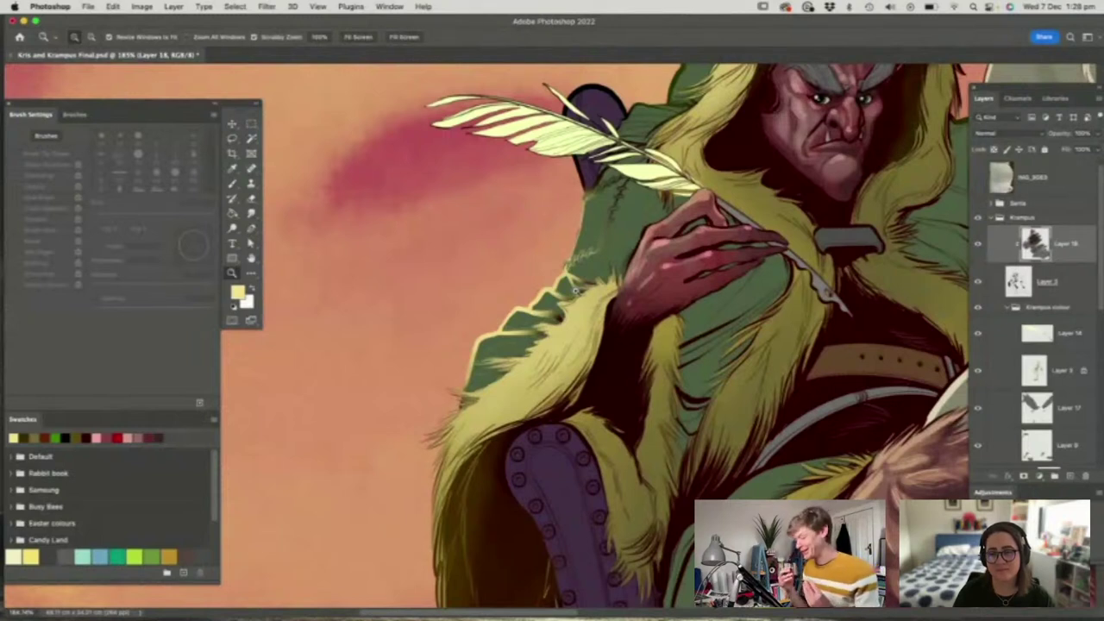
key(super+z)
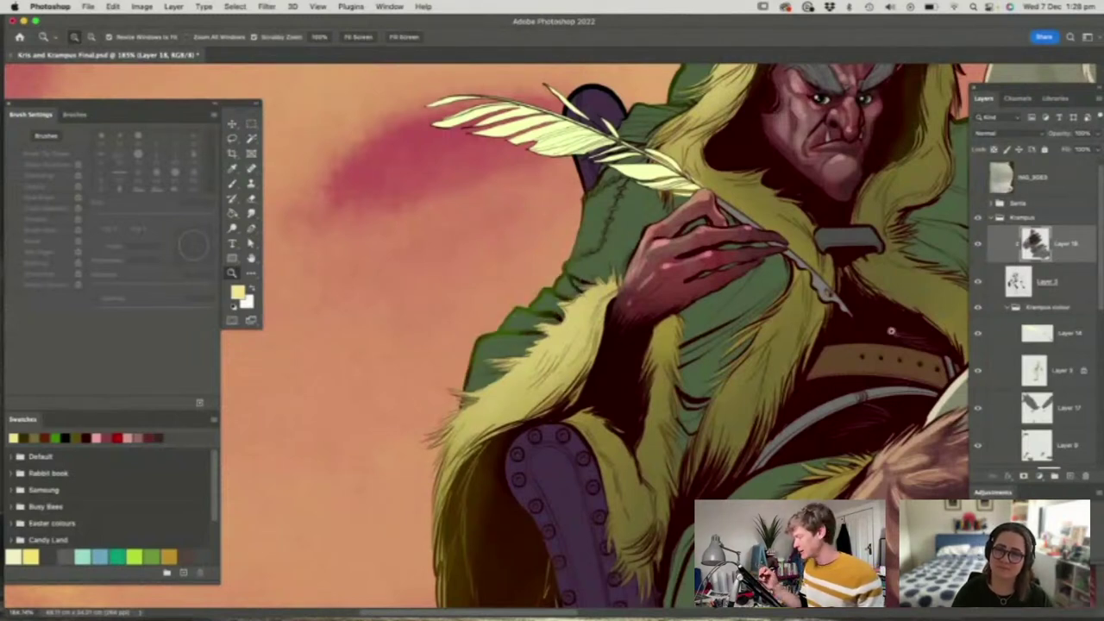
Add a new layer at the top of the Krampus colour group and choose a harder round brush of about 23 px
click(1056, 333)
click(1069, 476)
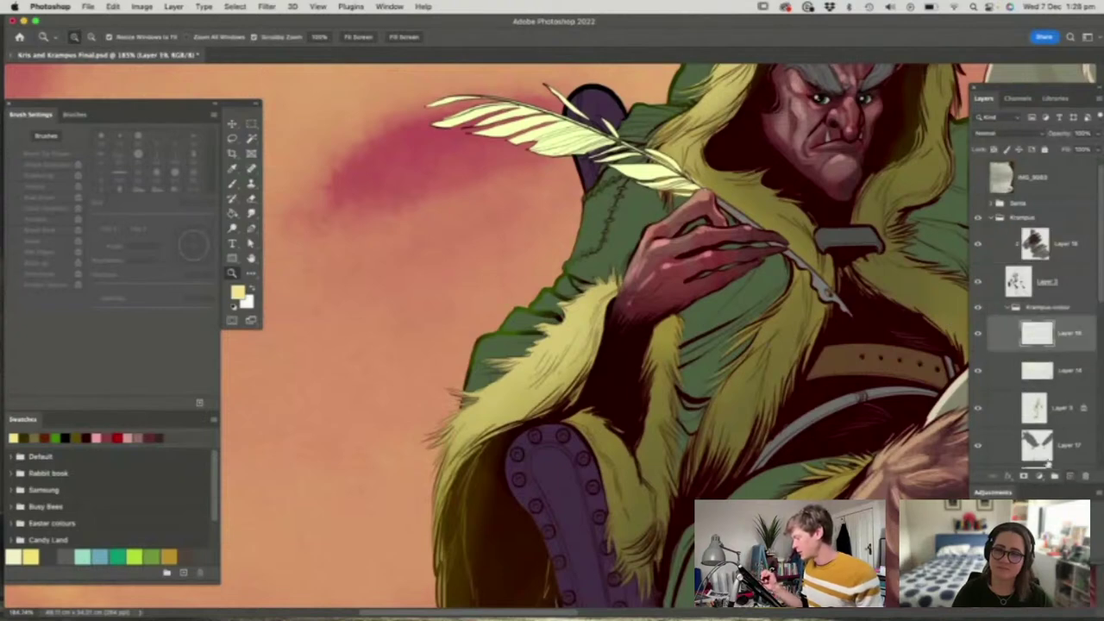
drag(568, 282, 639, 282)
key(b)
right_click(512, 277)
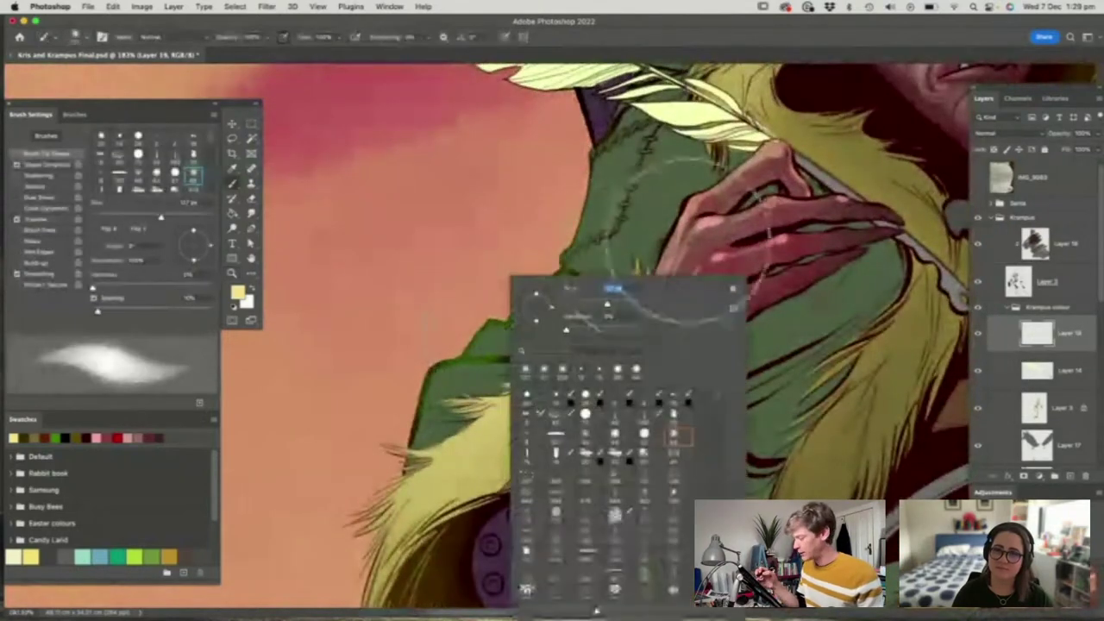
click(642, 436)
drag(584, 304, 576, 304)
key(Return)
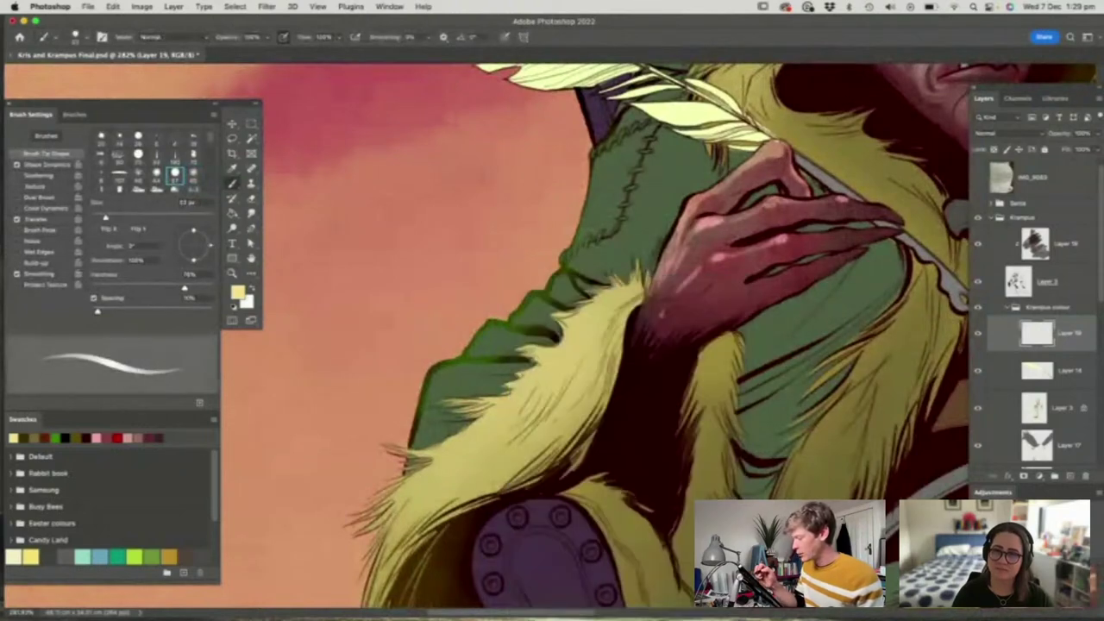
Pick a light green based on the green sampled from the coat and reduce the brush to 14 px
alt+click(608, 178)
key(n)
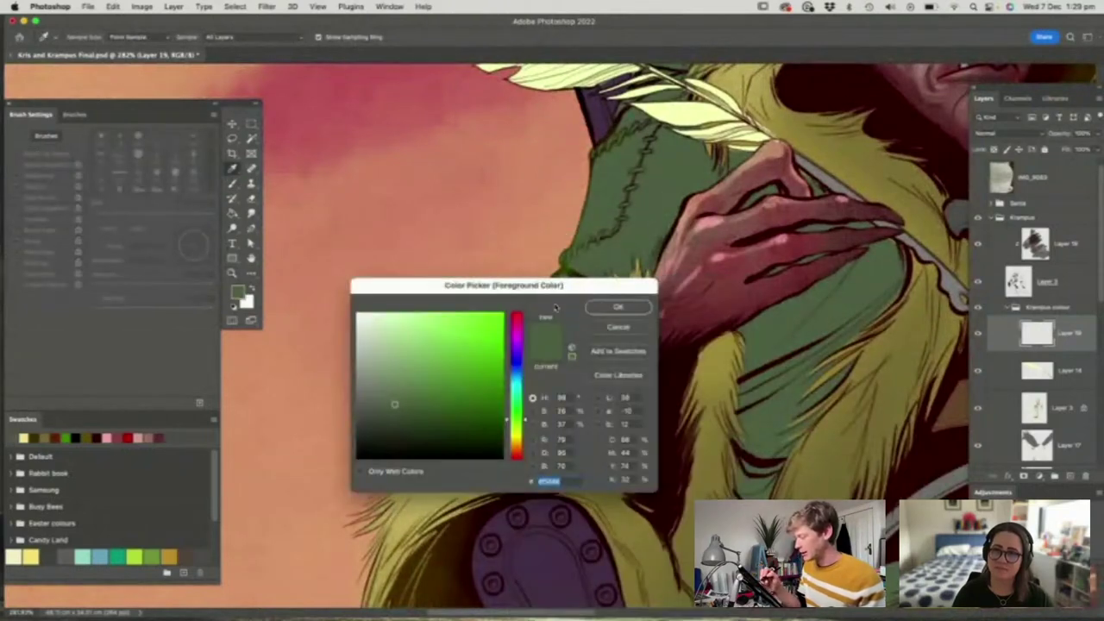
click(395, 328)
click(617, 307)
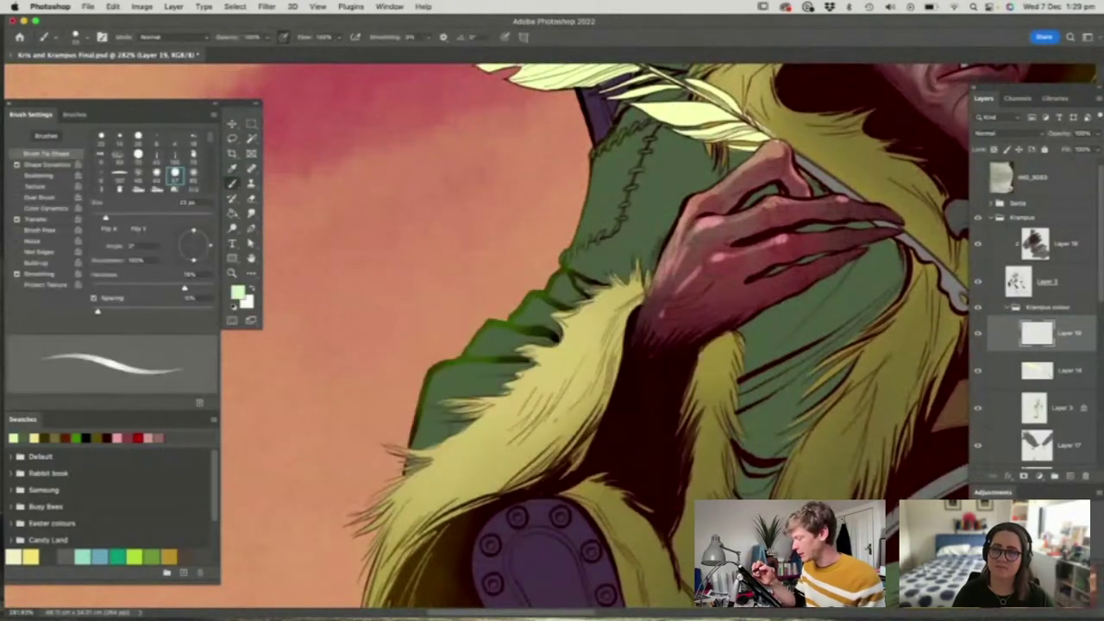
right_click(616, 182)
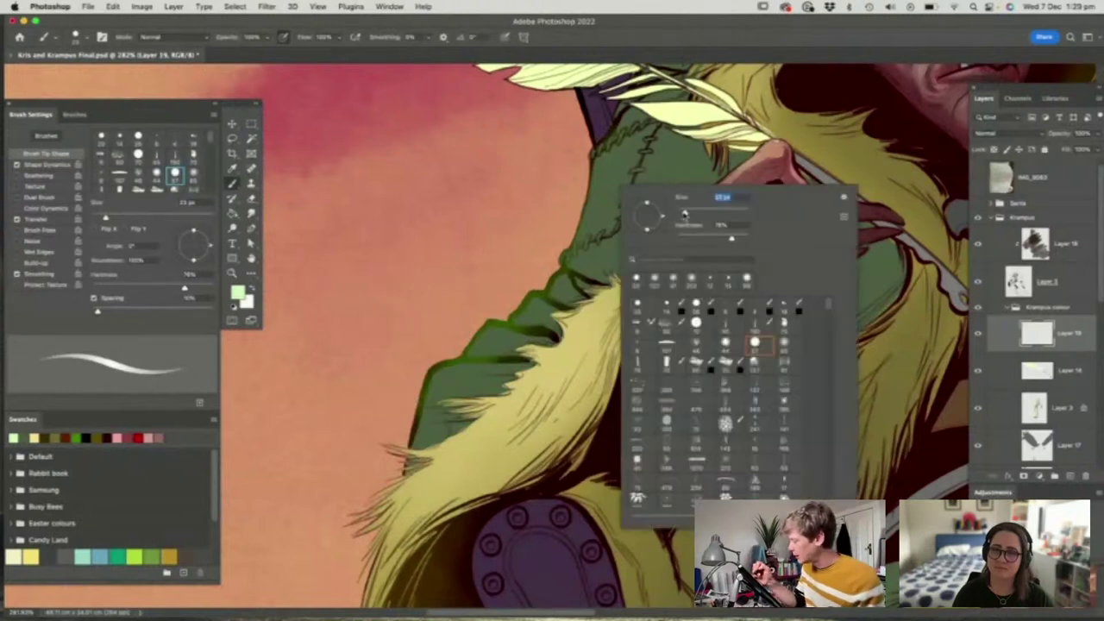
drag(687, 217, 681, 217)
key(Return)
Paint thin light green rim highlights along the sleeve's outer edge and down the coat's lower edge and fold
mouse_move(601, 148)
mouse_down()
mouse_move(561, 281)
mouse_move(518, 323)
mouse_move(438, 371)
mouse_move(410, 460)
mouse_up()
key(z)
drag(725, 380, 646, 379)
mouse_move(565, 409)
mouse_down()
mouse_move(580, 436)
mouse_move(595, 430)
mouse_move(552, 414)
mouse_move(617, 277)
mouse_up()
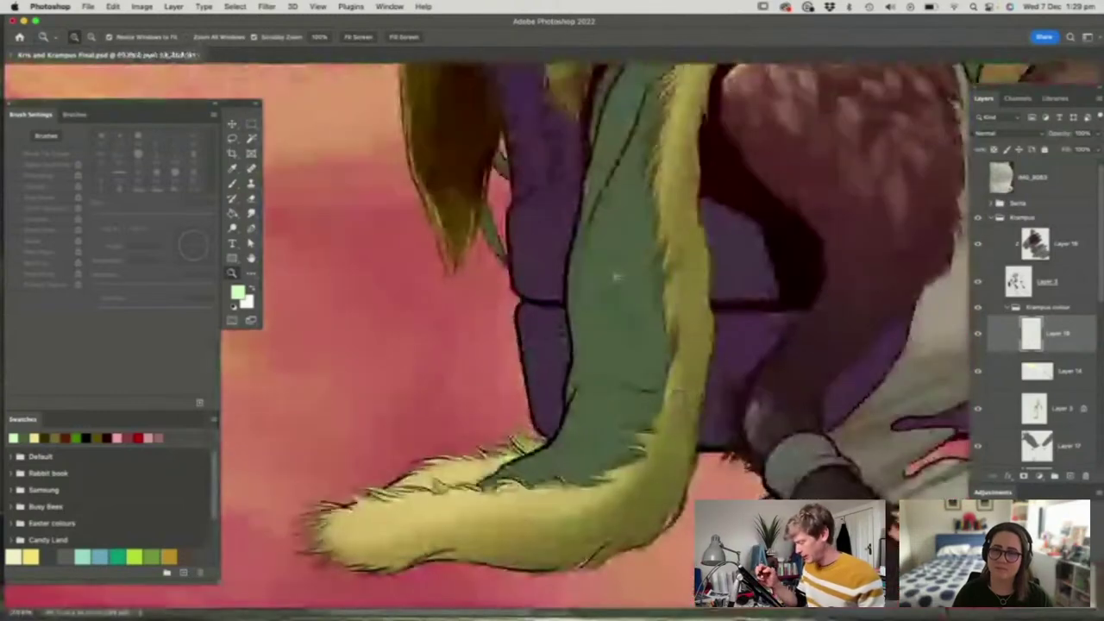
key(b)
mouse_move(597, 134)
mouse_down()
mouse_move(574, 264)
mouse_move(569, 402)
mouse_up()
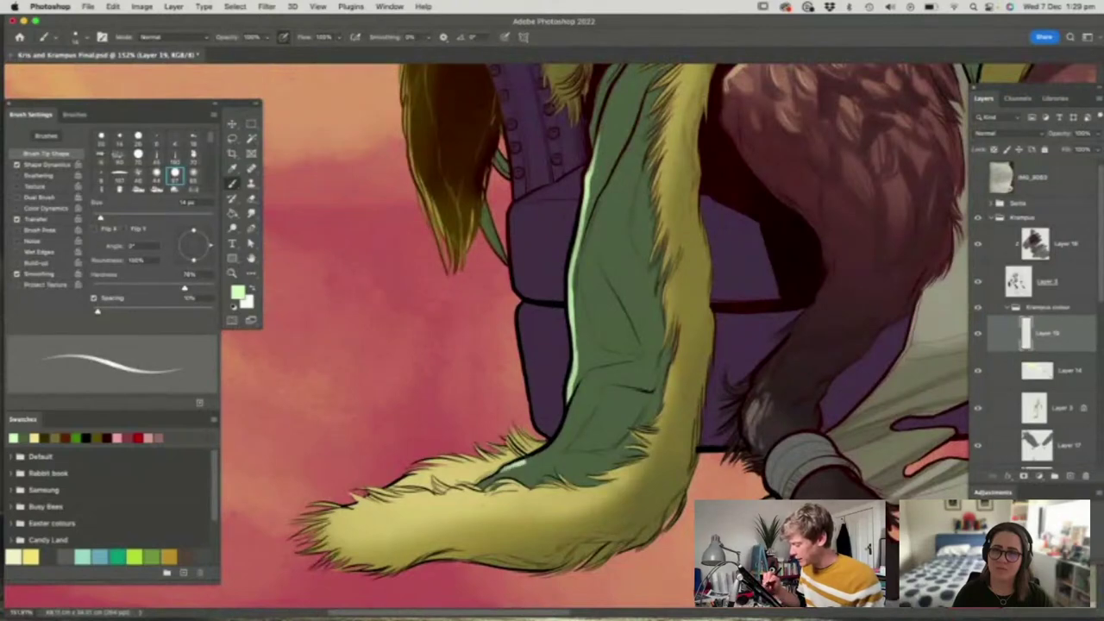
mouse_move(522, 464)
mouse_down()
mouse_move(557, 444)
mouse_move(591, 378)
mouse_move(643, 352)
mouse_up()
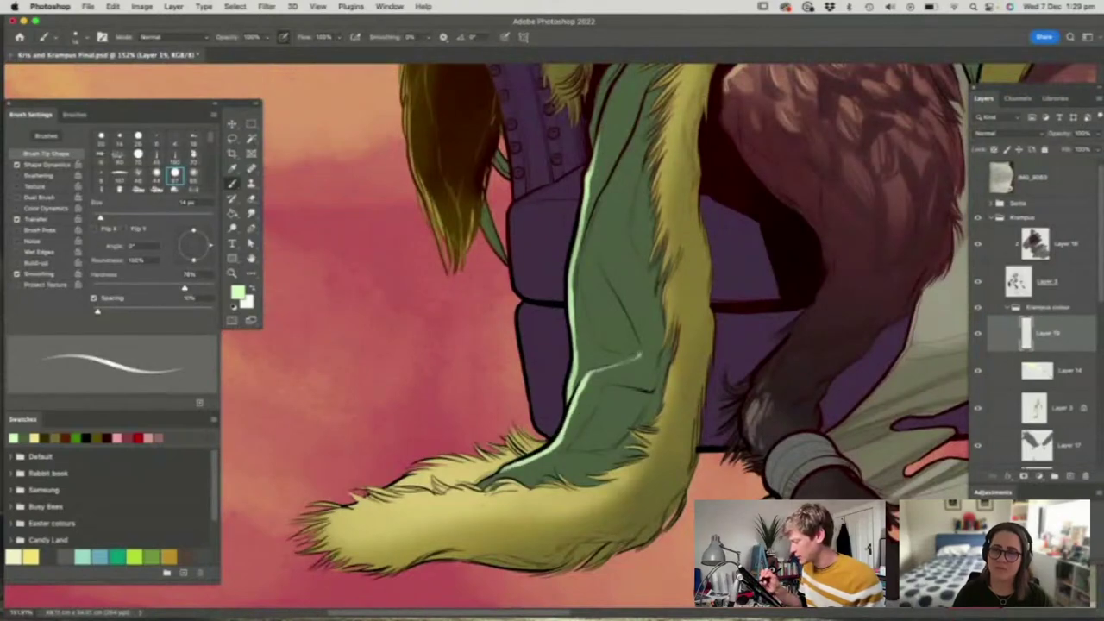
Paint a light green rim highlight along the hood's outer edge down to the shoulder and check the whole figure
key(z)
drag(565, 360, 484, 361)
drag(557, 164, 647, 164)
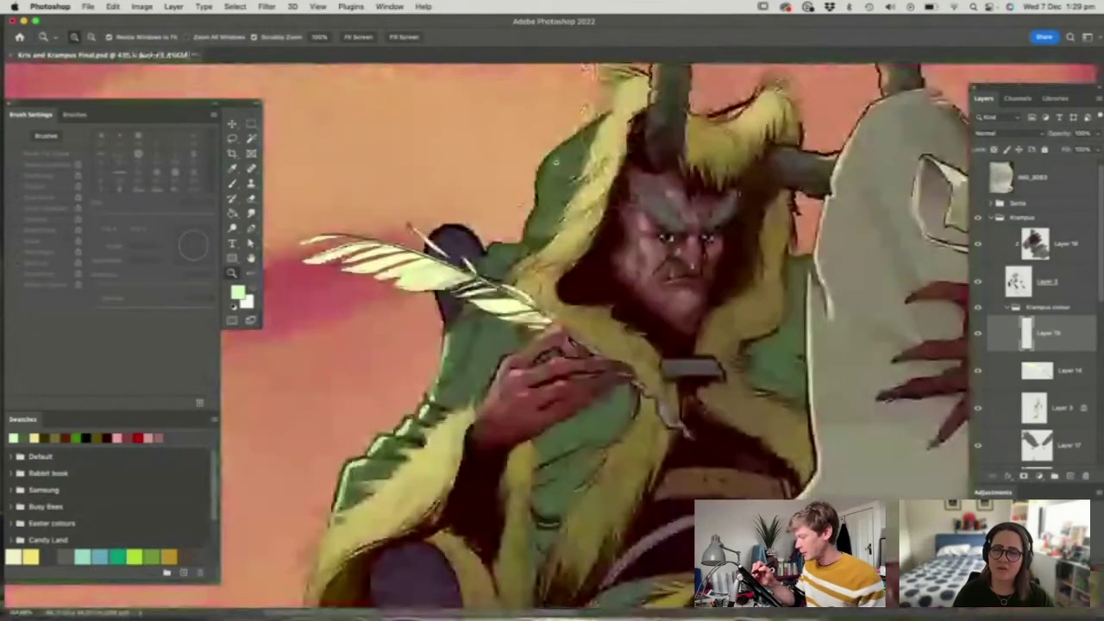
key(b)
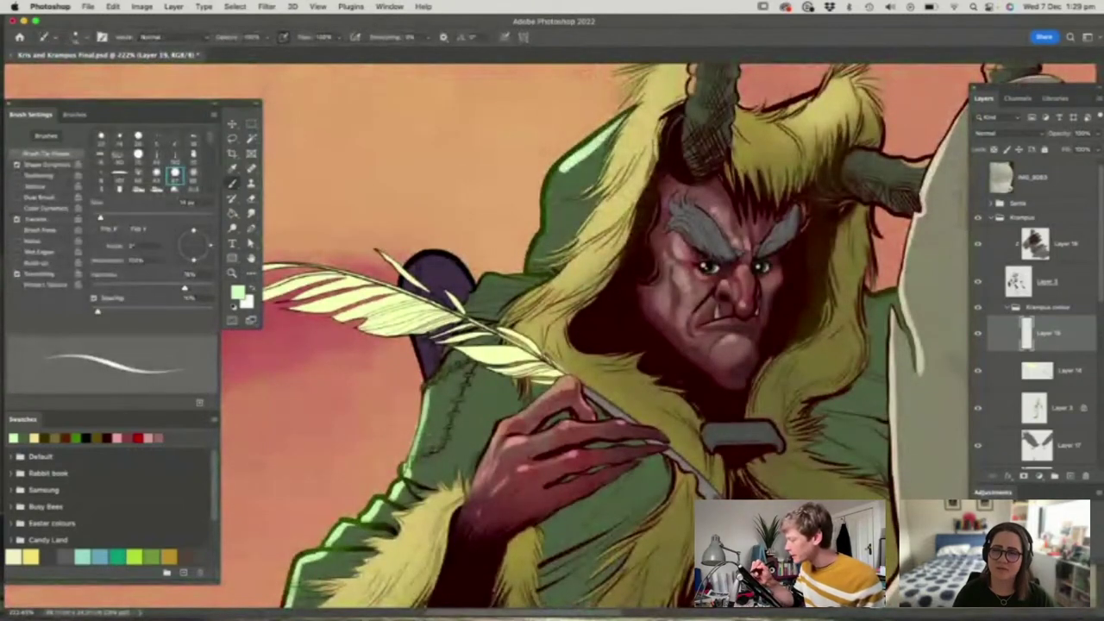
mouse_move(570, 171)
mouse_down()
mouse_move(529, 271)
mouse_move(485, 281)
mouse_up()
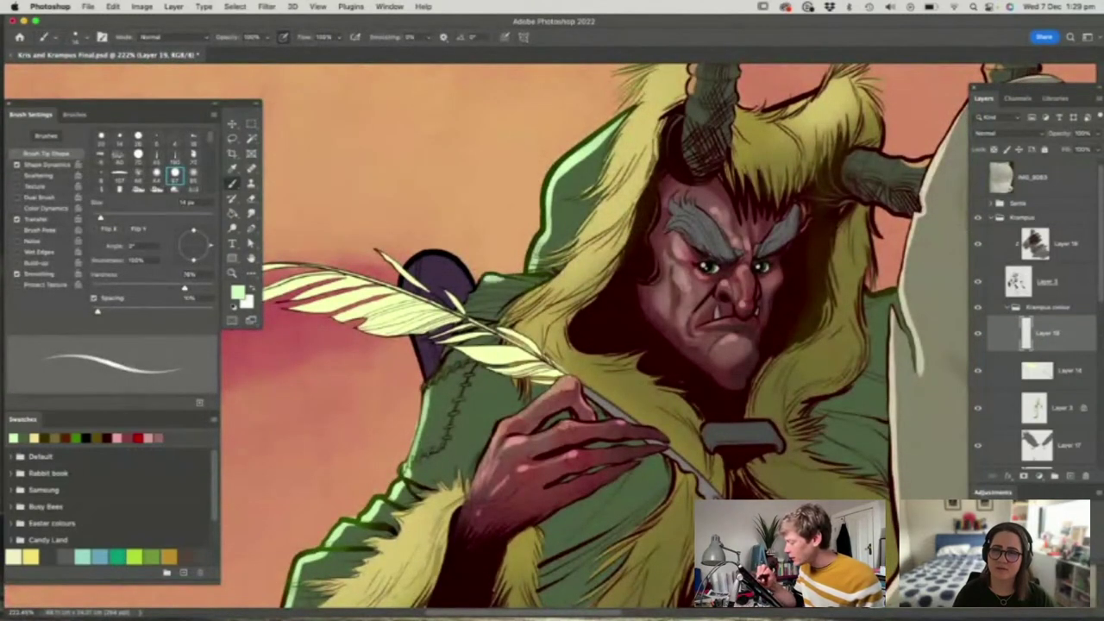
key(z)
key(super+0)
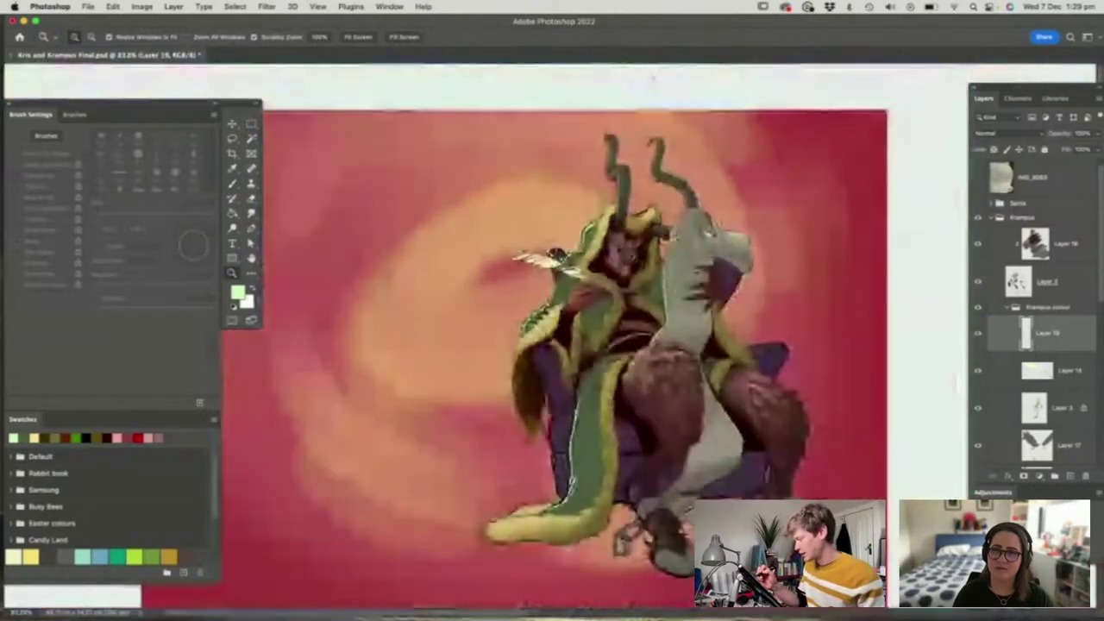
Examine the face up close and the whole Krampus figure against the background to judge the coat's rim highlights
drag(636, 258, 686, 258)
key(b)
key(z)
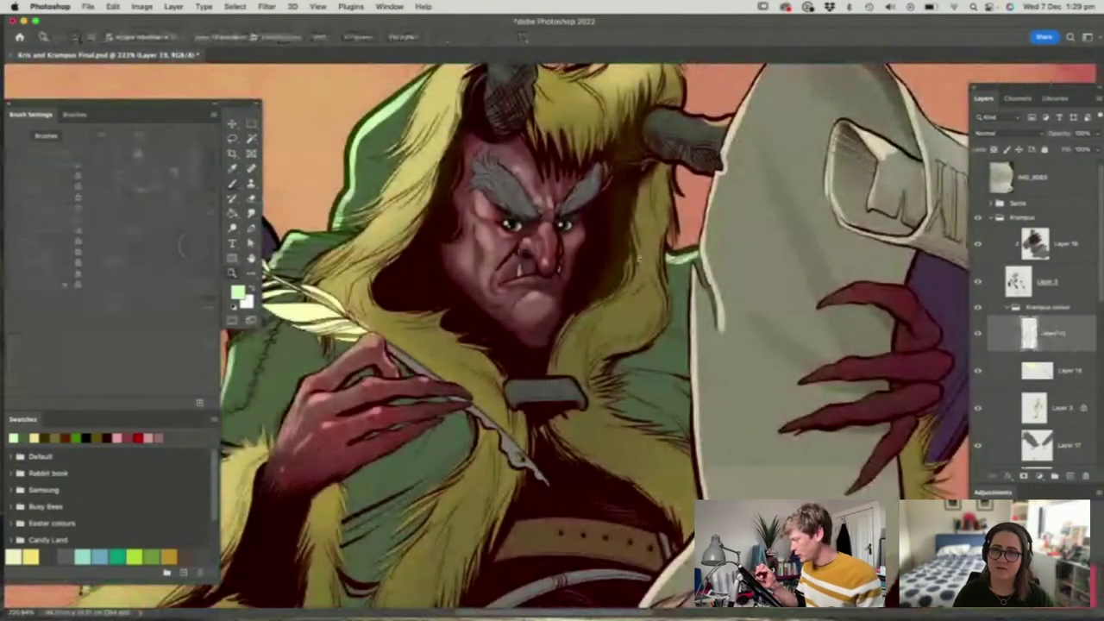
key(super+minus)
key(super+minus)
key(super+minus)
key(super+minus)
key(super+minus)
key(super+minus)
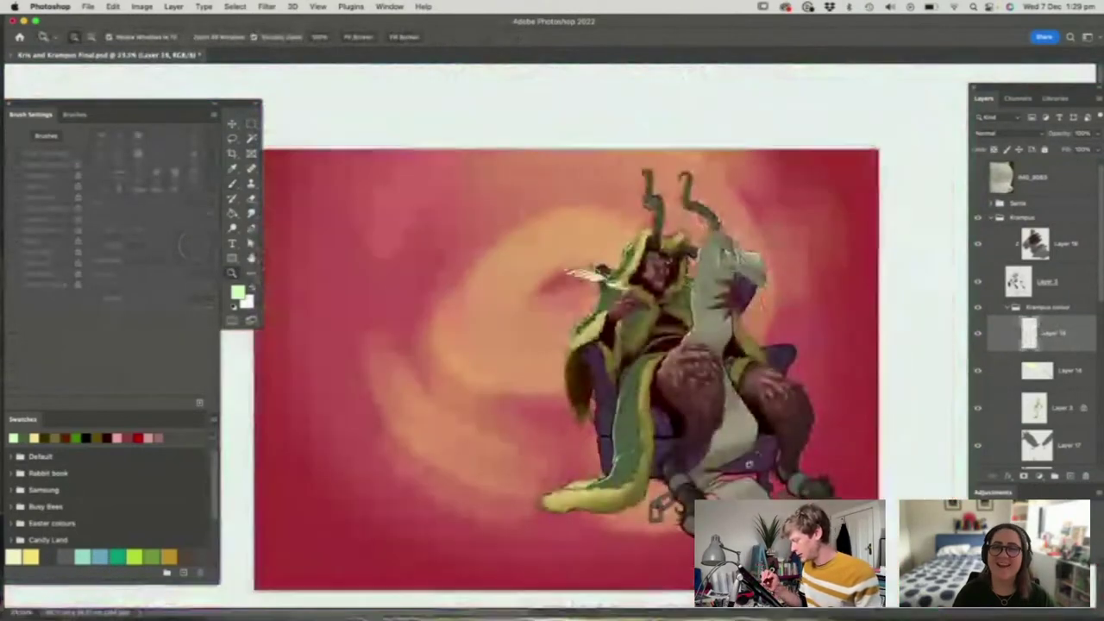
drag(750, 463, 763, 463)
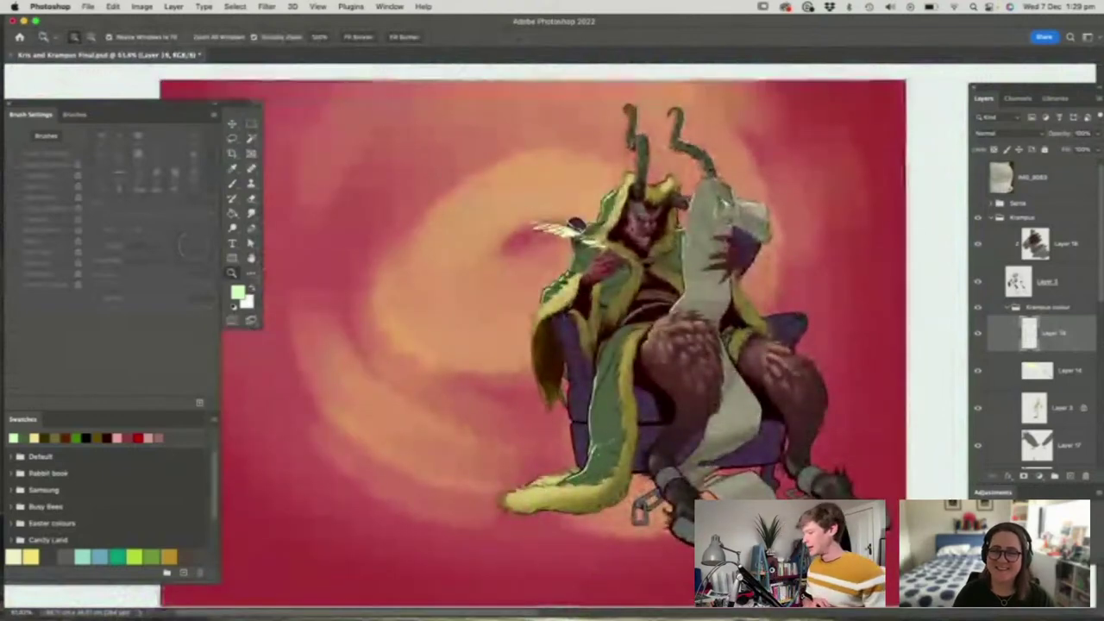
drag(768, 268, 778, 302)
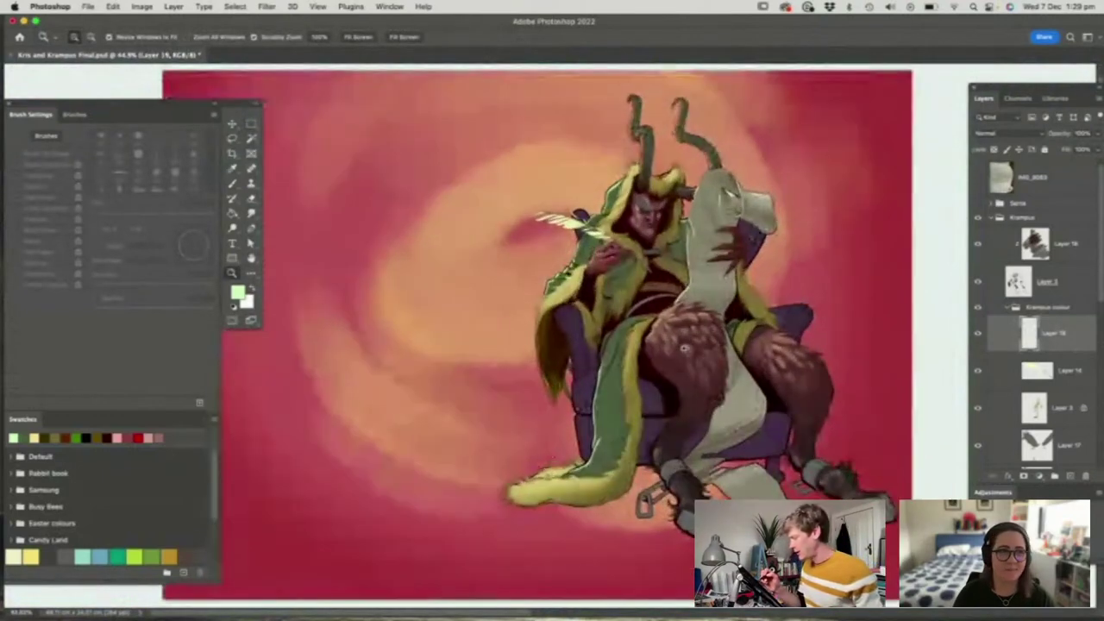
Select the eyebrow layer, Layer 17, and lock its transparent pixels
drag(1100, 263, 1100, 293)
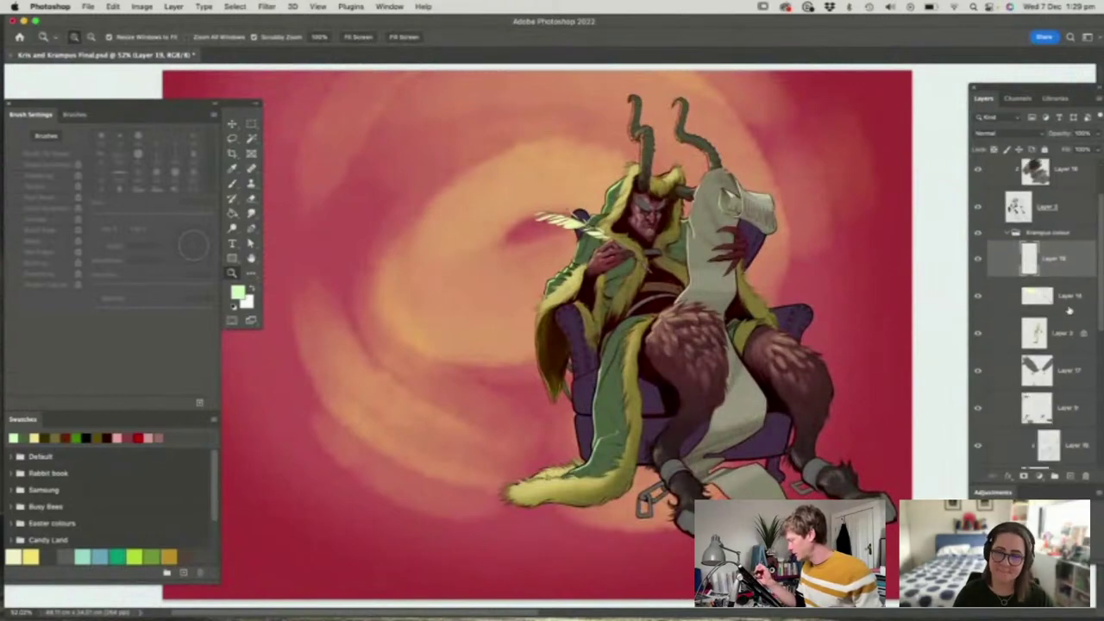
click(1035, 366)
drag(645, 173, 755, 172)
scroll(734, 293, up, 3)
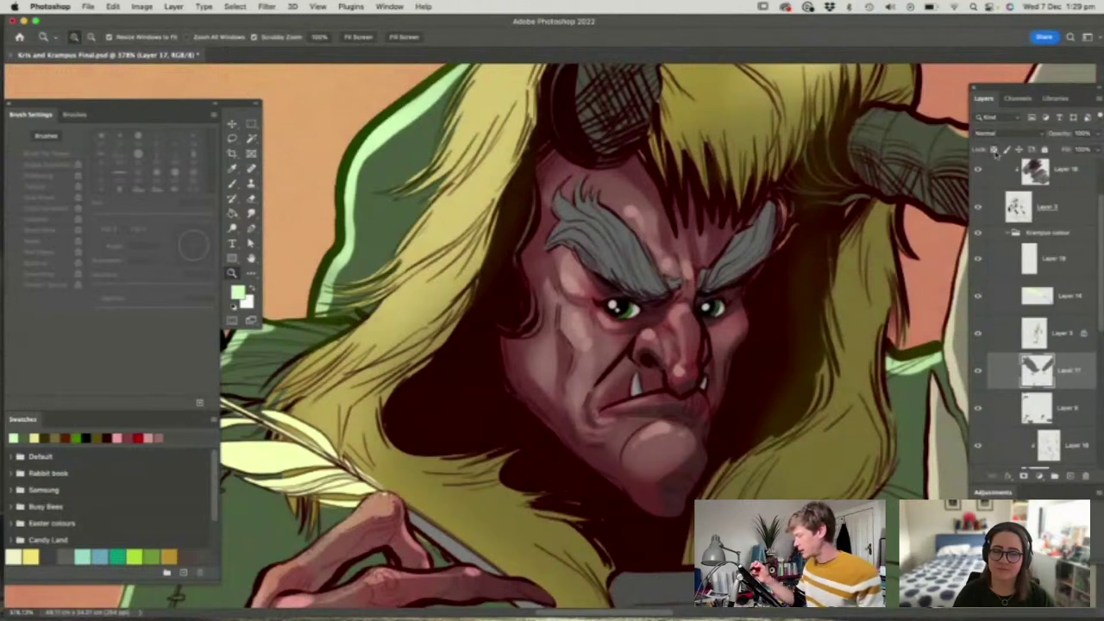
click(995, 150)
Sample the eyebrow grey with the brush and pick a darker grey based on it
key(b)
alt+click(619, 228)
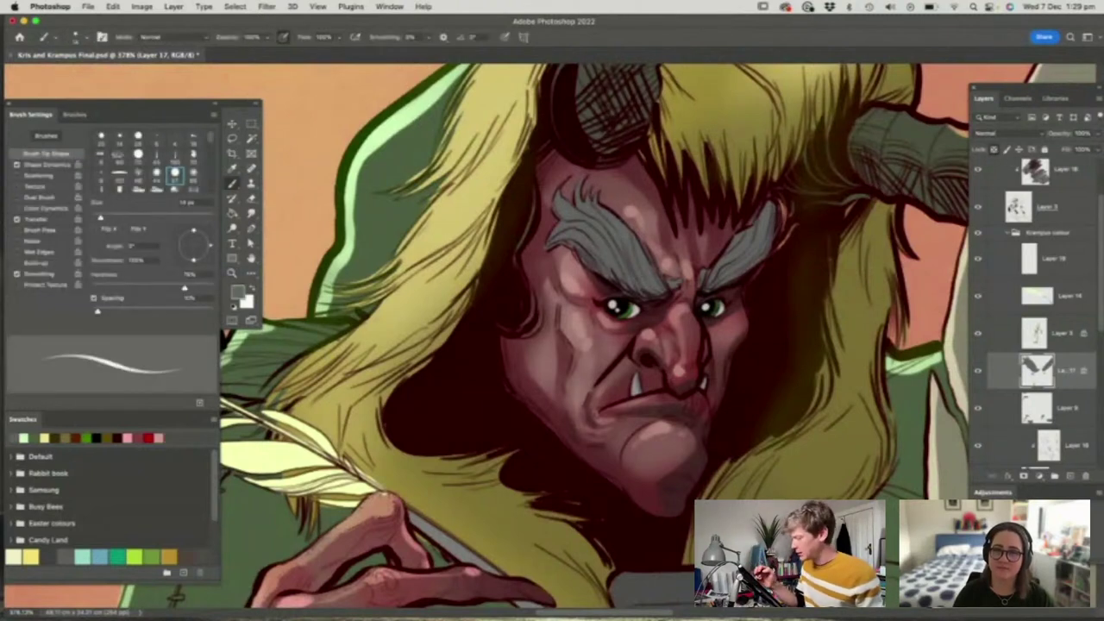
click(237, 293)
click(373, 428)
click(618, 307)
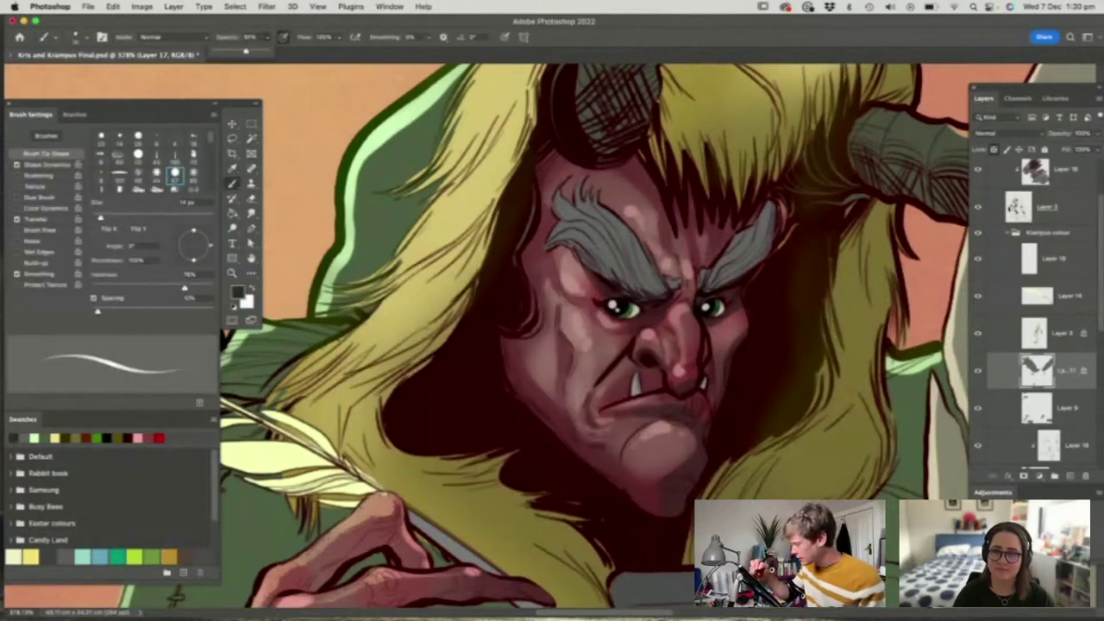
Paint dark grey shading through the lower and inner parts of both eyebrows
mouse_move(563, 219)
mouse_down()
mouse_move(628, 288)
mouse_move(654, 299)
mouse_up()
drag(611, 226, 669, 297)
drag(630, 236, 660, 283)
drag(576, 242, 611, 276)
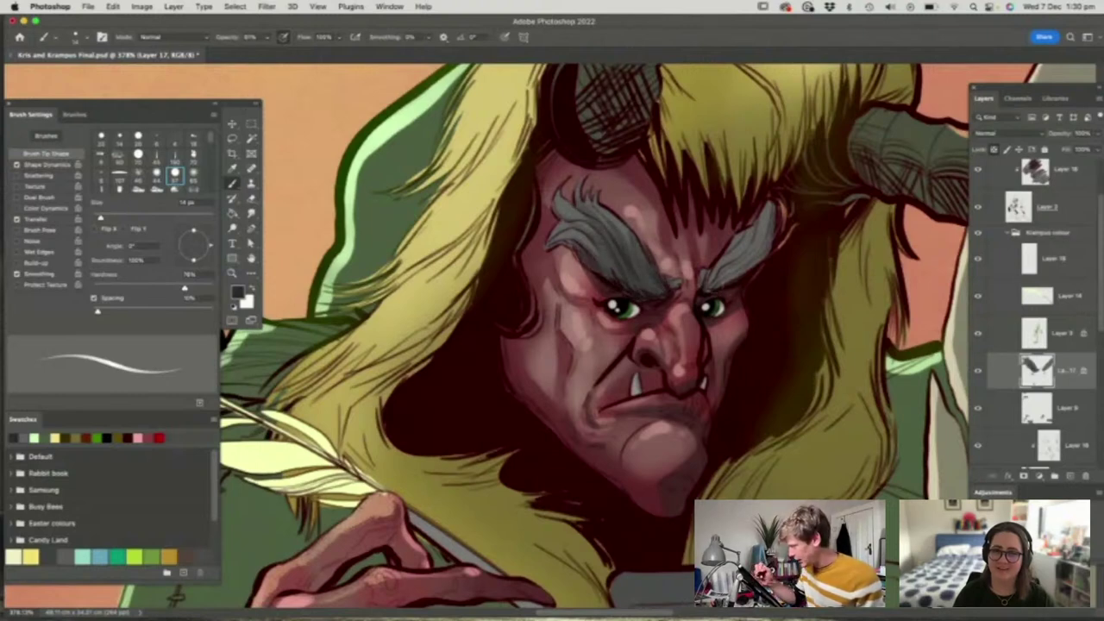
mouse_move(709, 292)
mouse_down()
mouse_move(740, 266)
mouse_move(766, 208)
mouse_move(716, 293)
mouse_move(769, 238)
mouse_up()
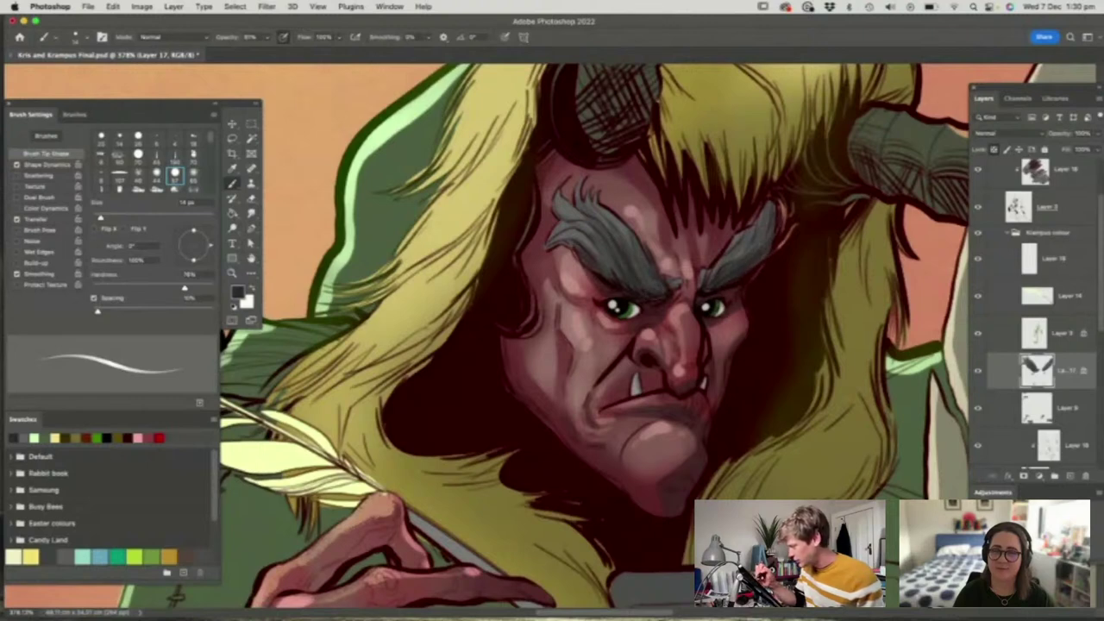
Pick a pale lavender of RGB 215, 215, 252 and reduce the brush size for fine eyebrow highlights
click(237, 291)
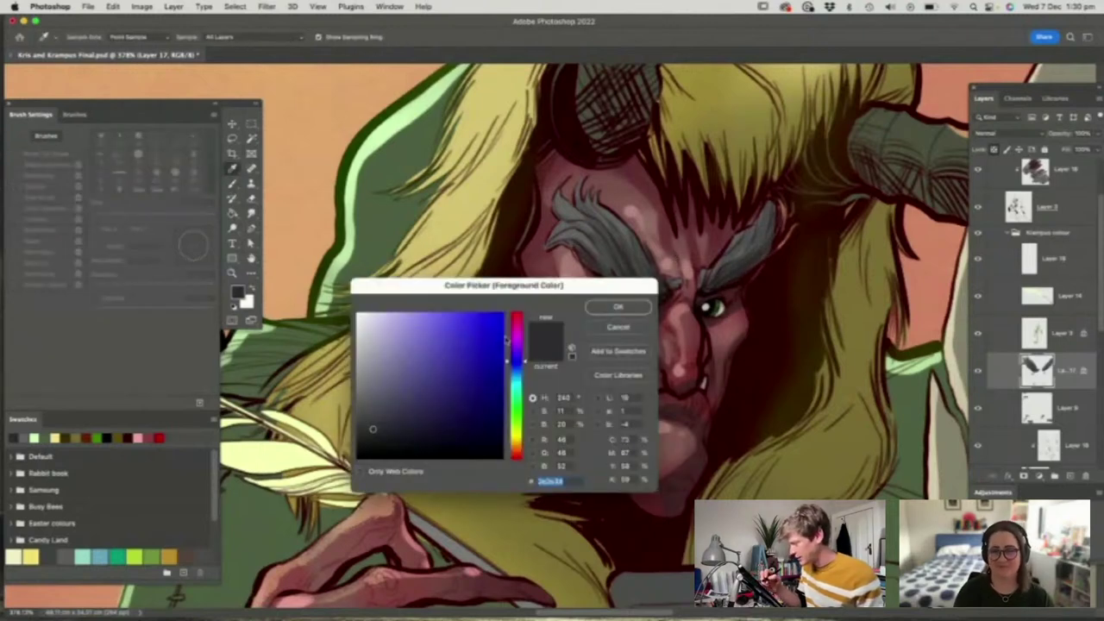
drag(365, 325, 378, 314)
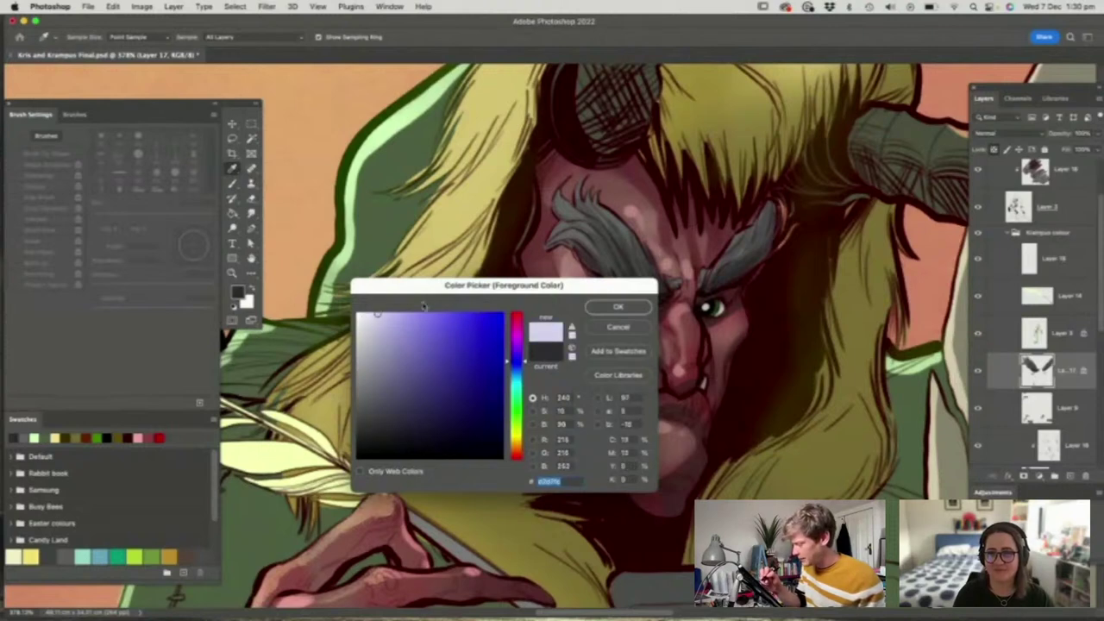
click(618, 307)
right_click(610, 304)
drag(677, 232, 671, 232)
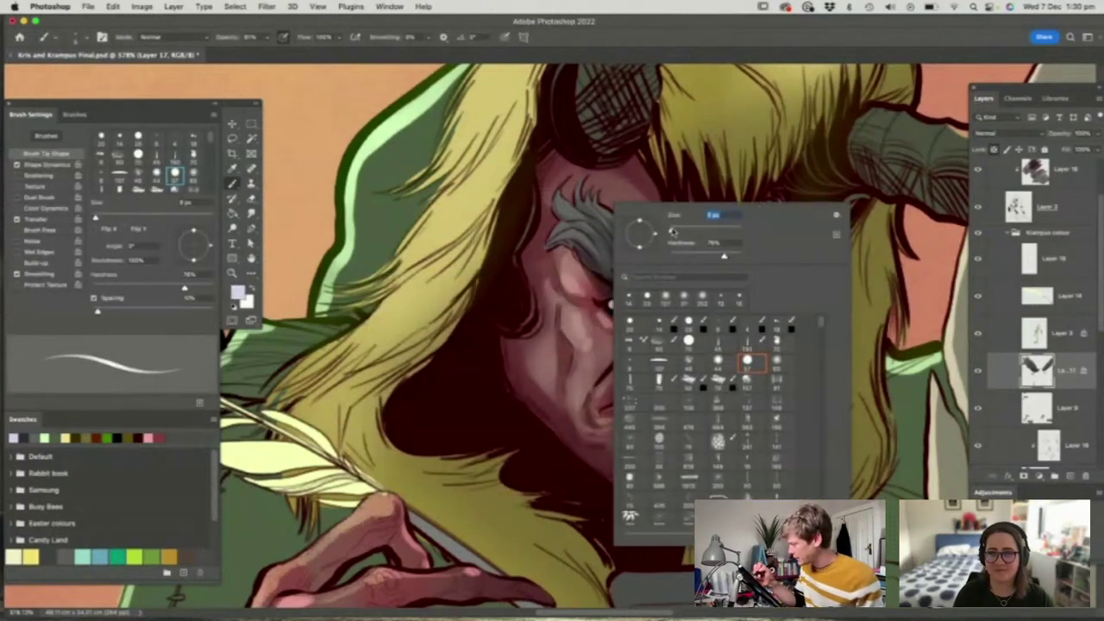
click(685, 192)
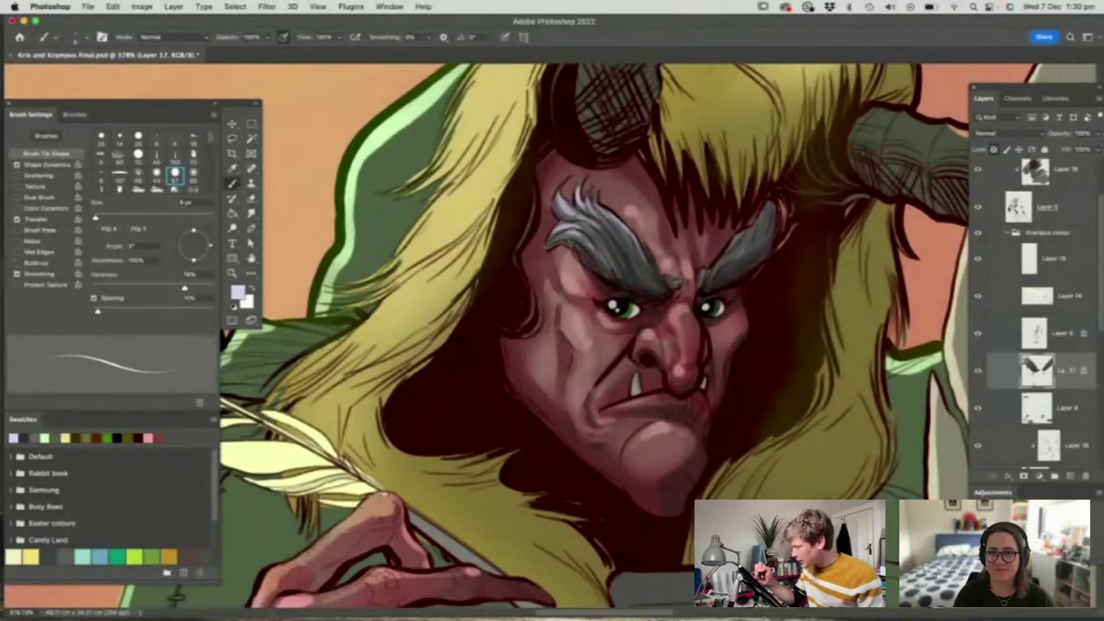
Paint thin pale lavender hair highlights on the eyebrows and check them up close
drag(719, 267, 754, 224)
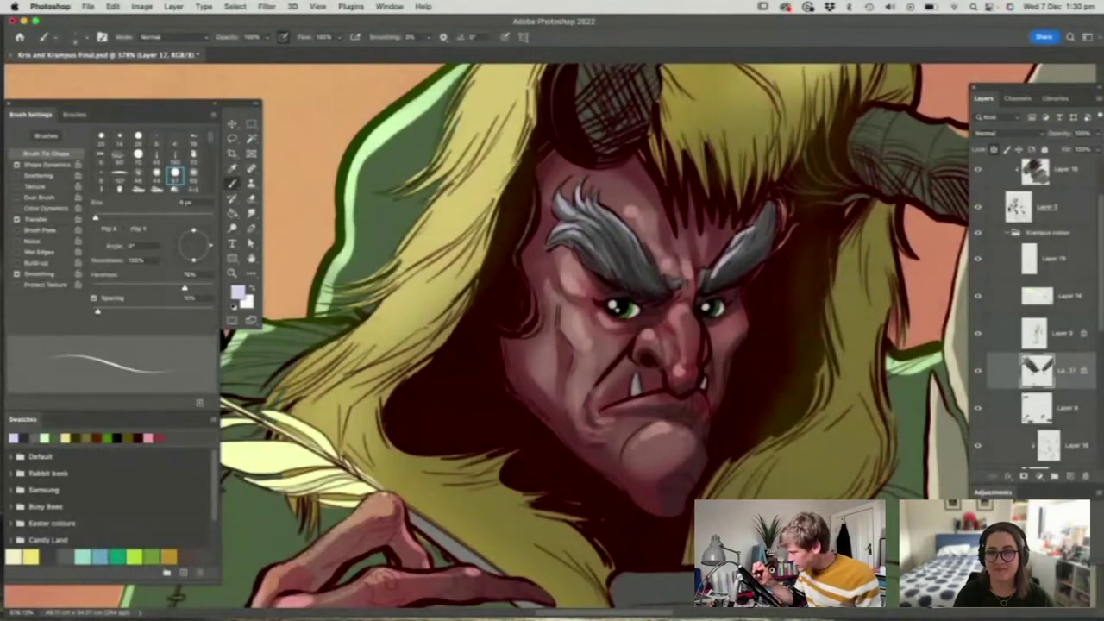
key(z)
drag(690, 310, 726, 290)
drag(623, 252, 681, 252)
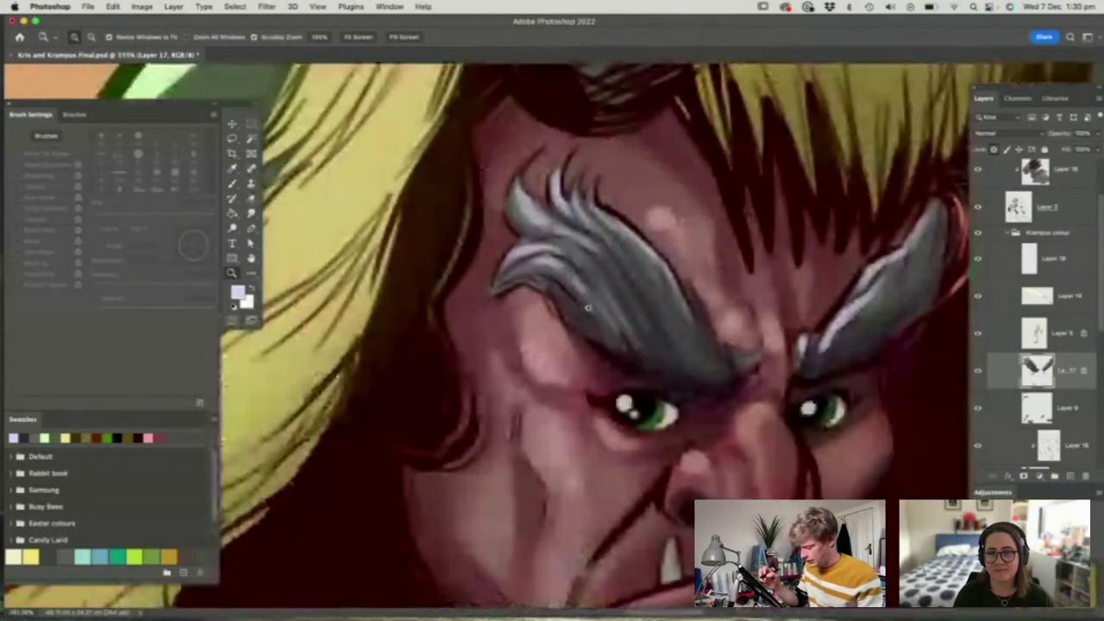
key(b)
key(z)
drag(616, 307, 580, 306)
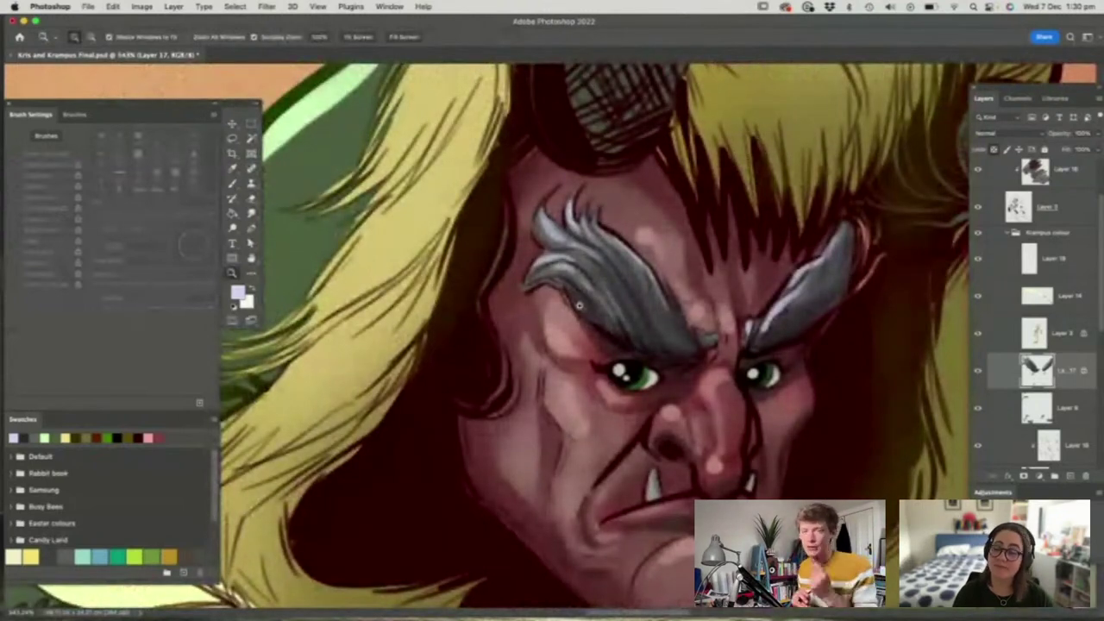
Examine the highlighted eyebrows, the whole figure and the leg fur at different magnifications
scroll(679, 330, down, 10)
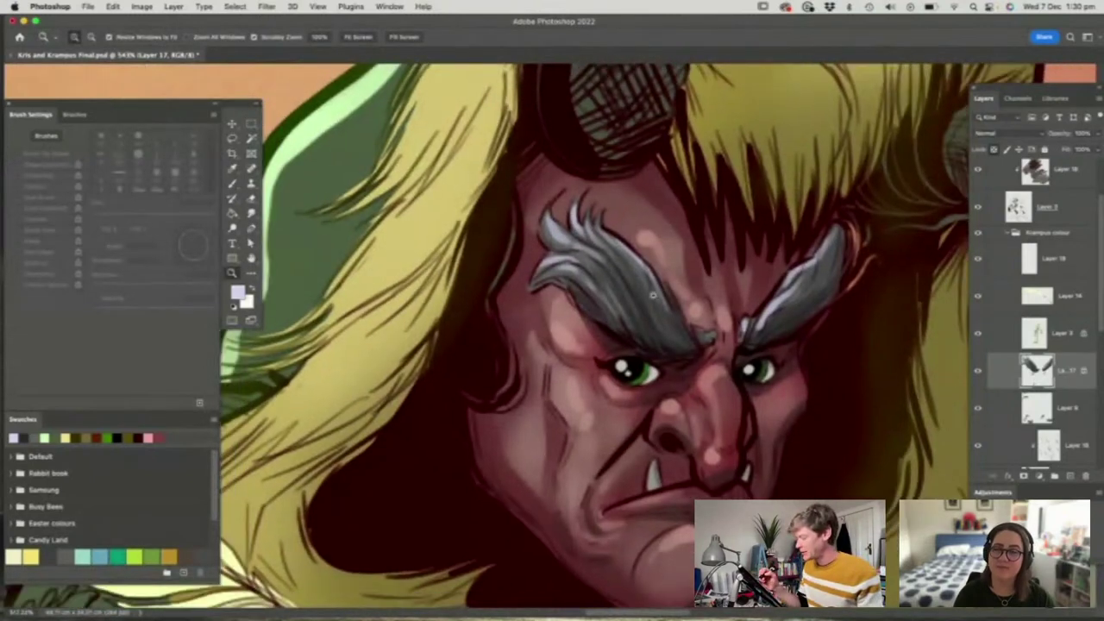
drag(723, 264, 686, 272)
drag(628, 435, 639, 443)
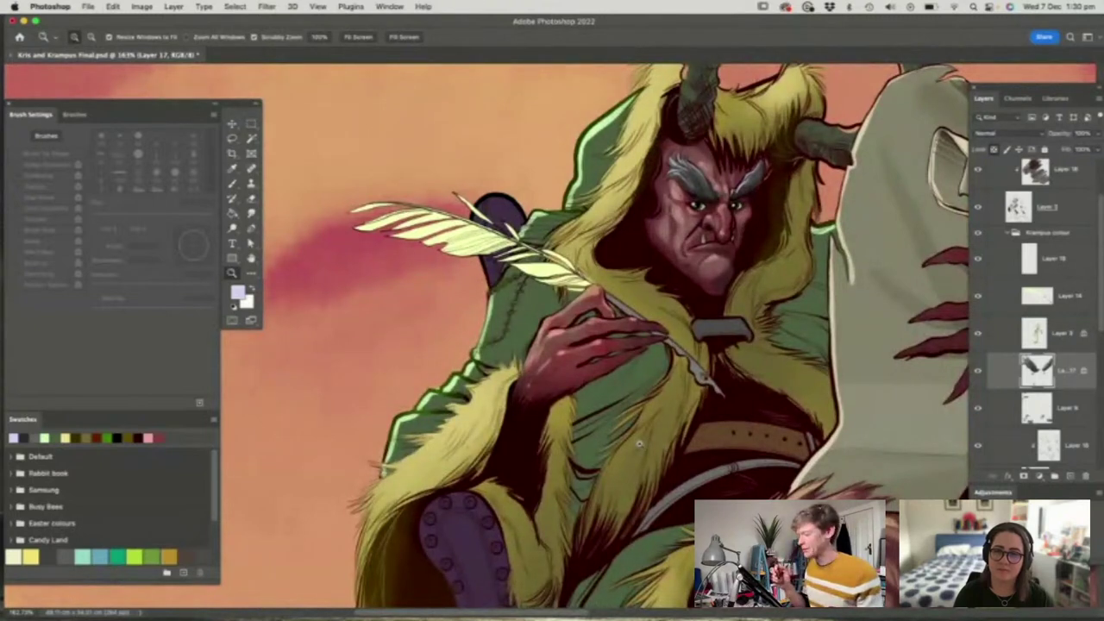
drag(711, 241, 671, 289)
scroll(684, 249, down, 3)
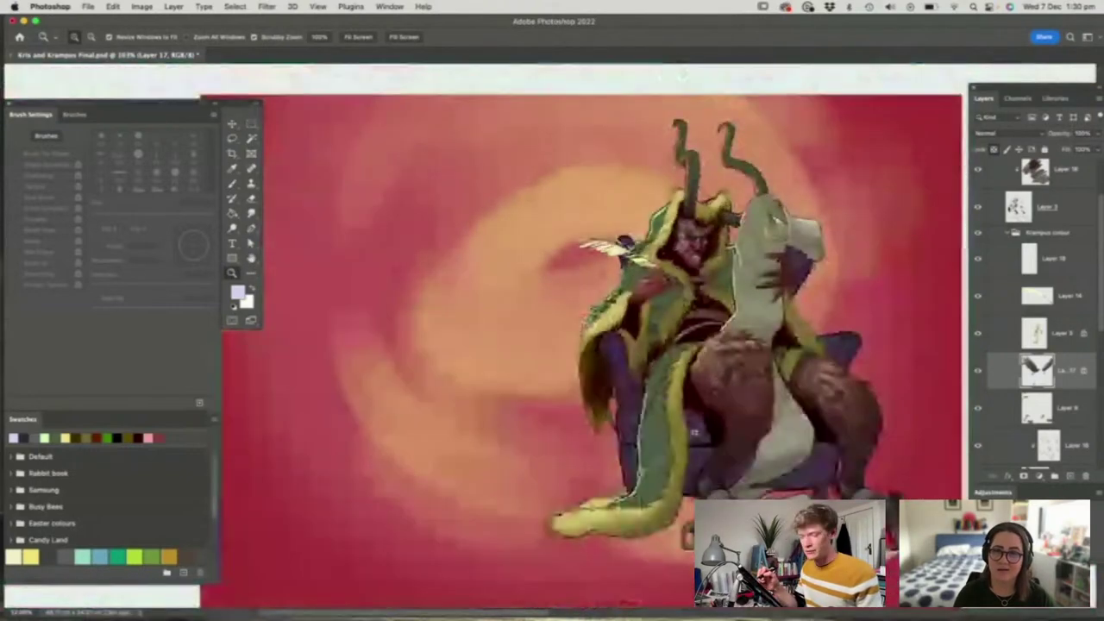
scroll(577, 360, up, 8)
scroll(577, 361, down, 6)
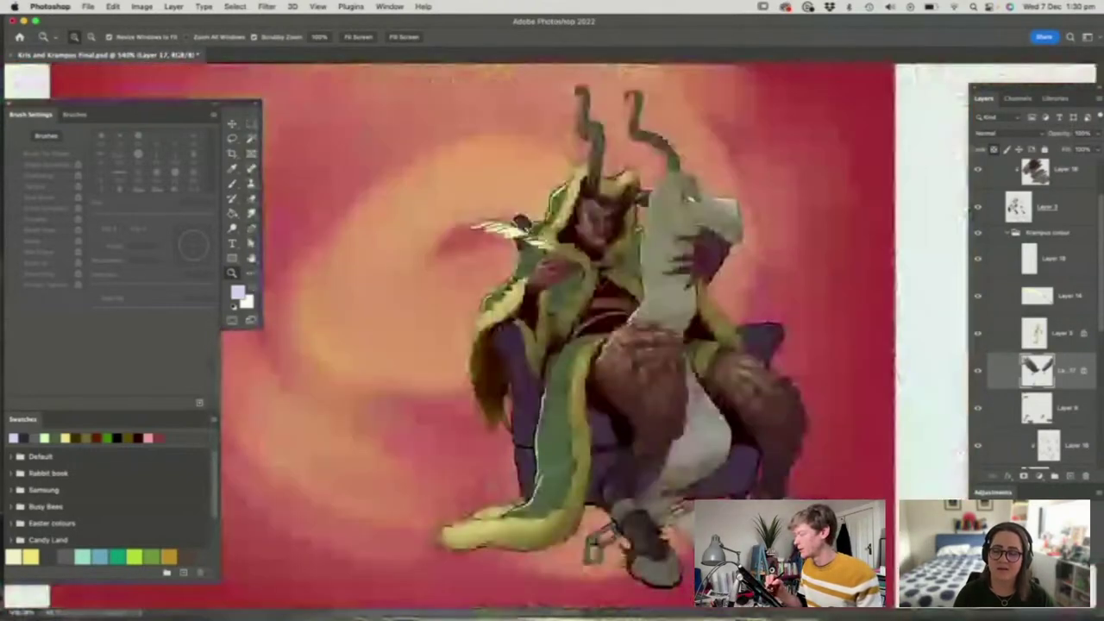
scroll(659, 358, up, 4)
scroll(659, 358, up, 4)
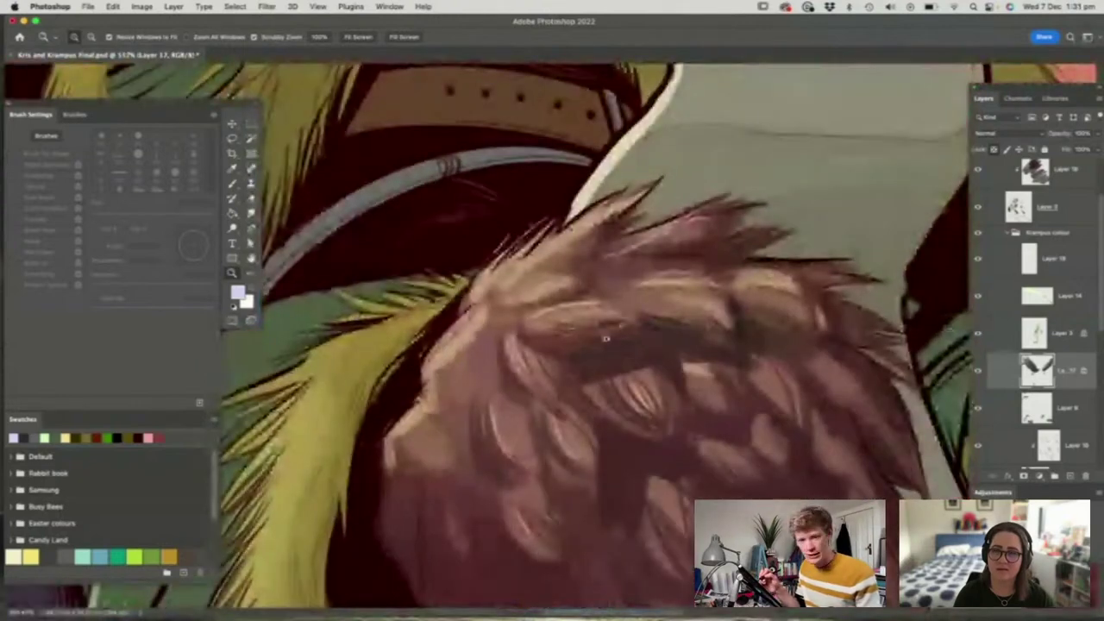
scroll(596, 445, down, 5)
drag(565, 432, 537, 433)
Choose a hard round brush preset at 2 px for fine detail on the eyebrows
drag(520, 197, 575, 232)
key(b)
right_click(542, 264)
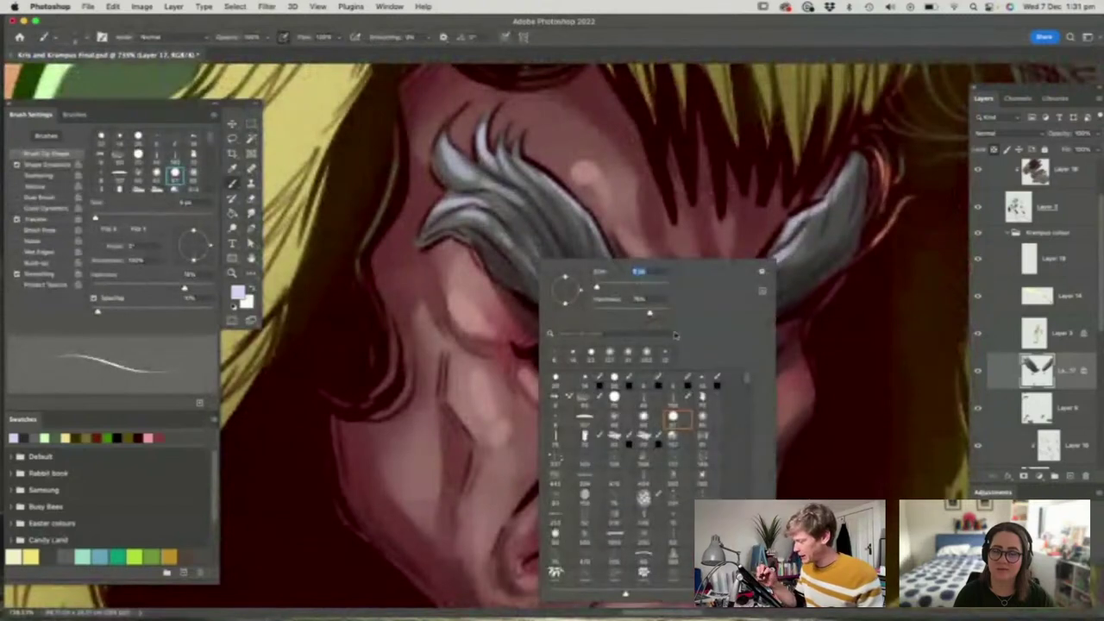
click(649, 382)
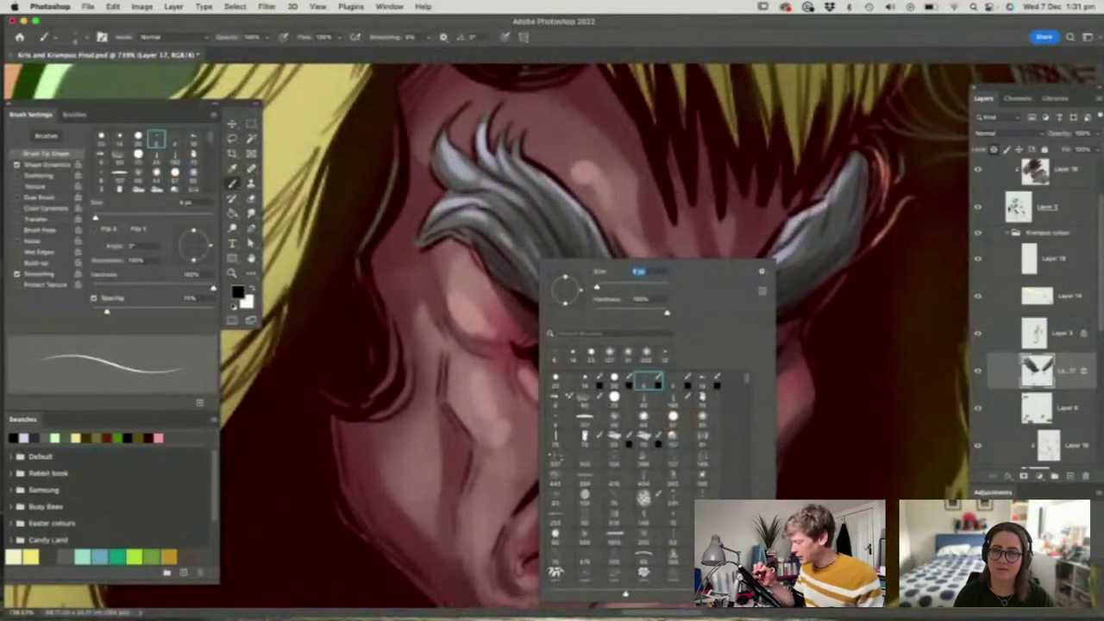
drag(598, 288, 595, 288)
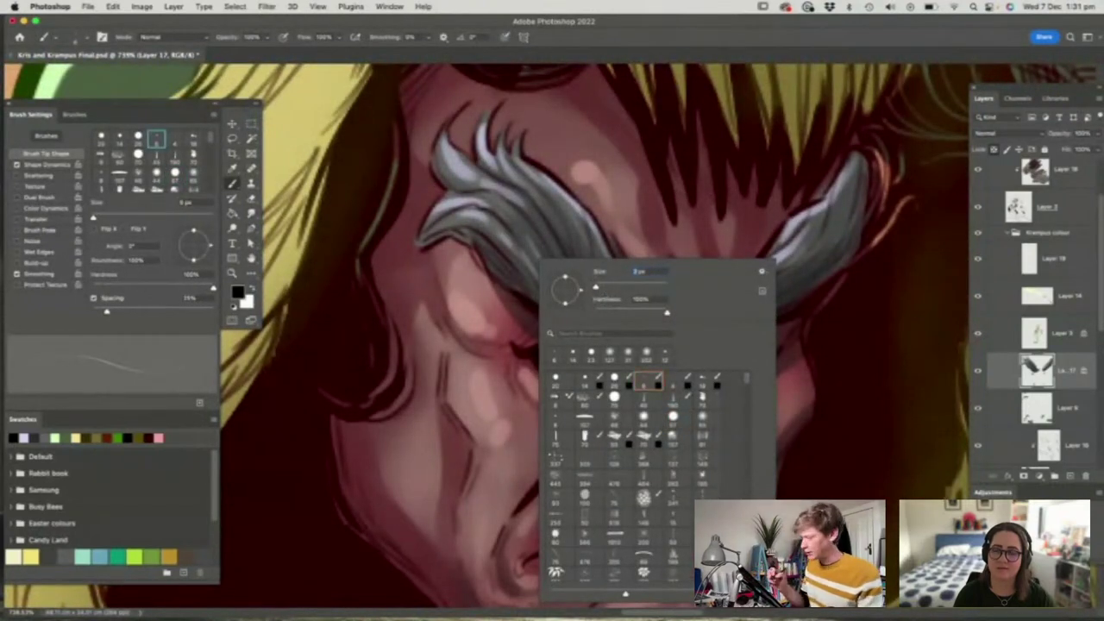
key(Return)
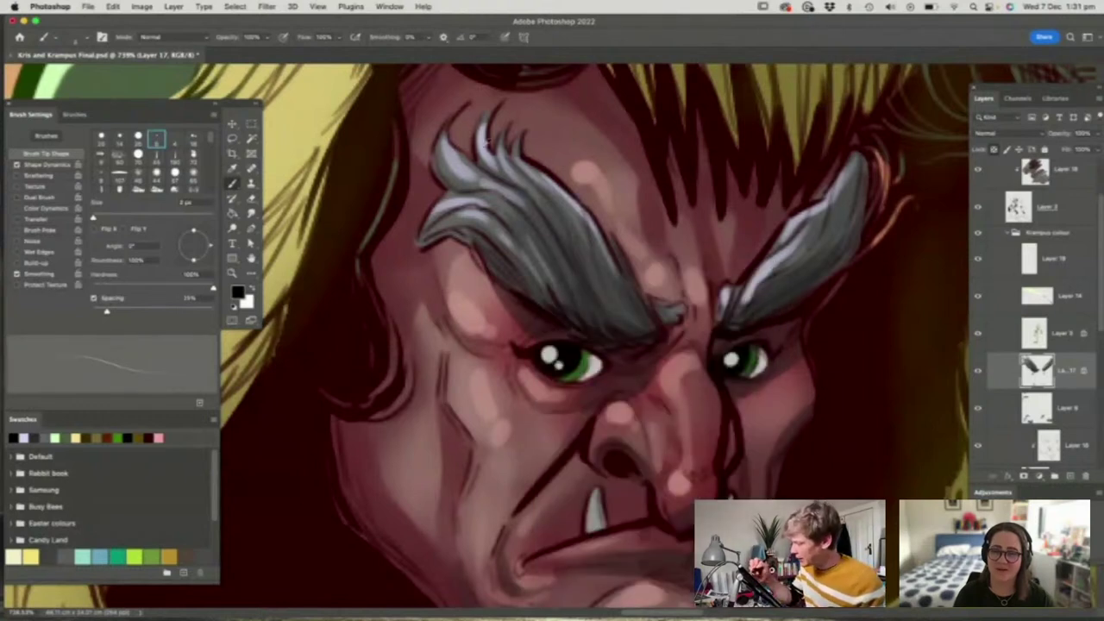
Sample a light grey from the eyebrow, paint fine individual hairs along both brows and check them from further out
alt+click(490, 195)
drag(490, 195, 547, 266)
mouse_move(527, 204)
mouse_down()
mouse_move(567, 283)
mouse_move(569, 263)
mouse_up()
drag(536, 183, 614, 311)
drag(579, 219, 614, 291)
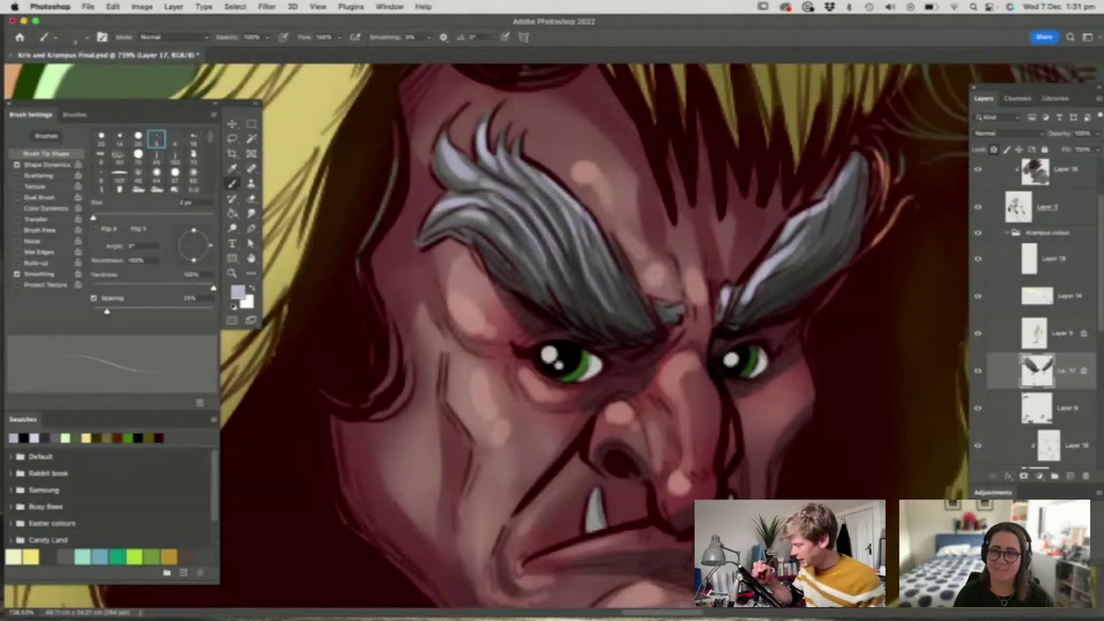
drag(776, 271, 823, 214)
key(z)
drag(690, 285, 505, 285)
drag(677, 312, 692, 312)
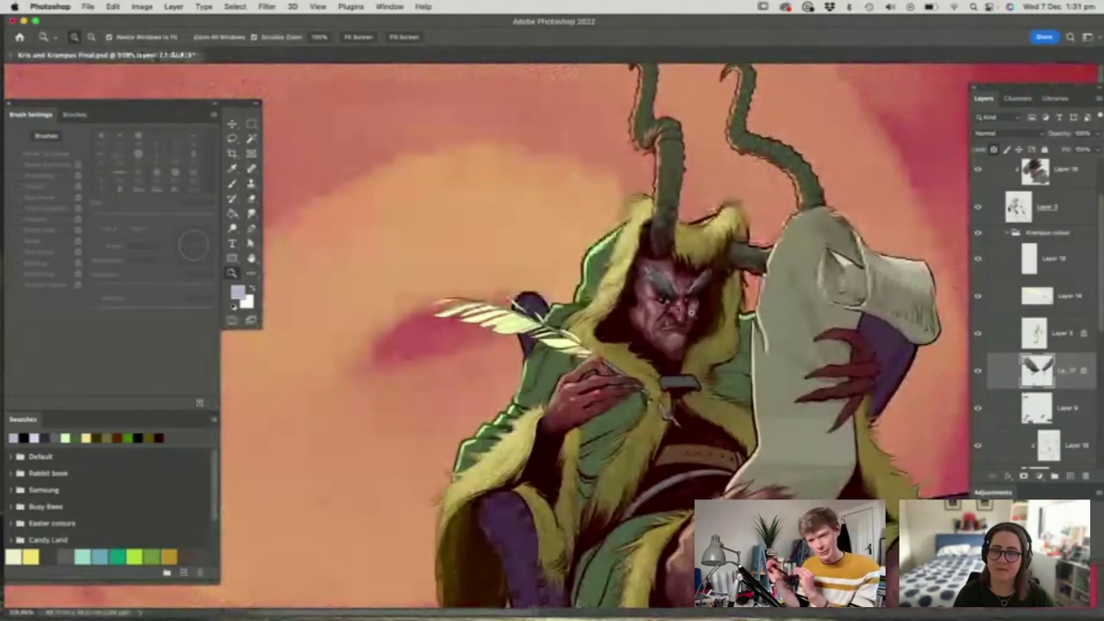
key(ctrl+z)
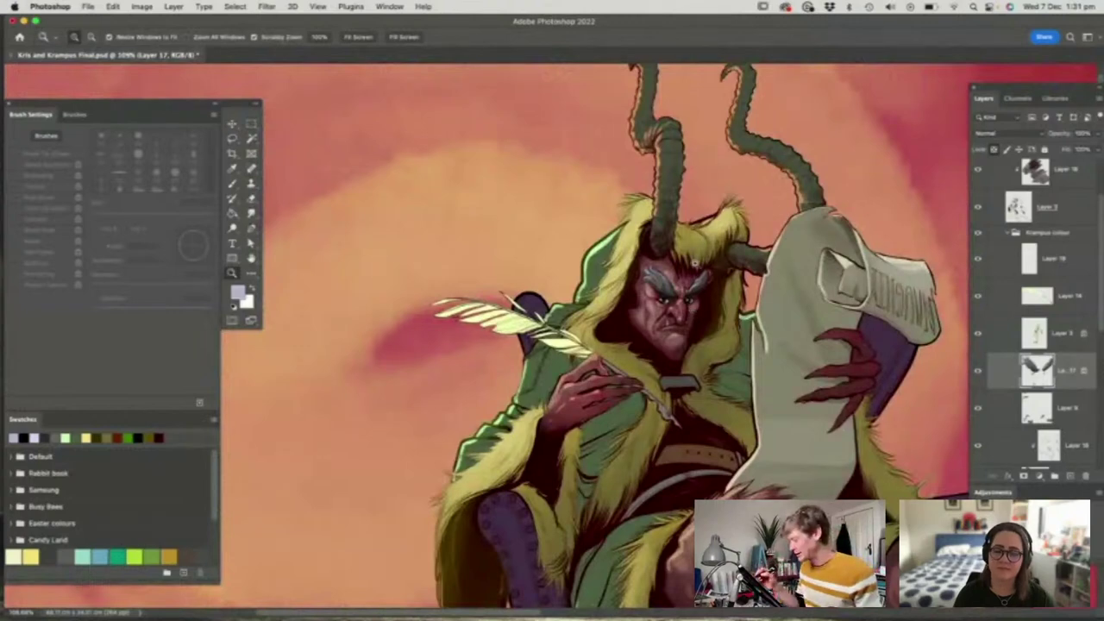
Set a hard round brush to 11 px and sample a near-black colour beside the inner end of the eyebrow
drag(694, 263, 958, 449)
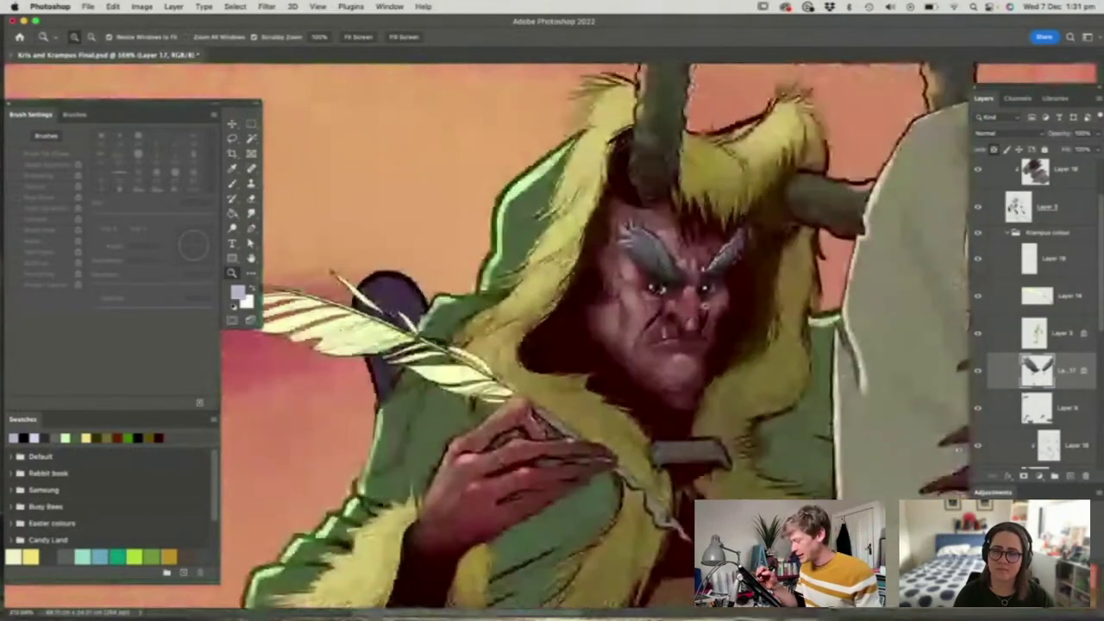
scroll(686, 294, up, 4)
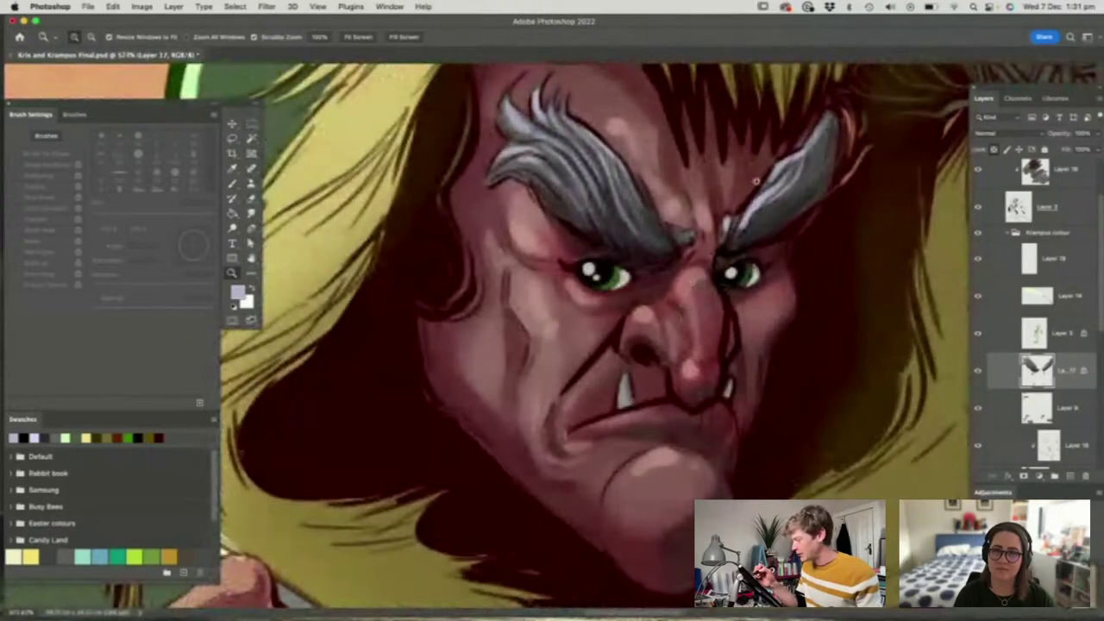
key(b)
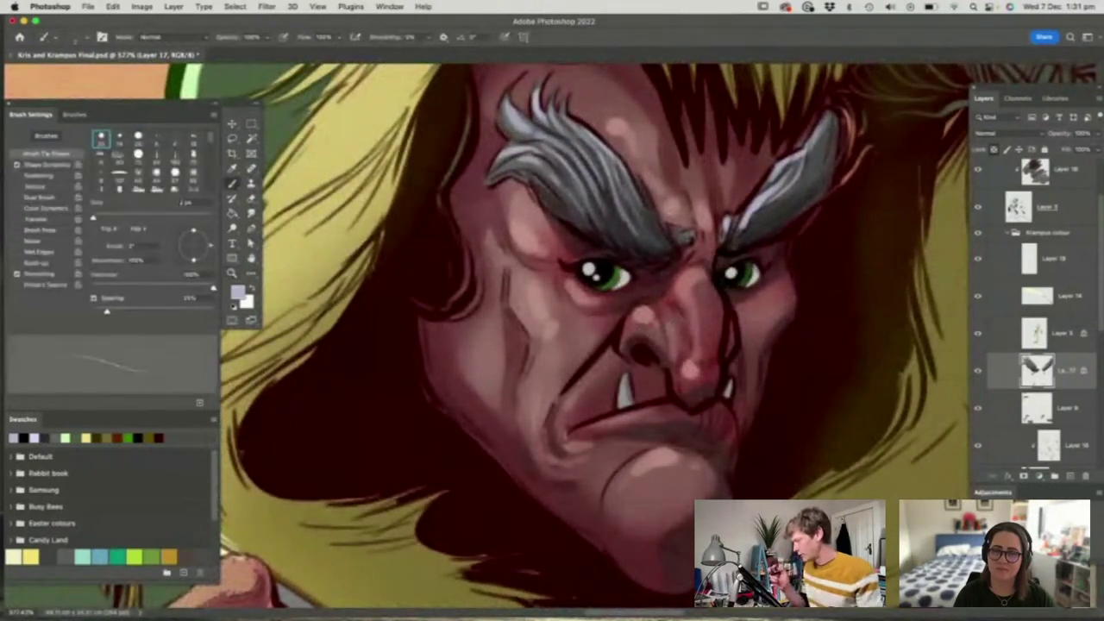
right_click(635, 263)
click(692, 287)
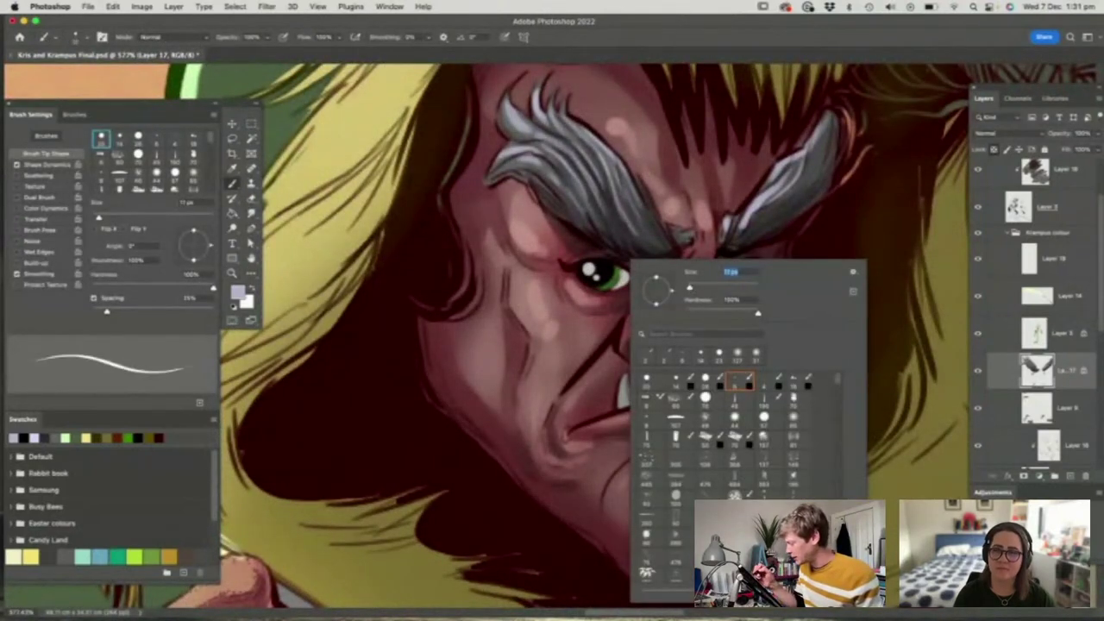
key(Return)
alt+click(669, 257)
Undo the trial dark stroke beside the eye and lower the brush opacity to about 50% with pen pressure controlling it
drag(625, 271, 626, 285)
key(super+z)
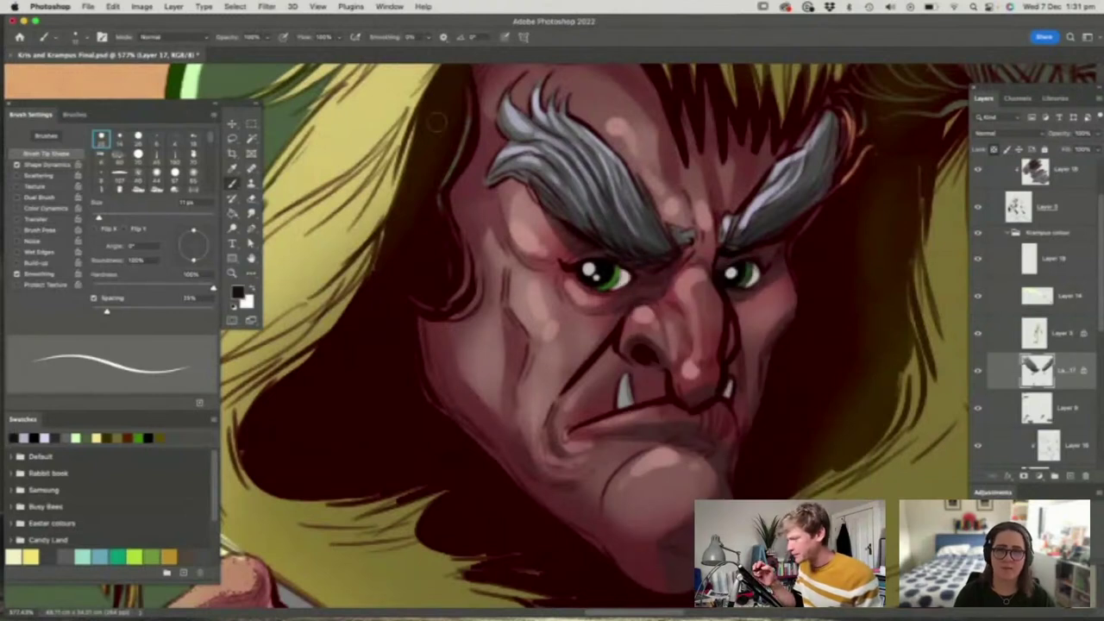
click(283, 37)
click(267, 37)
drag(267, 52, 245, 53)
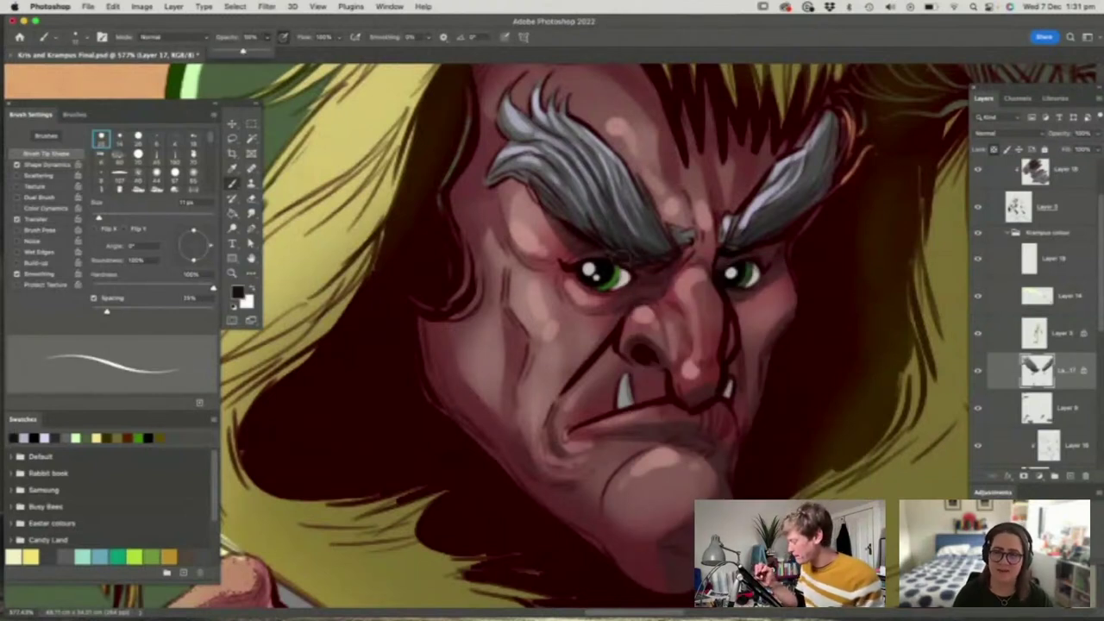
Paint dark shading strokes around the inner corners of both eyes and review the whole illustration
drag(624, 269, 619, 287)
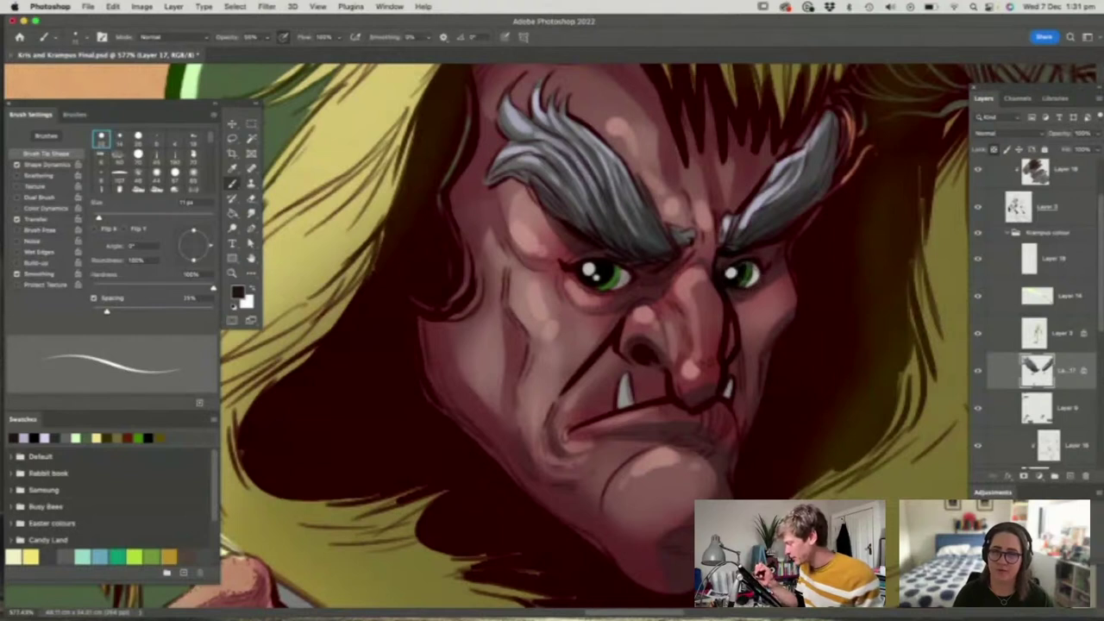
drag(744, 263, 751, 285)
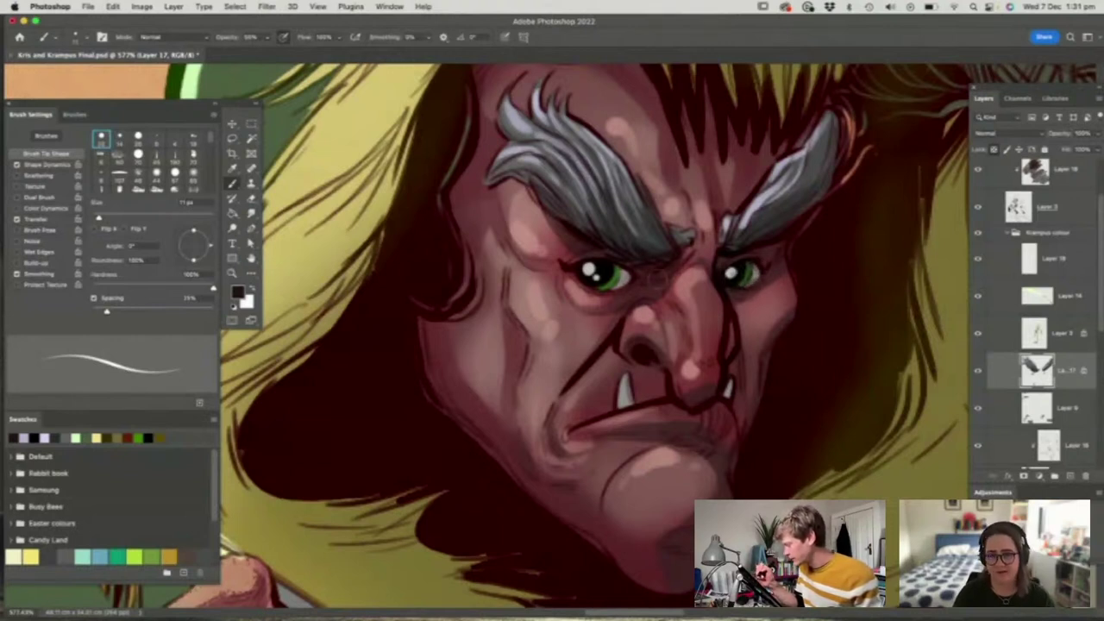
key(z)
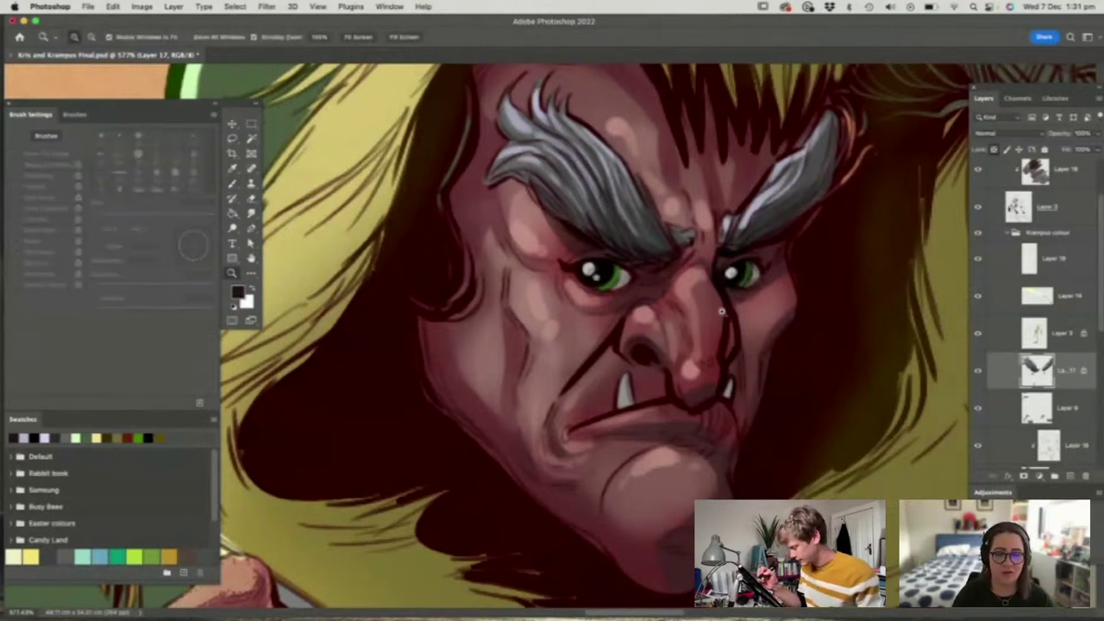
key(b)
key(z)
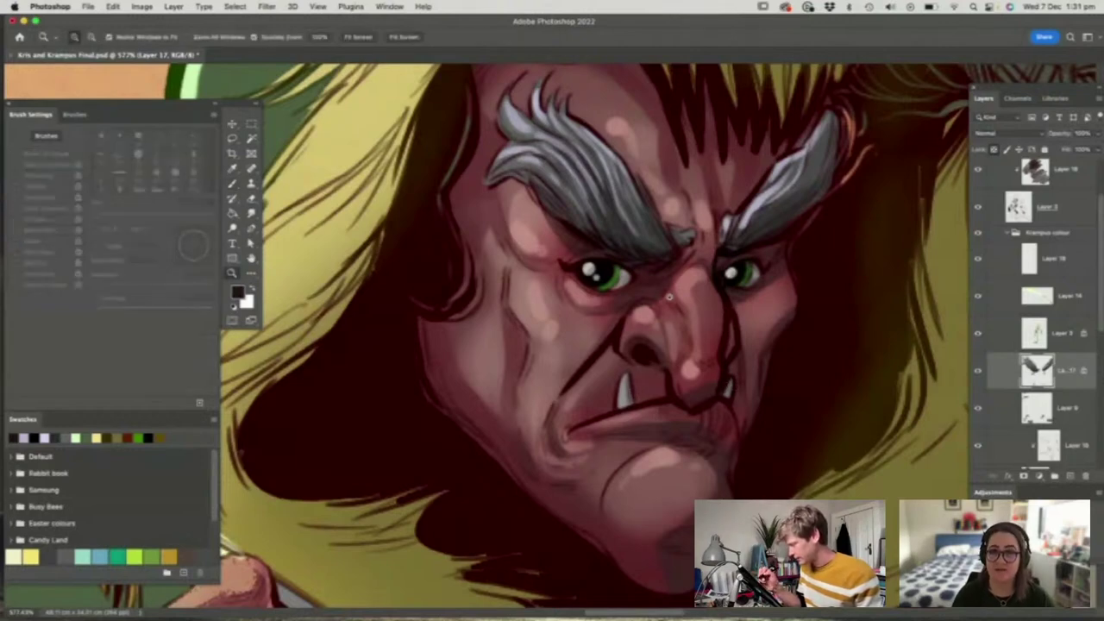
drag(695, 289, 647, 289)
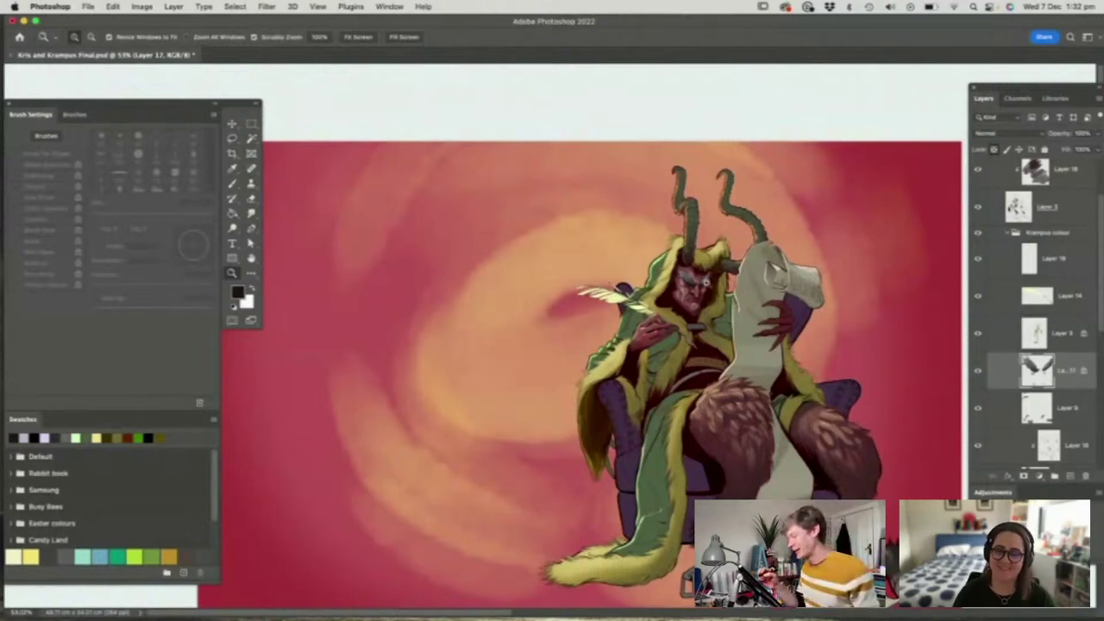
drag(706, 283, 665, 302)
Collapse the Krampus colour group and add a new layer above Layer 18 in the Krampus group
click(1008, 234)
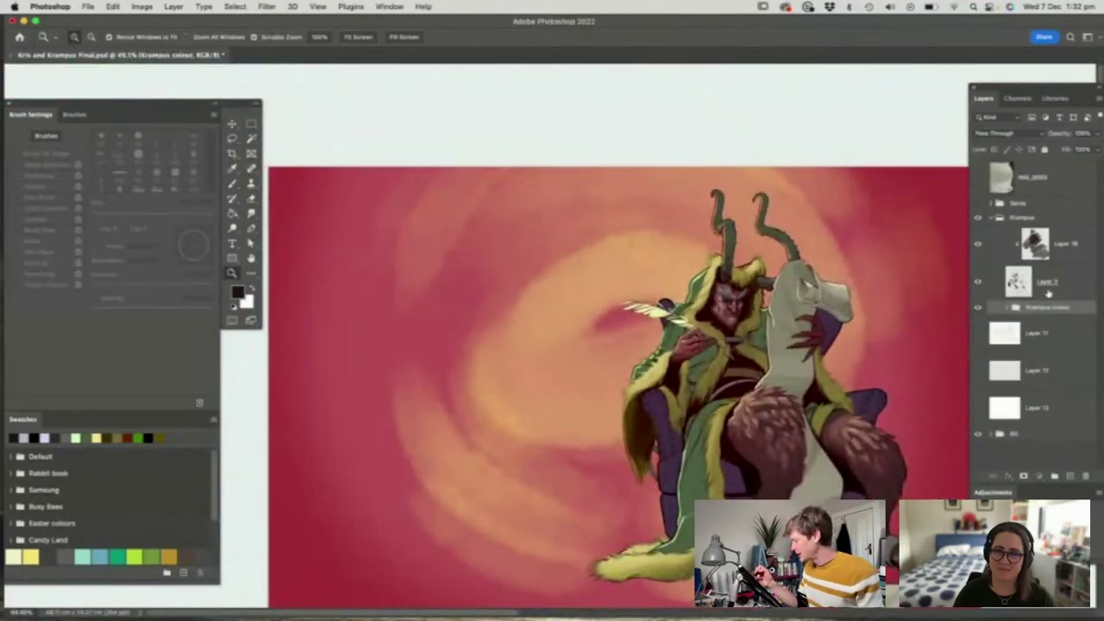
click(1049, 294)
click(1063, 252)
click(1069, 476)
Choose a small hard round brush preset in black at 100% opacity, removing the trial mark on the background
drag(559, 263, 631, 263)
key(b)
right_click(445, 364)
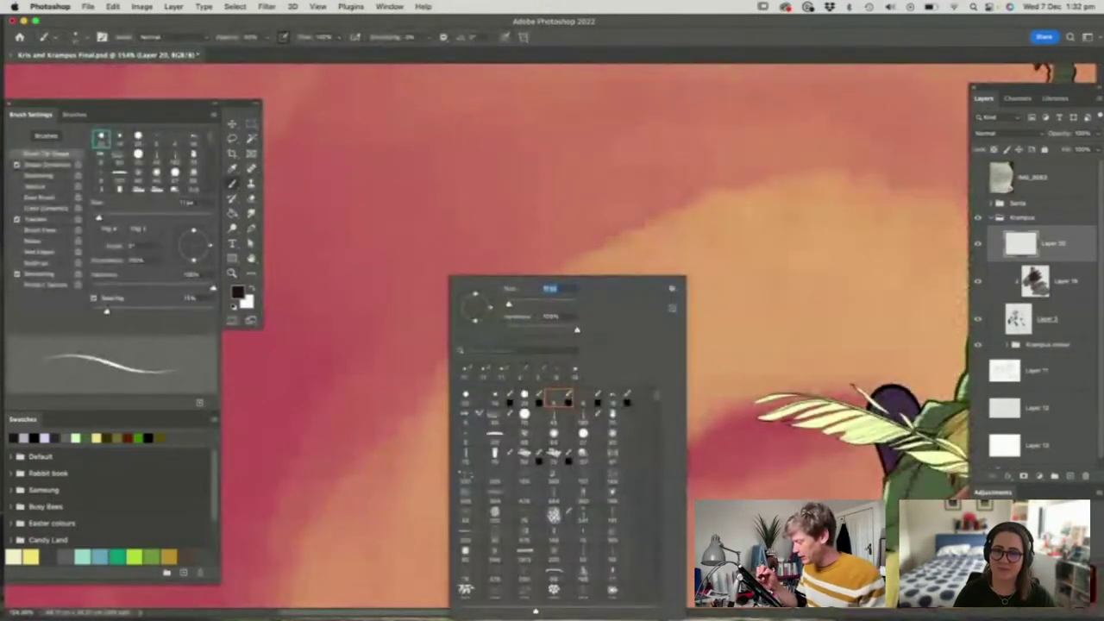
double_click(567, 401)
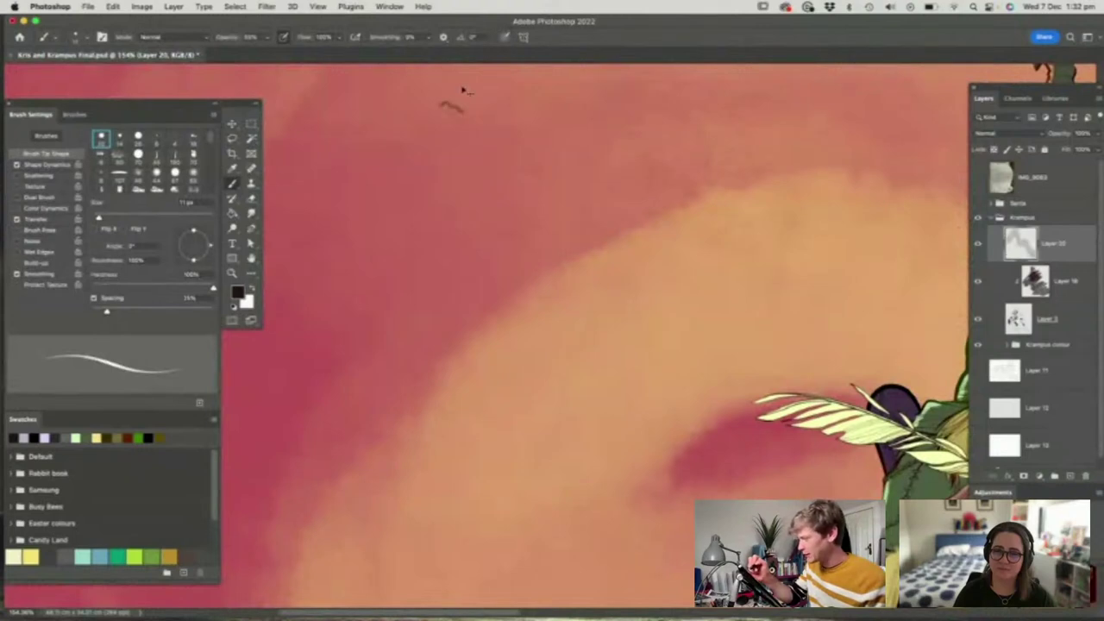
right_click(468, 203)
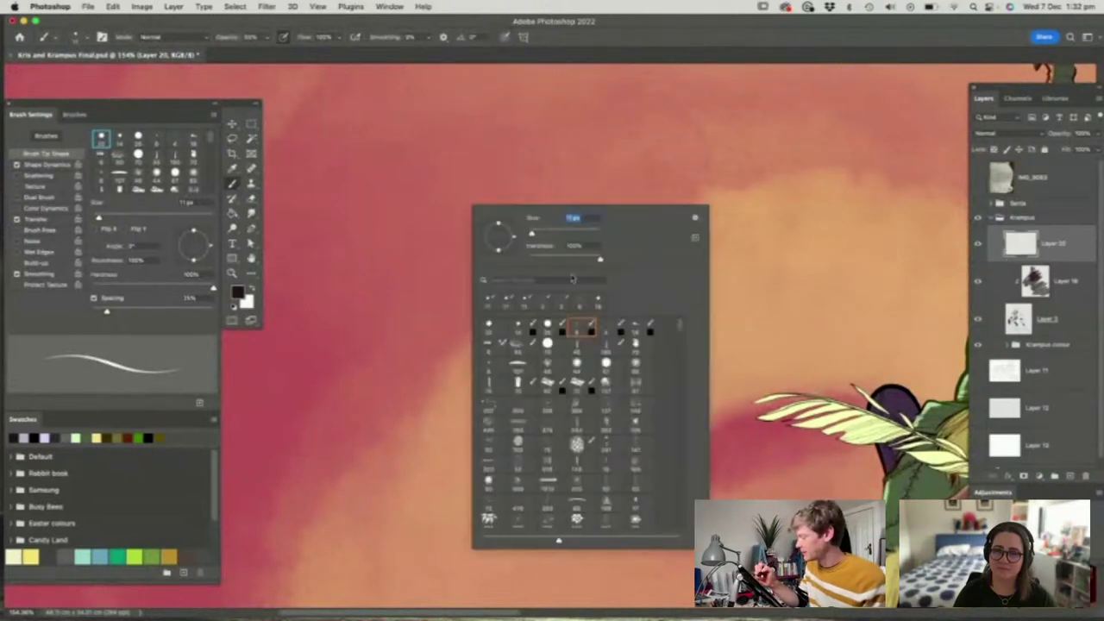
double_click(584, 329)
Sketch a tall tower block with a wavy top edge, straight sides, a corner line and an angled base beside Krampus
mouse_move(465, 125)
mouse_down()
mouse_move(567, 156)
mouse_move(568, 495)
mouse_up()
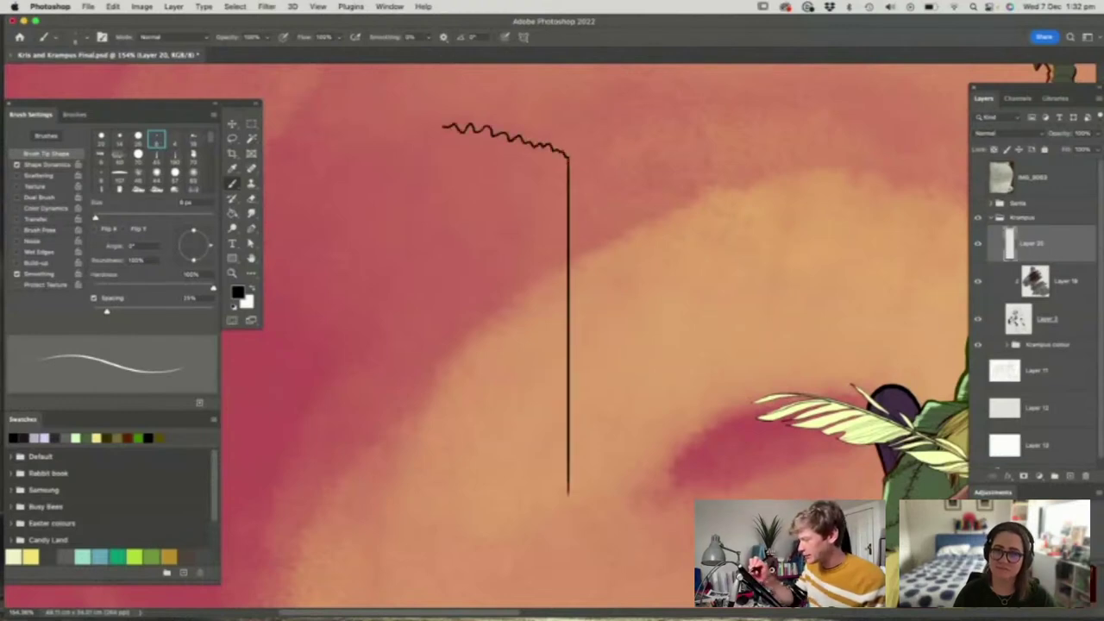
drag(407, 139, 396, 495)
drag(454, 126, 455, 520)
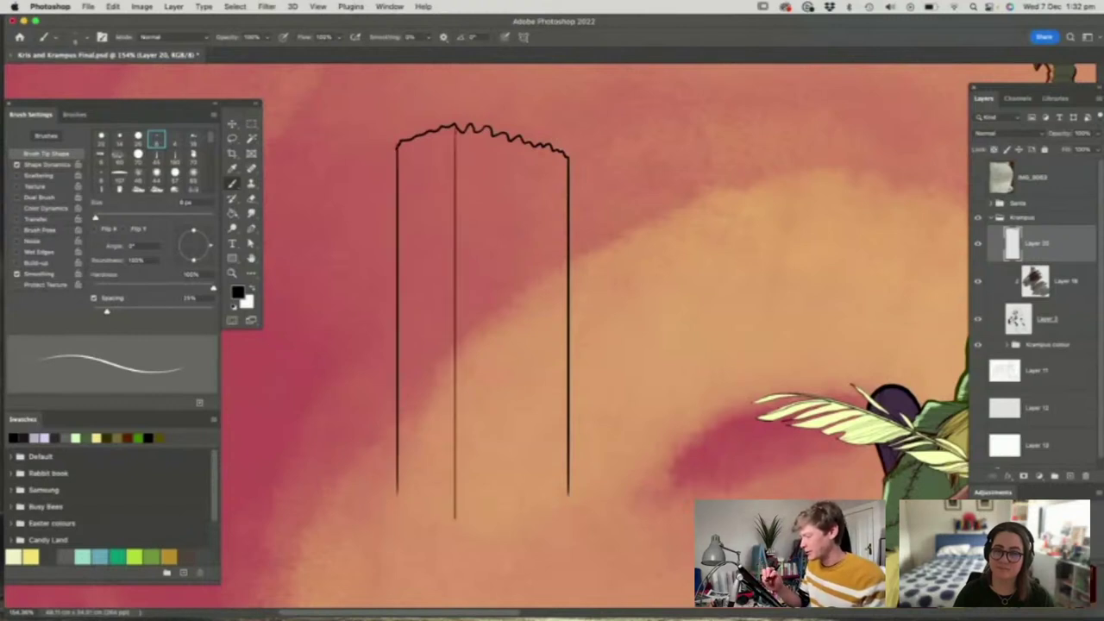
mouse_move(397, 494)
mouse_down()
mouse_move(455, 520)
mouse_move(570, 487)
mouse_up()
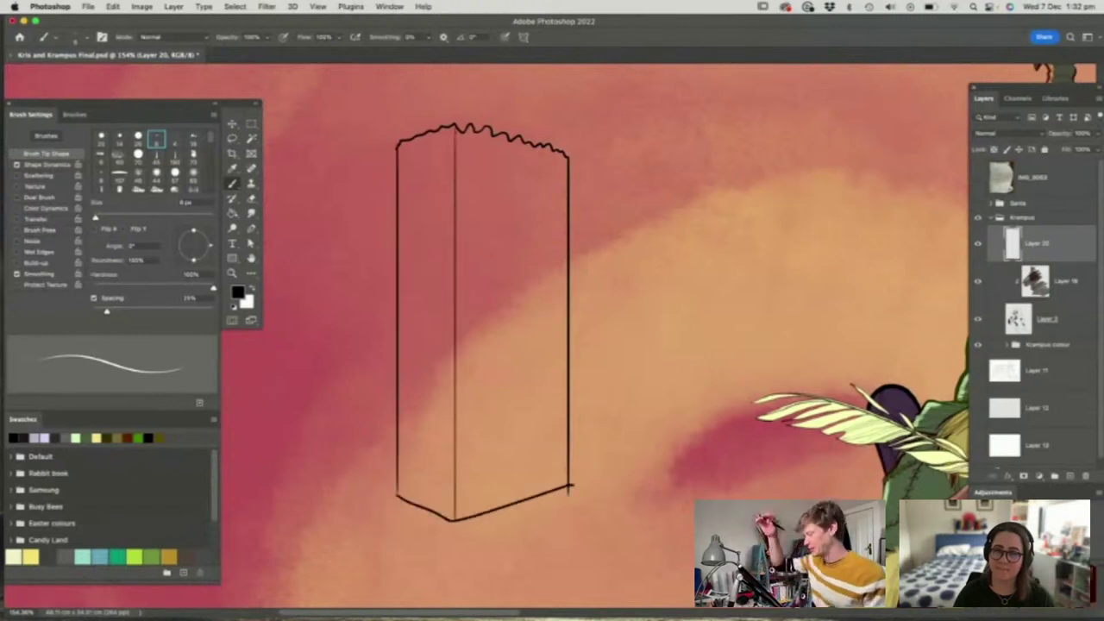
key(z)
drag(543, 309, 525, 349)
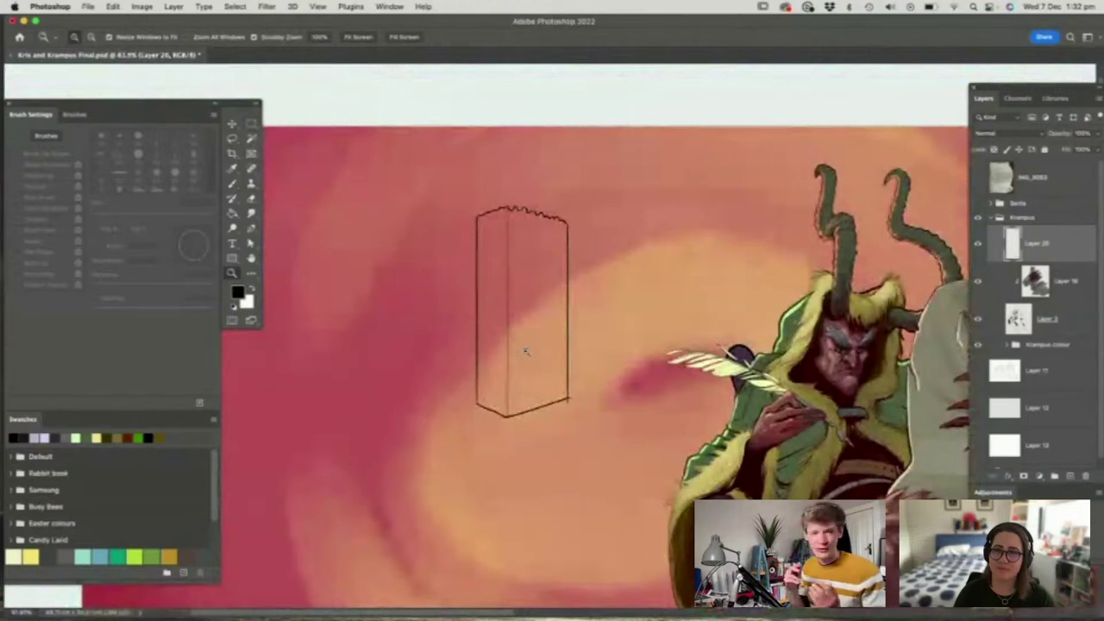
Draw a tiny standing figure beside the base of the tower block for scale
mouse_move(577, 408)
mouse_down()
mouse_move(646, 422)
mouse_move(622, 328)
mouse_move(602, 383)
mouse_move(614, 359)
mouse_move(614, 402)
mouse_up()
key(b)
mouse_move(628, 358)
mouse_down()
mouse_move(635, 418)
mouse_move(617, 414)
mouse_move(637, 378)
mouse_up()
key(z)
drag(602, 447, 515, 447)
Add a row of tiny vertical marks just below the top of the tower's corner line
drag(507, 155, 613, 155)
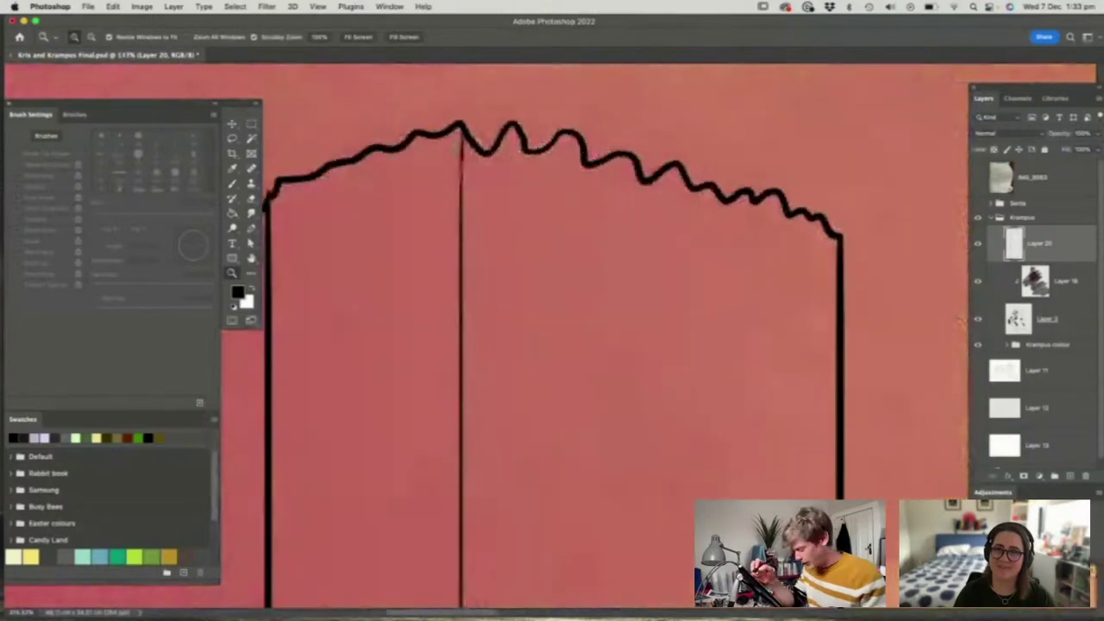
key(v)
key(b)
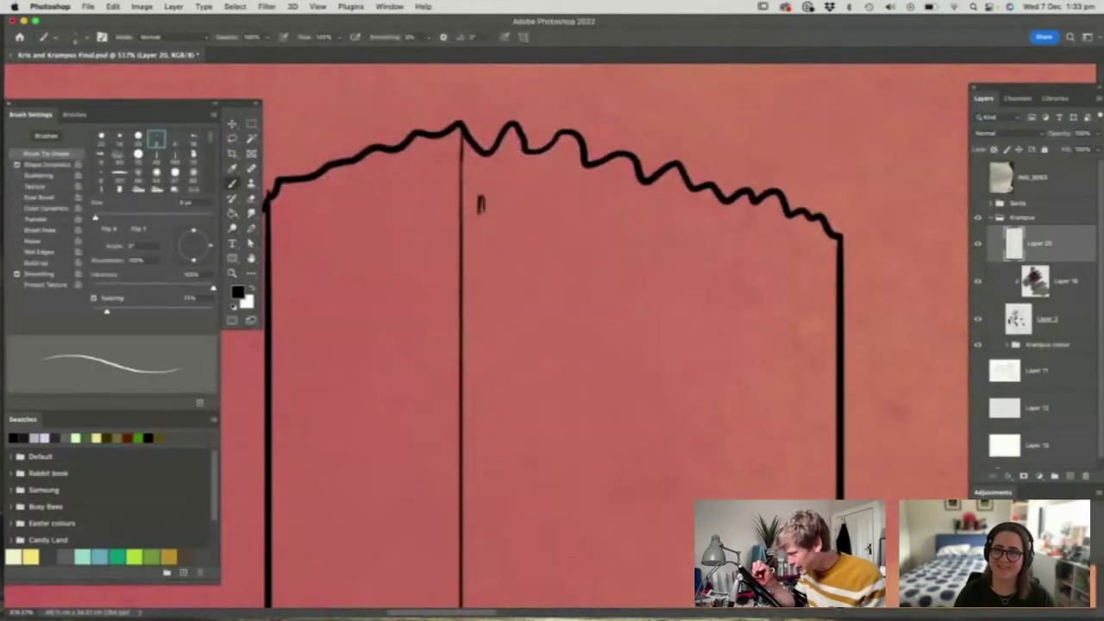
mouse_move(503, 200)
mouse_down()
mouse_move(514, 221)
mouse_move(465, 199)
mouse_move(414, 198)
mouse_up()
key(z)
drag(638, 371, 665, 383)
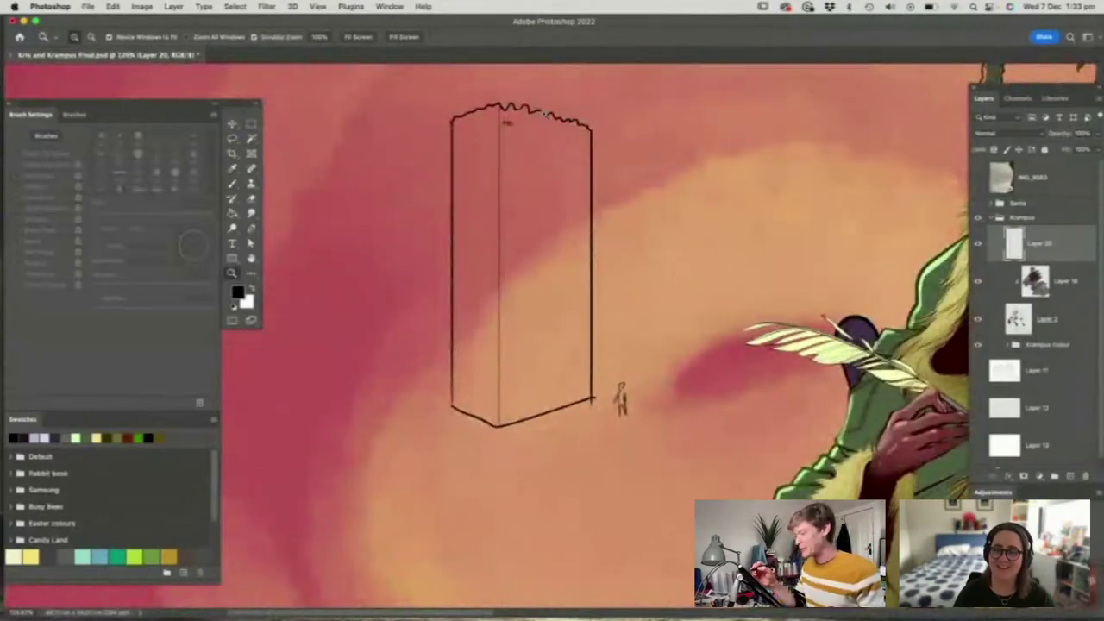
Scribble a small zigzag over the tiny marks near the top of the tower
drag(546, 113, 565, 132)
mouse_move(577, 182)
mouse_down()
mouse_move(591, 183)
mouse_move(618, 358)
mouse_up()
key(b)
key(super+z)
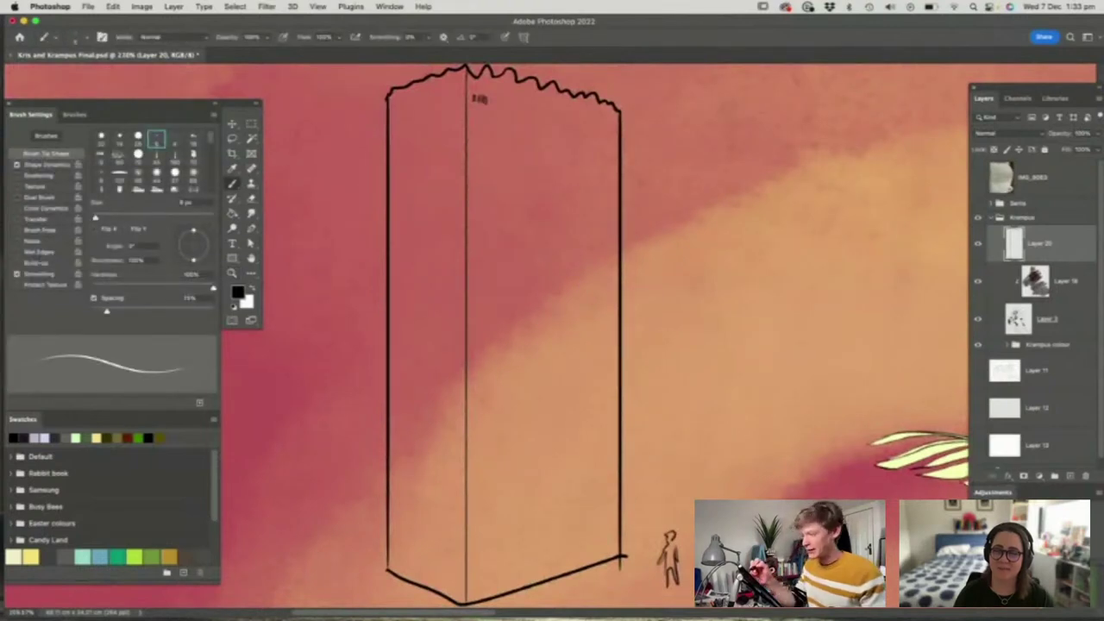
drag(474, 94, 488, 111)
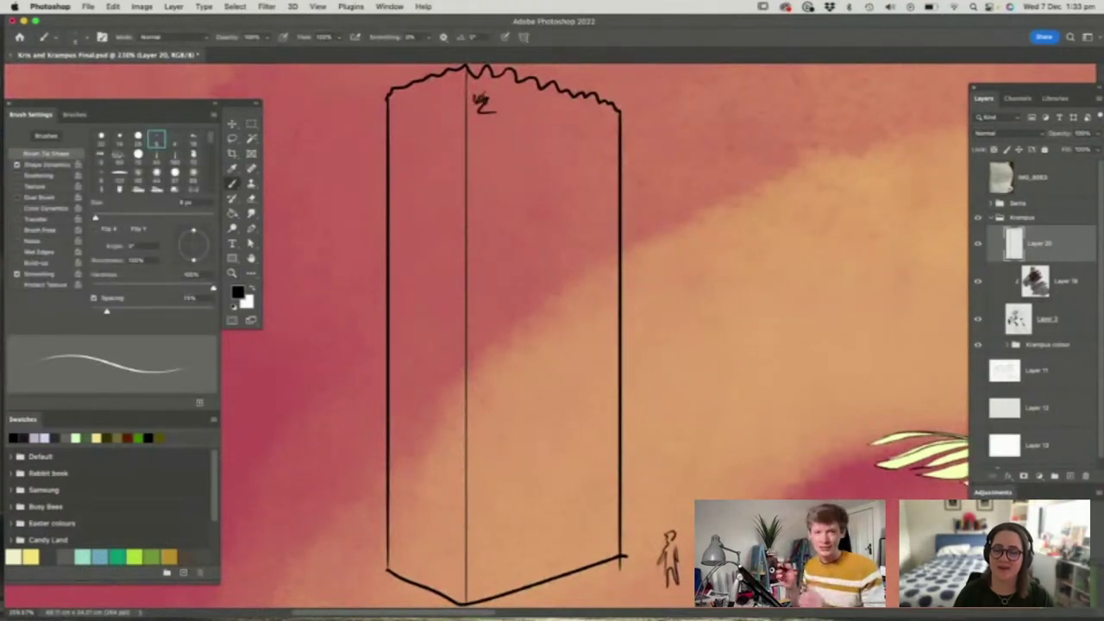
Select the tower sketch and figure with a rectangular marquee, delete them and deselect
key(z)
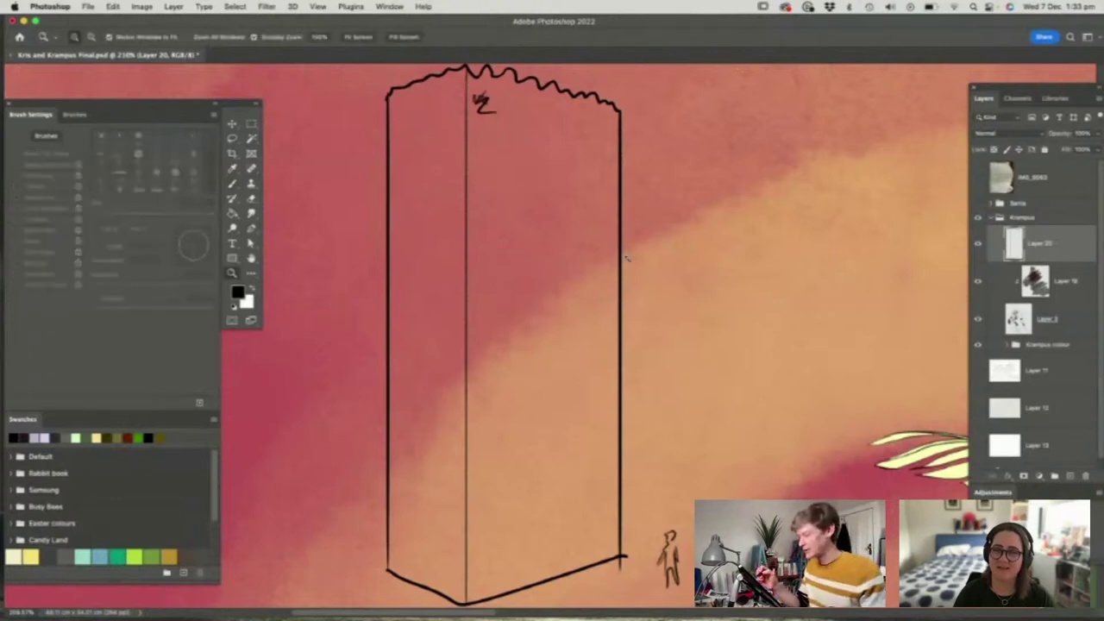
drag(626, 258, 592, 283)
key(m)
drag(470, 136, 672, 451)
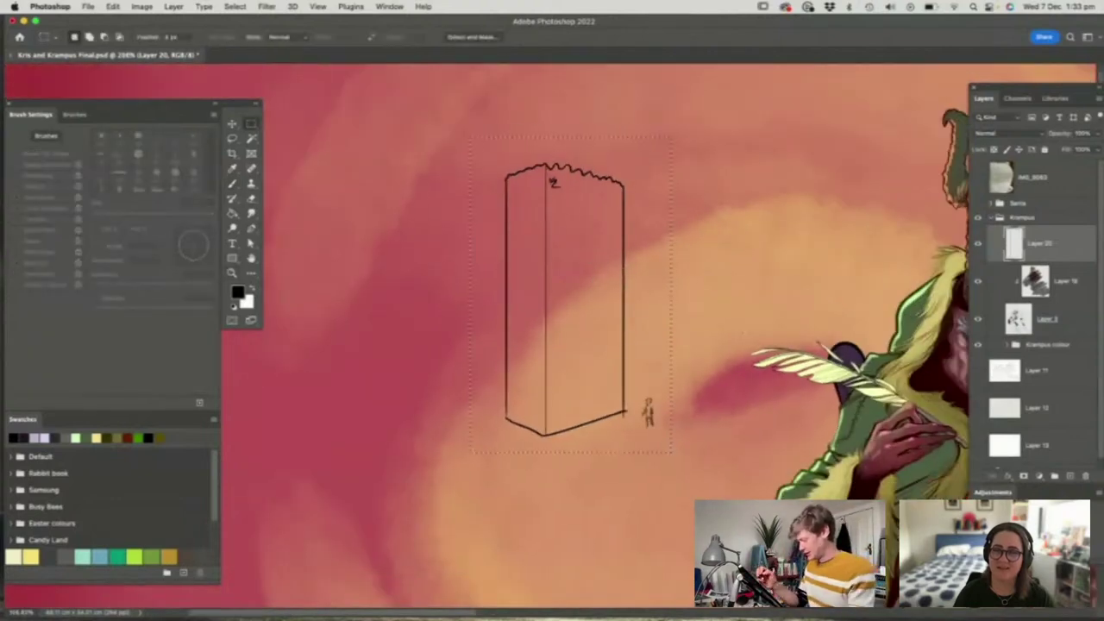
key(BackSpace)
key(super+d)
Collapse the Krampus group and add a new layer above it
key(z)
drag(531, 266, 466, 276)
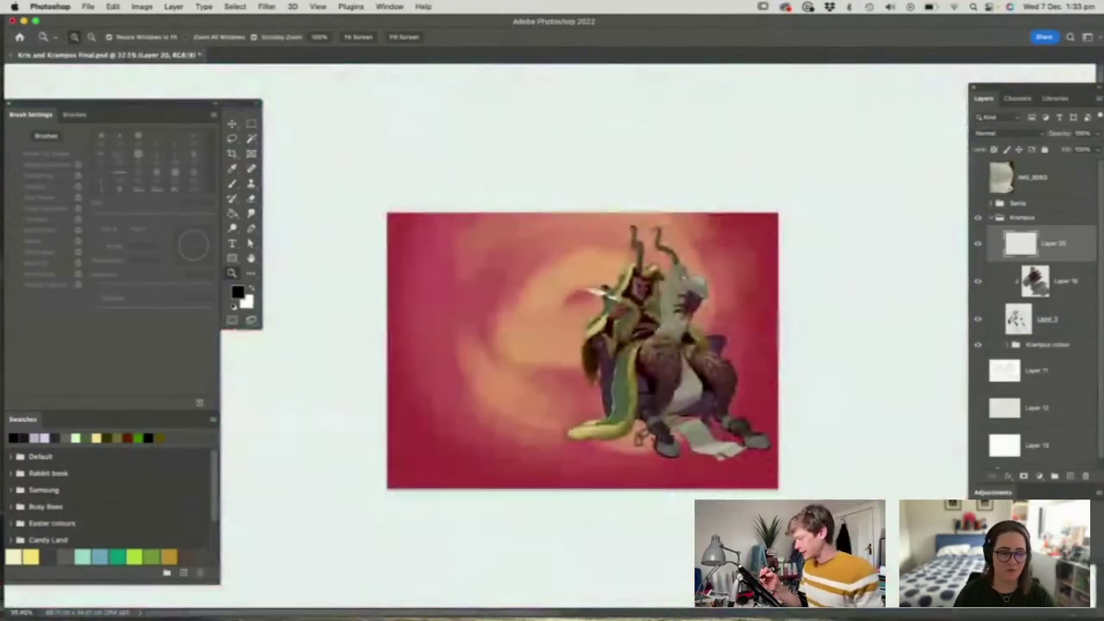
drag(658, 364, 690, 384)
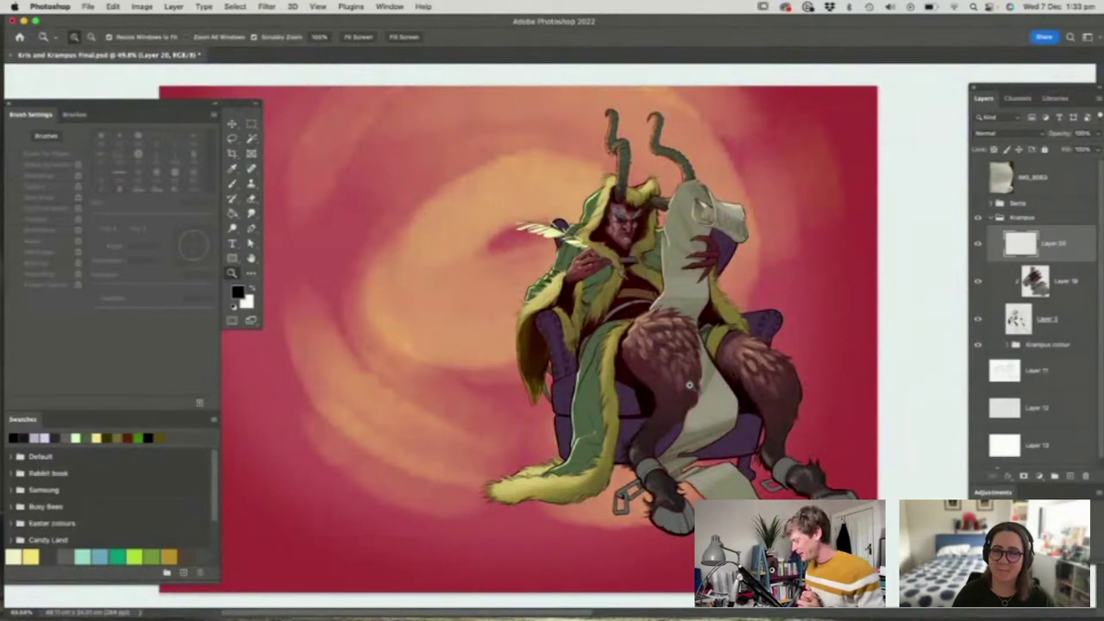
drag(711, 340, 691, 343)
drag(770, 390, 803, 410)
click(997, 221)
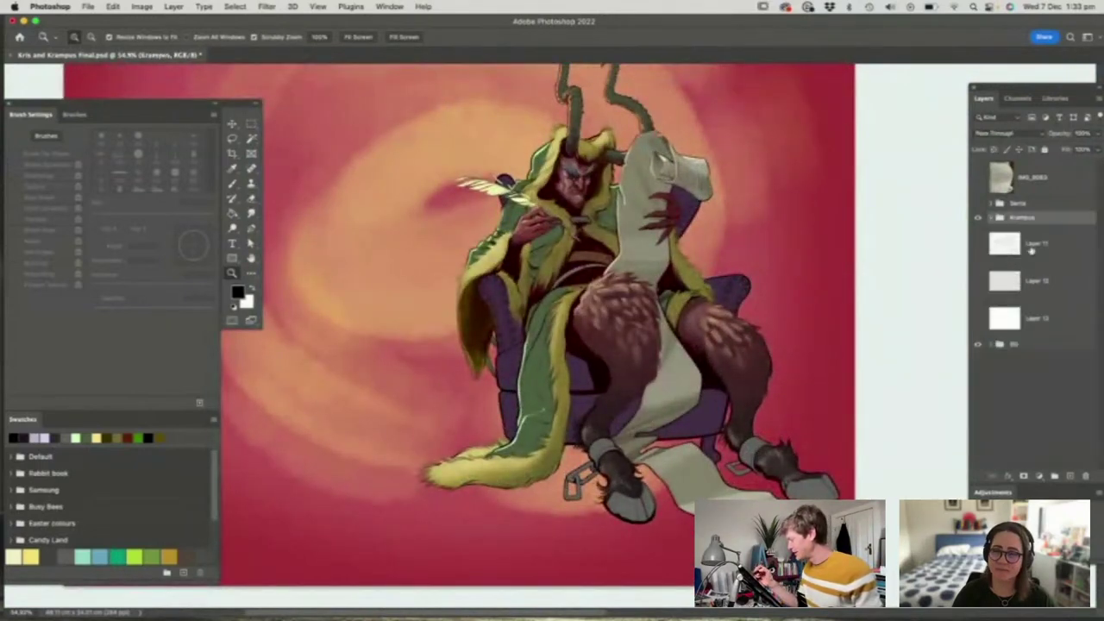
click(1070, 476)
Try to draw a wide ellipse across the background beside the chair arm with the Custom Shape tool in Pixels mode
alt+click(703, 347)
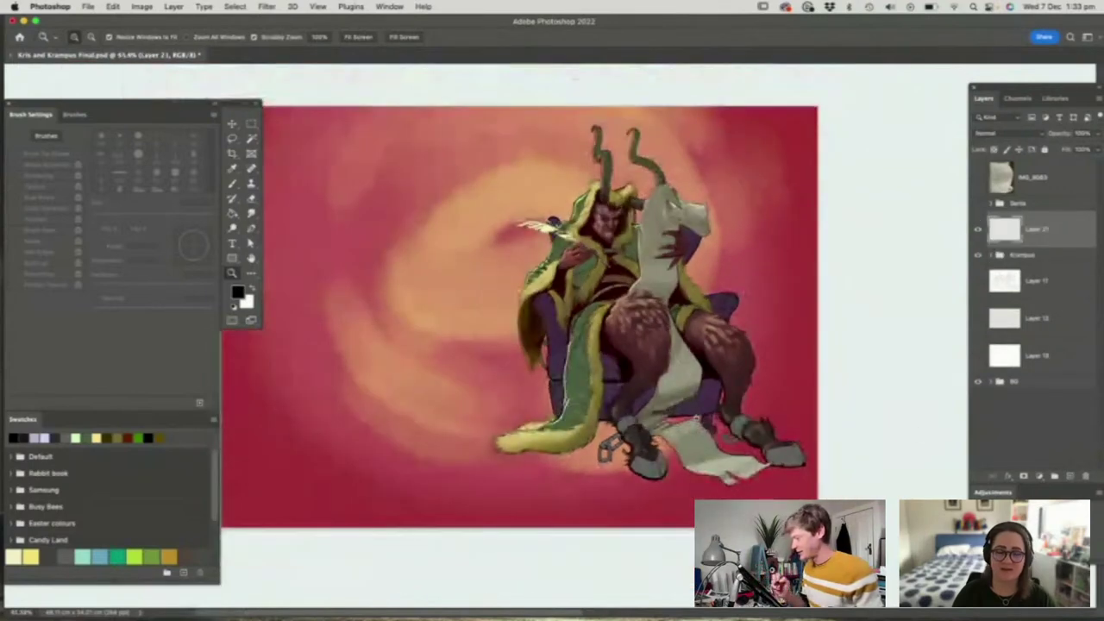
drag(787, 335, 809, 340)
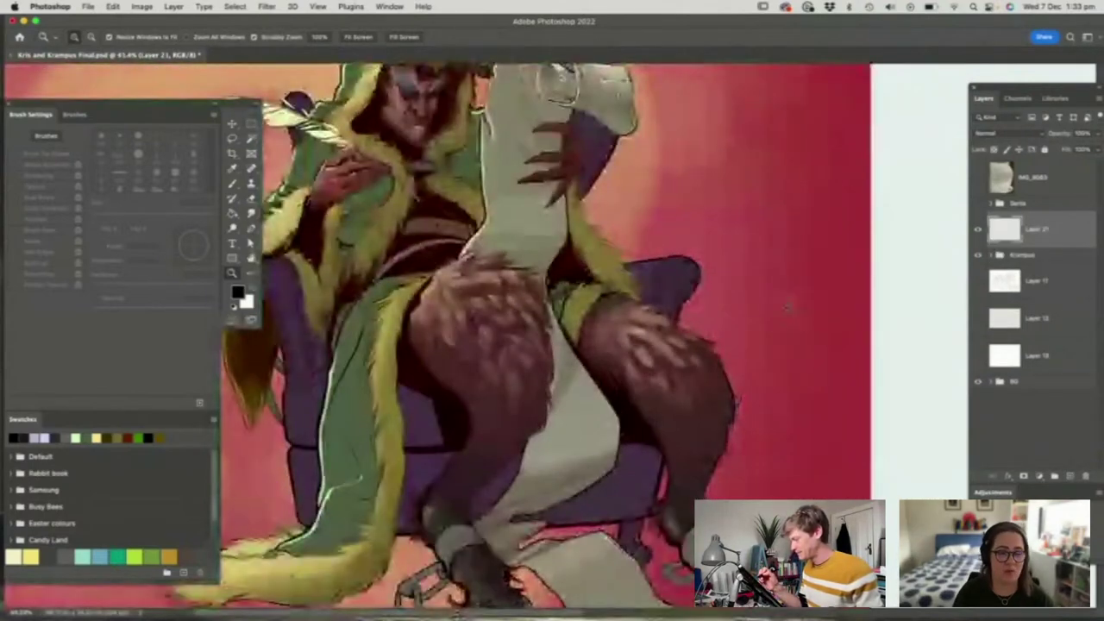
click(232, 258)
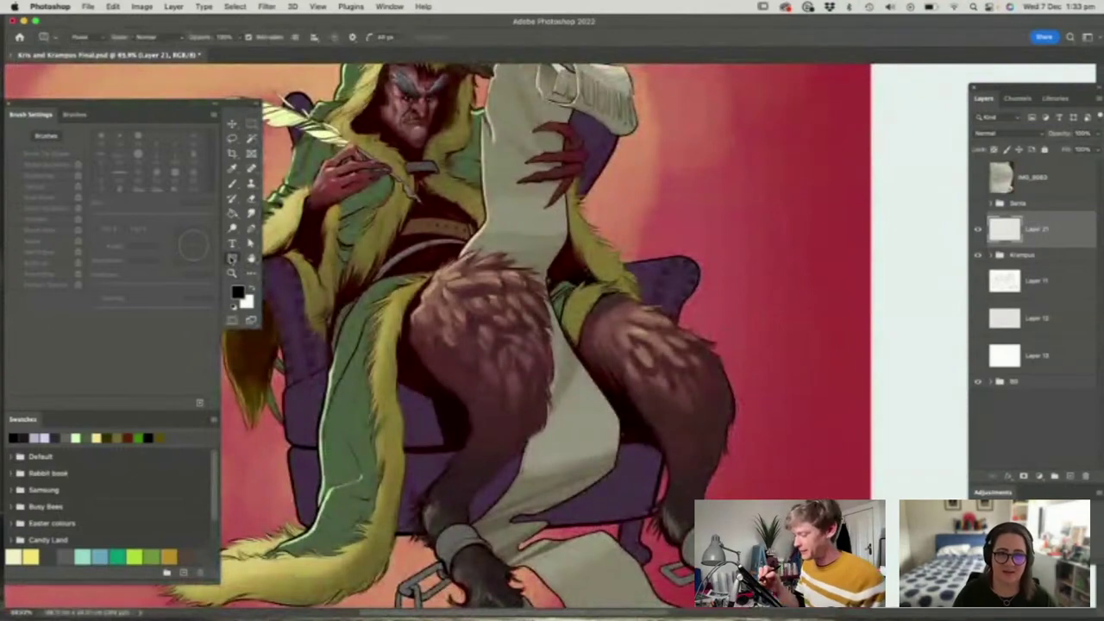
click(281, 312)
click(402, 41)
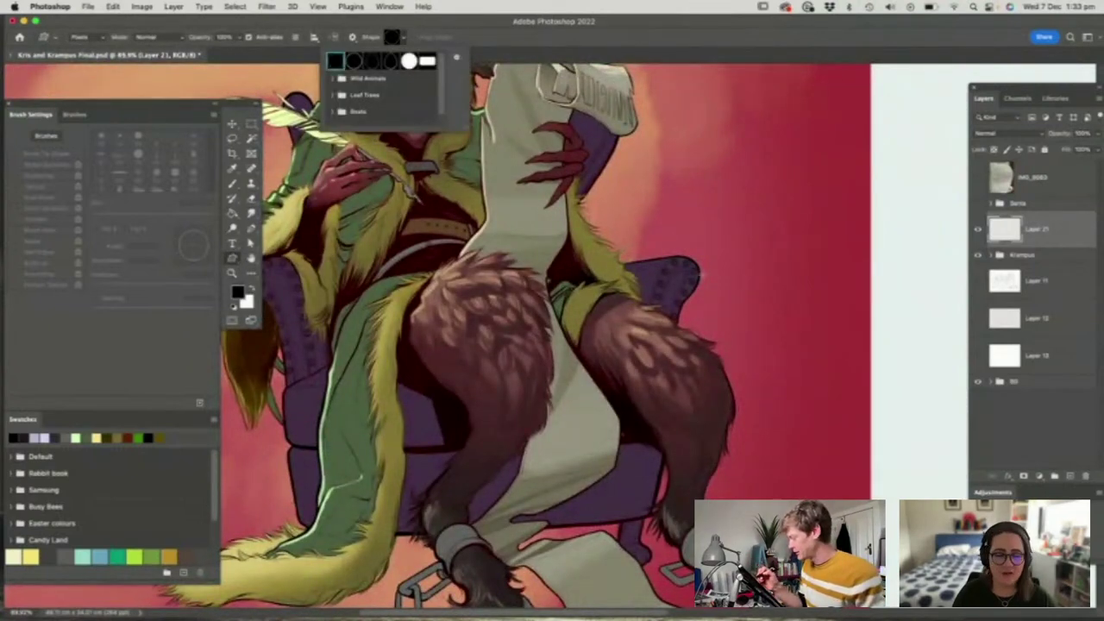
drag(662, 292, 843, 295)
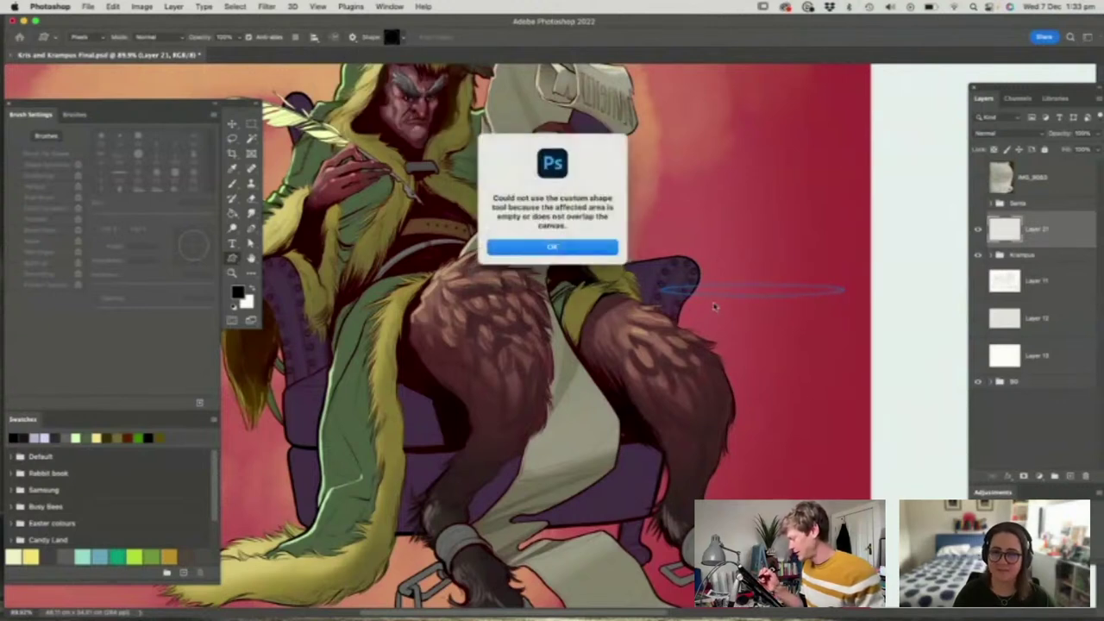
key(Return)
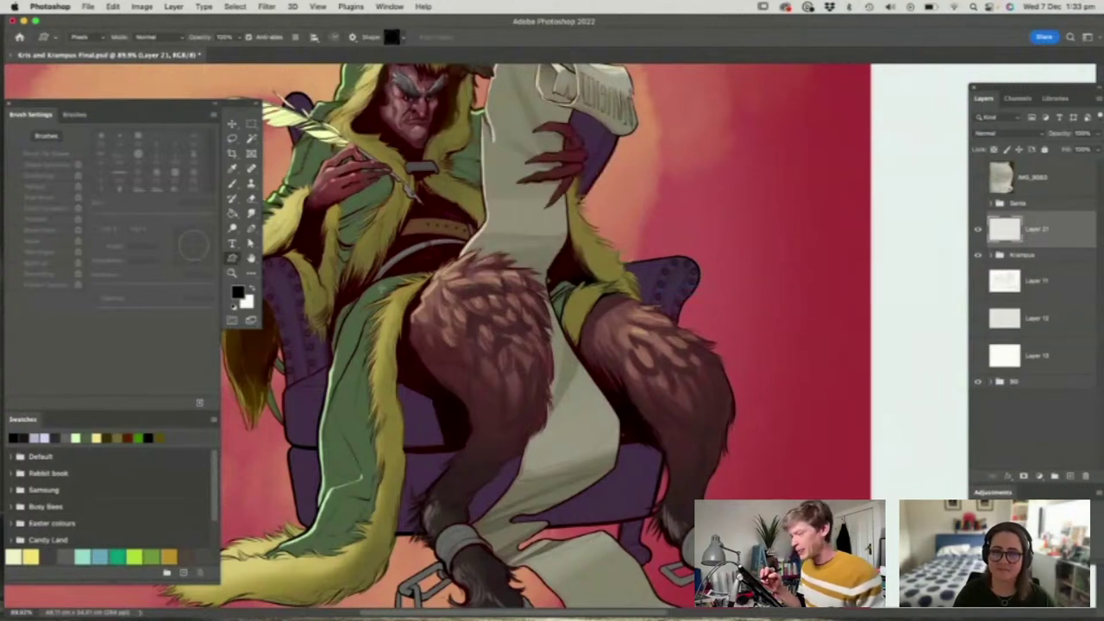
drag(665, 301, 861, 365)
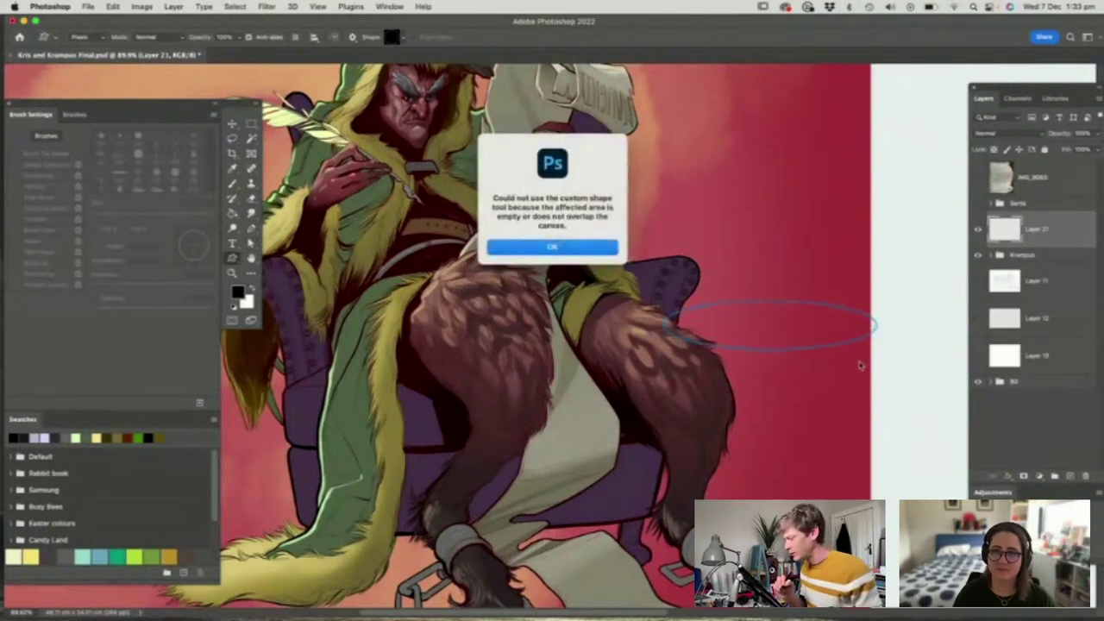
click(557, 247)
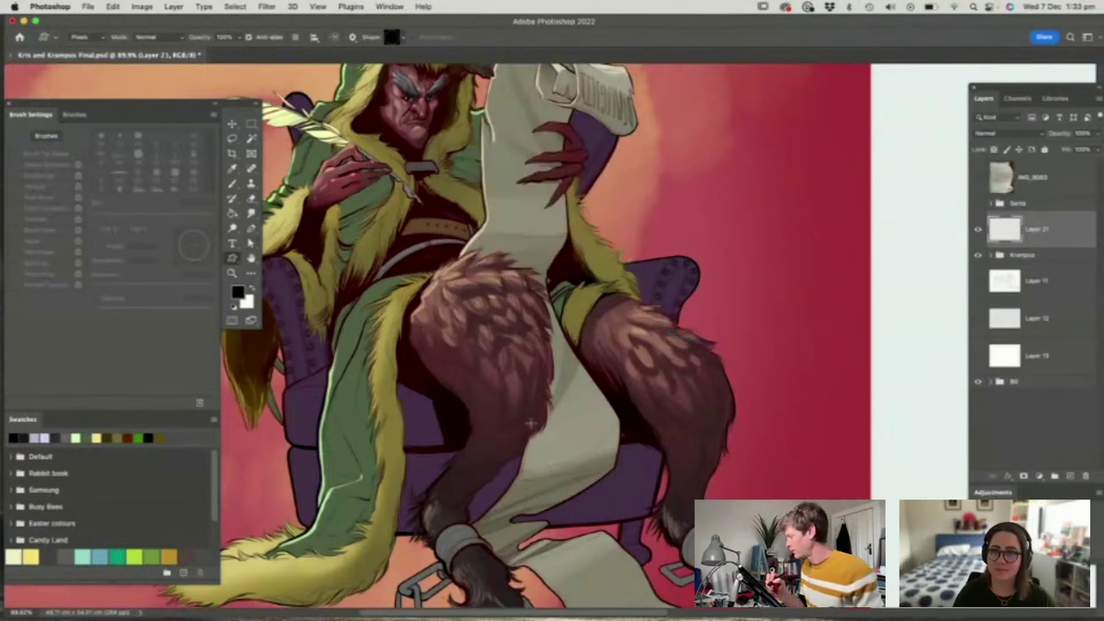
Add another new layer, try to draw a circle above the chair arm with the Custom Shape tool, and return to the brush
click(1069, 476)
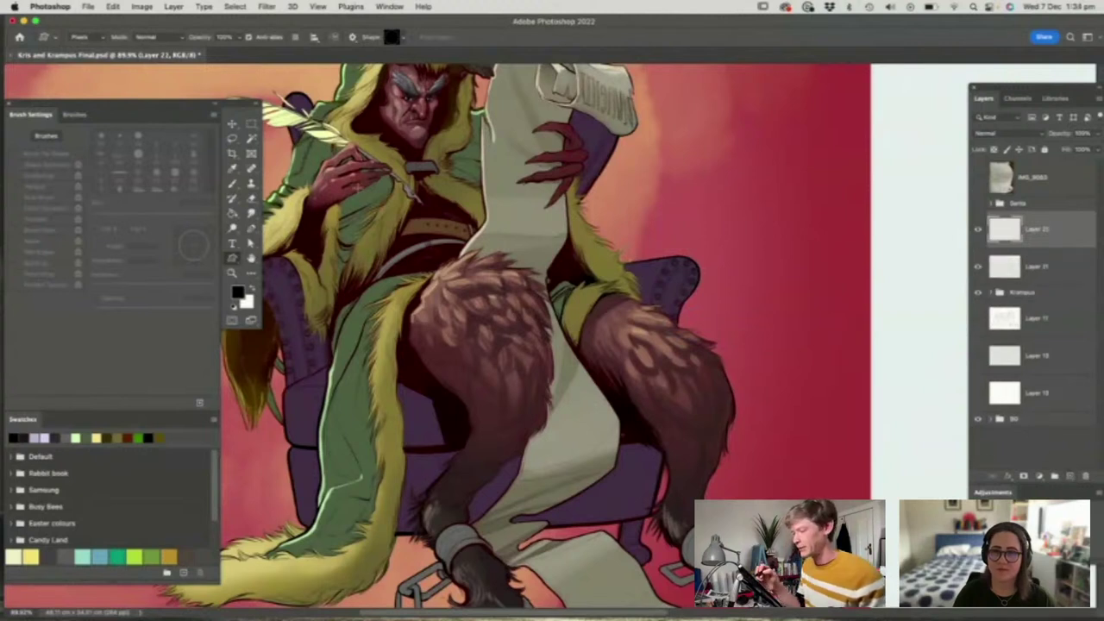
drag(654, 144, 744, 300)
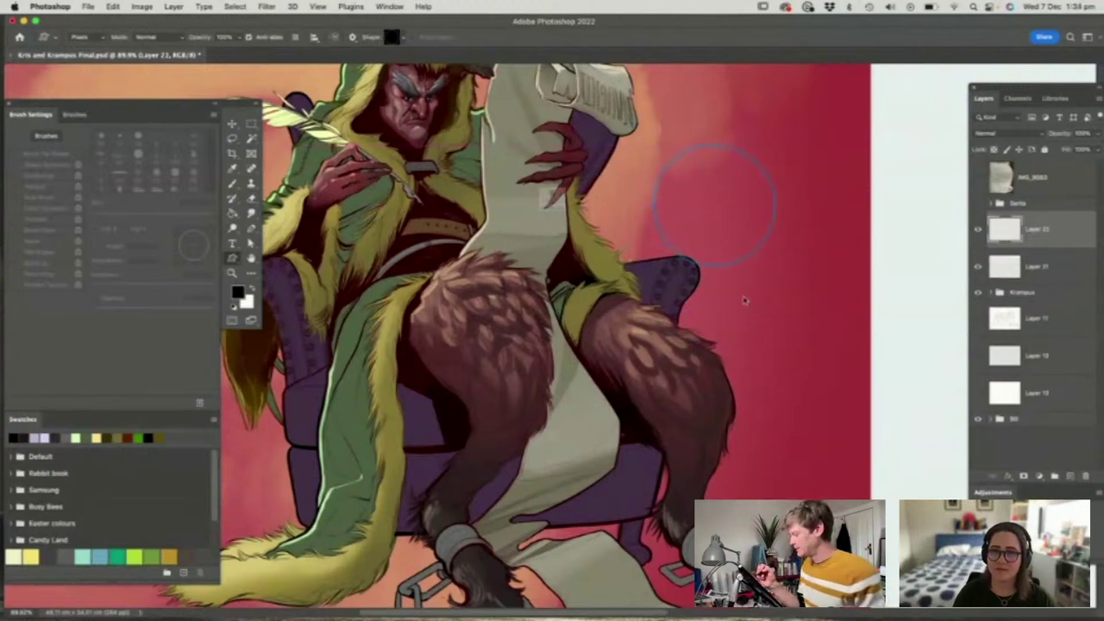
click(552, 248)
key(b)
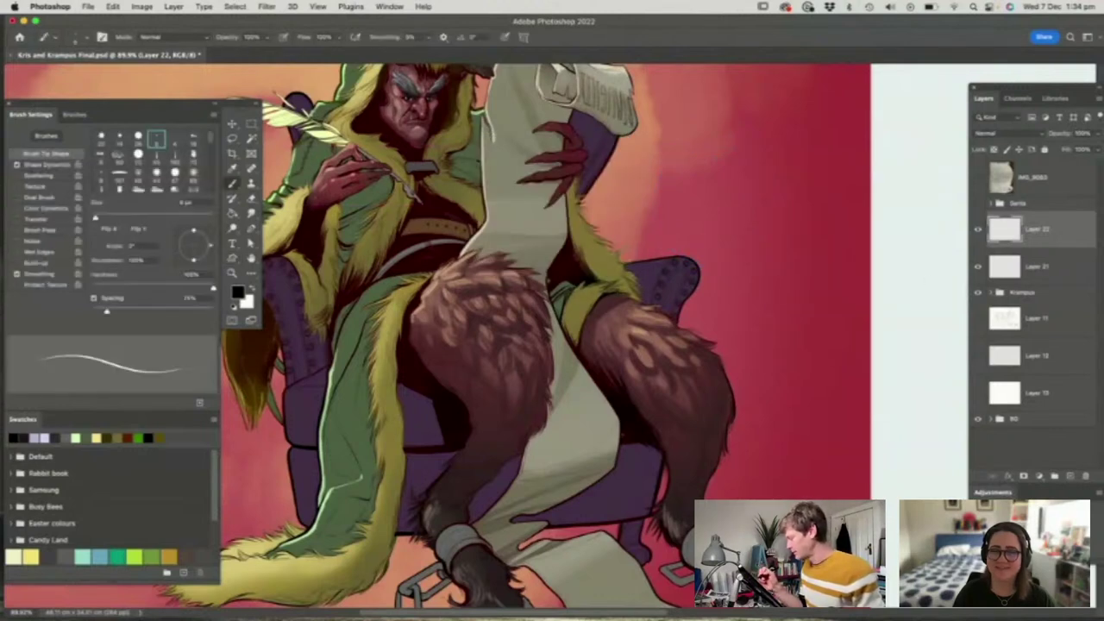
key(z)
drag(811, 321, 690, 308)
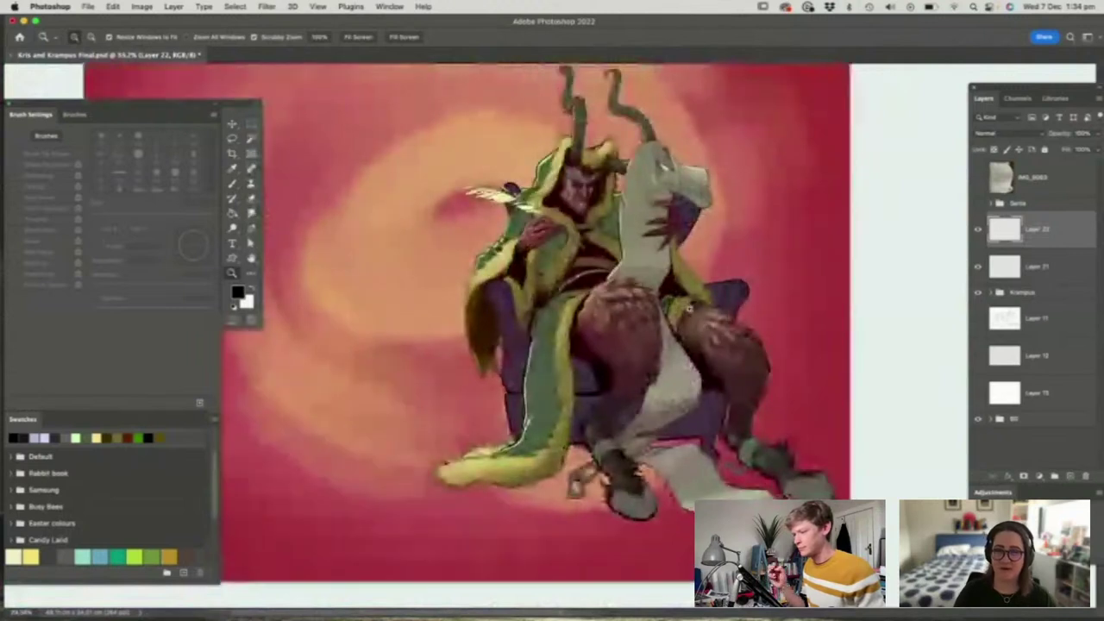
Add a new layer above the current one, and another new layer above the paper image layer heading the stack
click(1070, 476)
key(b)
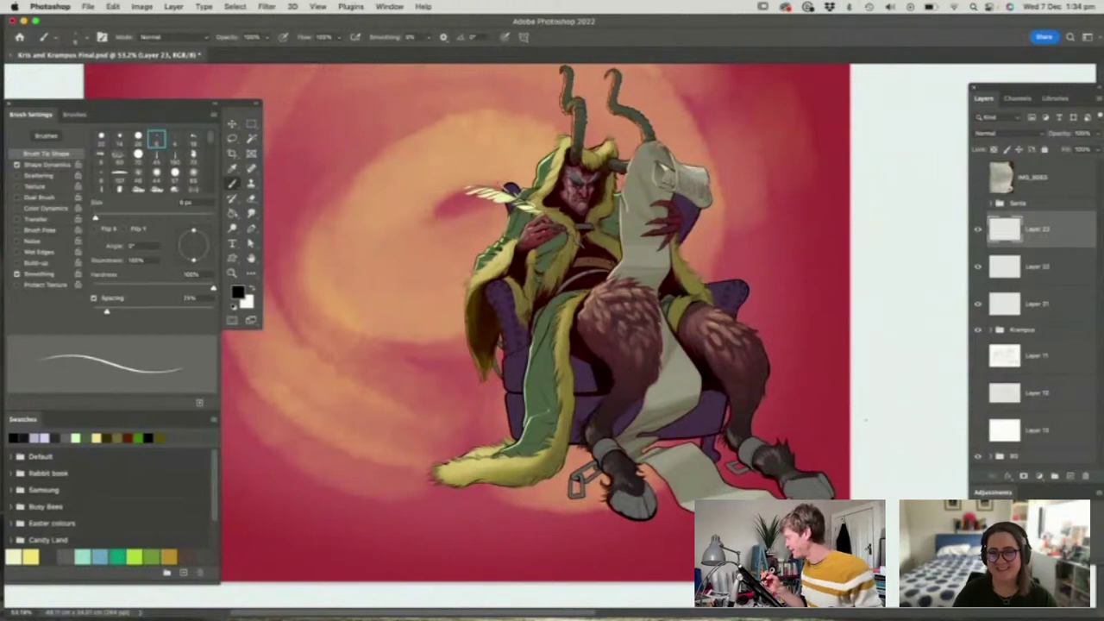
click(998, 118)
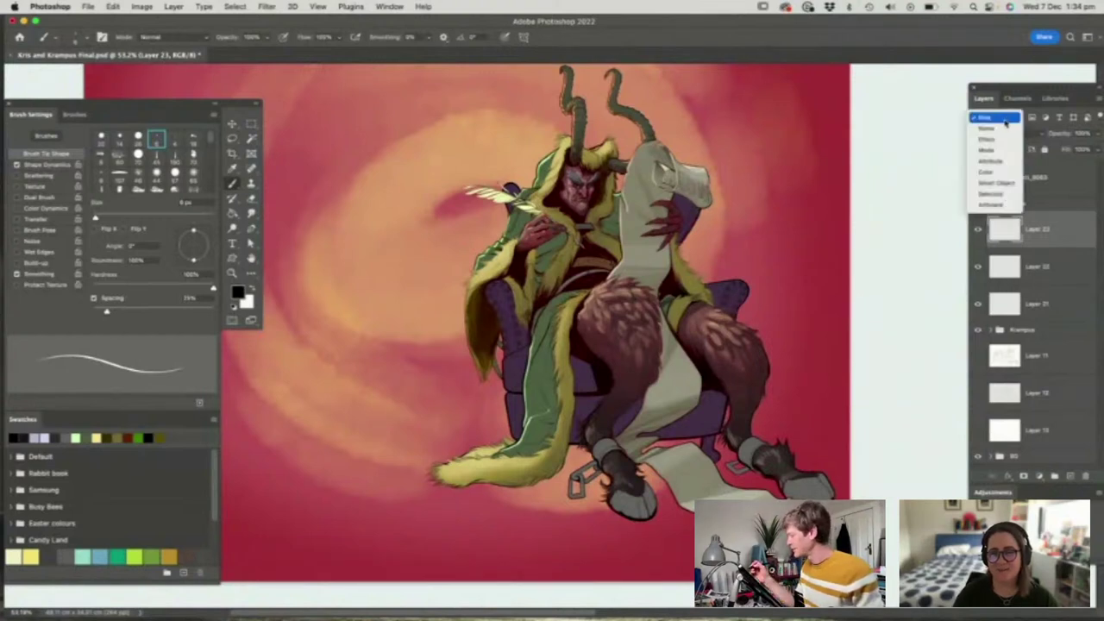
click(1057, 199)
click(1043, 191)
click(1070, 475)
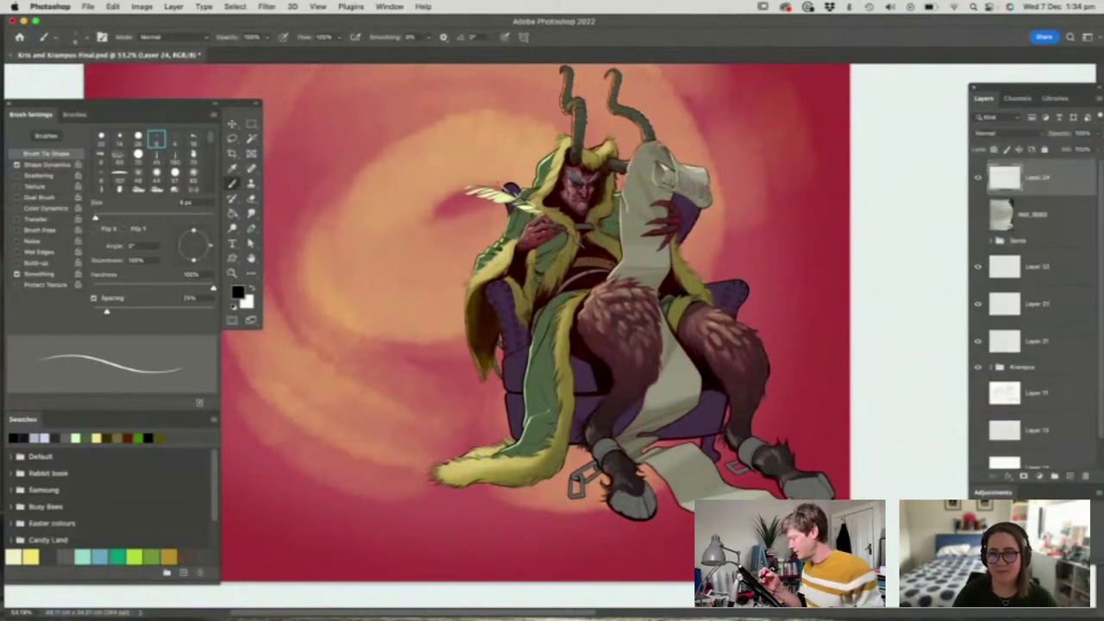
Choose a larger hard round brush and examine the tiny rectangular selection in the orange background
right_click(546, 286)
double_click(474, 399)
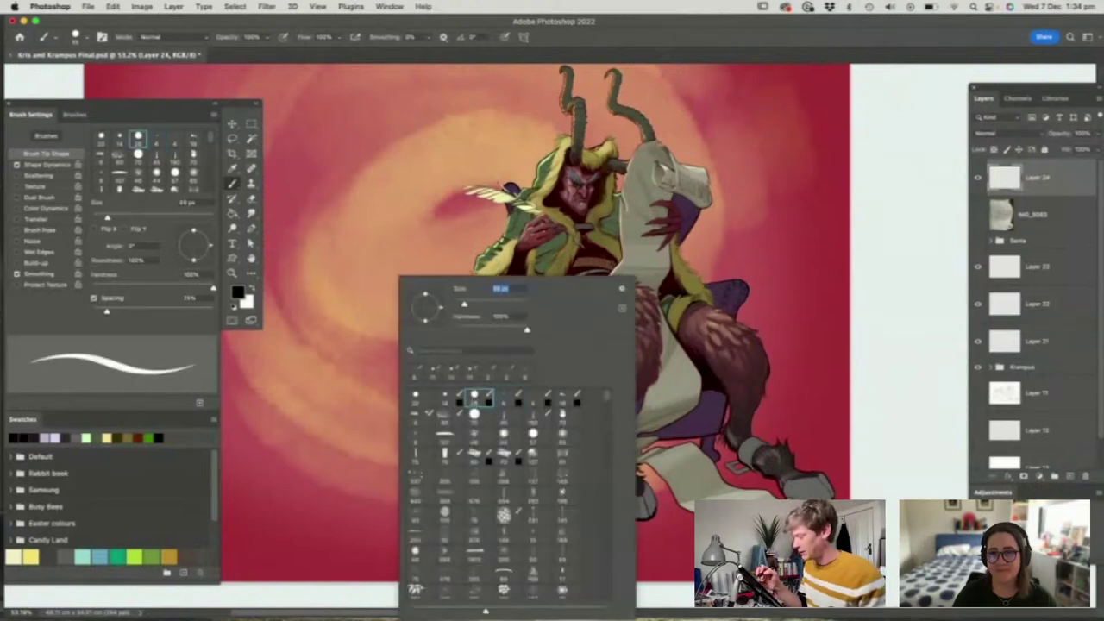
key(z)
drag(449, 139, 500, 325)
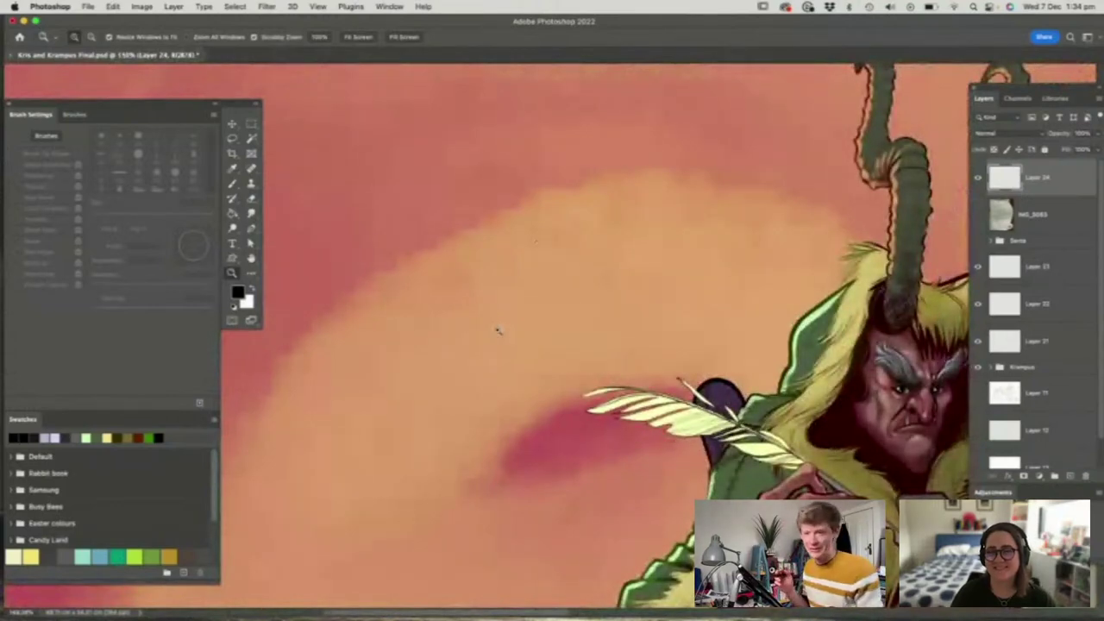
drag(542, 241, 643, 264)
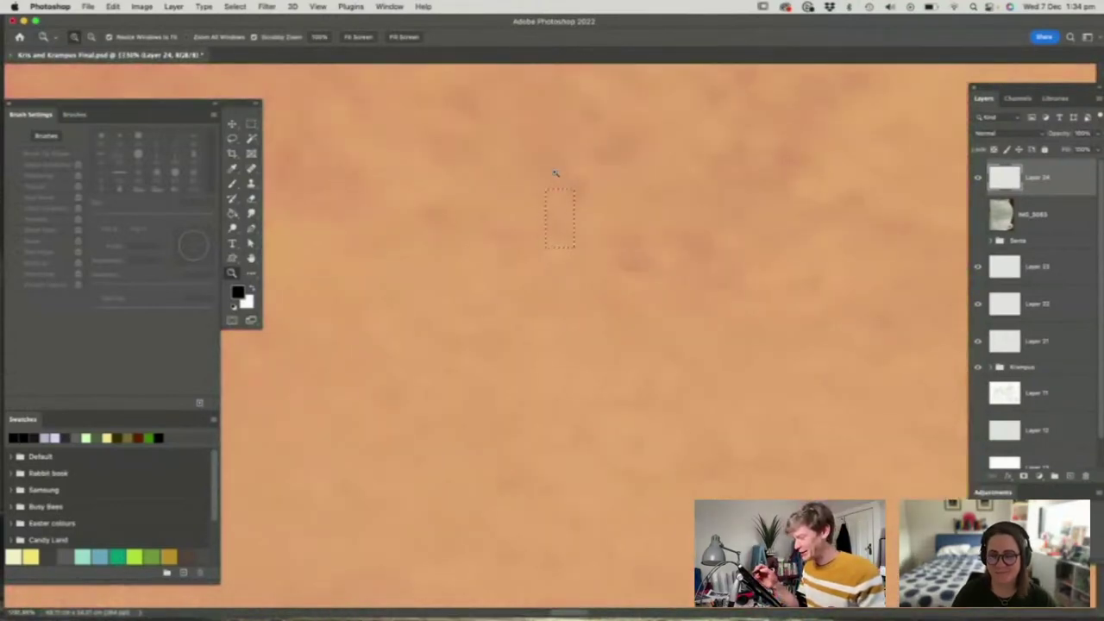
drag(554, 172, 614, 207)
drag(580, 306, 606, 313)
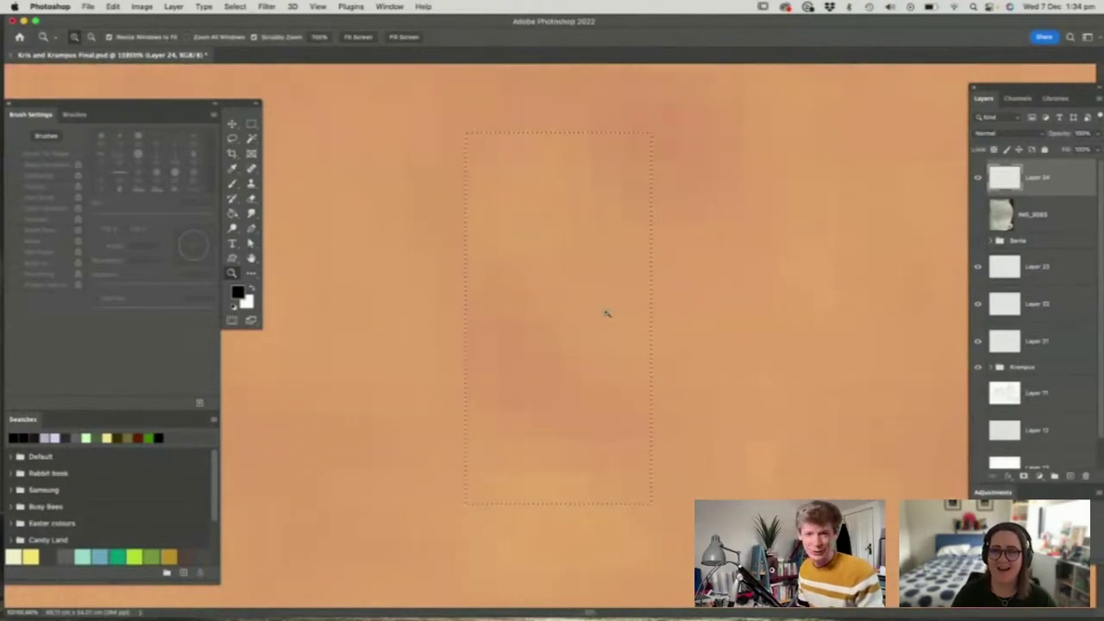
Try a brush dab near the tiny selection, undo it and clear the selection
mouse_move(496, 319)
mouse_down()
mouse_move(424, 353)
mouse_move(403, 391)
mouse_move(539, 302)
mouse_move(446, 274)
mouse_up()
key(b)
click(451, 334)
key(super+z)
key(z)
key(m)
key(z)
Draw a wide, flat shape from the chair arm across the red background on the new uppermost layer, in Pixels mode
drag(466, 310, 392, 316)
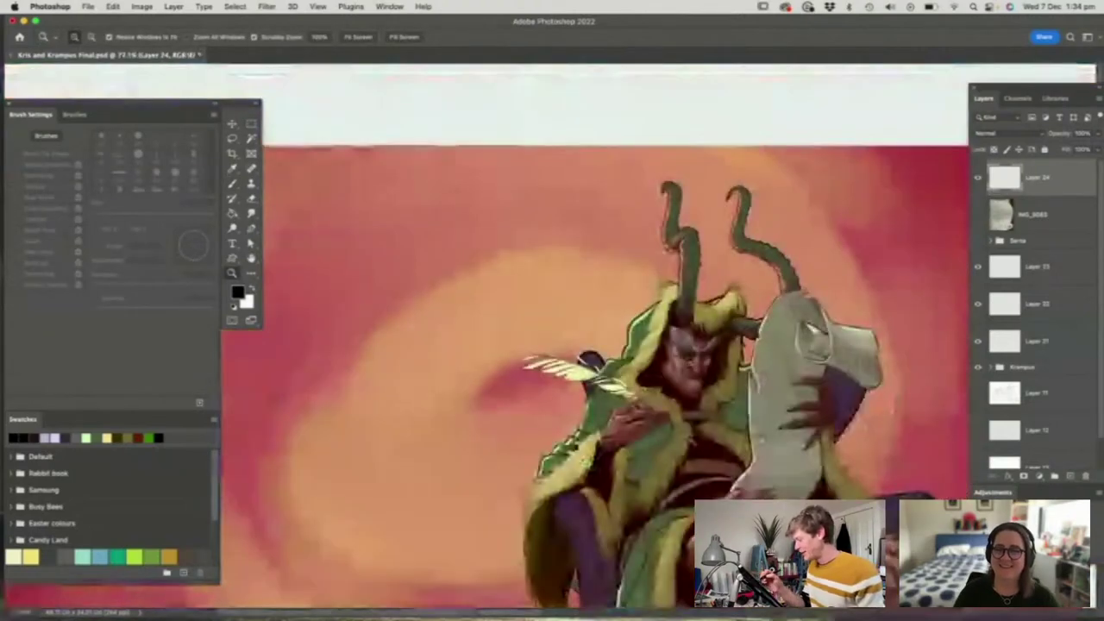
drag(617, 321, 553, 328)
drag(695, 397, 759, 379)
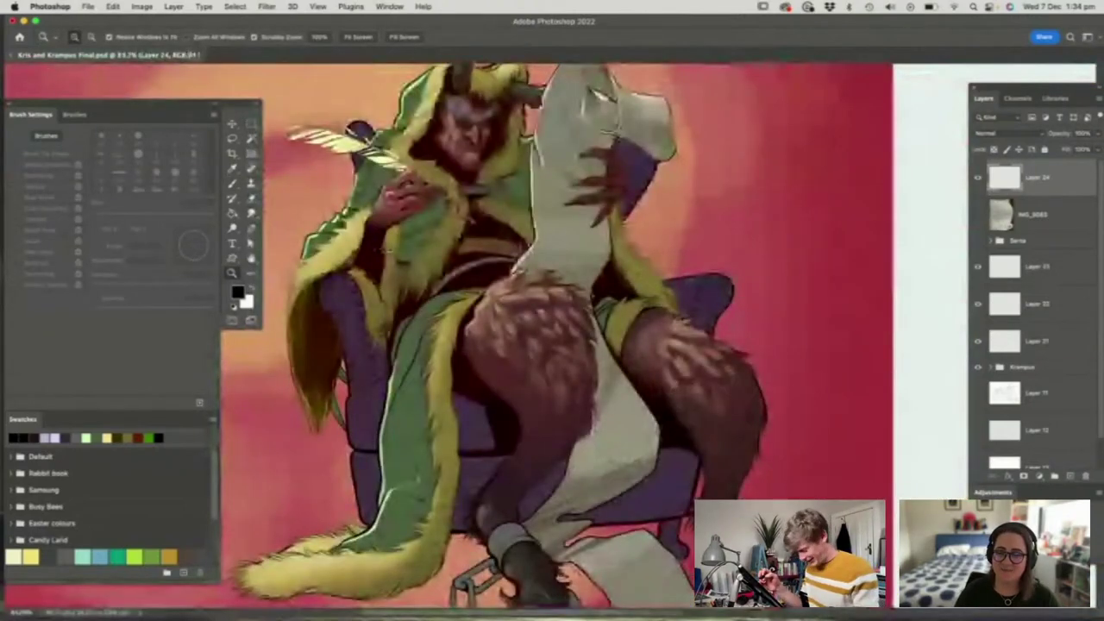
key(u)
drag(702, 307, 874, 328)
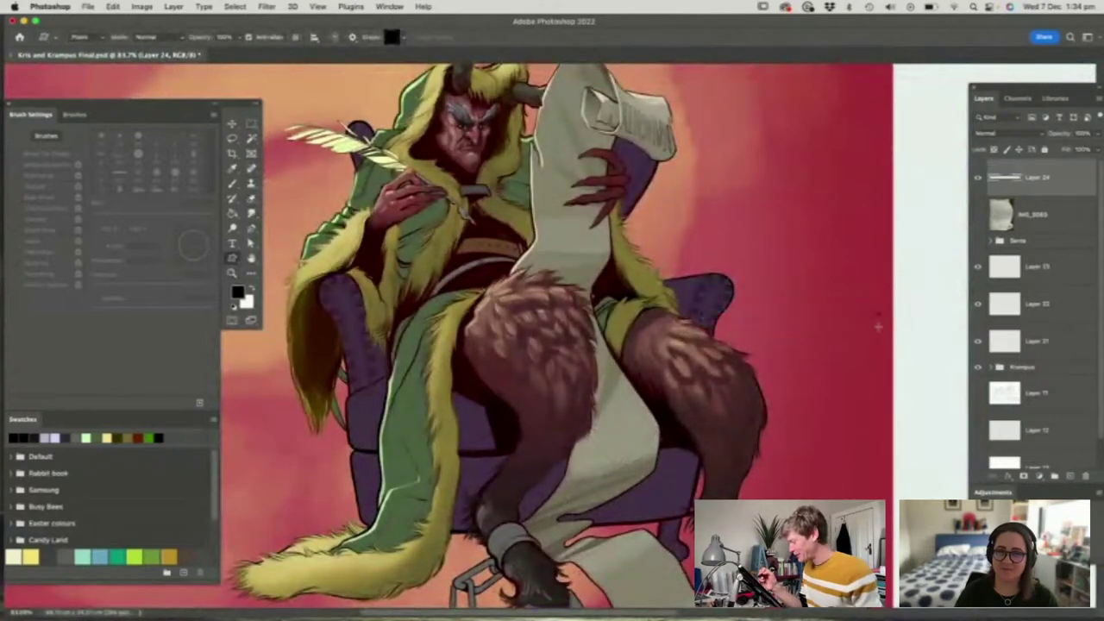
Sketch the edge of a side tabletop on the red background beside Krampus's chair
key(z)
mouse_move(803, 323)
mouse_down()
mouse_move(905, 330)
mouse_move(857, 306)
mouse_move(708, 345)
mouse_up()
key(b)
drag(849, 332, 800, 337)
Rough in the table's wavy turned leg and curved foot below the tabletop, and reinforce the tabletop edge
key(z)
drag(753, 321, 656, 325)
drag(754, 380, 826, 406)
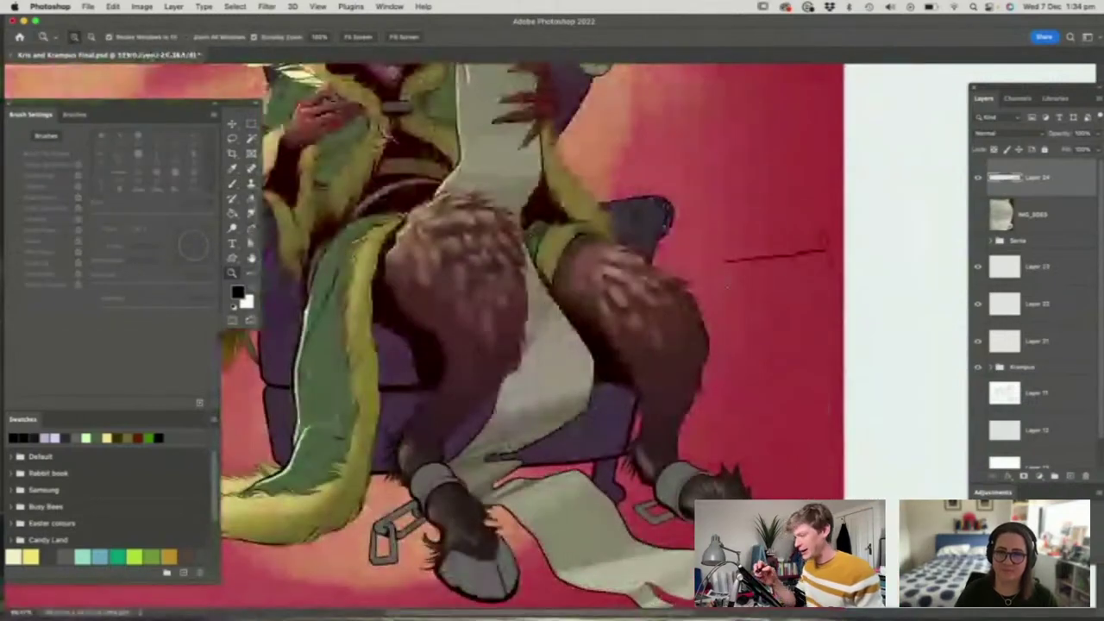
key(b)
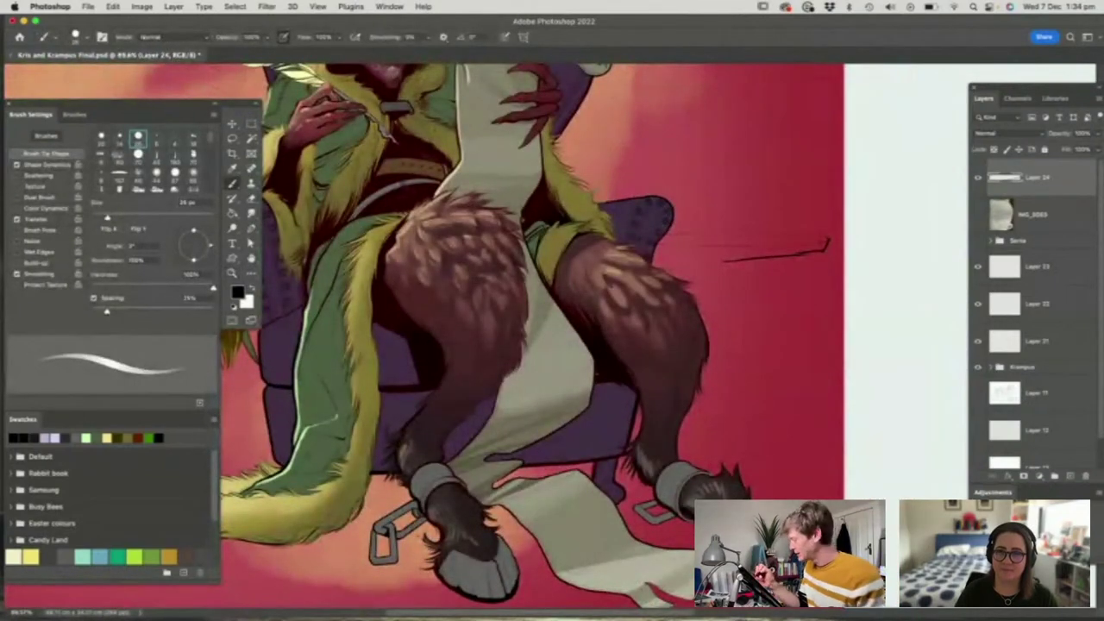
drag(713, 259, 716, 267)
mouse_move(757, 261)
mouse_down()
mouse_move(713, 265)
mouse_move(762, 293)
mouse_move(758, 302)
mouse_move(712, 280)
mouse_move(712, 301)
mouse_move(746, 314)
mouse_move(711, 299)
mouse_move(723, 336)
mouse_move(751, 342)
mouse_move(724, 371)
mouse_move(745, 354)
mouse_move(742, 409)
mouse_move(822, 483)
mouse_up()
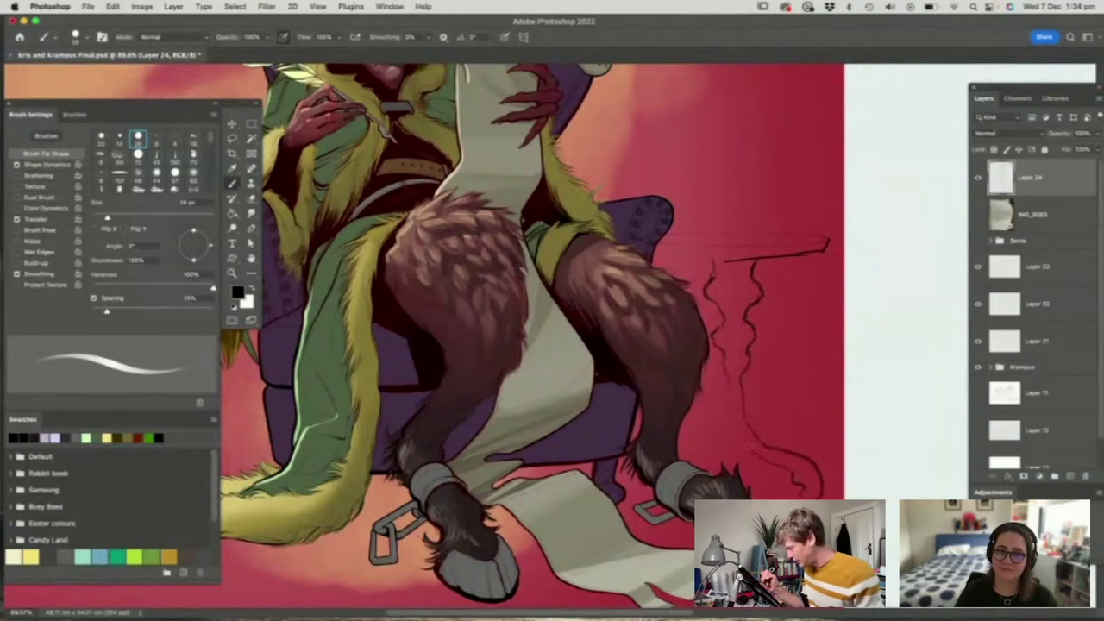
drag(744, 427, 747, 493)
drag(729, 449, 730, 488)
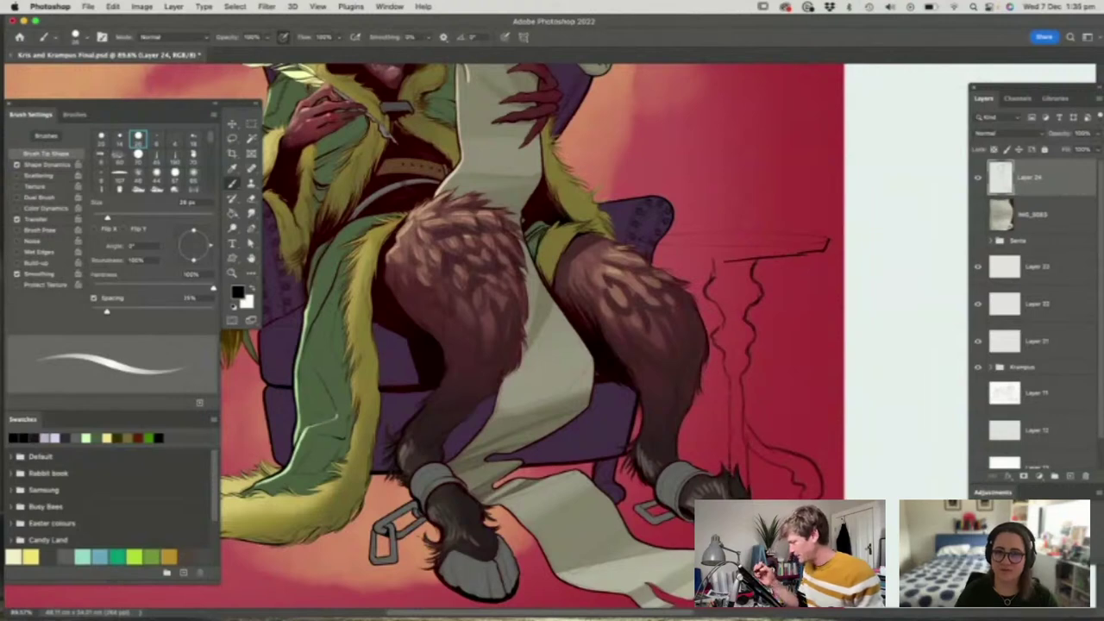
drag(733, 260, 820, 253)
Lower the opacity of the rough table sketch layer and add a new layer above it
key(super+minus)
key(z)
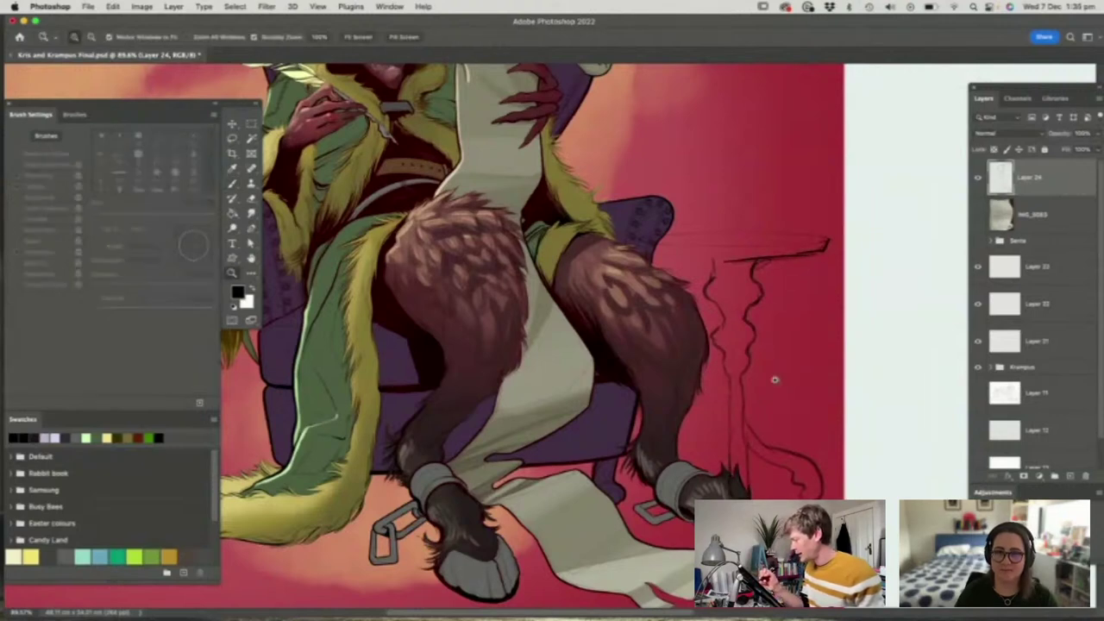
drag(777, 377, 801, 444)
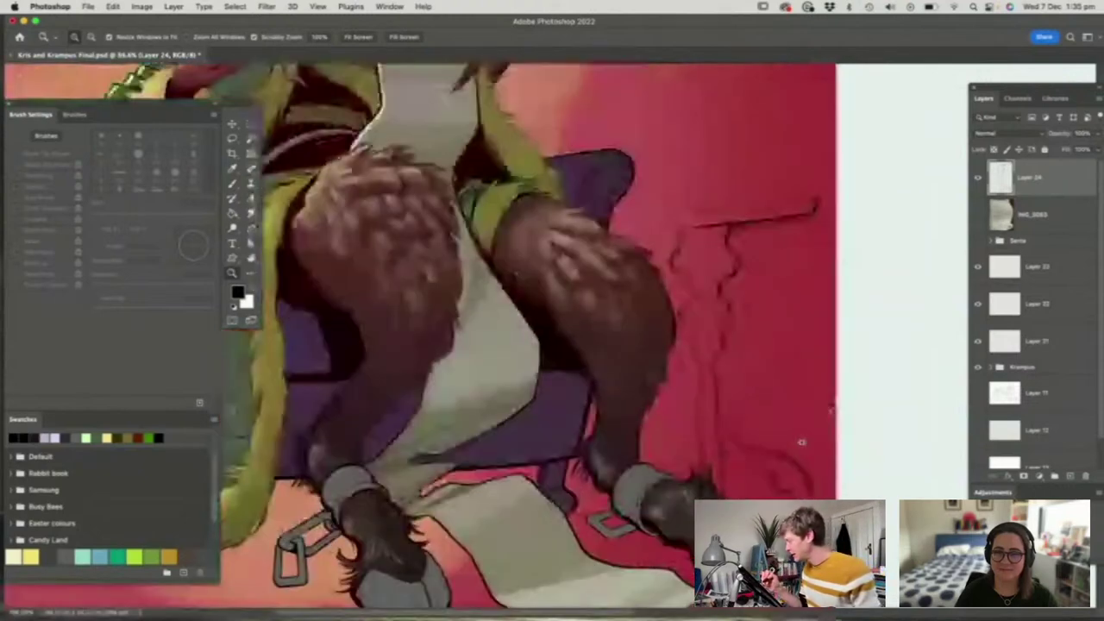
click(1096, 134)
drag(1084, 150, 1063, 149)
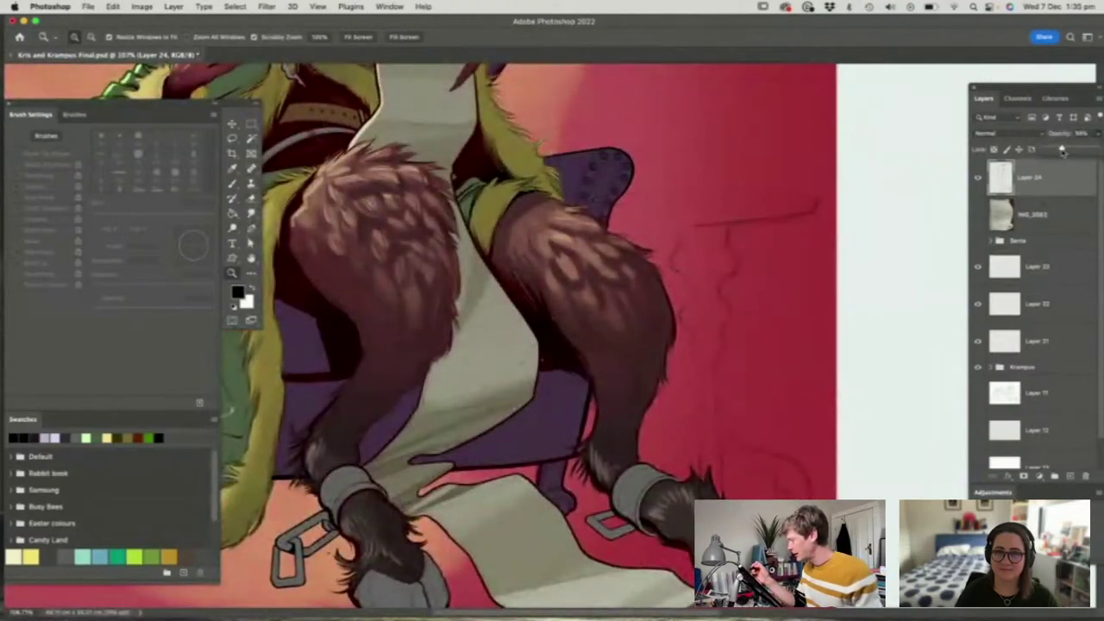
mouse_move(788, 182)
mouse_down()
mouse_move(752, 212)
mouse_move(809, 358)
mouse_up()
key(b)
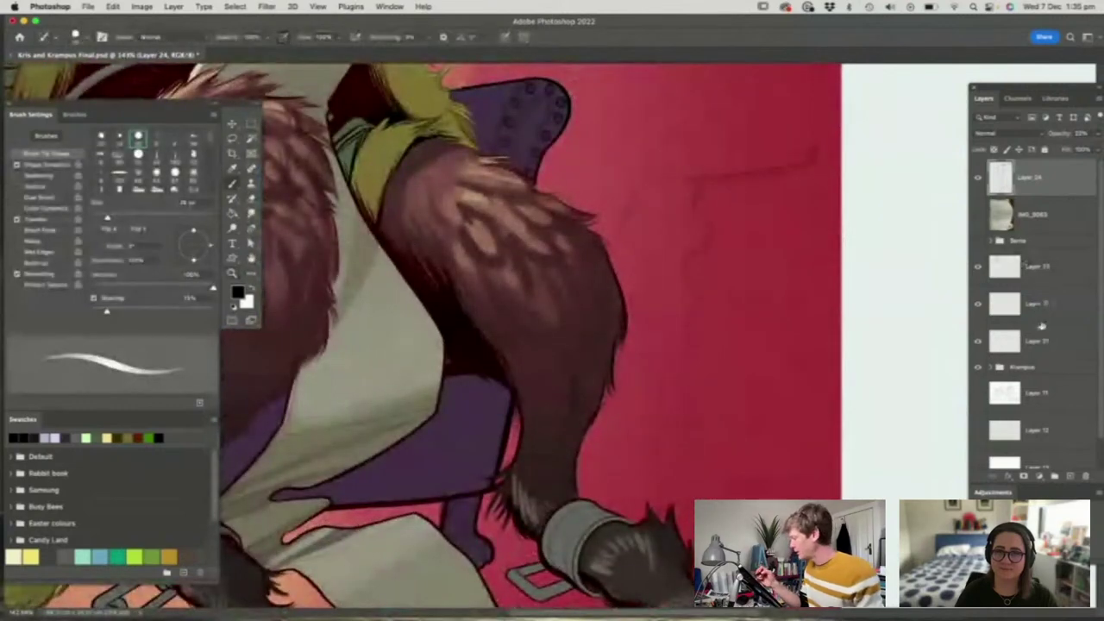
click(1070, 477)
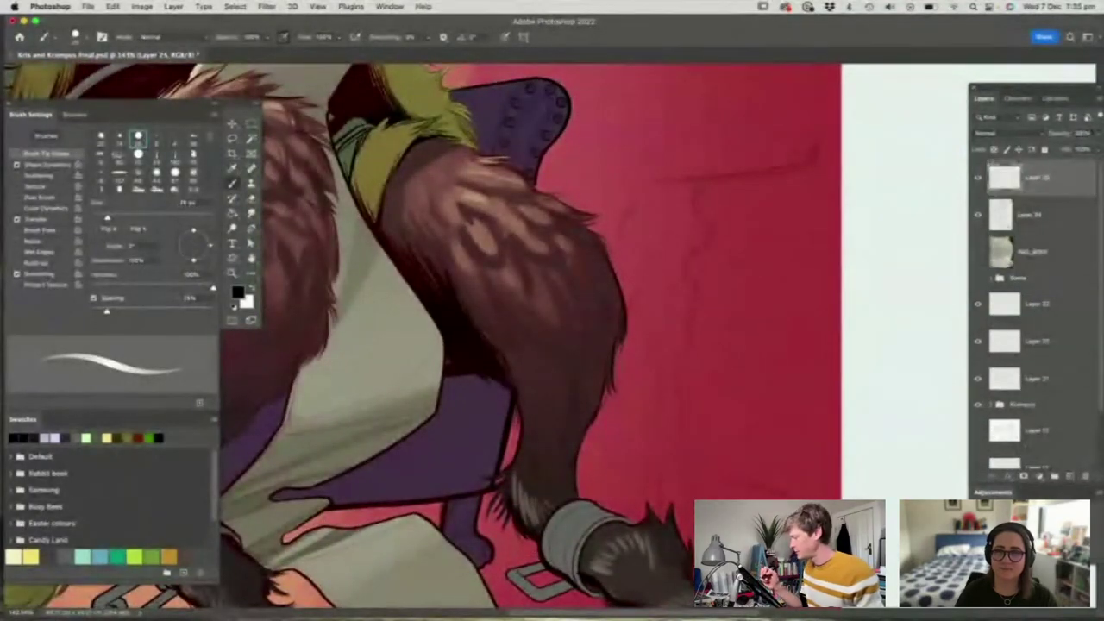
Try vertical paint symmetry with a test zigzag stroke over the faded table sketch and undo the stroke
click(523, 36)
click(560, 72)
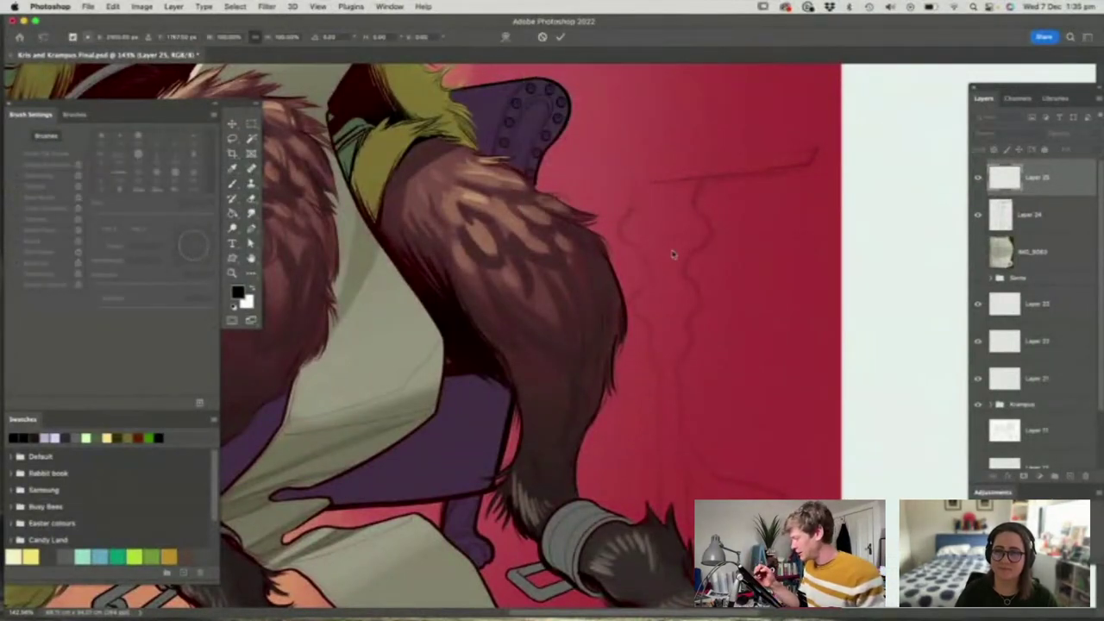
key(Return)
mouse_move(670, 227)
mouse_down()
mouse_move(707, 242)
mouse_move(702, 331)
mouse_up()
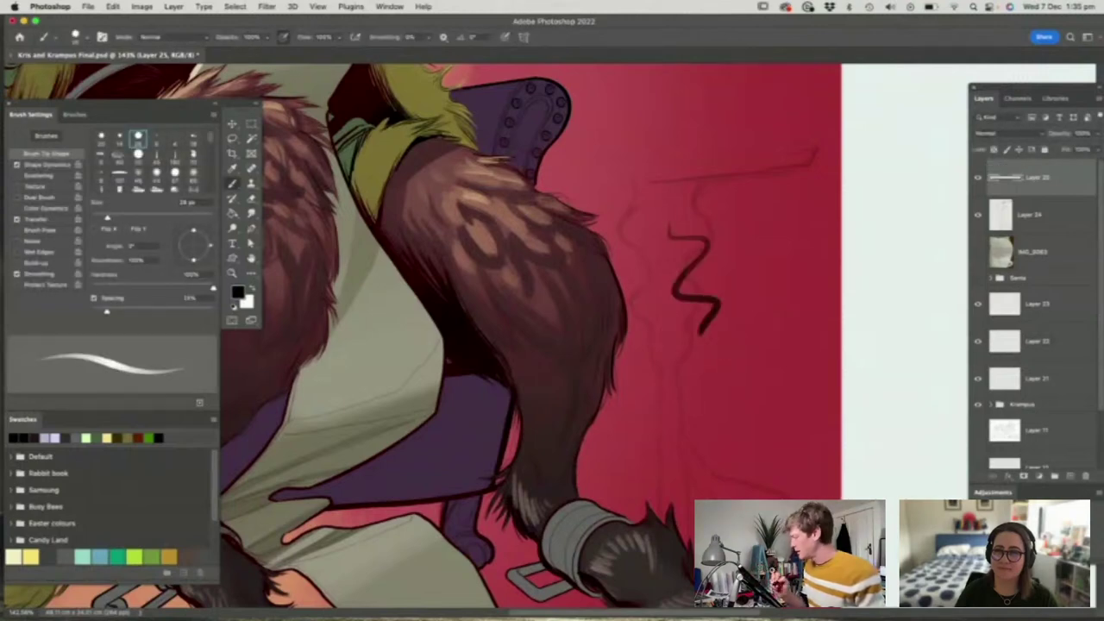
key(super+z)
Add another new layer directly above the rough table sketch layer
key(z)
mouse_move(643, 281)
mouse_down()
mouse_move(636, 318)
mouse_move(571, 298)
mouse_up()
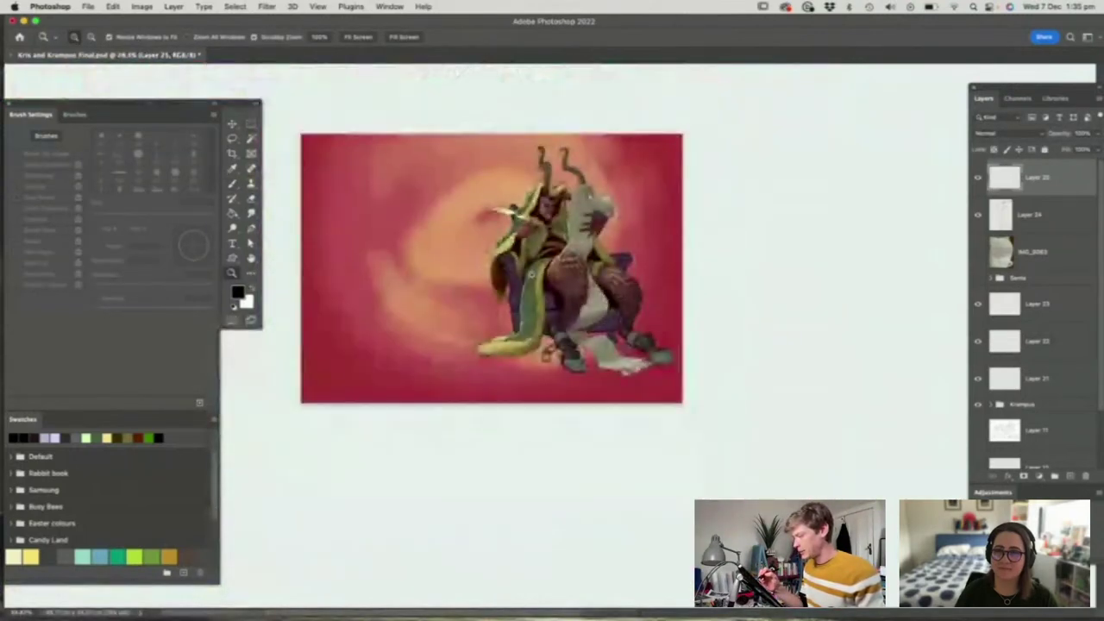
drag(512, 267, 566, 286)
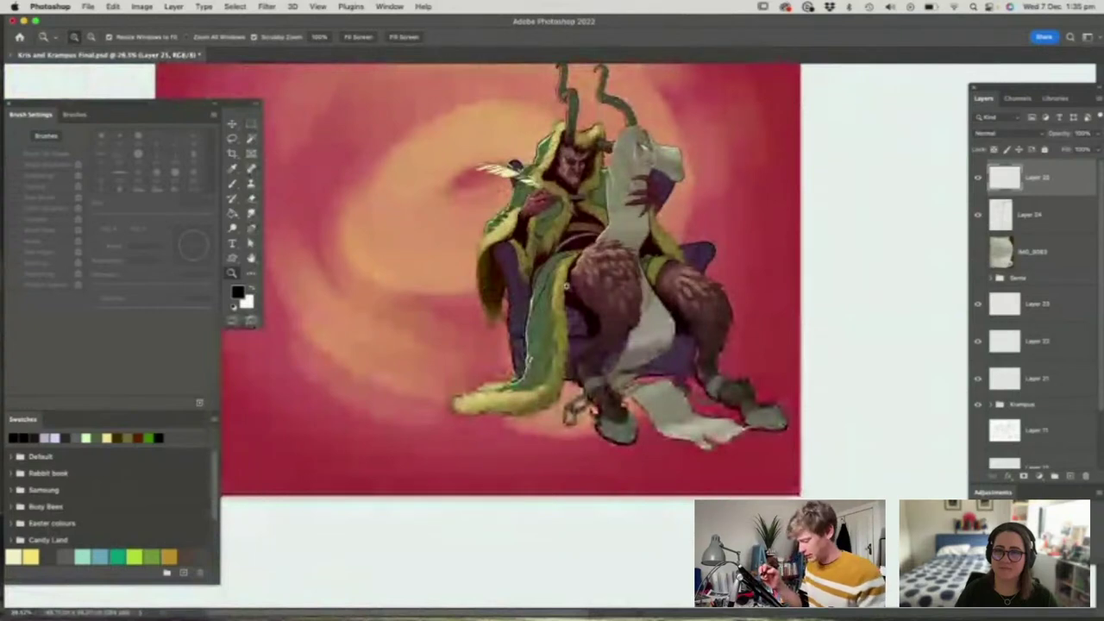
key(b)
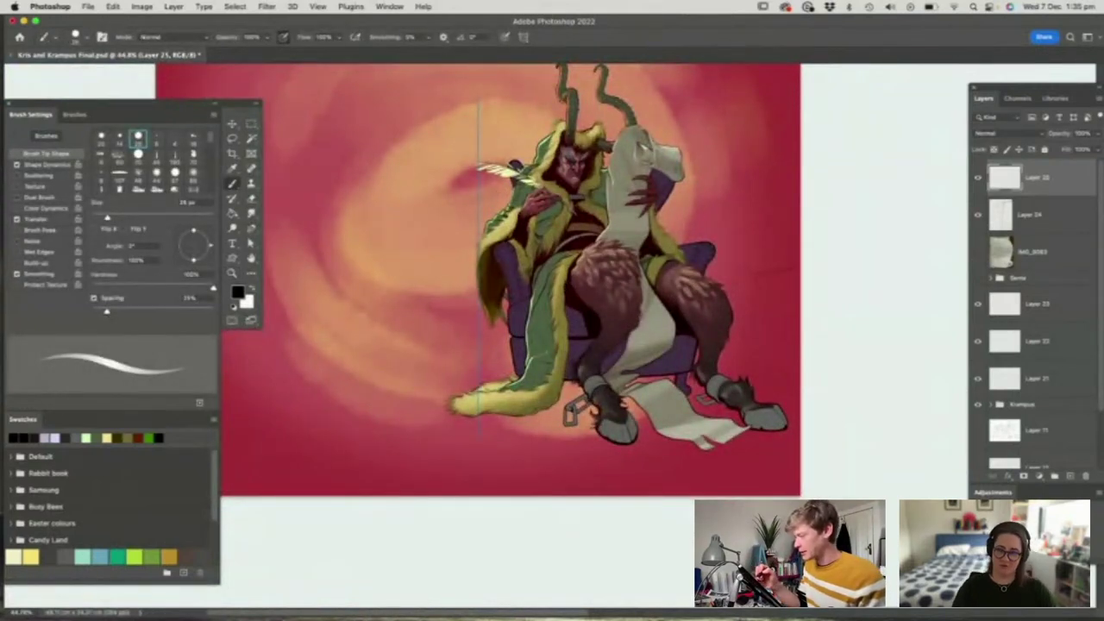
key(v)
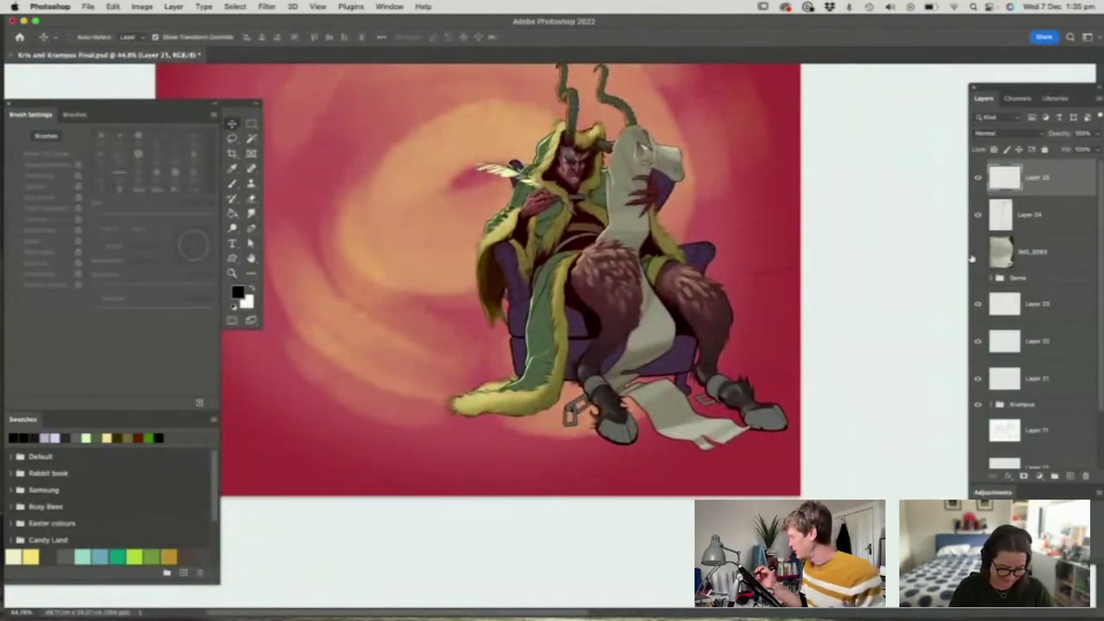
click(1033, 217)
click(1070, 474)
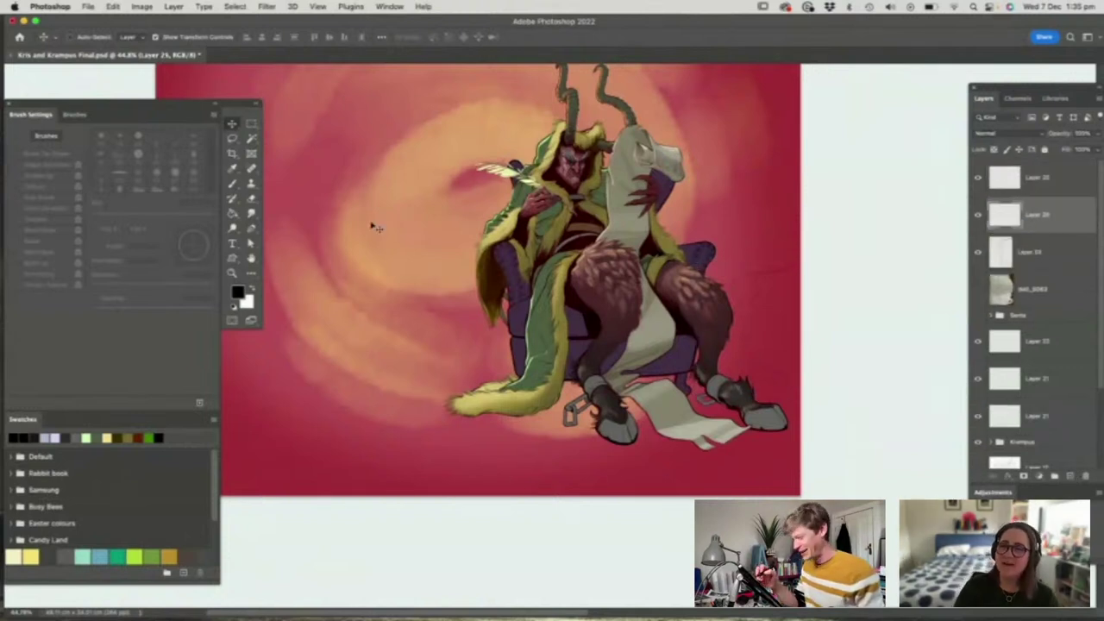
Reset the paint symmetry to Vertical and place its axis along the centre of the sketched table
key(b)
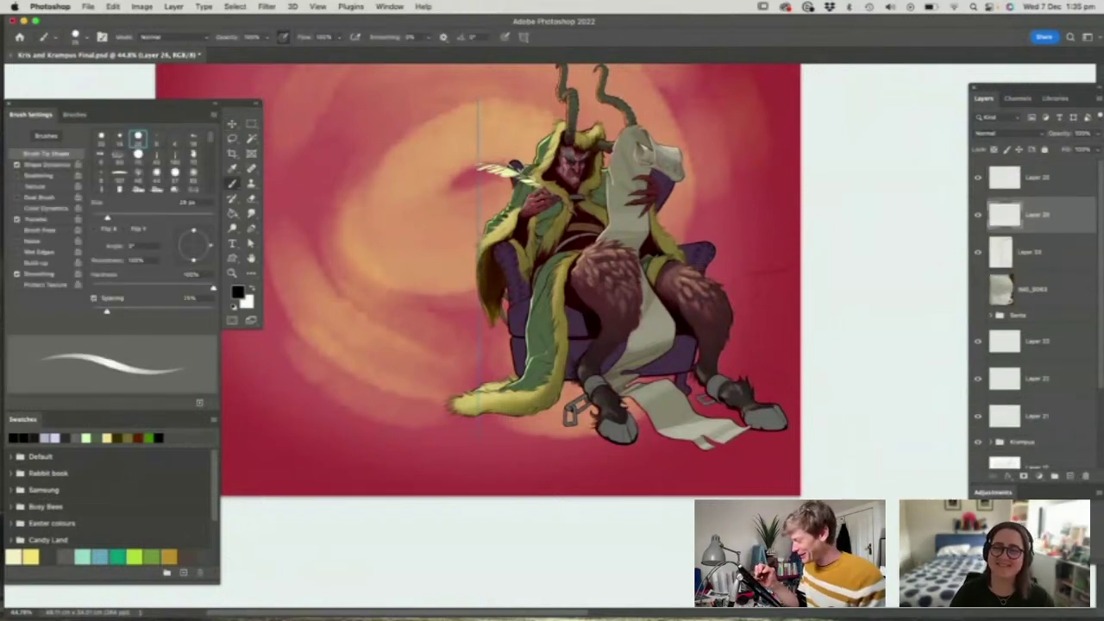
click(524, 37)
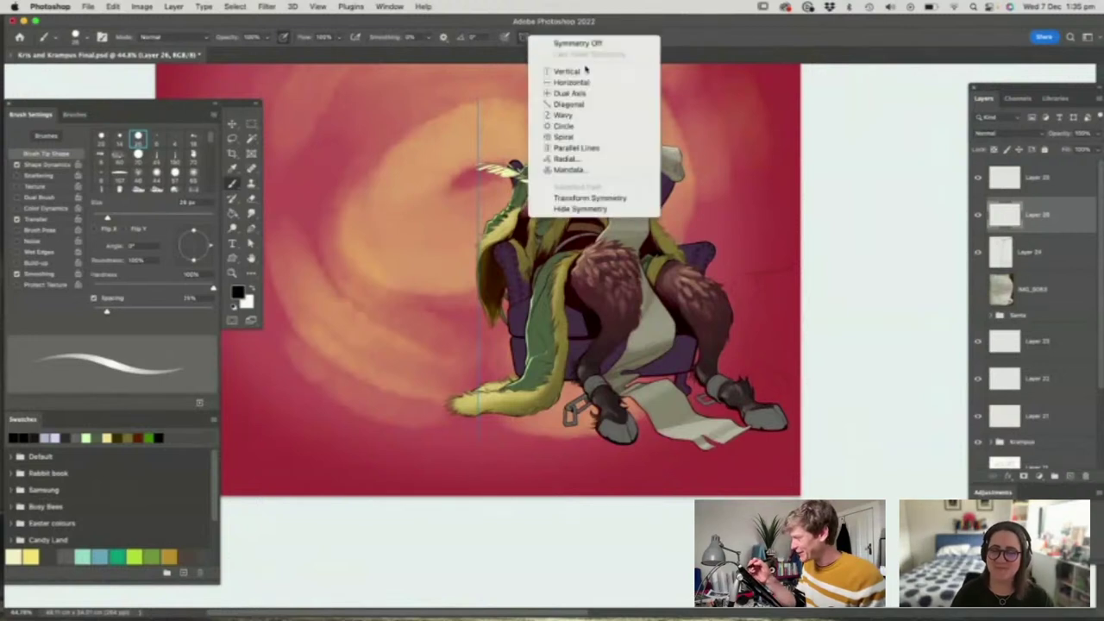
click(581, 44)
click(523, 38)
click(577, 72)
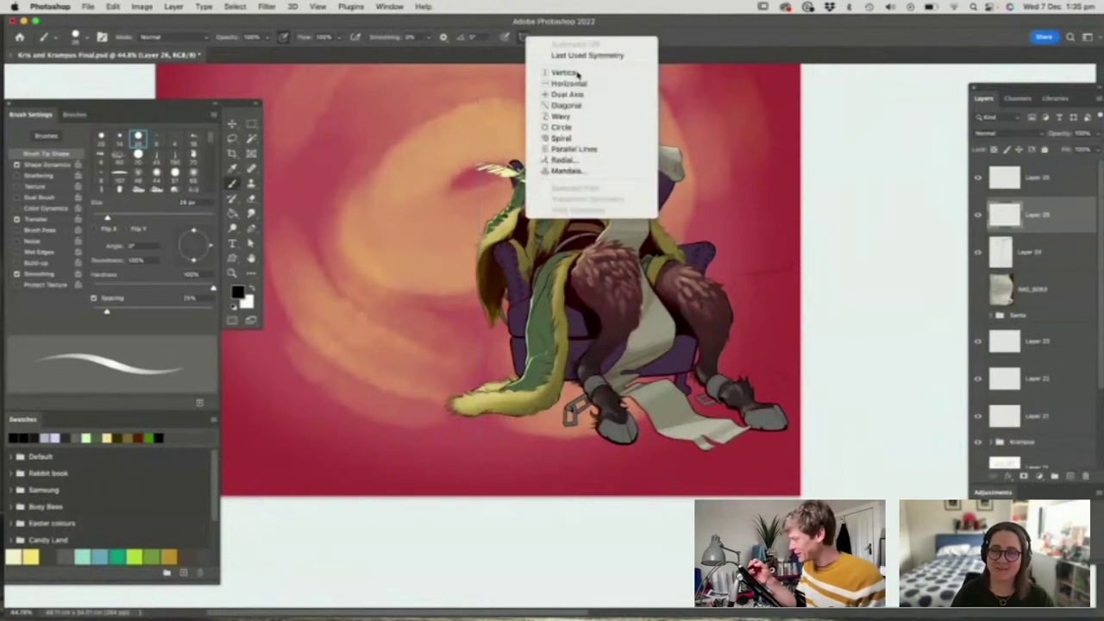
drag(479, 260, 748, 278)
key(Return)
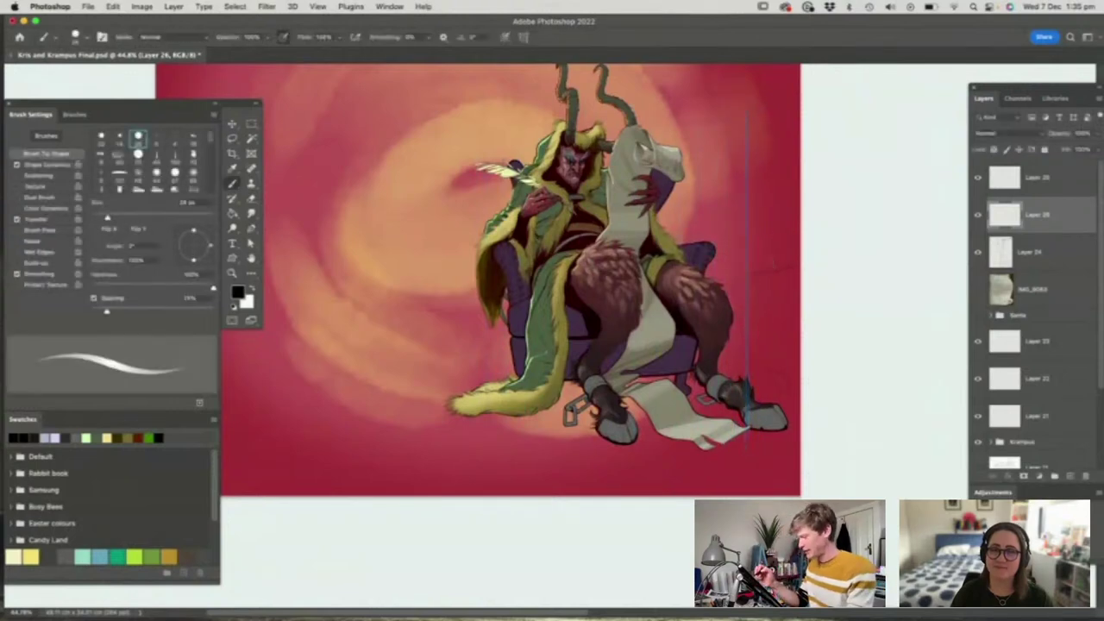
Try a mirrored brush stroke beside the symmetry axis and undo it
scroll(769, 259, up, 5)
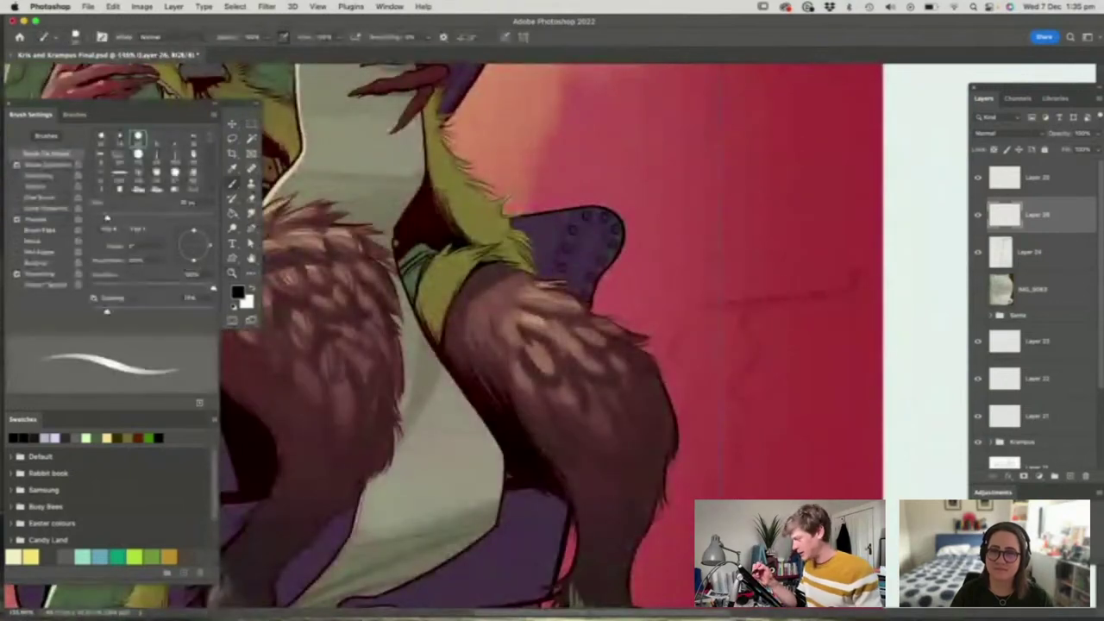
mouse_move(677, 198)
mouse_down()
mouse_move(643, 271)
mouse_move(648, 404)
mouse_up()
key(super+z)
Draw the mirrored outline of the wide, thin tabletop across the symmetry axis with a 7 px brush
key(z)
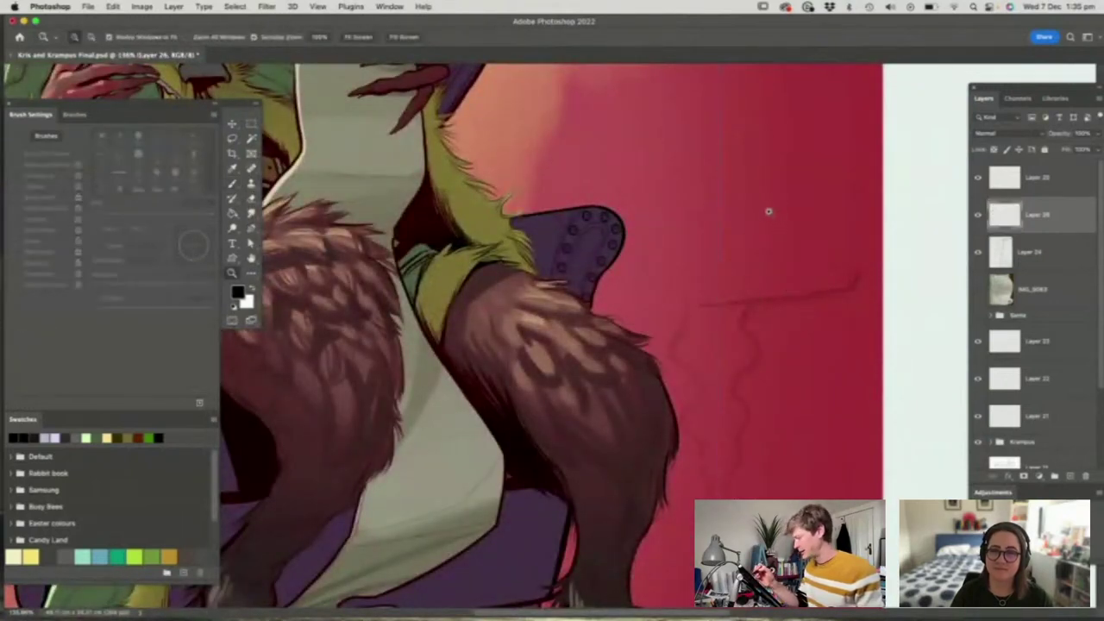
drag(769, 213, 812, 289)
scroll(789, 247, up, 6)
key(b)
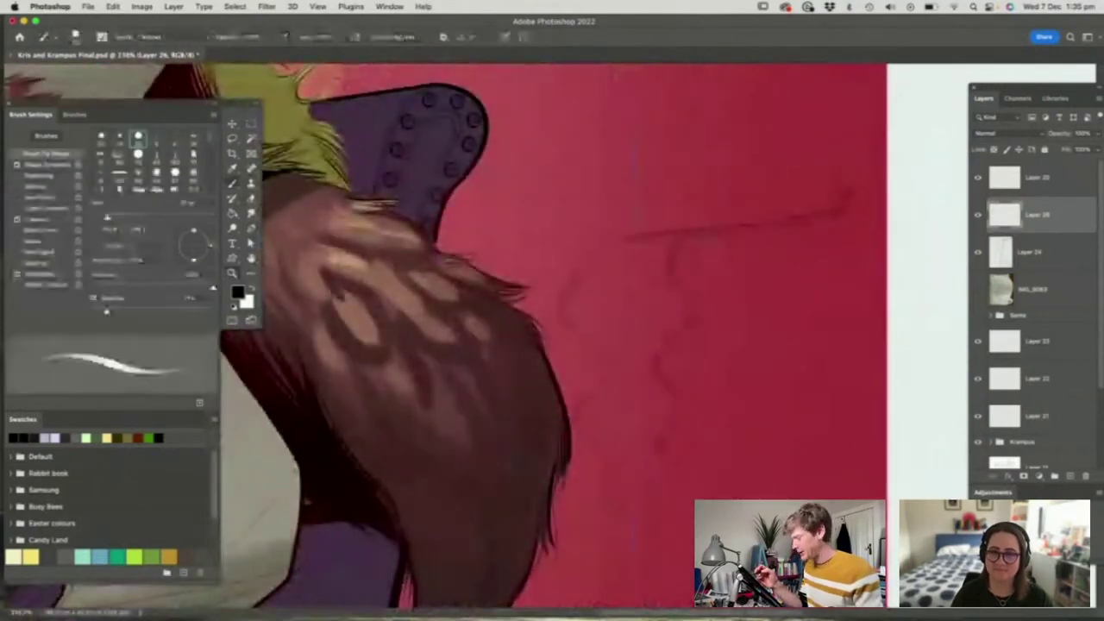
right_click(752, 239)
click(803, 342)
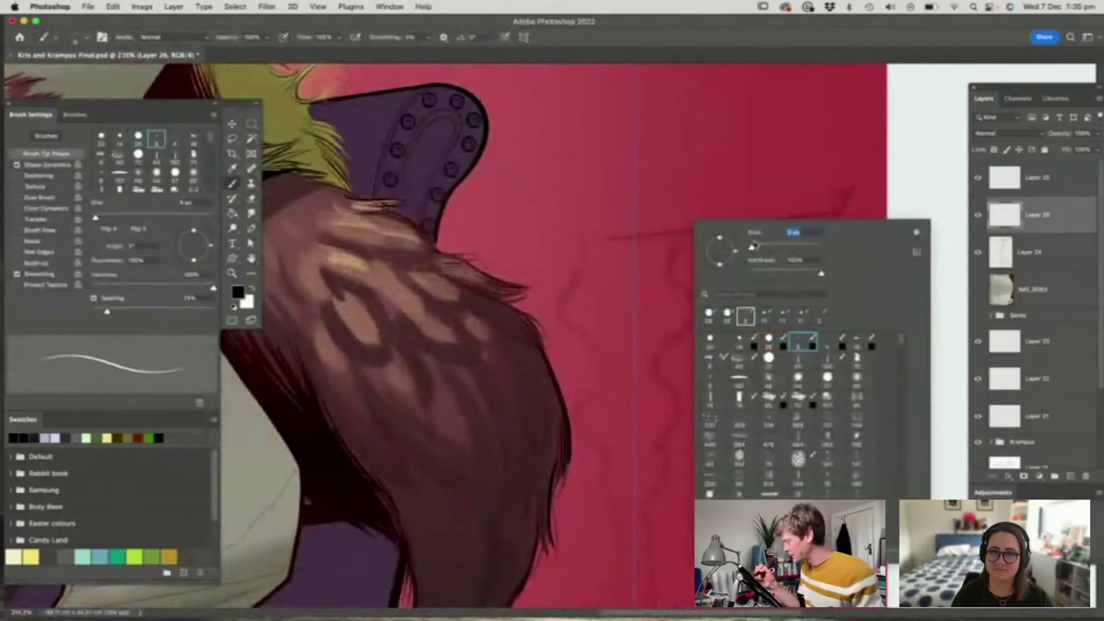
key(Return)
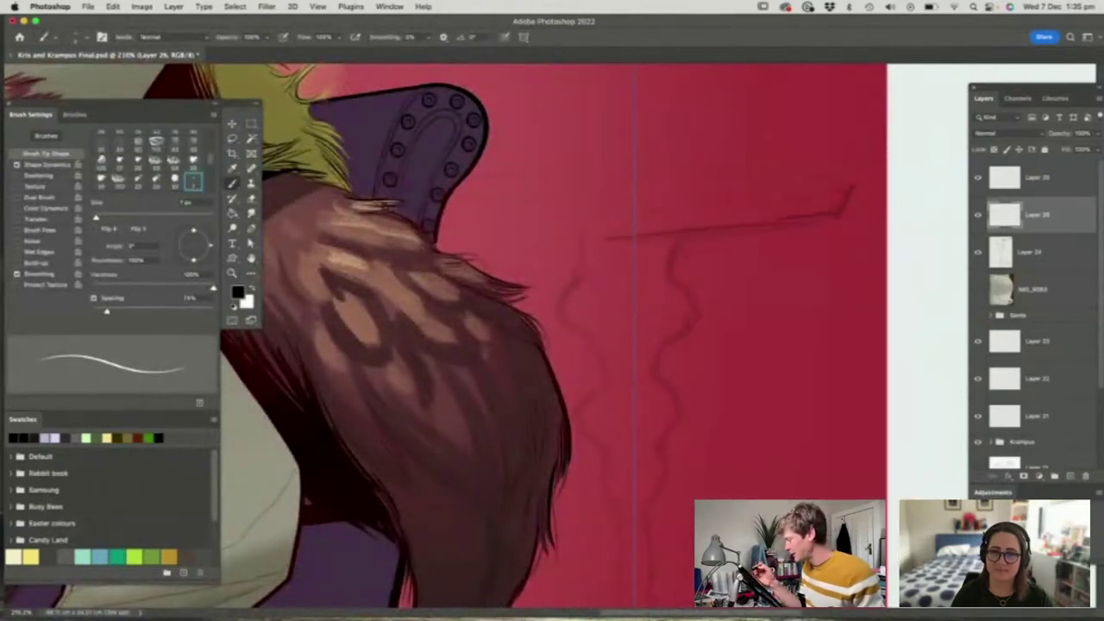
drag(517, 169, 854, 181)
key(ctrl+z)
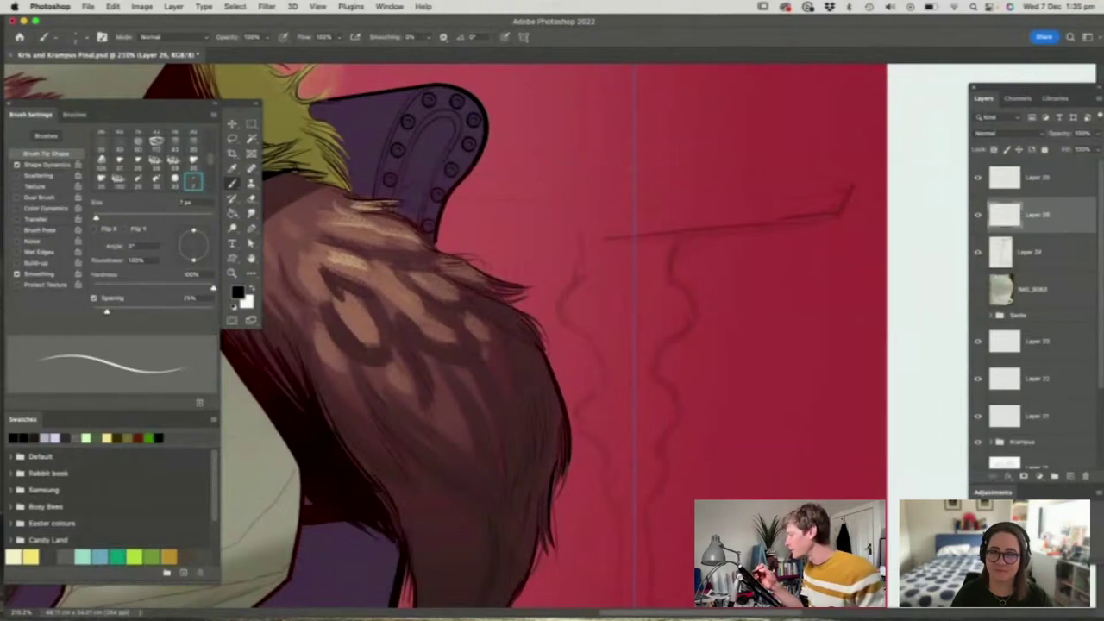
drag(589, 169, 680, 169)
mouse_move(421, 178)
mouse_down()
mouse_move(839, 176)
mouse_move(850, 185)
mouse_move(835, 214)
mouse_move(632, 237)
mouse_up()
Draw the upper, bulging section of the turned table leg as mirrored wavy lines with a thicker brush
key(z)
drag(705, 236, 664, 238)
drag(729, 332, 741, 322)
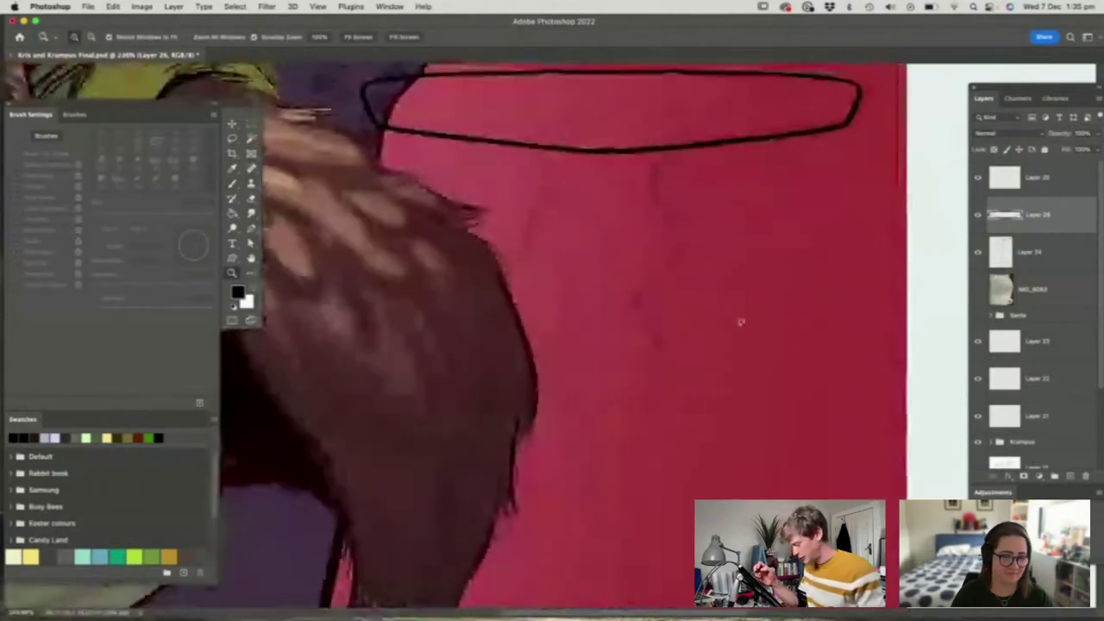
key(b)
right_click(659, 197)
click(754, 378)
key(Return)
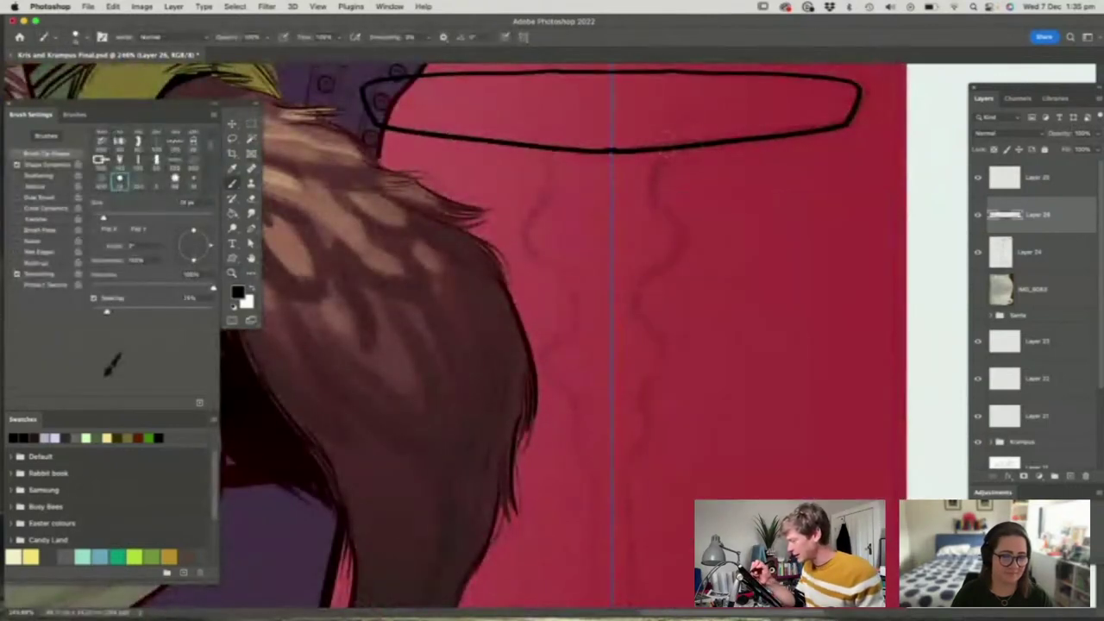
mouse_move(555, 153)
mouse_down()
mouse_move(569, 190)
mouse_move(541, 237)
mouse_move(584, 308)
mouse_move(554, 358)
mouse_move(575, 399)
mouse_up()
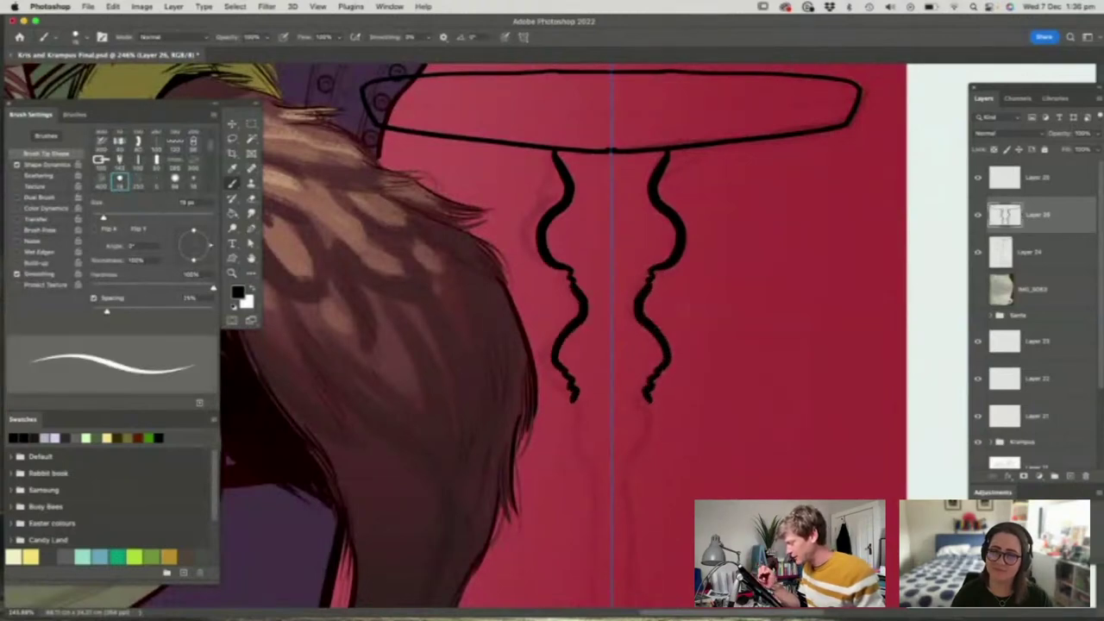
Extend the mirrored outline of the table leg down towards the floor
key(super+space)
drag(690, 233, 638, 233)
drag(668, 415, 698, 439)
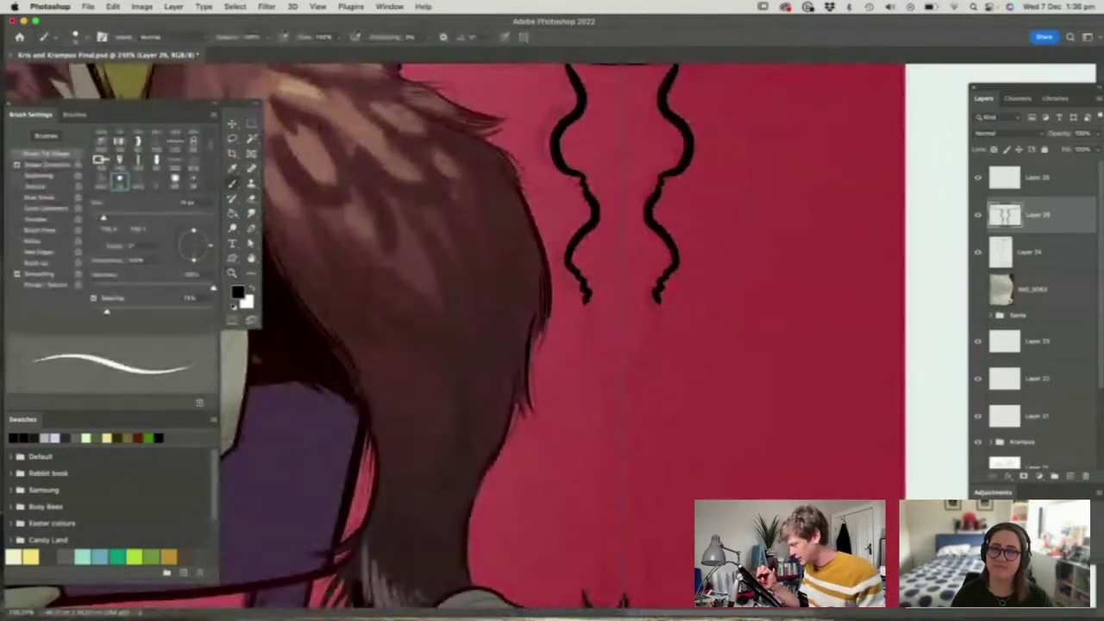
mouse_move(586, 298)
mouse_down()
mouse_move(597, 378)
mouse_move(656, 438)
mouse_move(648, 518)
mouse_up()
Draw curved ring lines across the leg above and below its upper bulge with a 7 px brush
key(super+space)
drag(674, 302, 641, 343)
drag(660, 171, 723, 206)
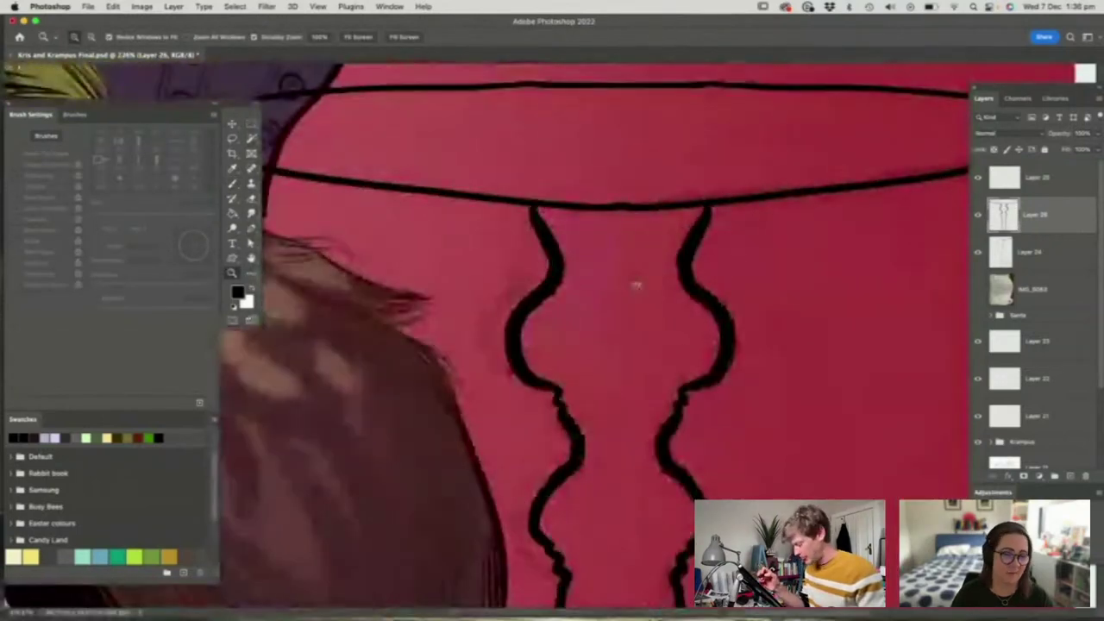
right_click(638, 281)
drag(704, 304, 700, 306)
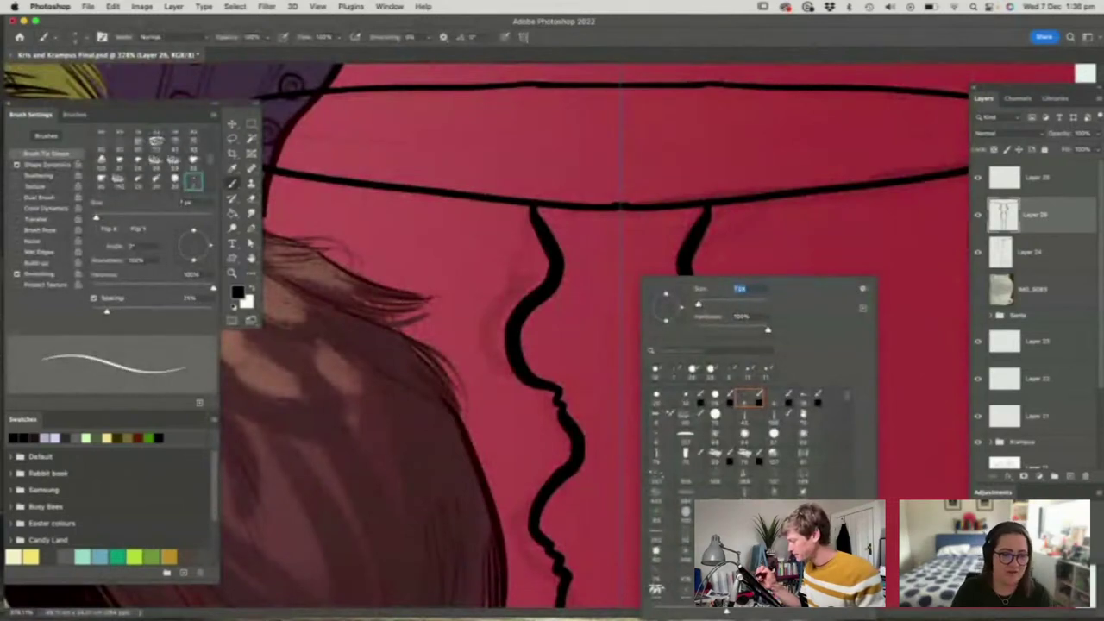
key(Escape)
drag(533, 372, 708, 371)
drag(561, 394, 680, 402)
drag(568, 413, 619, 418)
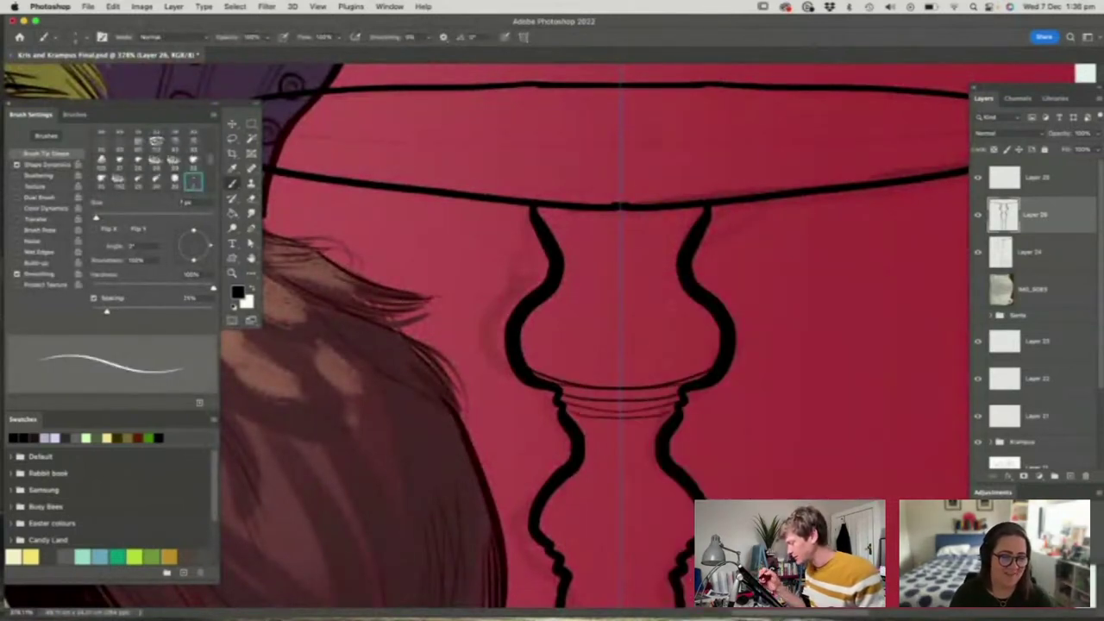
drag(565, 285, 620, 297)
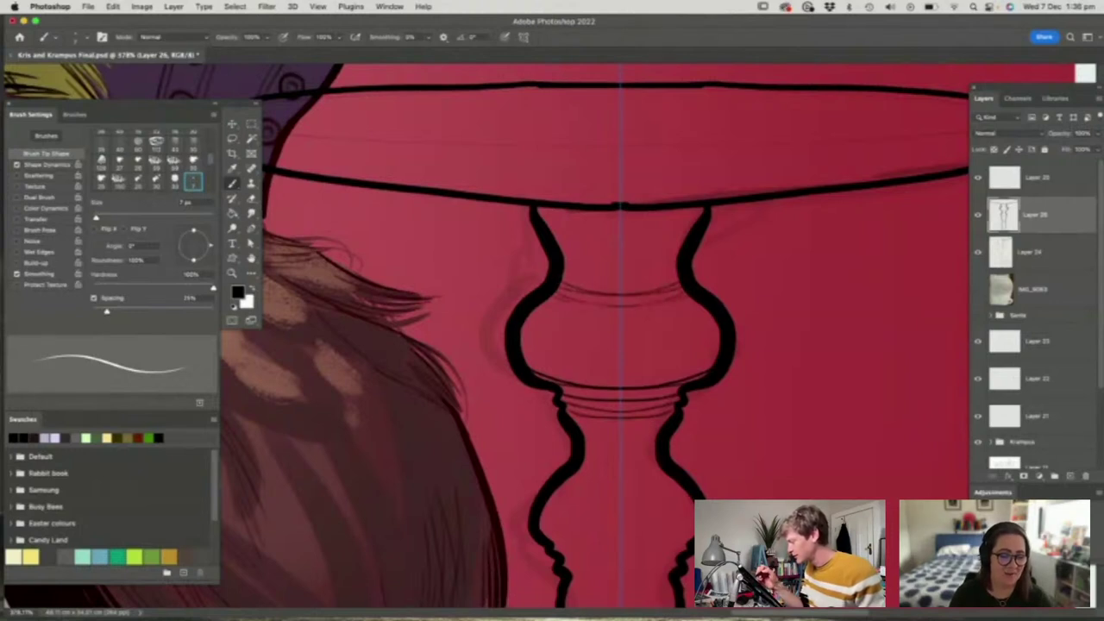
Add short mirrored vertical detail lines to the leg's neck just beneath the tabletop
drag(554, 211, 559, 250)
mouse_move(566, 211)
mouse_down()
mouse_move(569, 251)
mouse_move(580, 255)
mouse_up()
drag(591, 210, 601, 252)
mouse_move(606, 221)
mouse_down()
mouse_move(609, 260)
mouse_move(614, 249)
mouse_up()
mouse_move(618, 217)
mouse_down()
mouse_move(619, 255)
mouse_move(633, 251)
mouse_move(552, 259)
mouse_up()
key(z)
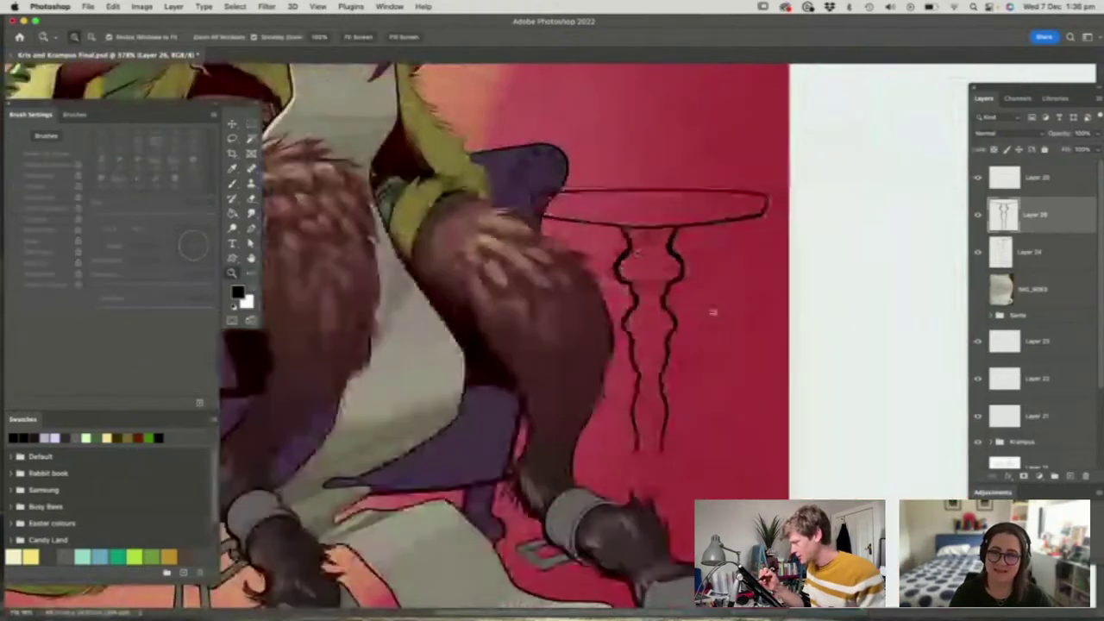
Draw curved ring lines across the table leg just beneath its middle bulge
drag(661, 375, 629, 380)
drag(686, 460, 726, 459)
drag(631, 287, 669, 293)
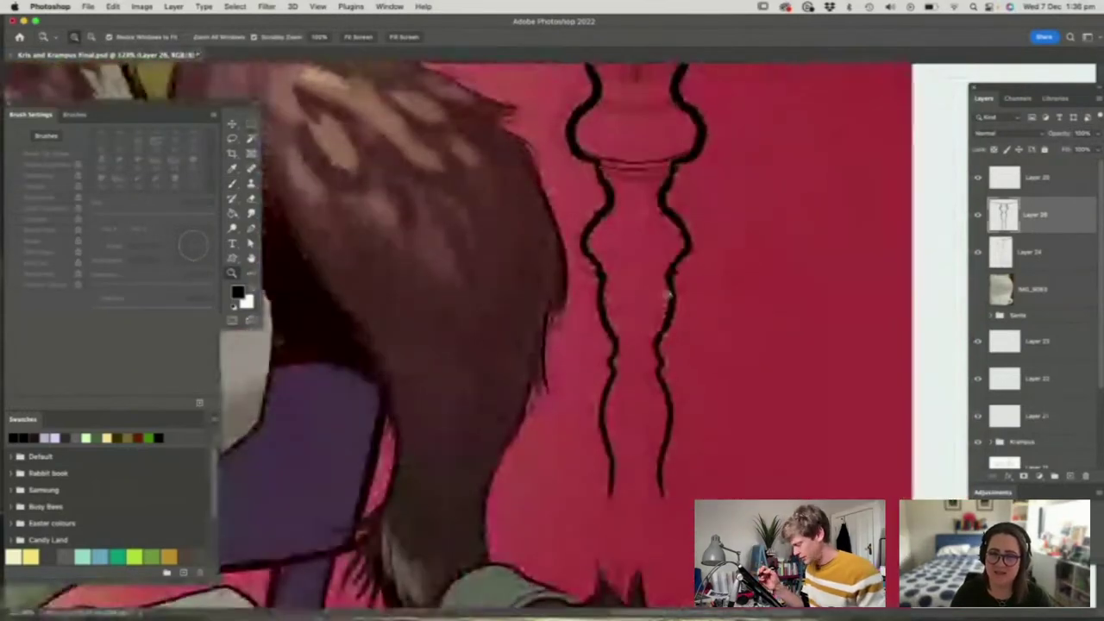
key(b)
mouse_move(597, 266)
mouse_down()
mouse_move(636, 271)
mouse_move(618, 259)
mouse_up()
Draw the mirrored table feet sweeping outward from the bottom of the leg and ending in scrolled tips
key(z)
drag(702, 349, 669, 346)
drag(742, 421, 772, 421)
drag(708, 369, 685, 313)
key(b)
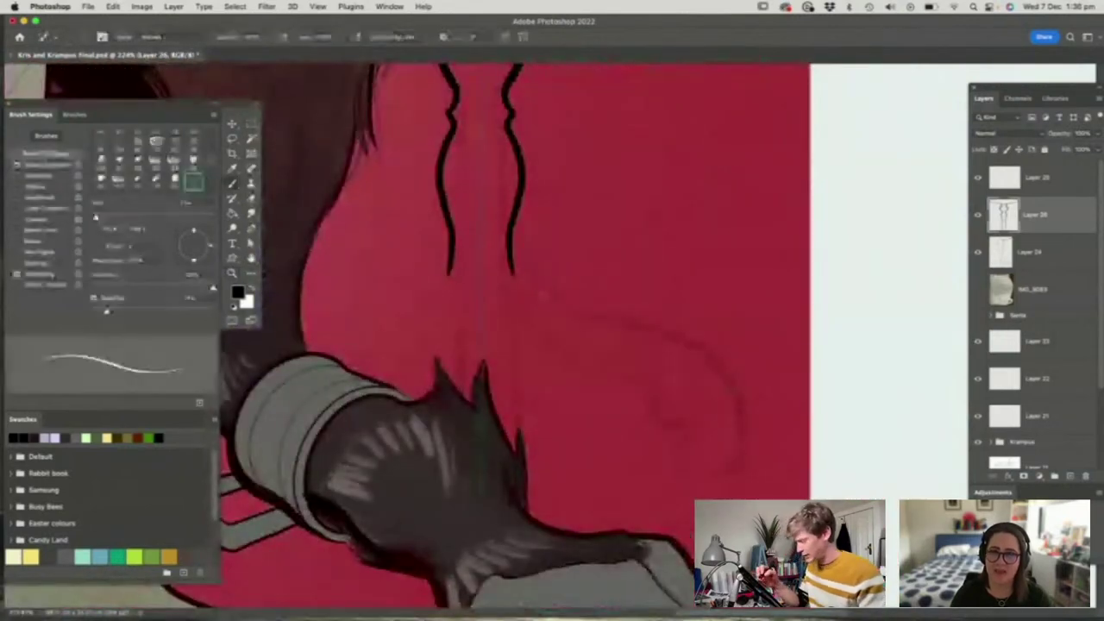
mouse_move(511, 250)
mouse_down()
mouse_move(558, 321)
mouse_move(721, 426)
mouse_move(690, 501)
mouse_move(649, 466)
mouse_move(667, 435)
mouse_move(635, 411)
mouse_move(518, 369)
mouse_up()
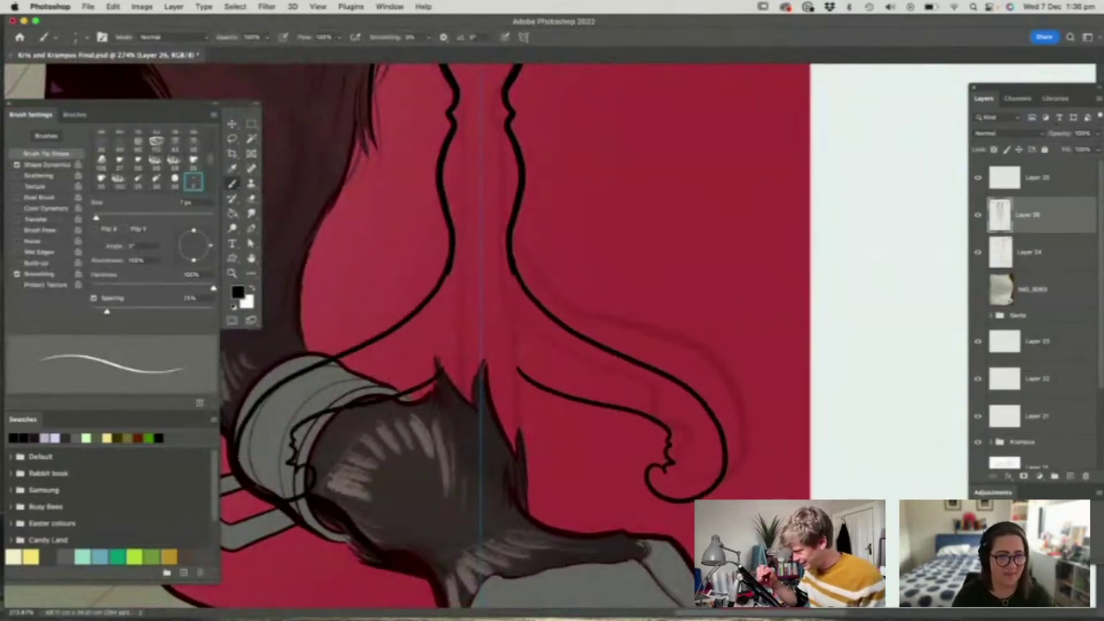
Add thin inner contour lines along the table feet and around their scrolled tips
mouse_move(517, 326)
mouse_down()
mouse_move(677, 436)
mouse_move(682, 477)
mouse_move(695, 442)
mouse_move(714, 488)
mouse_up()
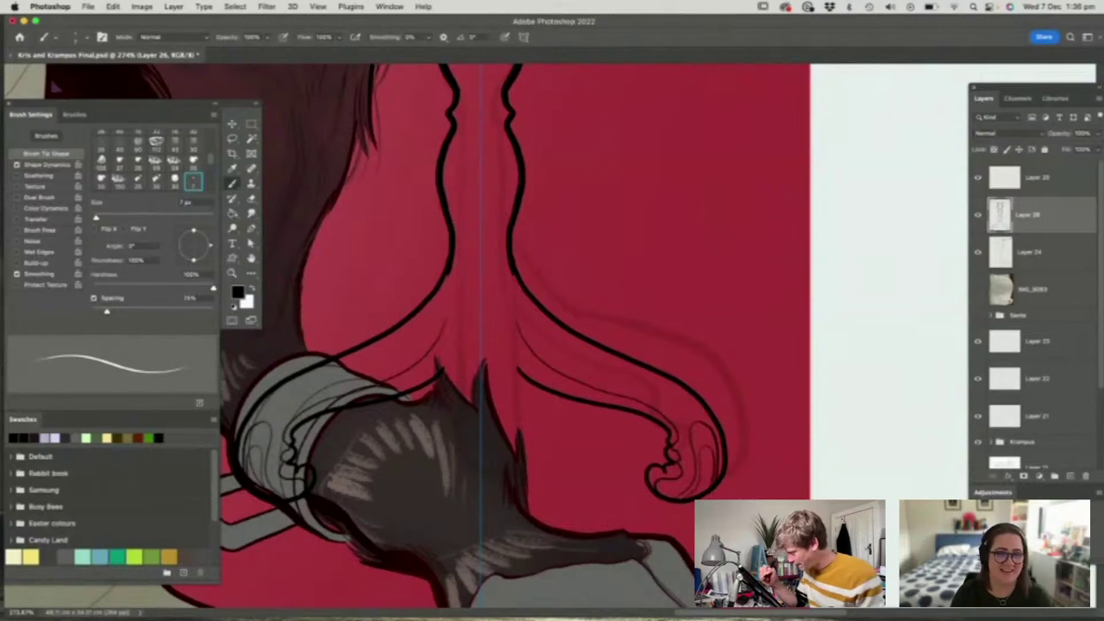
mouse_move(563, 337)
mouse_down()
mouse_move(573, 367)
mouse_move(557, 344)
mouse_up()
drag(558, 347, 571, 375)
Draw curved ring lines across the lowest section of the leg, just above where the feet flare out
key(super+space)
mouse_move(653, 284)
mouse_down()
mouse_move(621, 291)
mouse_move(606, 350)
mouse_move(630, 256)
mouse_up()
mouse_move(587, 296)
mouse_down()
mouse_move(596, 450)
mouse_move(559, 468)
mouse_up()
key(super+space)
drag(621, 414, 560, 414)
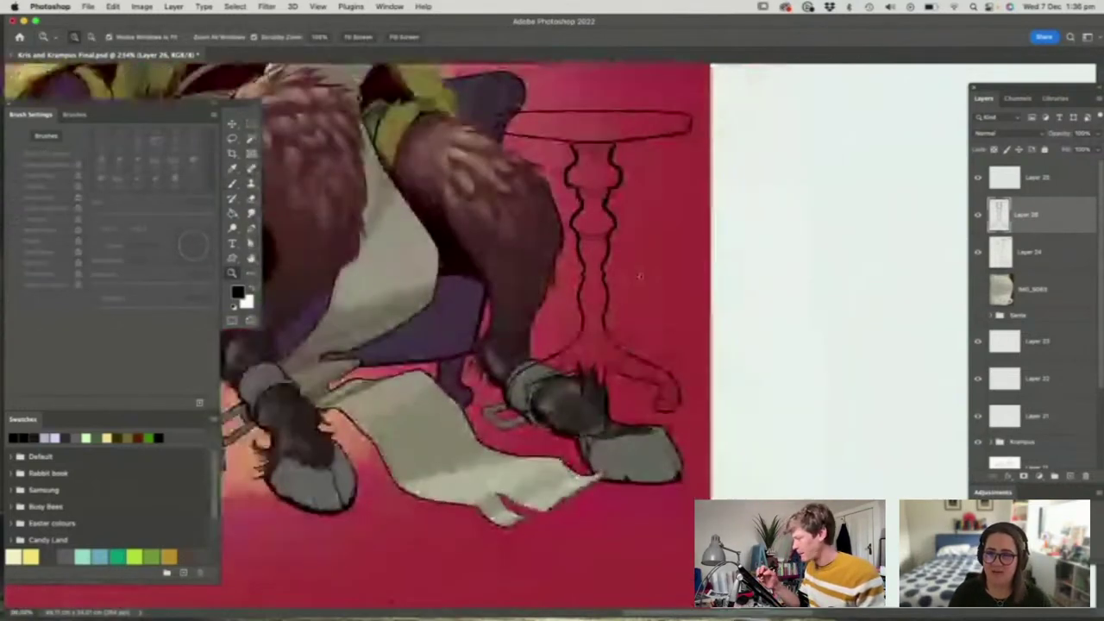
drag(625, 286, 658, 302)
key(b)
drag(532, 311, 594, 320)
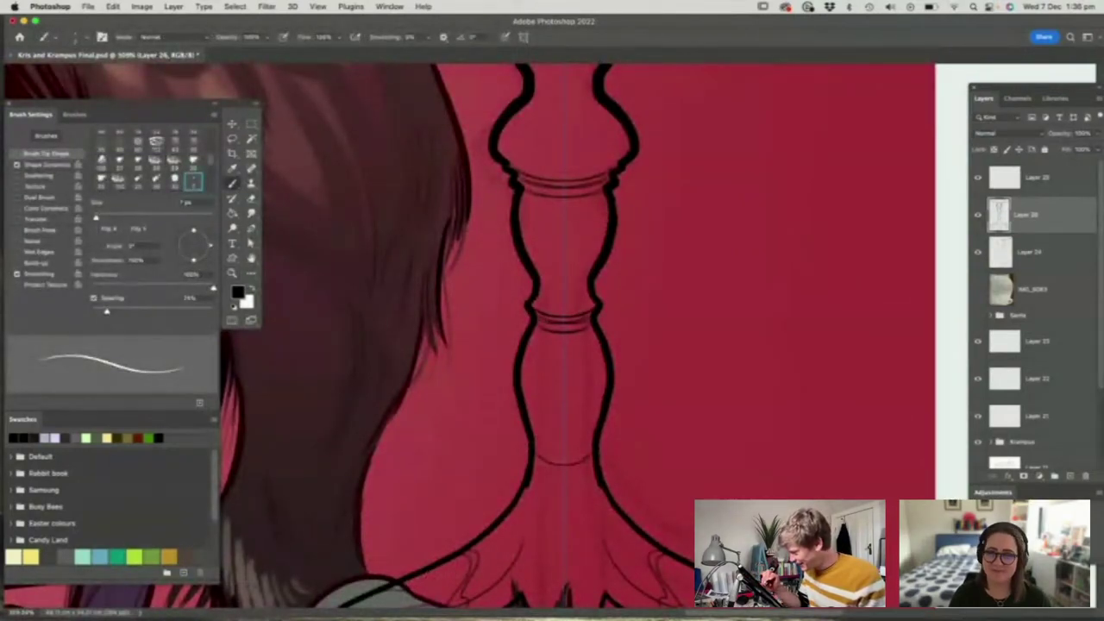
drag(592, 458, 564, 477)
Draw a thin curved edge line along the length of the tabletop, undoing the first stroke and redrawing it
key(super+space)
drag(584, 388, 549, 404)
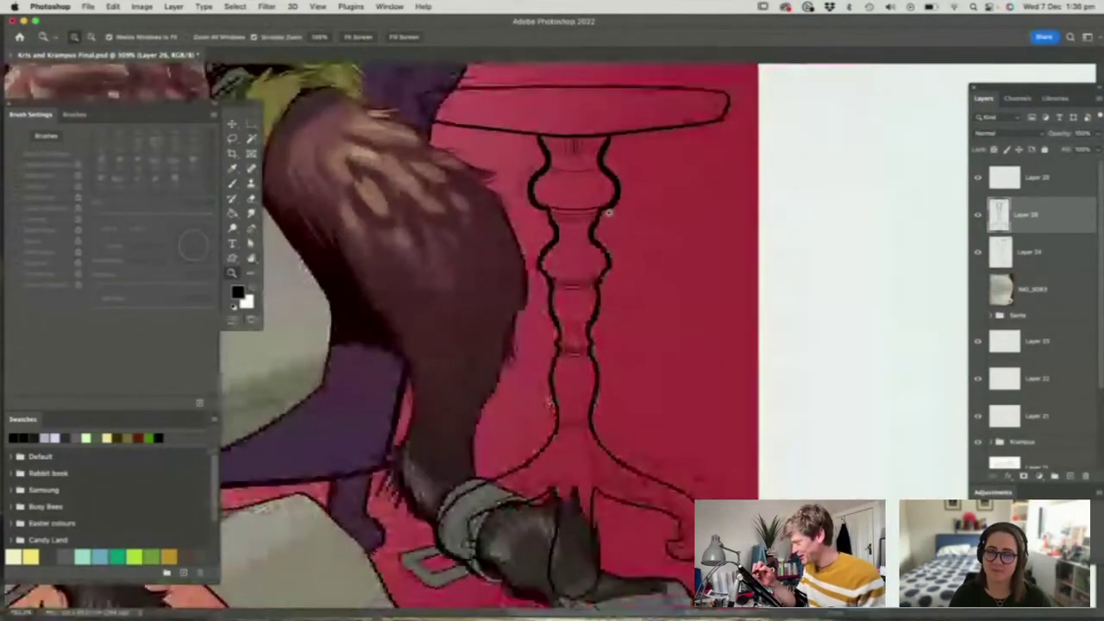
scroll(609, 211, up, 5)
key(b)
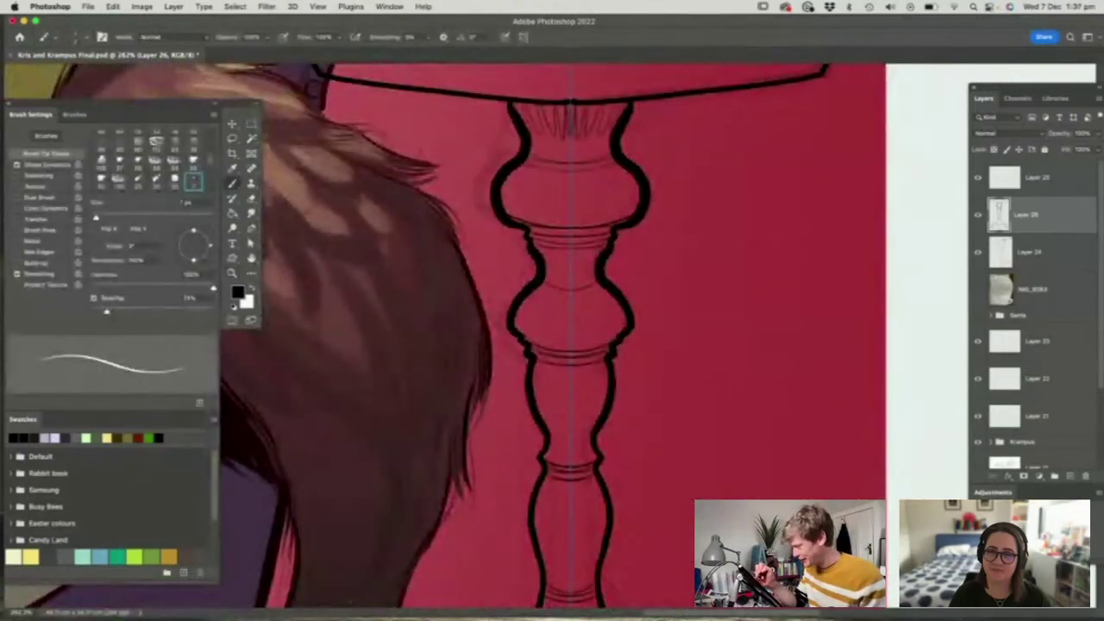
key(z)
scroll(535, 440, down, 4)
scroll(658, 217, up, 3)
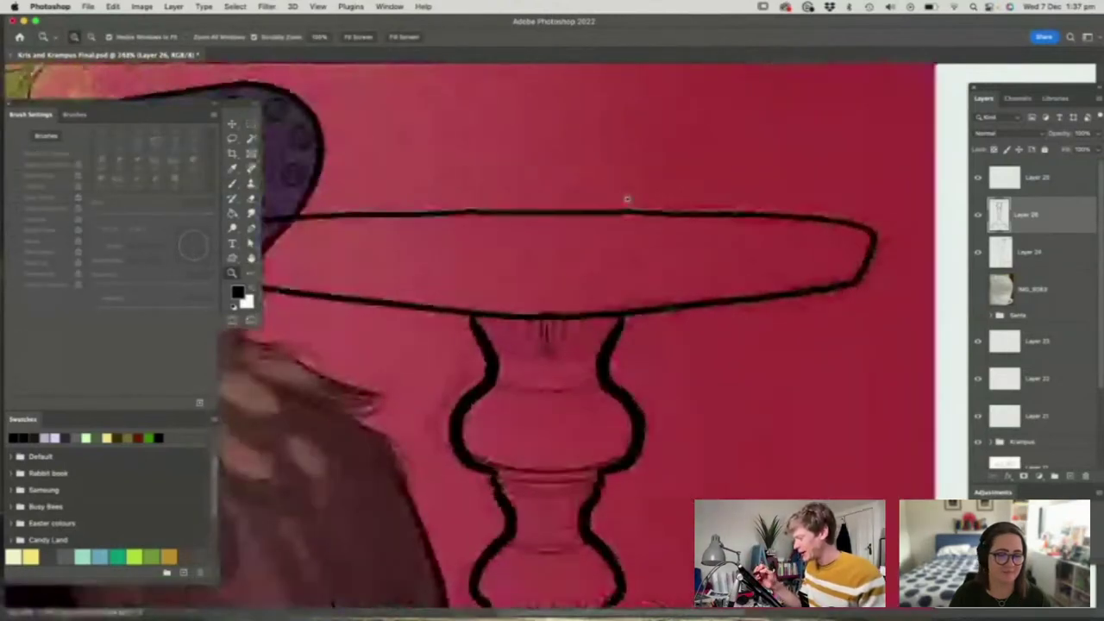
key(b)
mouse_move(277, 250)
mouse_down()
mouse_move(552, 262)
mouse_move(853, 226)
mouse_up()
key(super+z)
mouse_move(549, 262)
mouse_down()
mouse_move(850, 238)
mouse_move(854, 227)
mouse_up()
Draw a mirrored goblet outline above the centre of the tabletop, with a rounded cup, turned stem and flared foot
key(z)
drag(749, 260, 664, 260)
scroll(802, 289, down, 5)
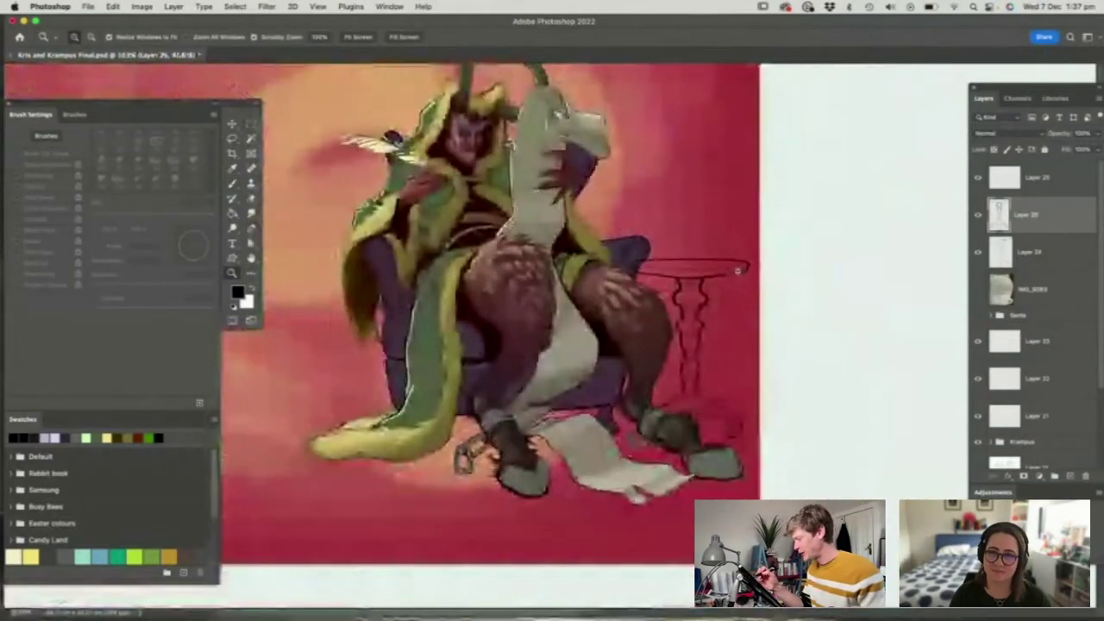
scroll(739, 264, up, 8)
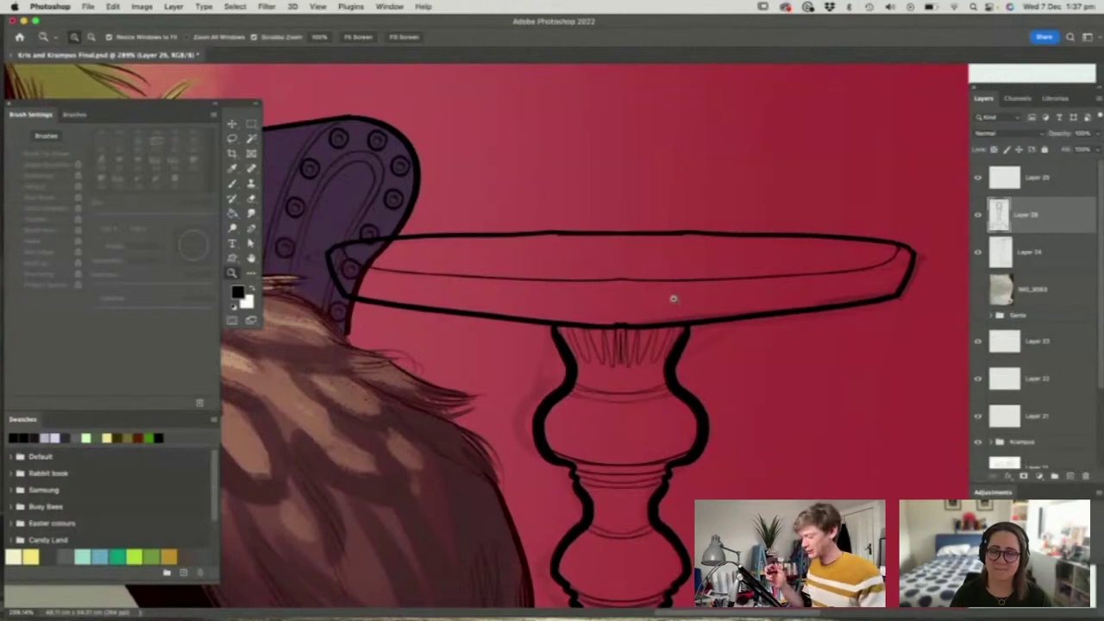
drag(673, 298, 601, 351)
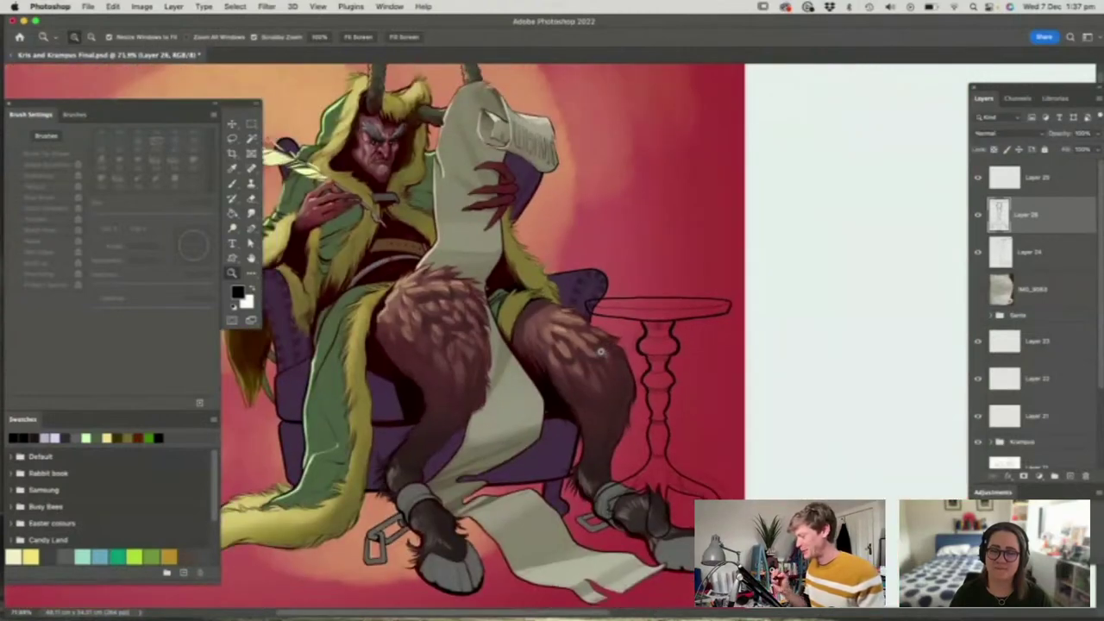
drag(711, 331, 687, 340)
mouse_move(670, 427)
mouse_down()
mouse_move(695, 424)
mouse_move(677, 431)
mouse_up()
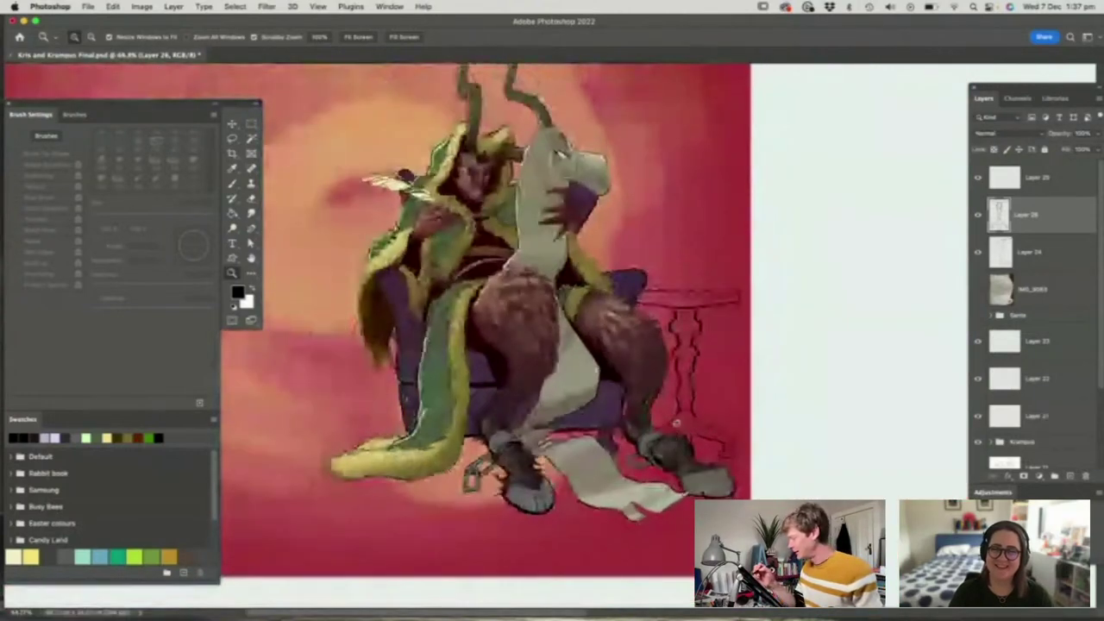
drag(706, 247, 738, 241)
drag(680, 340, 698, 335)
key(b)
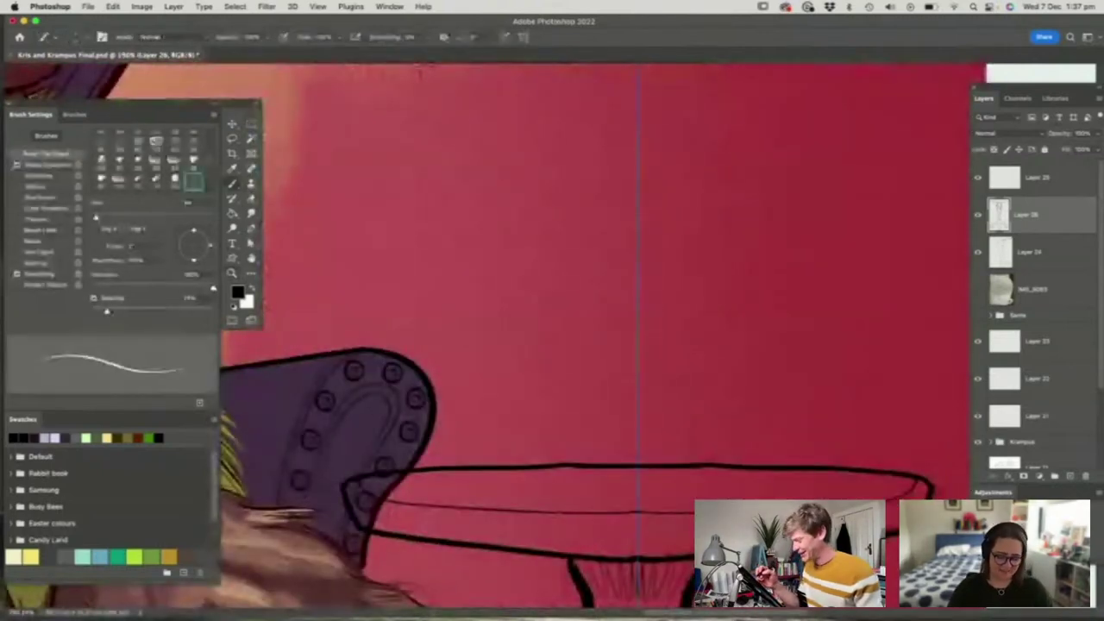
mouse_move(638, 231)
mouse_down()
mouse_move(708, 239)
mouse_move(707, 278)
mouse_move(657, 339)
mouse_move(677, 361)
mouse_move(658, 369)
mouse_up()
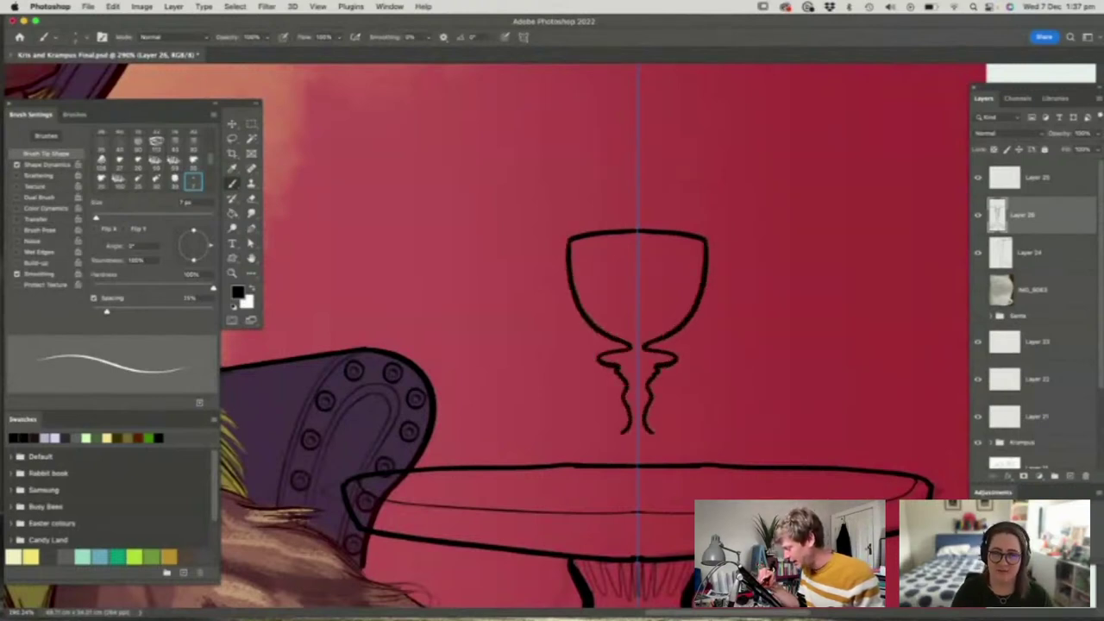
drag(652, 433, 710, 456)
Close the underside of the goblet's foot and add thin contour lines across its foot and stem
key(z)
drag(713, 271, 702, 330)
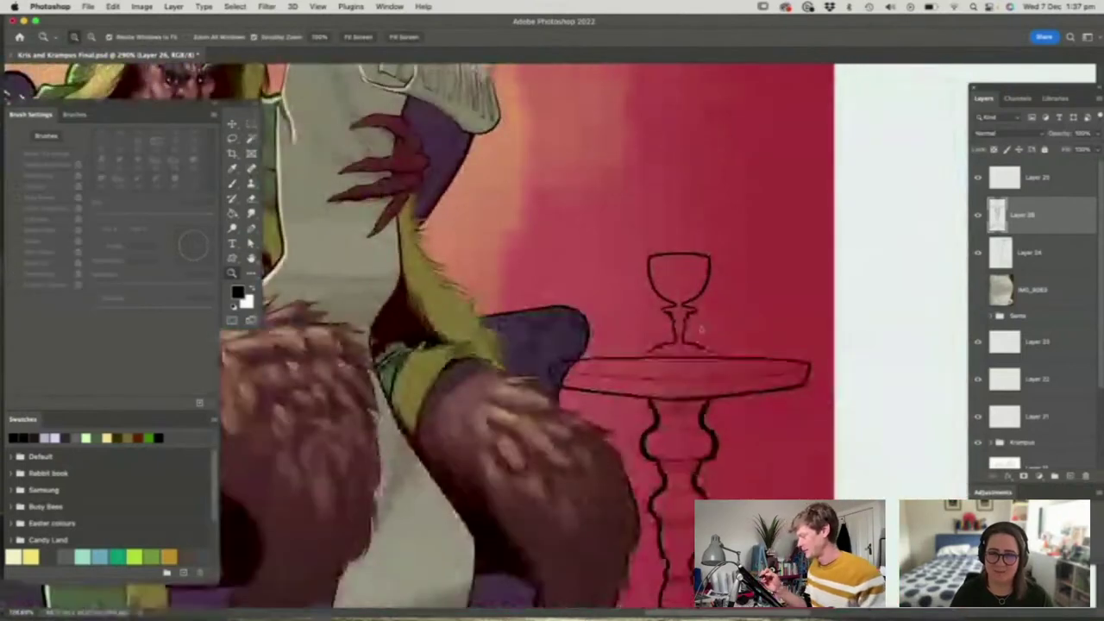
click(702, 328)
key(b)
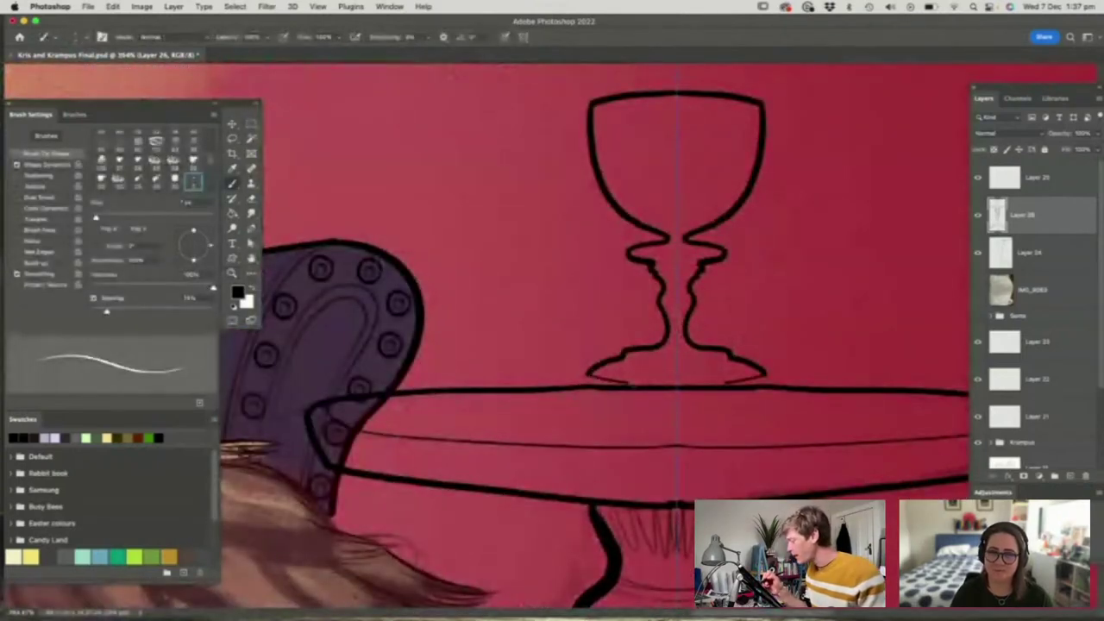
drag(628, 382, 677, 385)
drag(623, 359, 676, 365)
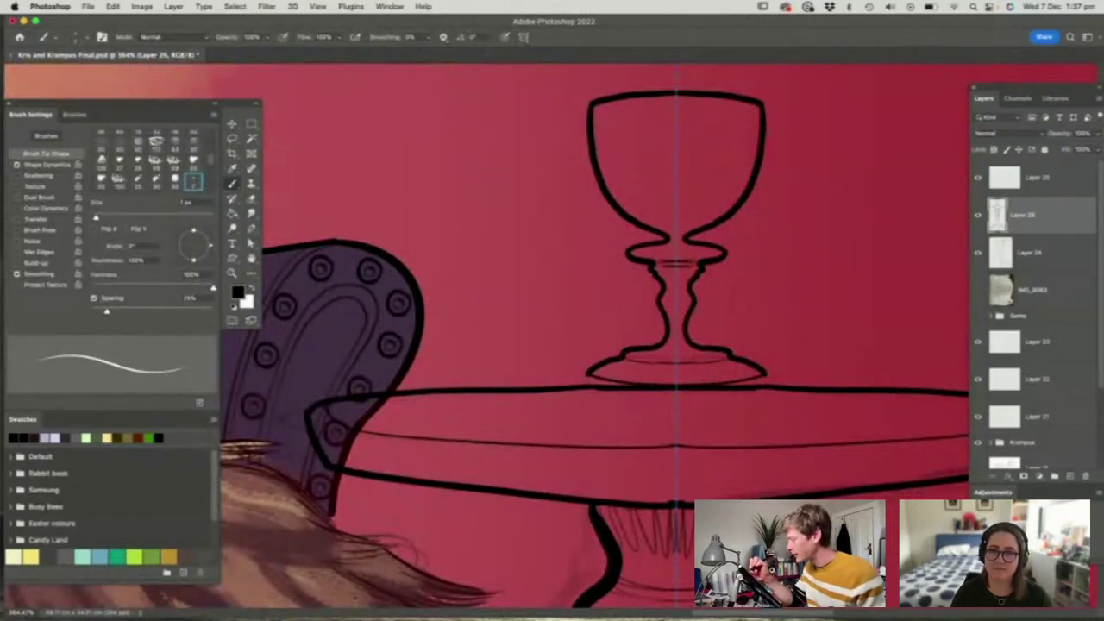
Decorate the goblet's cup with thin band lines, a row of elongated flutes and an inner rim line
drag(593, 122, 654, 118)
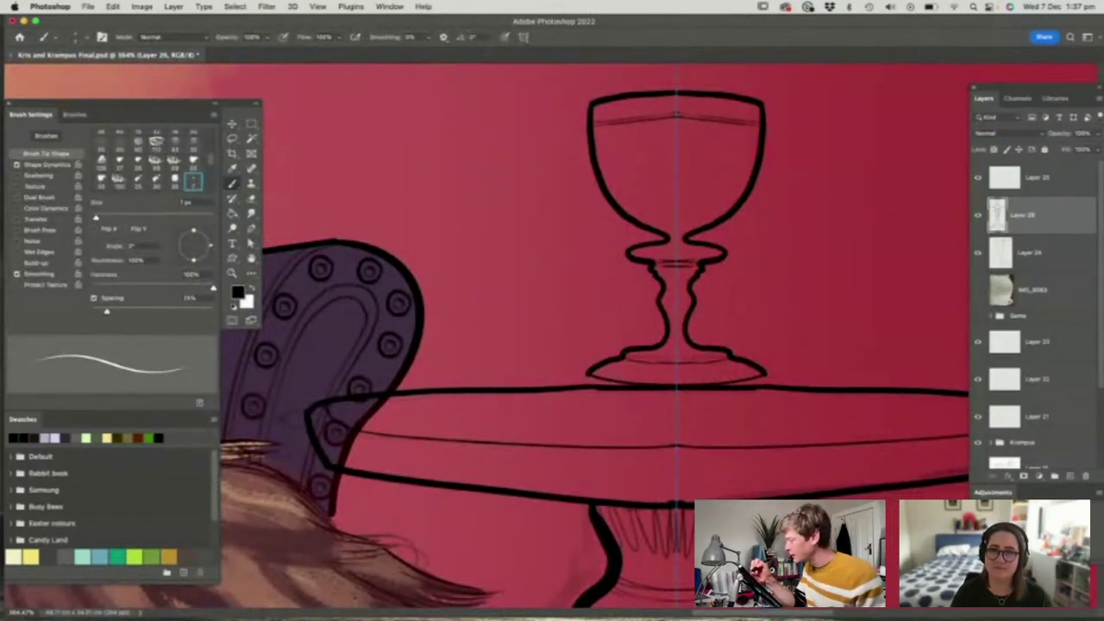
mouse_move(598, 145)
mouse_down()
mouse_move(630, 173)
mouse_move(675, 147)
mouse_move(676, 131)
mouse_up()
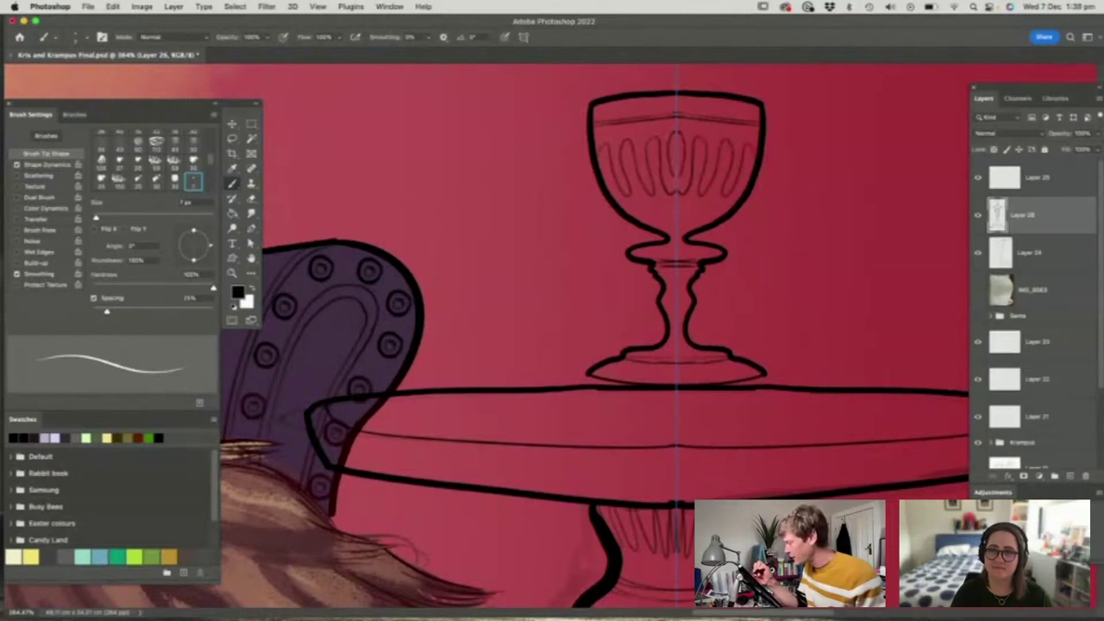
mouse_move(632, 209)
mouse_down()
mouse_move(676, 215)
mouse_move(677, 226)
mouse_up()
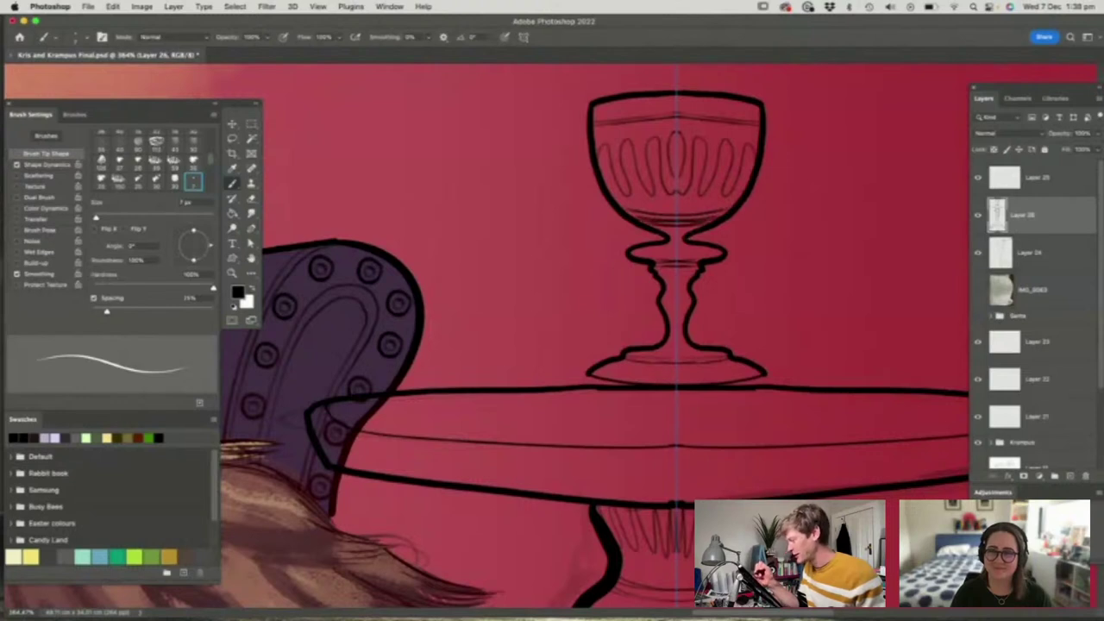
drag(596, 105, 676, 109)
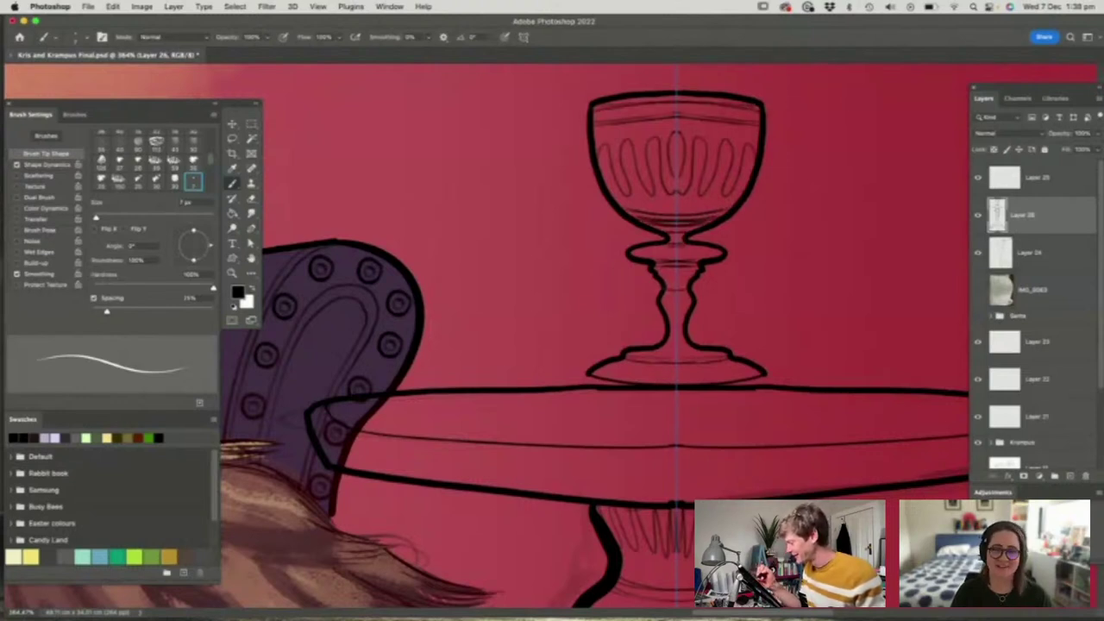
Turn off the paint symmetry for the brush
key(z)
drag(667, 348, 604, 349)
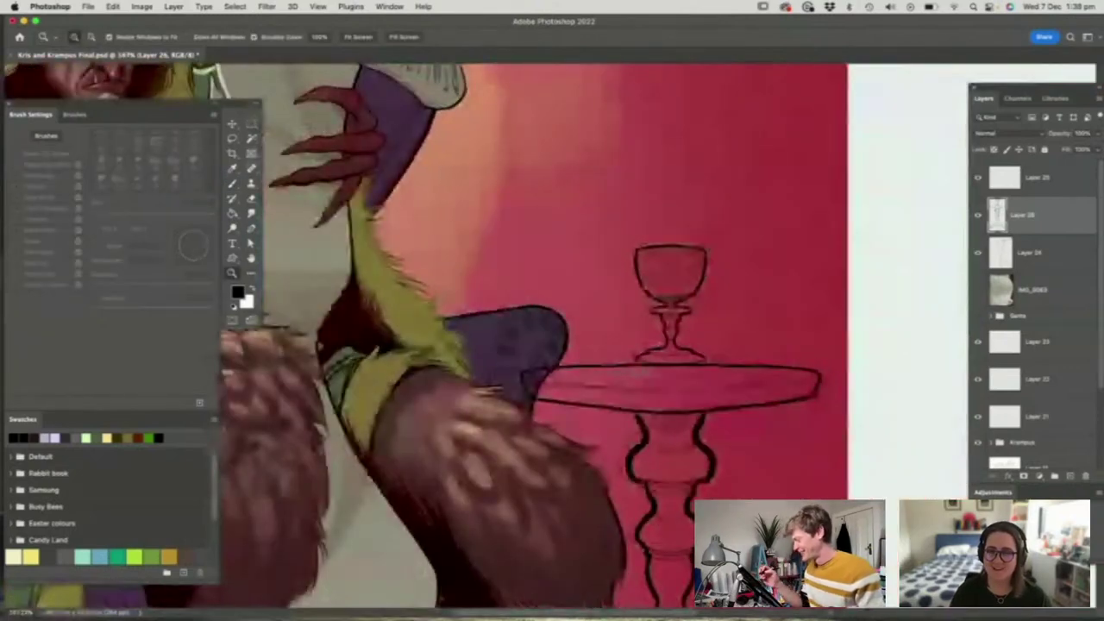
drag(709, 323, 671, 323)
mouse_move(792, 329)
mouse_down()
mouse_move(768, 329)
mouse_move(799, 328)
mouse_up()
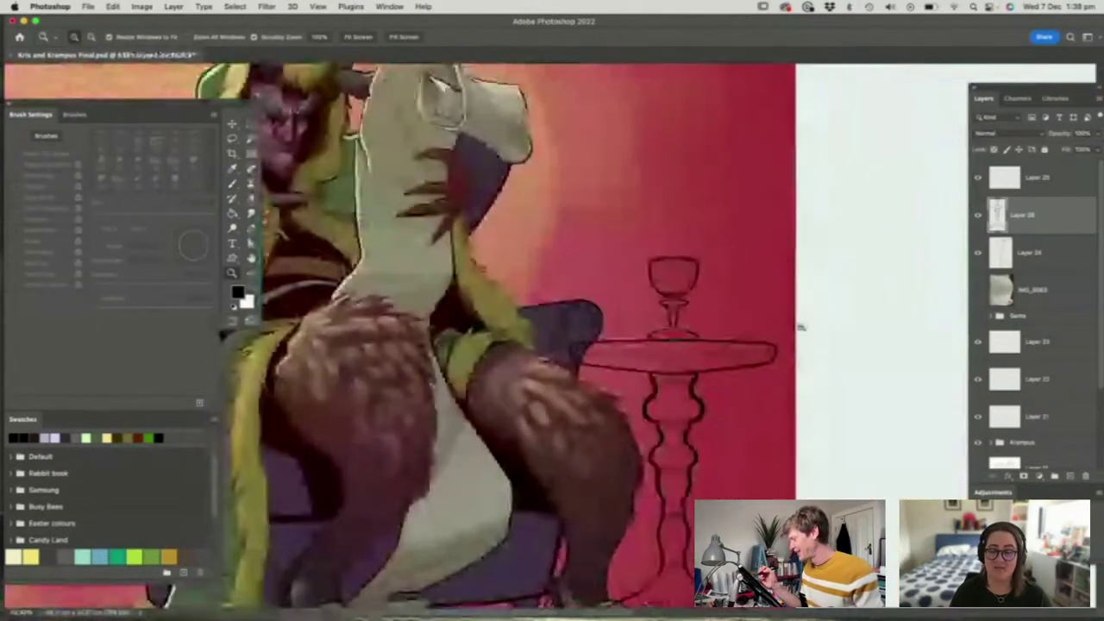
scroll(733, 299, up, 4)
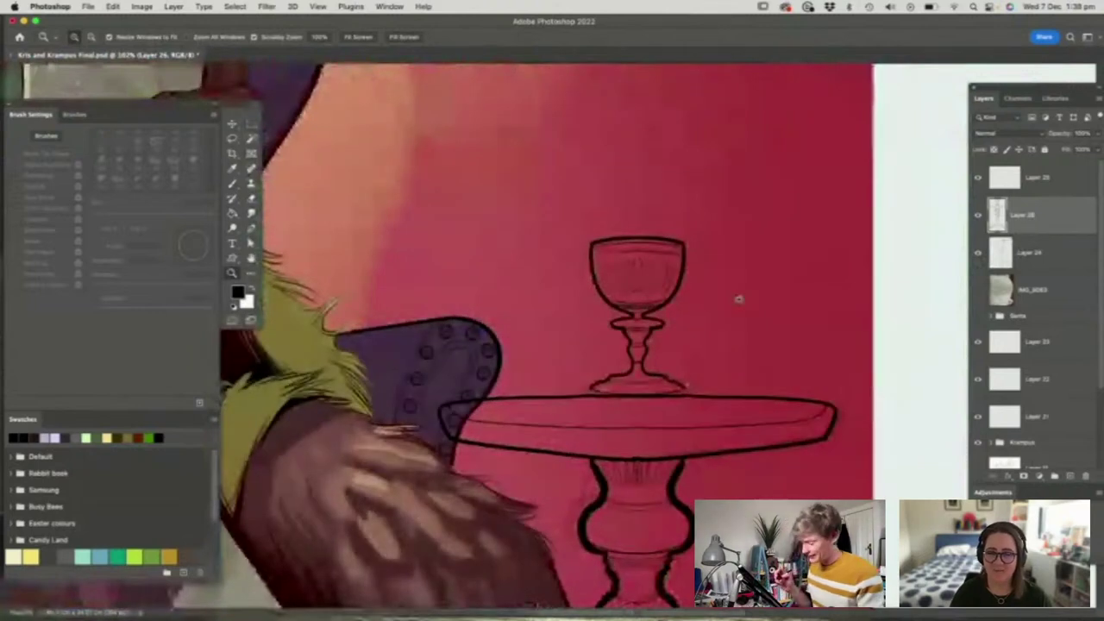
key(b)
click(523, 37)
click(575, 43)
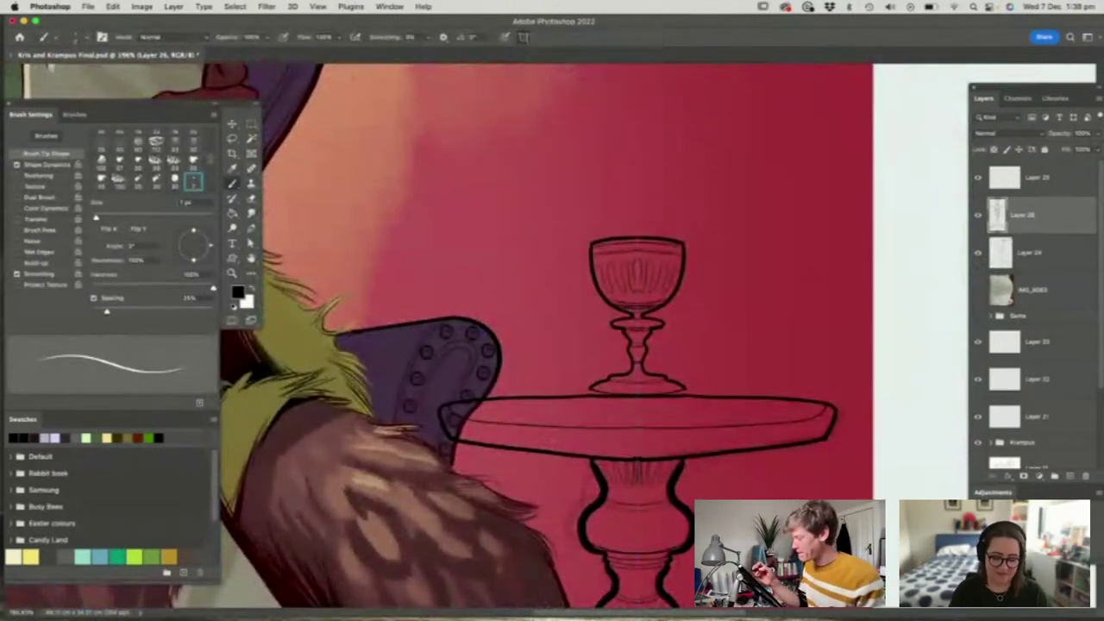
Select the goblet with a rectangular marquee, cut it from the table drawing and paste it onto its own layer
key(m)
drag(542, 204, 732, 395)
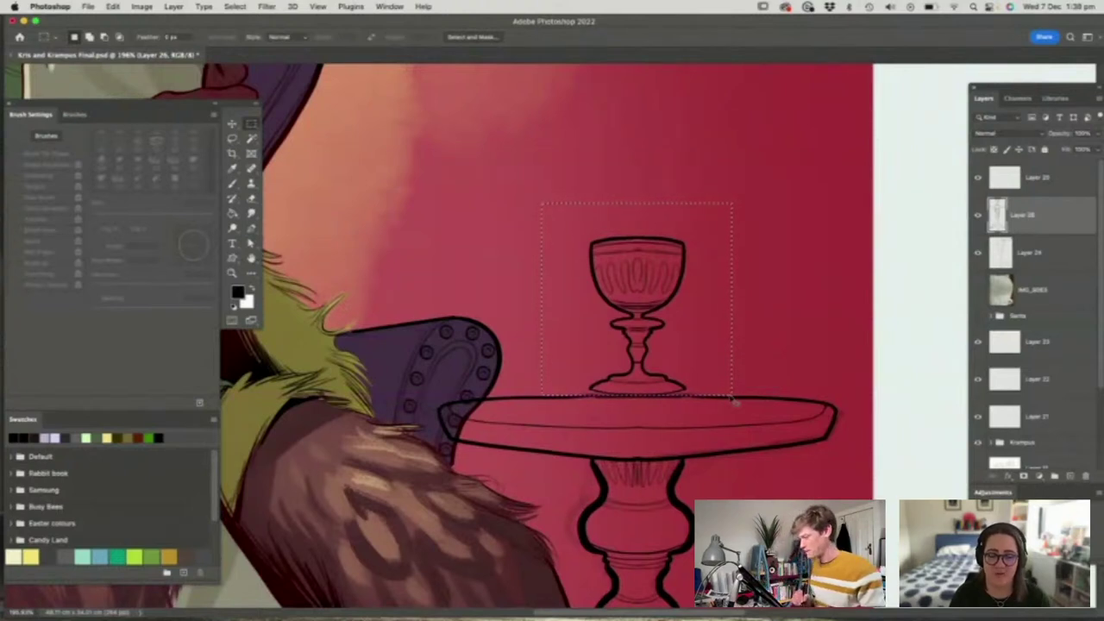
key(super+x)
key(super+v)
Move the goblet off-centre so its foot rests on the tabletop, and scale it up slightly
key(v)
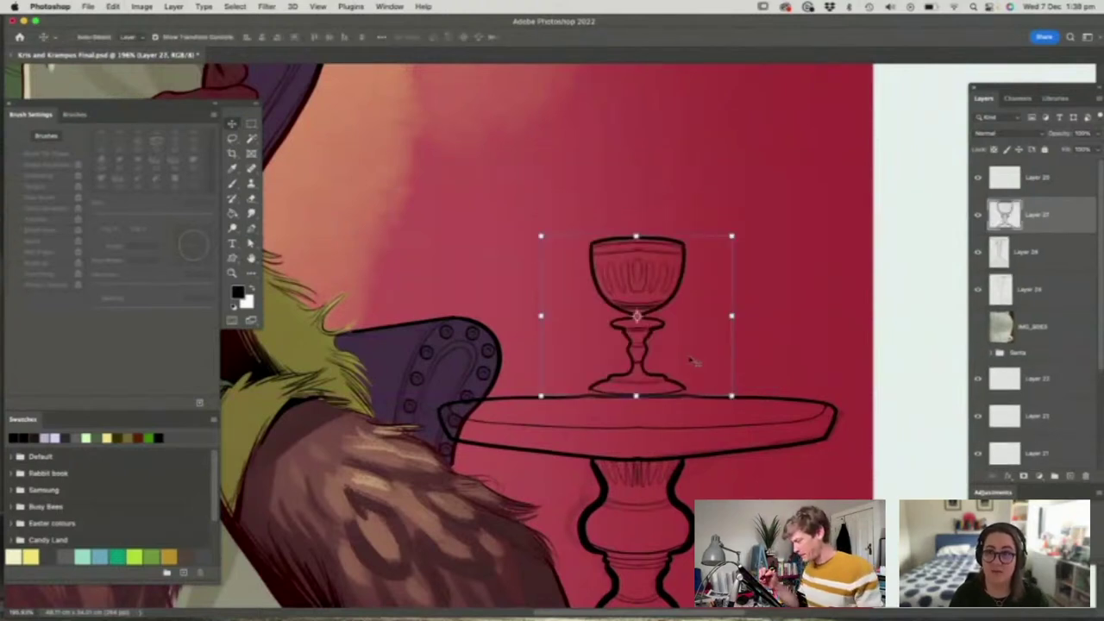
drag(695, 362, 734, 382)
key(b)
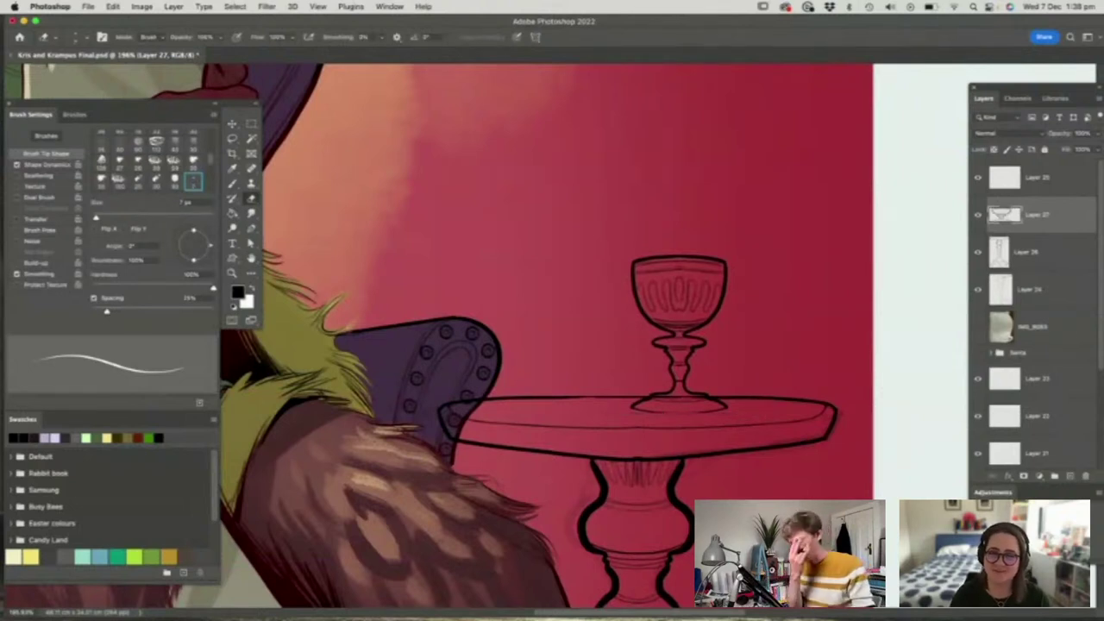
key(super+t)
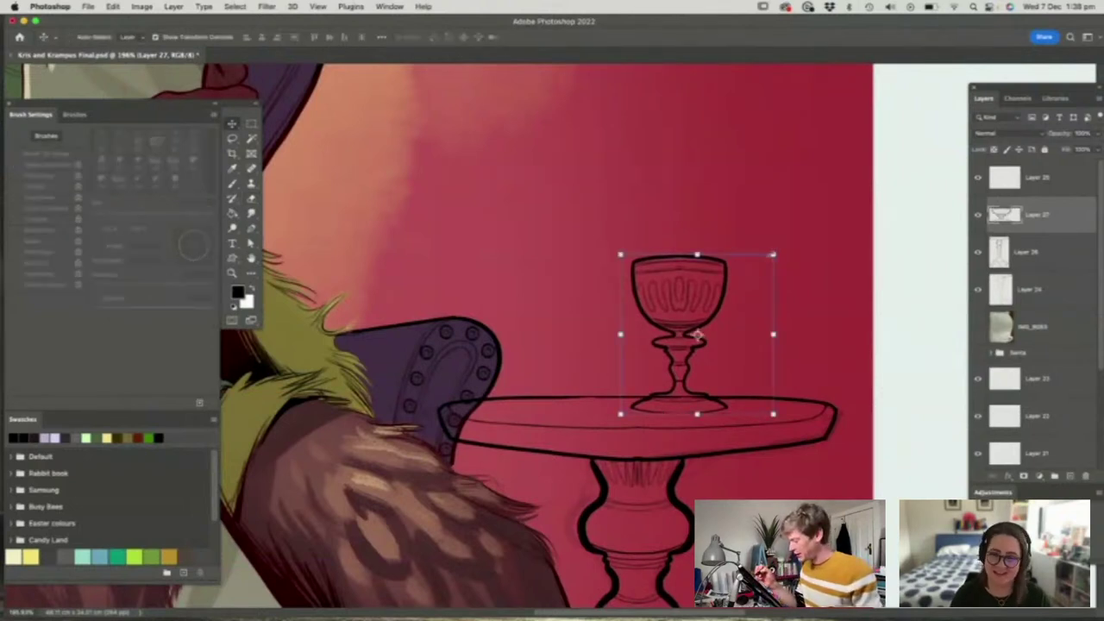
drag(781, 252, 795, 232)
key(Return)
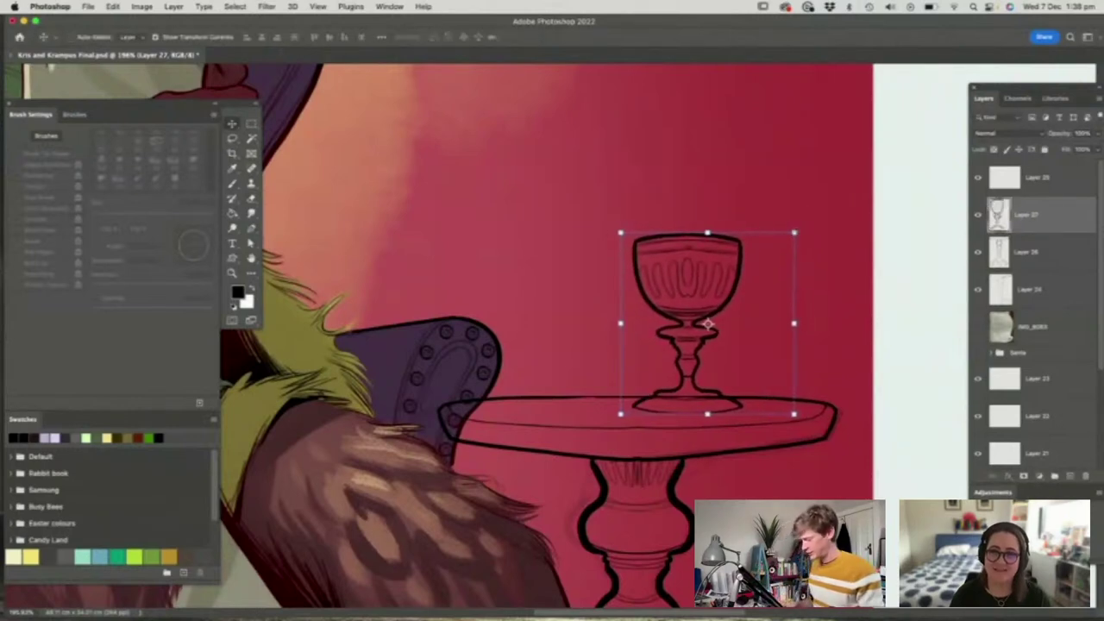
Erase the tabletop's back edge where it crosses the goblet's foot, working on the table's line layer
key(z)
mouse_move(727, 349)
mouse_down()
mouse_move(704, 361)
mouse_move(734, 393)
mouse_up()
key(e)
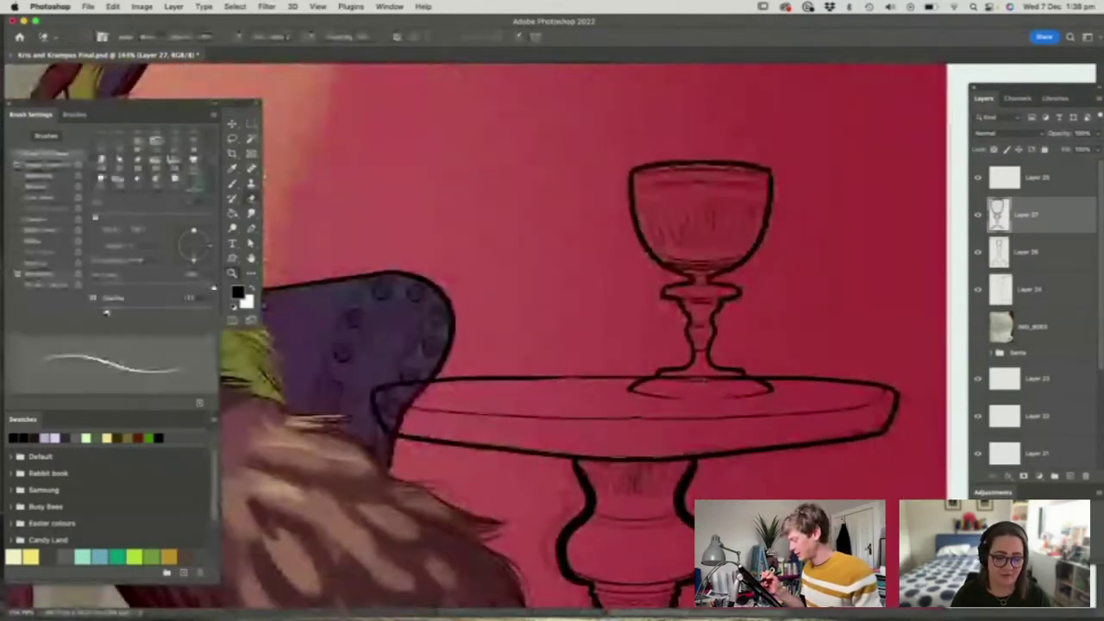
click(1035, 251)
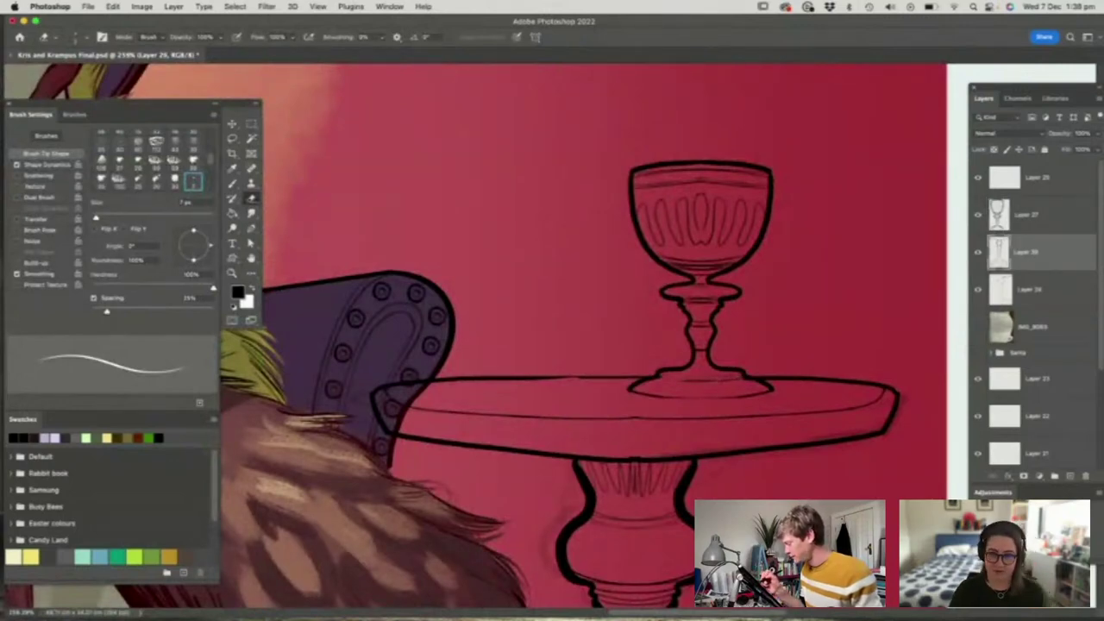
Merge the goblet layer down into the table's line layer
key(z)
drag(687, 340, 650, 363)
mouse_move(765, 303)
mouse_down()
mouse_move(750, 305)
mouse_move(724, 418)
mouse_move(689, 403)
mouse_up()
click(724, 417)
drag(562, 447, 587, 447)
drag(687, 367, 732, 379)
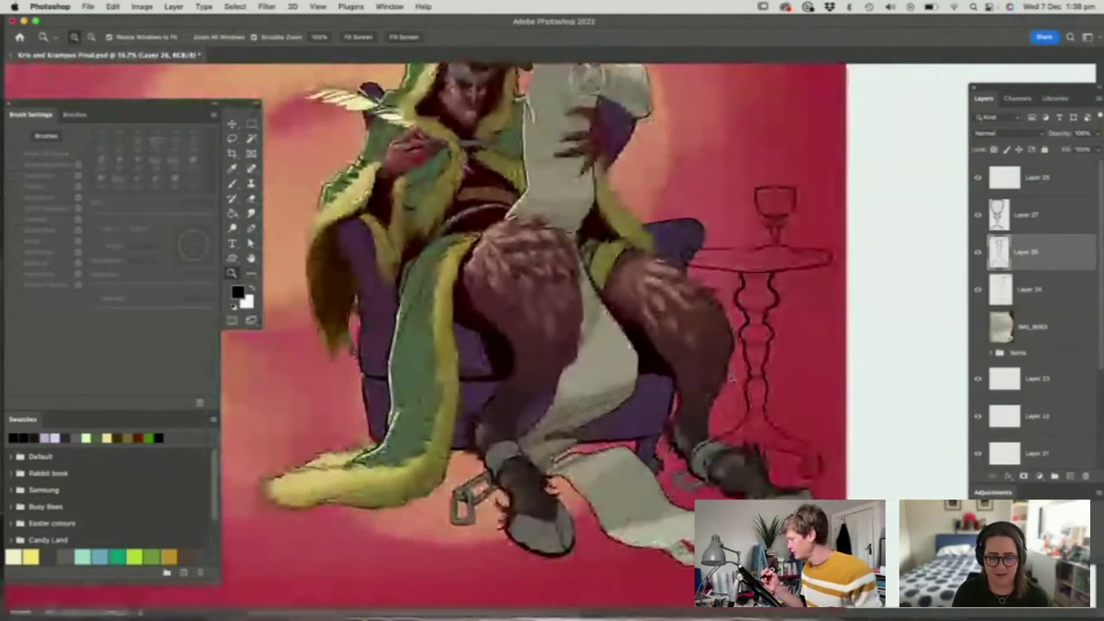
click(1033, 233)
key(super+e)
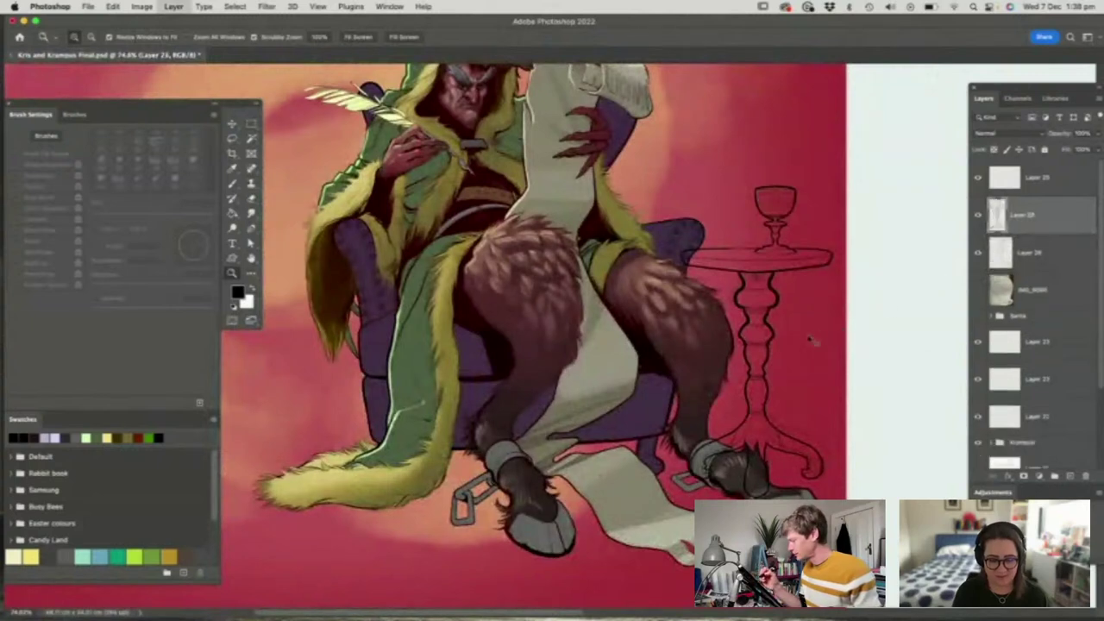
Select the table and goblet silhouette by inverting a Magic Wand selection of the surrounding area, and create a masked layer from it beneath the line layer
key(w)
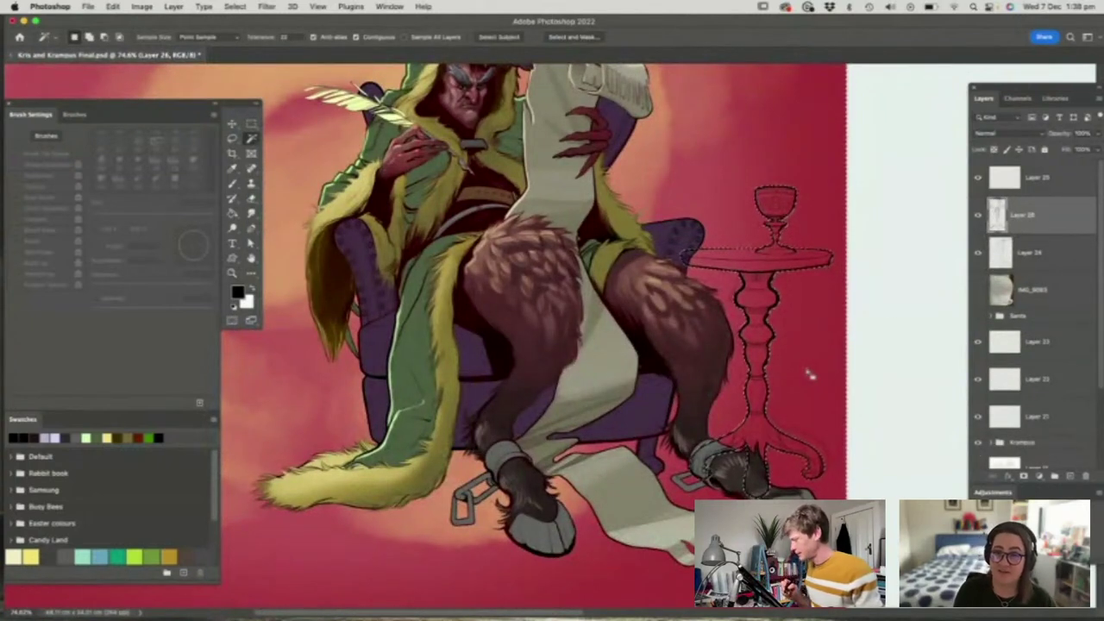
key(super+shift+i)
key(F2)
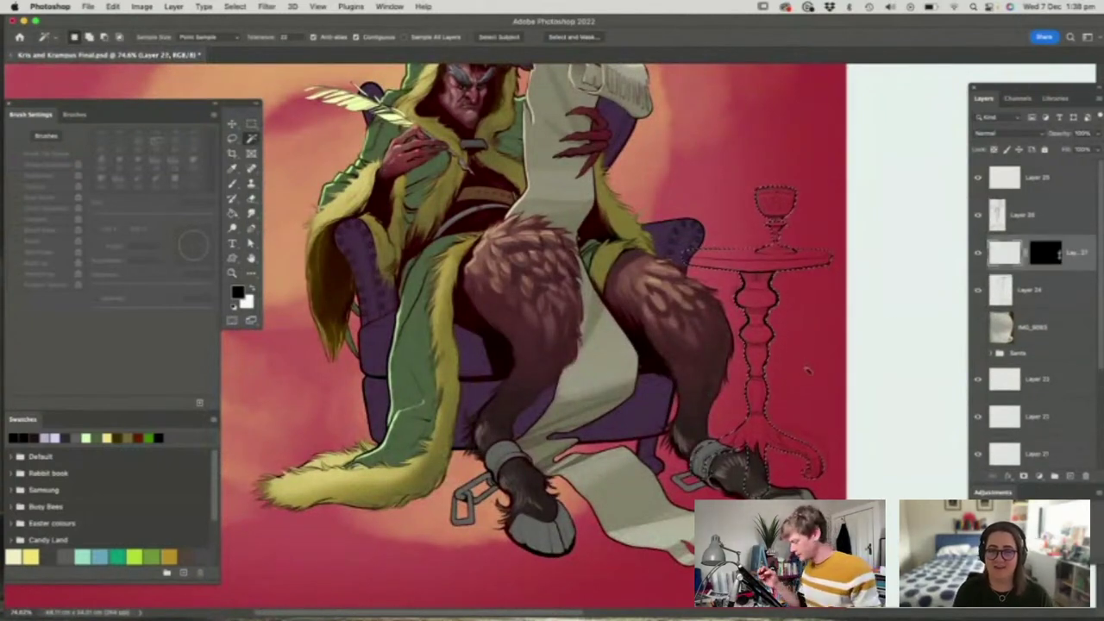
Choose a dark brown foreground colour and fill the whole table and goblet silhouette with it on the masked layer
key(g)
key(n)
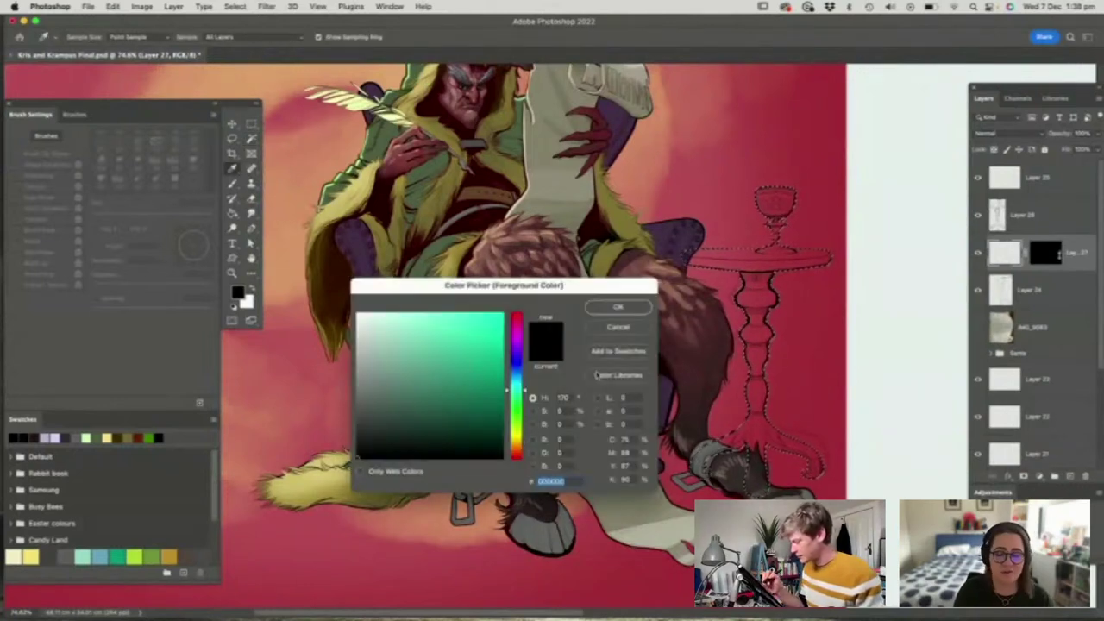
click(517, 452)
drag(443, 387, 434, 402)
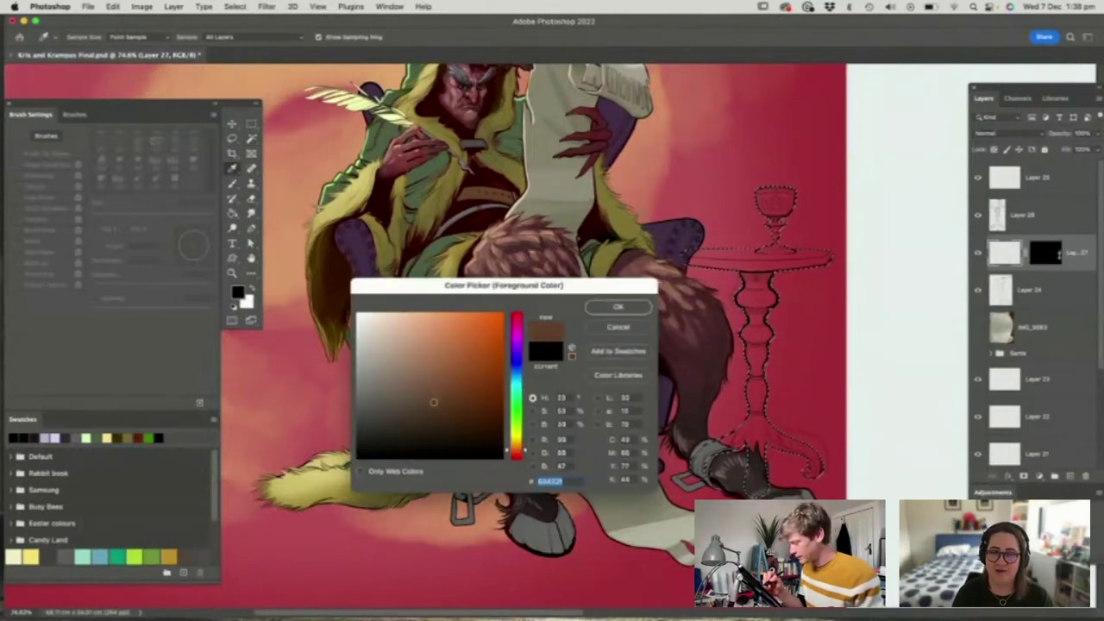
click(618, 307)
key(g)
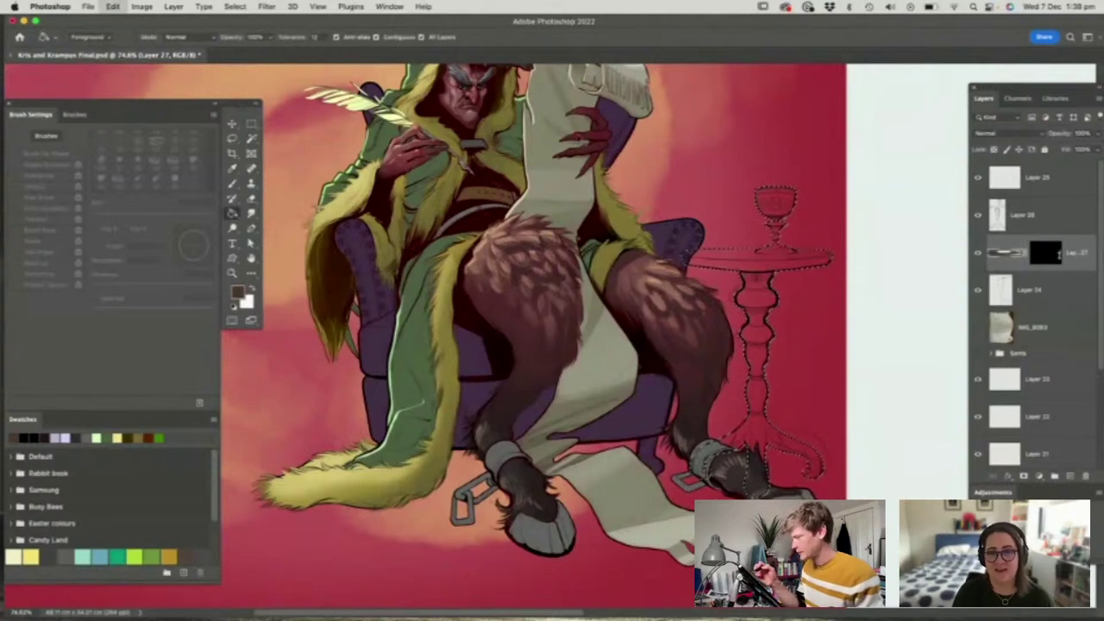
click(770, 227)
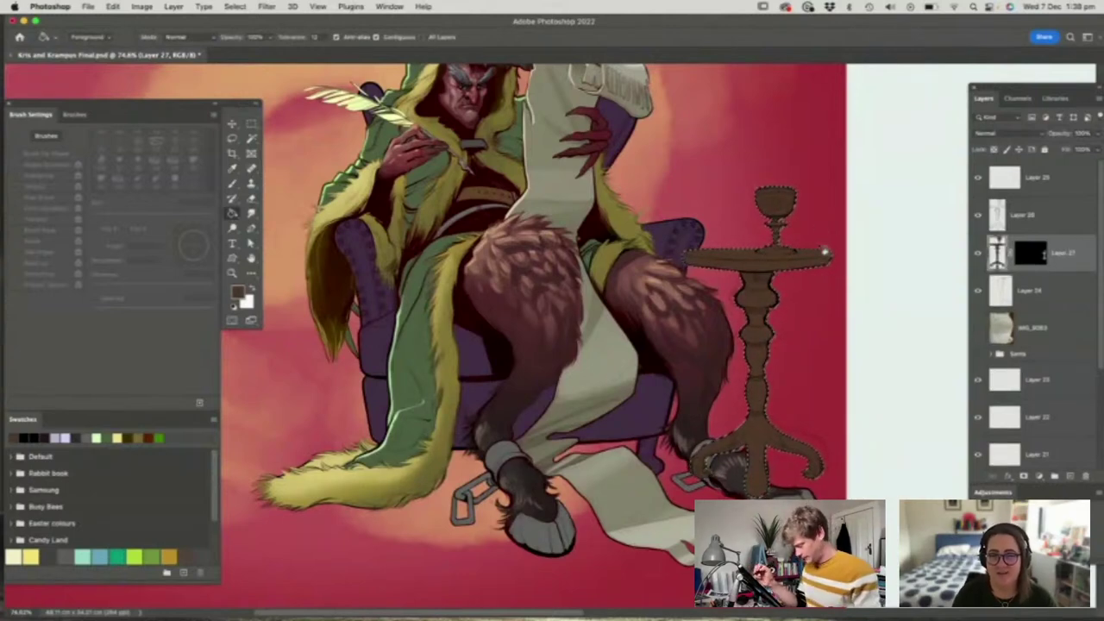
Clear the selection and fill the tabletop's upper surface with a lighter brown, using all layers as fill boundaries
key(m)
click(821, 245)
key(z)
drag(771, 368, 724, 353)
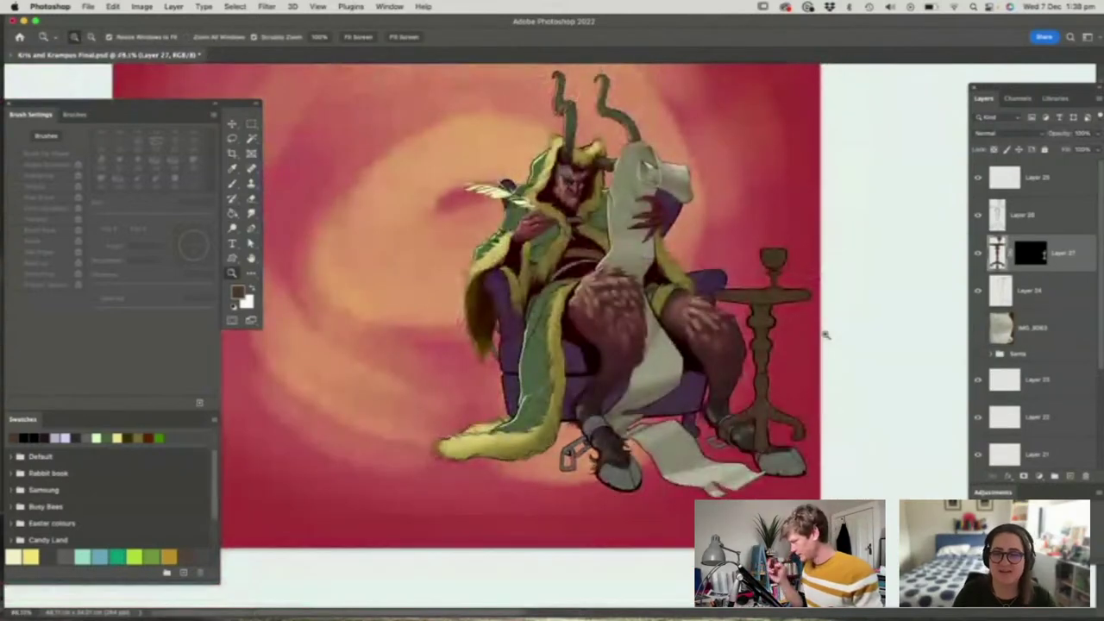
drag(783, 263, 831, 296)
key(g)
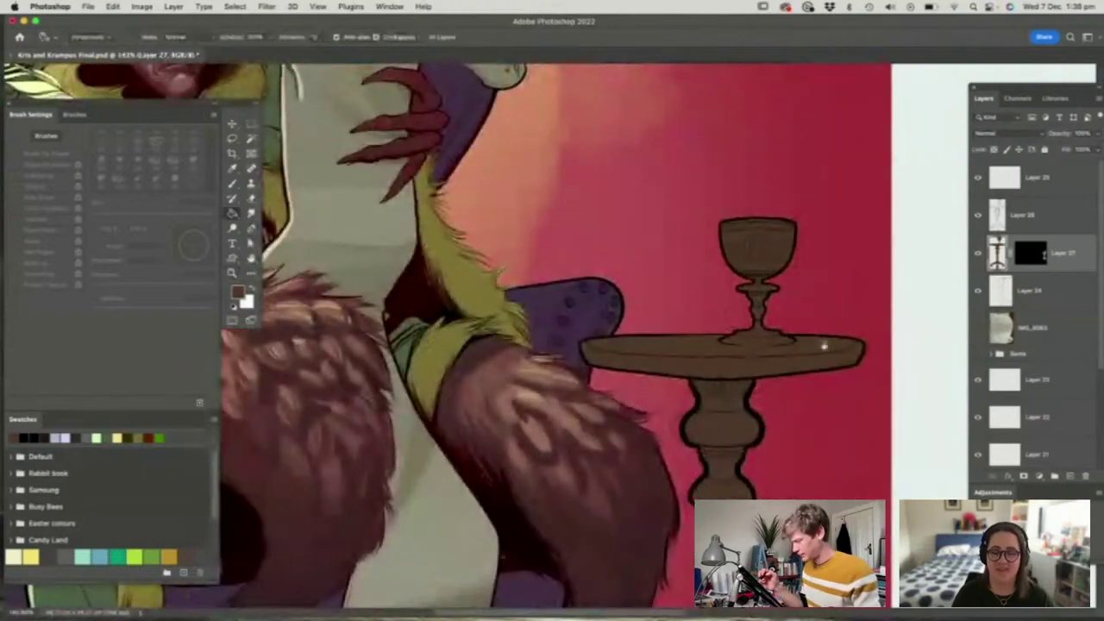
key(n)
click(416, 376)
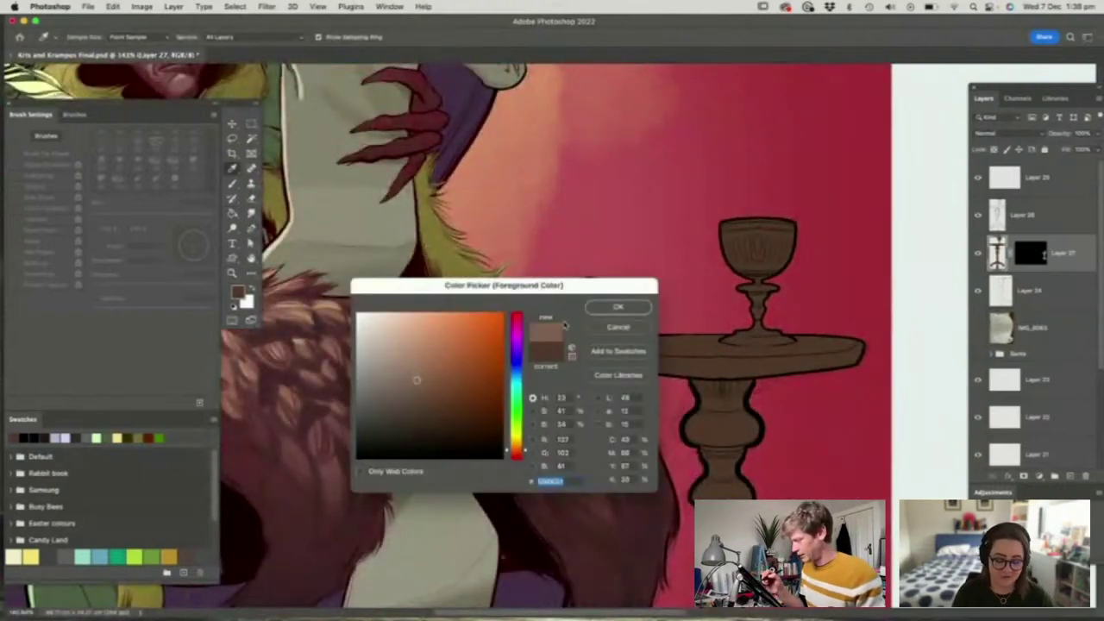
click(603, 306)
click(421, 38)
click(711, 353)
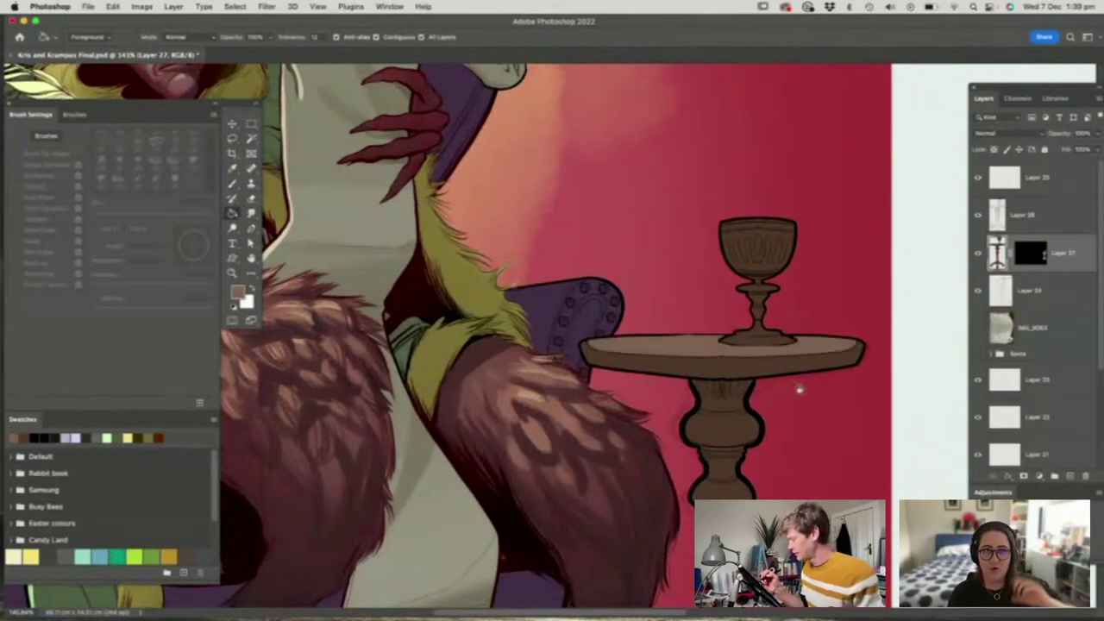
Lasso around the goblet, fill it with a golden ochre based on its sampled brown, and deselect it
key(l)
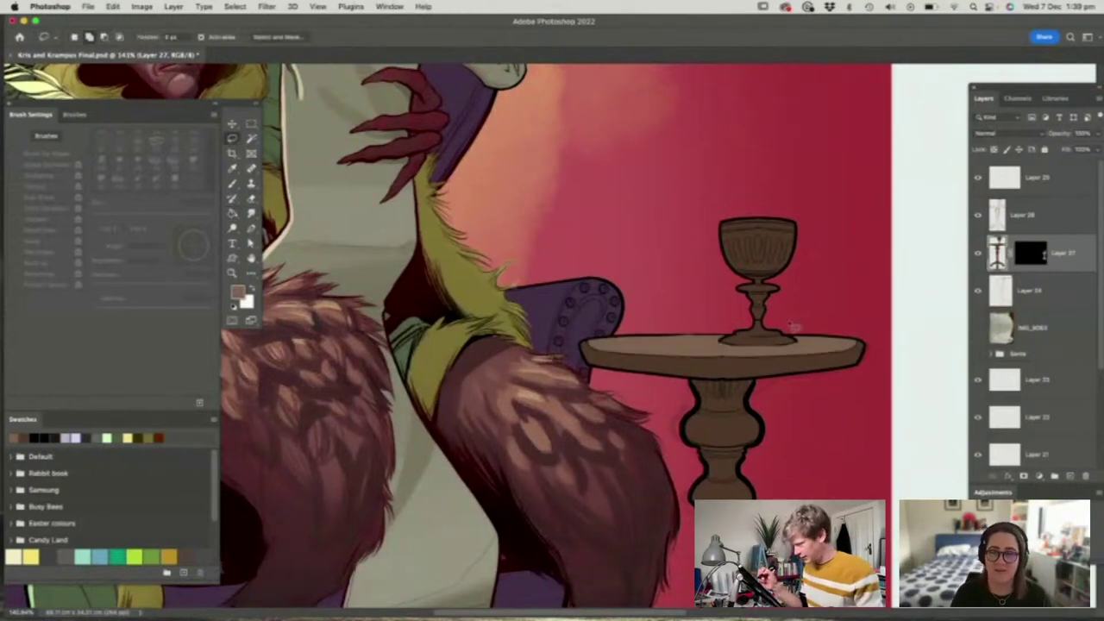
mouse_move(713, 342)
mouse_down()
mouse_move(699, 217)
mouse_move(790, 321)
mouse_up()
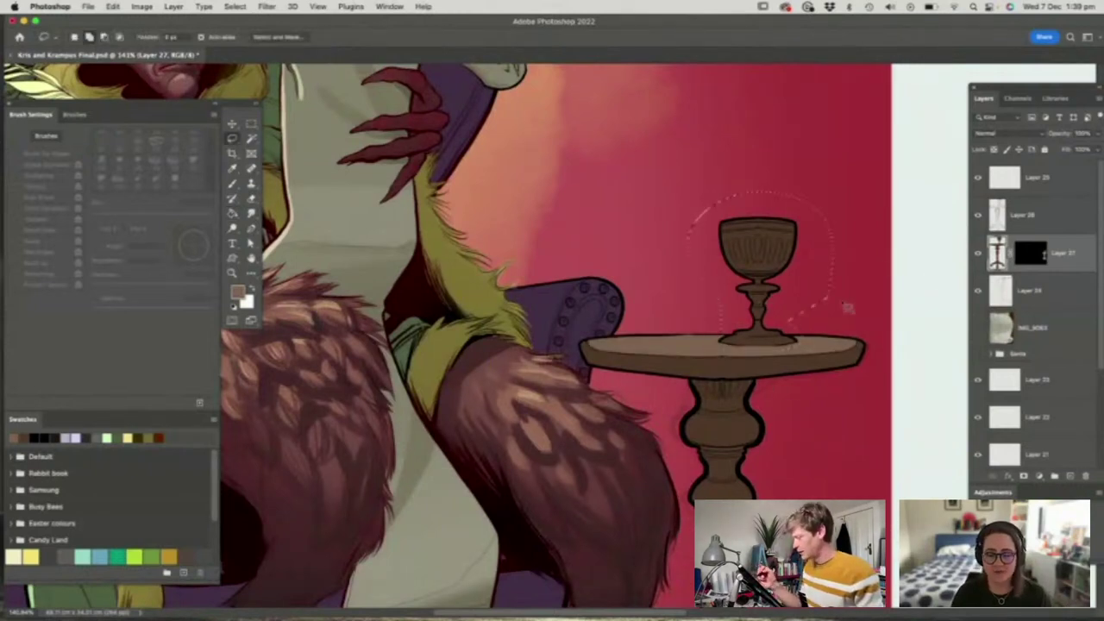
key(g)
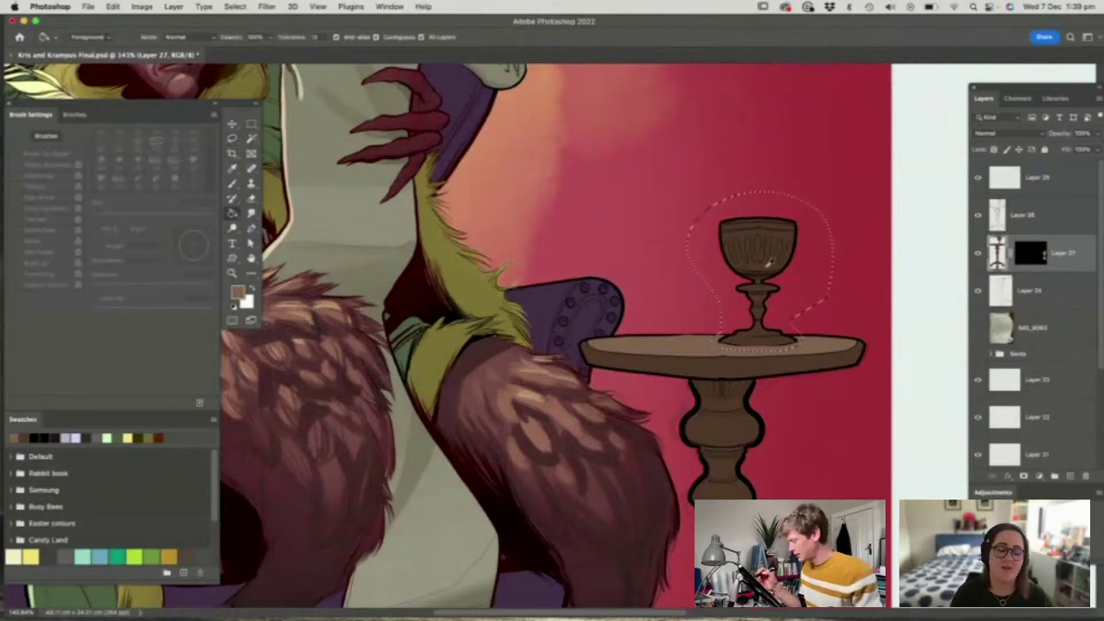
alt+click(768, 264)
click(238, 292)
drag(517, 453, 517, 445)
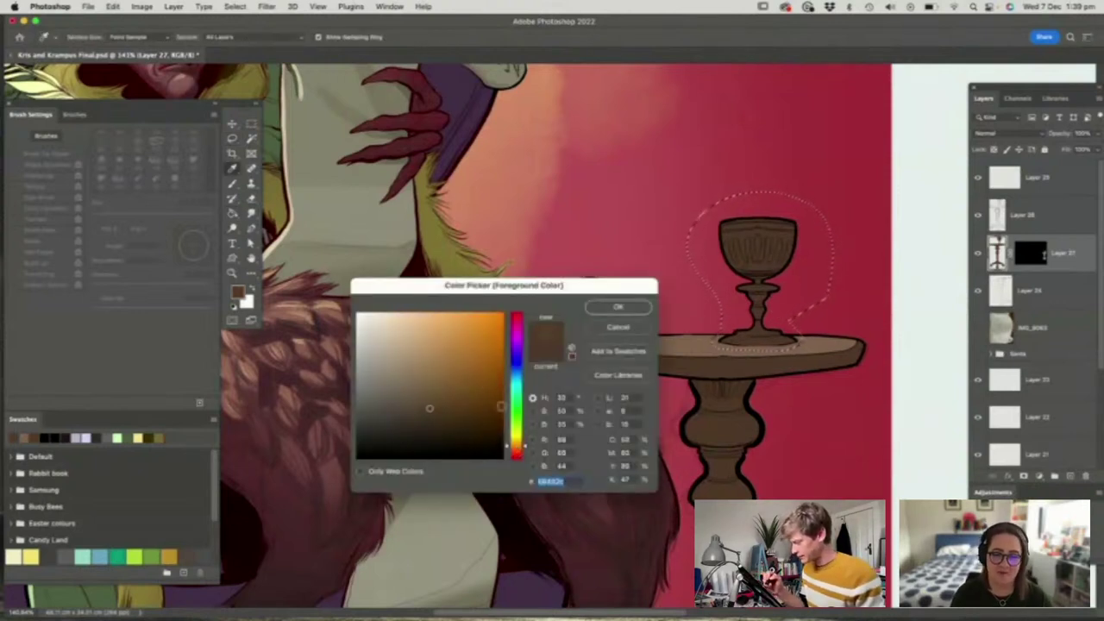
drag(472, 362, 458, 362)
click(604, 307)
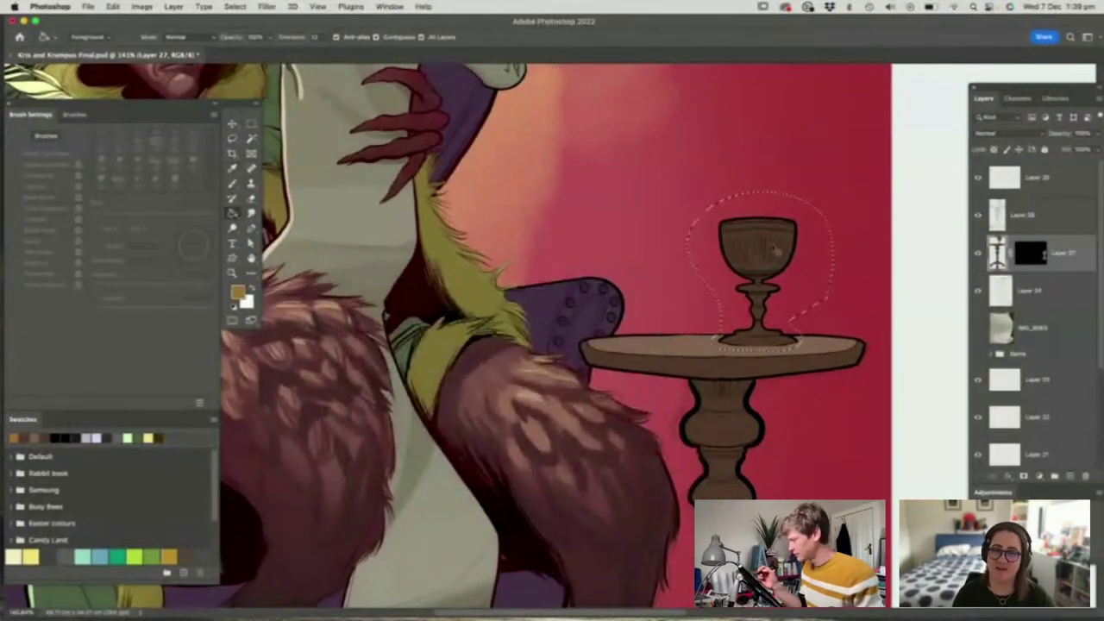
click(791, 301)
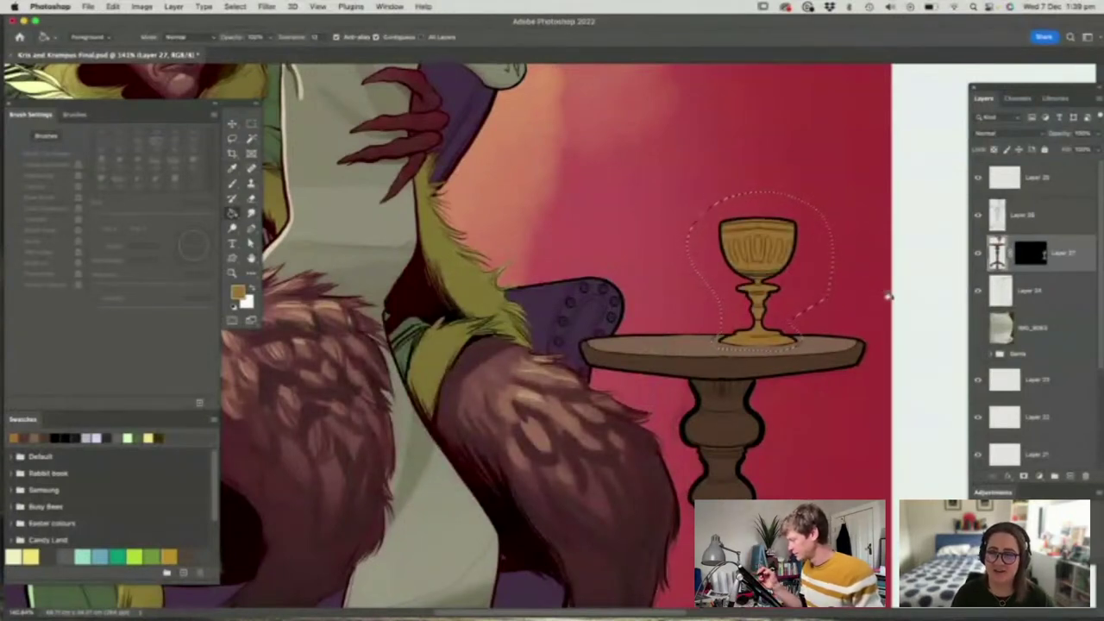
key(z)
key(ctrl+d)
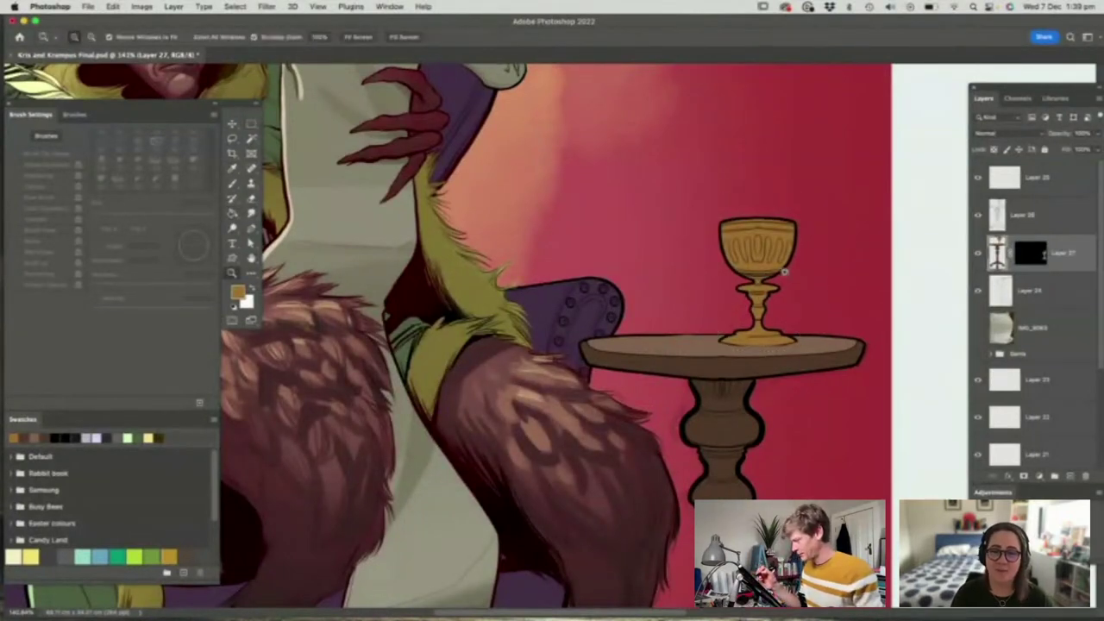
Select the goblet's gold area with the Magic Wand and paint darker gold shading on it with a 44 px brush, using pen pressure for opacity
drag(785, 272, 733, 274)
drag(792, 393, 815, 397)
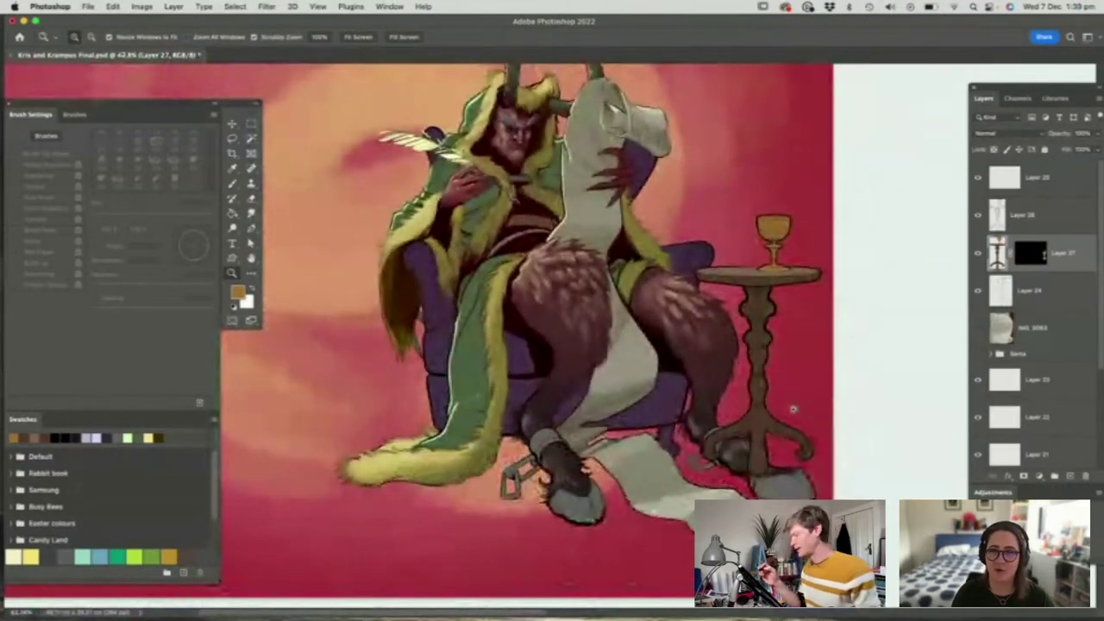
scroll(797, 285, up, 4)
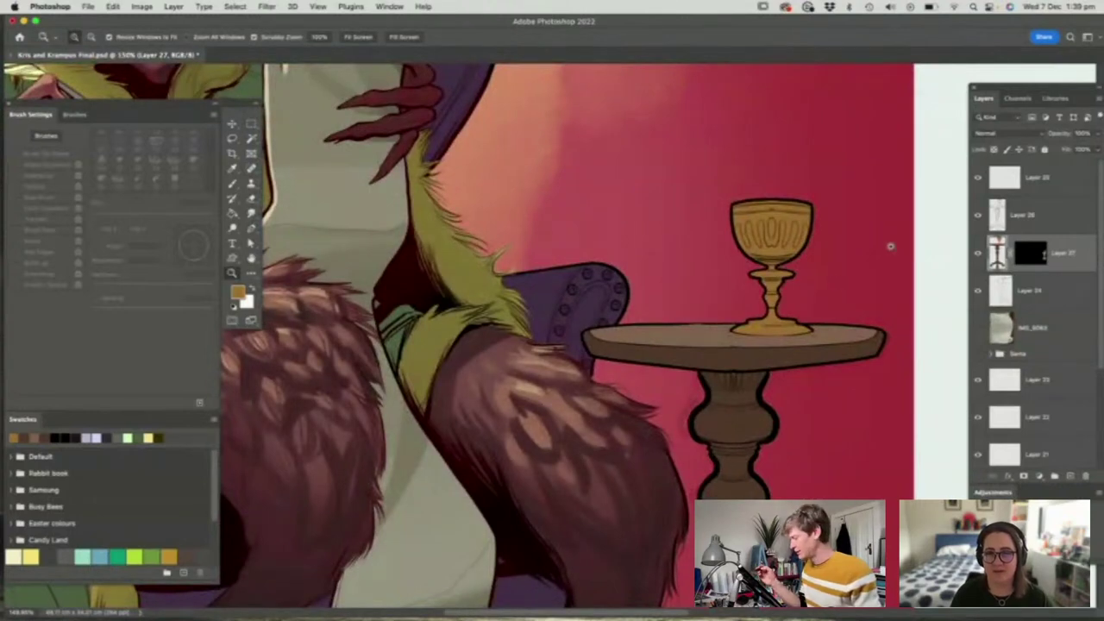
key(w)
click(772, 245)
key(b)
right_click(766, 264)
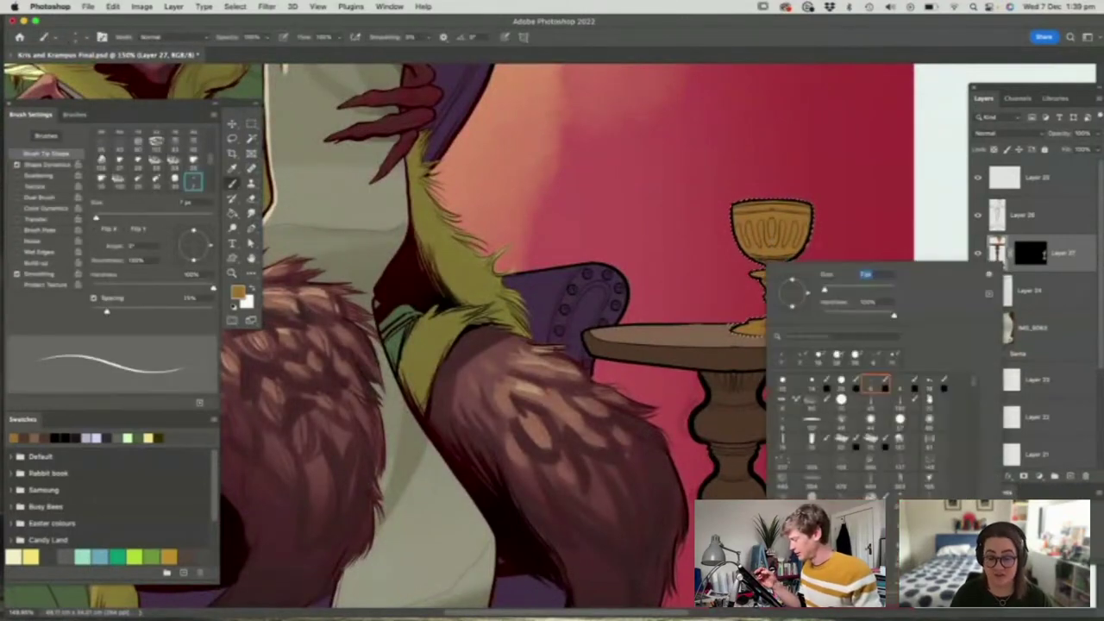
click(839, 289)
click(803, 242)
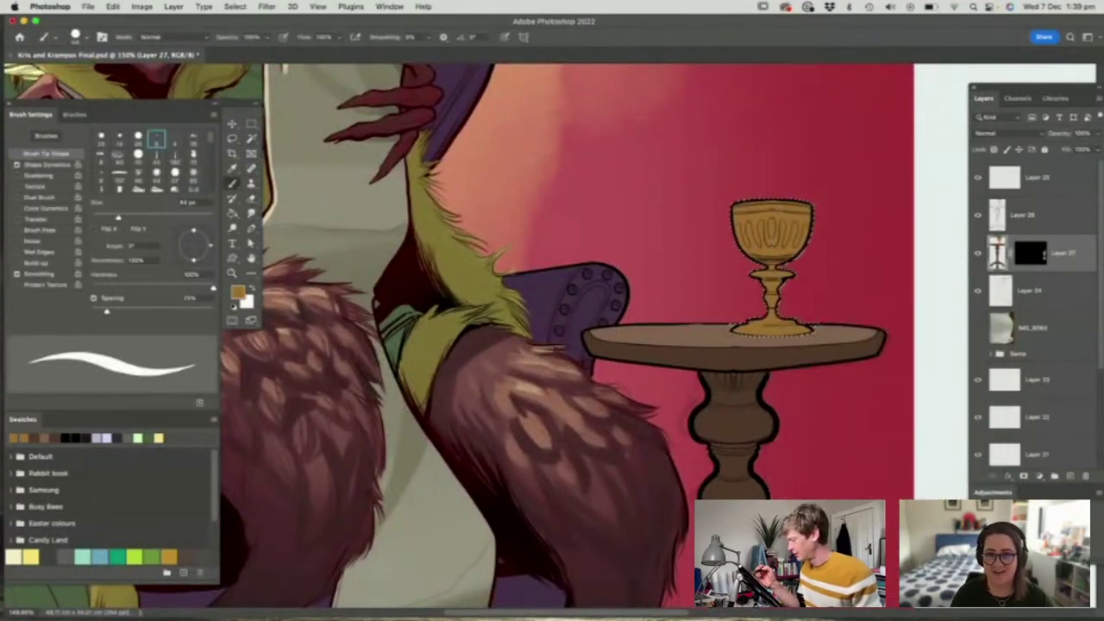
key(n)
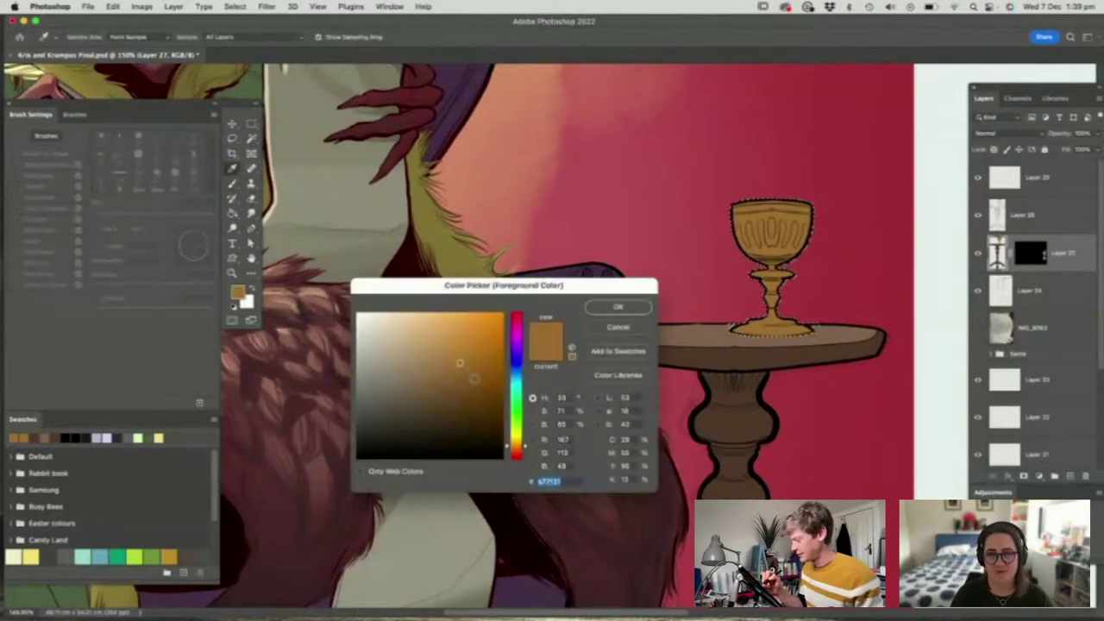
click(477, 382)
click(618, 308)
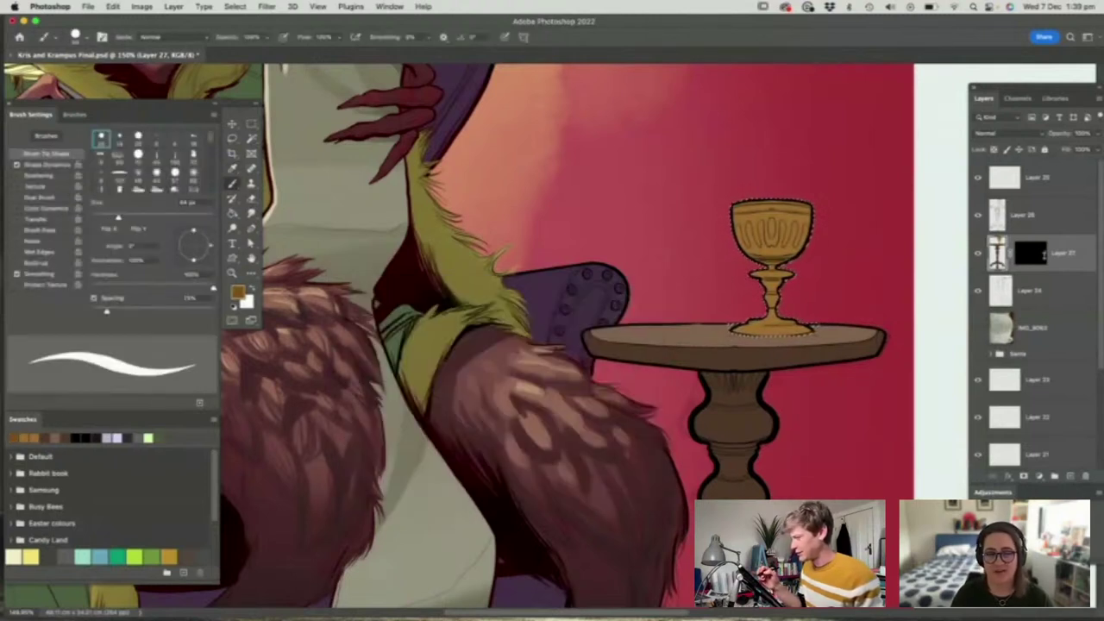
click(283, 37)
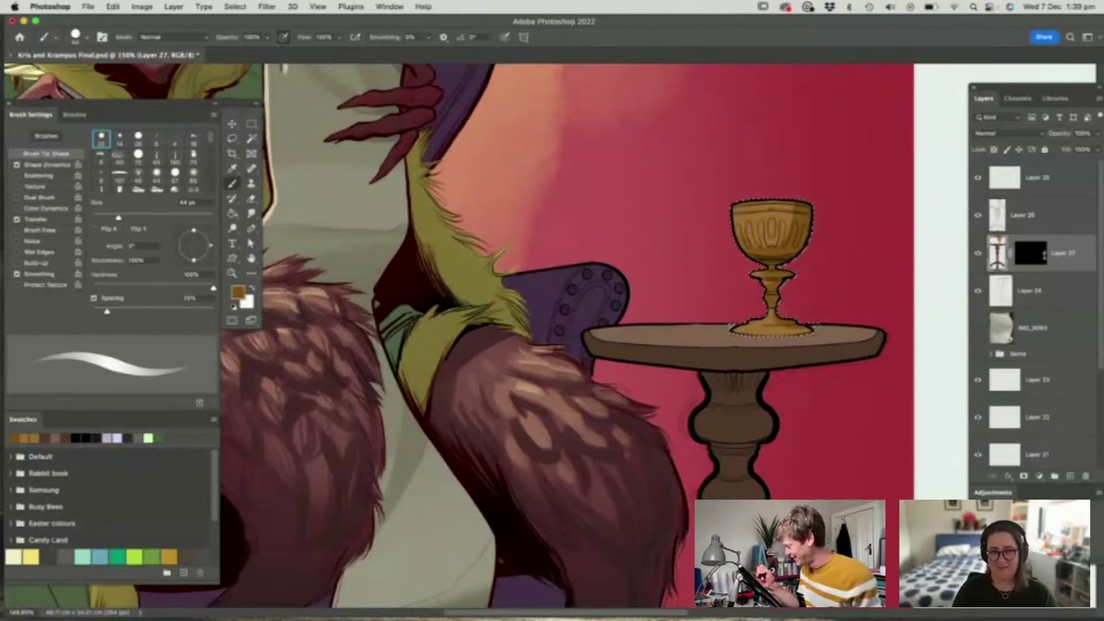
Choose a lighter gold and brush a soft glow over the goblet's bowl and stem with a large soft round brush
key(z)
mouse_move(796, 284)
mouse_down()
mouse_move(716, 284)
mouse_move(769, 202)
mouse_up()
key(b)
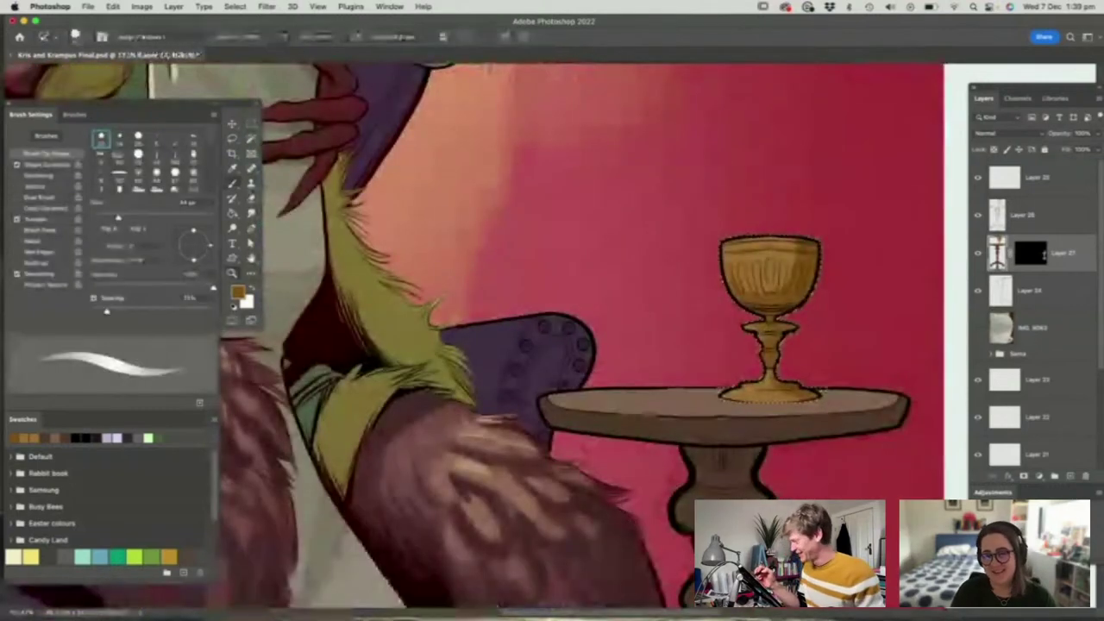
click(238, 292)
click(444, 320)
key(Return)
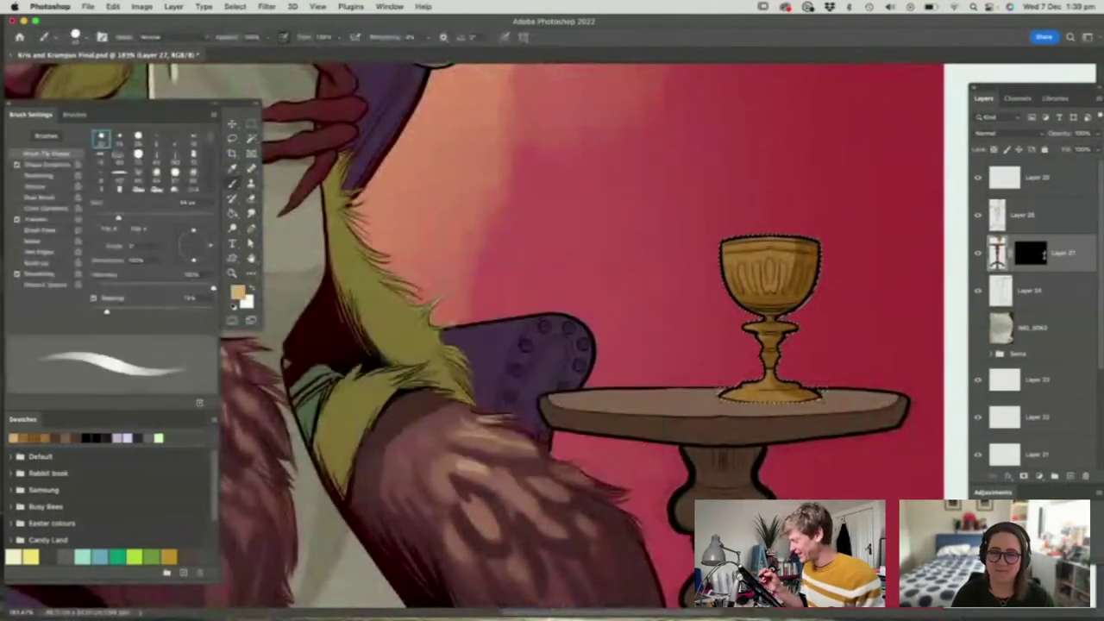
right_click(626, 303)
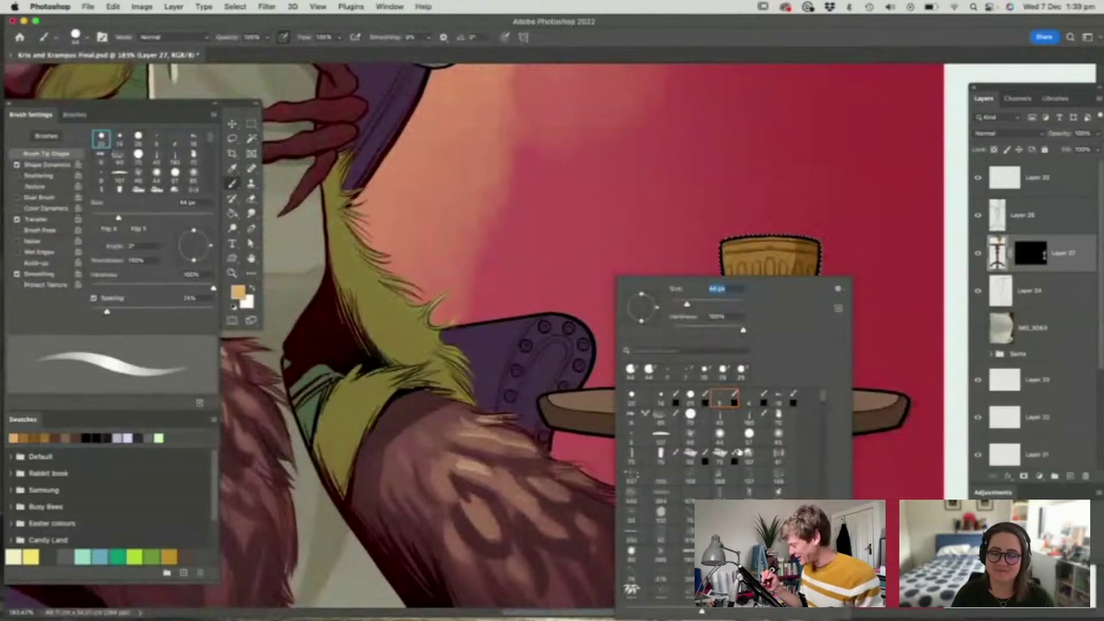
click(784, 437)
click(717, 304)
click(748, 197)
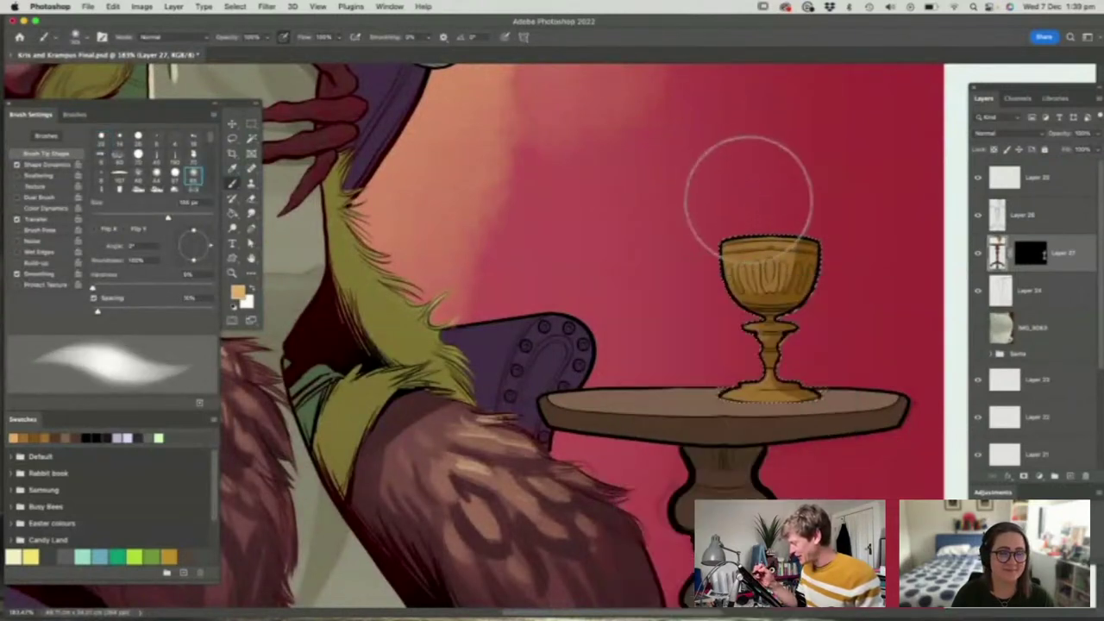
drag(749, 198, 761, 293)
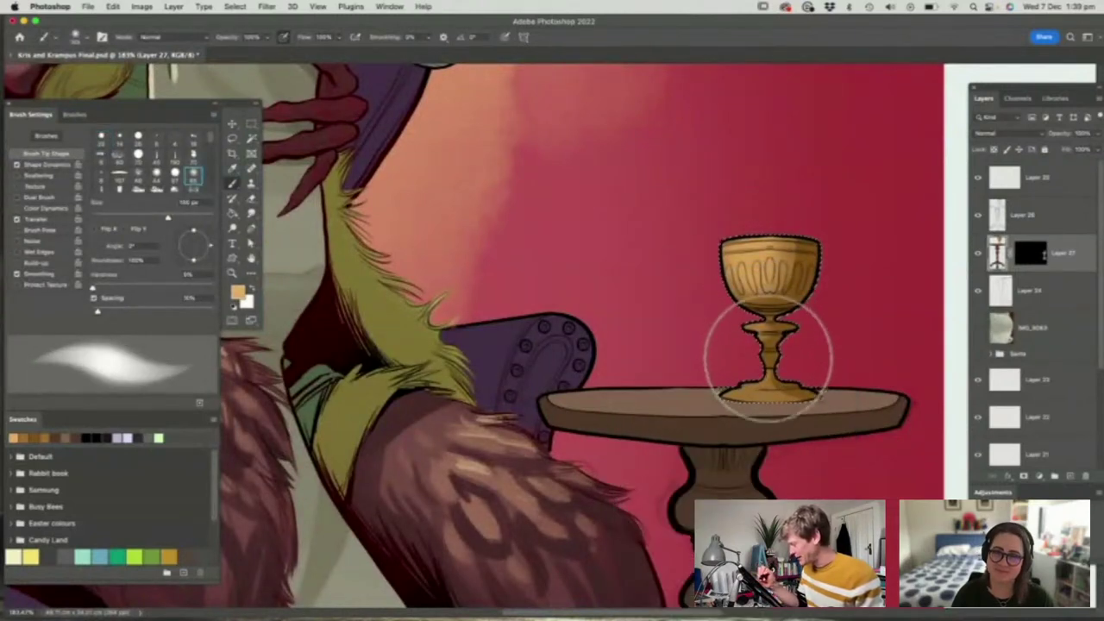
Switch to a small, harder round brush and paint fine pale gold highlights on the goblet's rim, bowl and stem
right_click(773, 318)
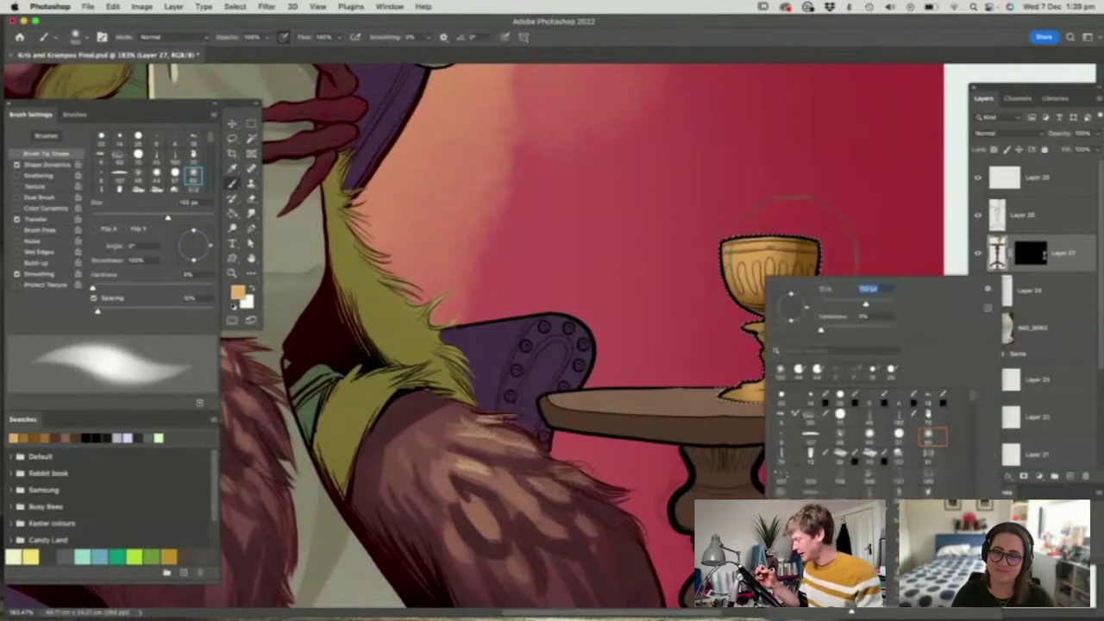
click(899, 435)
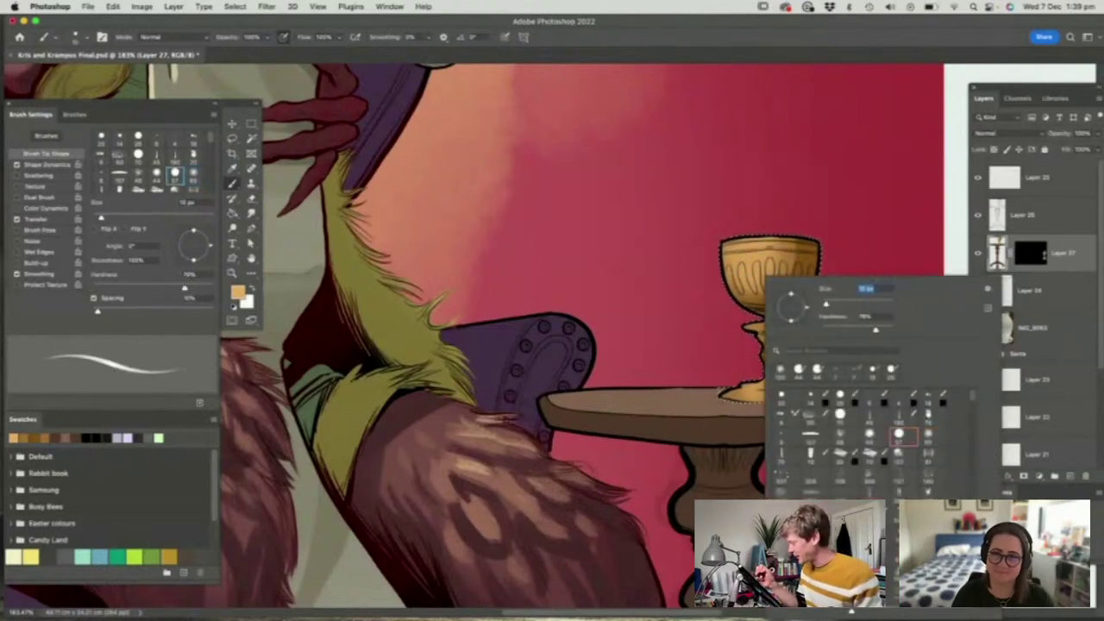
key(Return)
key(n)
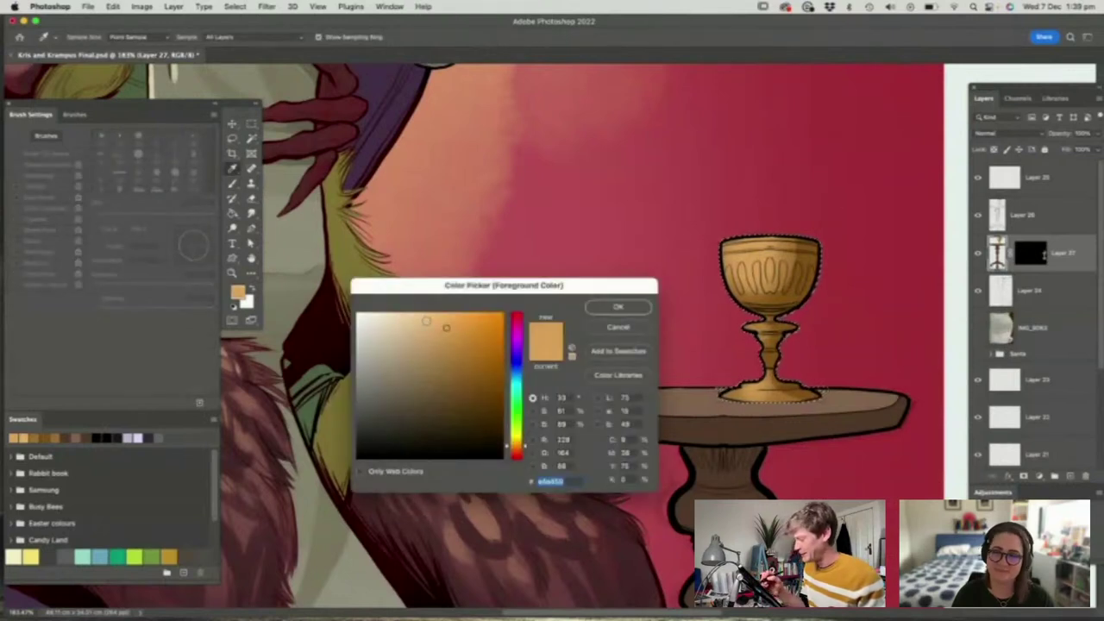
click(427, 317)
click(618, 306)
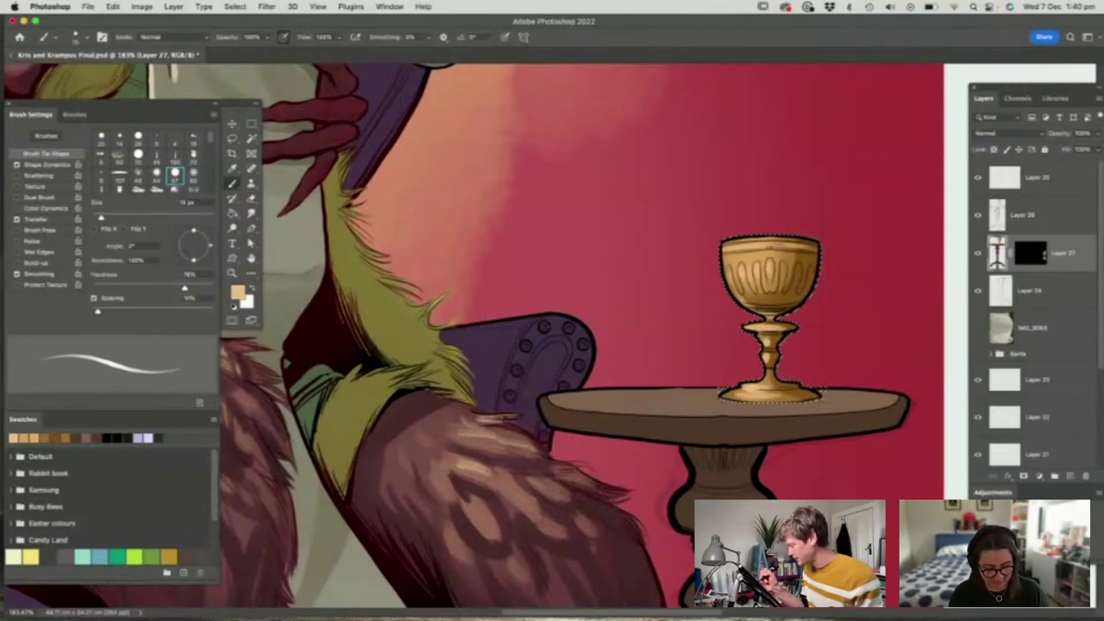
Select the side table's brown area with the Magic Wand and enlarge the brush for shading it
key(z)
drag(775, 353, 724, 353)
drag(802, 321, 764, 303)
key(m)
key(z)
drag(768, 398, 820, 399)
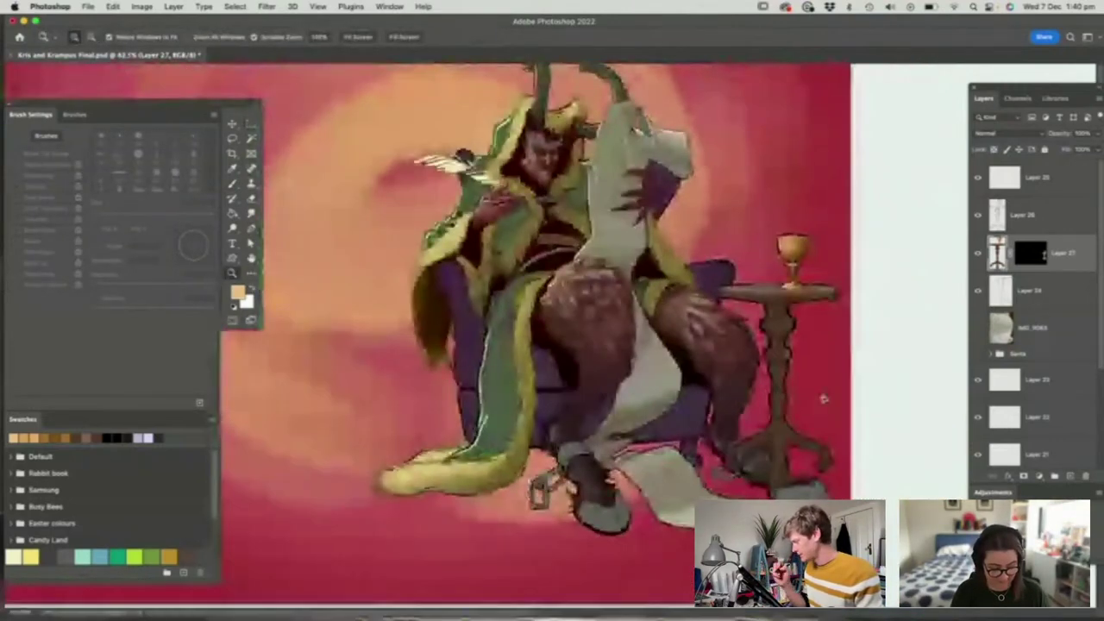
drag(783, 368, 807, 368)
key(w)
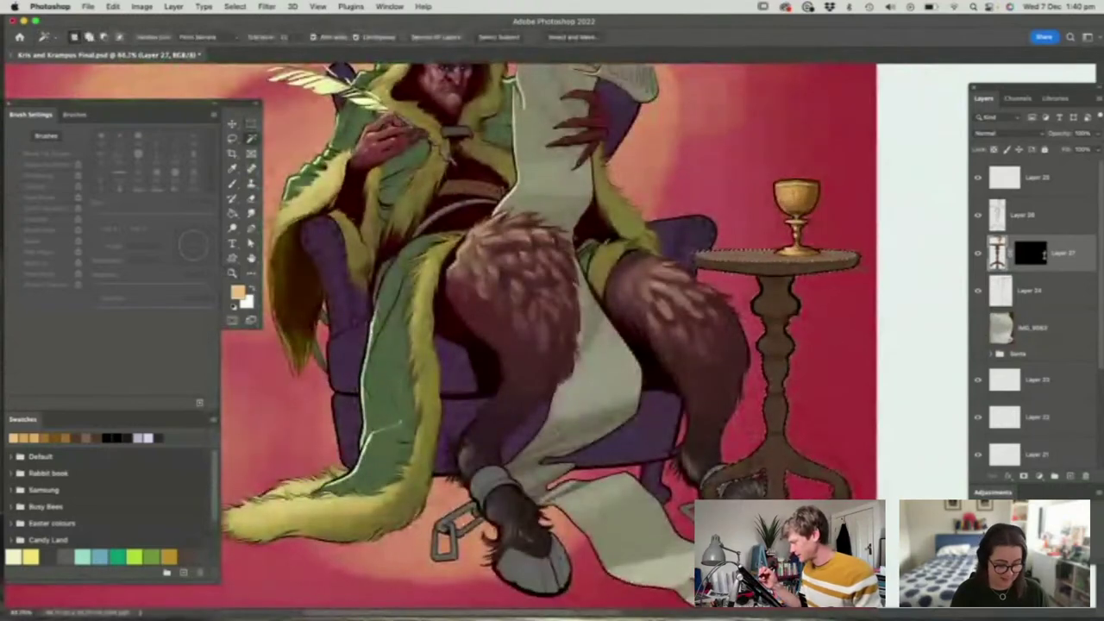
click(781, 261)
key(b)
right_click(754, 275)
drag(796, 303, 816, 303)
key(Return)
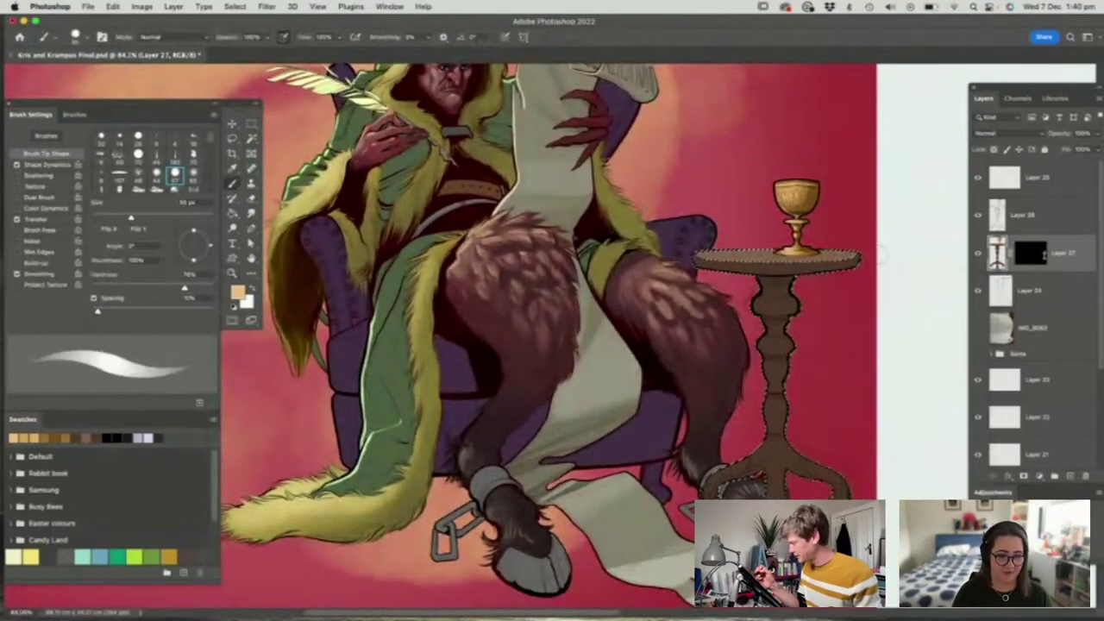
Sample the table's brown, choose a darker shade, paint shading over the tabletop and leg, and deselect
alt+click(776, 261)
alt+click(777, 260)
key(n)
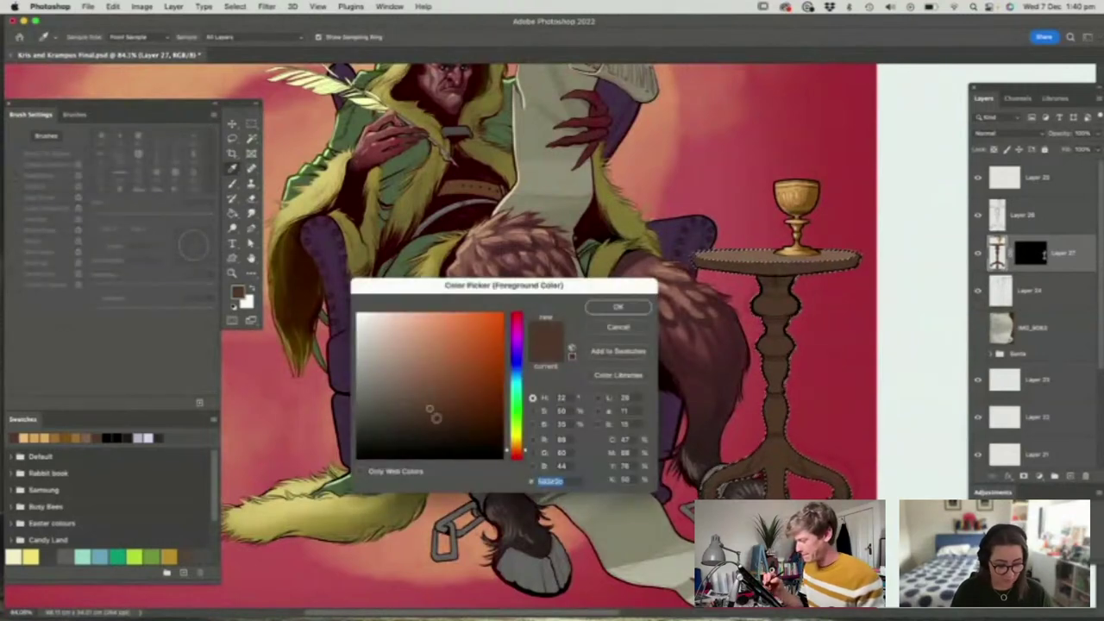
click(440, 421)
click(619, 308)
key(b)
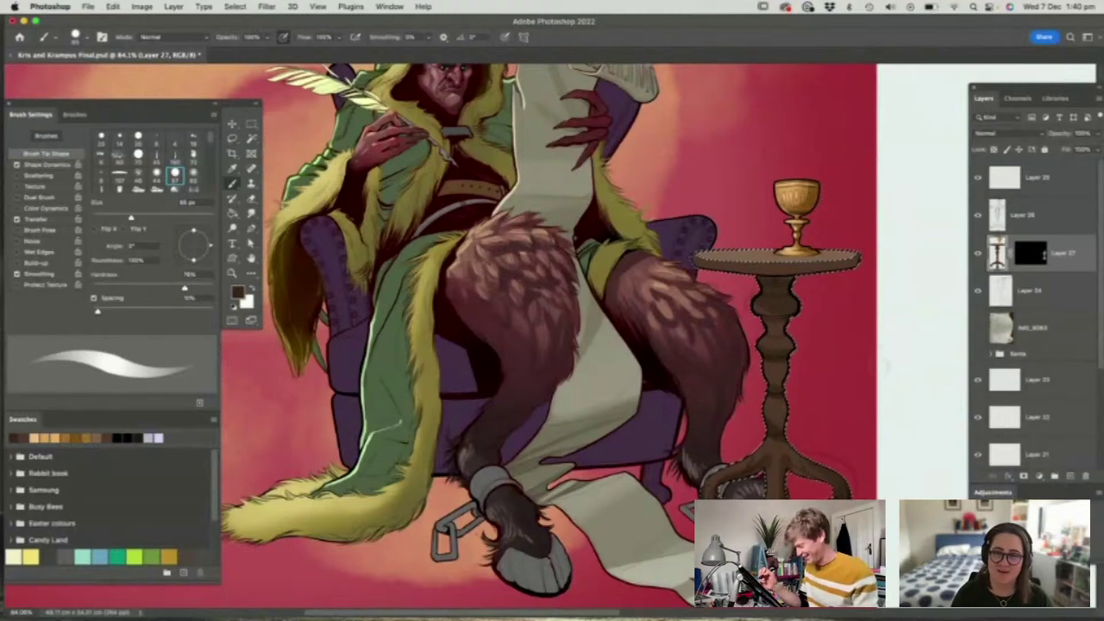
key(m)
click(823, 375)
Delete Layer 24, the faint sketch layer directly beneath the masked table layer
key(z)
drag(823, 375, 798, 391)
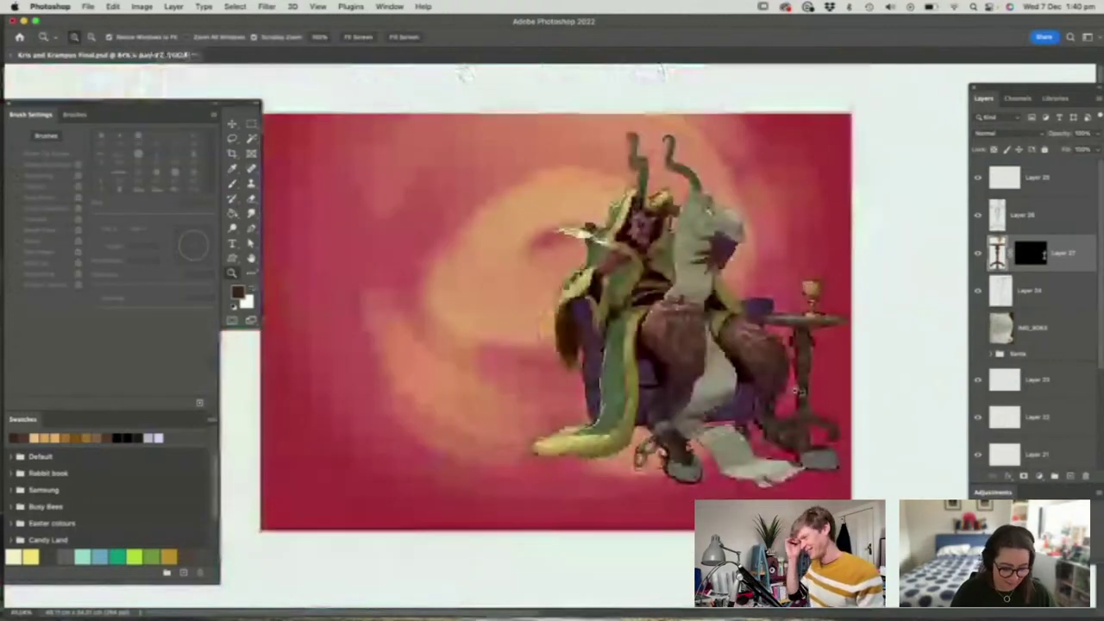
drag(815, 271, 857, 197)
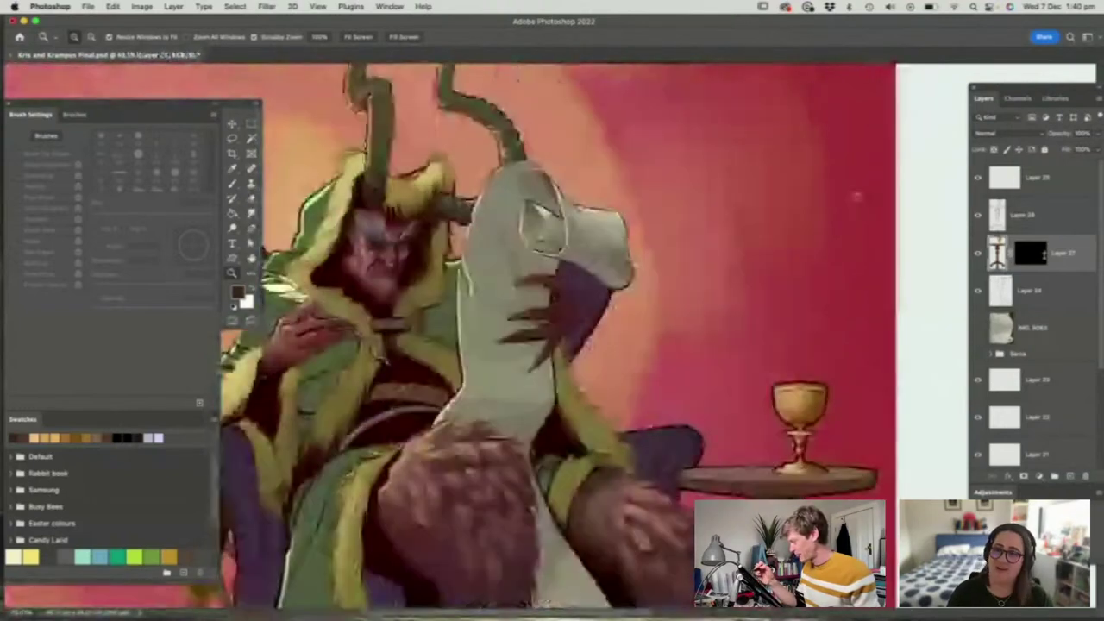
key(l)
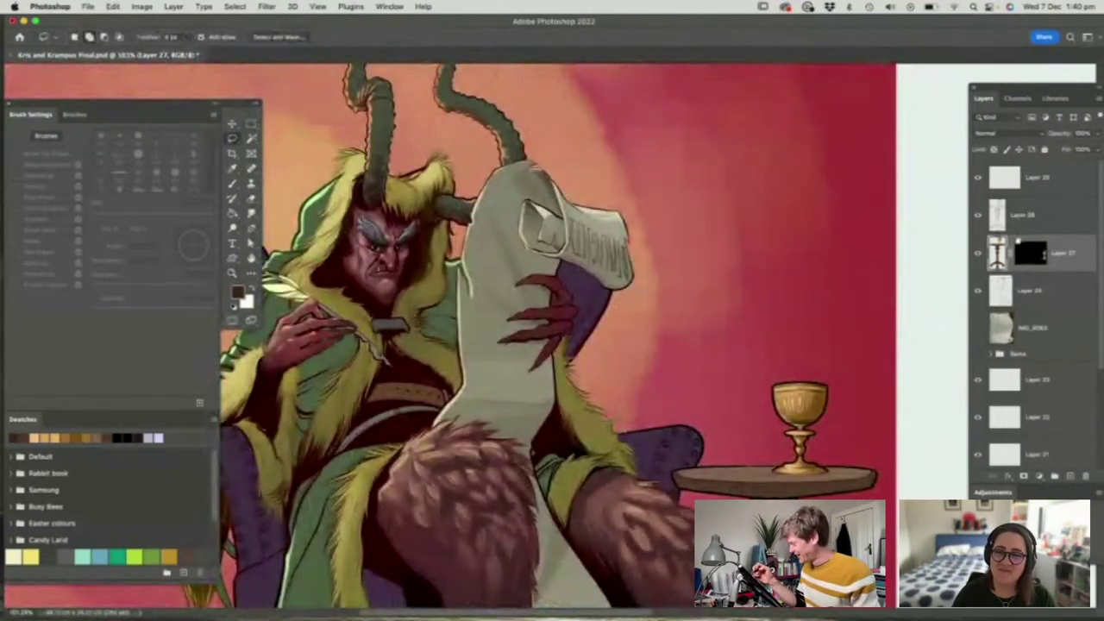
click(1032, 287)
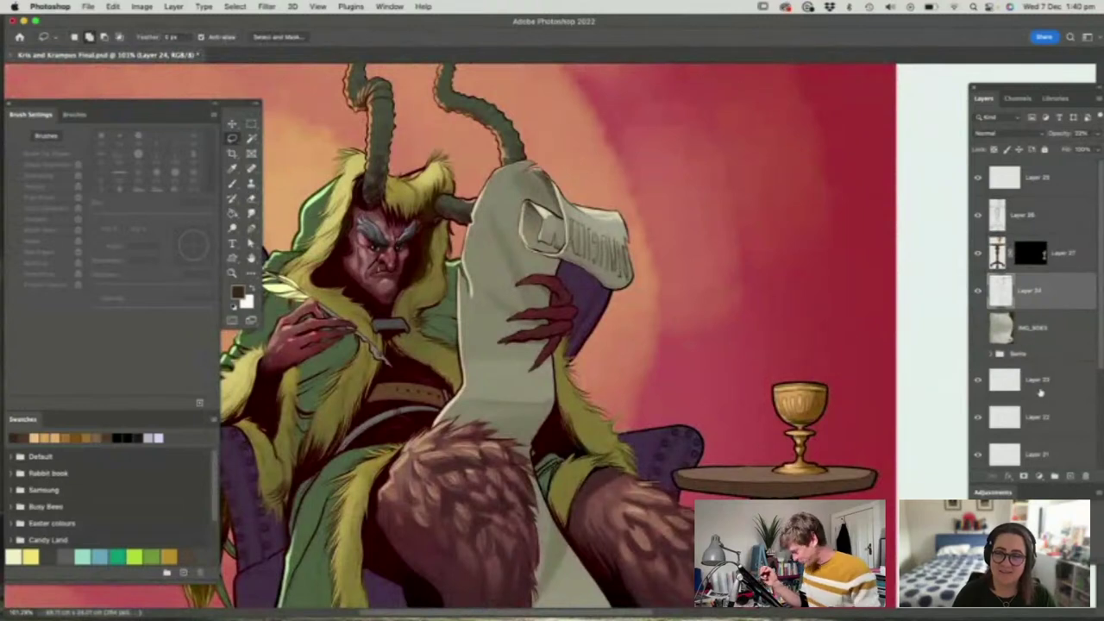
key(Delete)
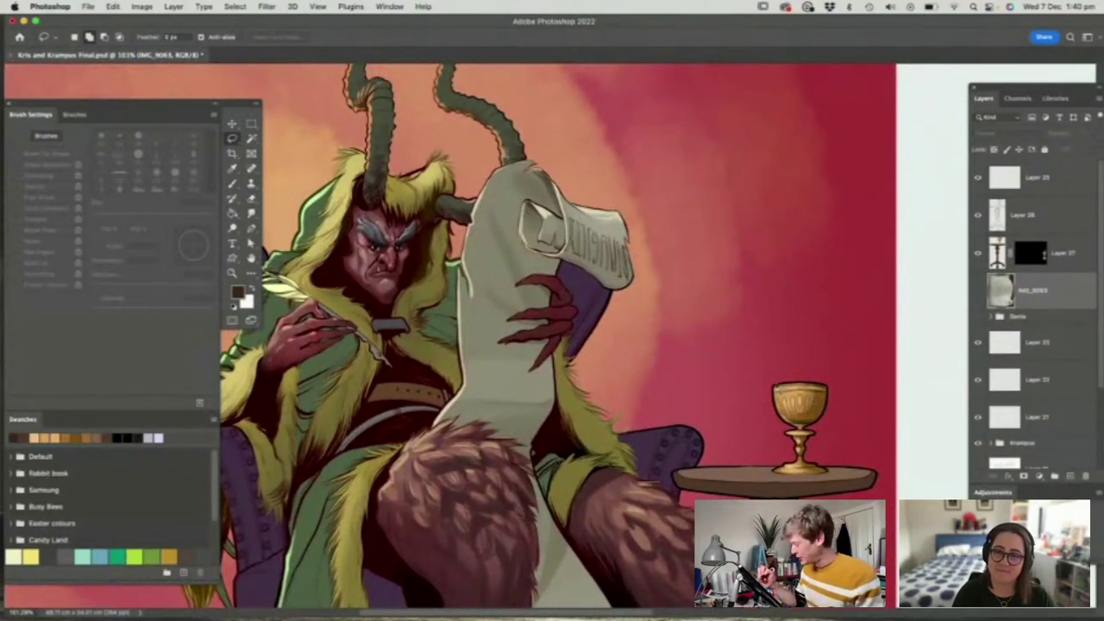
Lasso a wavy smoke plume rising from the goblet's rim towards the rolled end of the scroll
mouse_move(763, 384)
mouse_down()
mouse_move(743, 336)
mouse_move(752, 308)
mouse_move(701, 306)
mouse_move(700, 276)
mouse_up()
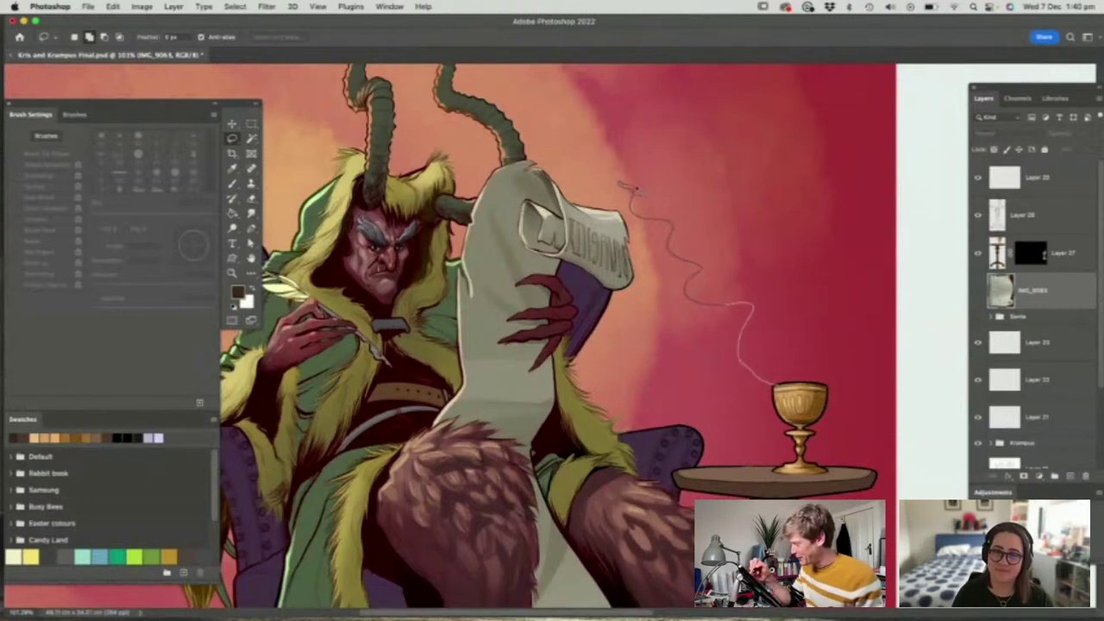
mouse_move(693, 231)
mouse_down()
mouse_move(718, 233)
mouse_move(750, 262)
mouse_move(749, 281)
mouse_move(805, 294)
mouse_move(834, 316)
mouse_move(851, 372)
mouse_move(819, 399)
mouse_up()
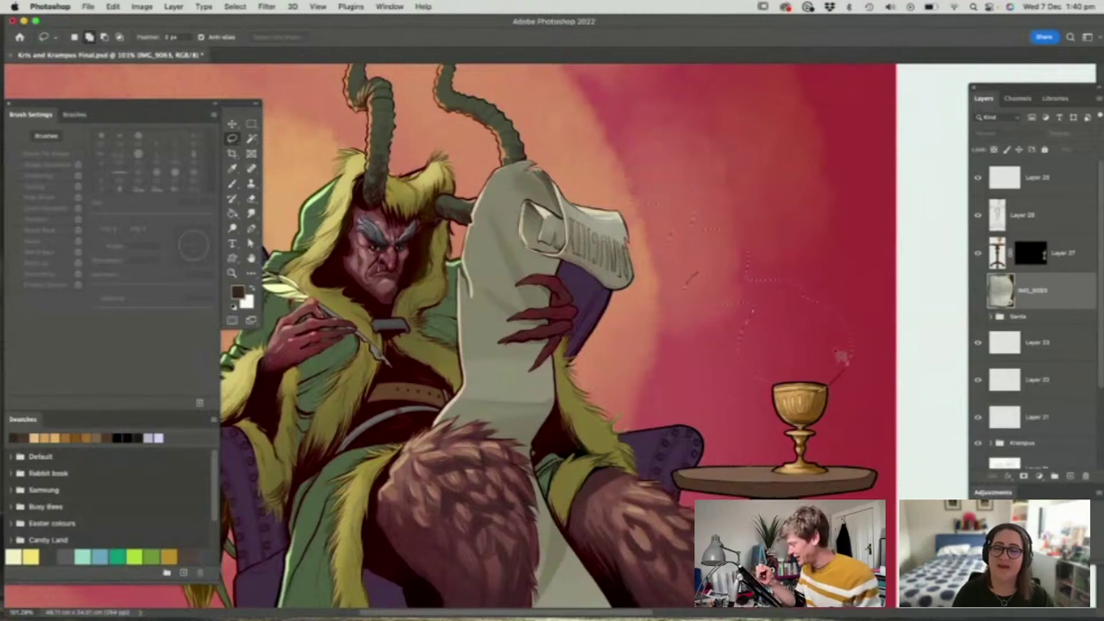
mouse_move(828, 293)
mouse_down()
mouse_move(764, 243)
mouse_move(735, 239)
mouse_move(777, 267)
mouse_move(821, 269)
mouse_move(846, 312)
mouse_move(835, 337)
mouse_up()
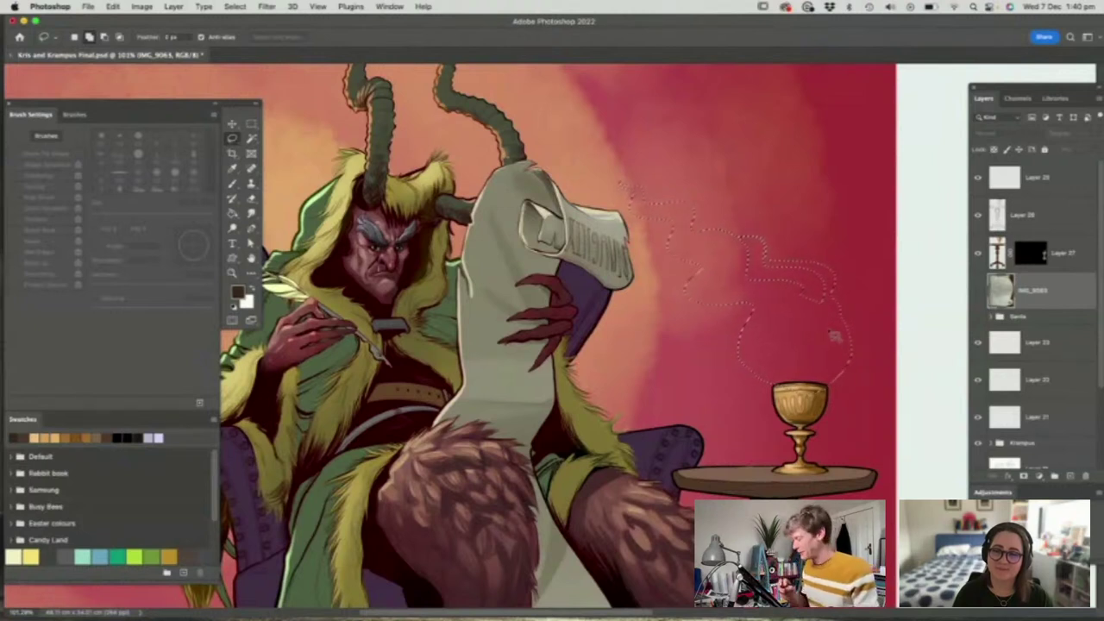
Add a new layer above IMG_9063 and choose the large scattered cloud brush for the smoke
key(b)
right_click(670, 324)
click(847, 232)
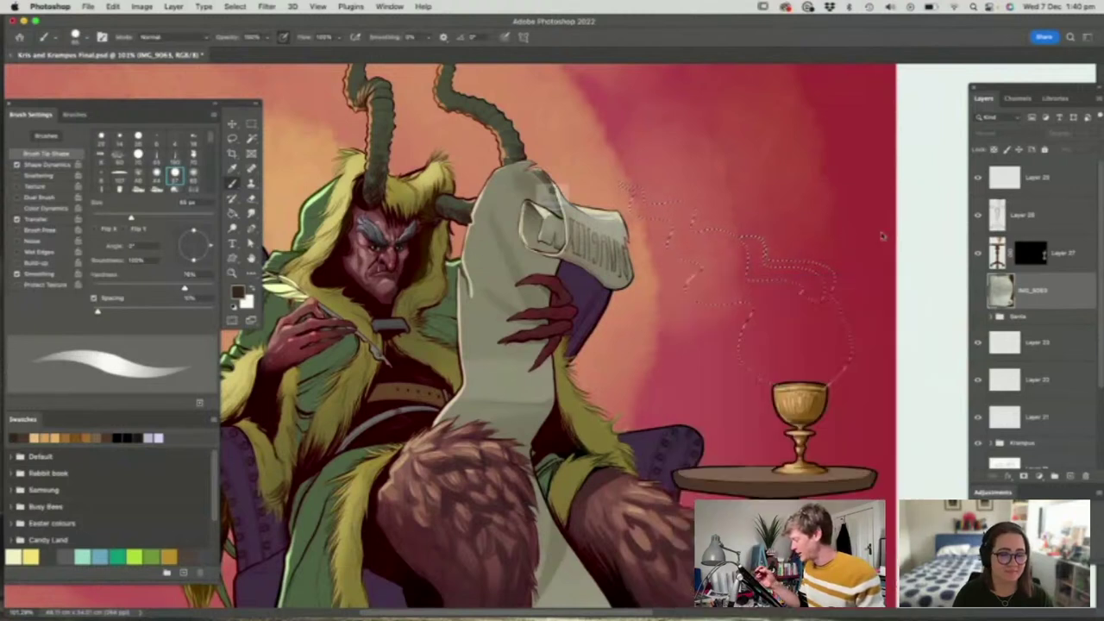
key(Return)
click(1069, 476)
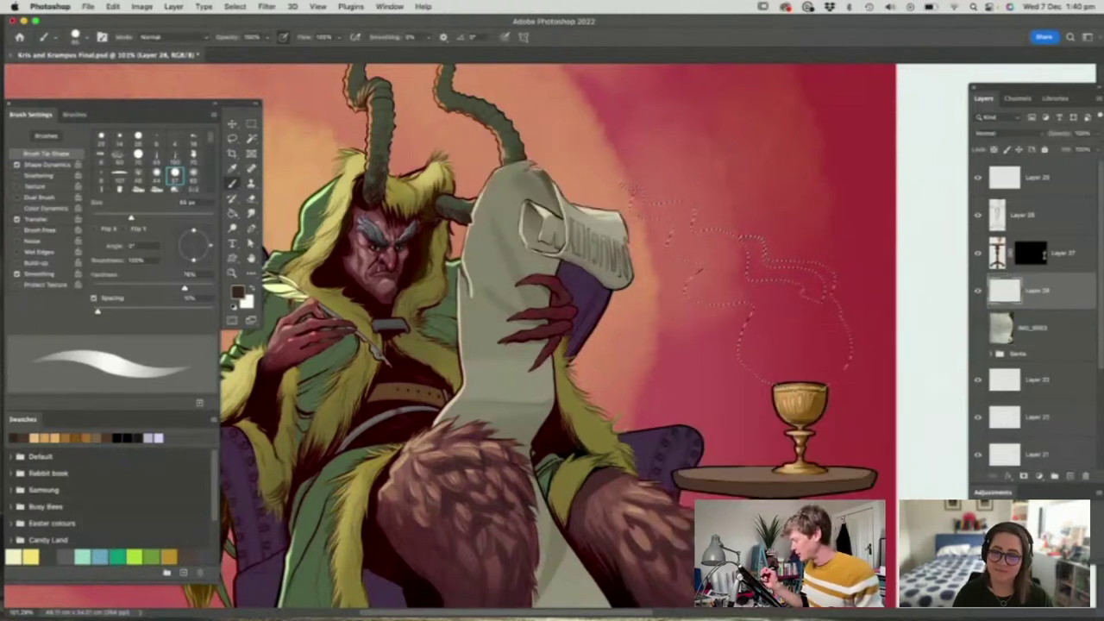
right_click(648, 255)
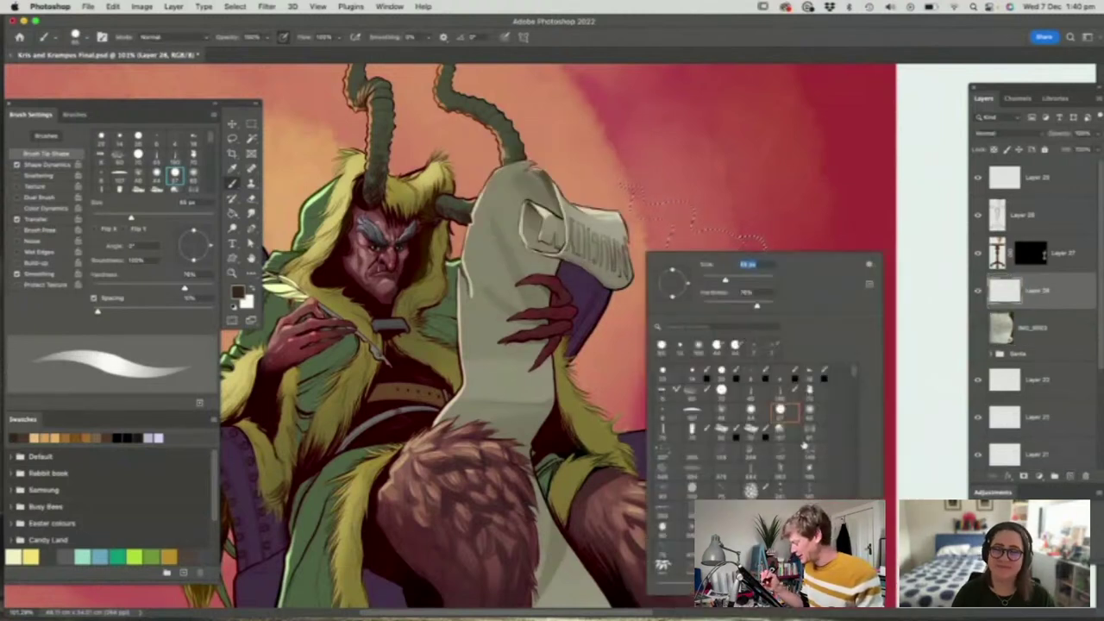
click(781, 429)
key(Return)
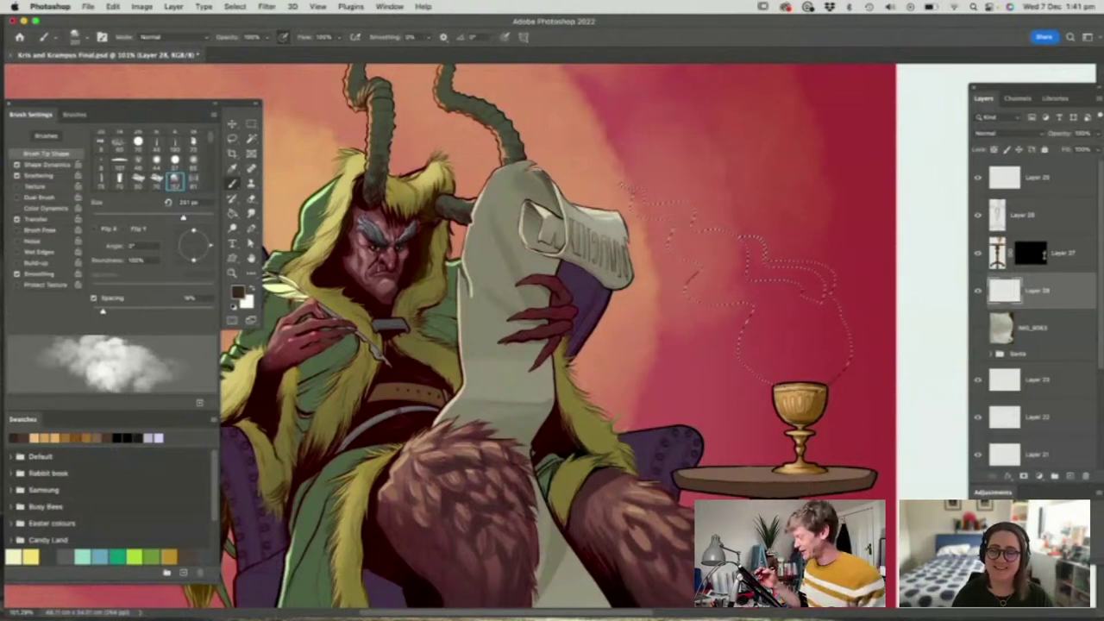
Choose a pale pinkish beige and paint soft smoke inside the plume selection, redoing the part just above the goblet
click(238, 292)
click(382, 333)
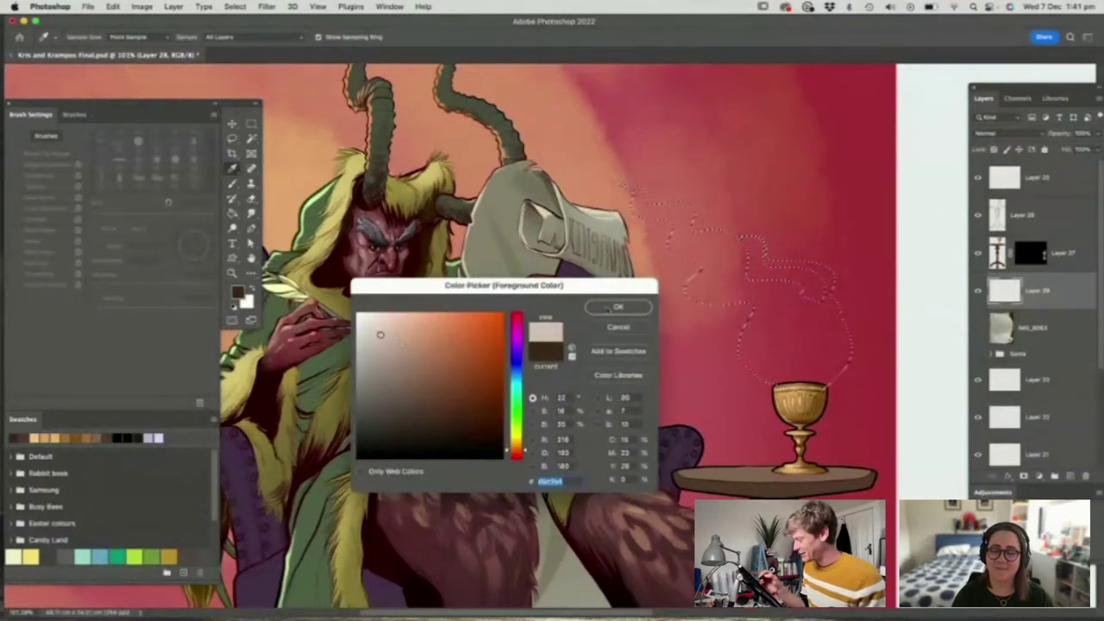
key(Return)
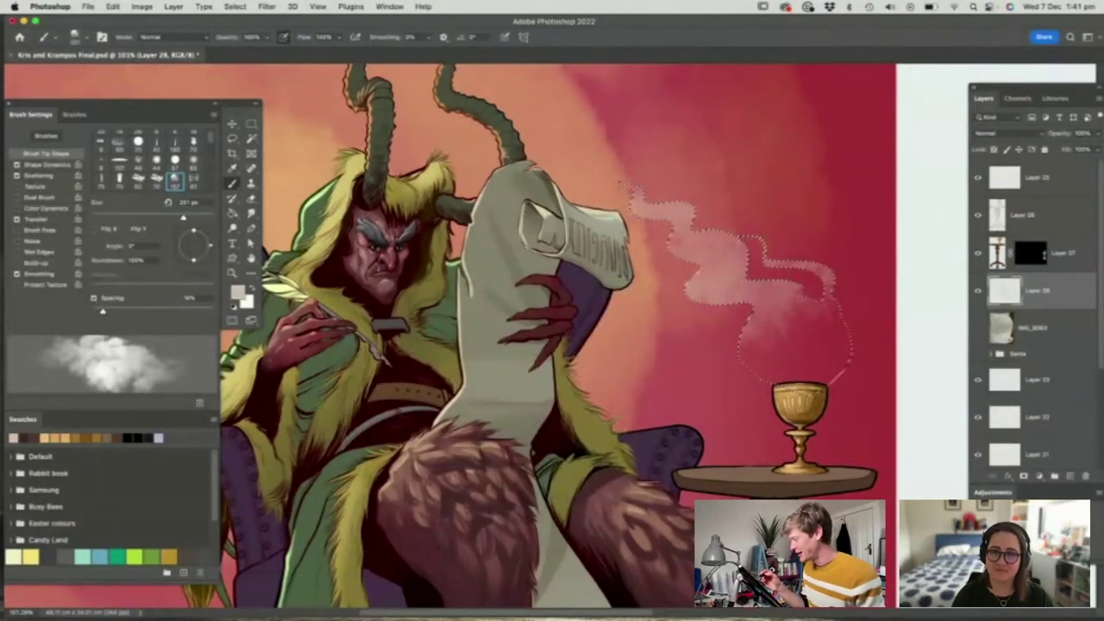
key(super+z)
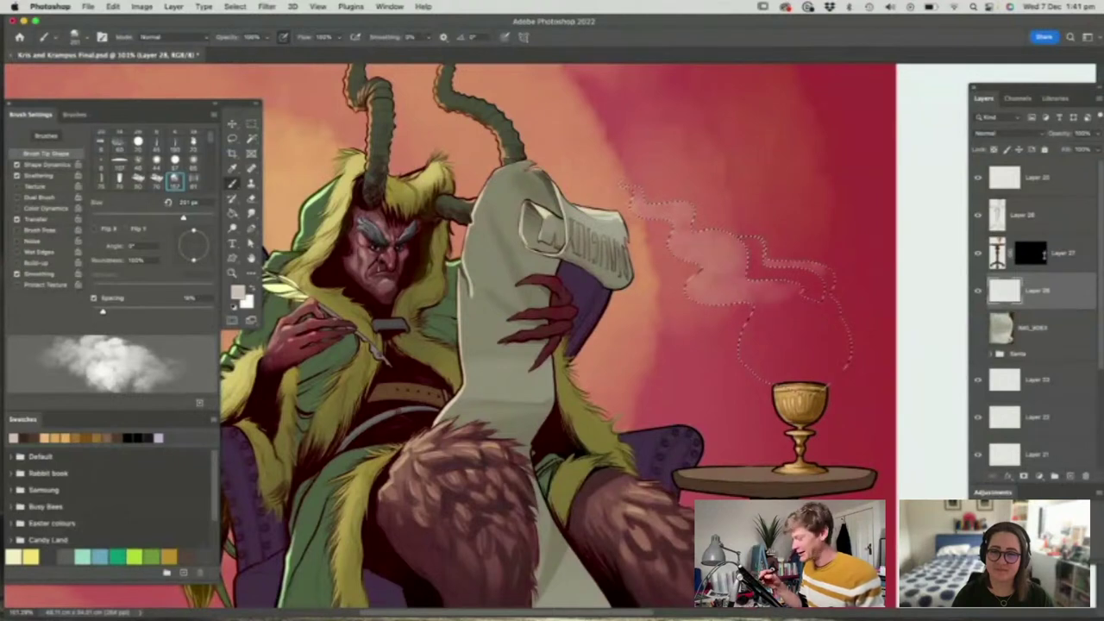
drag(799, 332, 803, 373)
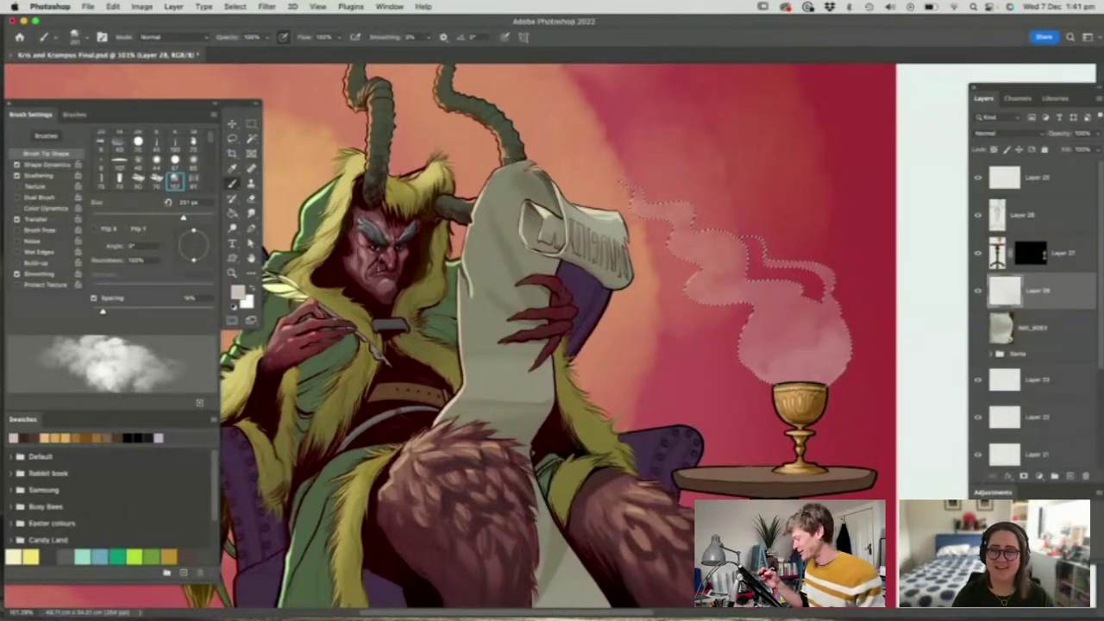
Switch to the scattered speckle brush, add fine speckles to the smoke above the goblet, and deselect
right_click(721, 328)
click(794, 479)
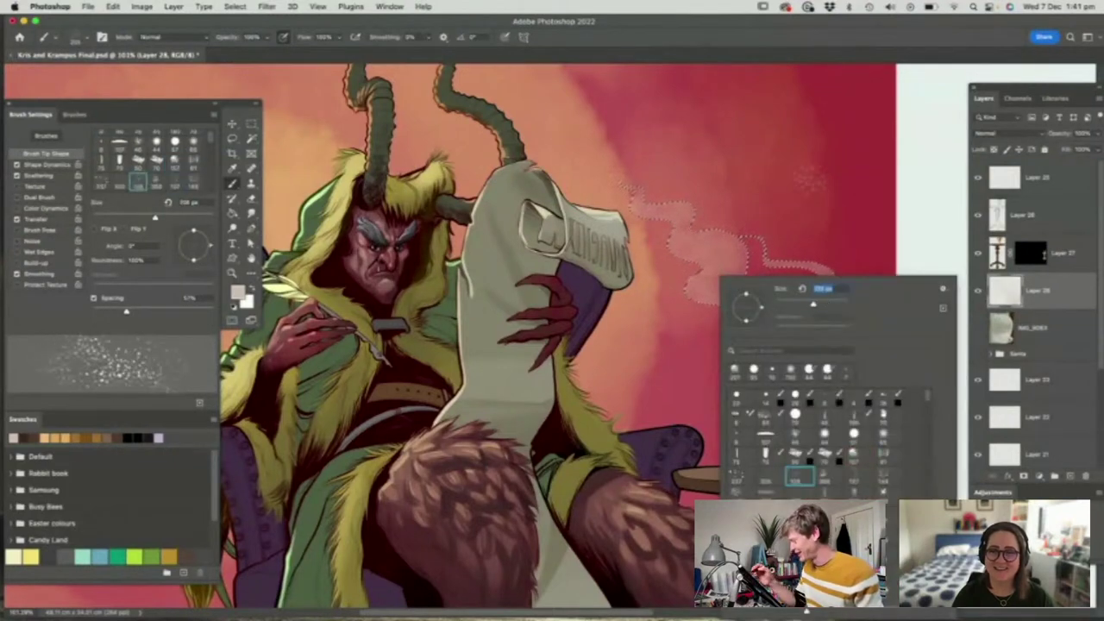
key(Return)
drag(758, 307, 824, 332)
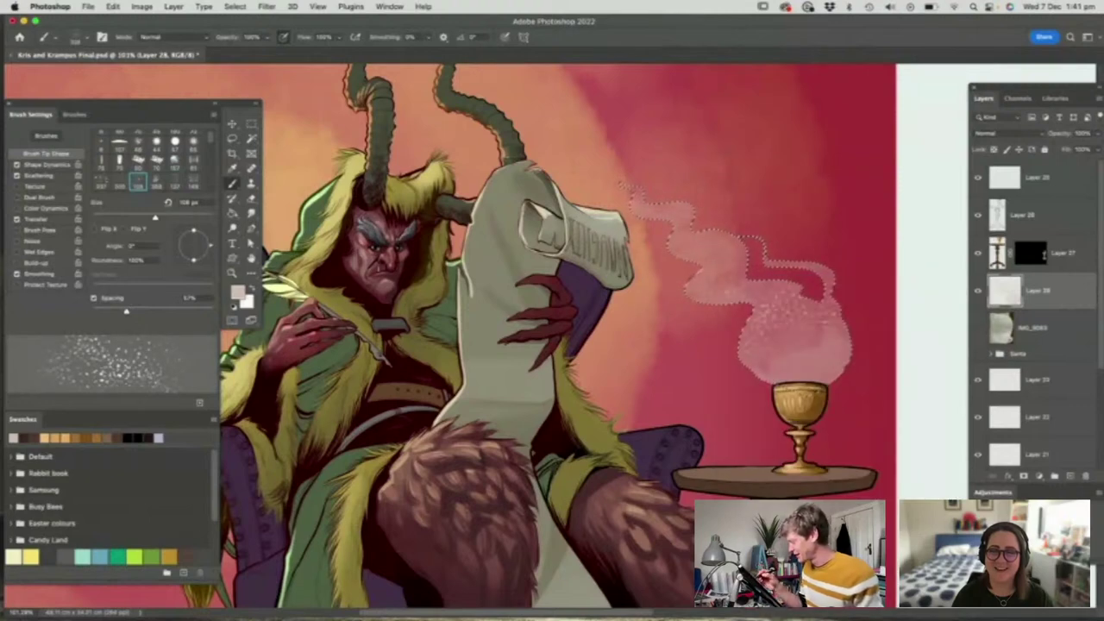
key(m)
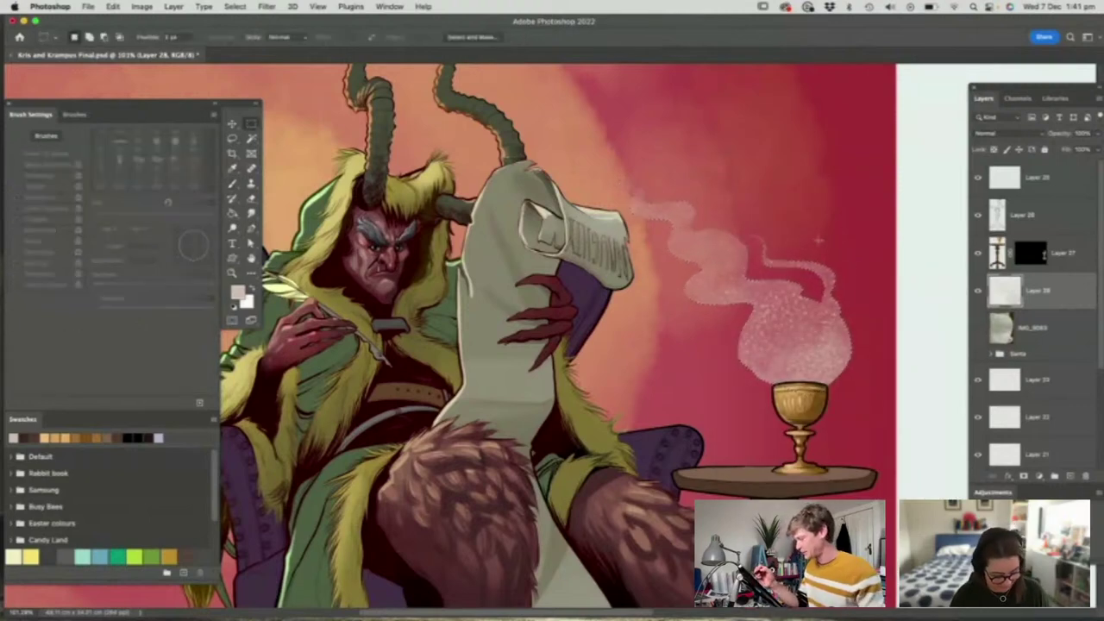
Lower the smoke layer's opacity so the plume blends more faintly into the red background
key(z)
drag(804, 252, 734, 252)
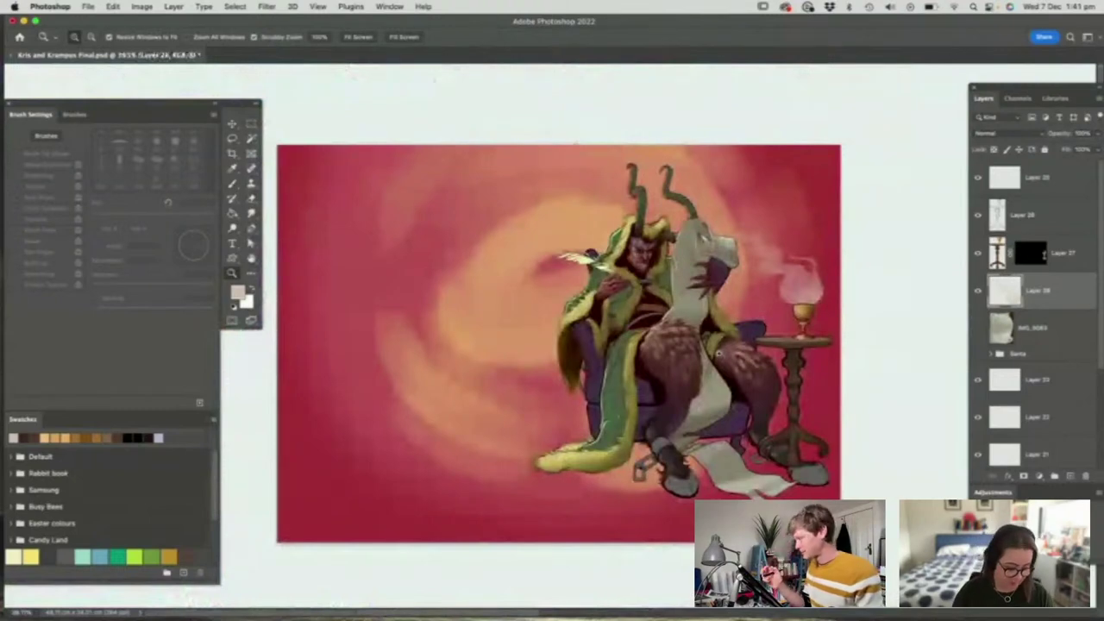
click(763, 367)
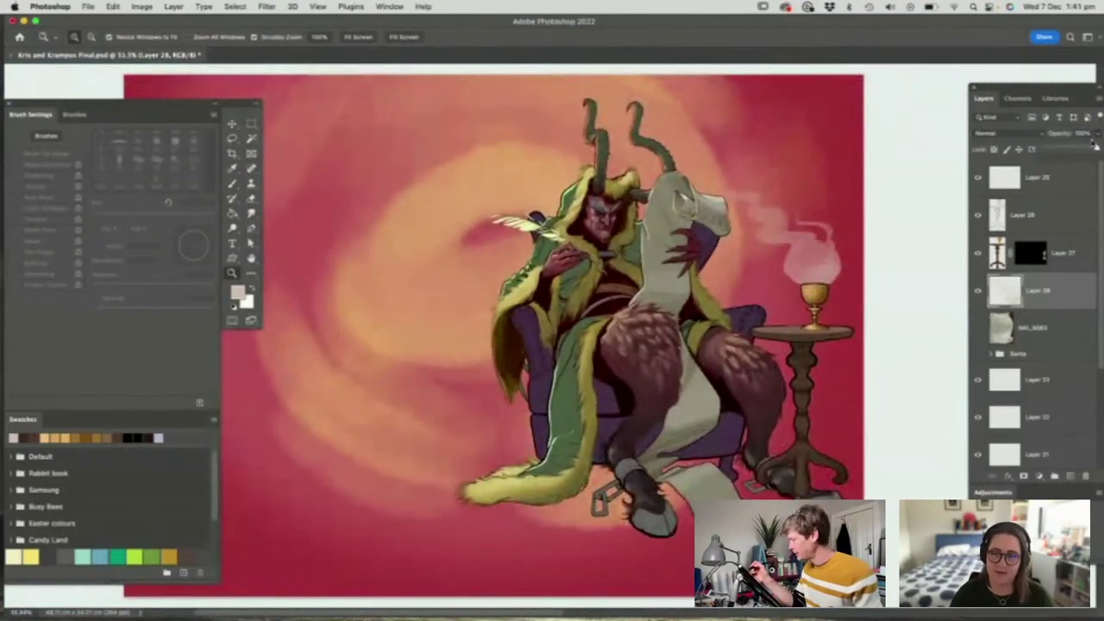
drag(777, 349, 800, 347)
drag(802, 283, 850, 283)
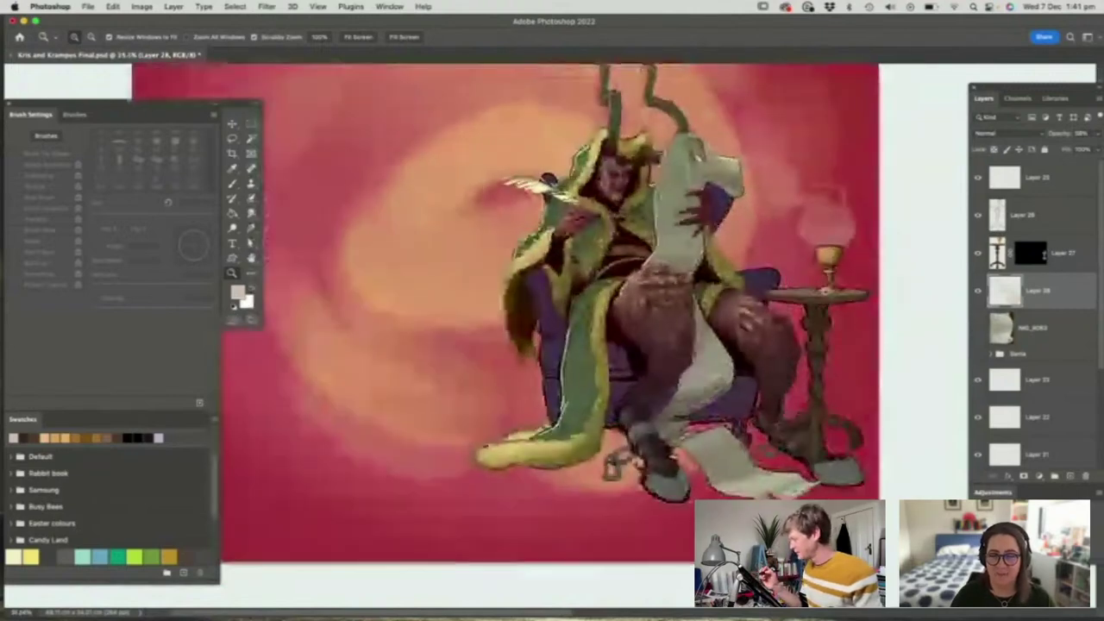
Select the table's line art, colour and smoke layers together and move them below the Krampus group
click(1023, 217)
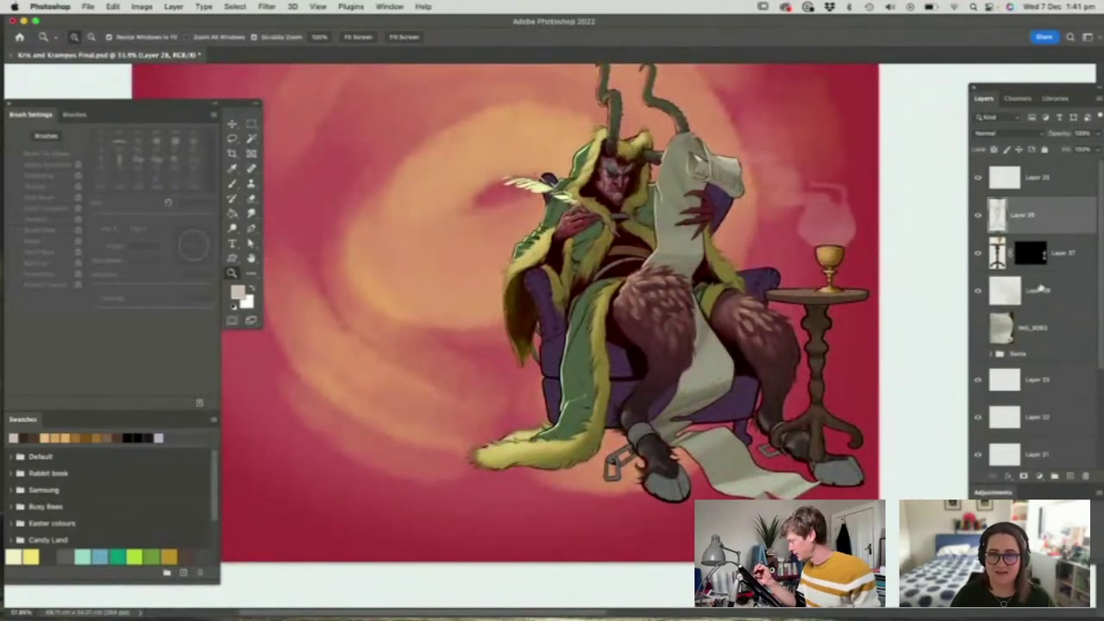
shift+click(1043, 291)
scroll(1094, 302, down, 3)
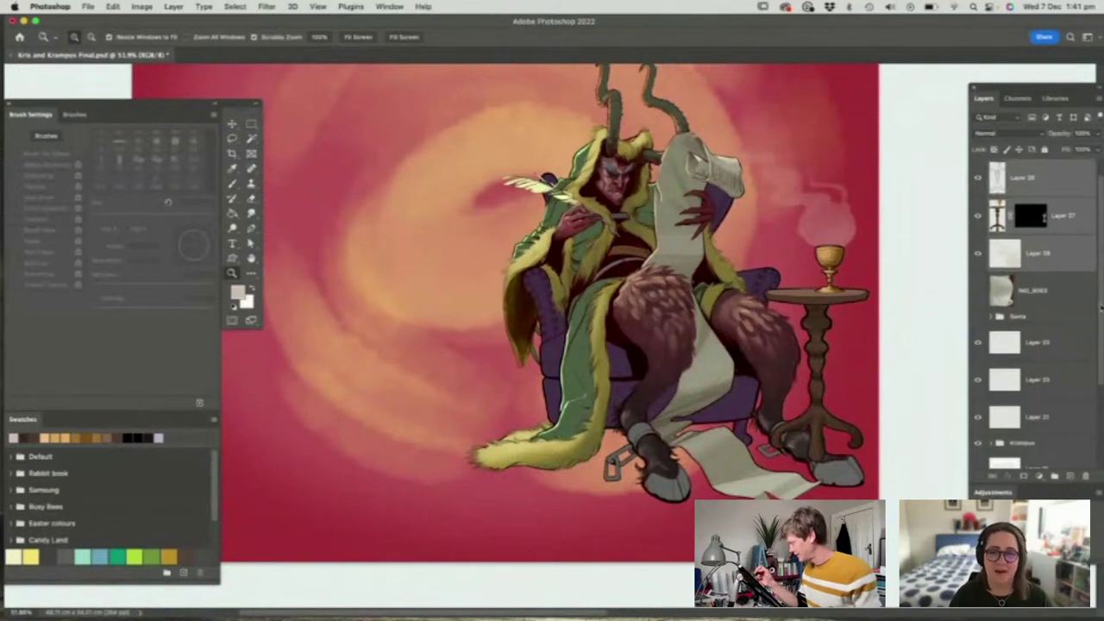
drag(1039, 233, 1033, 414)
Group the selected table and smoke layers and name the group Table
click(1055, 476)
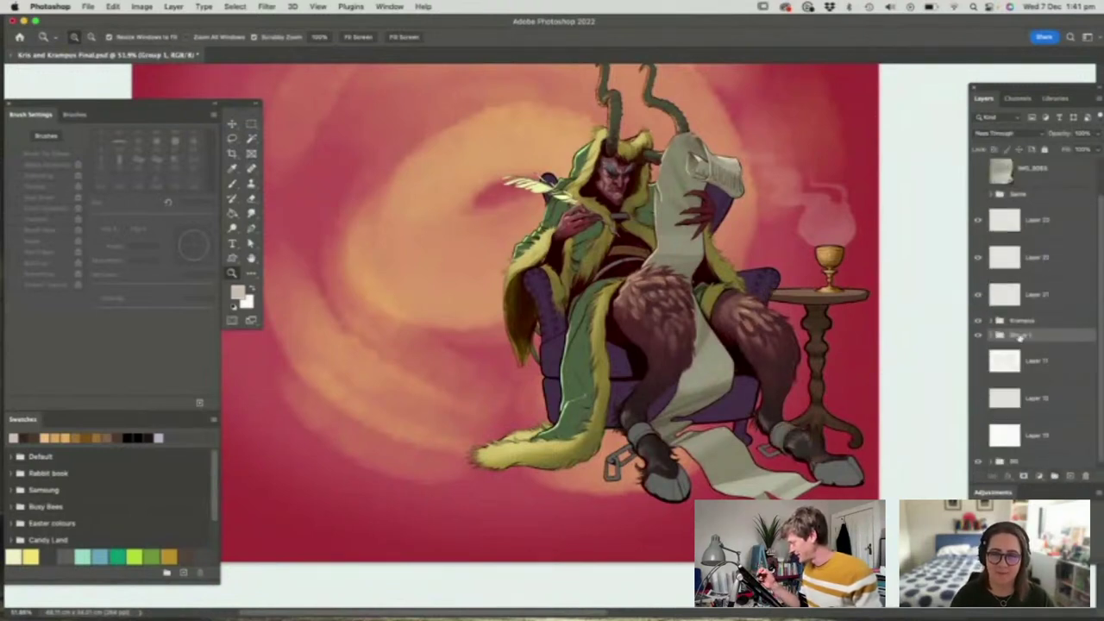
double_click(1020, 336)
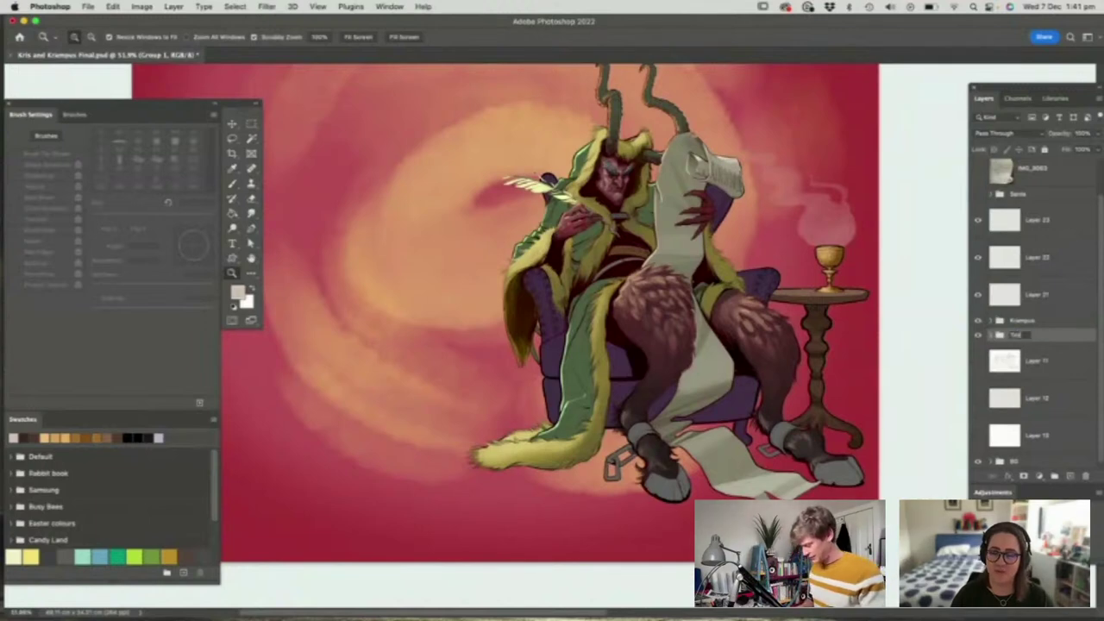
key(Return)
Add a new layer directly above the Krampus group
drag(791, 392, 833, 363)
drag(834, 413, 764, 396)
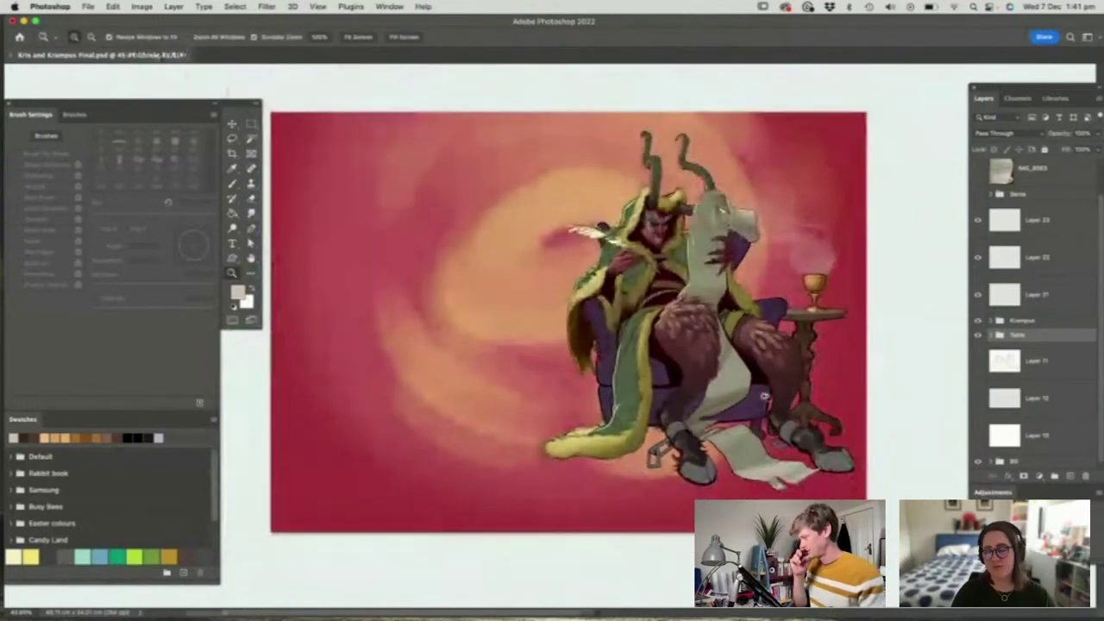
drag(511, 396, 577, 396)
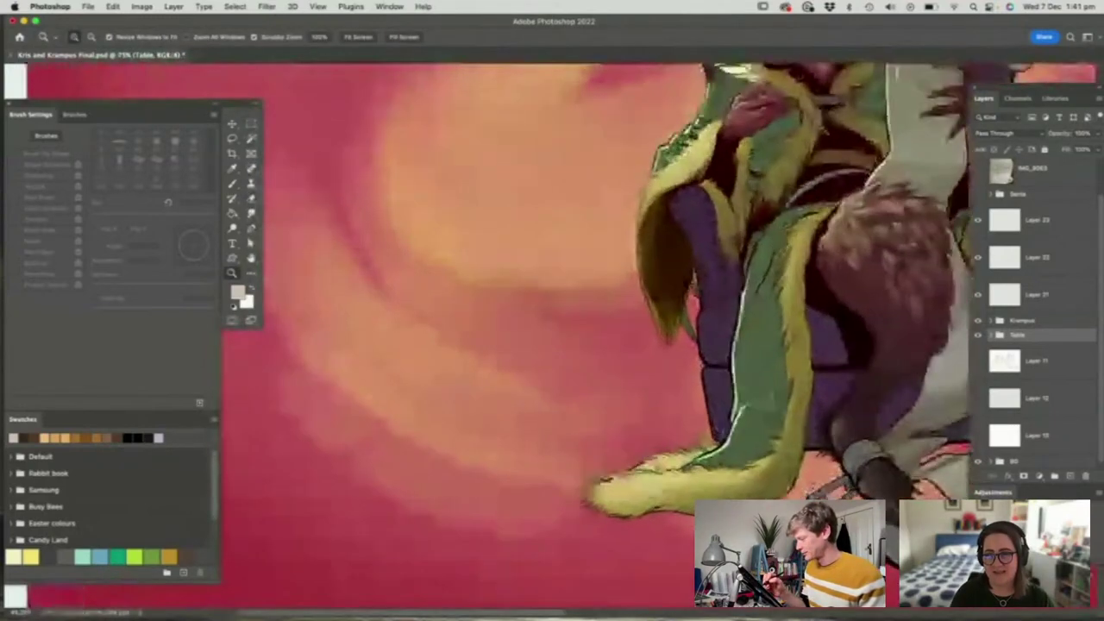
click(1044, 322)
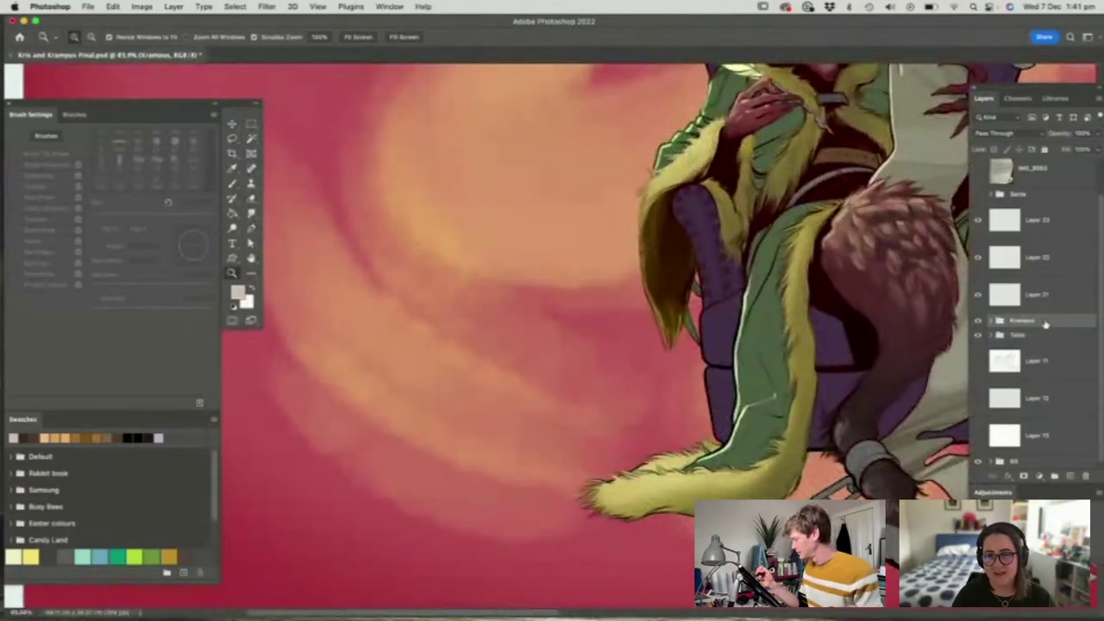
click(1069, 476)
Choose the tapered textured brush for the new layer and set the foreground colour to dark brown
mouse_move(655, 328)
mouse_down()
mouse_move(611, 328)
mouse_move(673, 328)
mouse_up()
key(b)
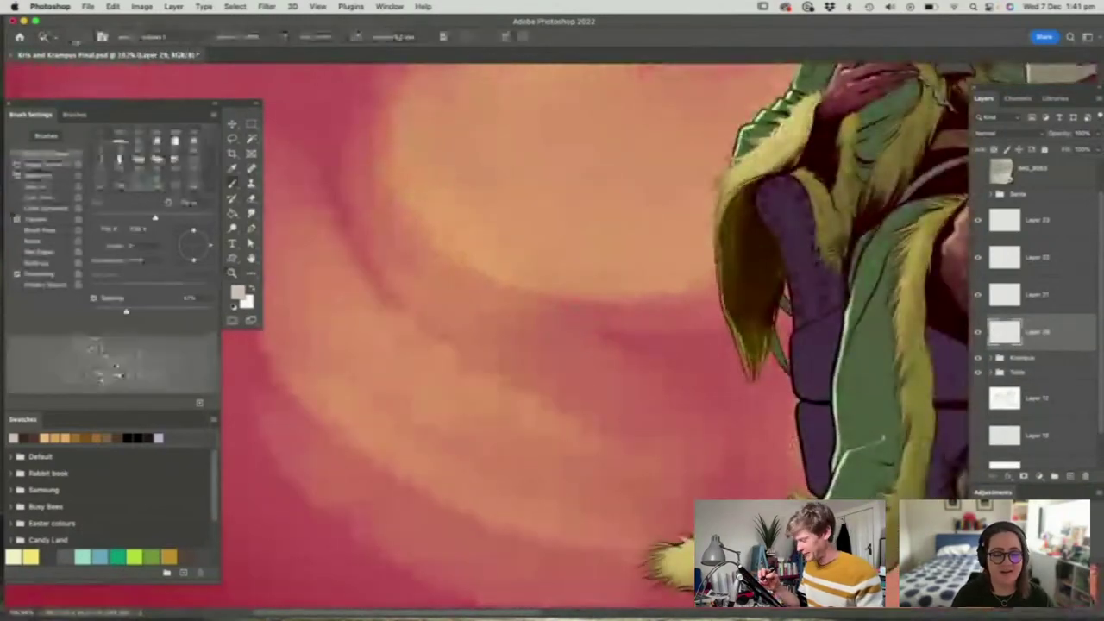
right_click(559, 328)
click(647, 457)
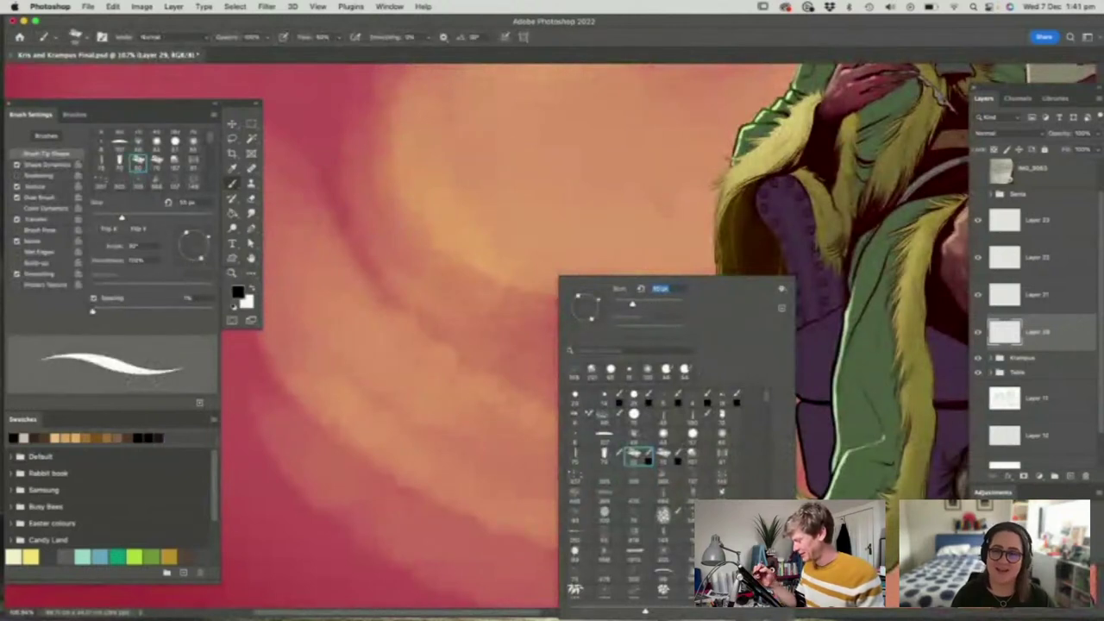
click(238, 291)
click(518, 451)
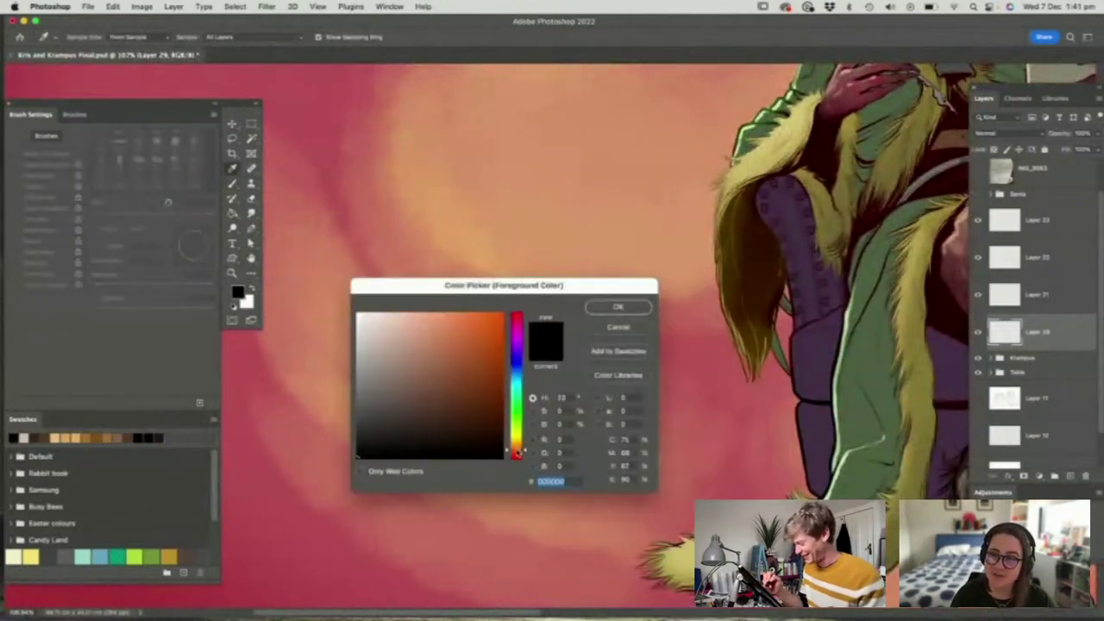
click(447, 405)
click(616, 308)
key(b)
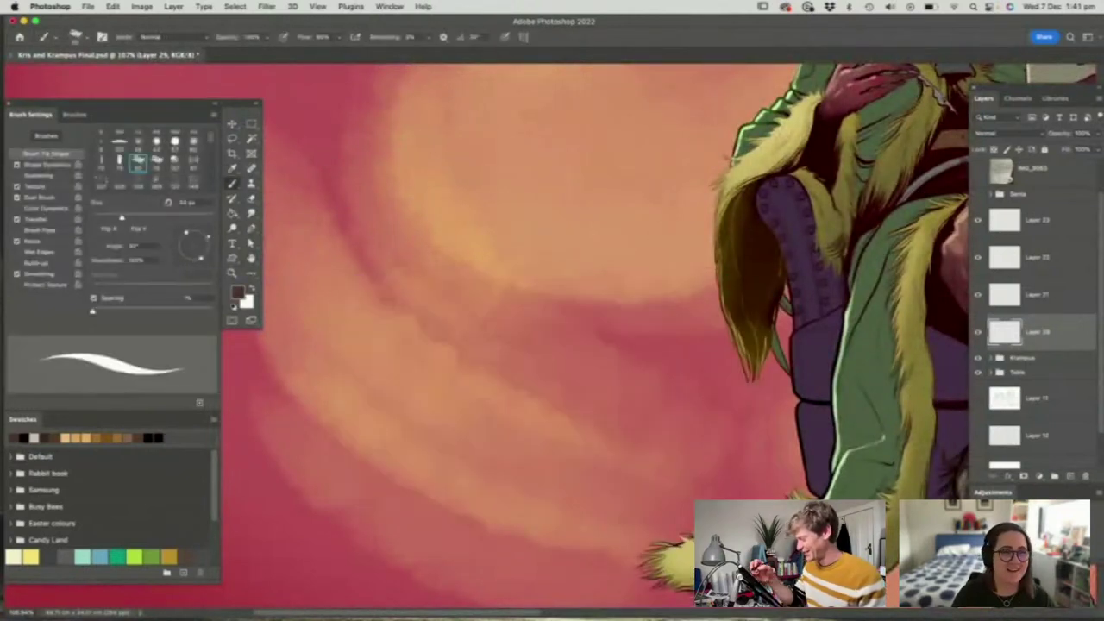
Paint two tall, wavy dark brown twigs with thin branching tips on the empty background beside Krampus
drag(523, 194, 542, 515)
drag(532, 339, 544, 226)
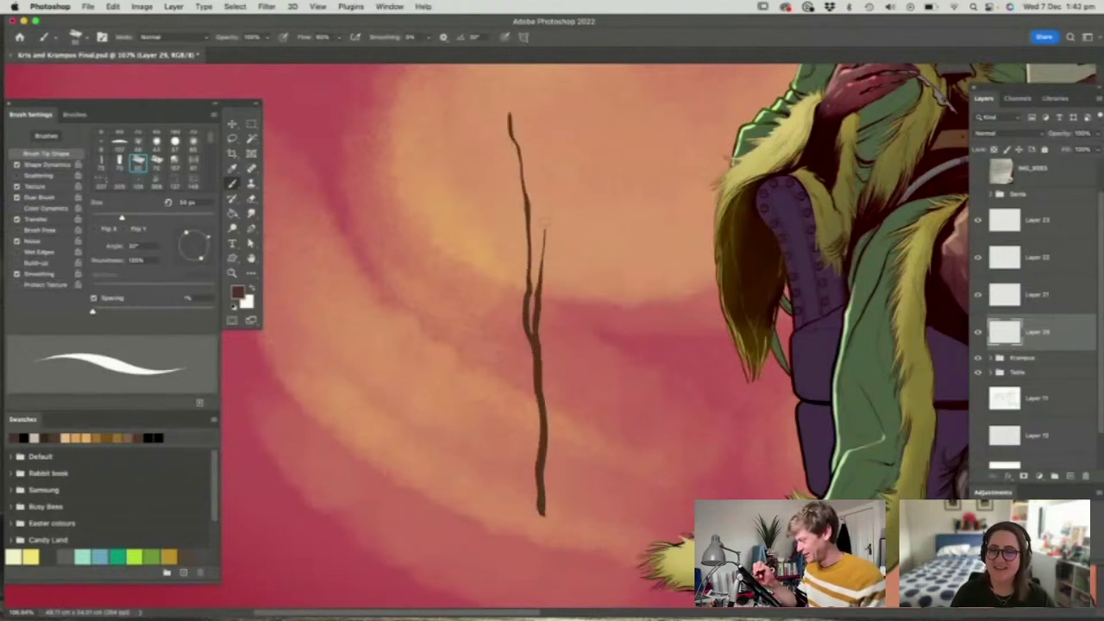
drag(531, 173, 528, 135)
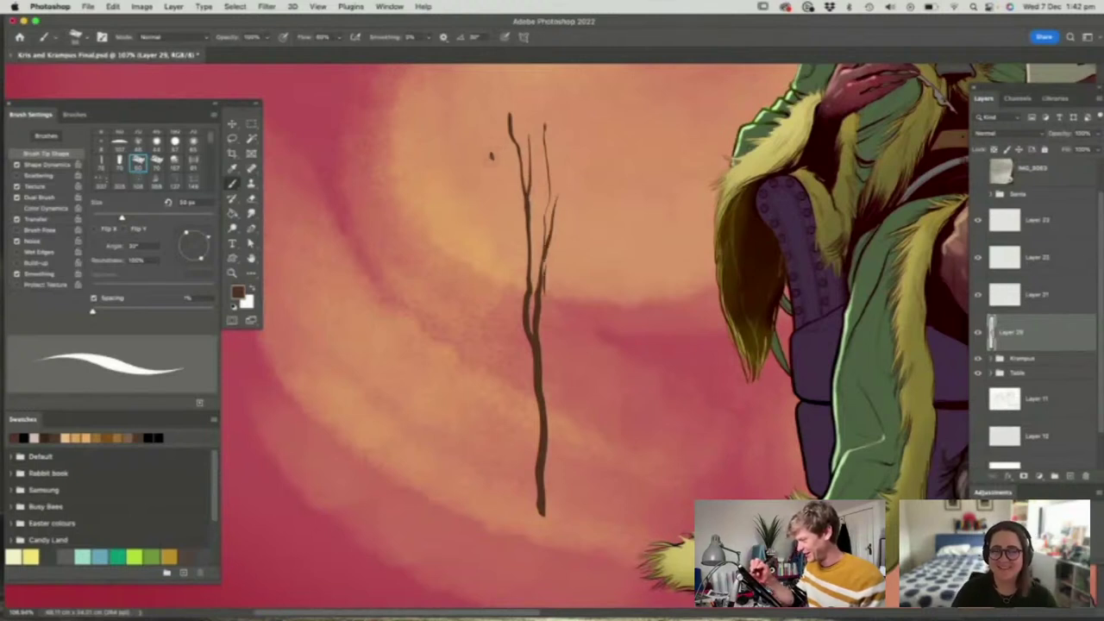
mouse_move(491, 156)
mouse_down()
mouse_move(507, 407)
mouse_move(497, 500)
mouse_up()
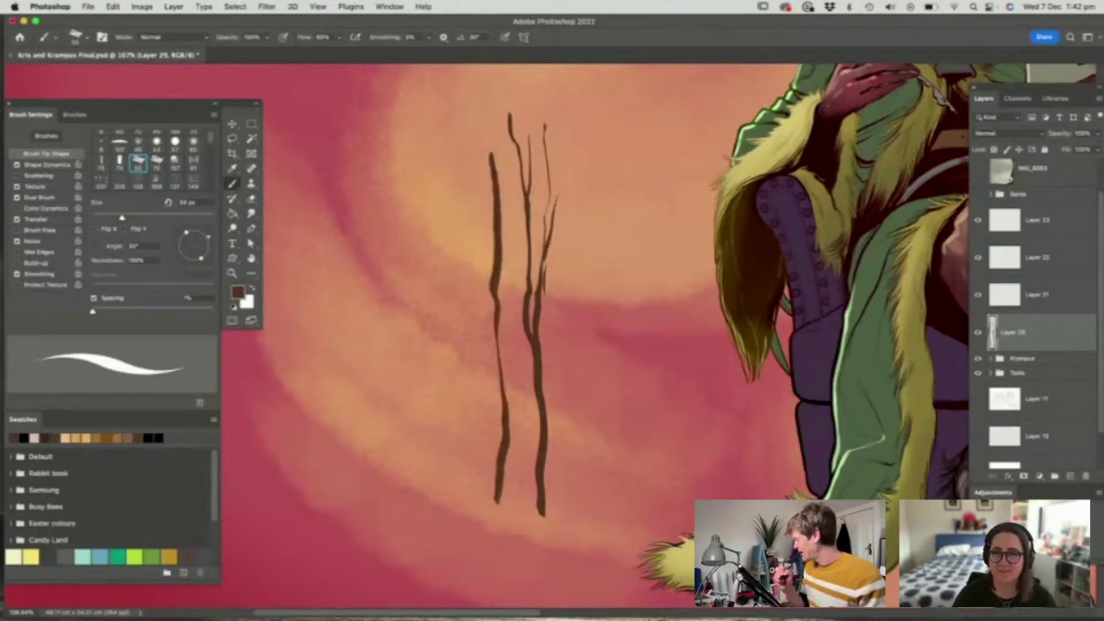
drag(477, 135, 494, 255)
drag(482, 211, 494, 258)
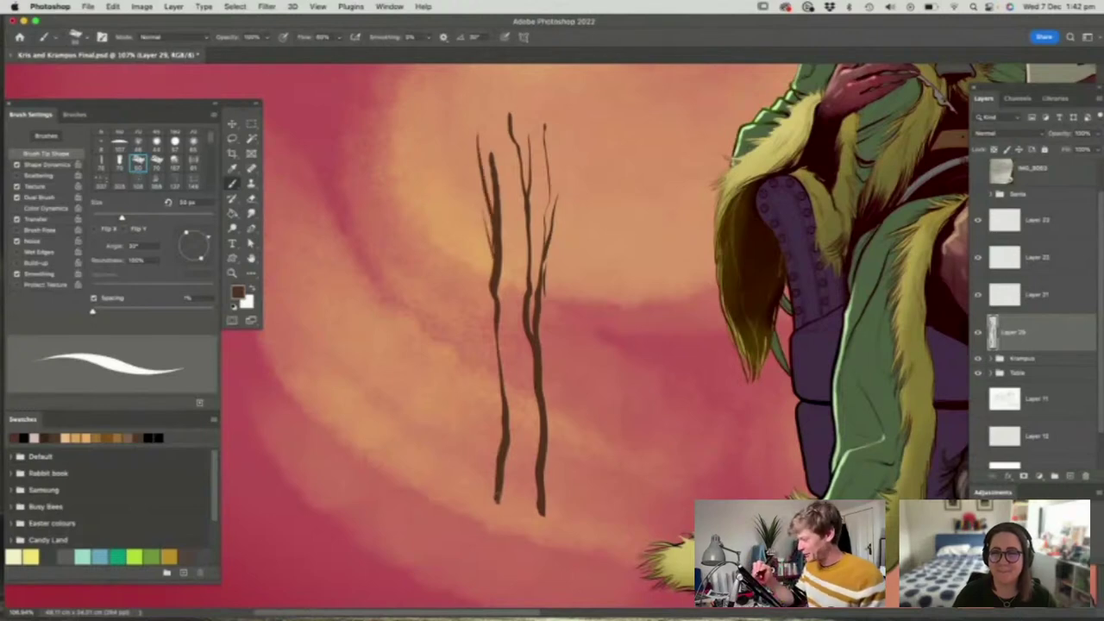
Add small side shoots to the two twigs and paint a third forked twig beside them, with buds on all three
key(z)
drag(522, 383, 466, 383)
drag(584, 340, 609, 340)
key(b)
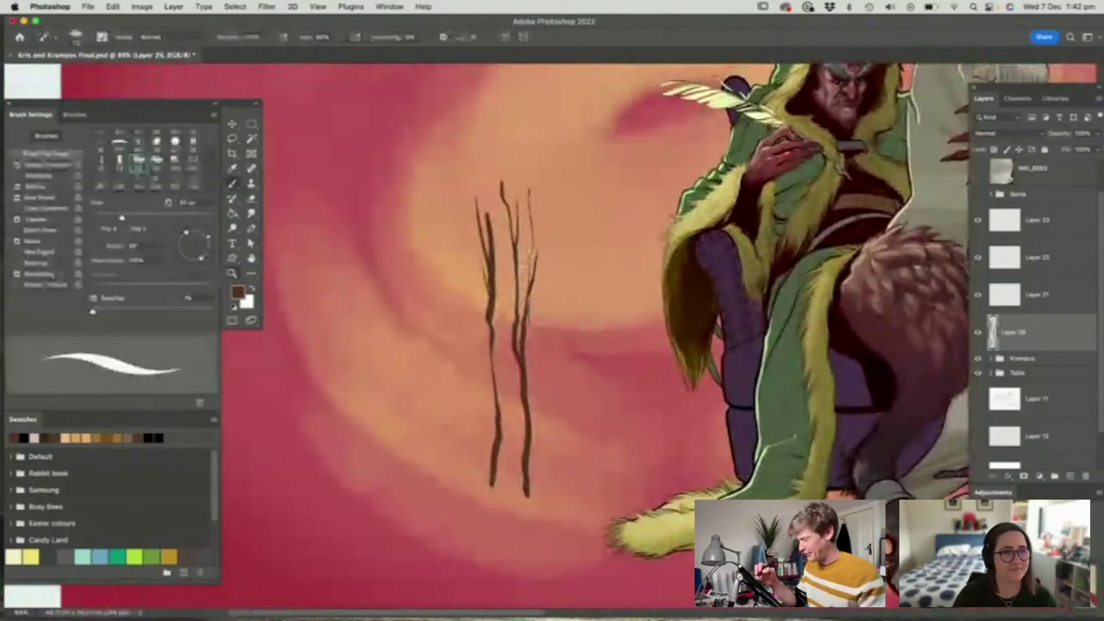
key(z)
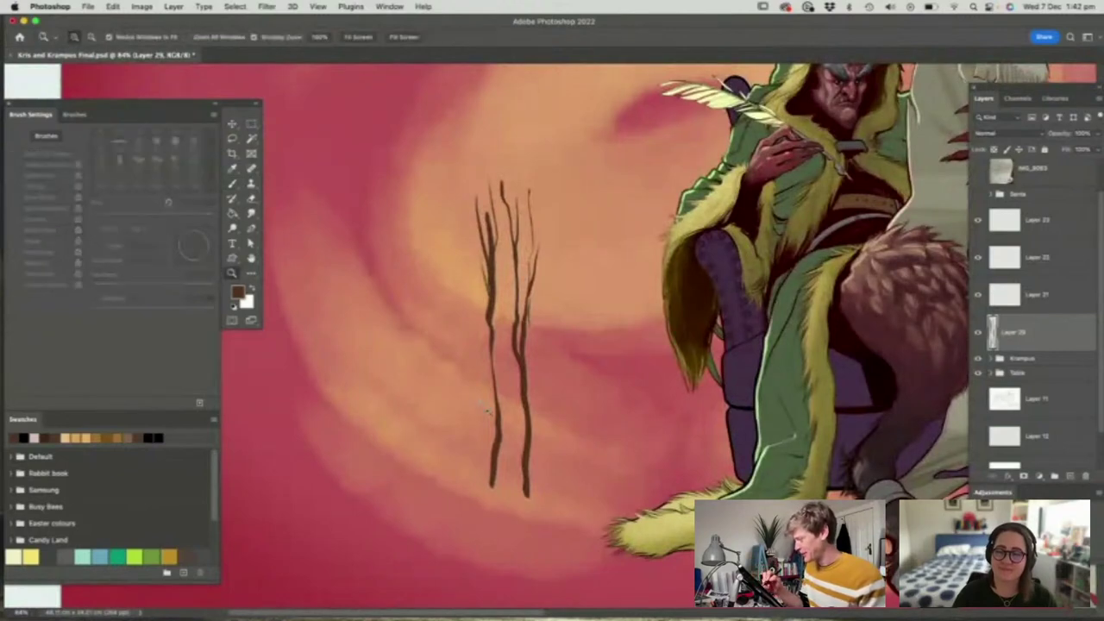
drag(486, 404, 498, 417)
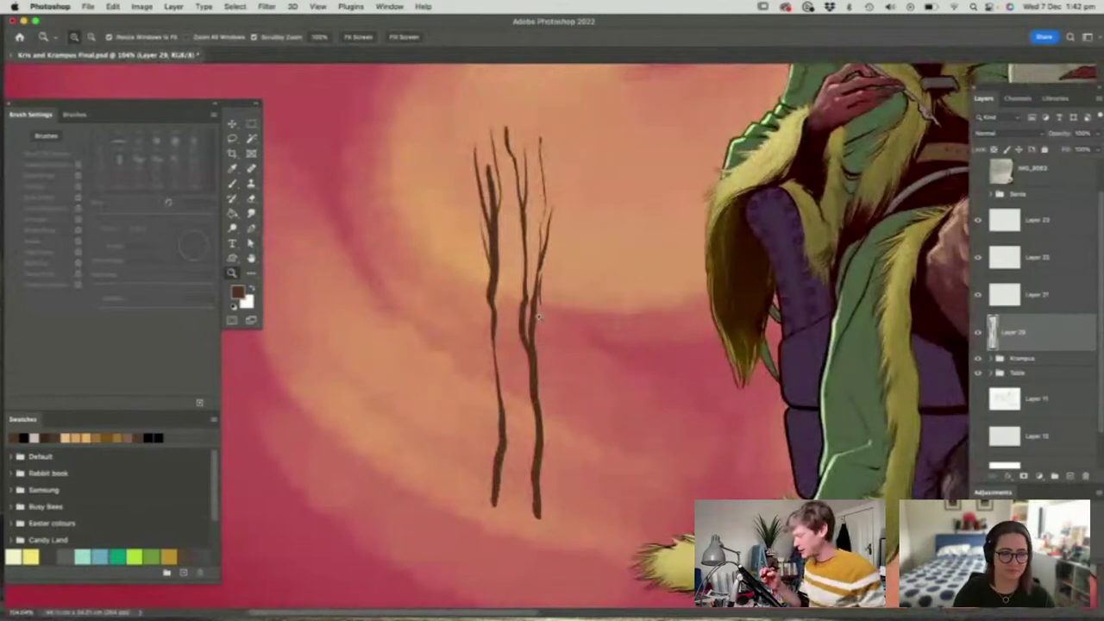
drag(538, 318, 525, 318)
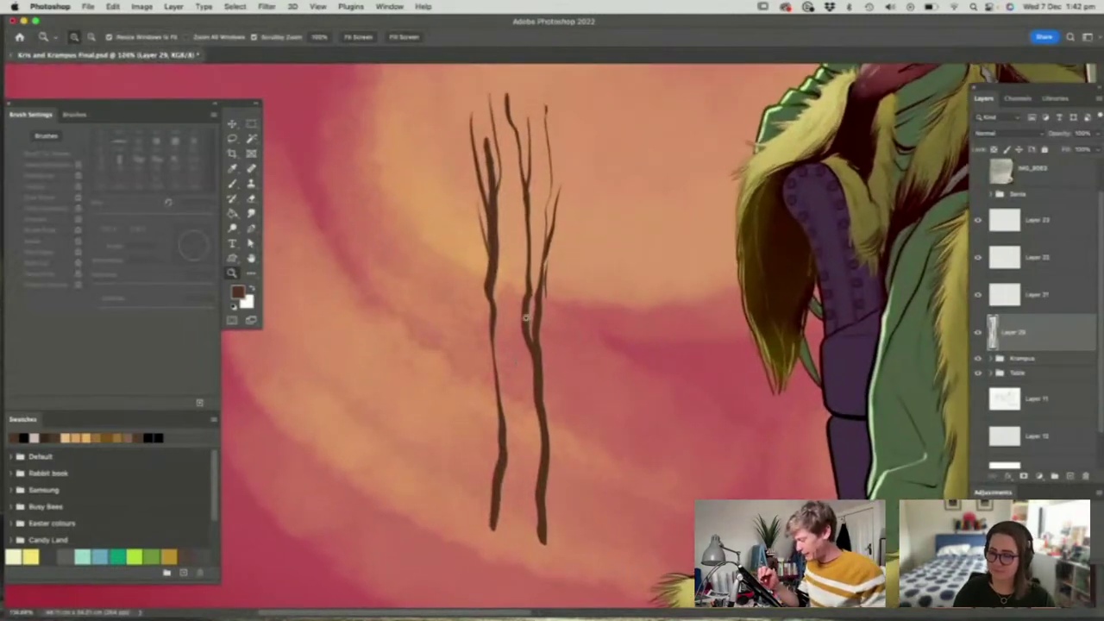
key(b)
drag(524, 377, 540, 455)
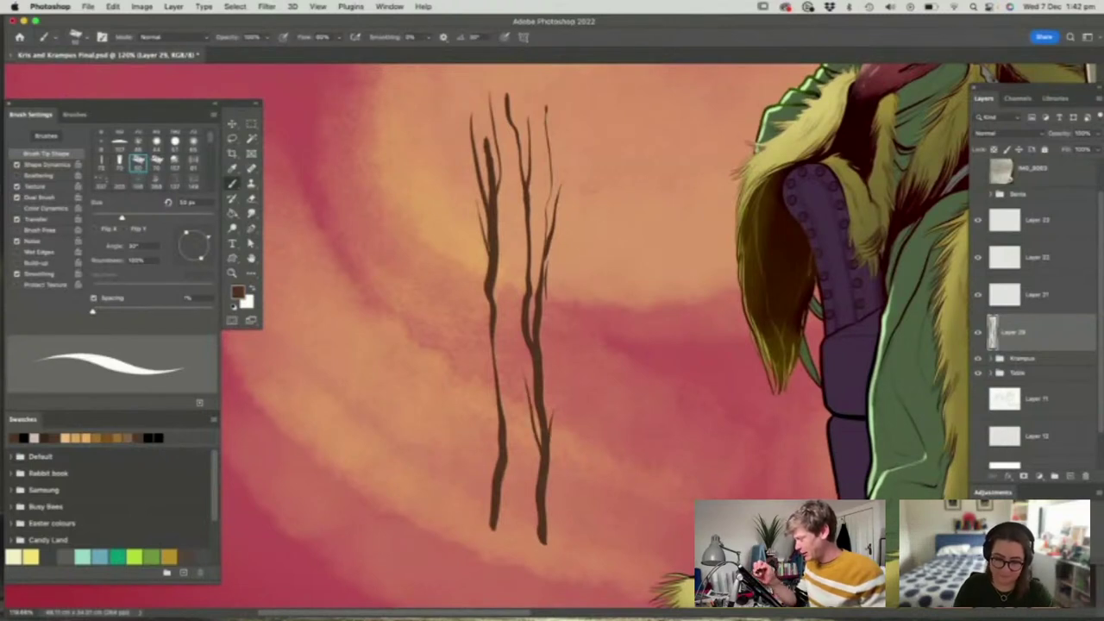
drag(583, 126, 586, 521)
drag(589, 462, 609, 157)
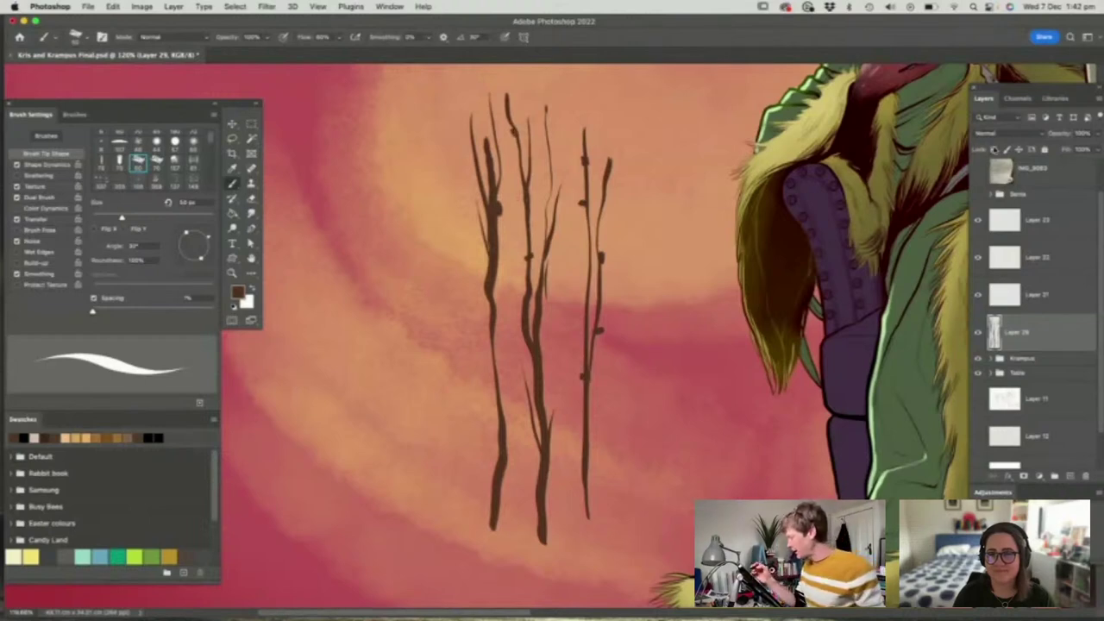
Lock the twig layer's transparent pixels and set the foreground colour to a pale tan
key(z)
drag(535, 153, 563, 156)
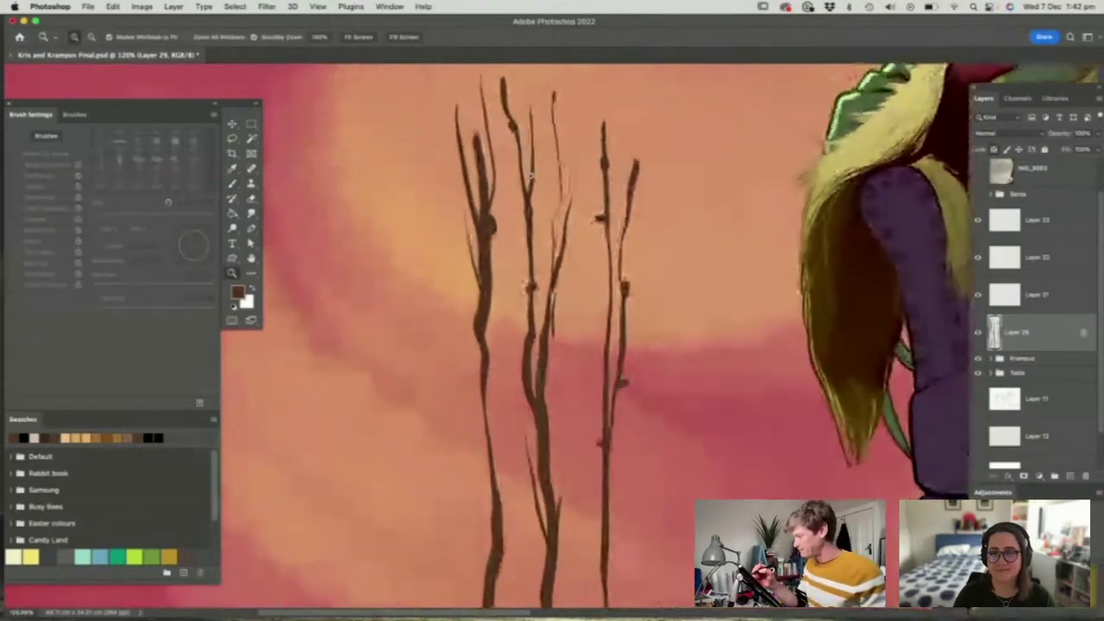
key(b)
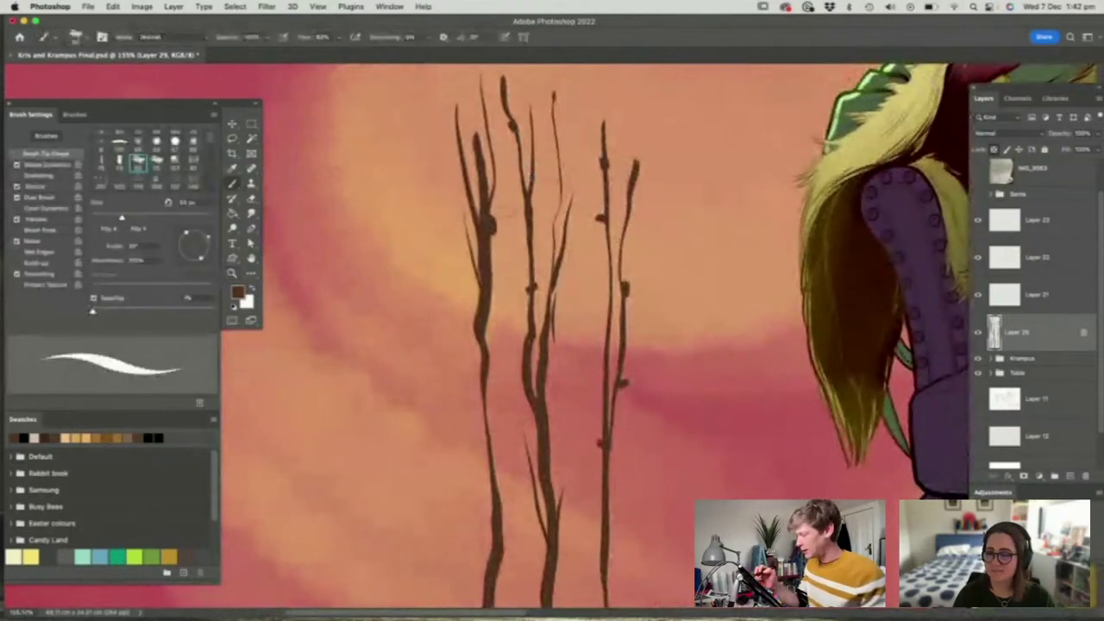
click(238, 292)
click(425, 326)
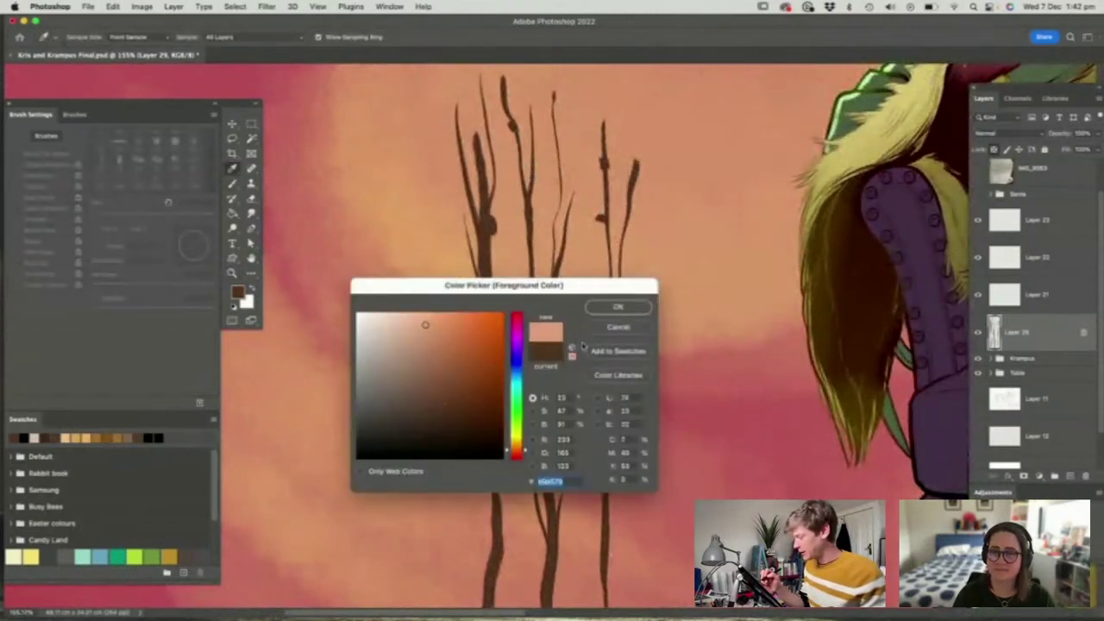
click(410, 346)
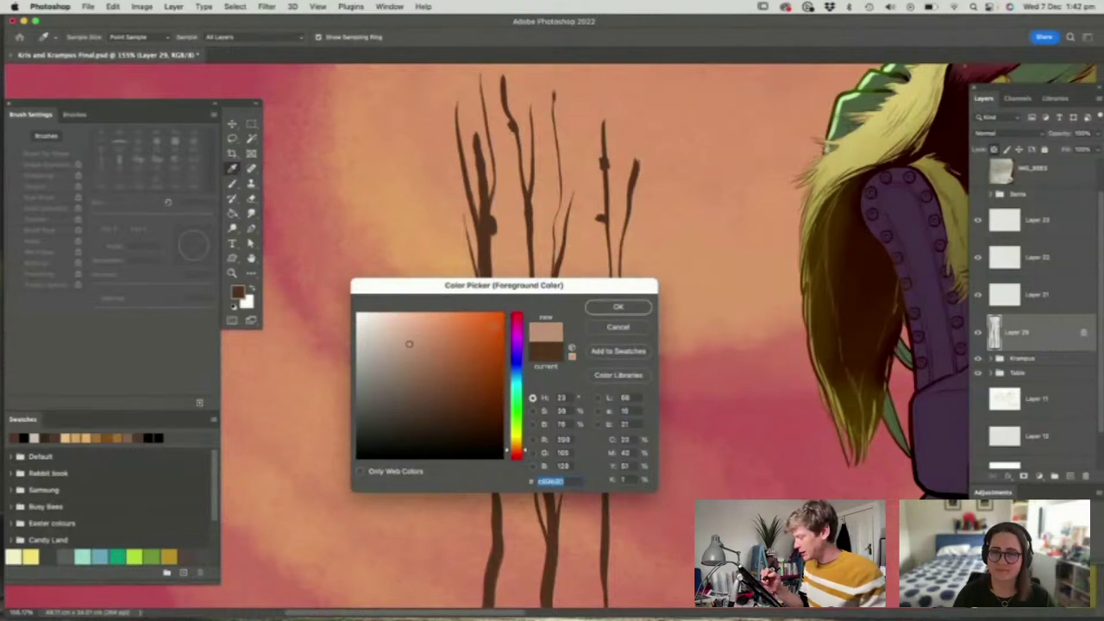
click(617, 307)
Paint thin pale tan highlights along the stems and tips of the three twigs
mouse_move(476, 131)
mouse_down()
mouse_move(484, 317)
mouse_move(522, 409)
mouse_up()
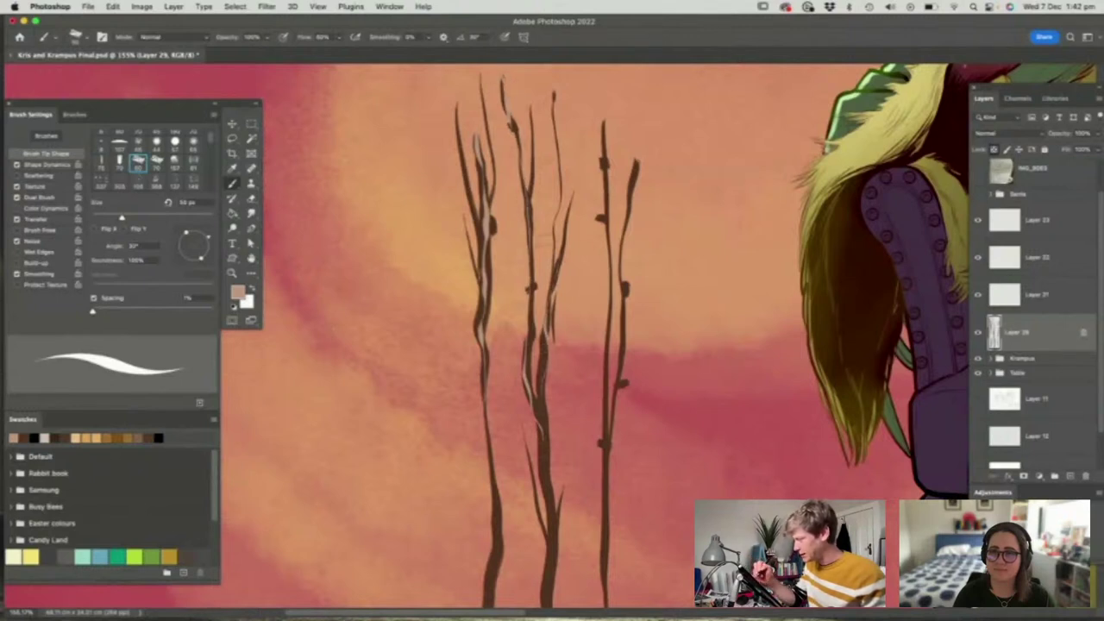
drag(604, 126, 607, 183)
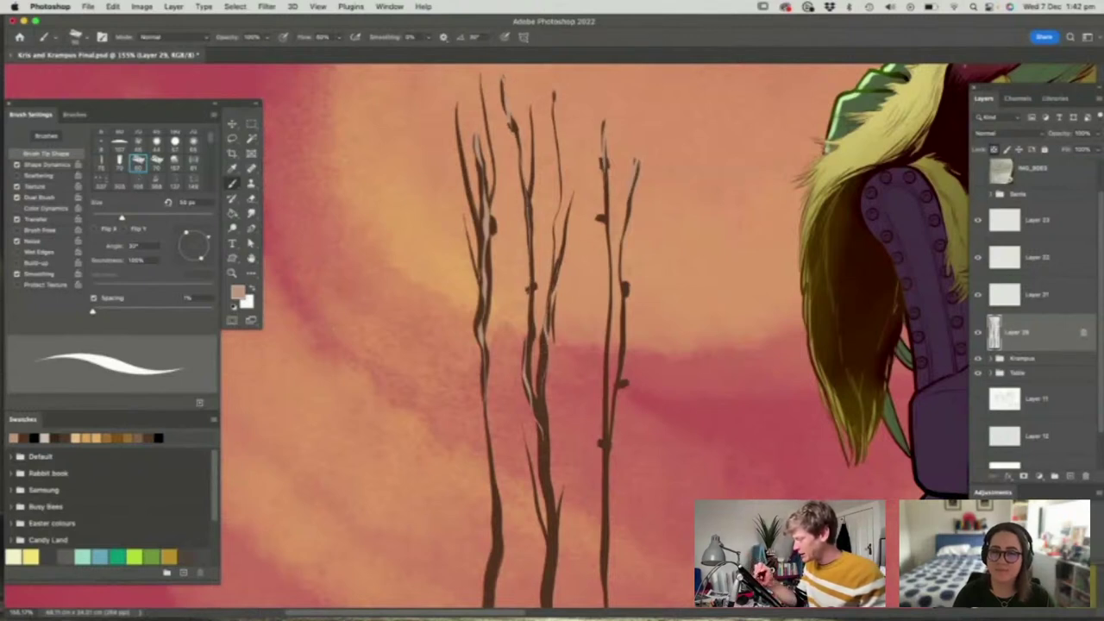
drag(543, 427, 551, 547)
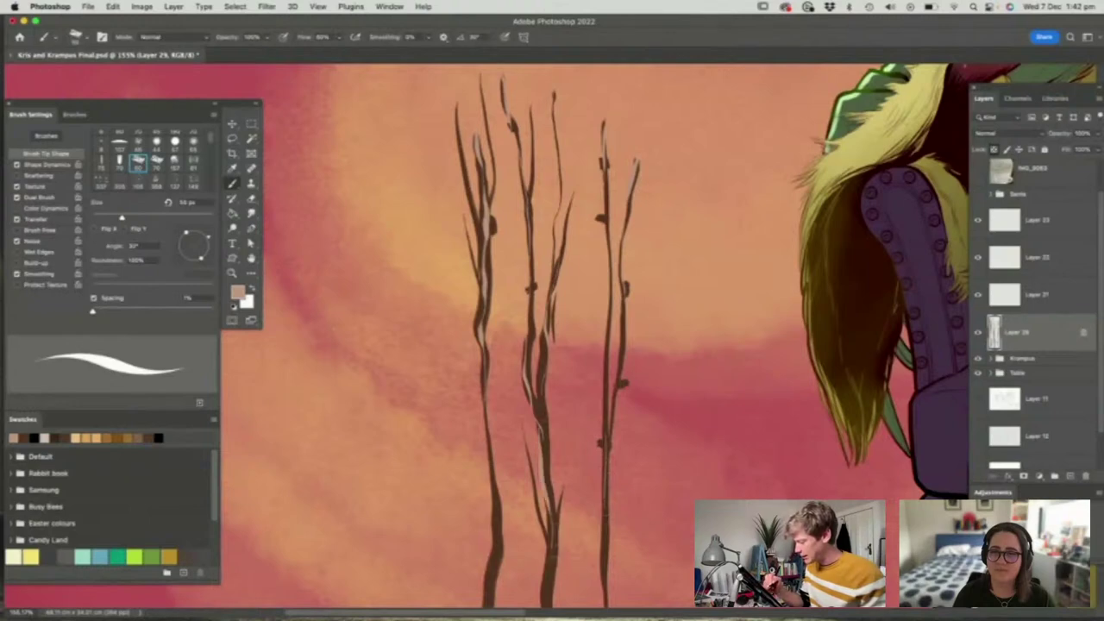
Unlock the layer's transparent pixels, then lasso the forked twig nearest Krampus and tilt it so its base meets the middle twig
key(z)
drag(616, 278, 598, 334)
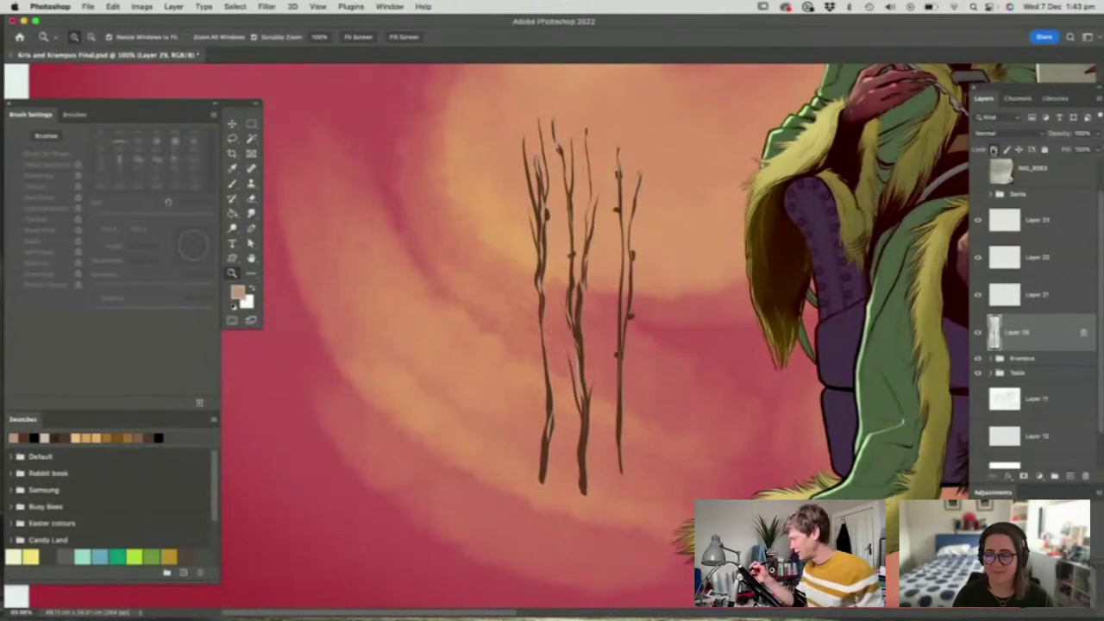
mouse_move(676, 339)
mouse_down()
mouse_move(627, 343)
mouse_move(673, 342)
mouse_up()
key(l)
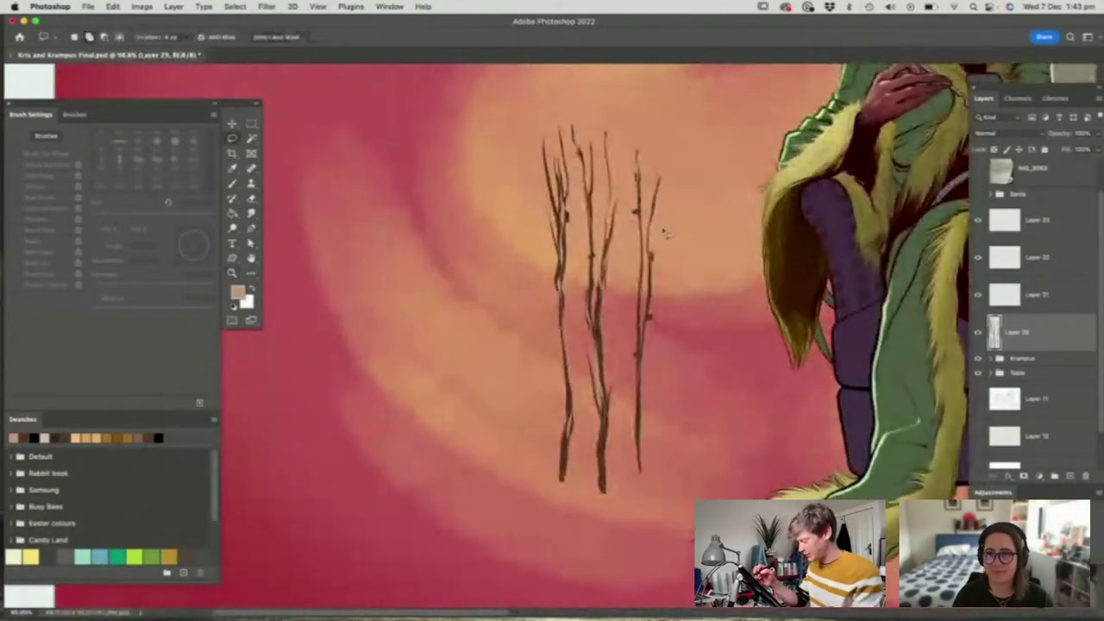
mouse_move(683, 200)
mouse_down()
mouse_move(629, 459)
mouse_move(619, 289)
mouse_move(628, 154)
mouse_move(707, 116)
mouse_move(655, 175)
mouse_up()
key(v)
key(Return)
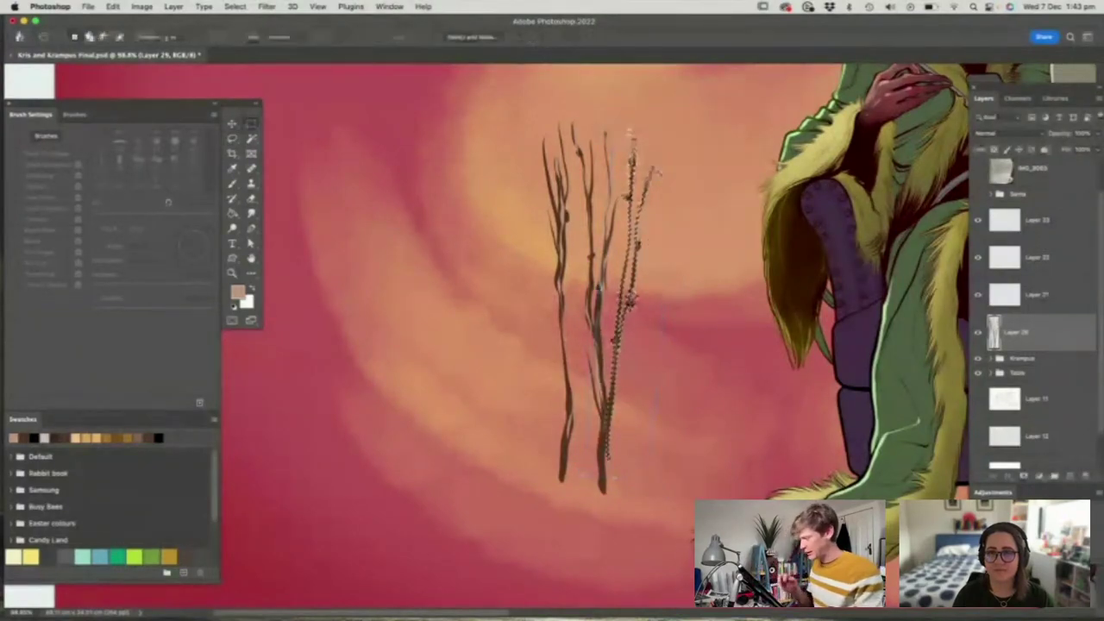
Lasso the twig farthest from Krampus, tilt and lower it so its base joins the other two, and deselect
key(l)
mouse_move(567, 119)
mouse_down()
mouse_move(580, 470)
mouse_move(524, 394)
mouse_move(542, 115)
mouse_move(577, 106)
mouse_up()
key(v)
drag(550, 171, 566, 231)
key(Return)
key(super+d)
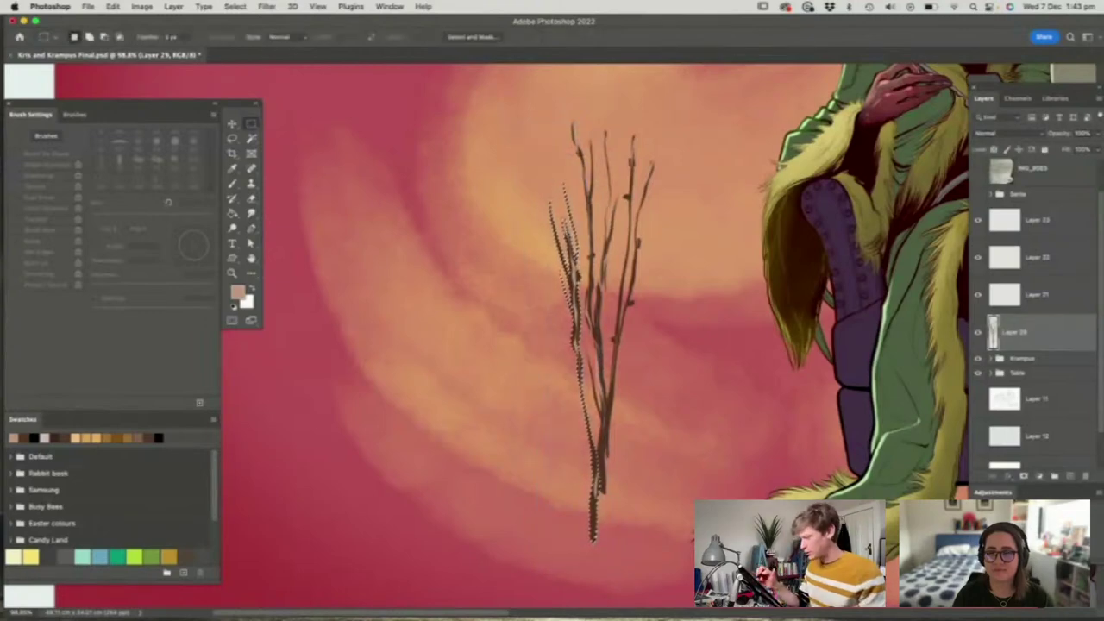
Duplicate the twig bundle, flip the copy upside down, and tilt it over the original to thicken the bundle
key(z)
drag(652, 275, 647, 312)
key(v)
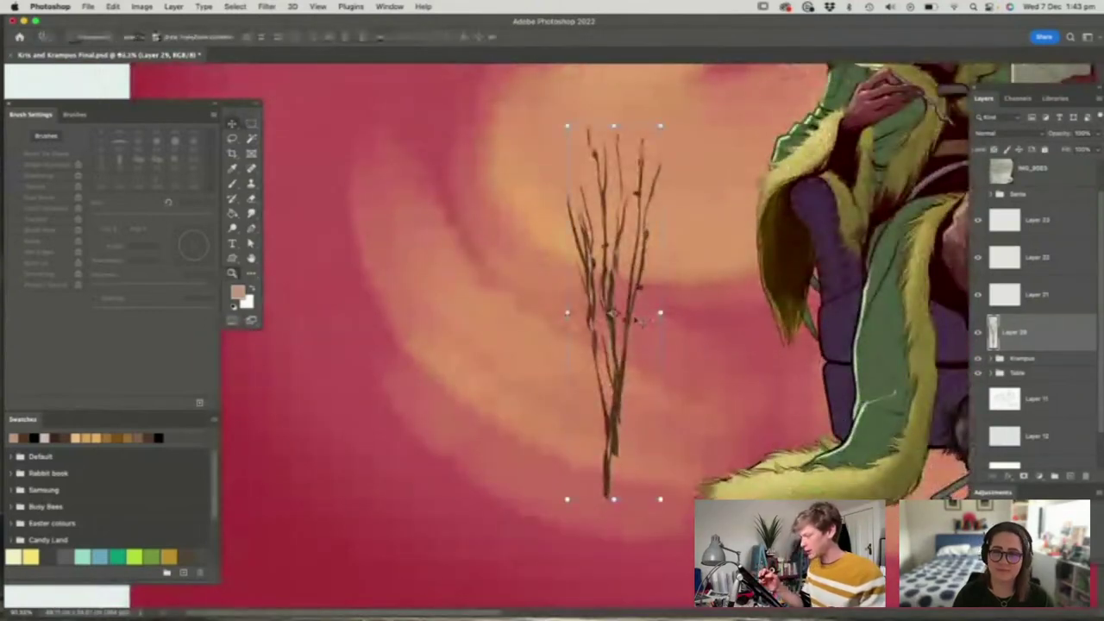
drag(623, 358, 648, 439)
key(super+shift+v)
drag(690, 183, 691, 226)
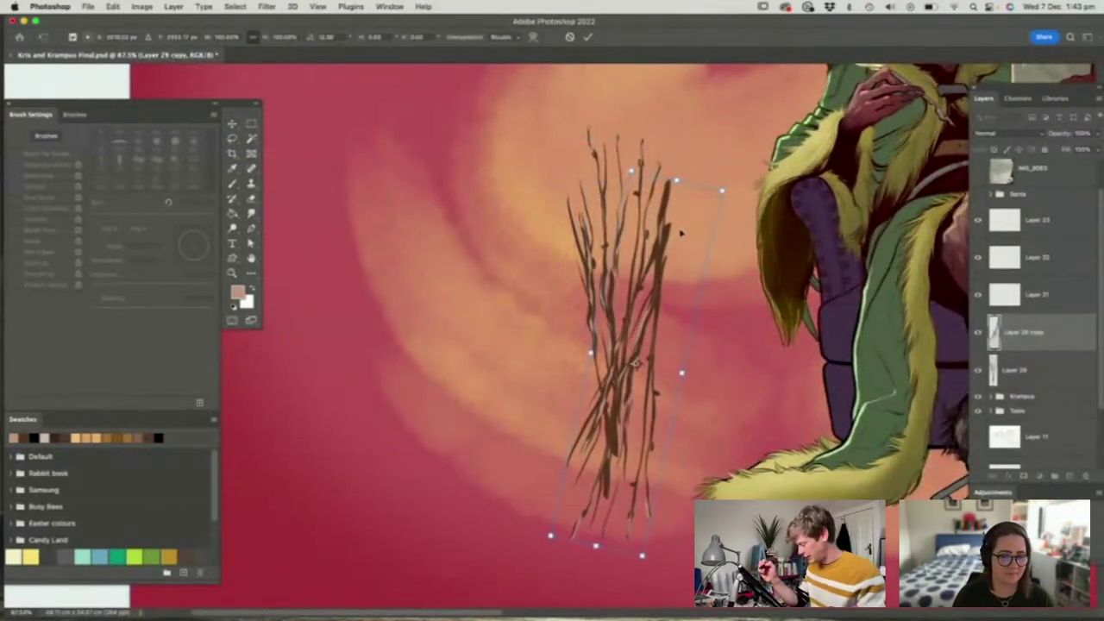
key(Return)
Duplicate the flipped twigs, turn the new copy upright, and tilt it so its tips fan outward away from Krampus
alt+drag(653, 389, 646, 370)
key(super+shift+v)
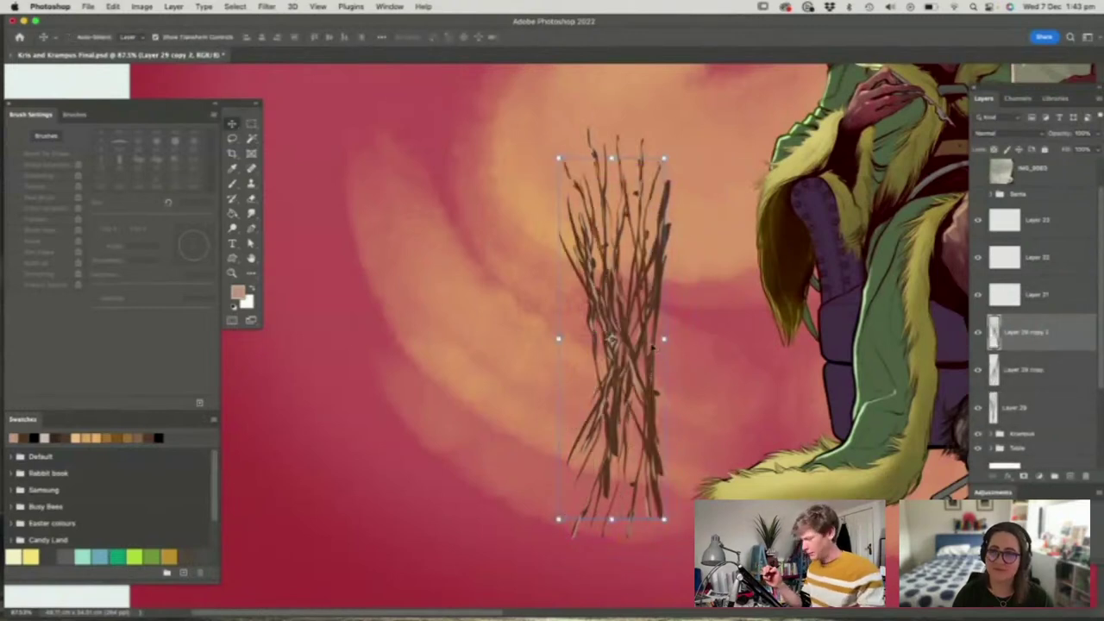
mouse_move(666, 162)
mouse_down()
mouse_move(680, 148)
mouse_move(614, 176)
mouse_up()
drag(674, 144, 686, 148)
drag(599, 220, 593, 200)
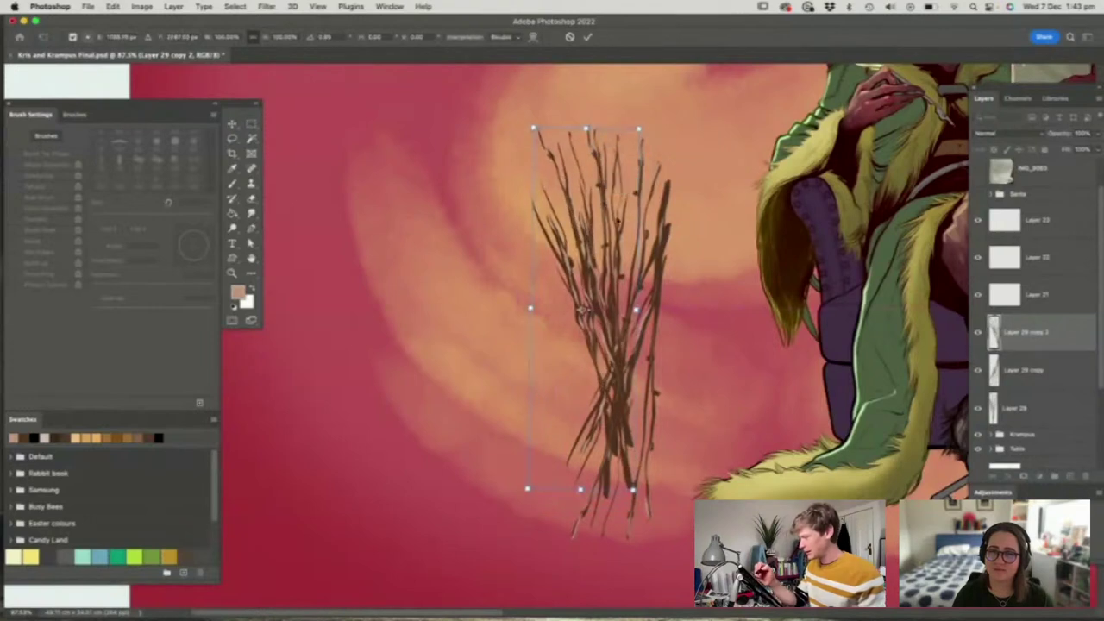
key(super+shift+h)
mouse_move(637, 125)
mouse_down()
mouse_move(596, 112)
mouse_move(642, 220)
mouse_up()
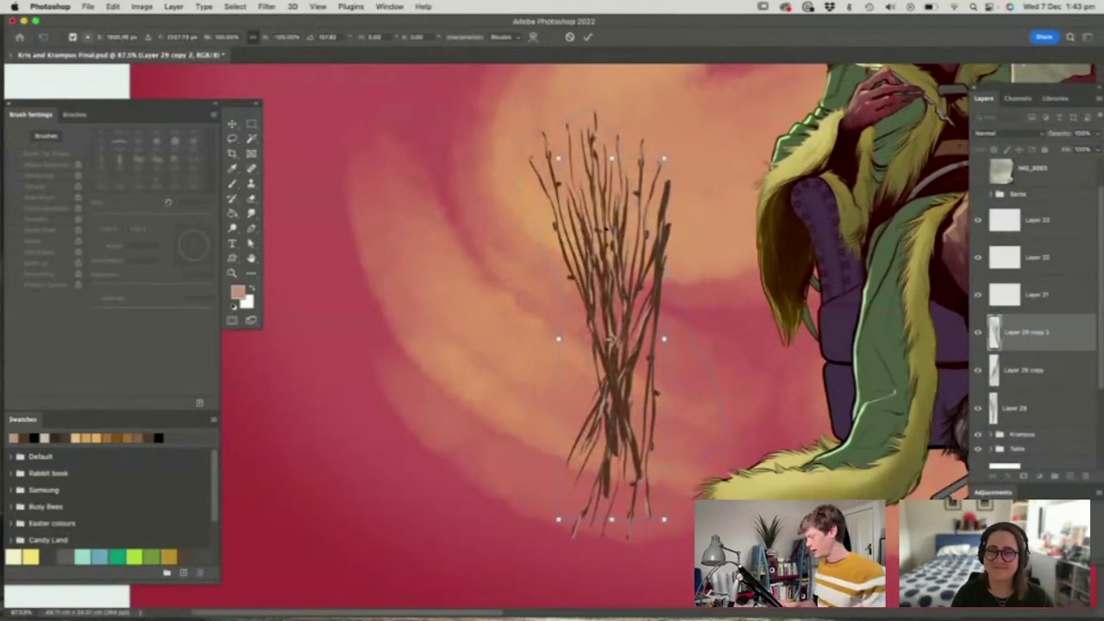
key(Return)
Merge the first twig copy with the original twig layer
click(1024, 370)
shift+click(1016, 411)
key(super+e)
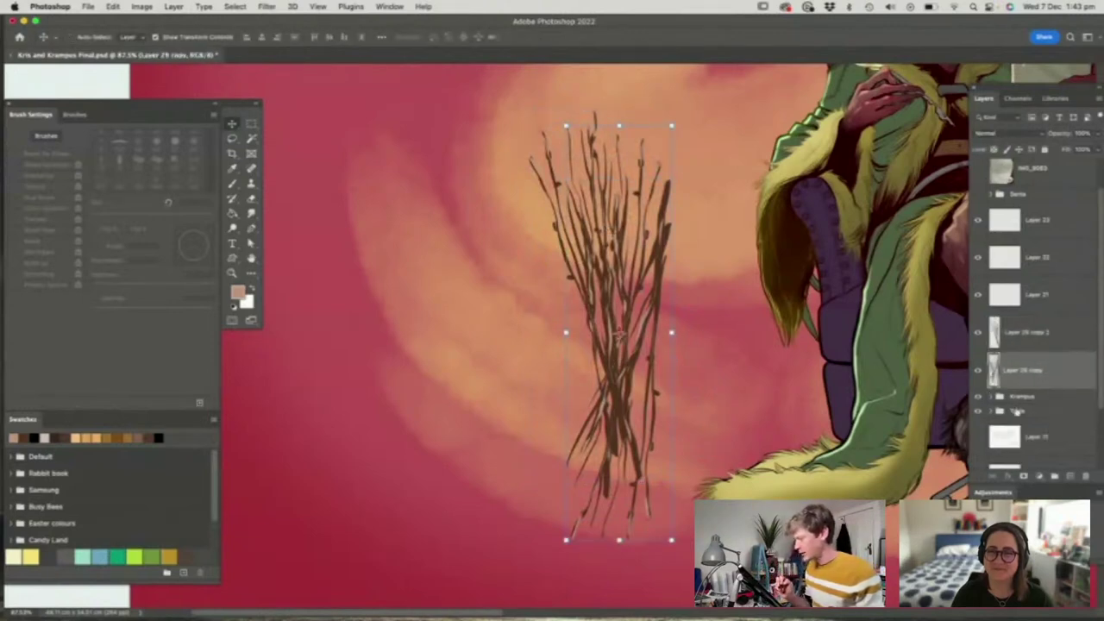
key(z)
drag(623, 246, 642, 260)
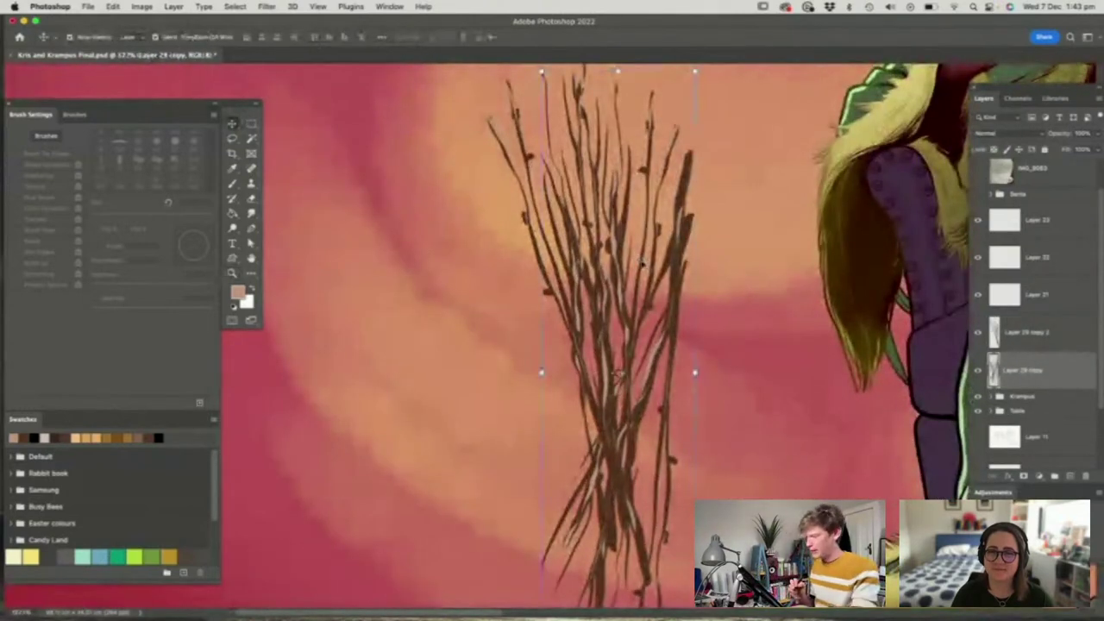
Darken the back twig layer by lowering its lightness with a Hue/Saturation adjustment
key(super+u)
drag(600, 152, 886, 138)
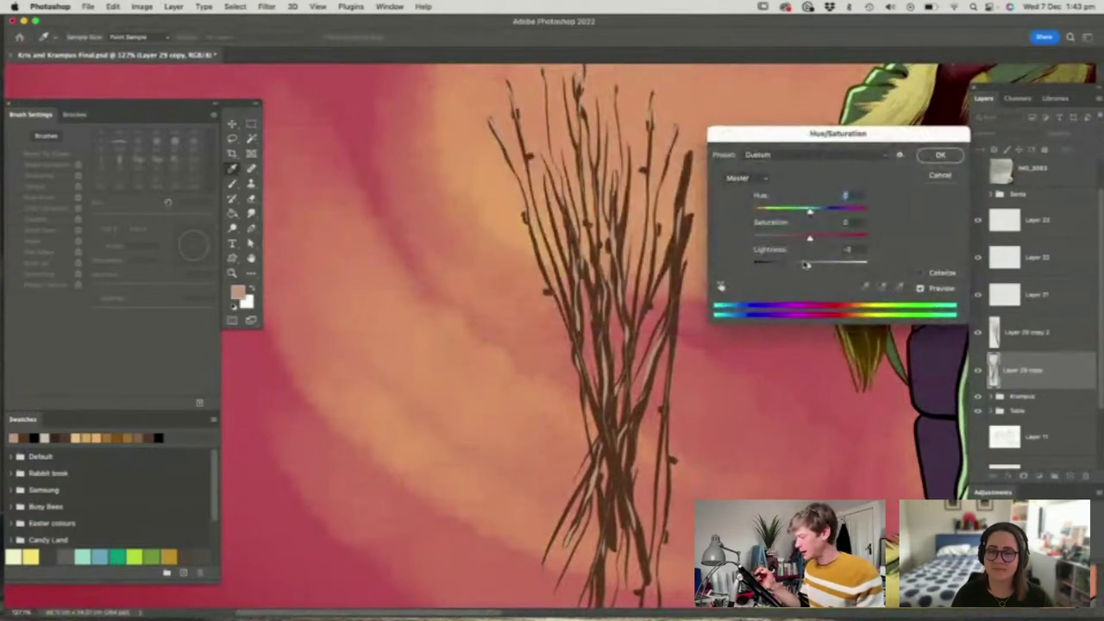
drag(806, 264, 778, 266)
click(930, 156)
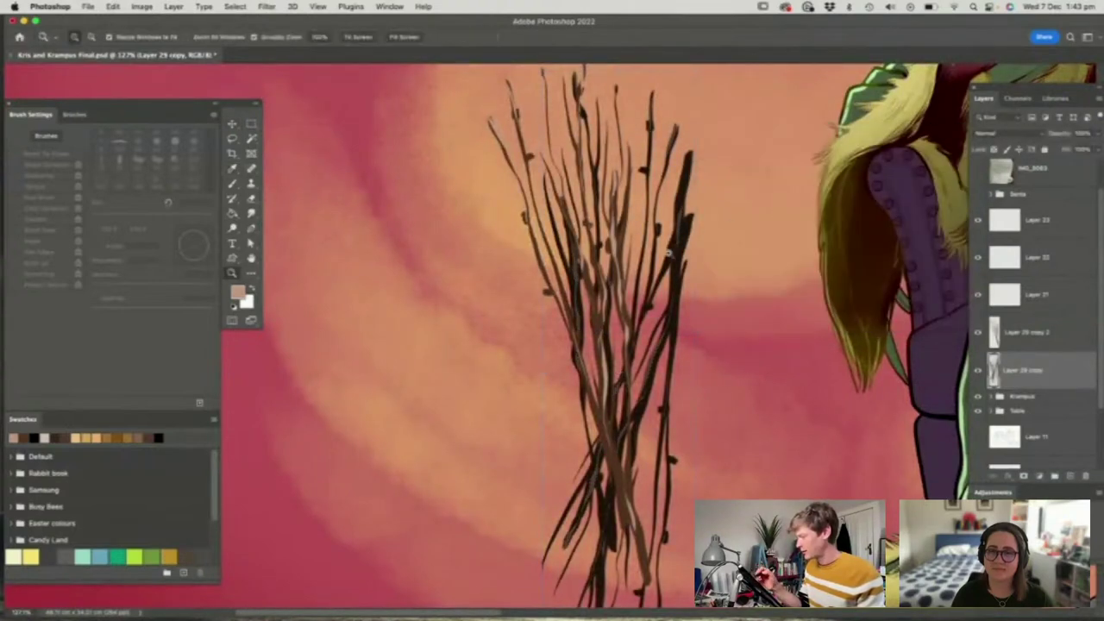
drag(666, 267, 642, 260)
Duplicate the lighter twig layer, mirror and tilt the copy, and move it down over the middle of the bundle
click(1021, 332)
key(v)
drag(680, 119, 716, 138)
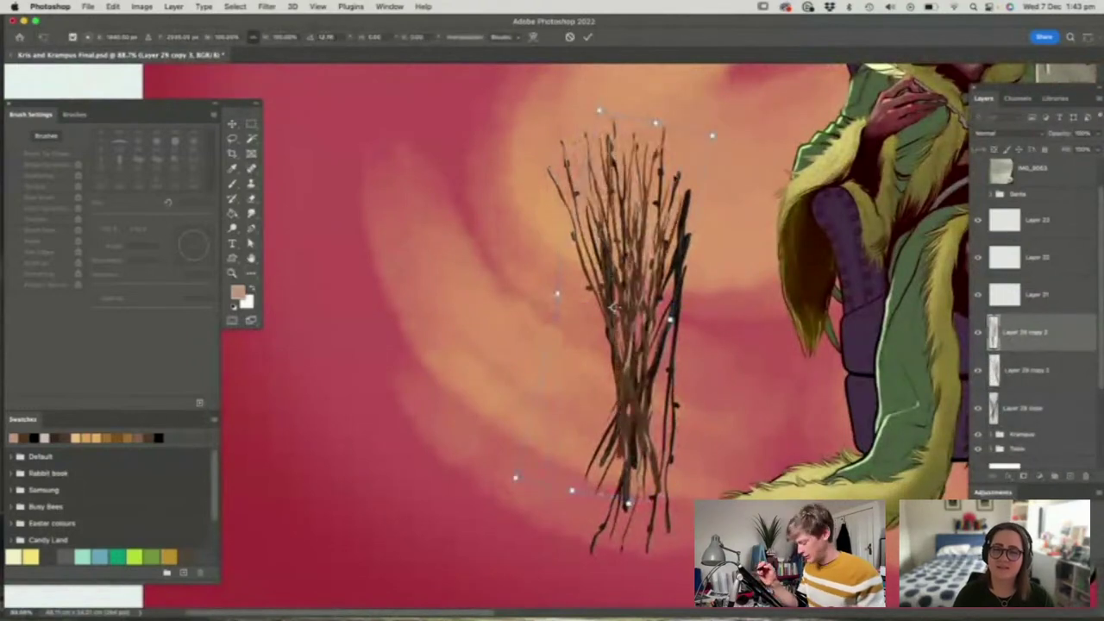
key(super+shift+h)
drag(639, 241, 696, 244)
drag(701, 115, 734, 130)
drag(684, 230, 699, 223)
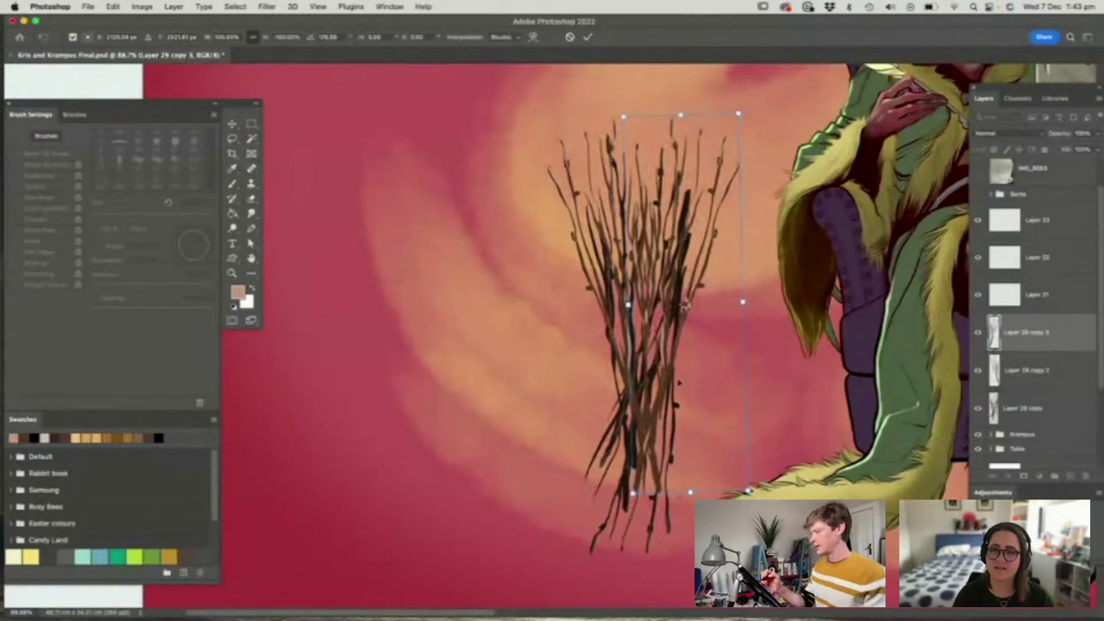
drag(686, 305, 657, 369)
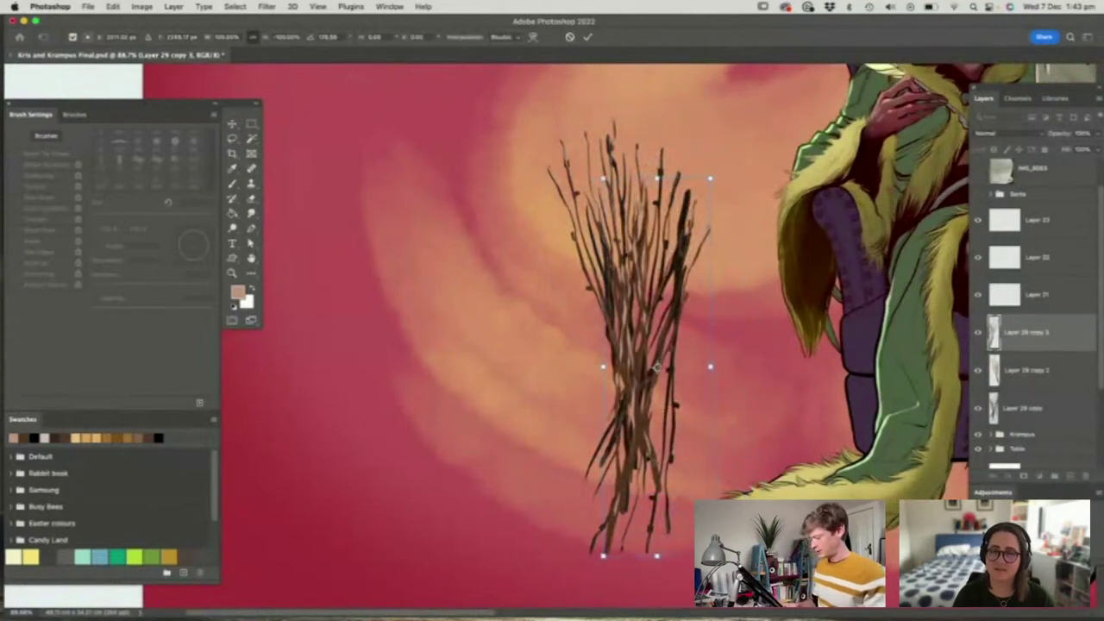
key(Return)
Lighten the mirrored twig copy by raising its lightness with a Hue/Saturation adjustment
key(super+u)
drag(812, 265, 846, 240)
key(Return)
key(z)
drag(673, 287, 725, 296)
Merge all the twig layers into a single layer
drag(609, 376, 585, 394)
drag(707, 371, 749, 370)
shift+click(1010, 407)
key(super+e)
drag(604, 394, 586, 393)
Rotate the merged bundle to lie almost horizontally and place it across Krampus's lower robe with its tips pointing away from him
key(v)
drag(650, 471, 758, 172)
drag(682, 232, 782, 336)
drag(890, 381, 890, 391)
drag(820, 369, 839, 367)
key(Return)
key(z)
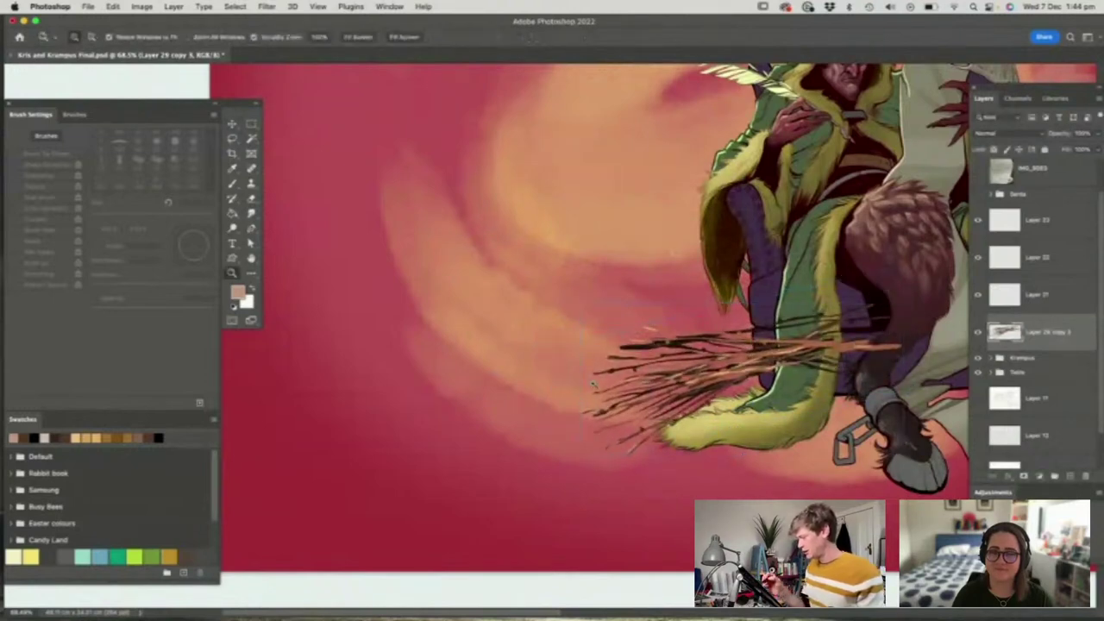
Nudge the bundle, duplicate it onto a layer beneath, and scale the copy down slightly to thicken the twigs
mouse_move(639, 381)
mouse_down()
mouse_move(541, 438)
mouse_move(630, 401)
mouse_up()
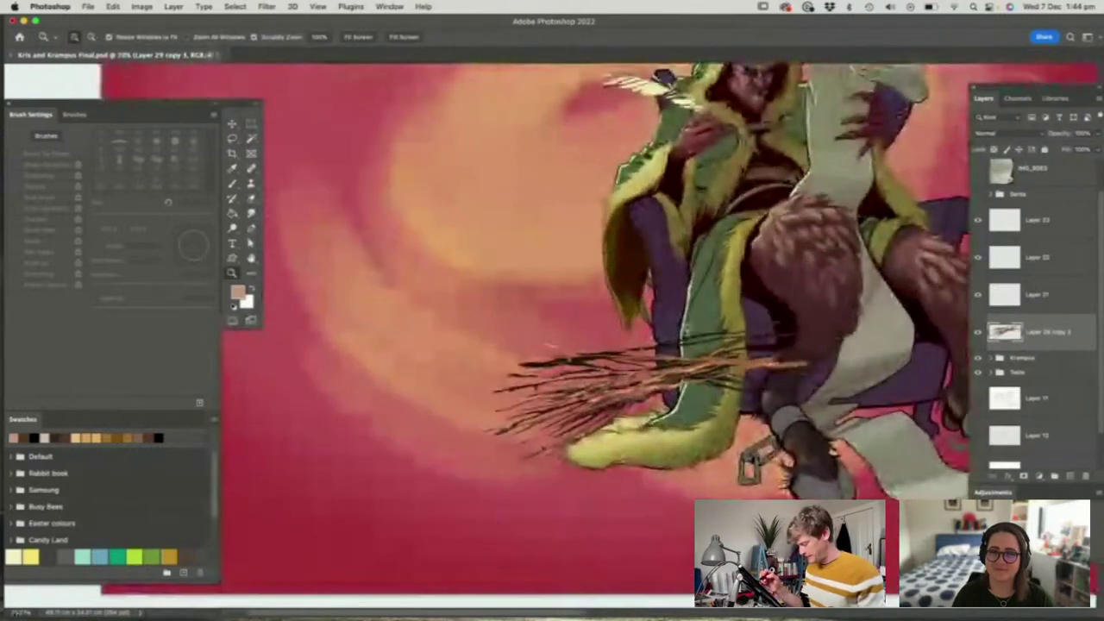
key(v)
drag(717, 358, 710, 361)
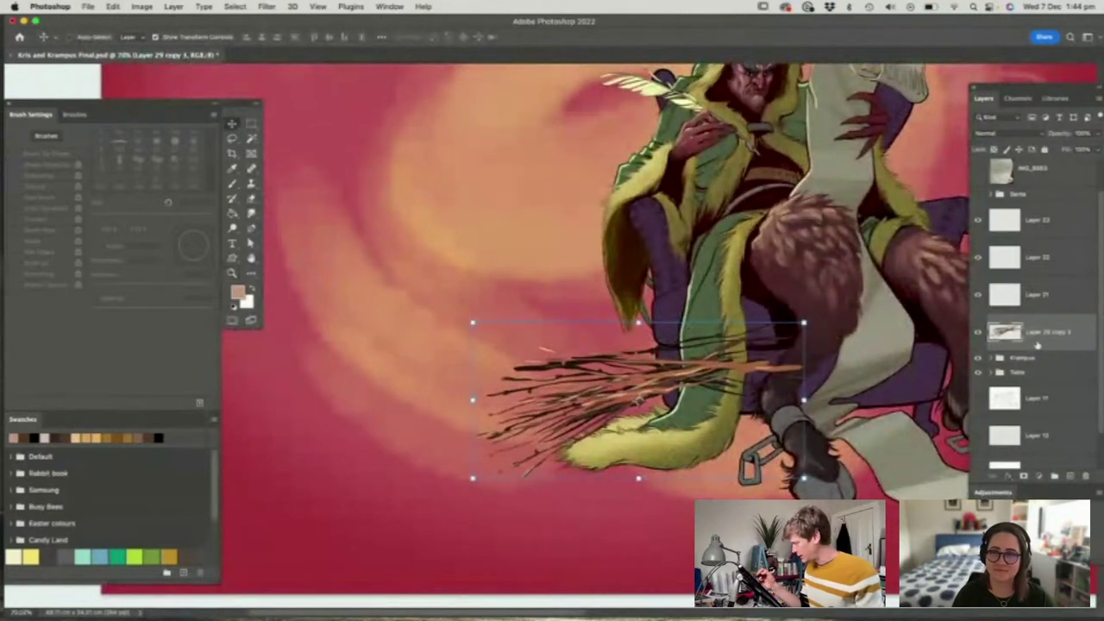
drag(1036, 342, 1035, 352)
drag(804, 322, 778, 335)
drag(730, 374, 737, 370)
key(Return)
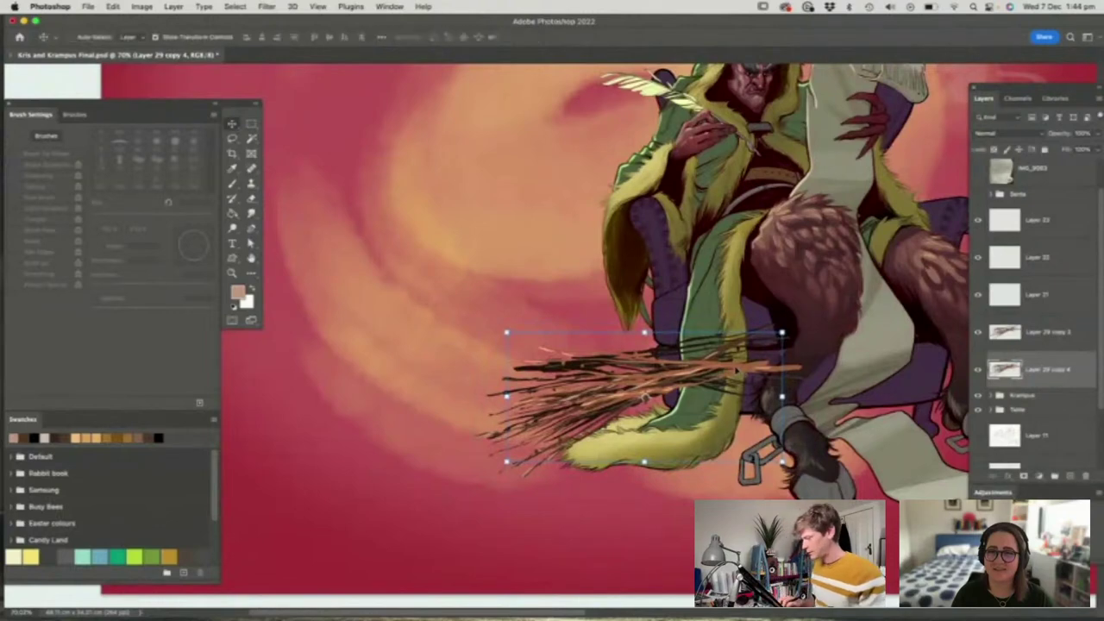
Merge the two bundle layers and lower the merged layer's opacity so the twigs become a faint guide
key(z)
drag(648, 382, 684, 381)
click(1034, 345)
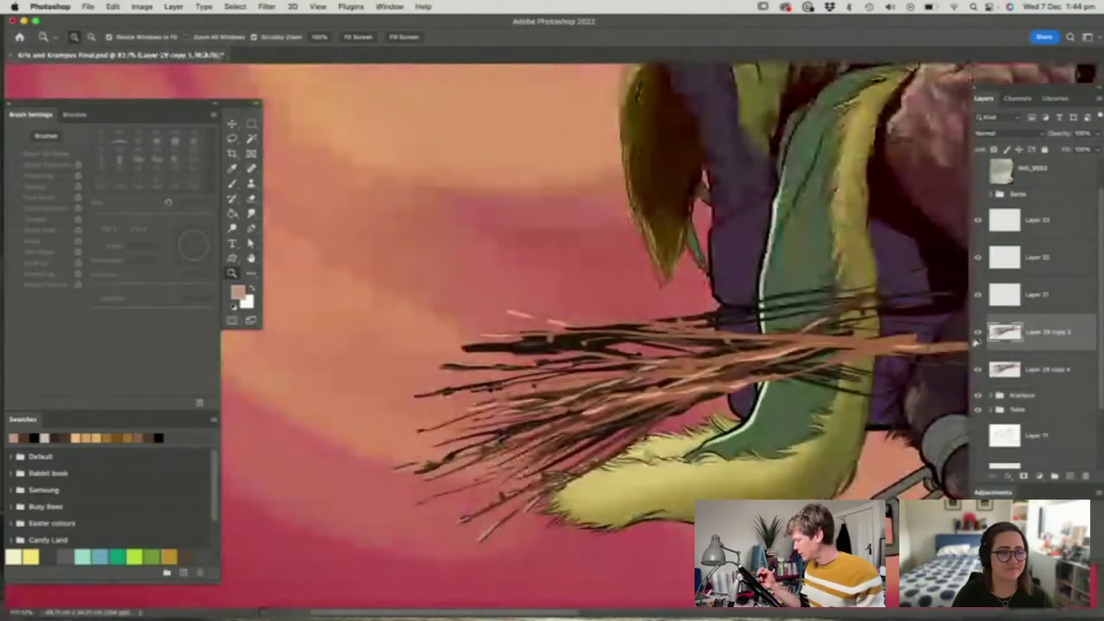
key(super+e)
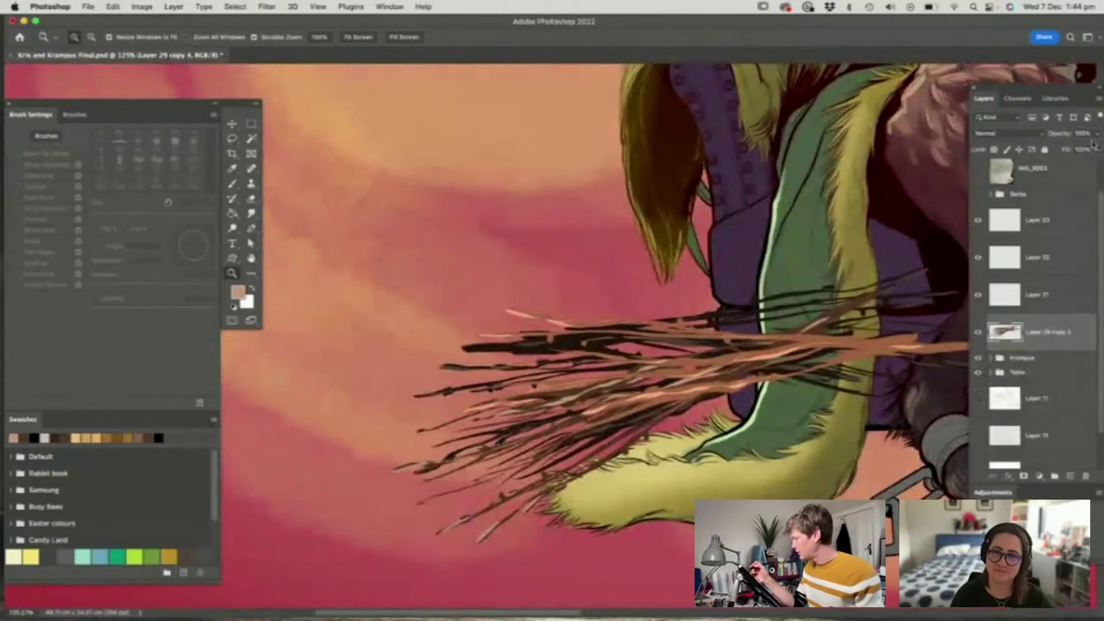
click(1097, 134)
click(1055, 149)
drag(1056, 149, 1061, 149)
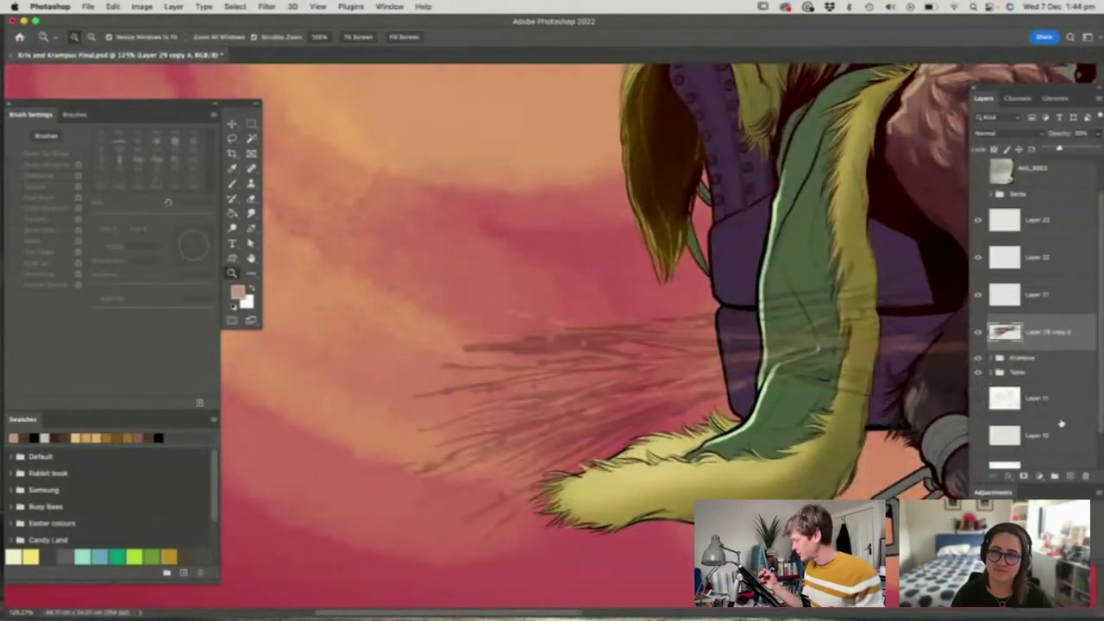
On a new layer above the twigs, draw the curled rim of a sack opening with a 6 px black hard brush
click(1070, 475)
drag(689, 353, 761, 353)
key(b)
right_click(595, 278)
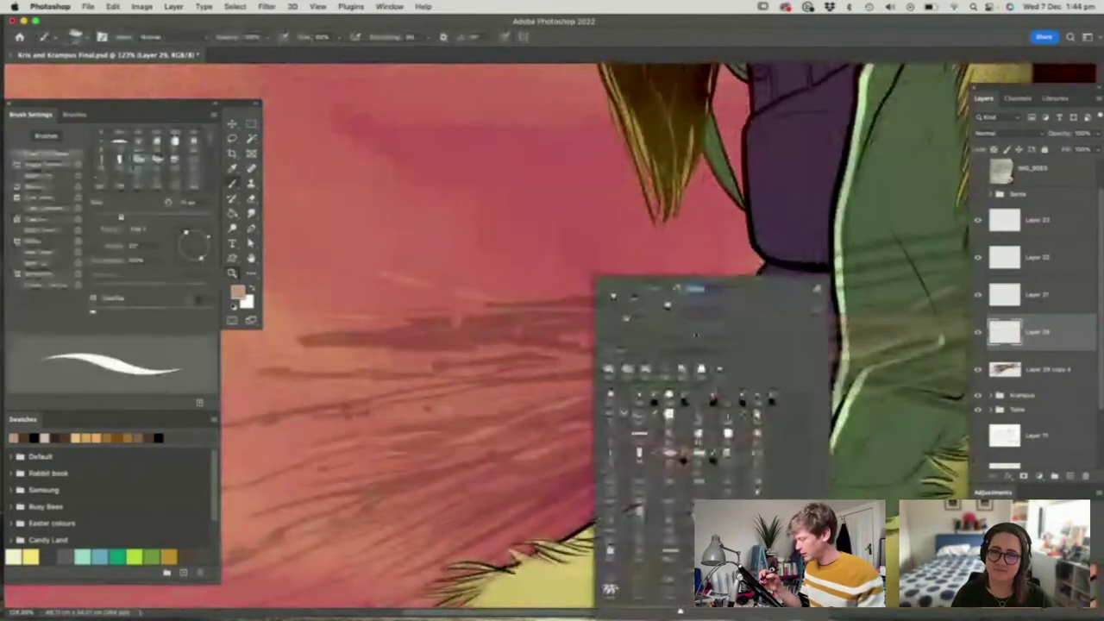
double_click(700, 400)
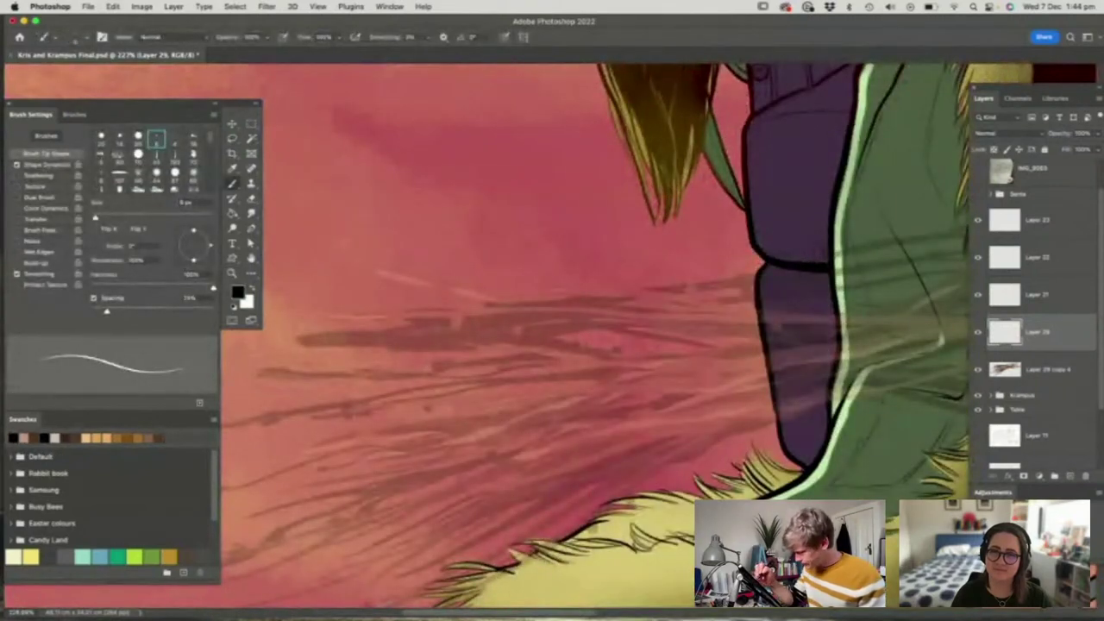
mouse_move(540, 287)
mouse_down()
mouse_move(696, 398)
mouse_move(647, 470)
mouse_up()
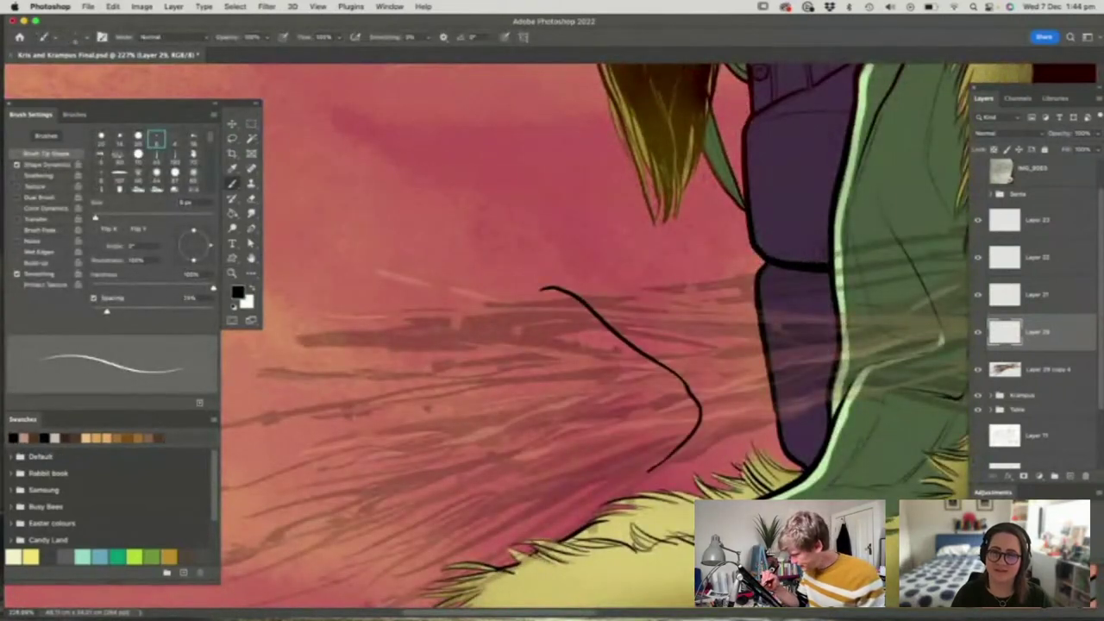
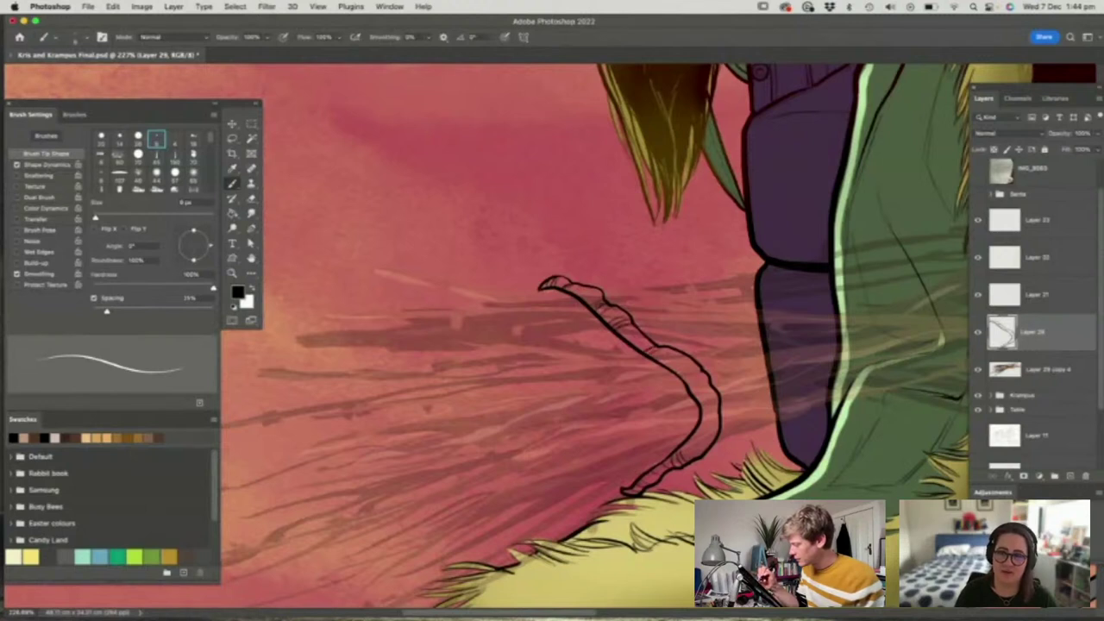
Outline the sack's rounded body extending from the rim over Krampus's leg and robe, and add fine fold lines
mouse_move(565, 287)
mouse_down()
mouse_move(691, 257)
mouse_move(839, 260)
mouse_move(891, 308)
mouse_move(881, 426)
mouse_move(718, 475)
mouse_move(661, 476)
mouse_up()
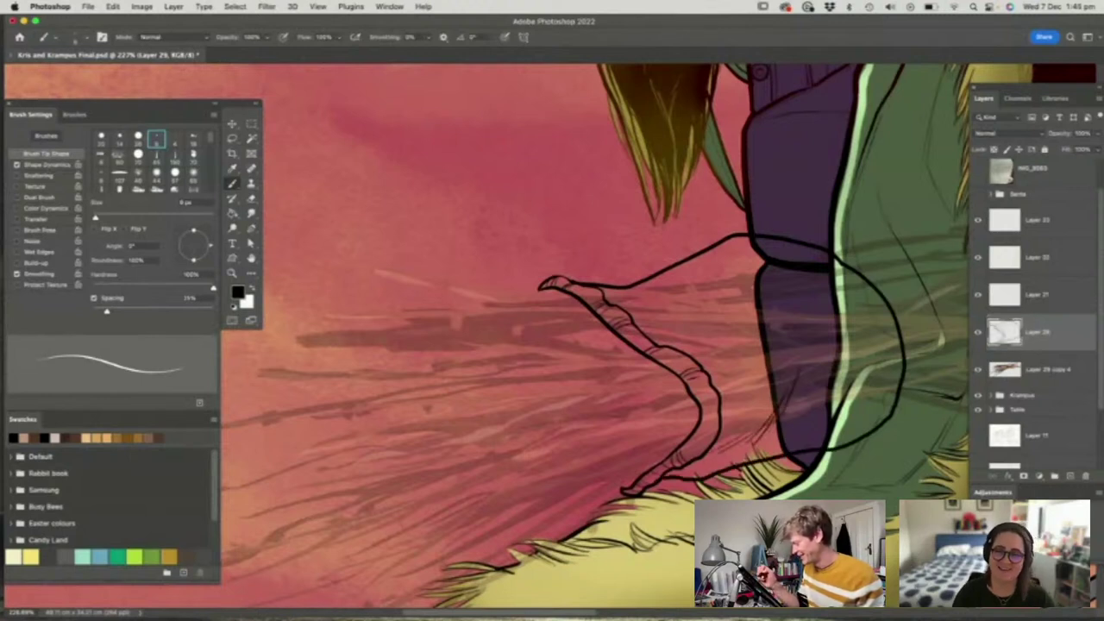
mouse_move(657, 330)
mouse_down()
mouse_move(717, 324)
mouse_move(746, 300)
mouse_up()
drag(727, 328, 747, 306)
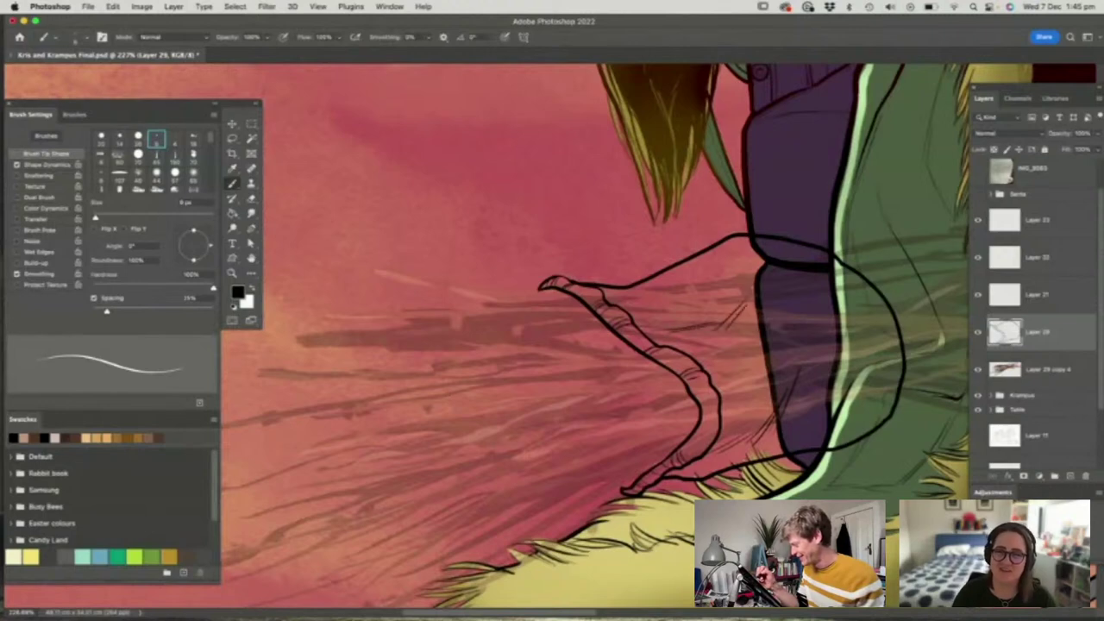
drag(712, 254, 772, 241)
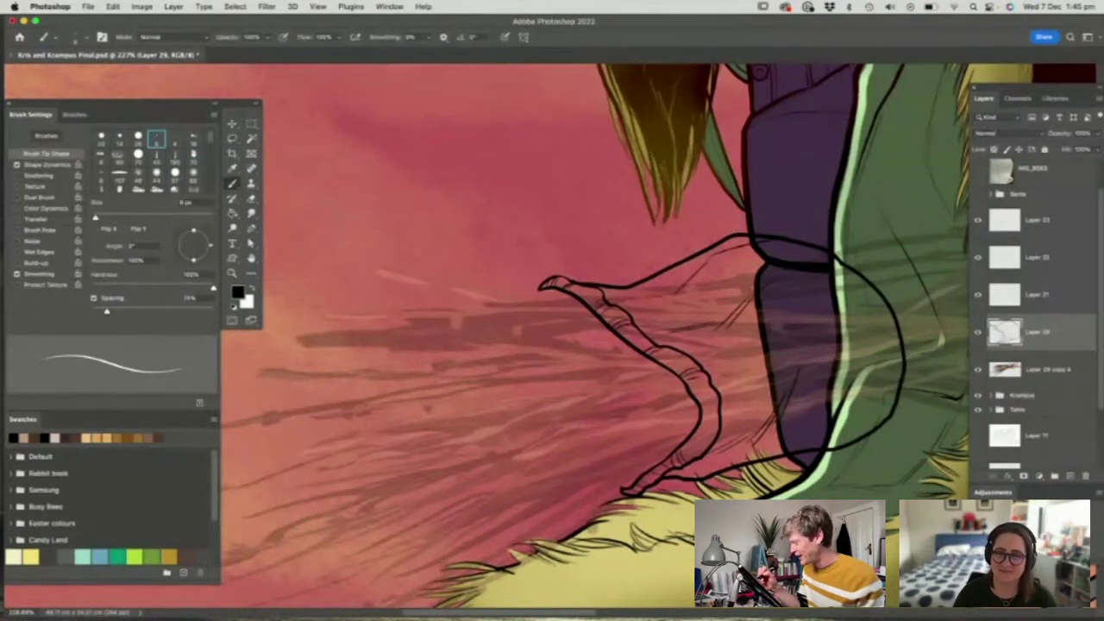
drag(754, 254, 725, 274)
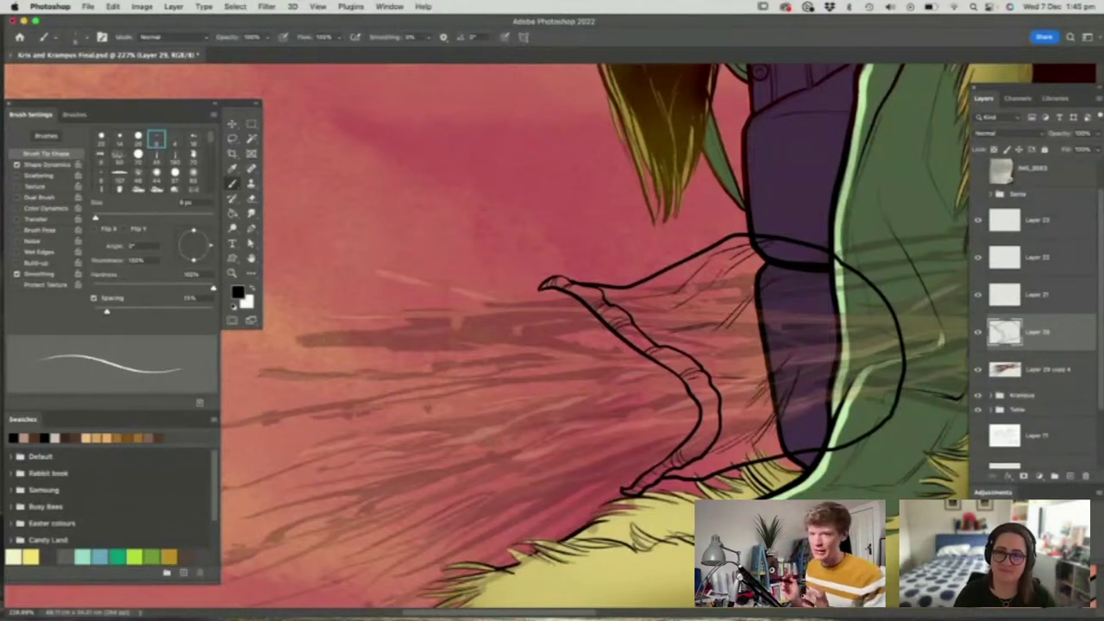
mouse_move(685, 471)
mouse_down()
mouse_move(754, 459)
mouse_move(808, 402)
mouse_up()
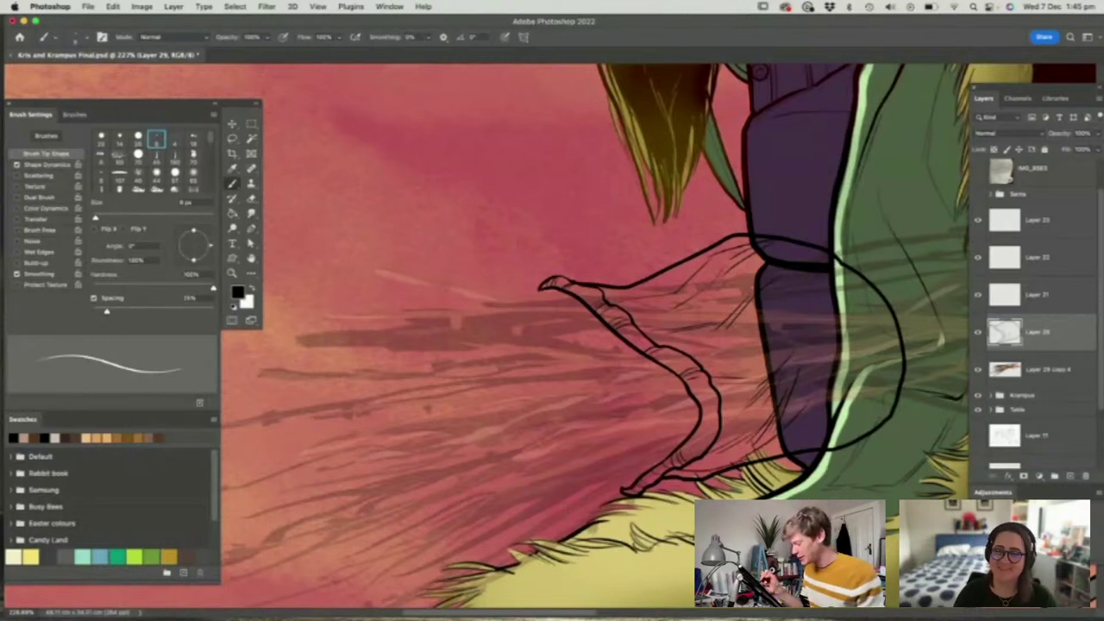
drag(754, 461, 804, 409)
drag(761, 456, 797, 428)
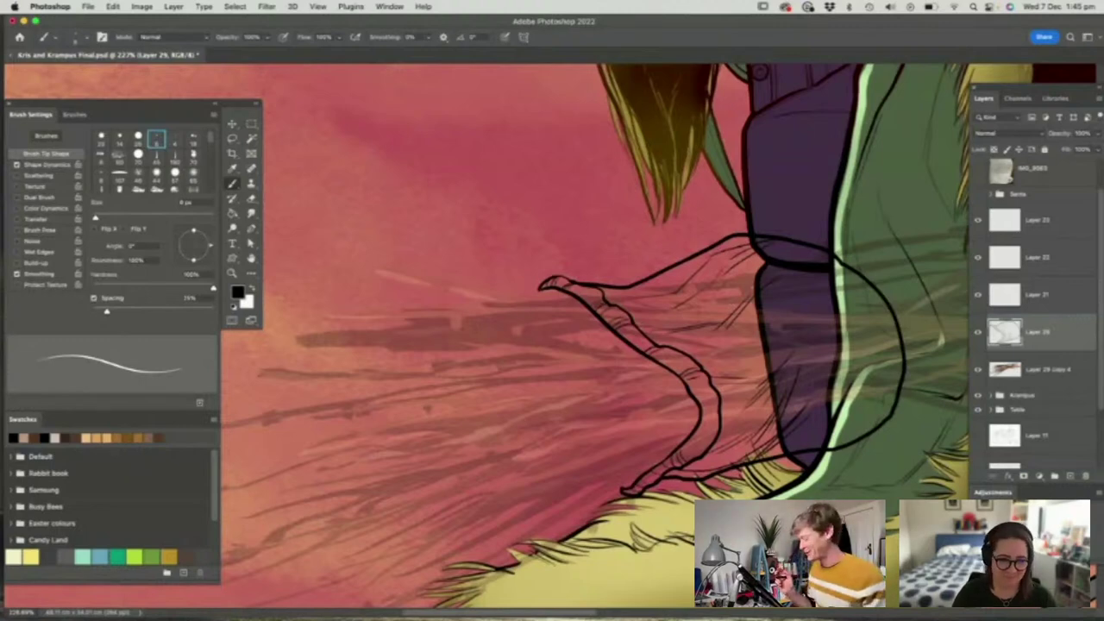
Select the sack shape with the Magic Wand and create a new layer with a matching mask beneath the line art
key(z)
drag(716, 360, 690, 382)
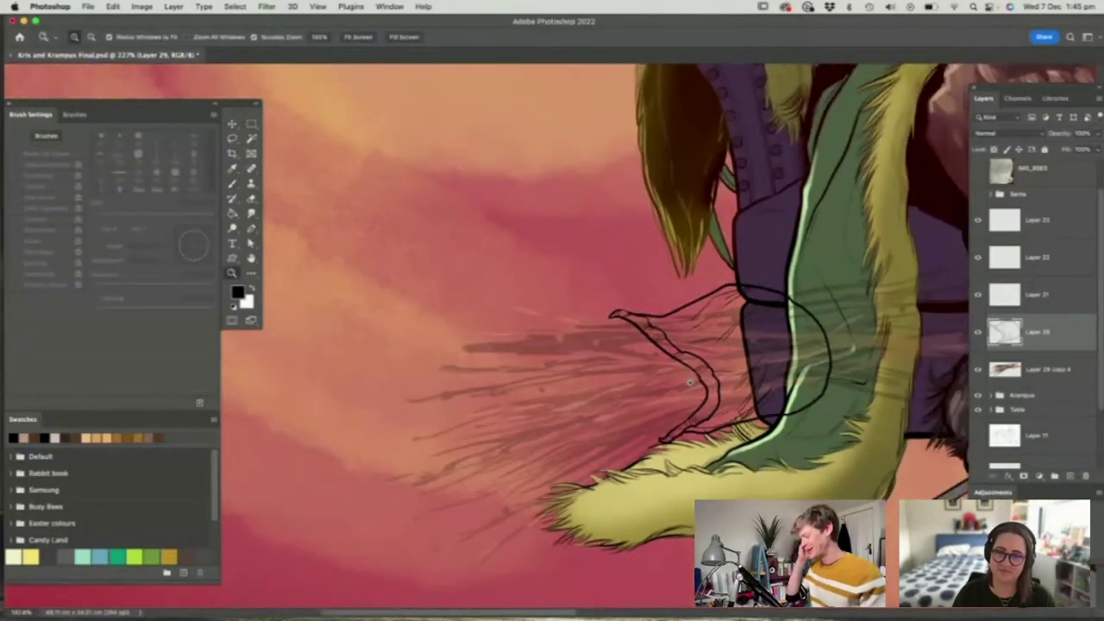
drag(732, 349, 713, 379)
drag(780, 323, 811, 336)
key(w)
key(w)
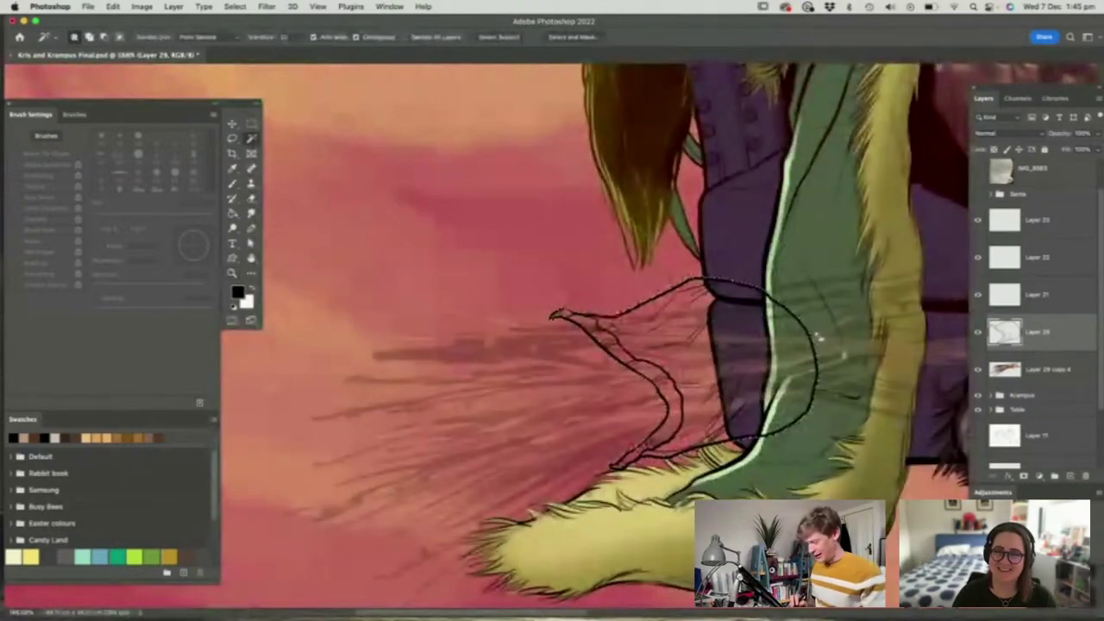
key(super+shift+n)
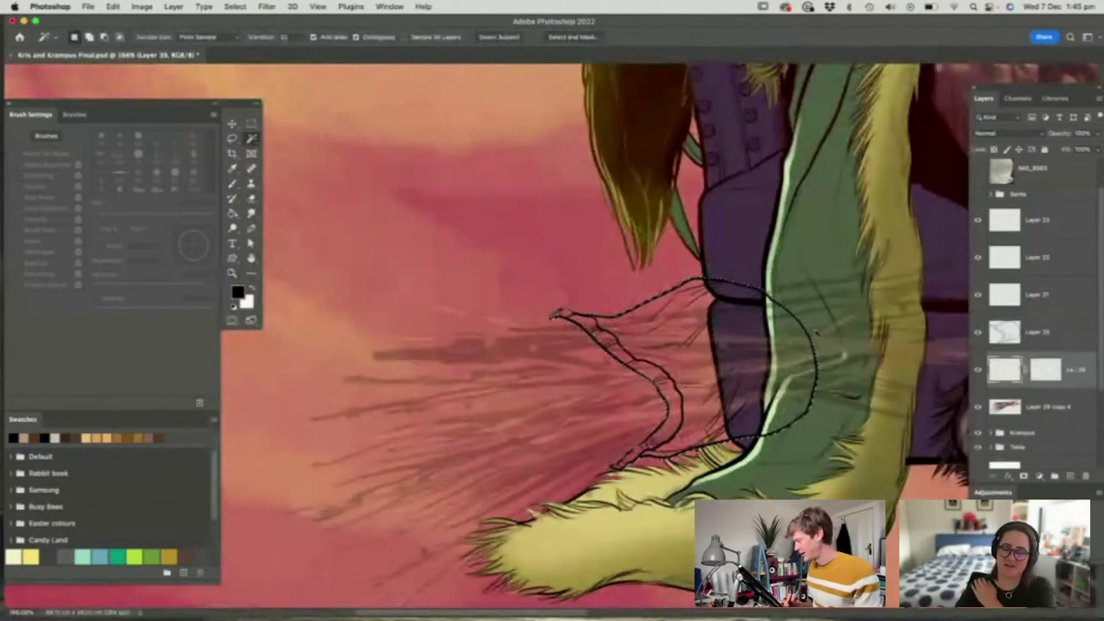
Choose a dark muted maroon, fill the sack shape with it, and deselect
click(238, 291)
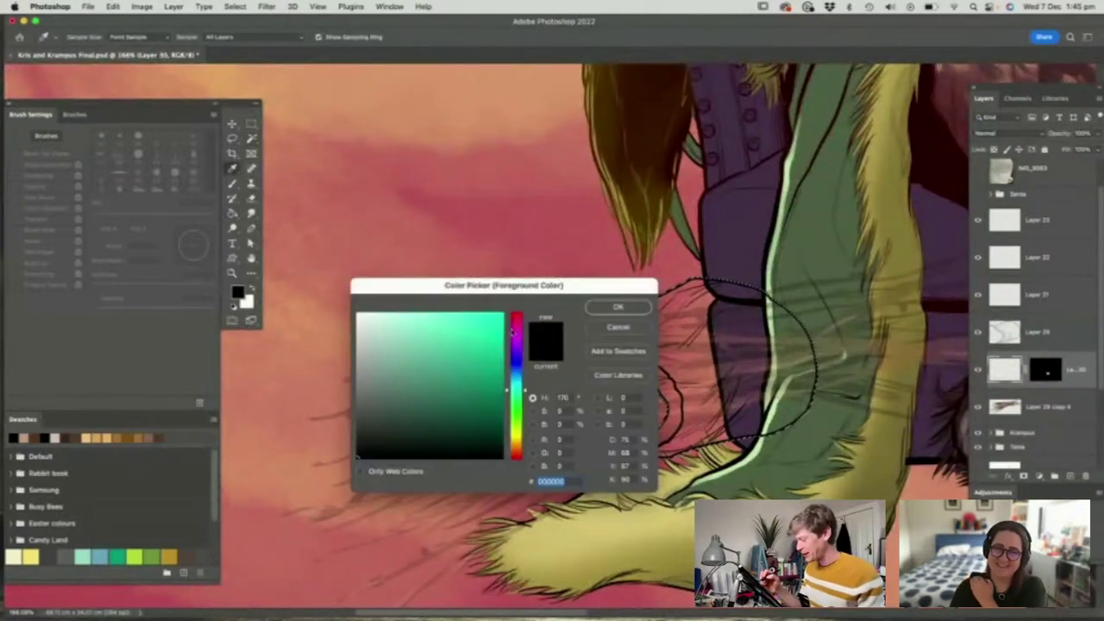
drag(516, 322, 517, 312)
click(433, 398)
click(618, 307)
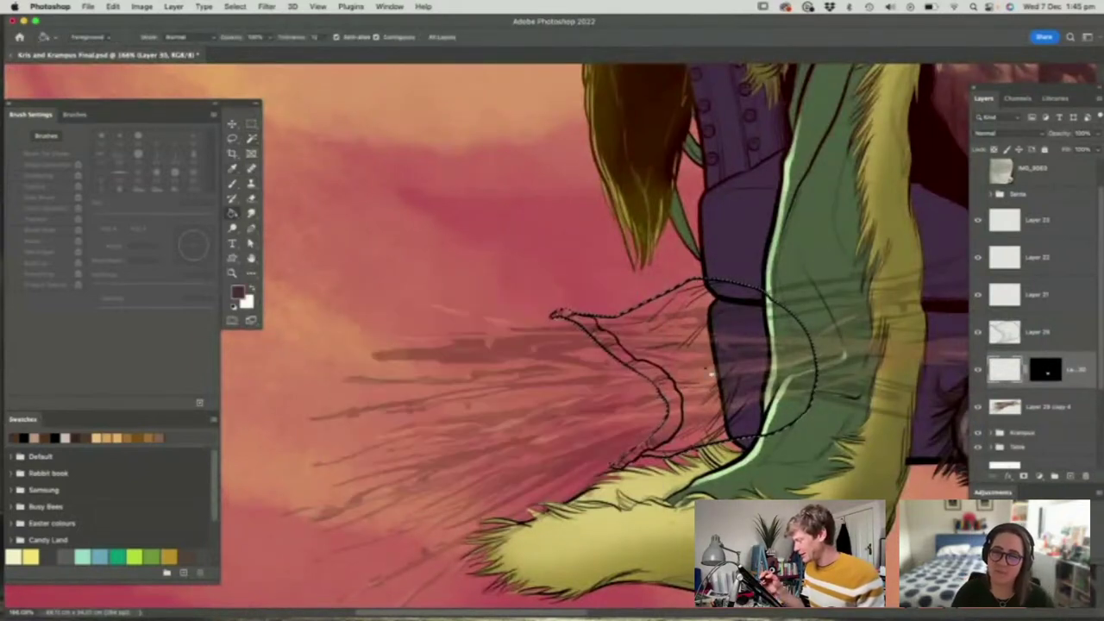
key(g)
click(694, 418)
key(m)
key(ctrl+d)
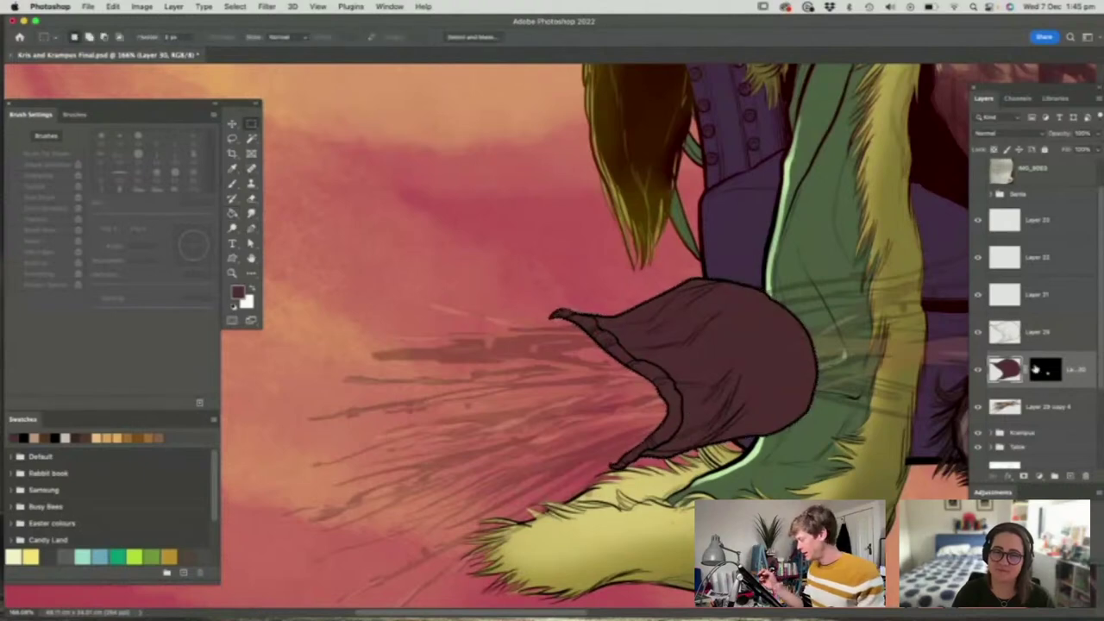
Restore the twig bundle layer's opacity to 100%
click(1036, 406)
click(1099, 134)
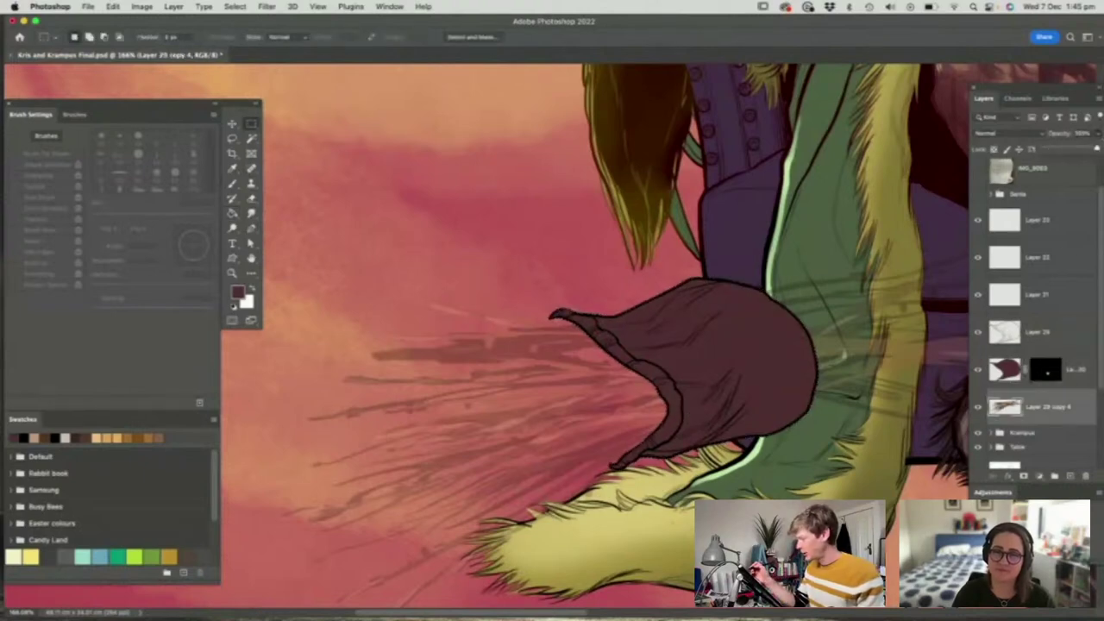
key(z)
drag(750, 333, 785, 364)
Add a new layer between the Krampus group and the twigs, and set up a 47 px hard round brush
click(1050, 436)
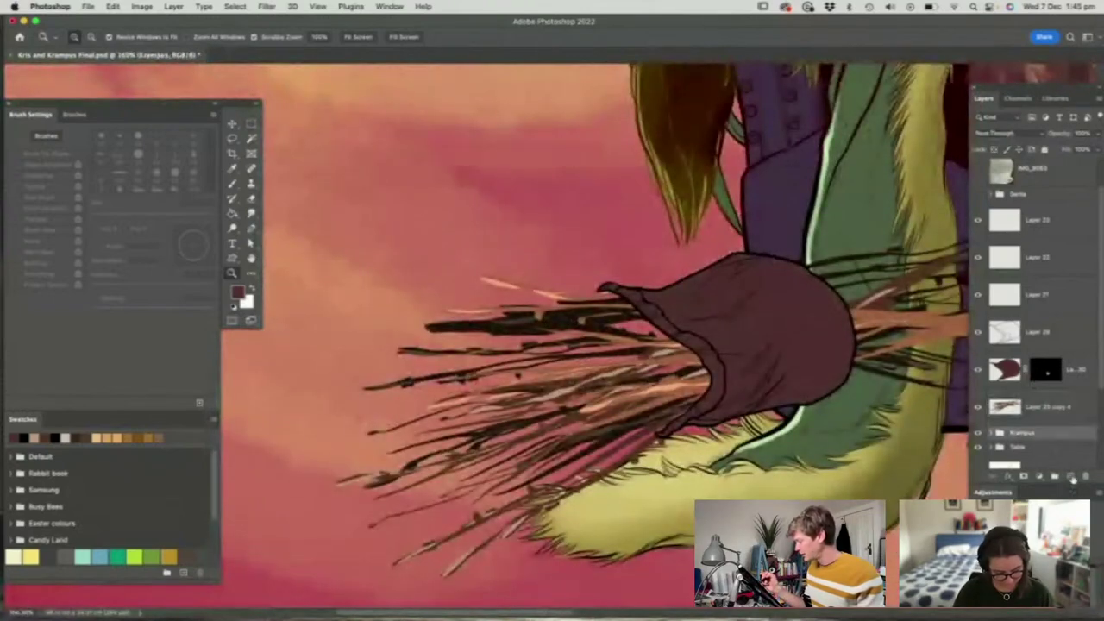
click(1071, 476)
key(b)
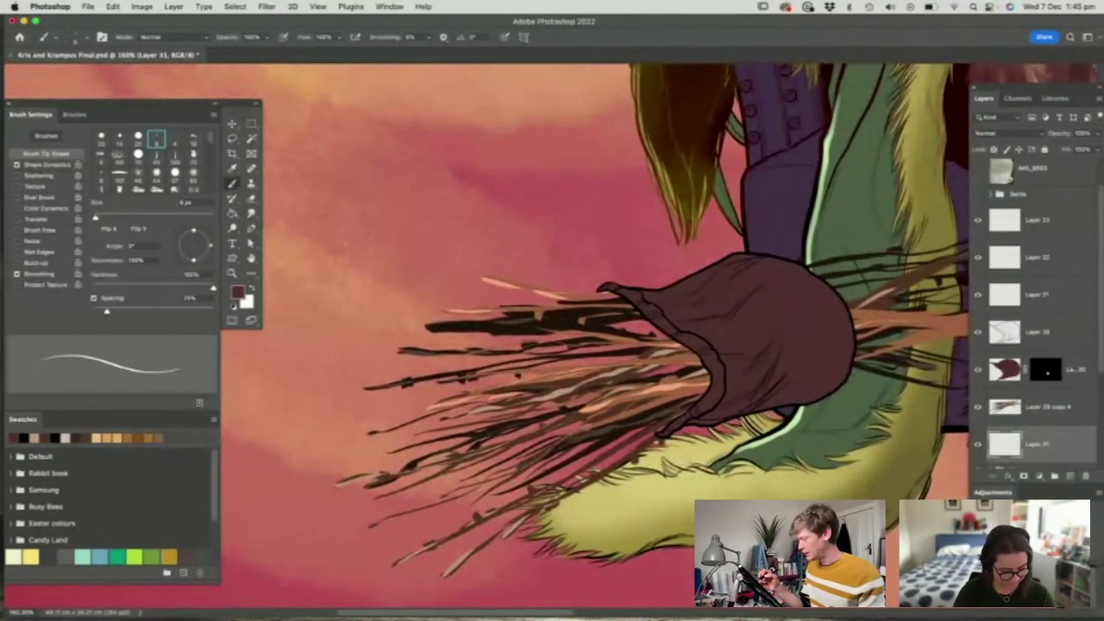
right_click(726, 326)
click(791, 305)
click(775, 271)
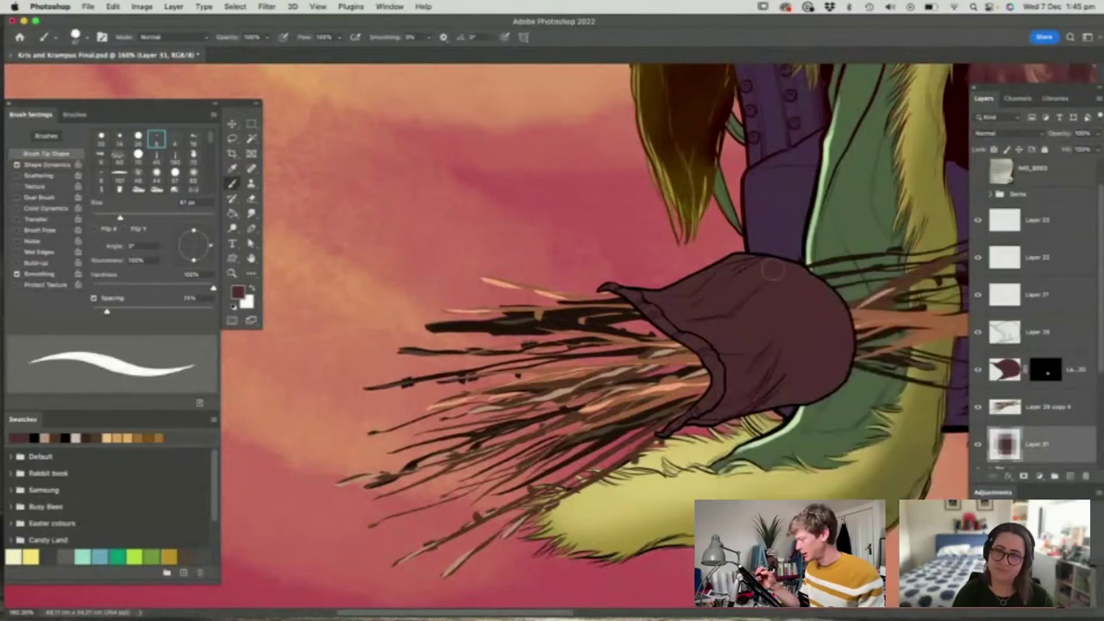
Choose a darker maroon and paint the inside of the sack opening behind the twigs
key(n)
click(445, 428)
click(618, 307)
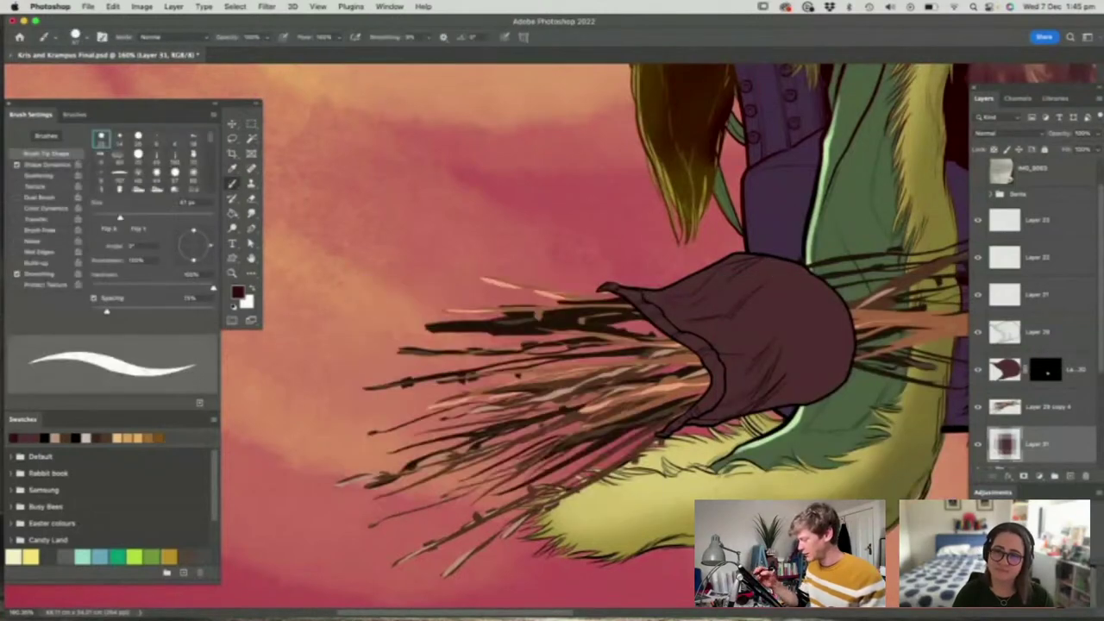
mouse_move(593, 345)
mouse_down()
mouse_move(638, 346)
mouse_move(677, 375)
mouse_up()
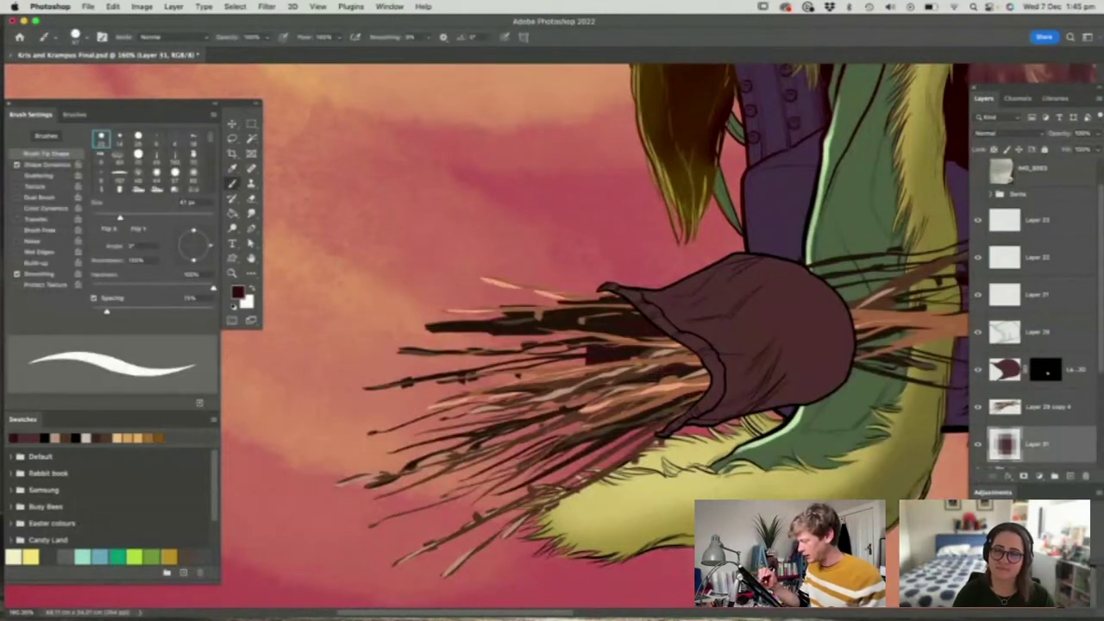
mouse_move(602, 412)
mouse_down()
mouse_move(583, 352)
mouse_move(602, 325)
mouse_up()
key(z)
drag(670, 377, 586, 377)
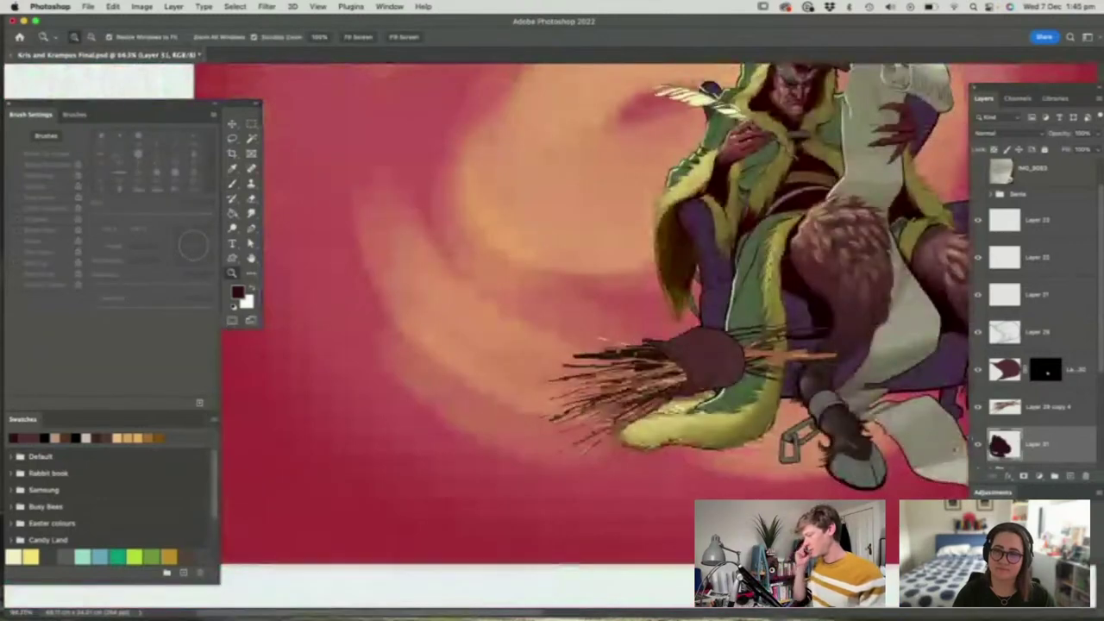
Group the sack, twig and line layers of the bundle and name the group "Birch rods"
drag(808, 336, 841, 336)
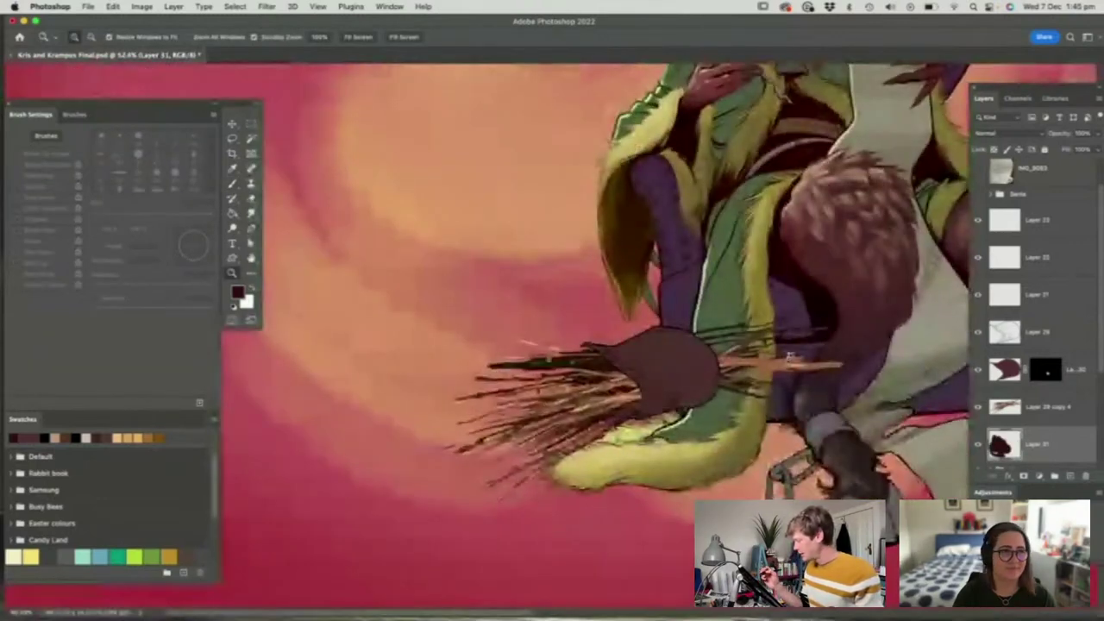
click(1036, 335)
shift+click(1040, 444)
click(1055, 476)
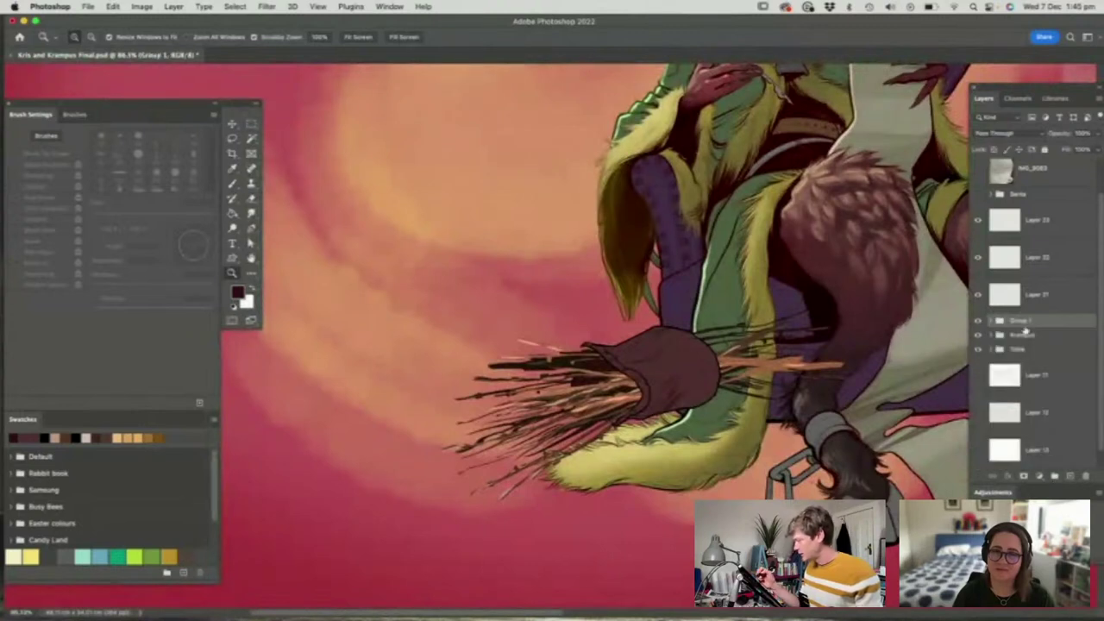
double_click(1022, 321)
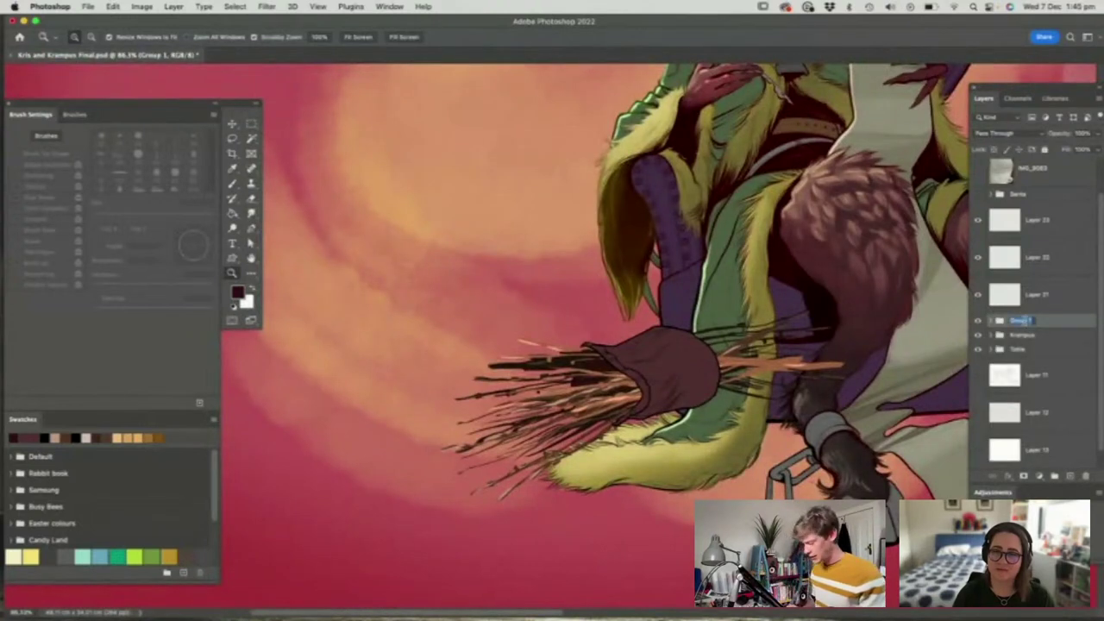
text(S)
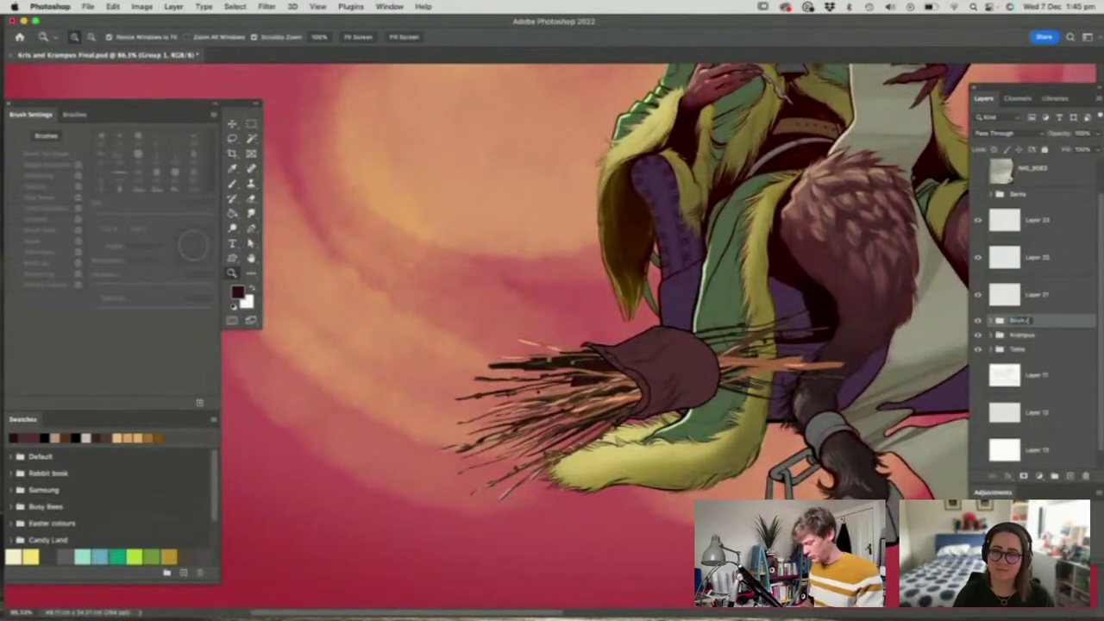
Move the Birch rods group beneath the Krampus and Table groups so the bundle sits behind Krampus
drag(1053, 326, 1042, 356)
drag(634, 405, 688, 408)
key(v)
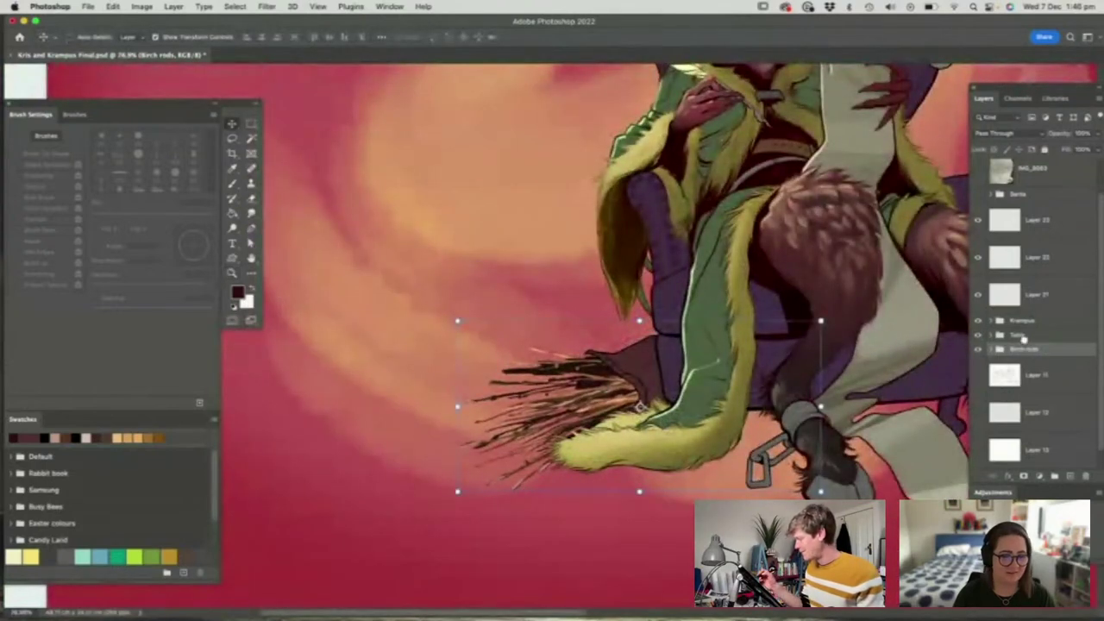
Select the sack's colour layer inside the Birch rods group and set up a tapered soft-stroke brush at 57 px
click(992, 349)
click(1031, 410)
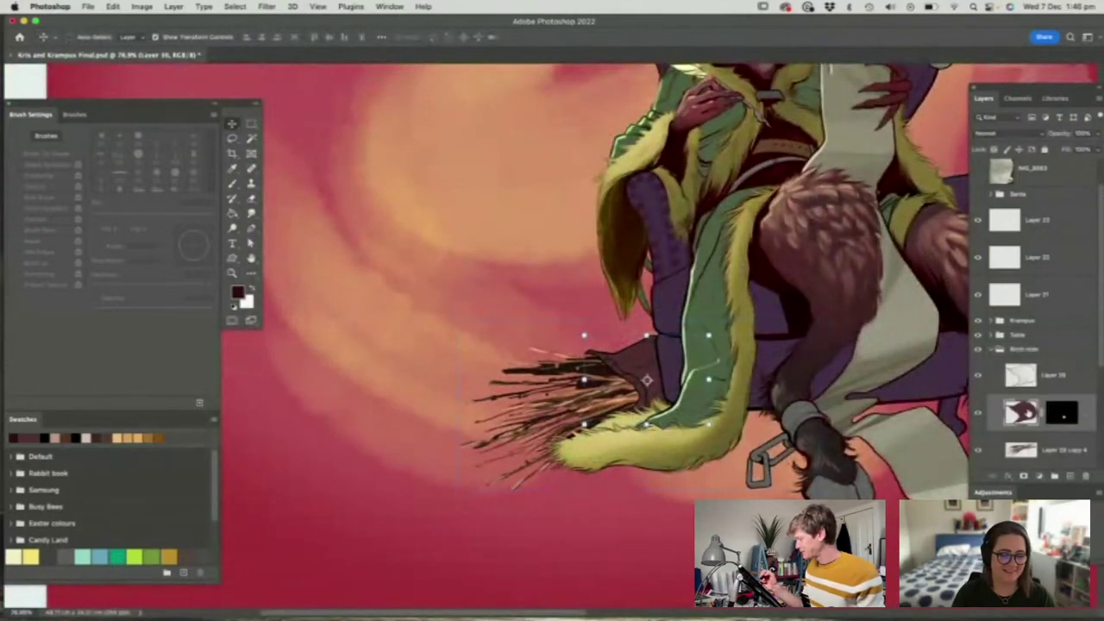
key(z)
click(592, 363)
key(b)
right_click(604, 362)
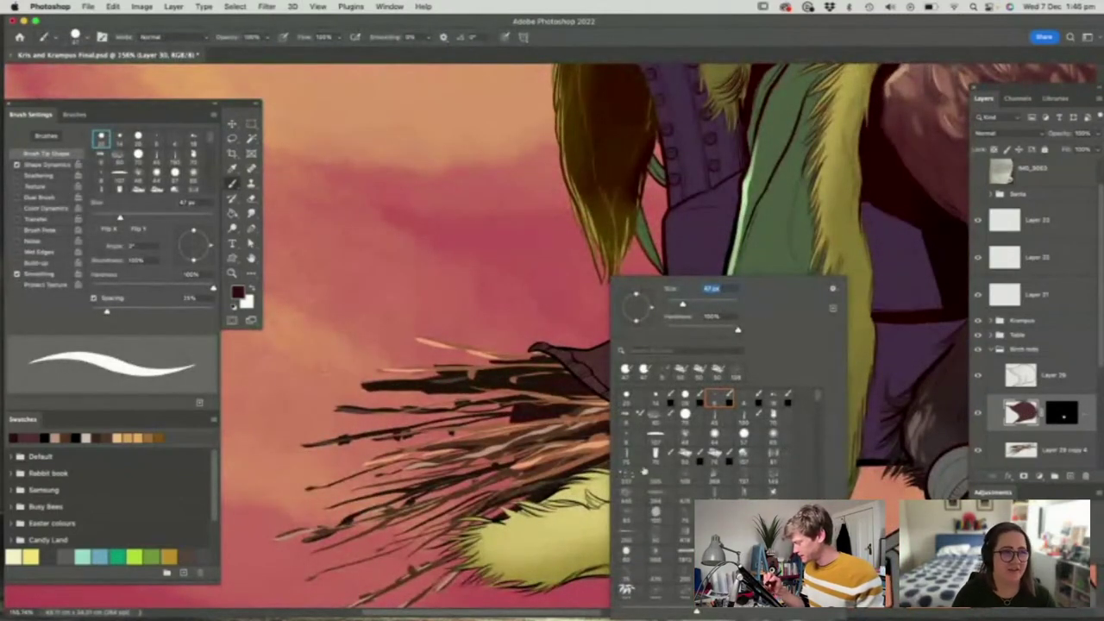
click(628, 457)
drag(693, 304, 688, 304)
click(702, 253)
Sample the sack colour, choose a lighter dusty pink from it, and paint highlights on the sack's folds
alt+click(609, 350)
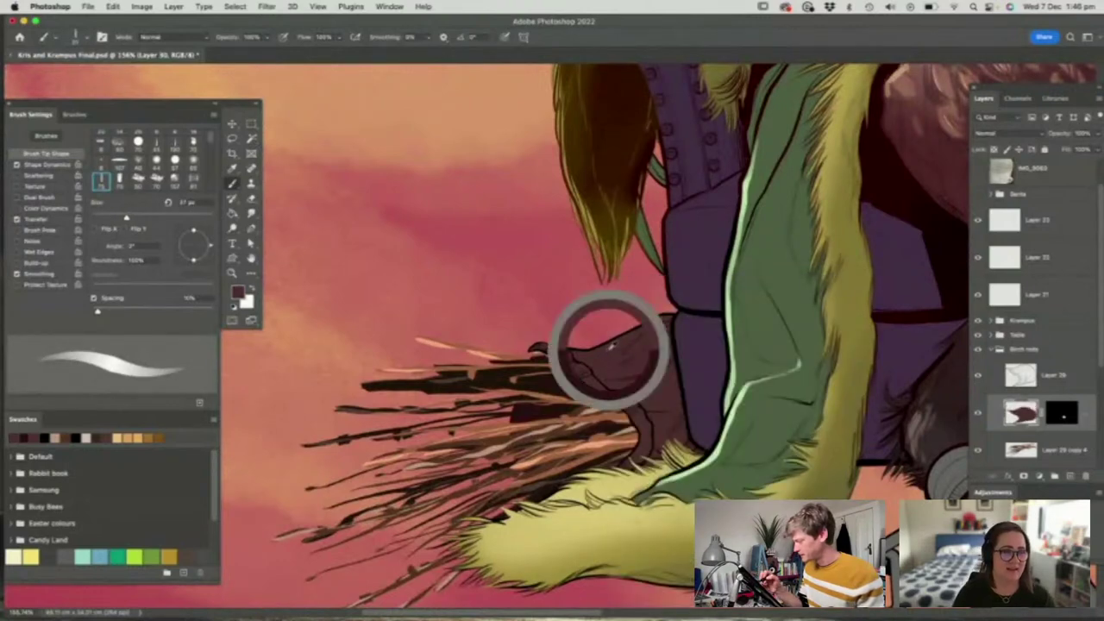
key(n)
click(415, 360)
click(618, 308)
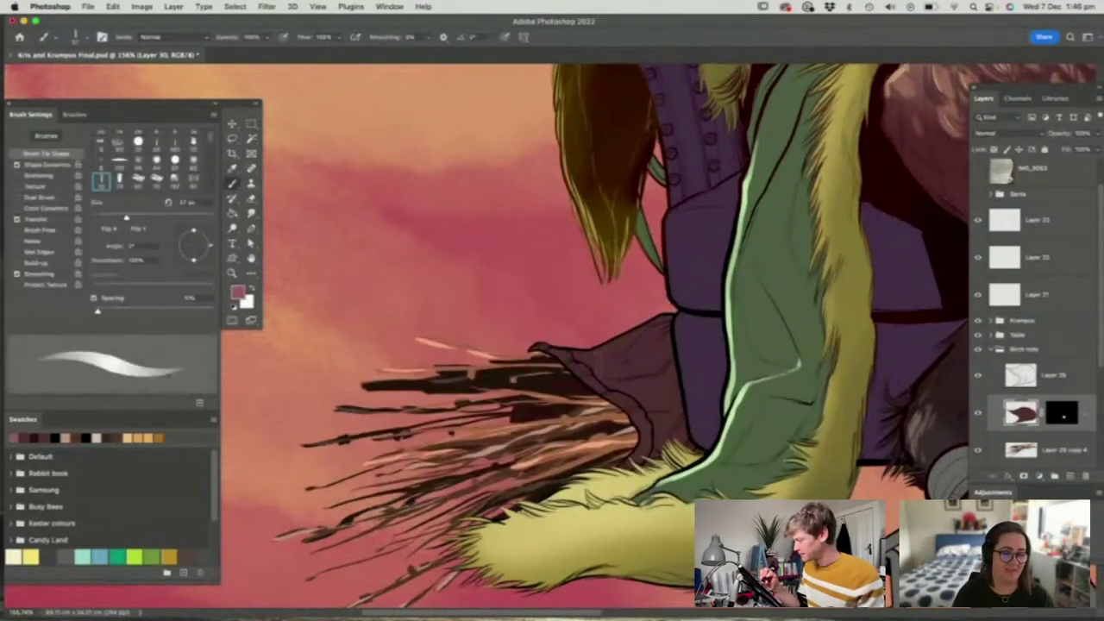
mouse_move(636, 355)
mouse_down()
mouse_move(669, 322)
mouse_move(608, 377)
mouse_move(678, 364)
mouse_move(684, 407)
mouse_up()
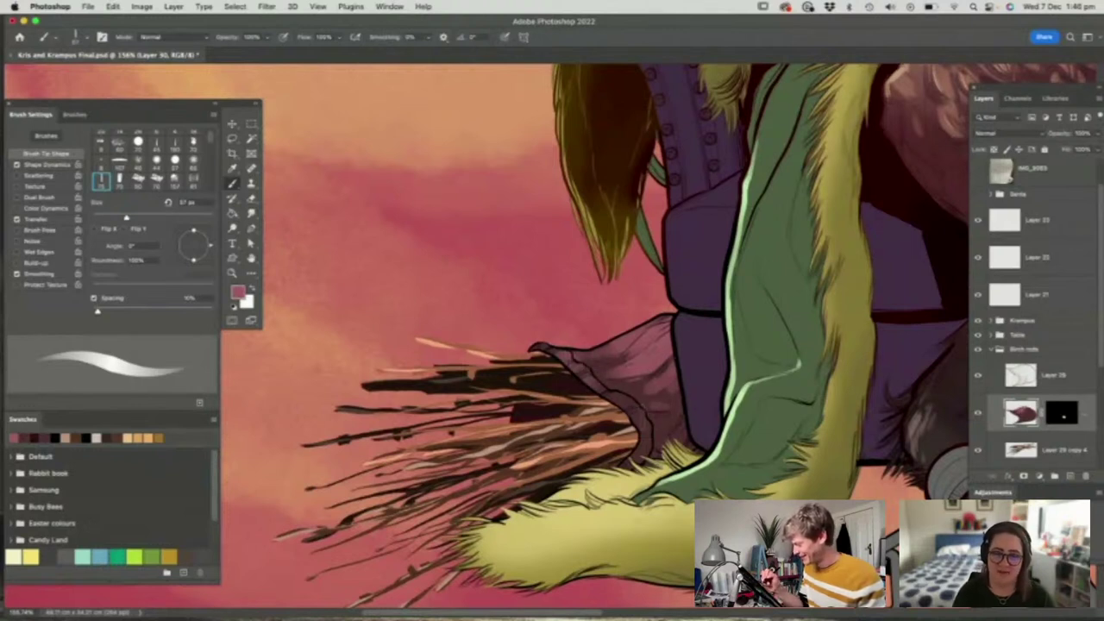
Examine how the birch bundle reads within the whole Krampus composition
key(z)
drag(673, 376, 616, 425)
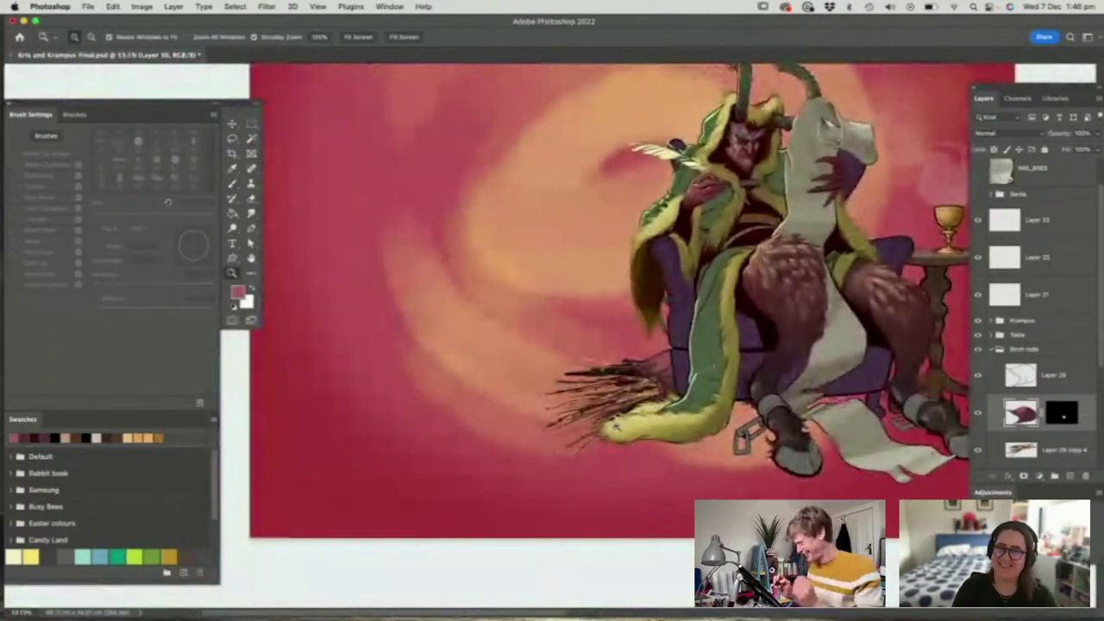
drag(648, 390, 595, 390)
drag(718, 338, 690, 370)
drag(752, 302, 794, 304)
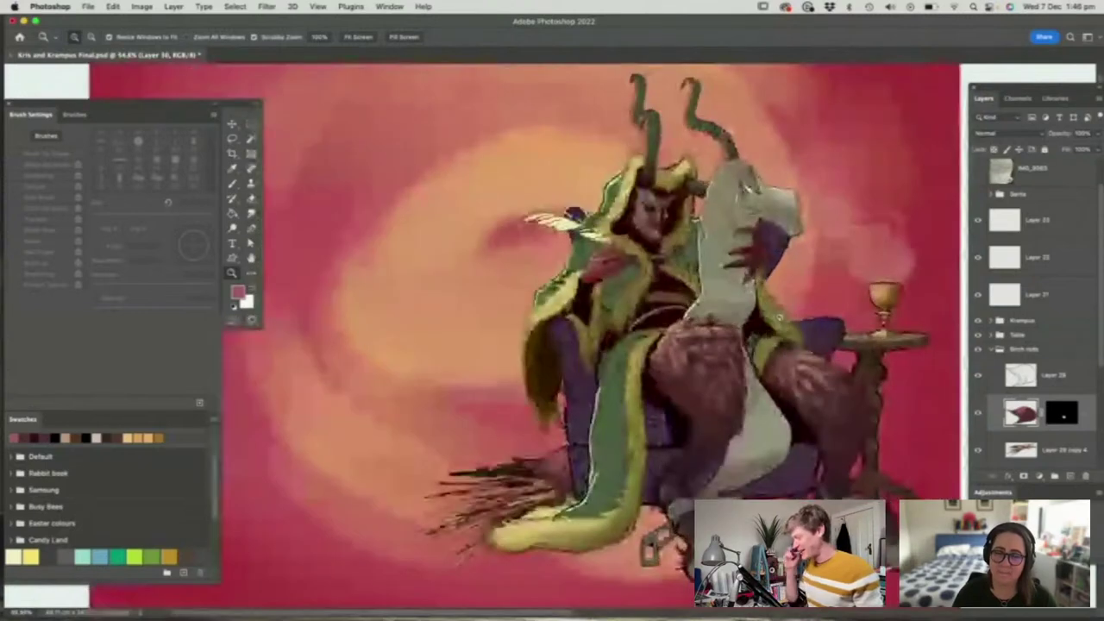
drag(656, 367, 690, 382)
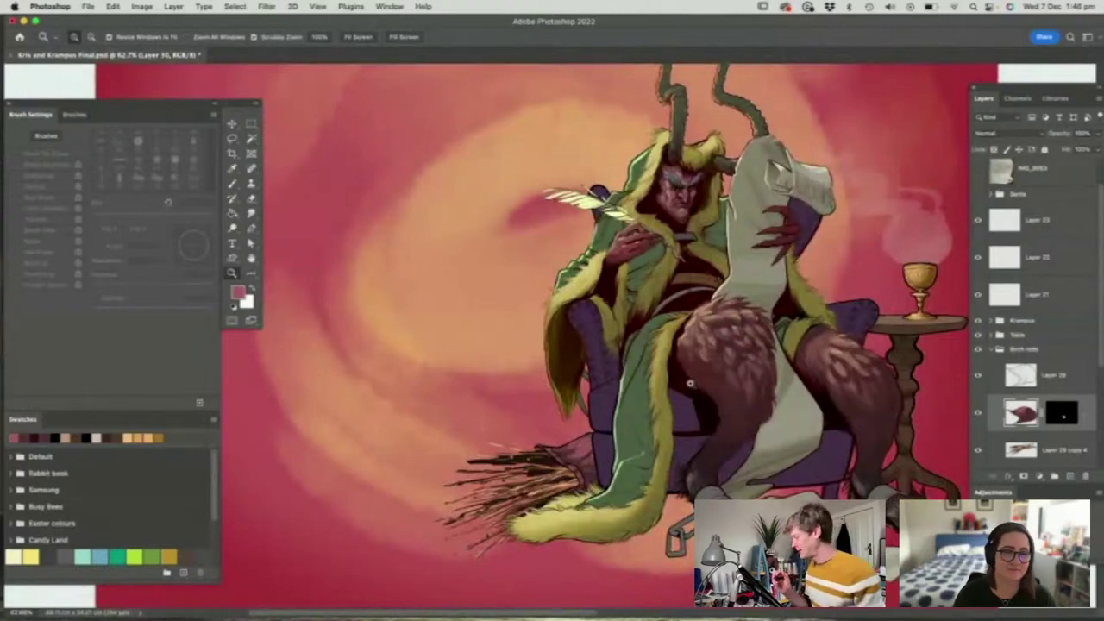
drag(690, 413, 686, 388)
drag(557, 394, 580, 396)
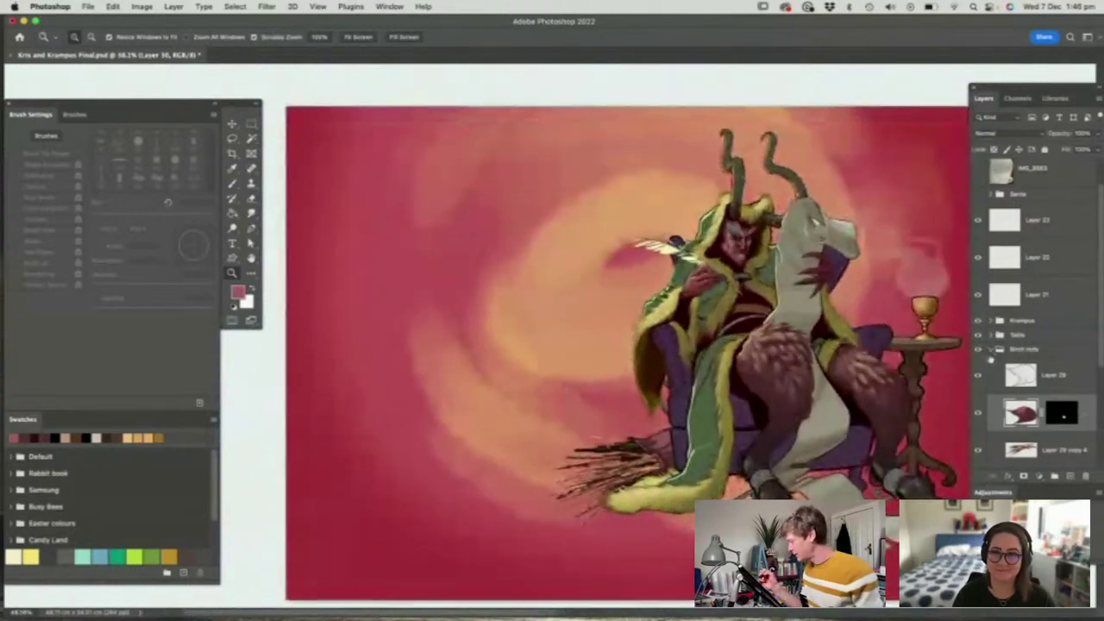
Collapse the Birch rods group and show the Layer 11 sketch and the Santa group
click(991, 350)
click(978, 377)
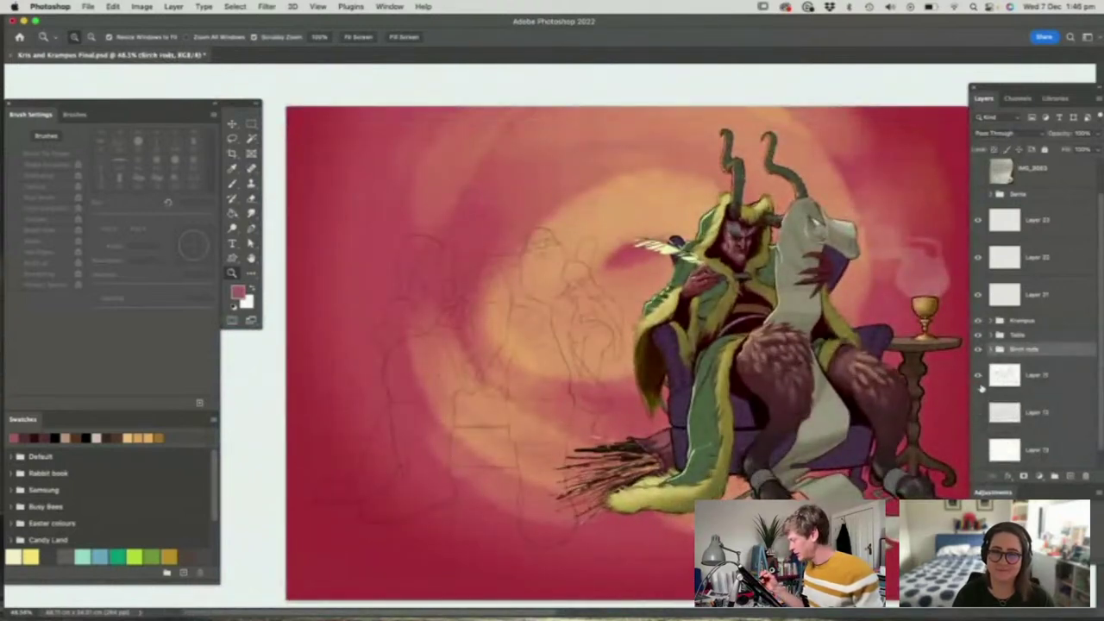
click(978, 195)
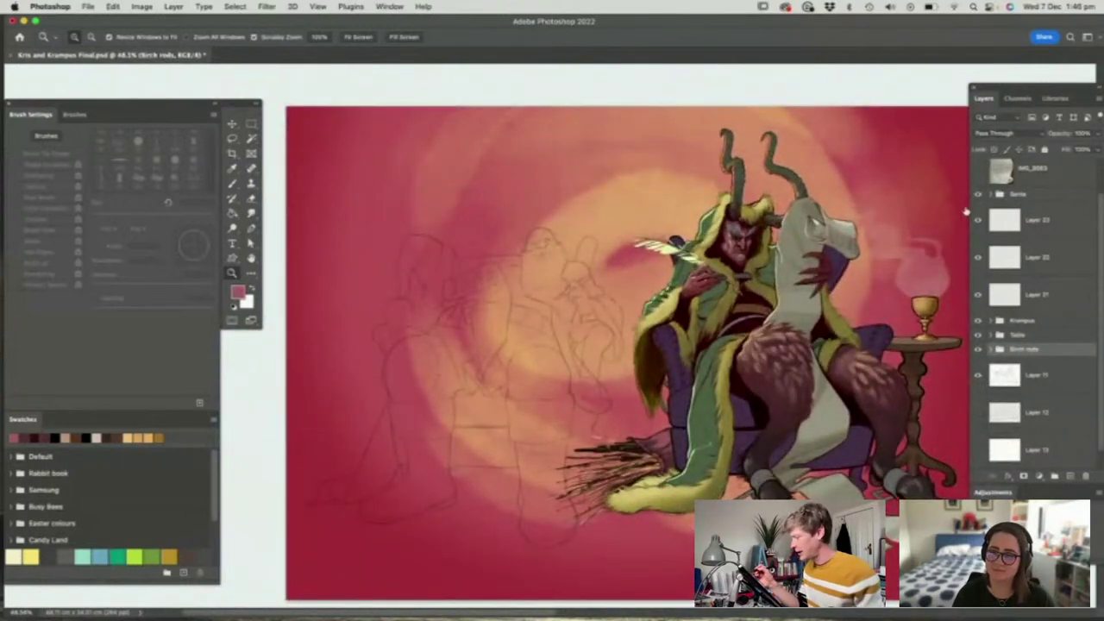
Examine the seated Santa line art and its placement beside Krampus
drag(645, 302, 587, 304)
drag(480, 350, 516, 378)
drag(544, 443, 610, 497)
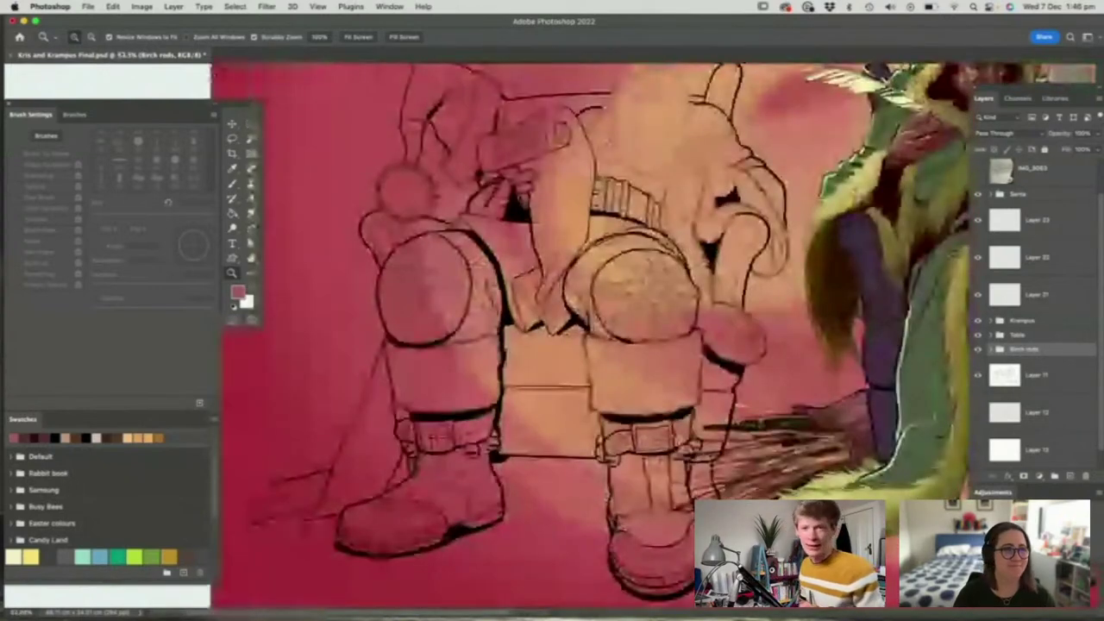
key(space)
drag(685, 360, 601, 387)
drag(740, 367, 738, 415)
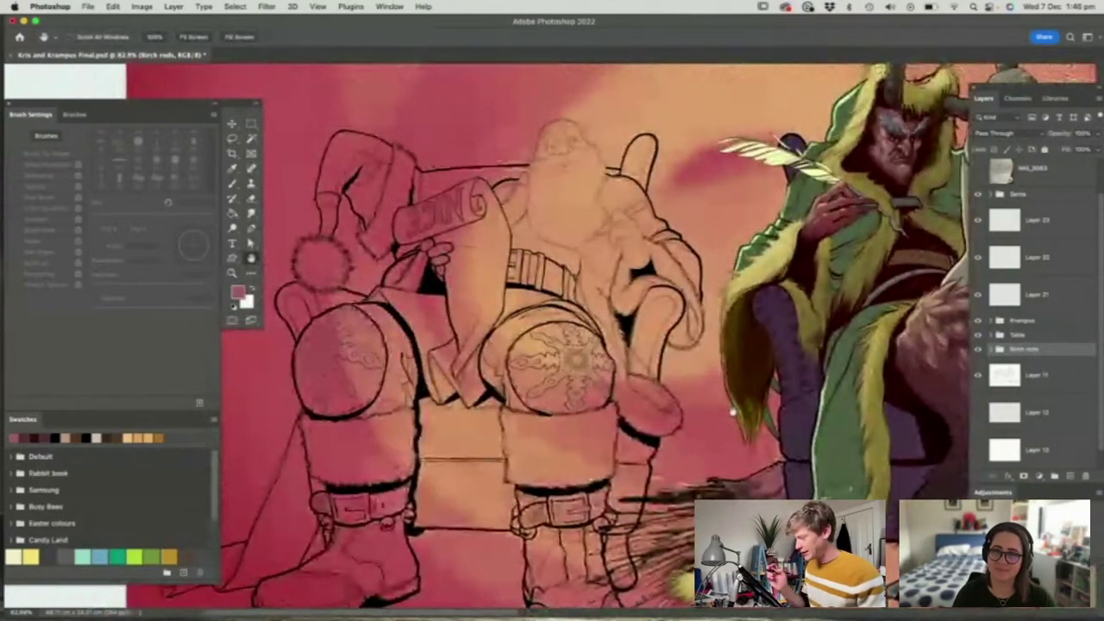
key(z)
drag(749, 250, 703, 252)
drag(544, 284, 577, 278)
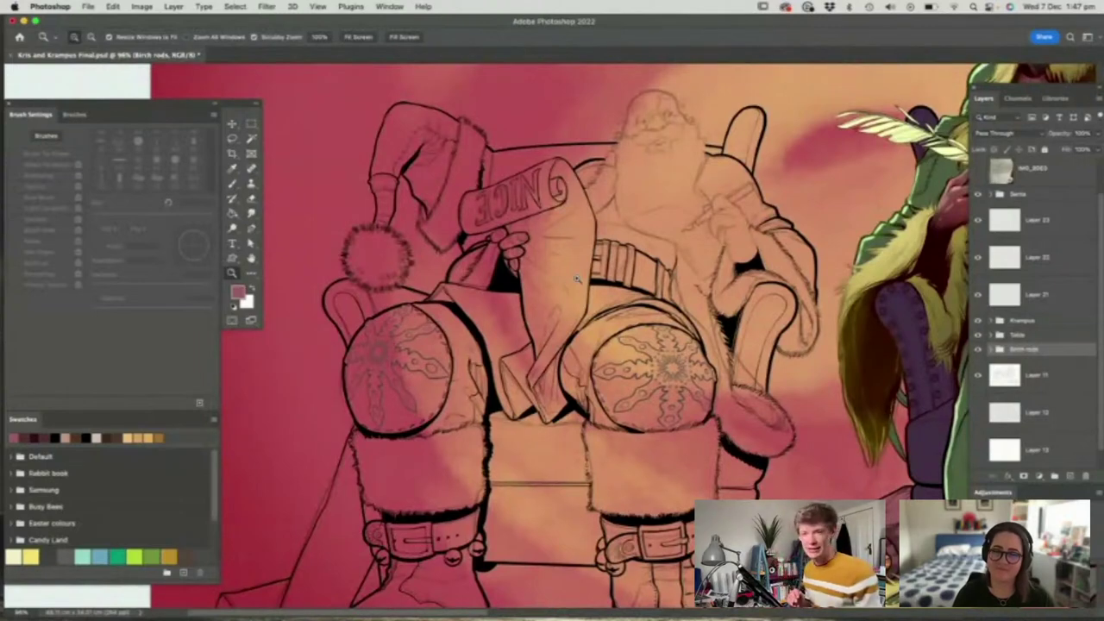
scroll(565, 344, down, 5)
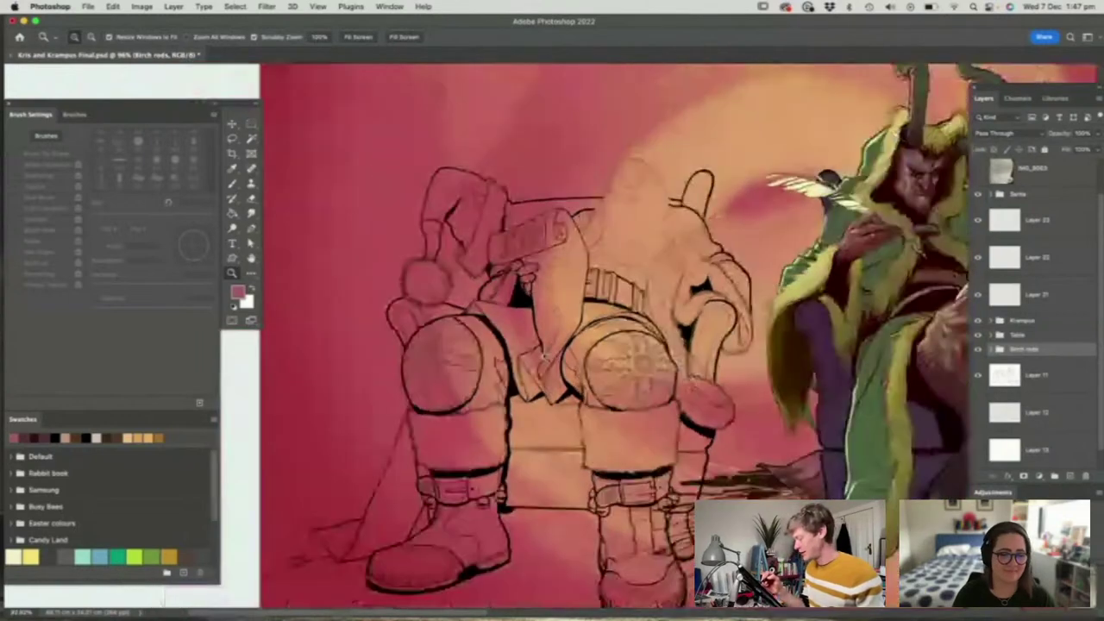
mouse_move(646, 373)
mouse_down()
mouse_move(604, 374)
mouse_move(694, 374)
mouse_move(640, 373)
mouse_up()
Hide the Santa group and the Layer 11 sketch
click(977, 195)
click(978, 377)
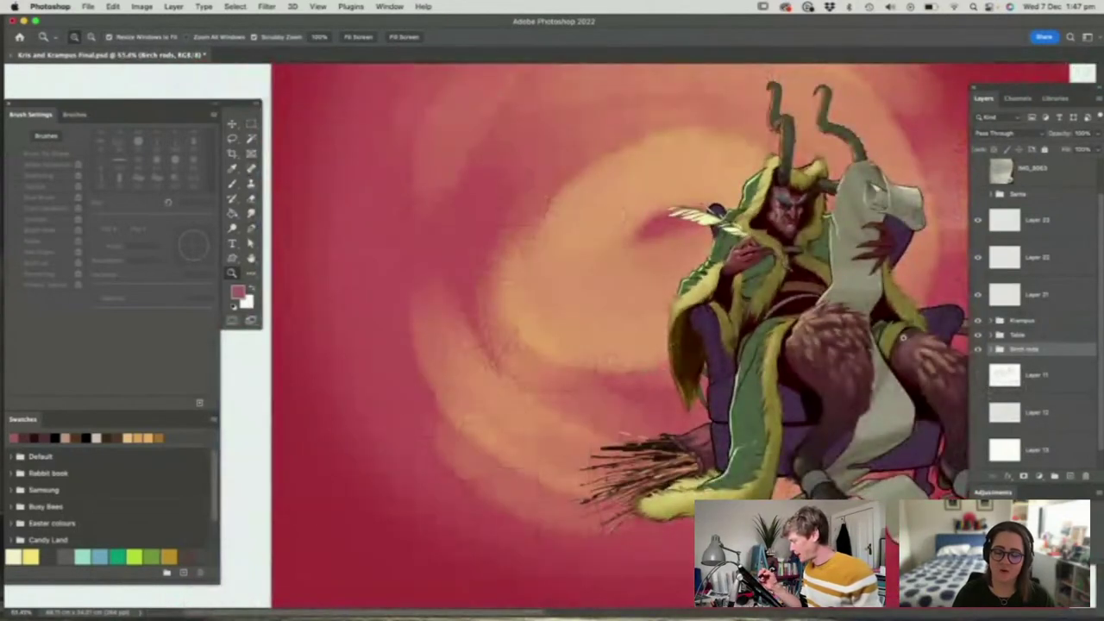
drag(763, 349, 716, 348)
drag(694, 409, 691, 410)
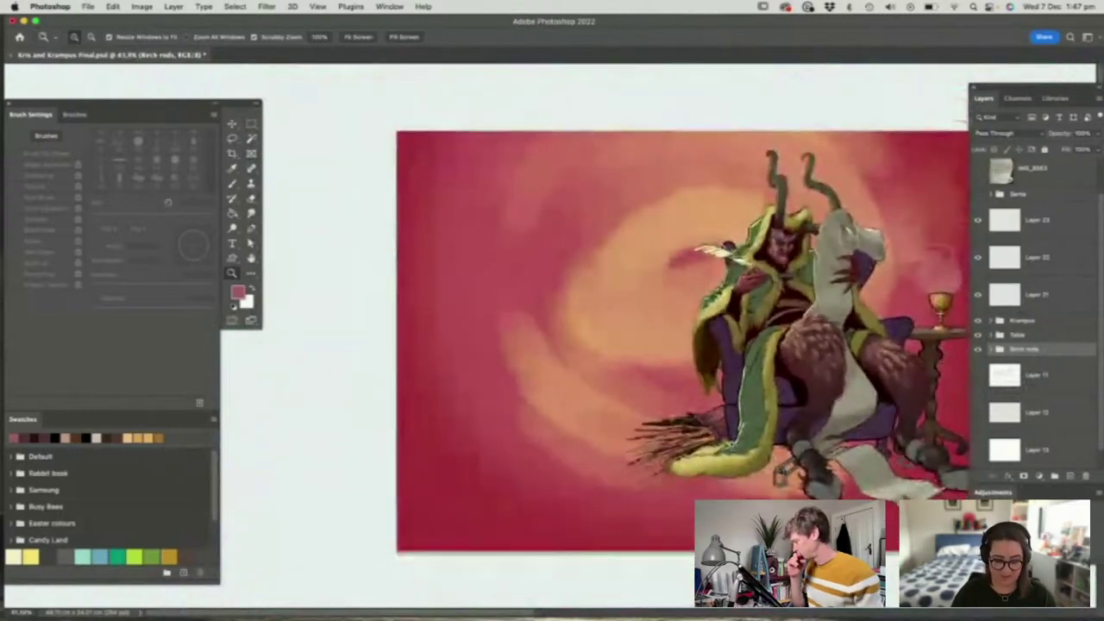
Expand the Krampus group and its Krampus colour subgroup, and select the green cloak's colour layer
scroll(1100, 336, down, 1)
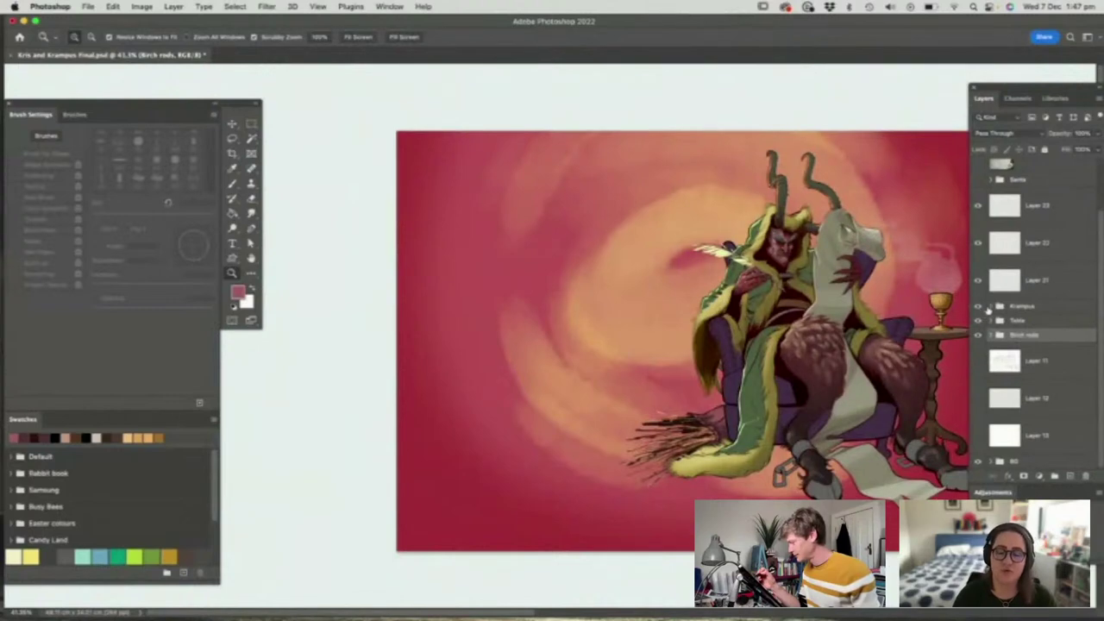
click(990, 308)
scroll(886, 389, up, 2)
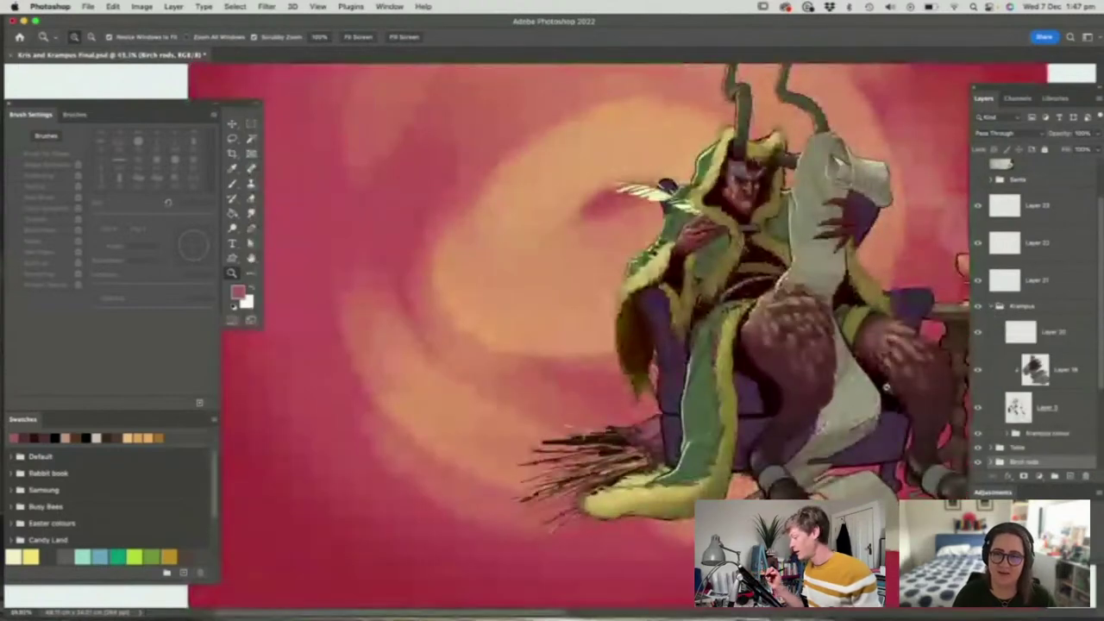
click(1006, 435)
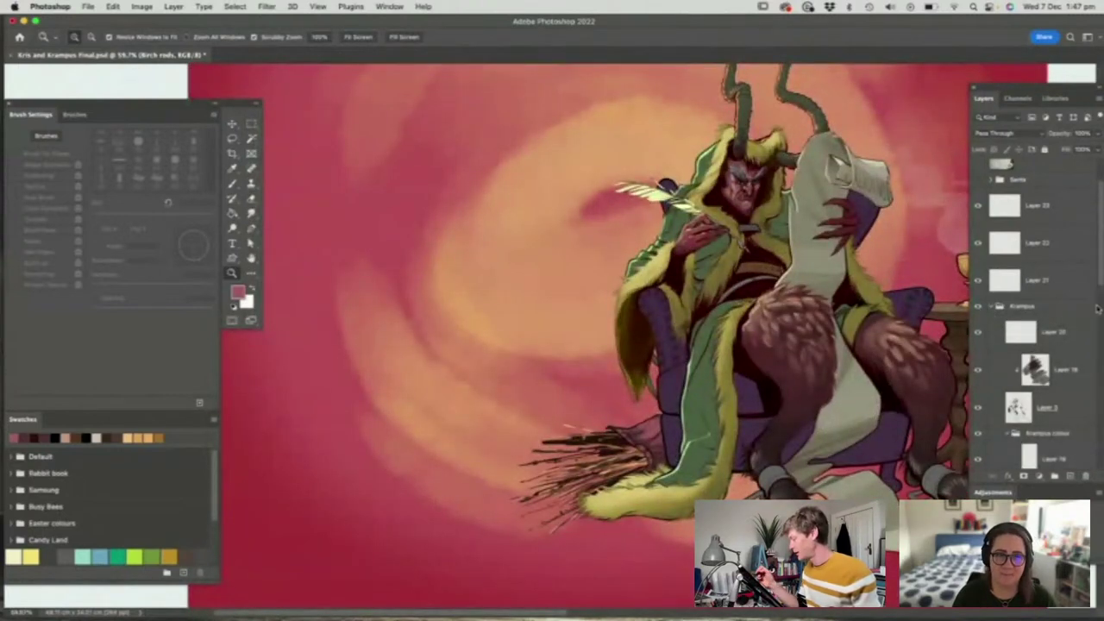
scroll(1083, 408, down, 5)
scroll(1082, 407, down, 3)
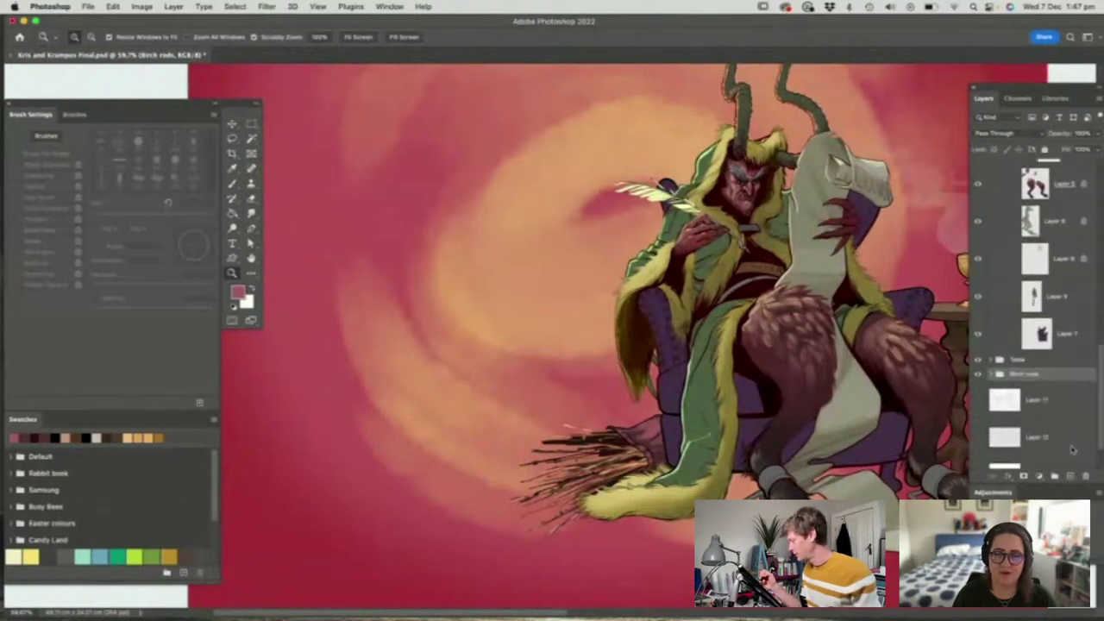
click(992, 308)
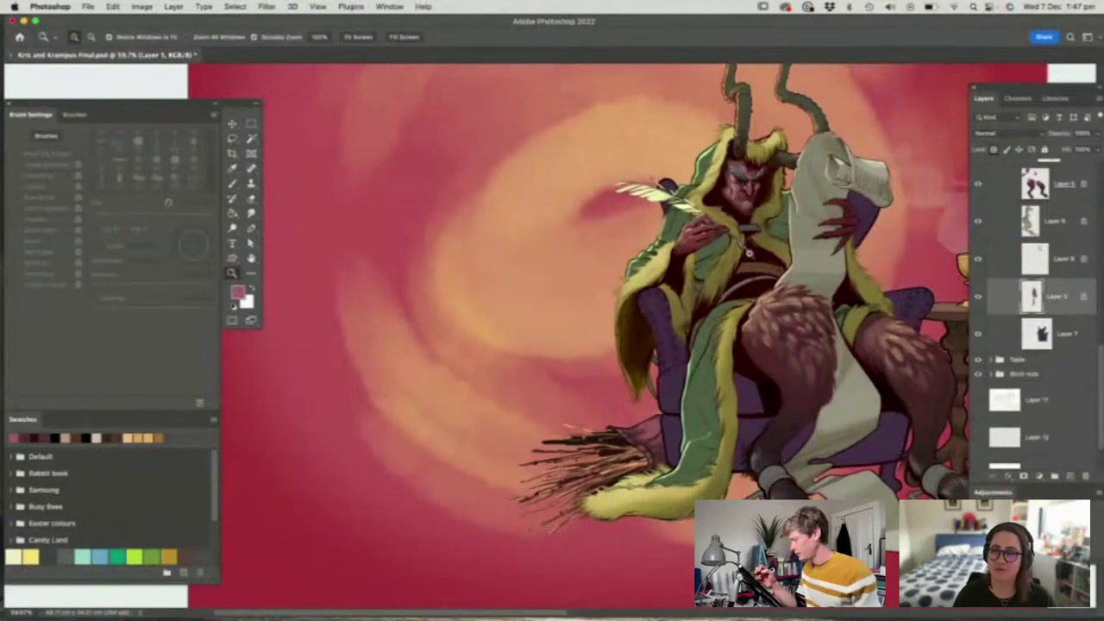
Enlarge the brush to 84 px, sample the cloak's green, and choose a darker, muted green from it
click(737, 427)
key(b)
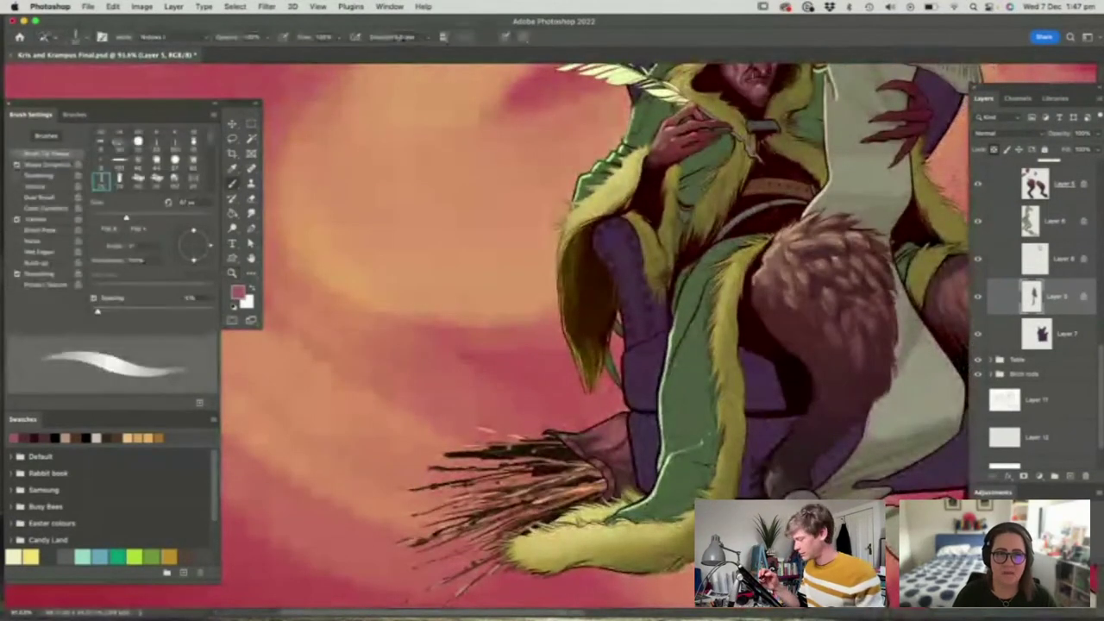
right_click(697, 334)
drag(772, 303, 785, 302)
click(799, 259)
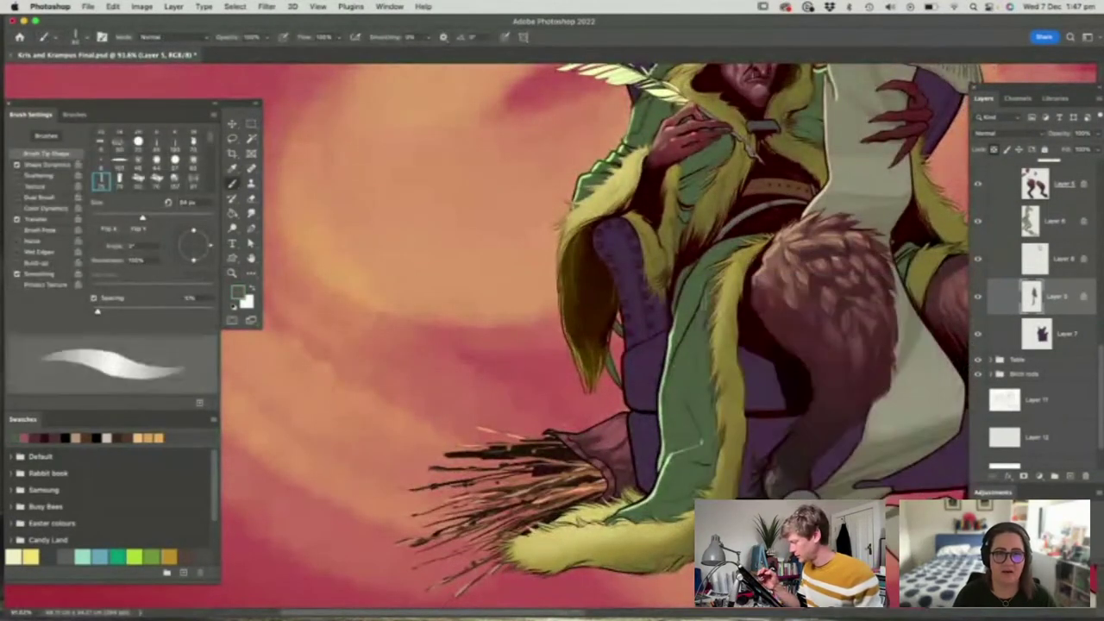
alt+click(701, 294)
key(n)
click(388, 422)
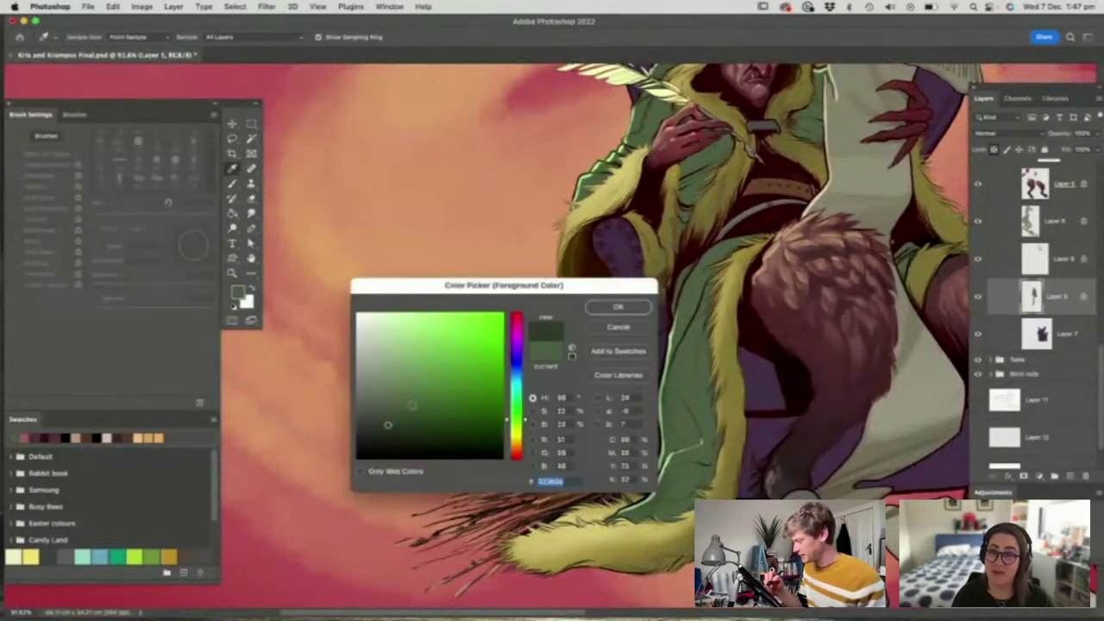
click(617, 308)
Paint dark green fold shadows down the long lower part of the cloak beside the knee
mouse_move(737, 245)
mouse_down()
mouse_move(706, 281)
mouse_move(671, 375)
mouse_up()
mouse_move(709, 302)
mouse_down()
mouse_move(705, 470)
mouse_move(669, 505)
mouse_up()
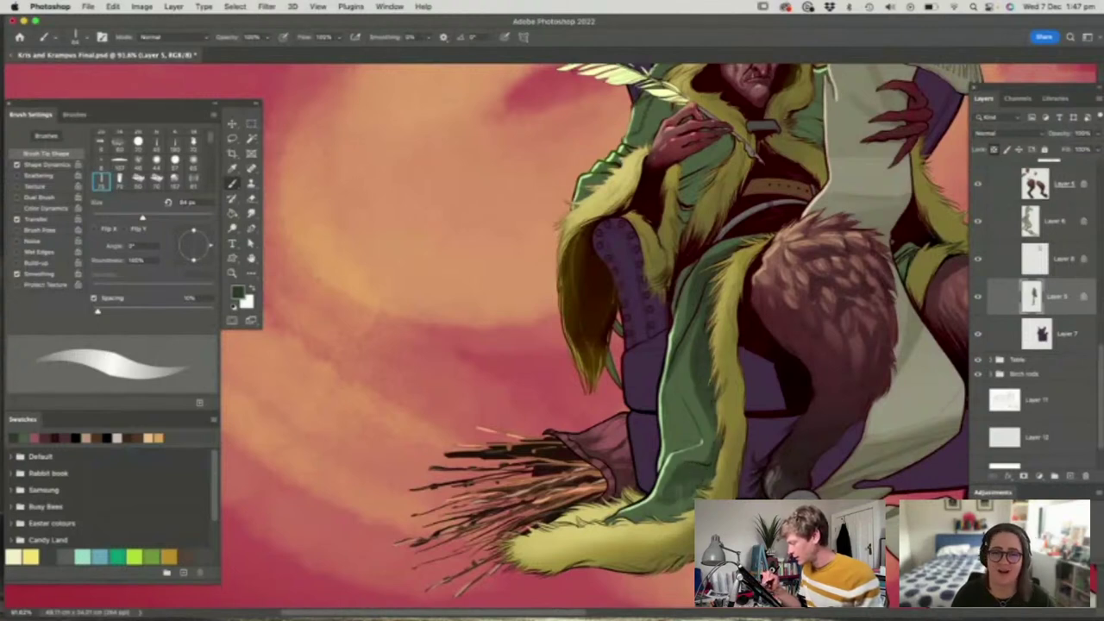
mouse_move(690, 376)
mouse_down()
mouse_move(686, 445)
mouse_move(676, 450)
mouse_up()
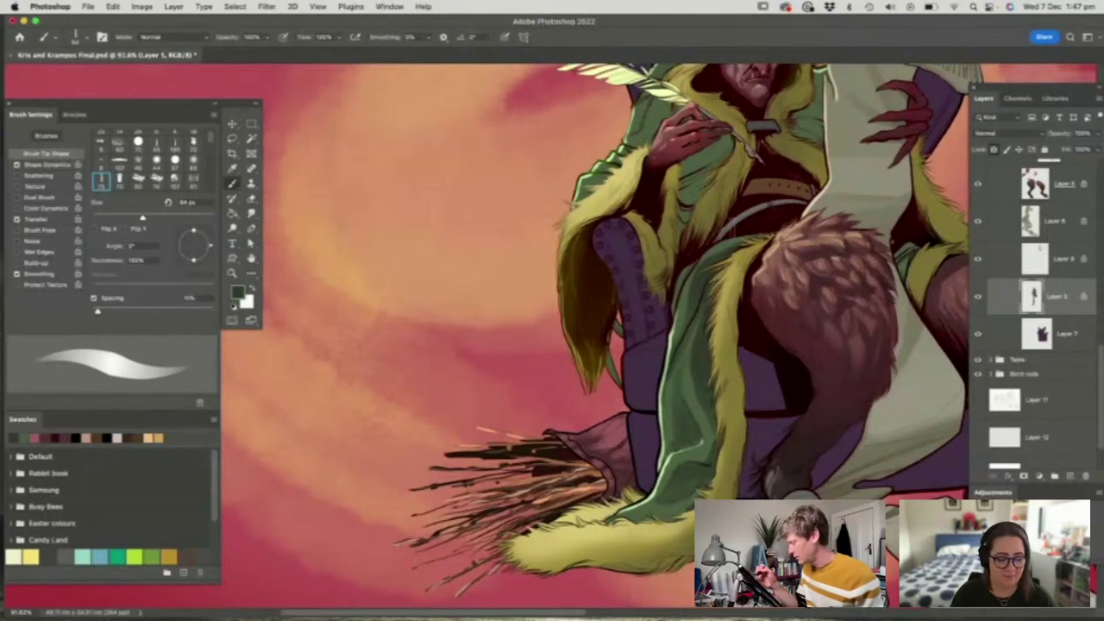
Paint dark green shadows on the upper cloak around the sleeve below the hand holding the quill
key(z)
drag(688, 384, 634, 384)
drag(708, 227, 766, 227)
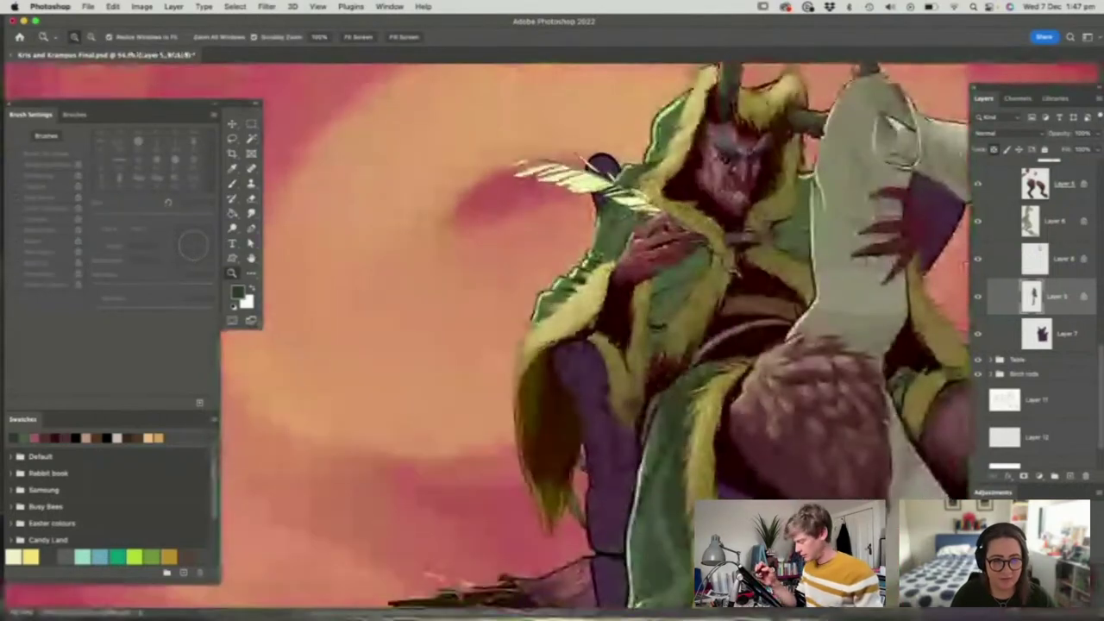
key(b)
mouse_move(654, 302)
mouse_down()
mouse_move(706, 253)
mouse_move(649, 342)
mouse_up()
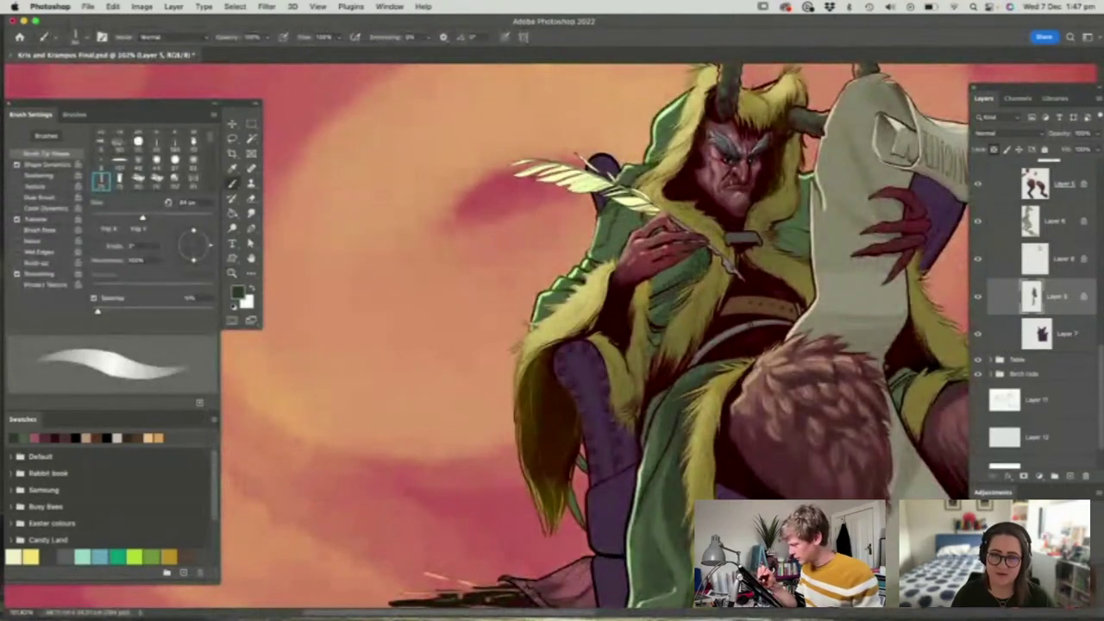
drag(677, 295, 655, 359)
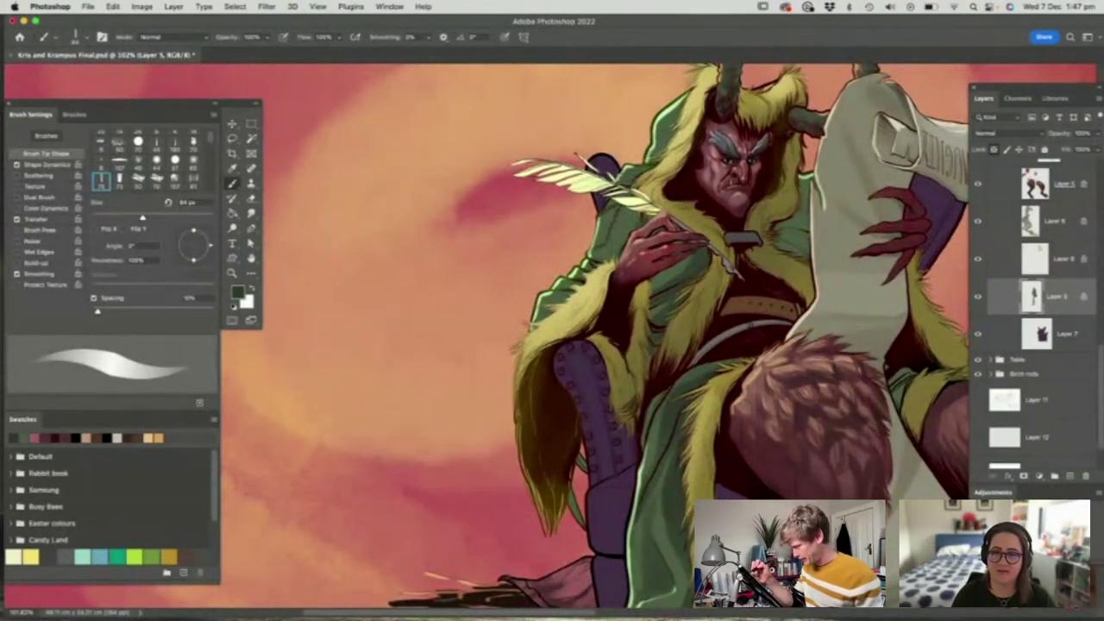
Paint a dark green shadow on the cloak between the fur collar and the scroll
drag(781, 254, 800, 214)
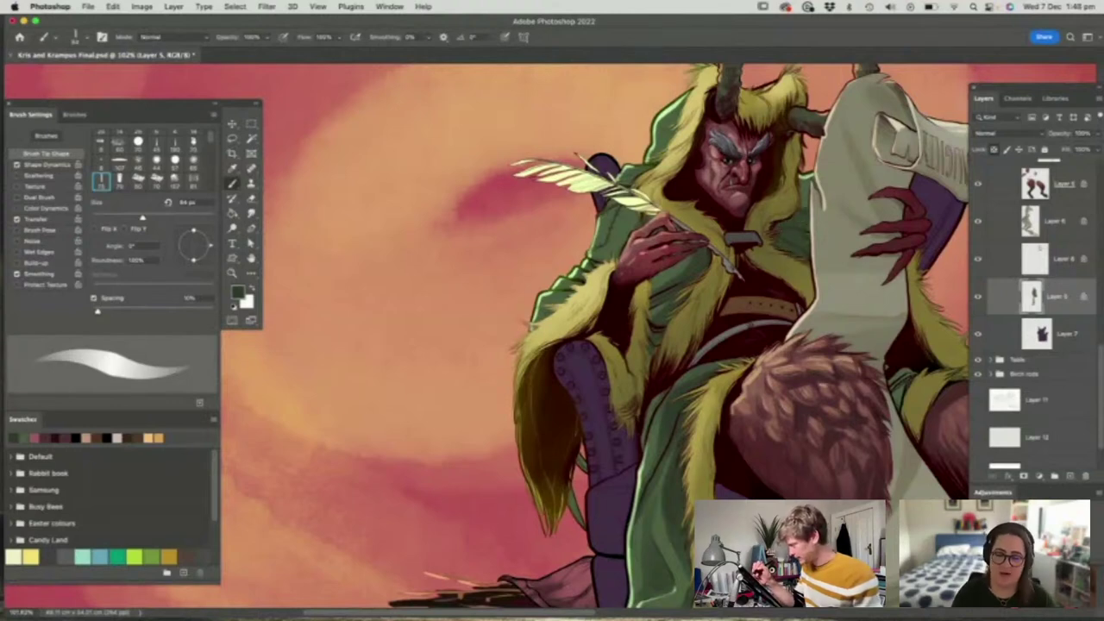
key(z)
drag(699, 237, 639, 238)
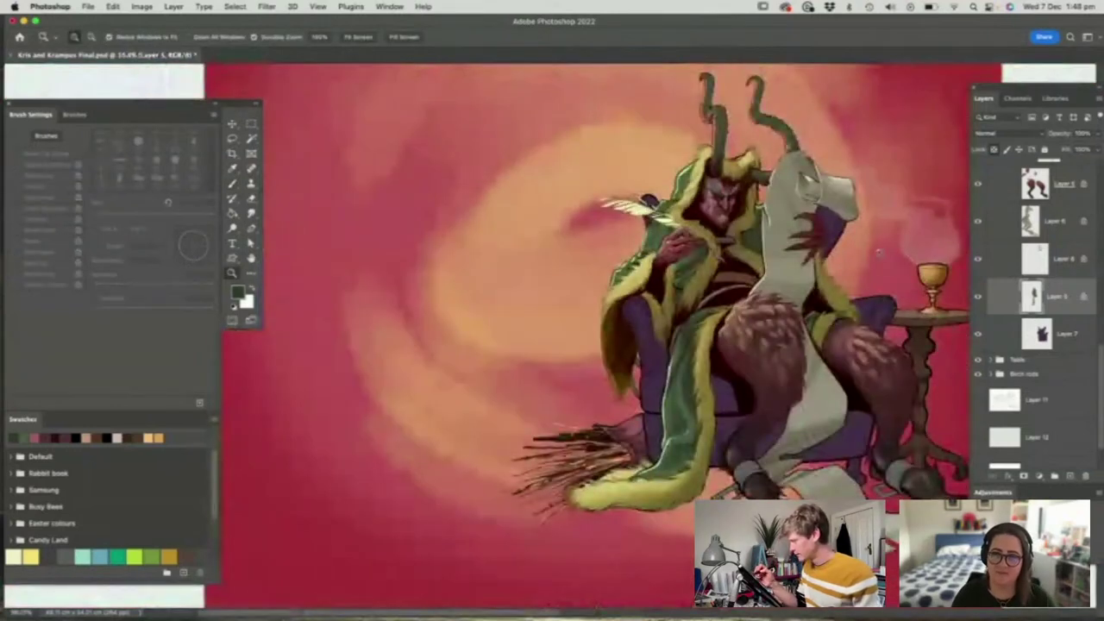
mouse_move(804, 294)
mouse_down()
mouse_move(768, 293)
mouse_move(828, 293)
mouse_move(767, 228)
mouse_move(824, 228)
mouse_up()
key(b)
key(z)
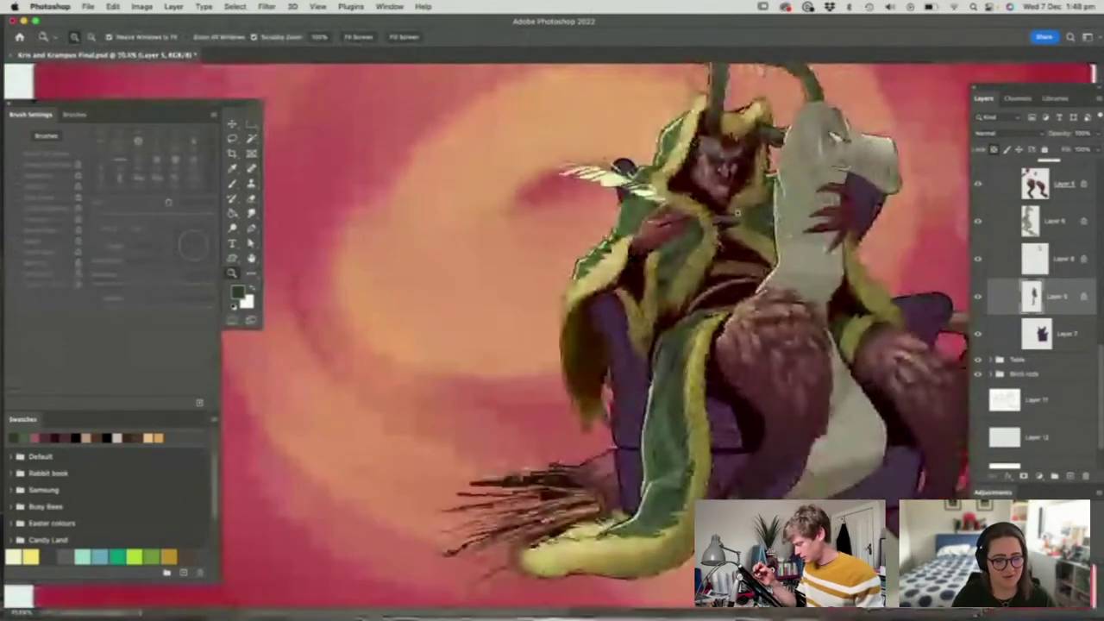
key(b)
right_click(708, 254)
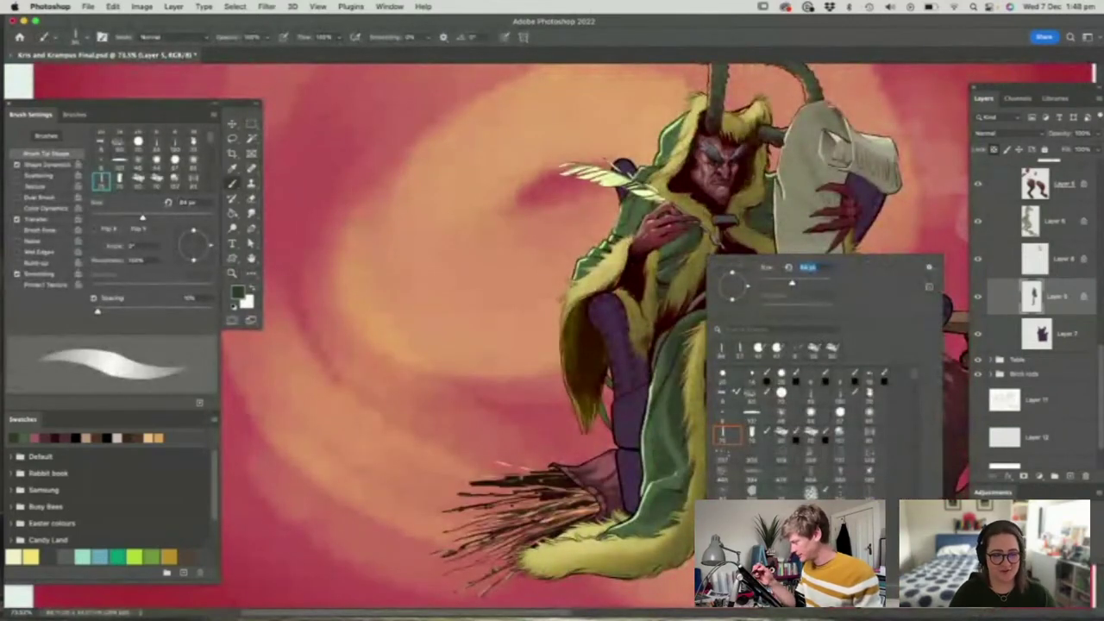
key(Return)
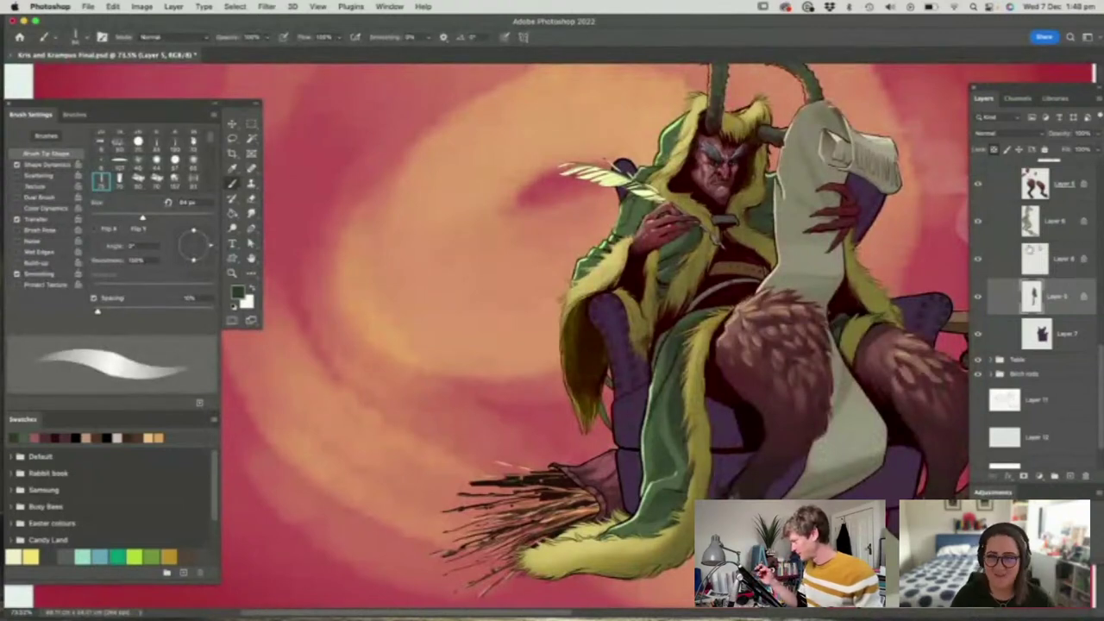
Select the yellow fur trim's colour layer and pick the scattered, wet-edged bristle brush preset
scroll(1035, 311, up, 5)
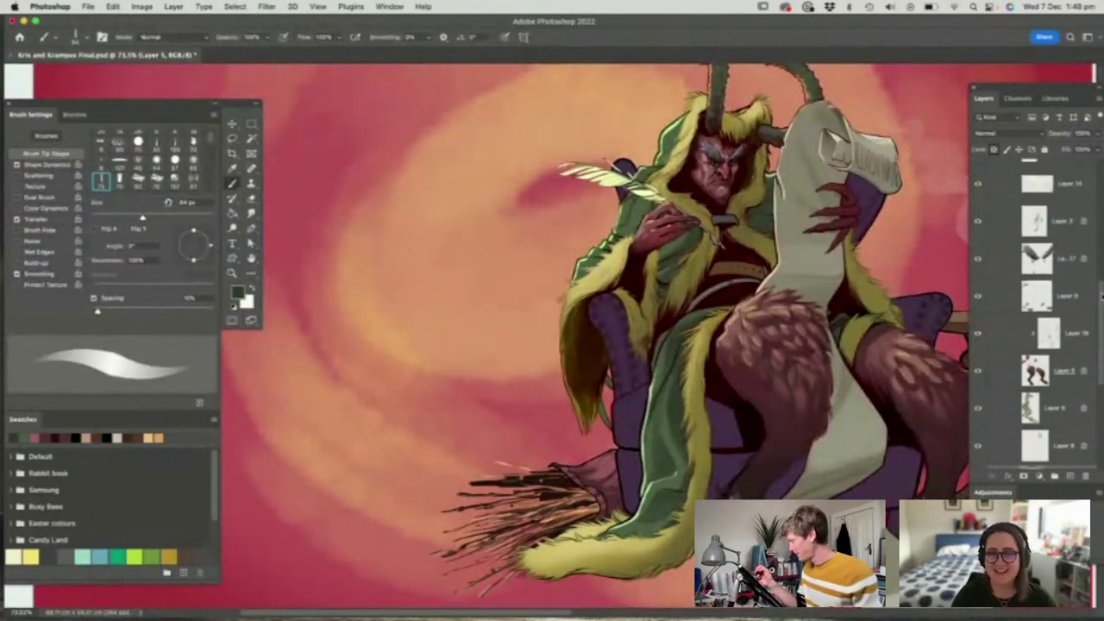
click(1069, 295)
drag(718, 160, 772, 160)
right_click(622, 277)
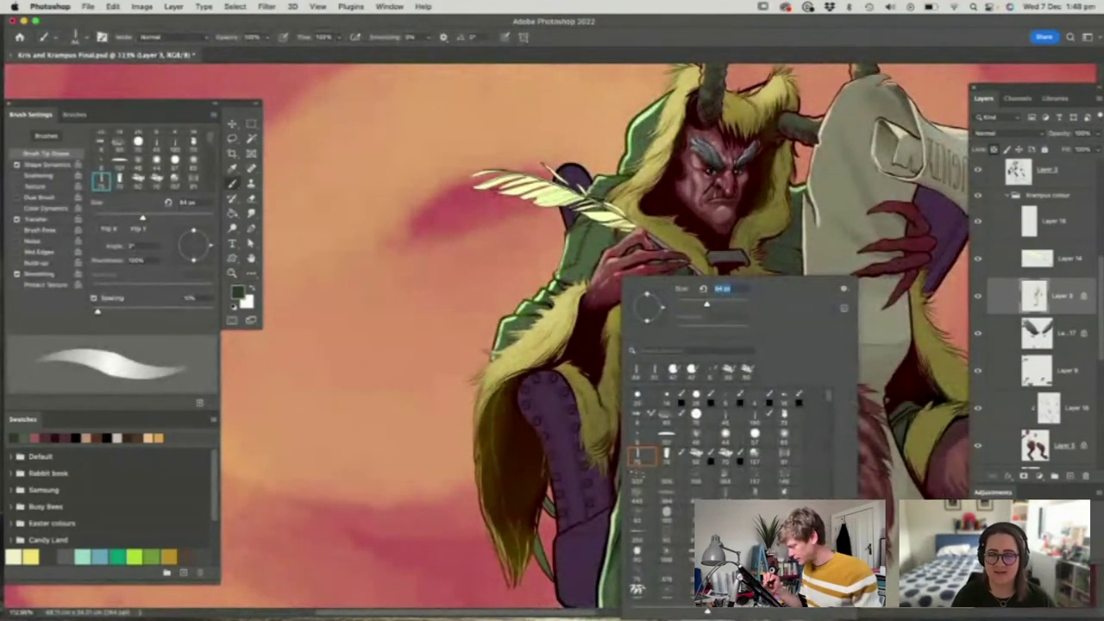
click(756, 483)
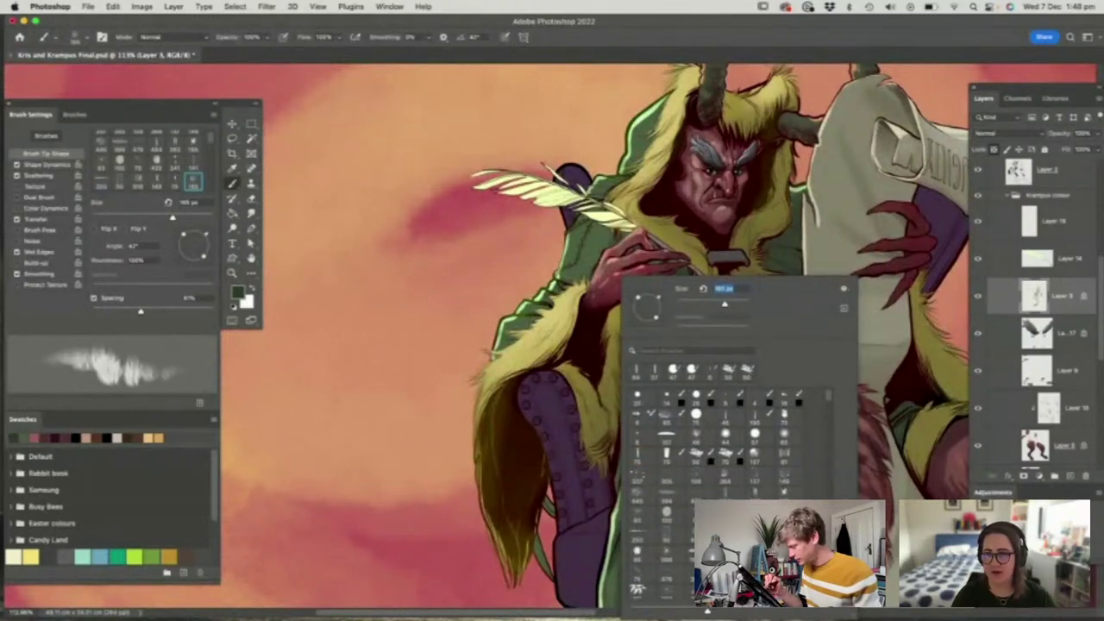
click(731, 225)
Brush textured shading over the sleeve's fur trim, sampling the dark brown inside the hanging cloak for it
drag(548, 384, 512, 359)
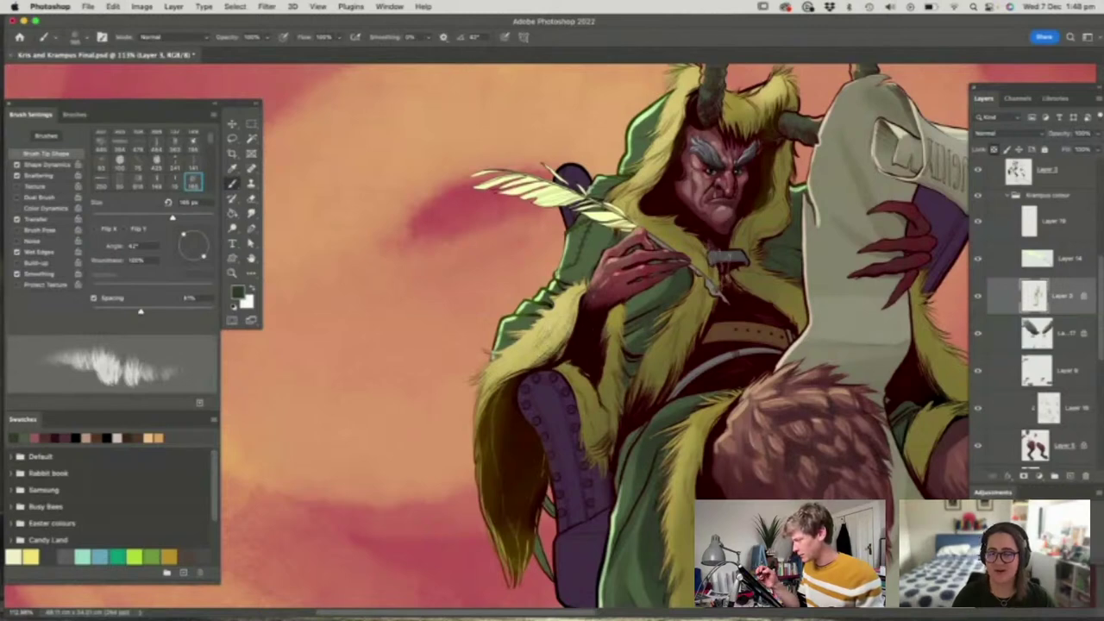
drag(690, 258, 617, 263)
drag(660, 315, 733, 315)
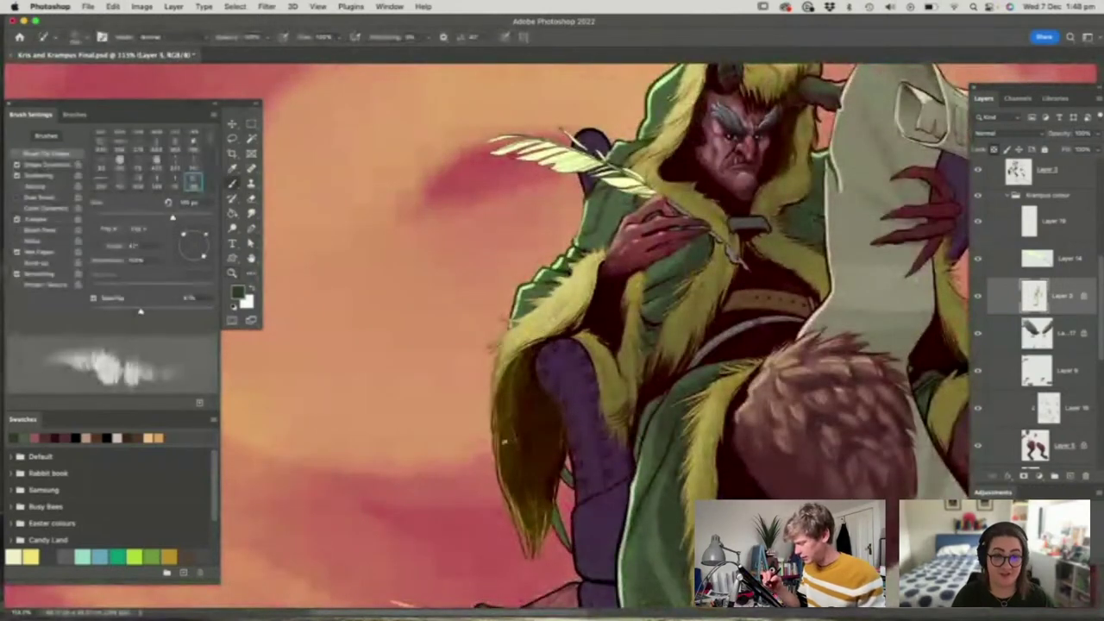
alt+click(505, 441)
drag(517, 332, 596, 265)
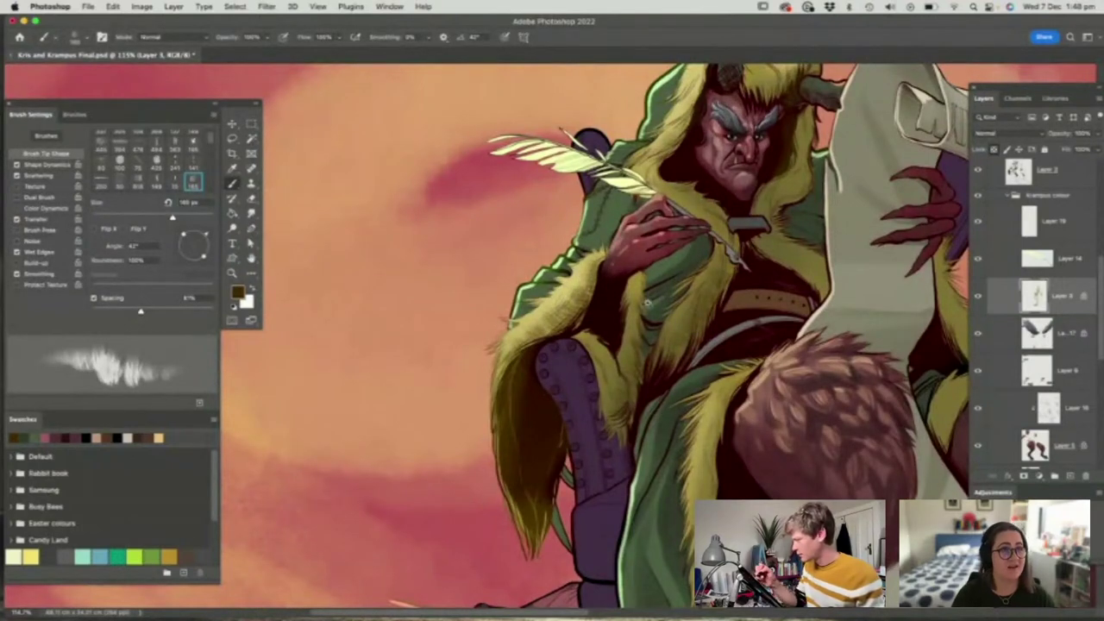
key(z)
drag(637, 378, 569, 378)
drag(653, 521, 677, 521)
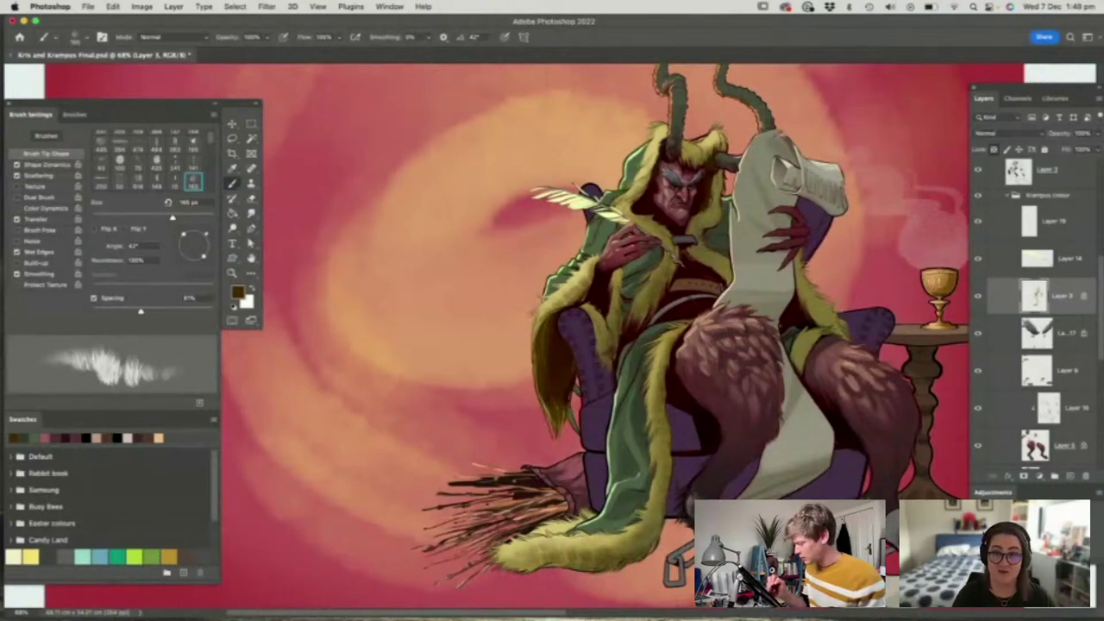
Sample the sleeve fur's yellow, switch to the 50 px textured brush, and choose a darker olive as the painting colour
key(super+space)
mouse_move(577, 261)
mouse_down()
mouse_move(539, 261)
mouse_move(655, 261)
mouse_up()
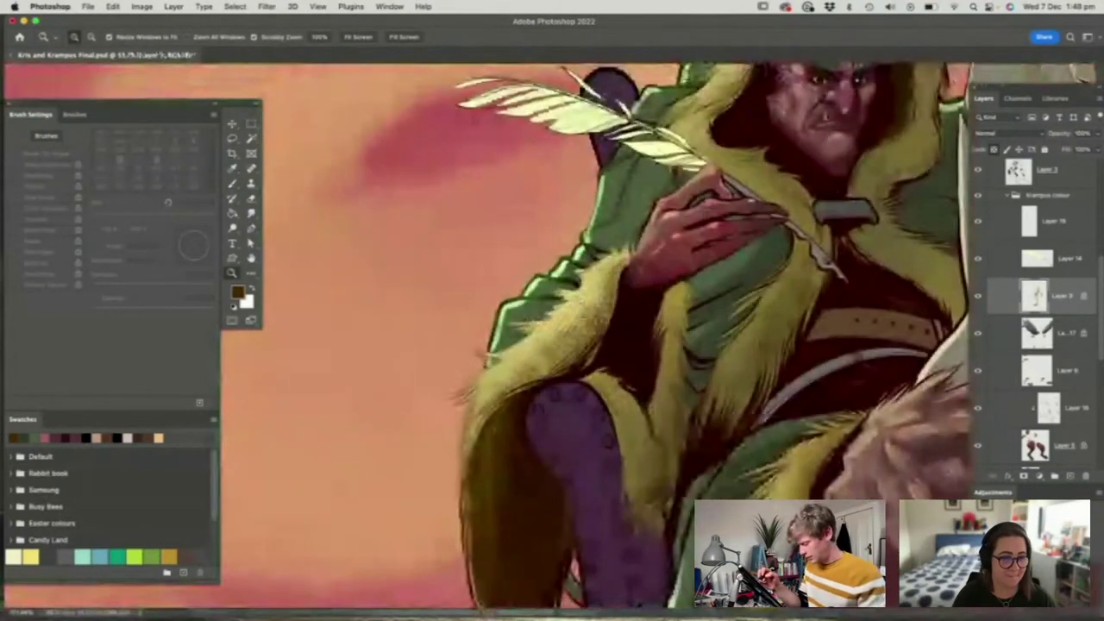
alt+click(580, 298)
right_click(585, 277)
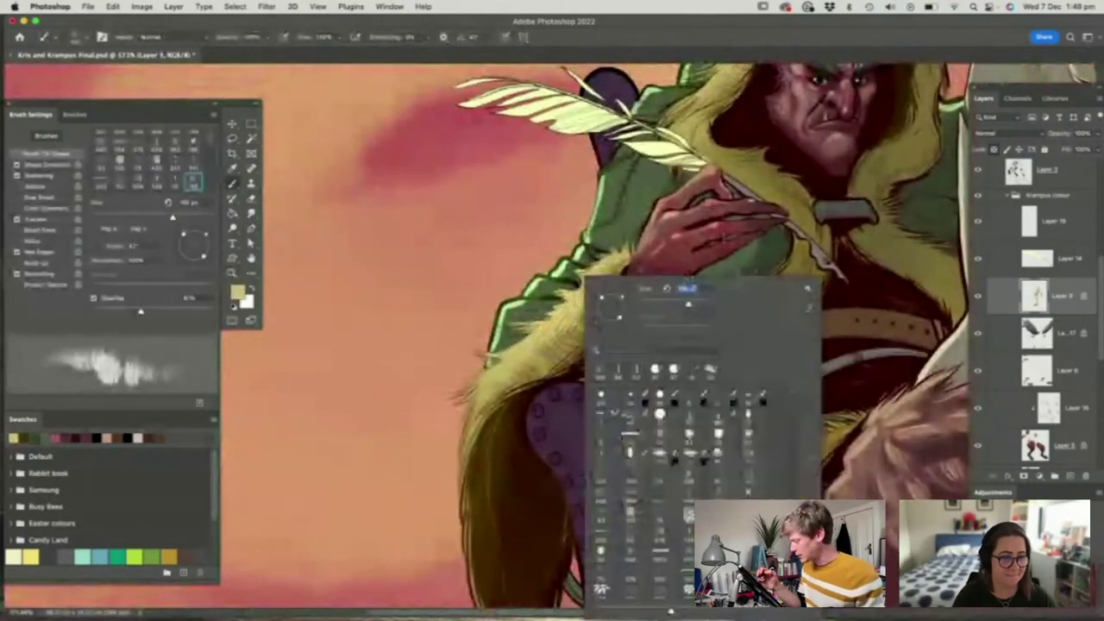
click(669, 462)
key(Return)
alt+click(597, 284)
click(237, 292)
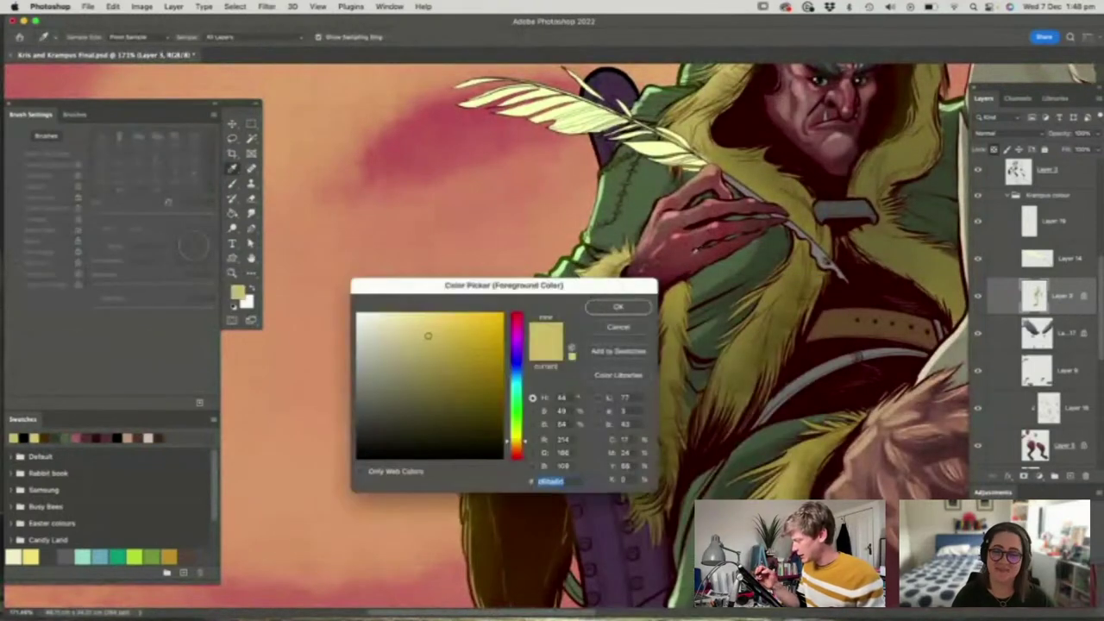
click(612, 309)
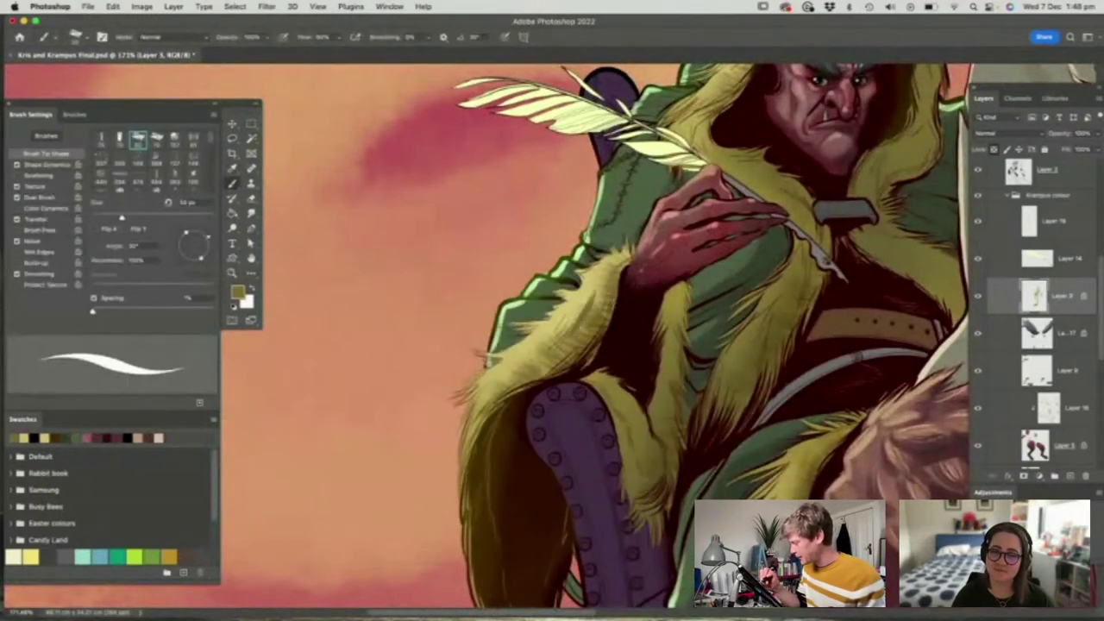
Paint olive shading along the sleeve's fur cuff, then use a darker olive on the fur edge below the quill hand
drag(549, 354, 490, 389)
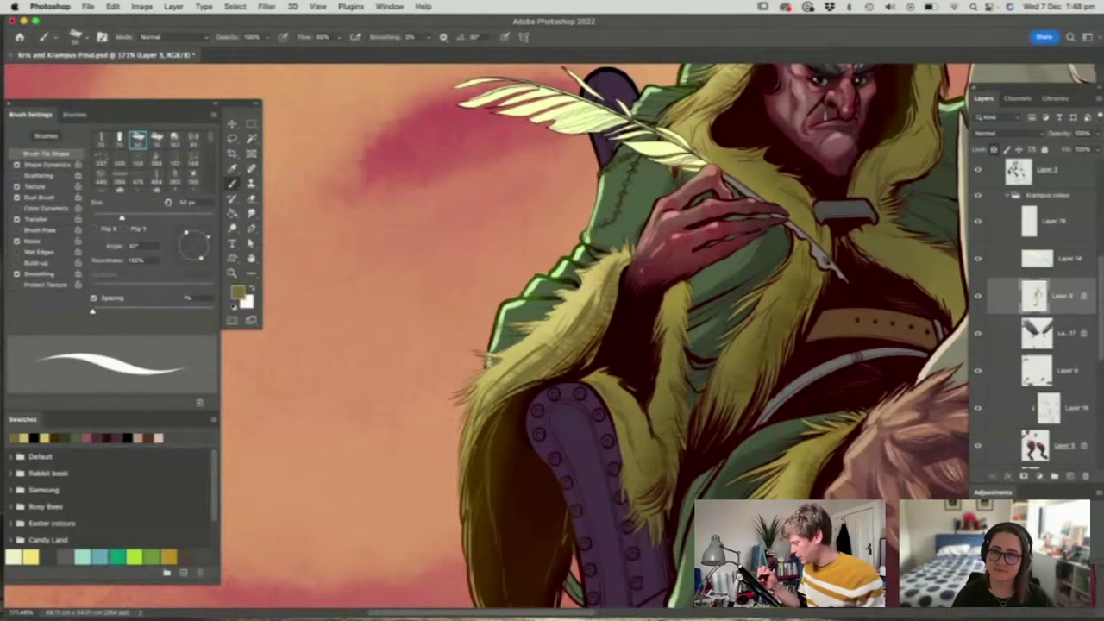
click(238, 292)
click(420, 410)
click(612, 309)
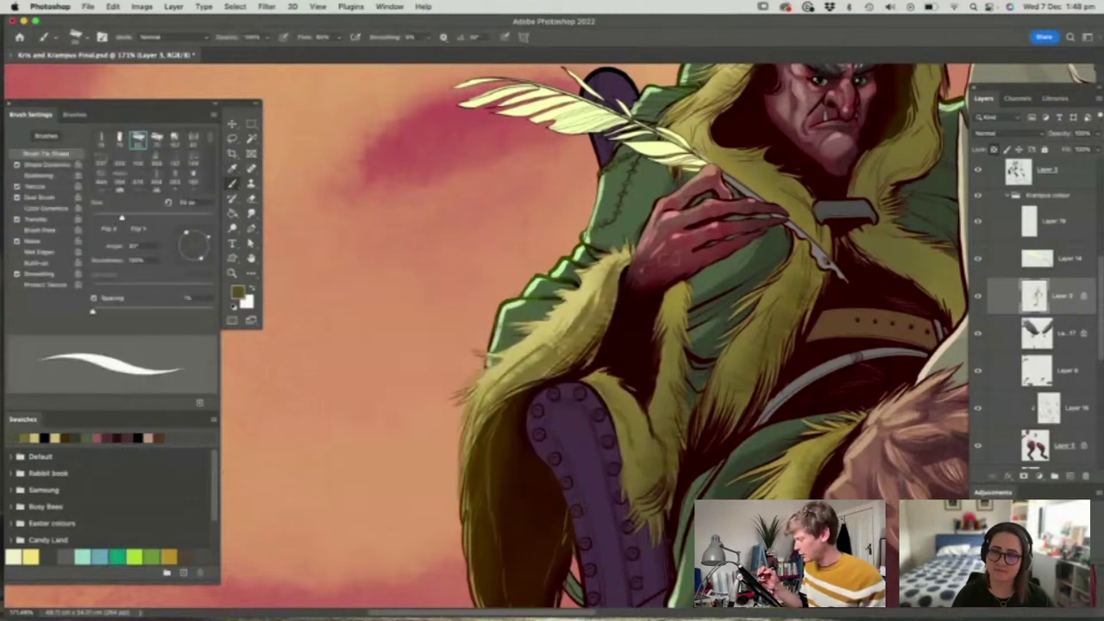
drag(669, 293, 650, 343)
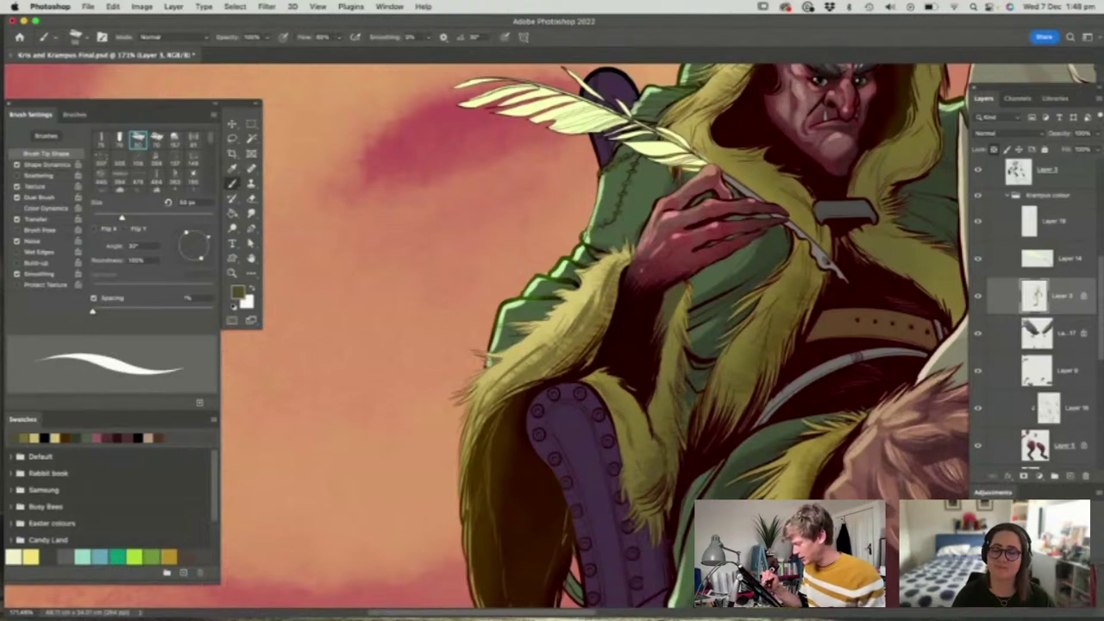
Pick the 137 px scattered texture brush and add a new layer clipped to the fur trim layer
key(z)
drag(623, 340, 522, 340)
drag(740, 328, 817, 328)
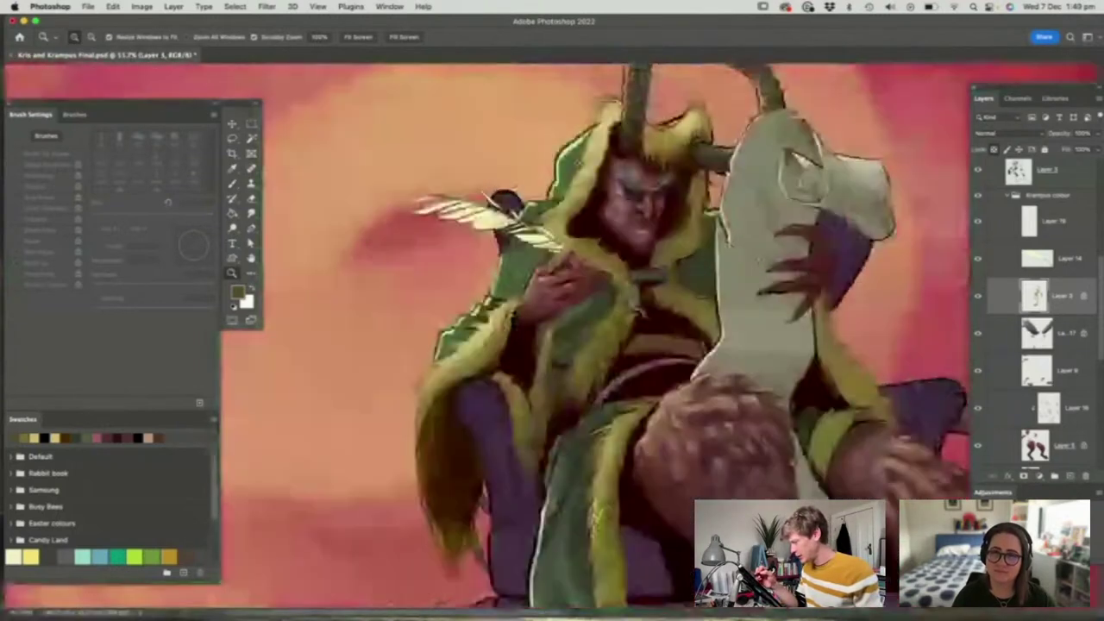
drag(637, 310, 656, 310)
key(b)
right_click(624, 277)
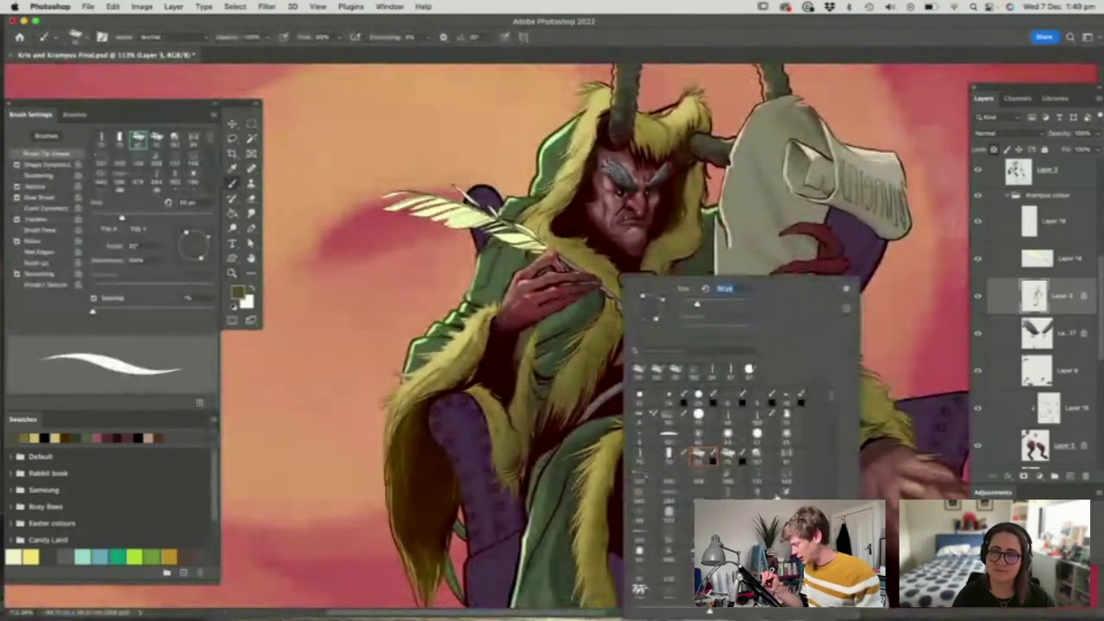
click(760, 475)
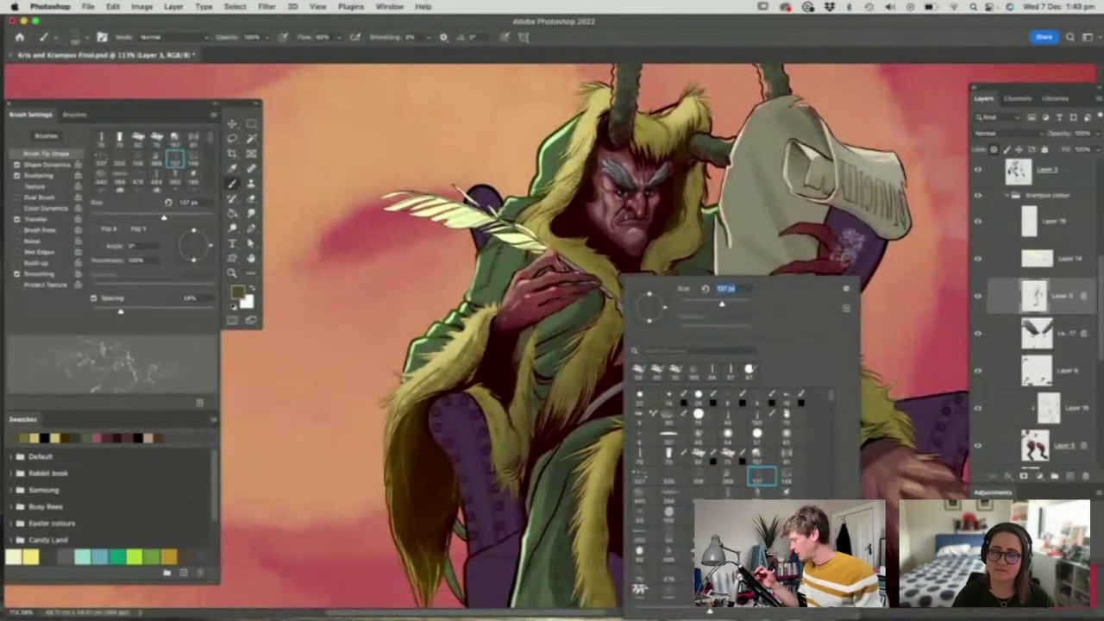
key(Return)
click(1069, 475)
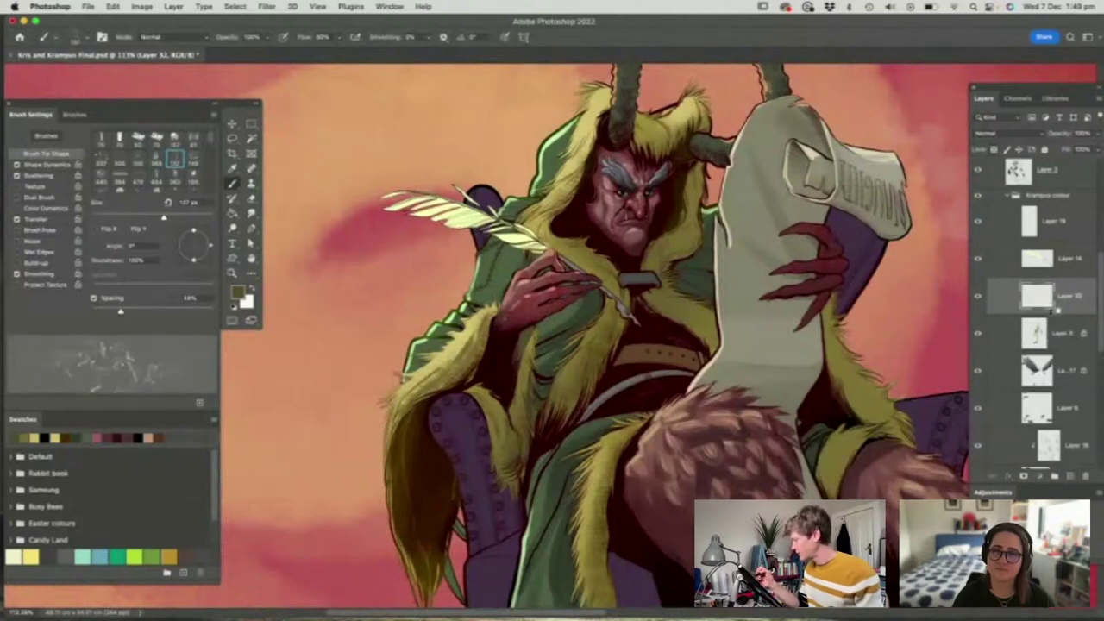
alt+click(1055, 311)
Sample the fur trim below the collar and choose a dark, warm brown as the painting colour
key(z)
drag(648, 192, 670, 192)
key(b)
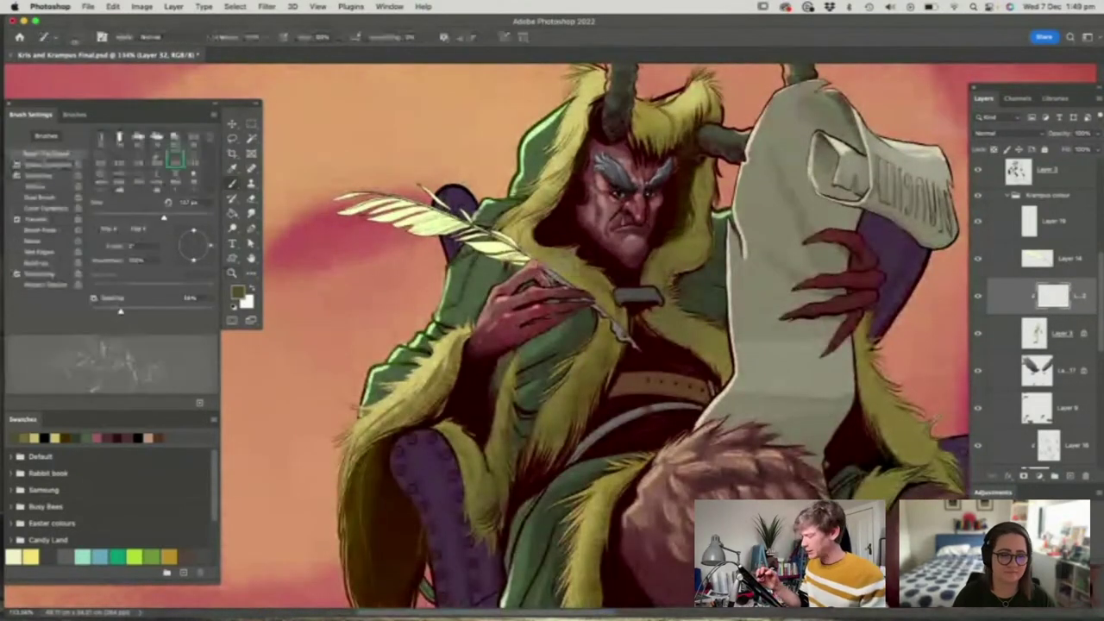
alt+click(556, 268)
click(238, 292)
click(415, 417)
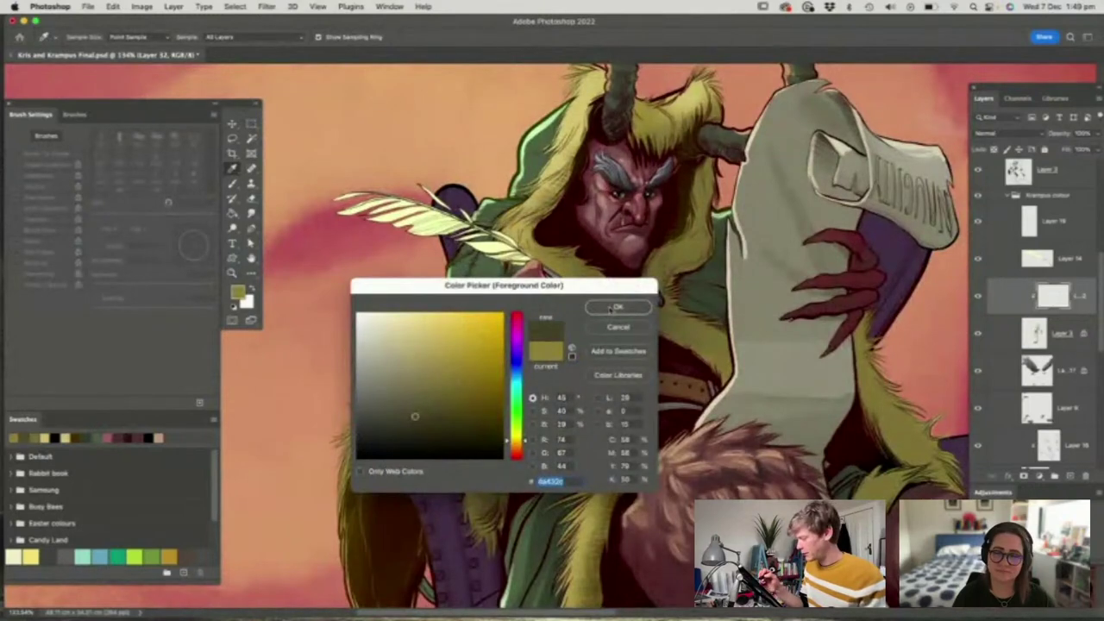
click(406, 429)
click(518, 448)
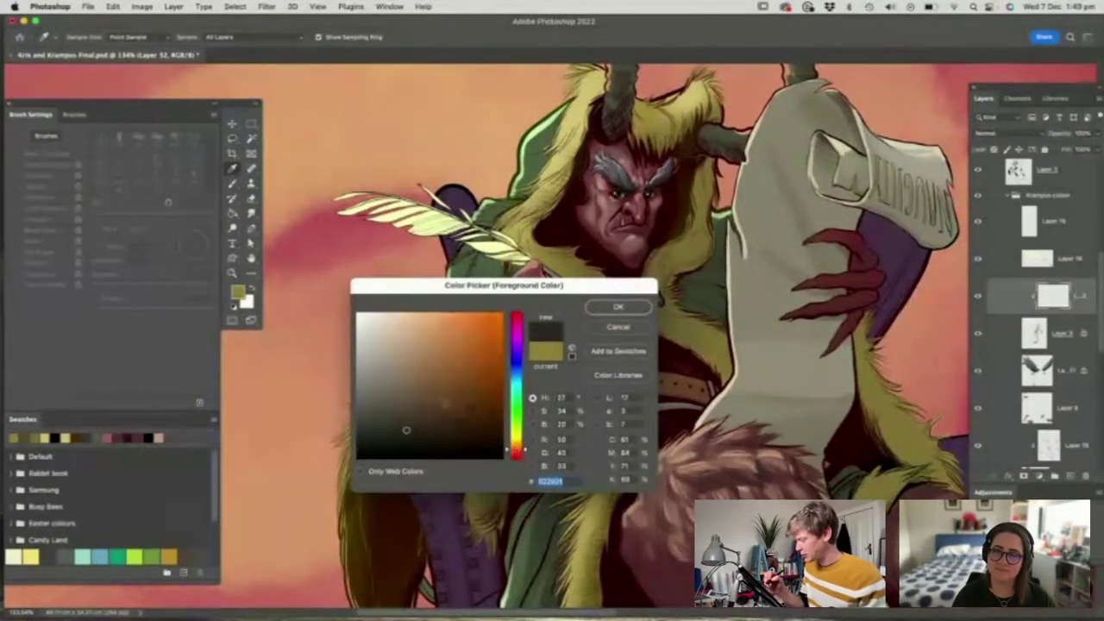
drag(406, 430, 442, 416)
click(603, 314)
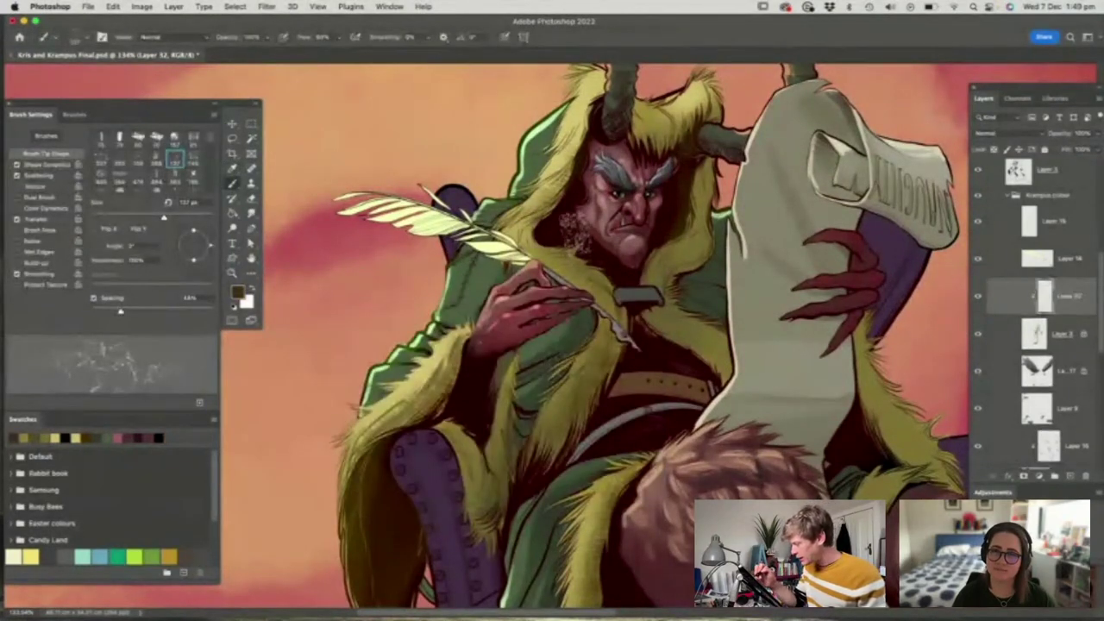
Brush dark brown scattered texture over the fur around the hood
key(z)
drag(564, 237, 680, 237)
key(b)
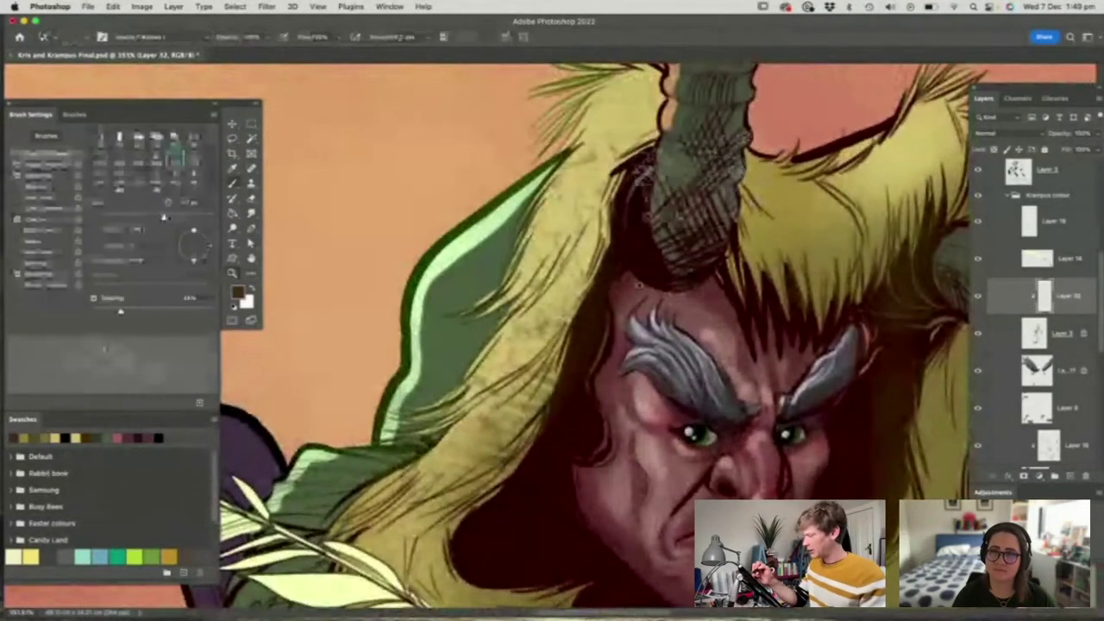
drag(925, 153, 854, 177)
Brush dark brown scattered texture over the sleeve's fur cuff and the fur hem along the cloak's lower edge
key(z)
mouse_move(803, 257)
mouse_down()
mouse_move(716, 257)
mouse_move(747, 257)
mouse_up()
key(b)
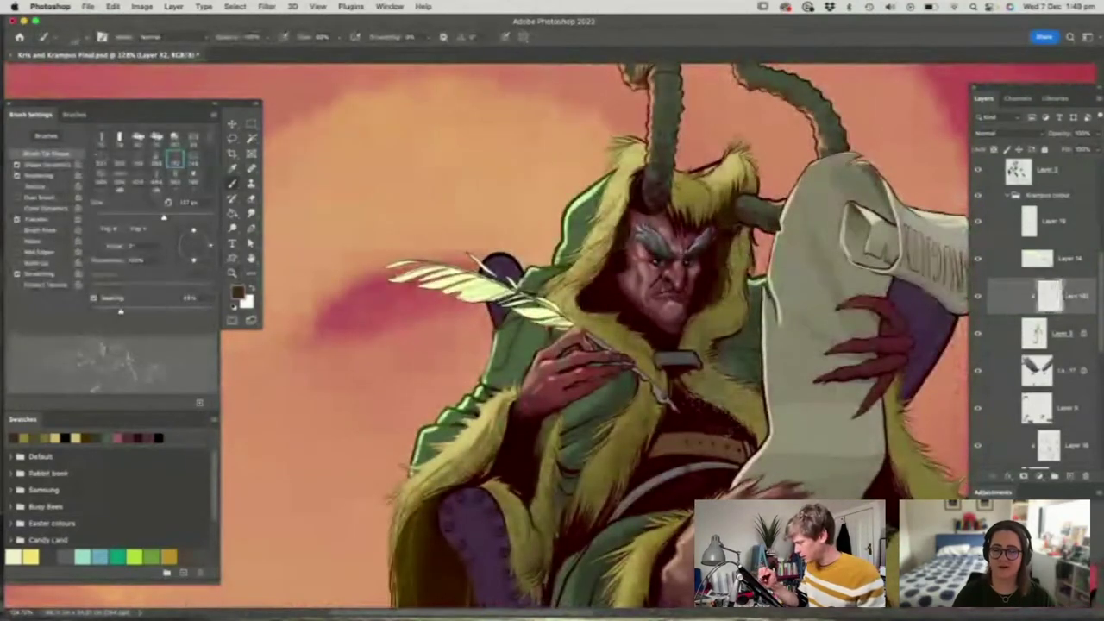
drag(457, 426, 454, 496)
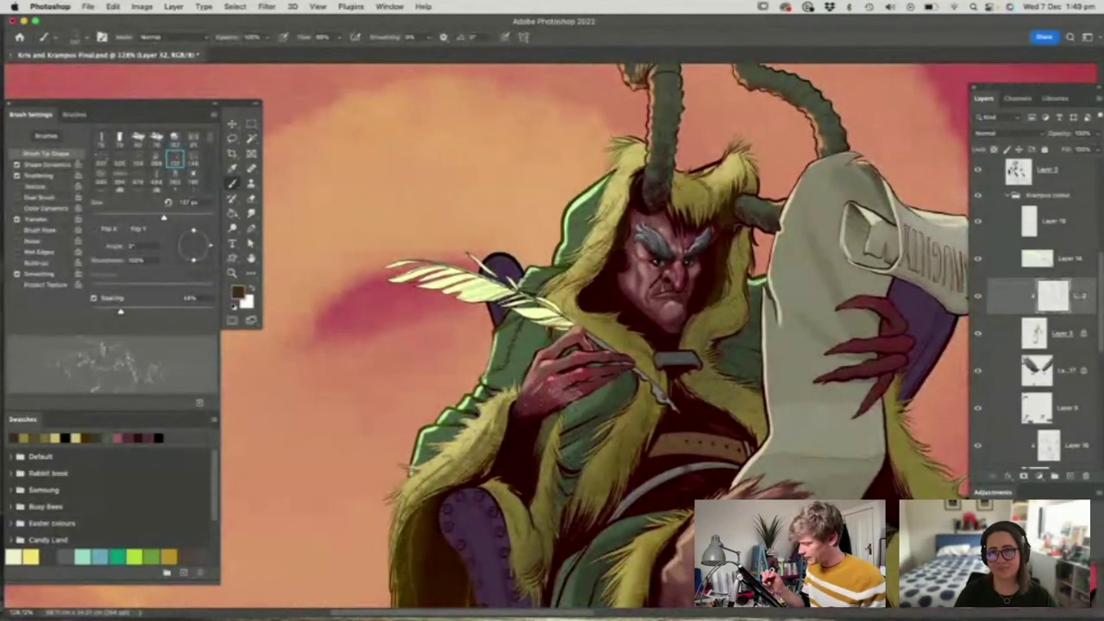
key(z)
mouse_move(565, 394)
mouse_down()
mouse_move(505, 395)
mouse_move(539, 394)
mouse_up()
key(b)
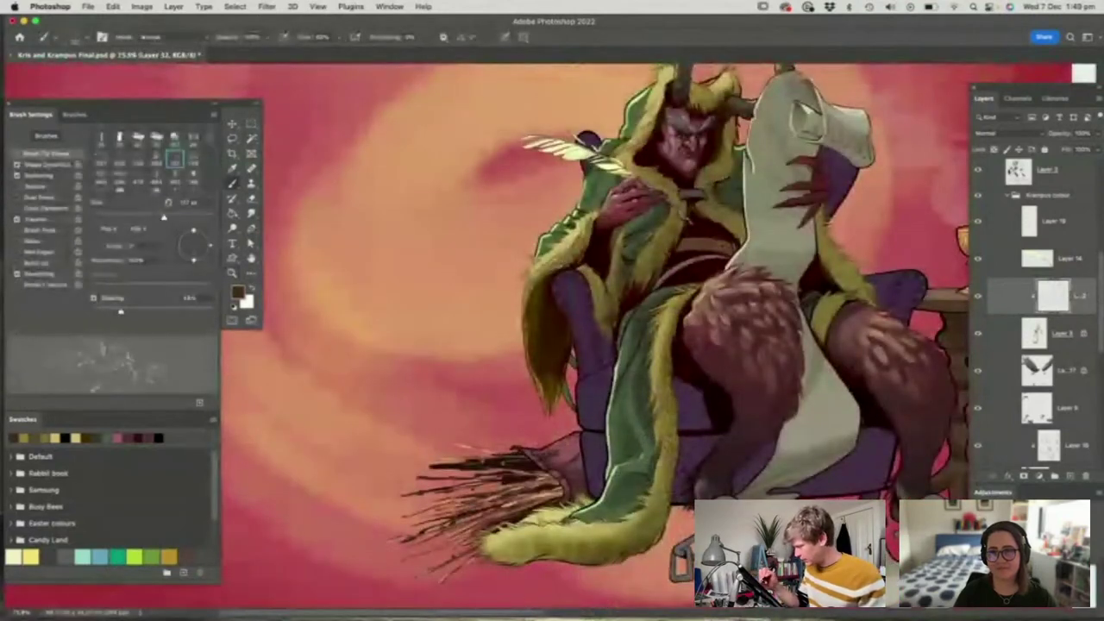
drag(670, 480, 495, 550)
Select the green cloak's colour layer and add a new layer clipped to it
key(z)
drag(528, 395, 484, 395)
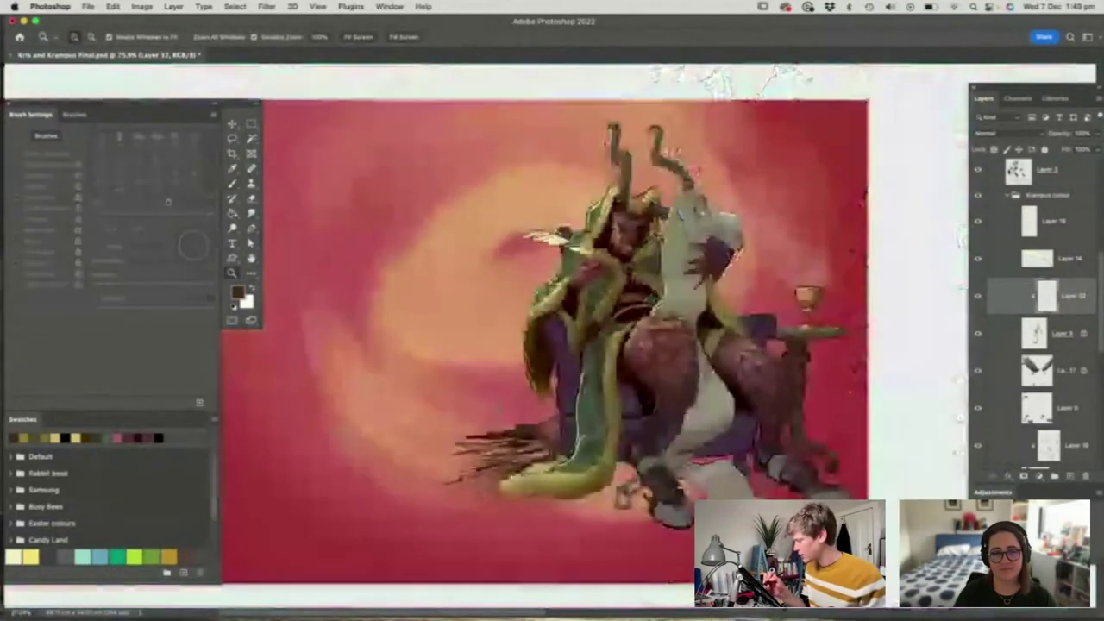
drag(552, 327, 621, 328)
key(b)
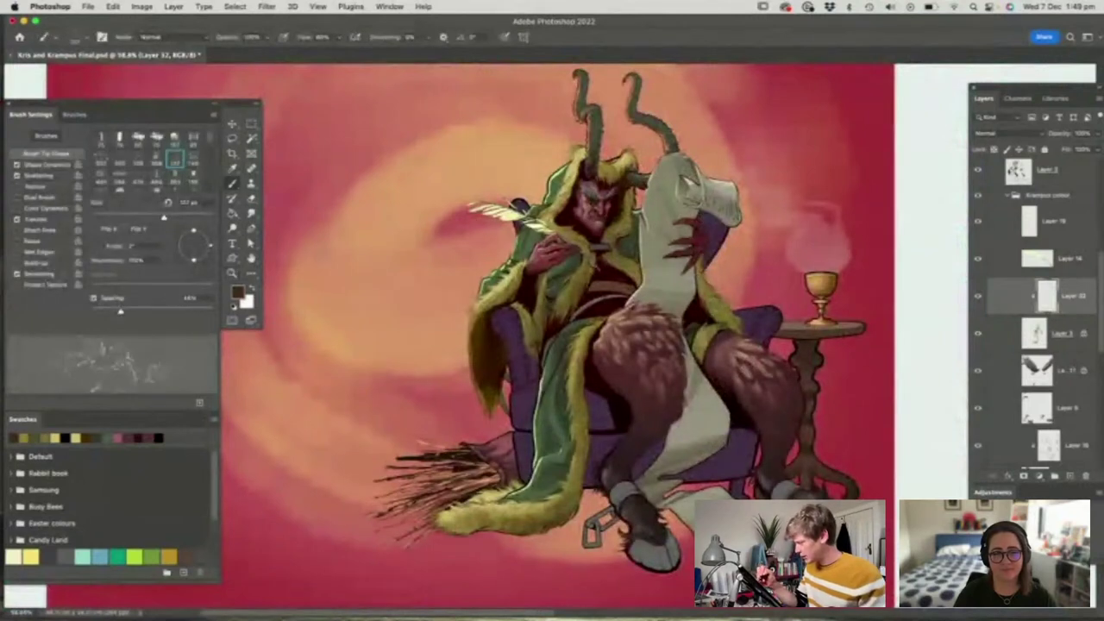
scroll(1053, 349, down, 5)
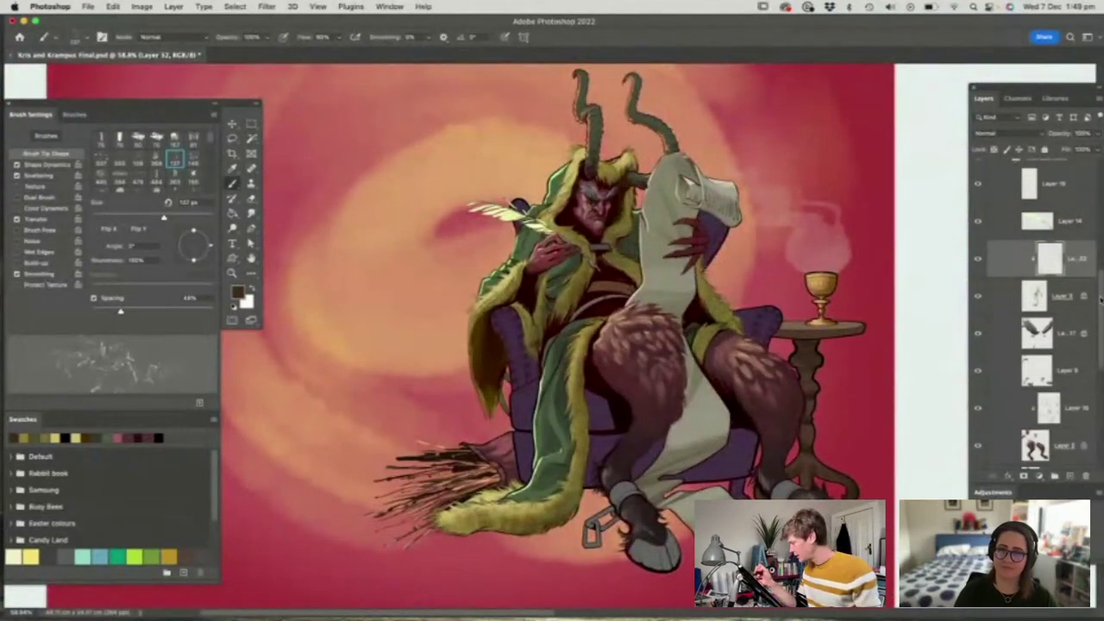
click(1053, 348)
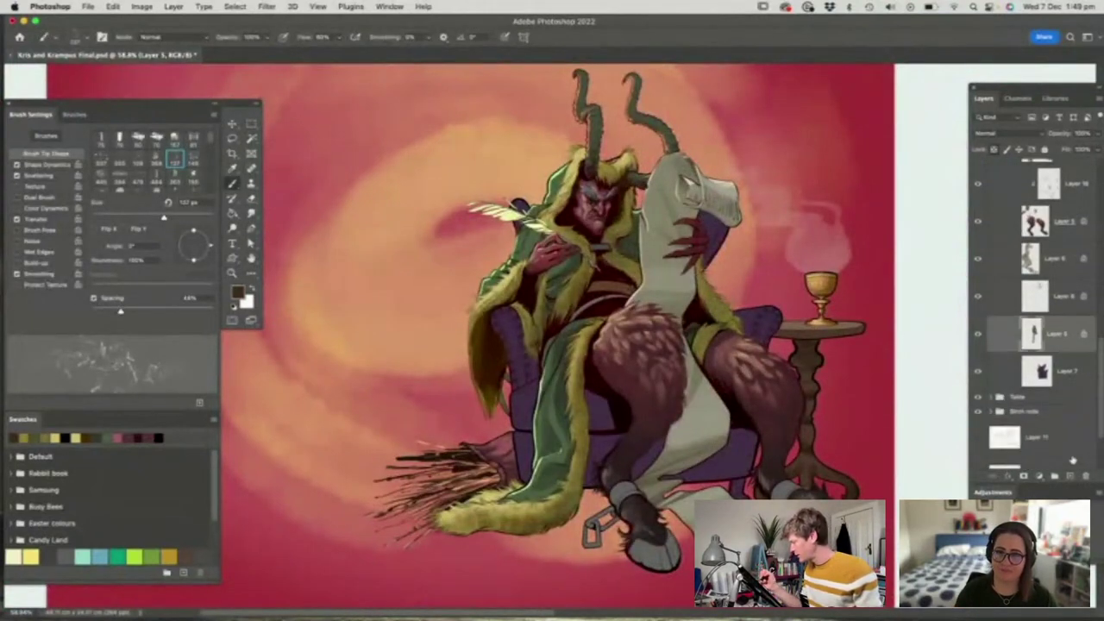
click(1071, 475)
alt+click(1054, 350)
Choose a light peach as the painting colour
key(z)
drag(604, 229, 673, 229)
key(b)
click(238, 293)
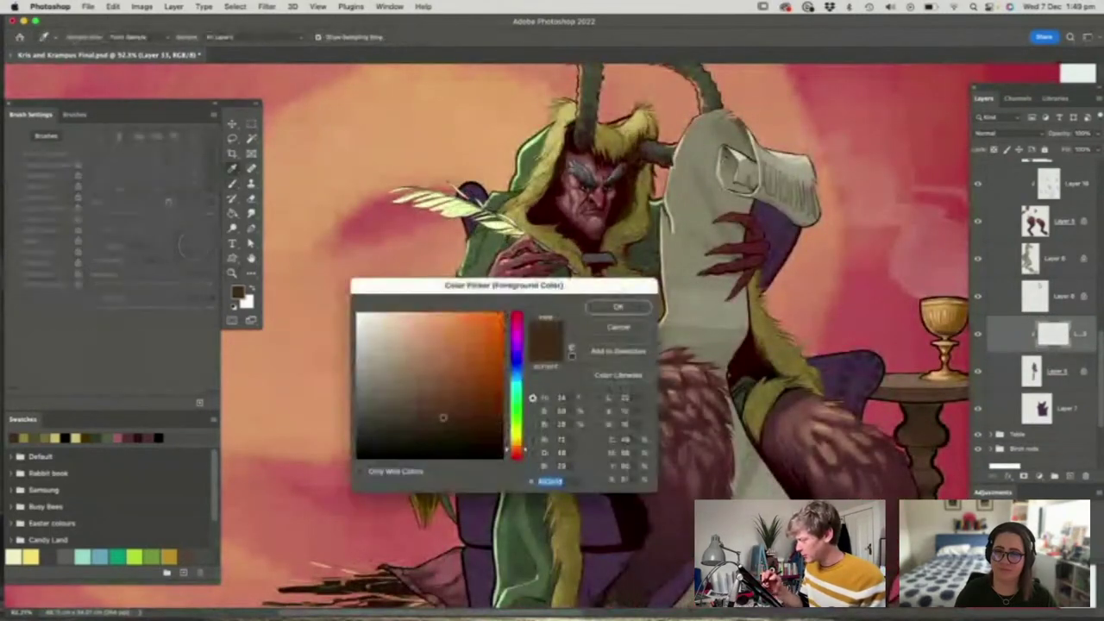
click(412, 323)
click(422, 318)
click(618, 307)
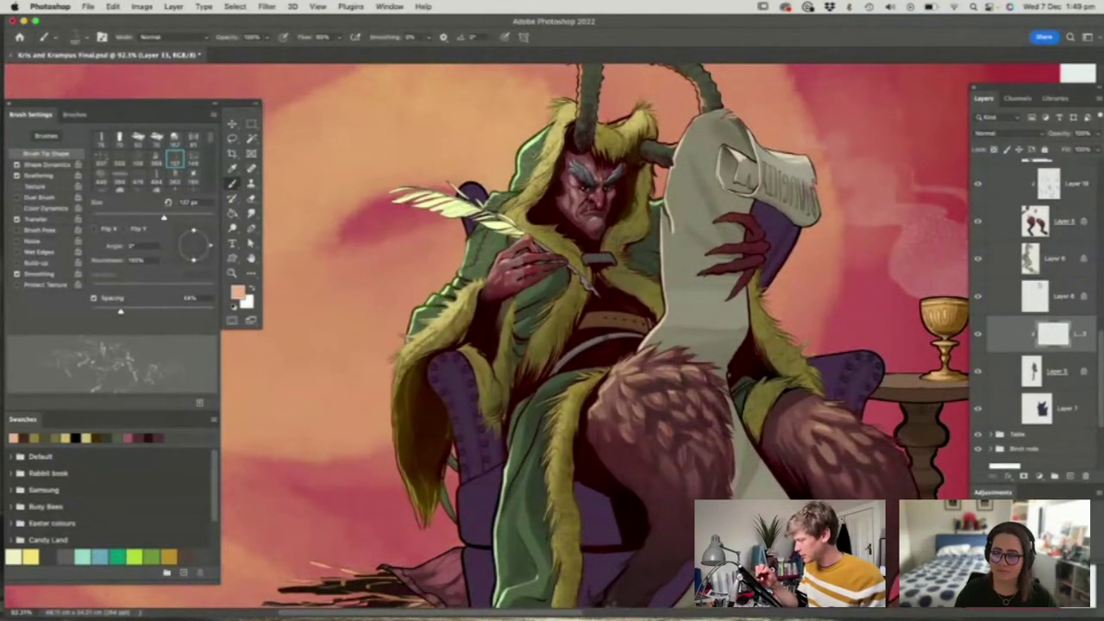
Brush peach scattered texture over the green cloak, from the sleeve down to the lower panel
mouse_move(514, 270)
mouse_down()
mouse_move(526, 328)
mouse_move(501, 455)
mouse_move(543, 400)
mouse_move(529, 570)
mouse_up()
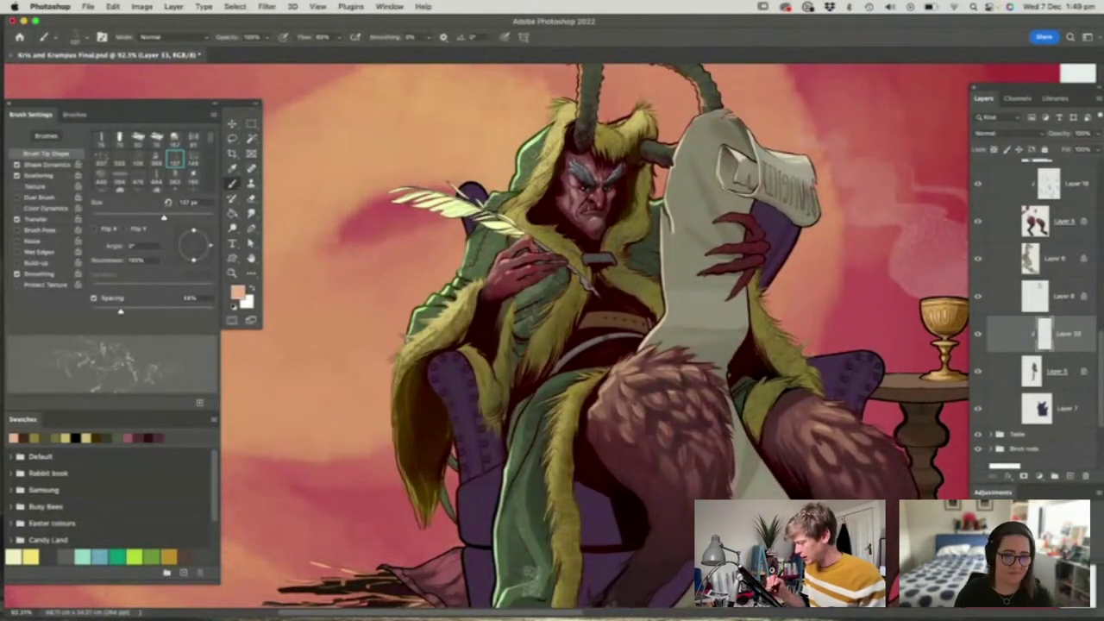
key(z)
drag(630, 281, 584, 302)
drag(581, 415, 632, 416)
key(b)
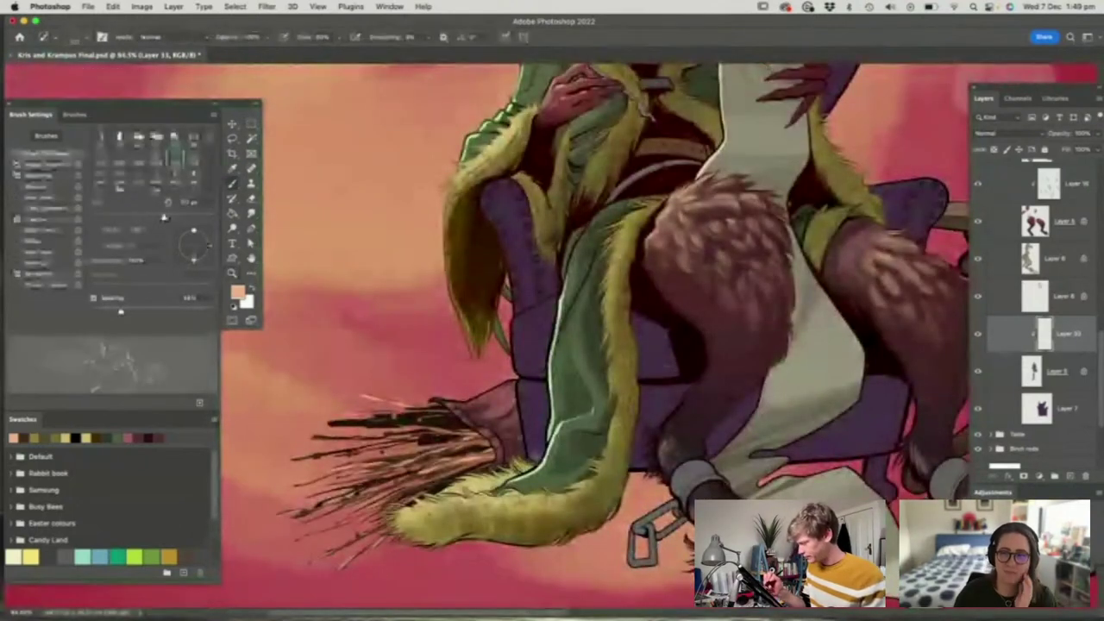
Switch to the 75 px smooth tapered brush, add another layer above the cloak texture layer, and undo the test stroke
key(z)
drag(557, 408, 608, 408)
key(b)
right_click(572, 279)
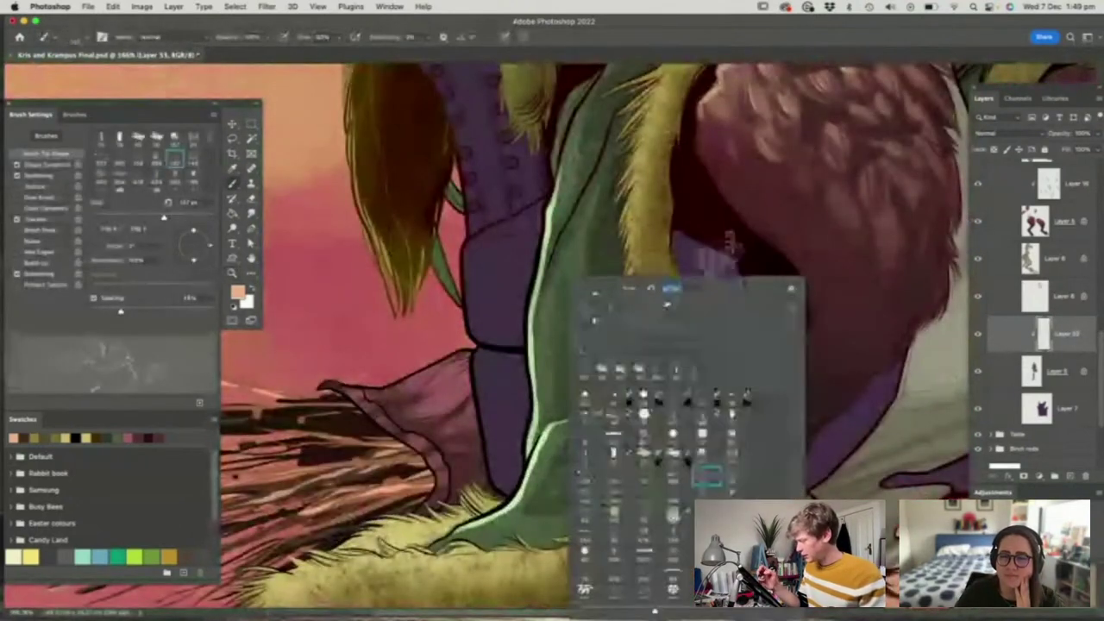
double_click(588, 455)
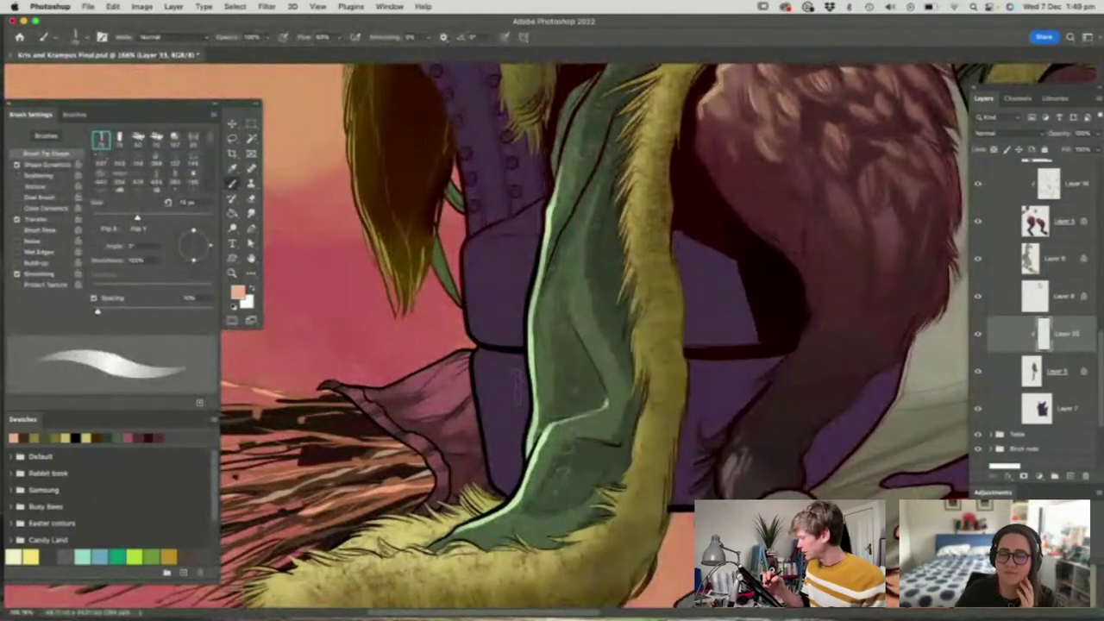
click(1071, 478)
mouse_move(352, 222)
mouse_down()
mouse_move(302, 346)
mouse_move(405, 388)
mouse_up()
key(super+z)
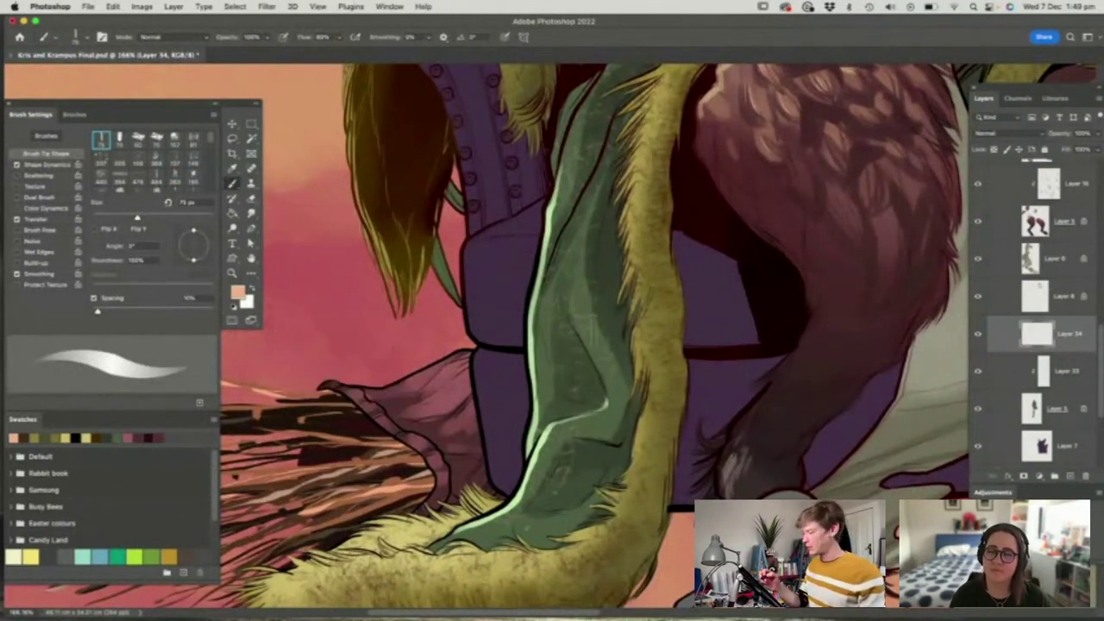
Sample the cloak's green and choose a pale grey-green as the painting colour
alt+click(578, 301)
key(n)
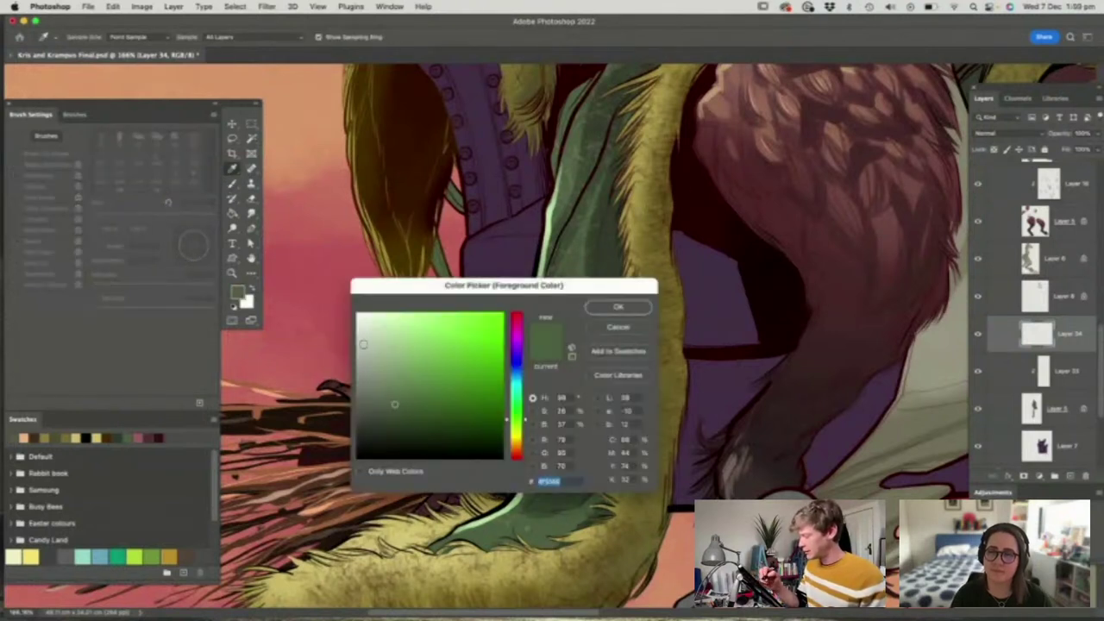
click(368, 364)
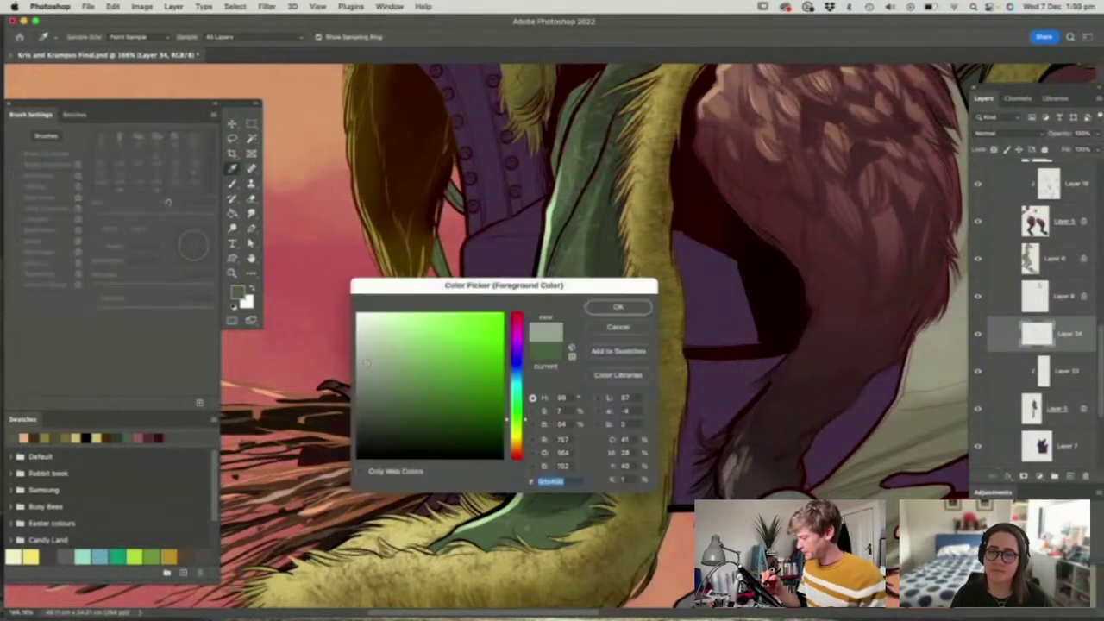
click(618, 307)
Try painting pale grey-green highlights along the folds of the cloak's lower panel
key(b)
drag(592, 195, 572, 306)
key(super+z)
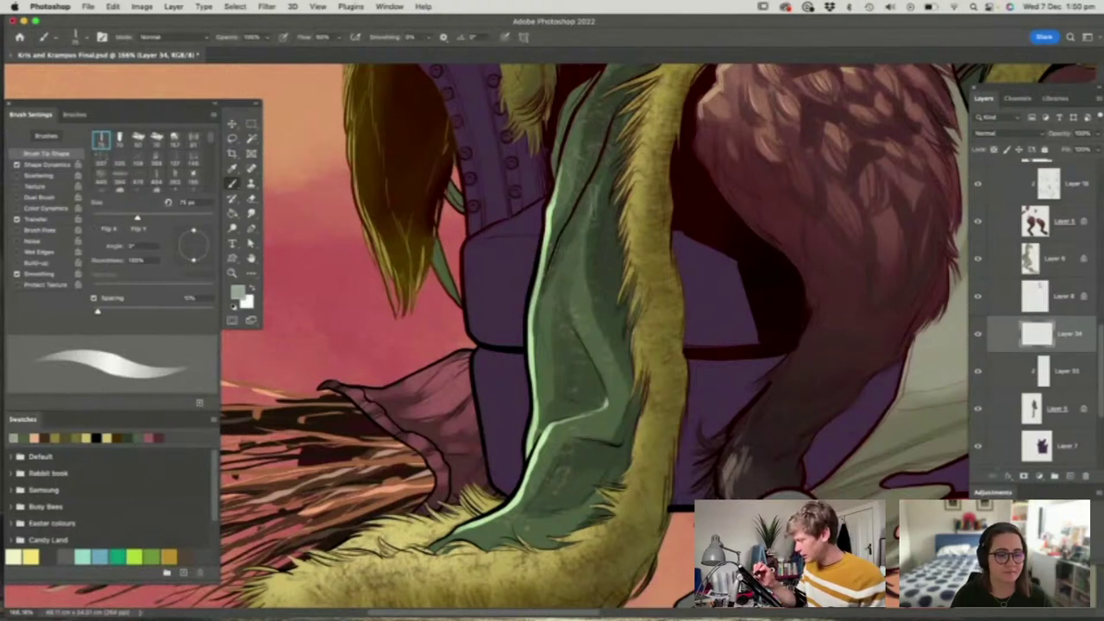
mouse_move(585, 202)
mouse_down()
mouse_move(573, 295)
mouse_move(614, 399)
mouse_move(531, 476)
mouse_up()
drag(559, 242, 540, 424)
key(z)
drag(617, 314, 544, 315)
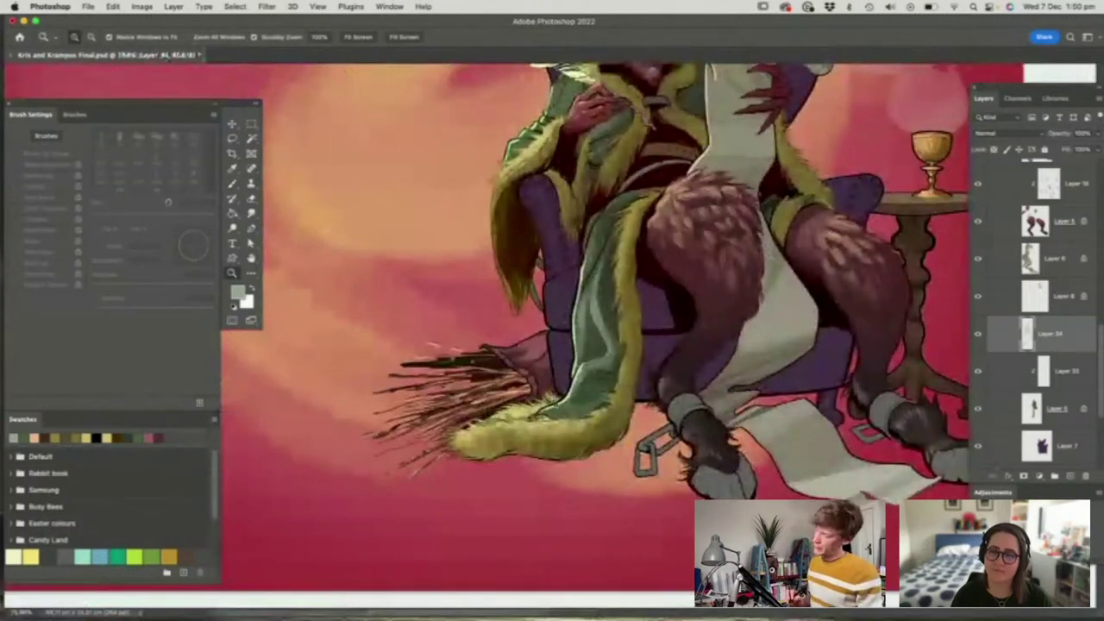
click(585, 307)
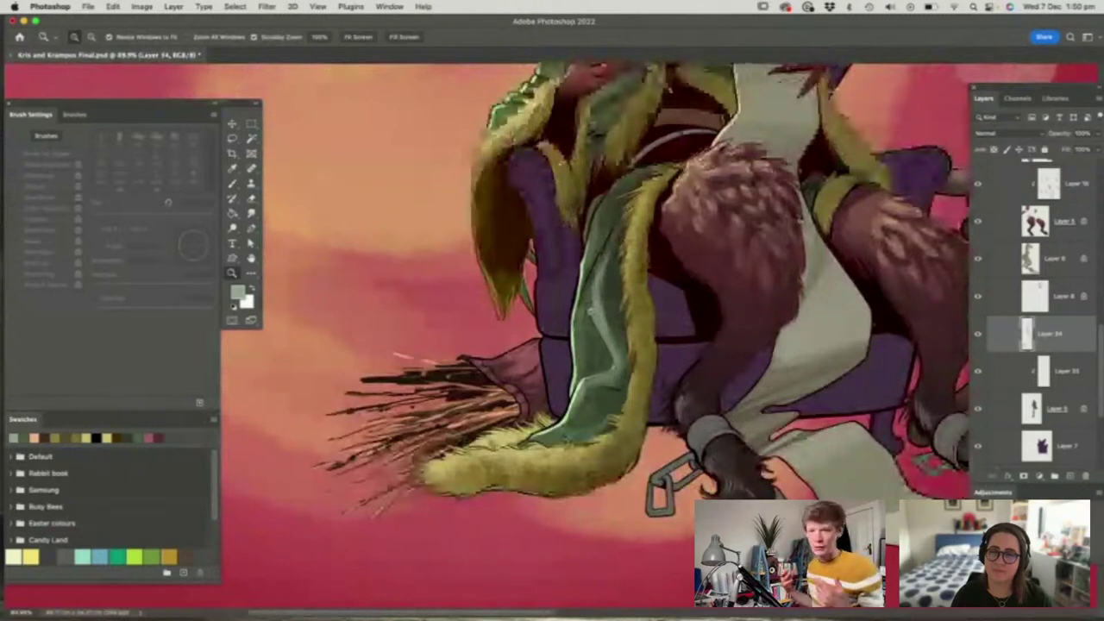
Undo the grey-green highlight strokes on the cloak's lower panel
key(super+z)
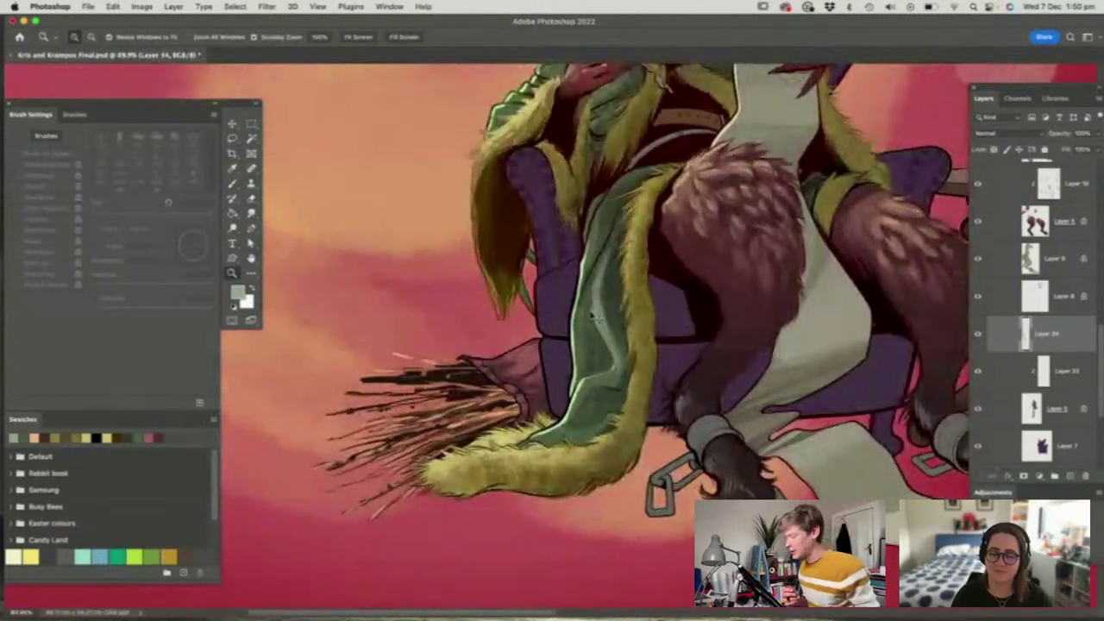
key(super+z)
key(super+z)
key(super+z)
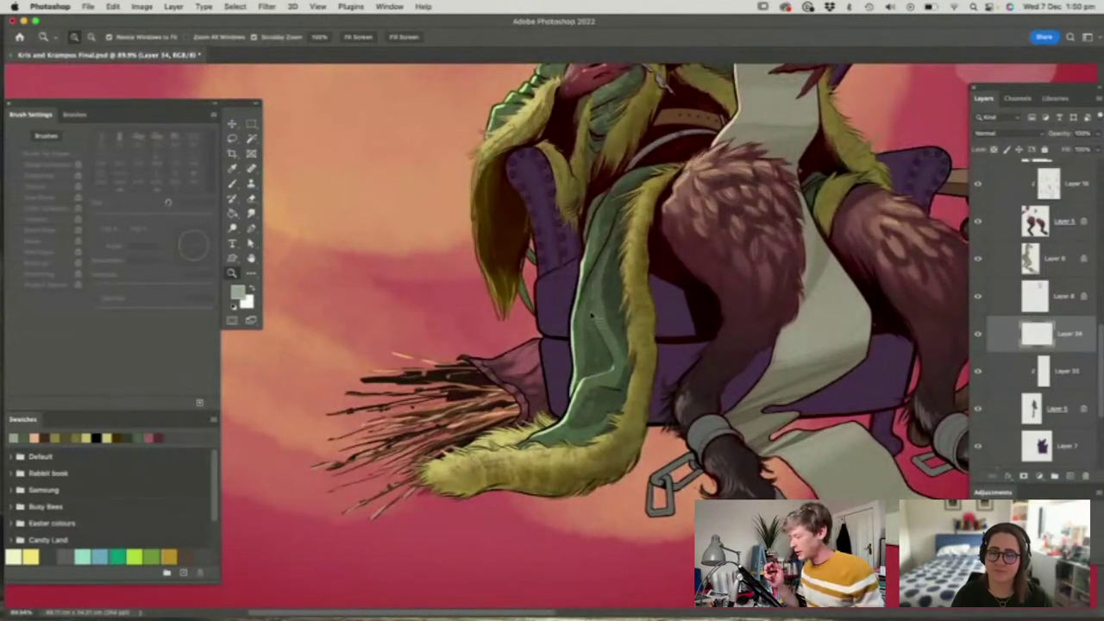
Shift the painting colour's hue to yellow, choose a brighter pale yellow-green, and undo the test stroke
drag(579, 306, 623, 302)
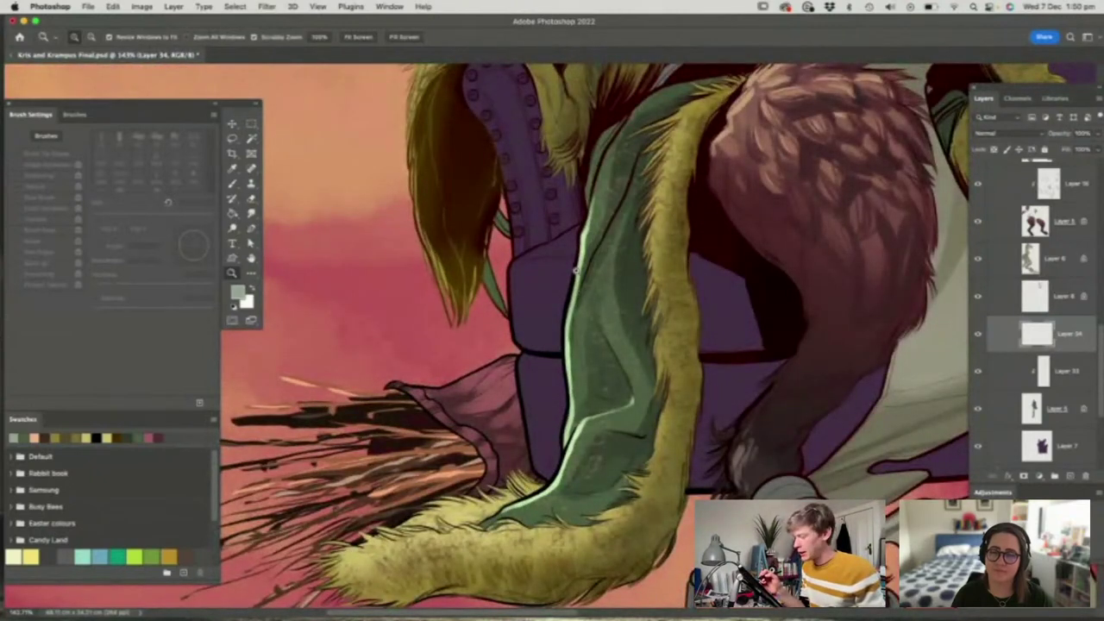
key(b)
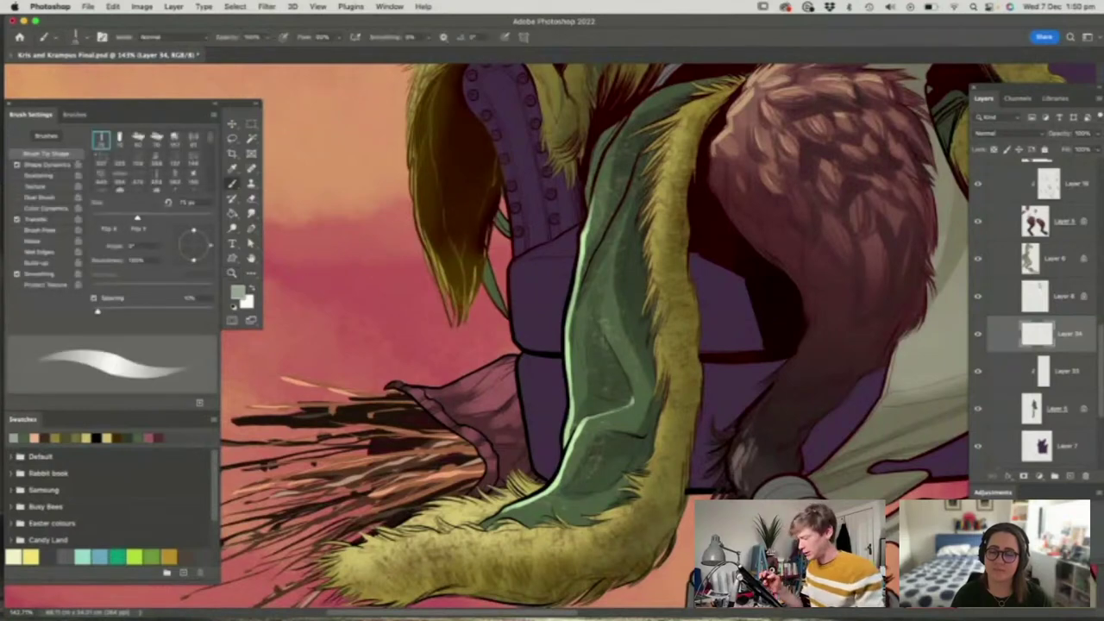
key(n)
drag(569, 283, 895, 157)
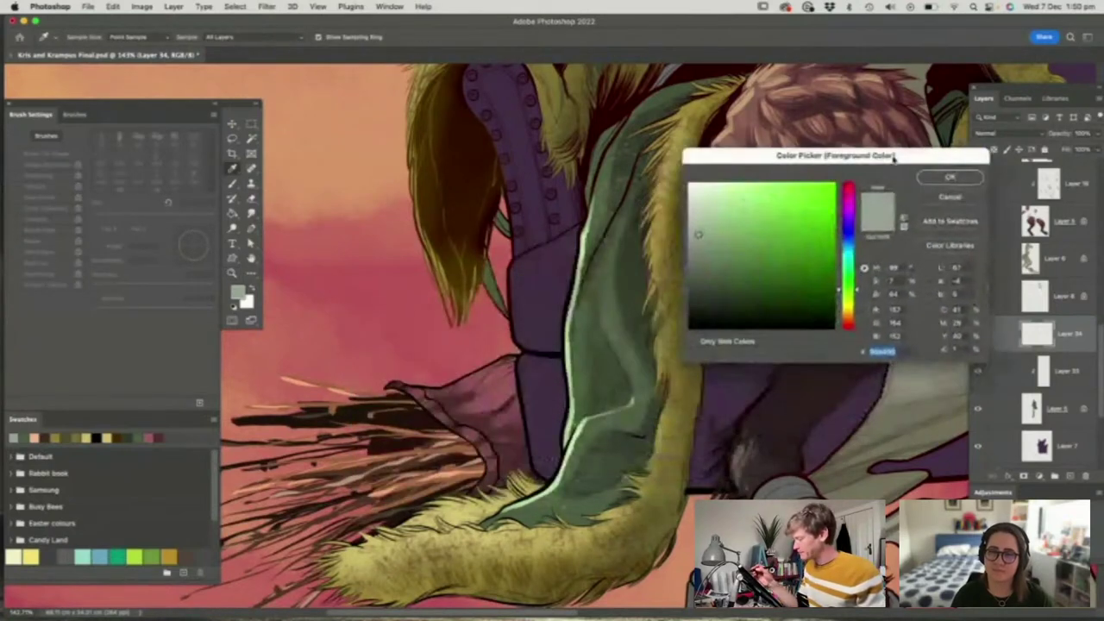
mouse_move(854, 291)
mouse_down()
mouse_move(854, 304)
mouse_move(854, 282)
mouse_move(855, 326)
mouse_move(854, 289)
mouse_move(855, 303)
mouse_up()
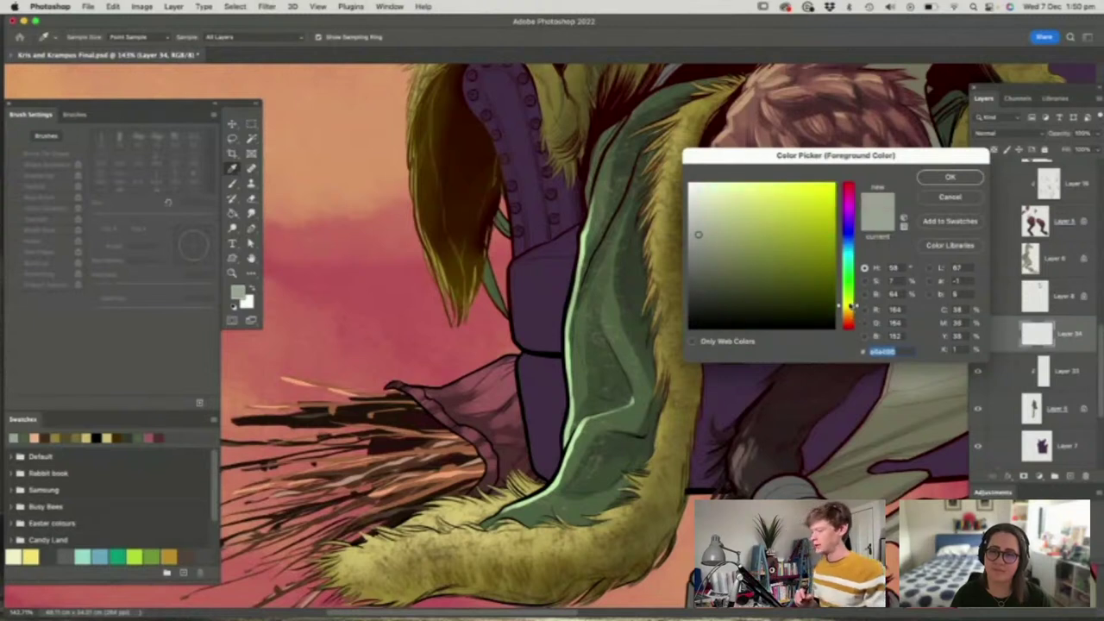
click(728, 188)
click(950, 176)
key(b)
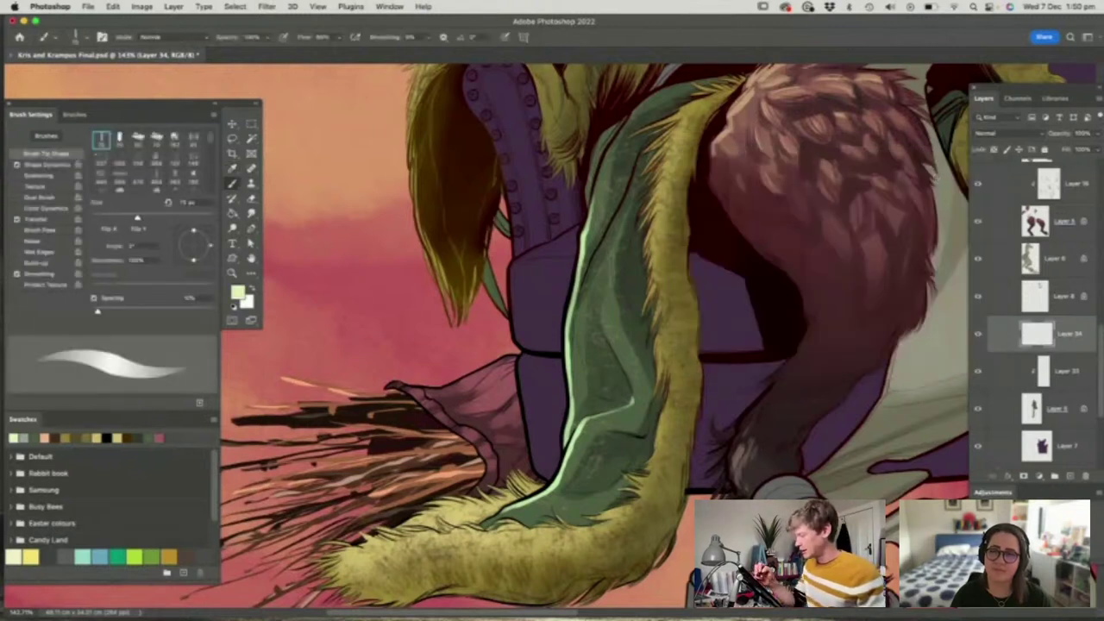
key(super+z)
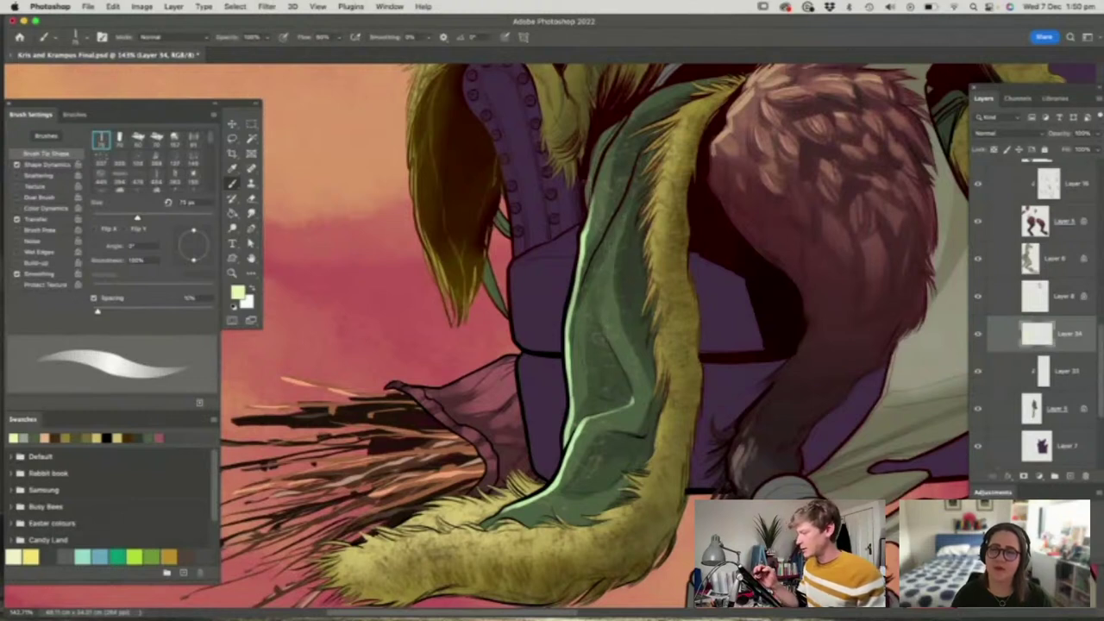
Lower the brush opacity and let pen pressure control it
click(267, 38)
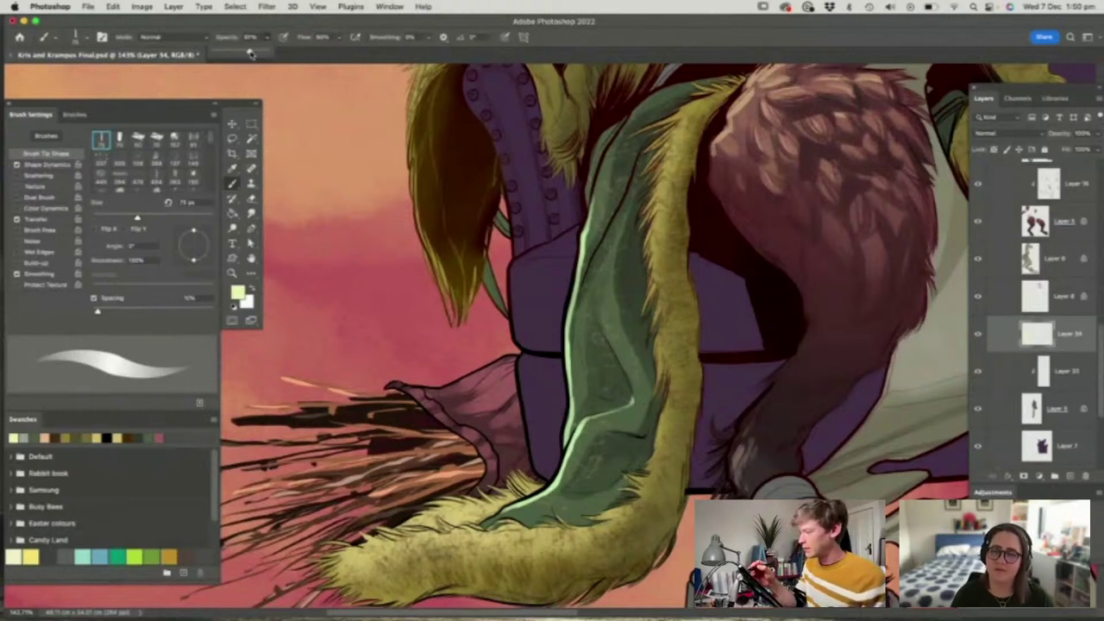
drag(251, 53, 242, 54)
click(284, 39)
Paint soft pale yellow-green highlights along the folds of the cloak's lower panel and up towards the knee
mouse_move(616, 230)
mouse_down()
mouse_move(616, 344)
mouse_move(640, 402)
mouse_move(595, 423)
mouse_move(573, 457)
mouse_up()
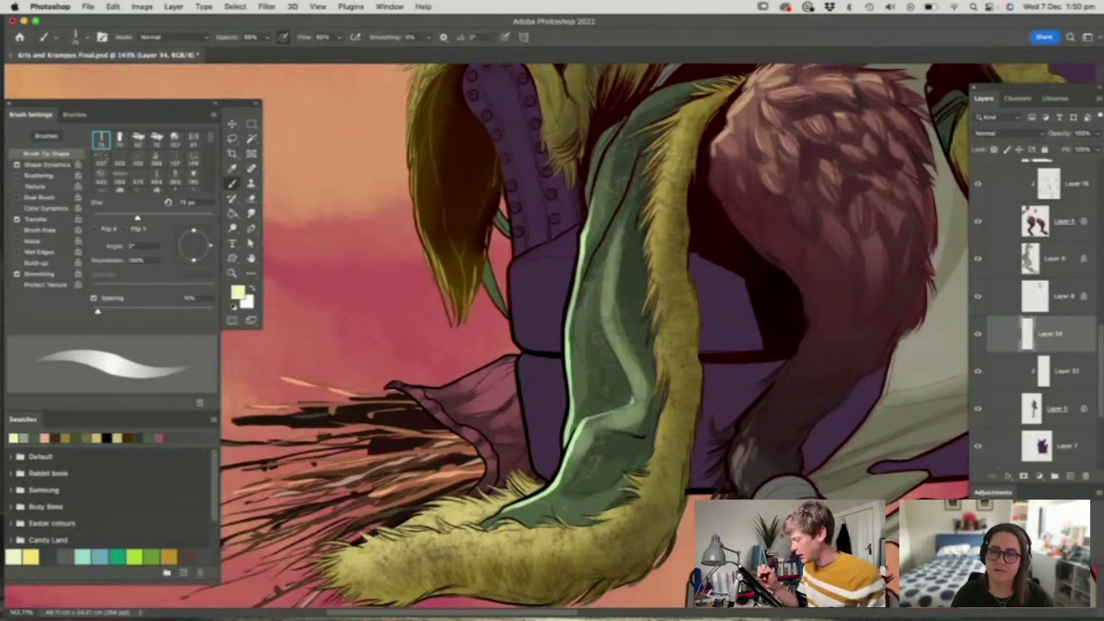
drag(588, 281, 576, 418)
mouse_move(588, 250)
mouse_down()
mouse_move(617, 147)
mouse_move(660, 94)
mouse_up()
drag(612, 138, 583, 215)
Brush pale yellow-green highlights onto the cloak's hood, shoulder and sleeve, undoing the last stroke
key(z)
drag(629, 343, 598, 371)
alt+click(626, 360)
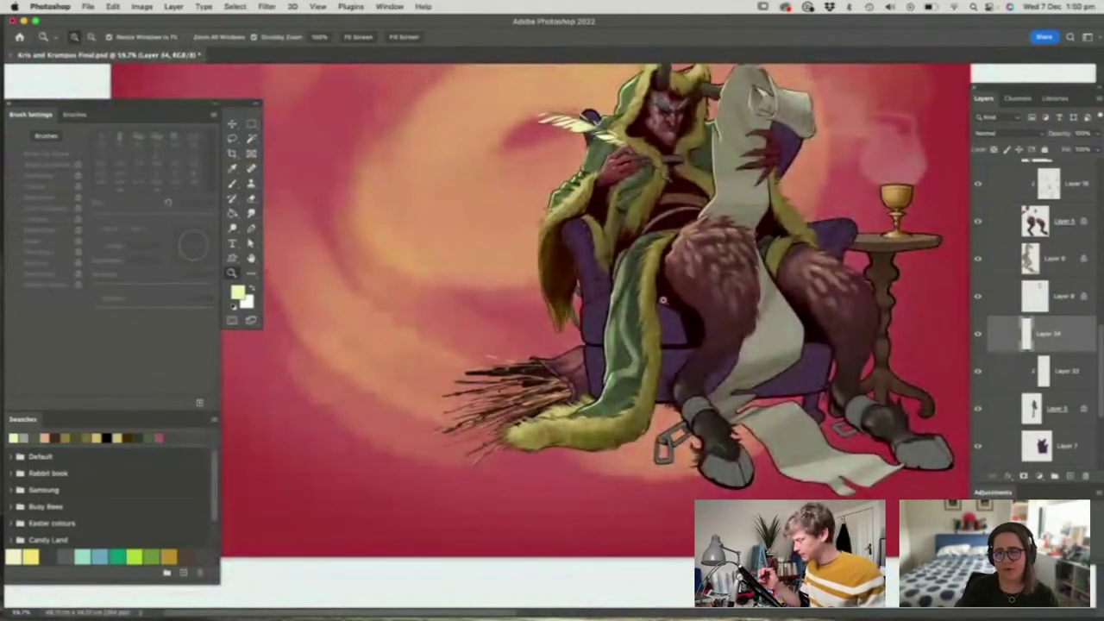
click(607, 101)
key(b)
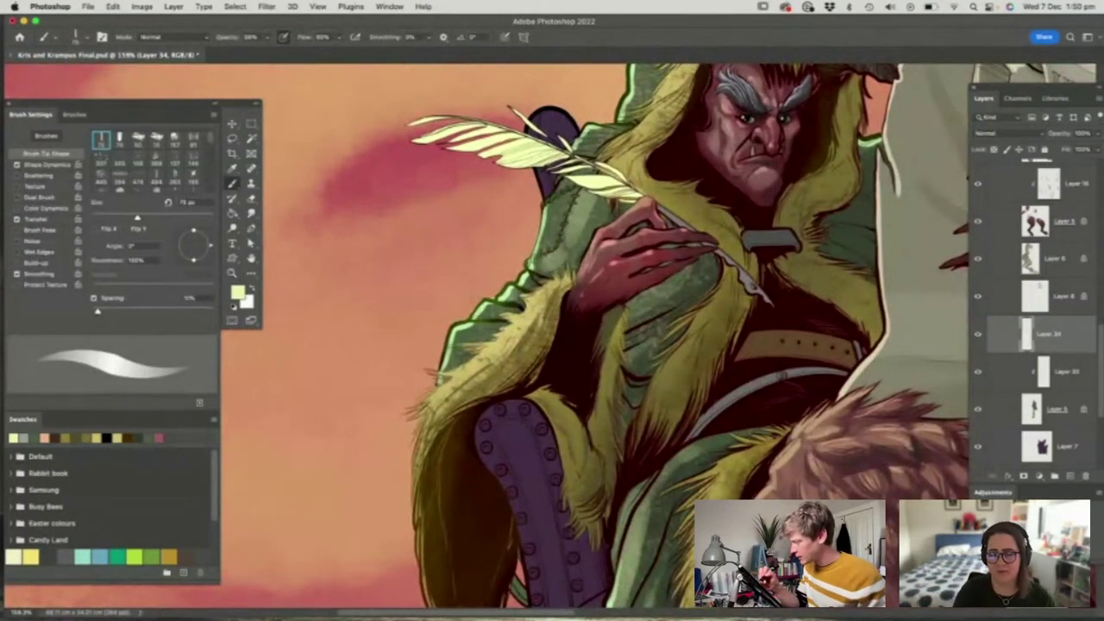
key(z)
drag(535, 367, 449, 367)
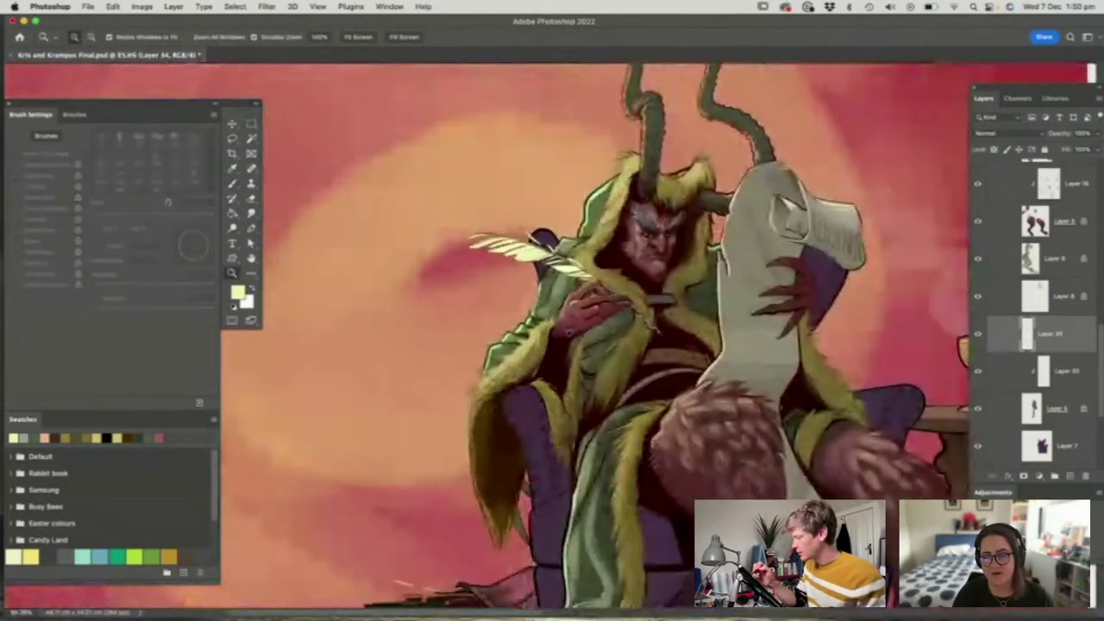
drag(570, 241, 656, 241)
key(b)
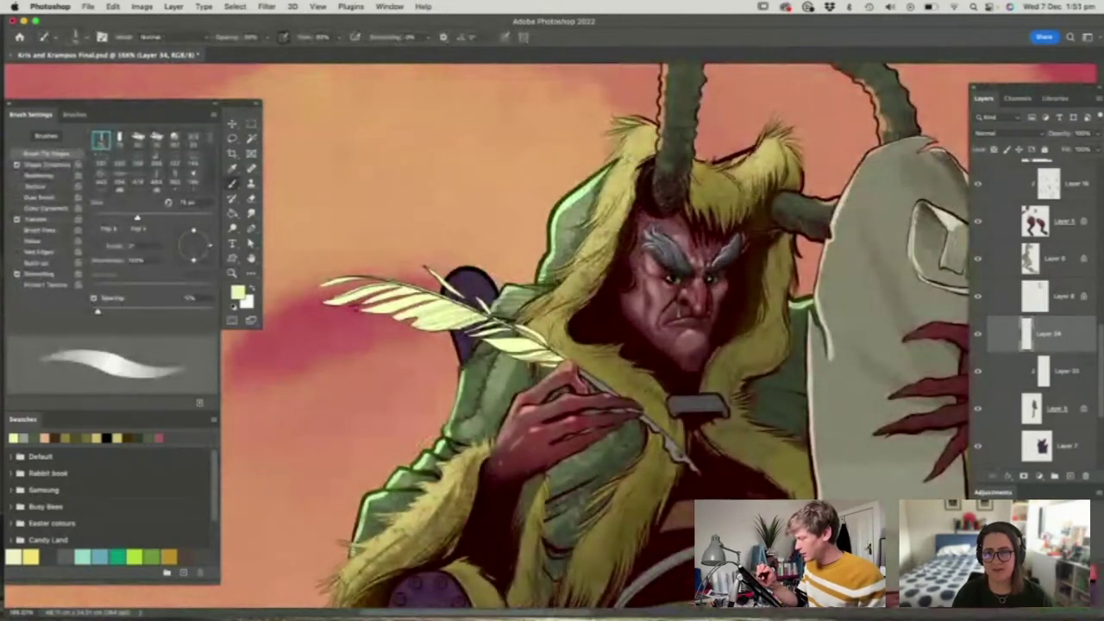
key(z)
drag(587, 278, 500, 278)
mouse_move(656, 321)
mouse_down()
mouse_move(717, 321)
mouse_move(680, 315)
mouse_up()
key(b)
key(super+z)
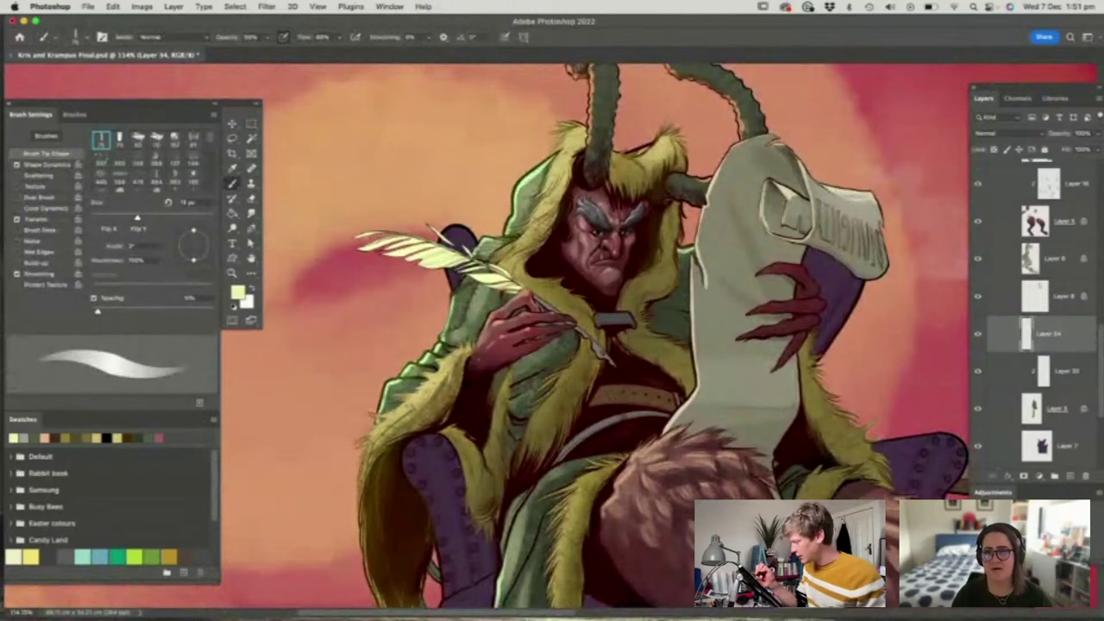
Select the purple armchair's colour layer and add a new layer above it
key(z)
drag(585, 194, 505, 194)
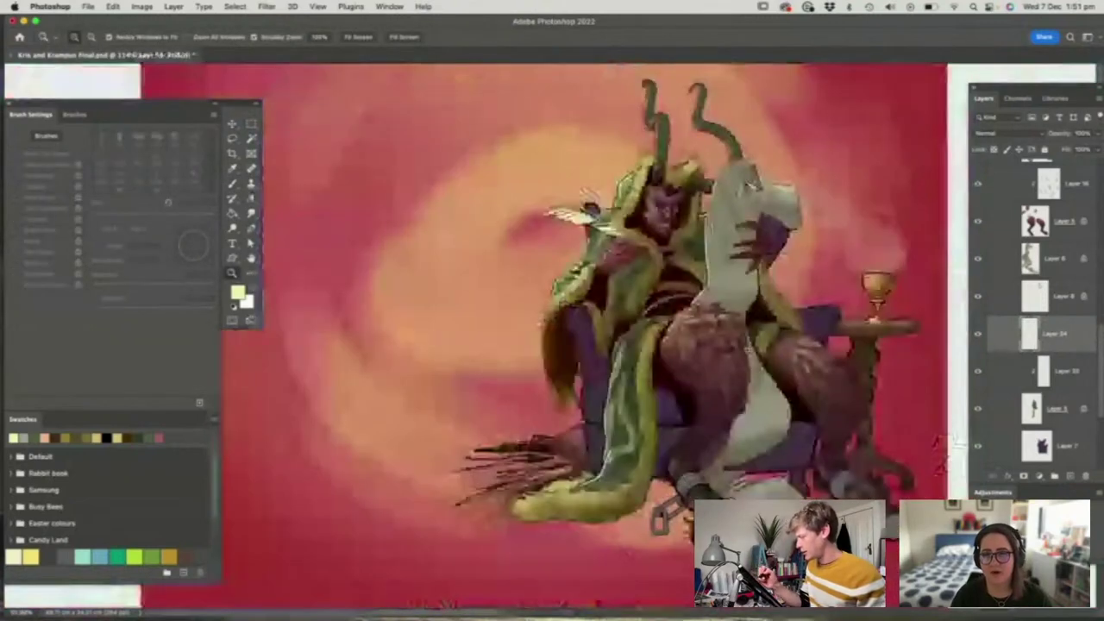
drag(612, 490, 647, 490)
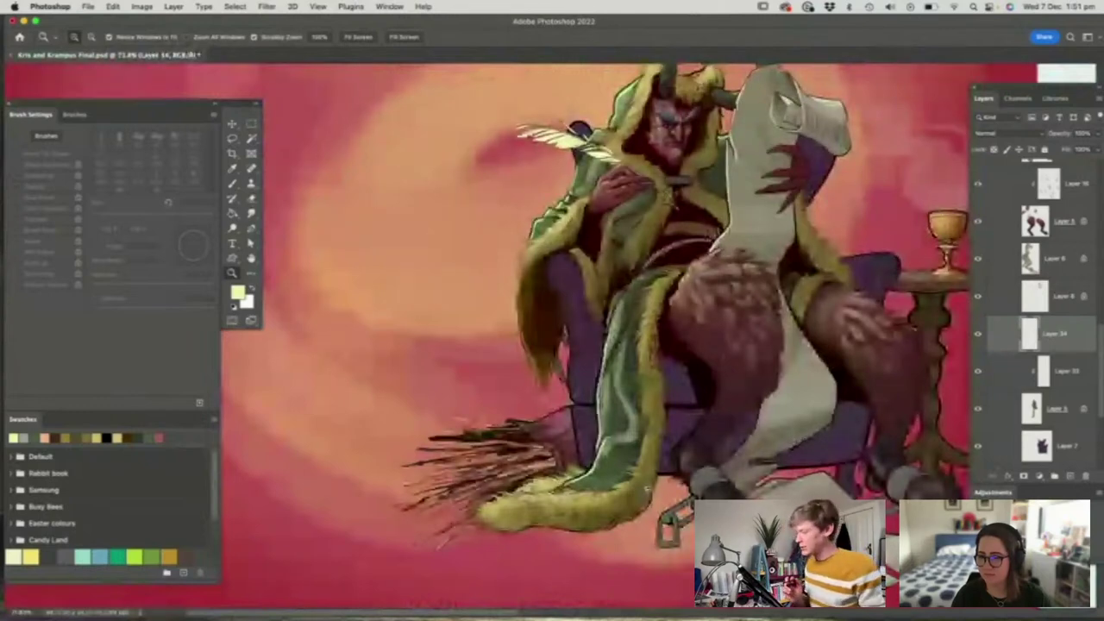
drag(548, 431, 572, 432)
scroll(572, 432, up, 2)
scroll(575, 434, up, 4)
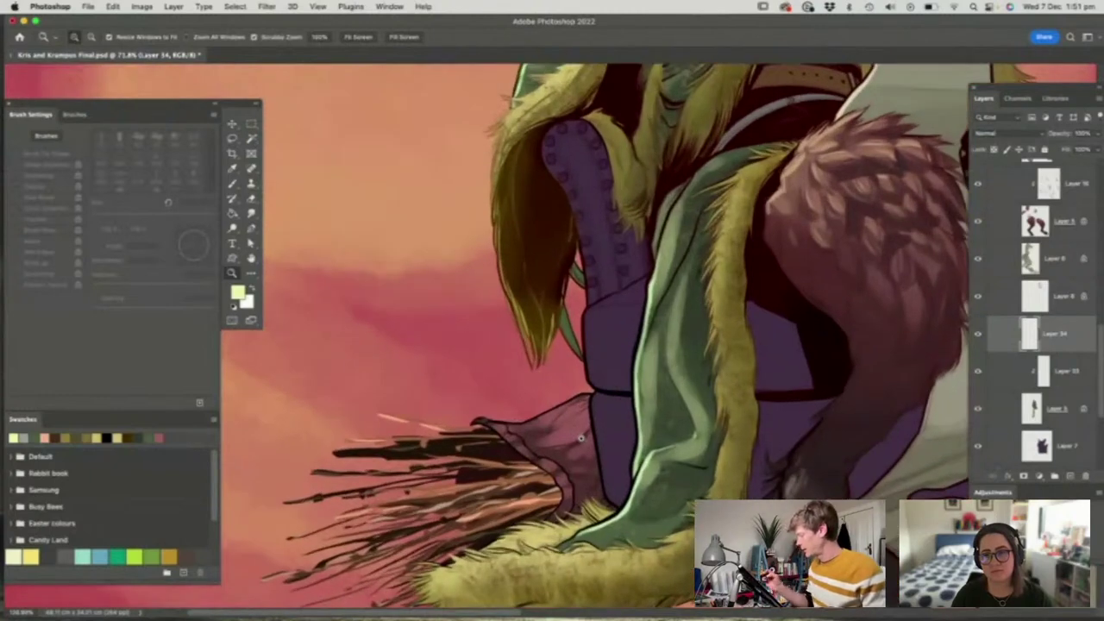
click(1048, 447)
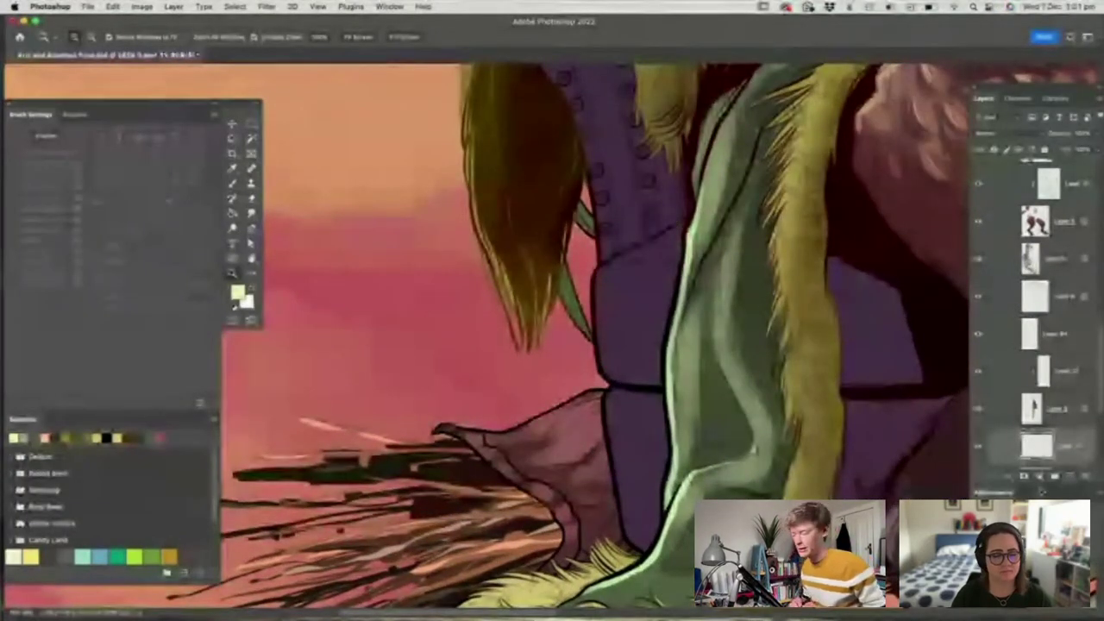
Set the foreground colour to a pale greyish pink with a hue of 354° for the armchair highlights
key(b)
key(n)
drag(830, 169, 518, 157)
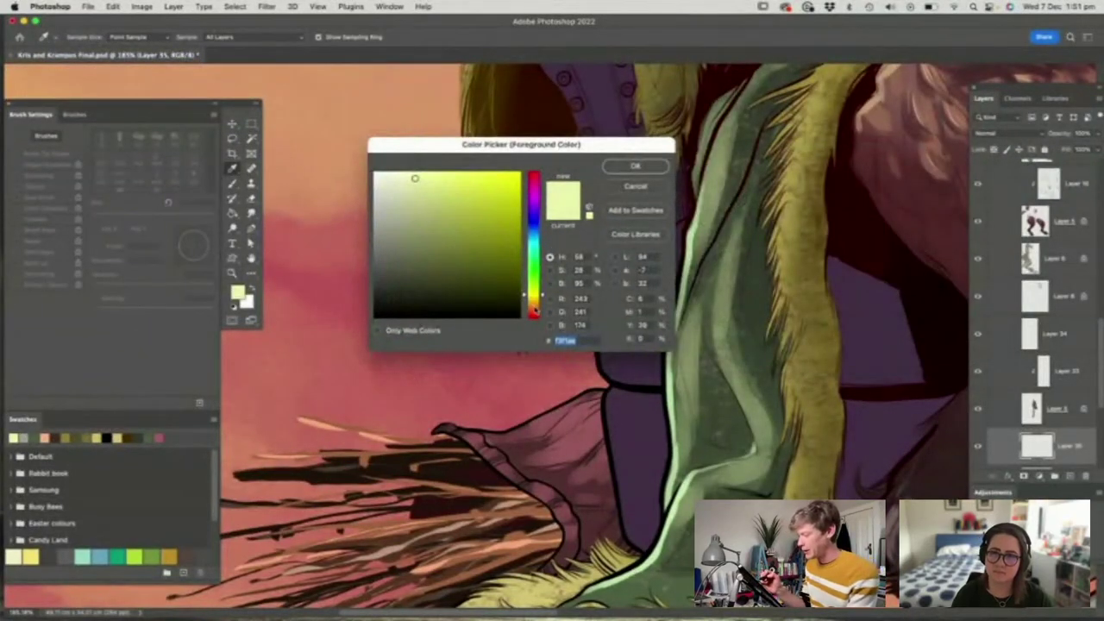
drag(535, 310, 536, 308)
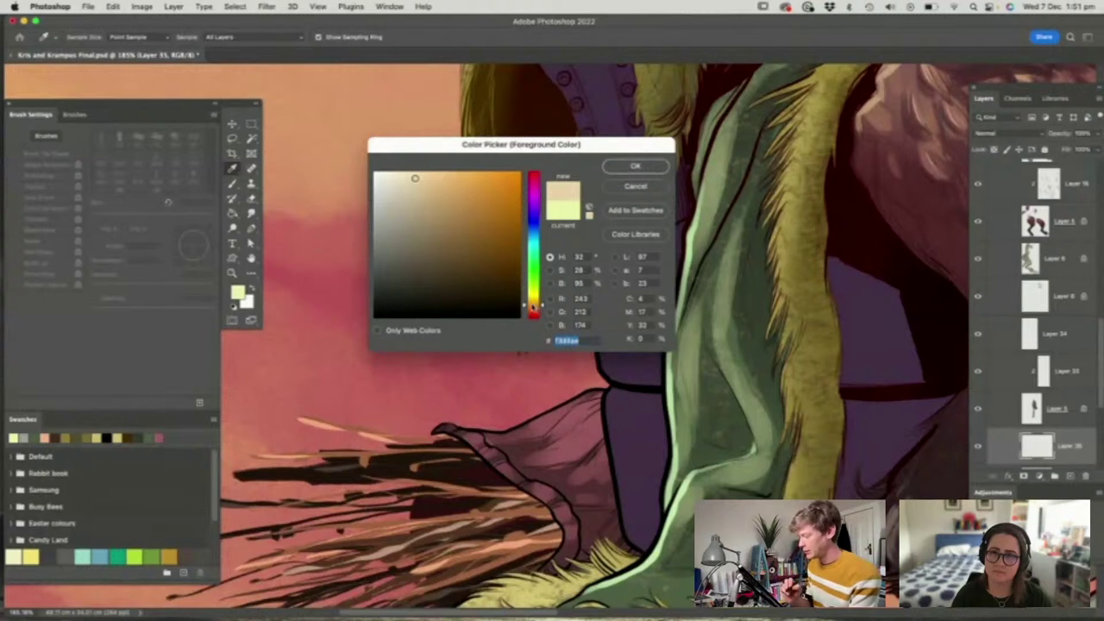
click(534, 202)
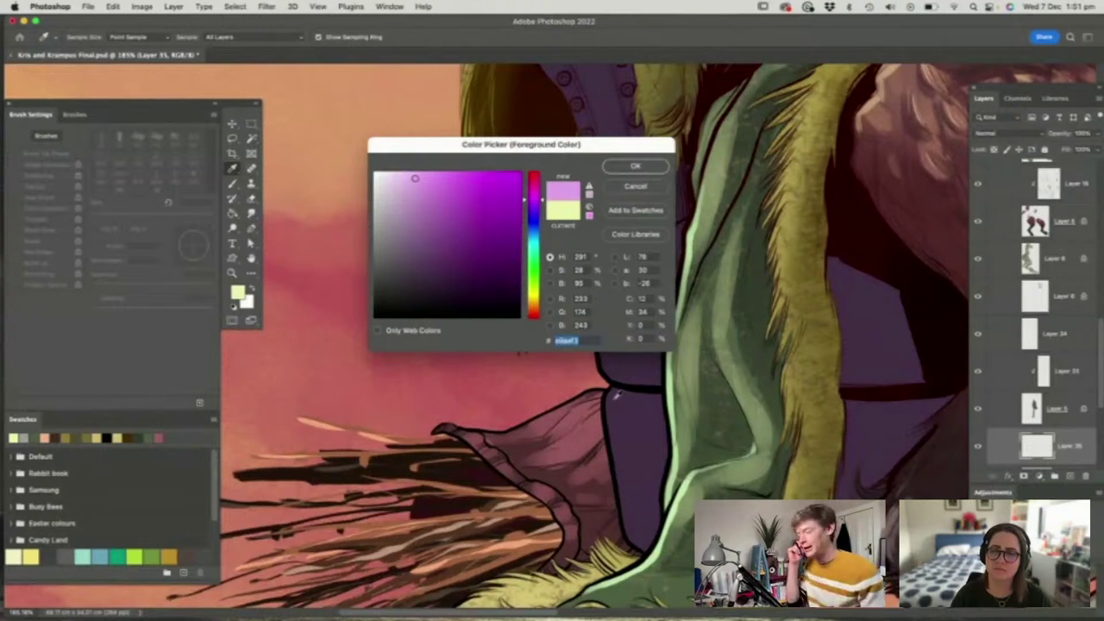
drag(540, 197, 541, 177)
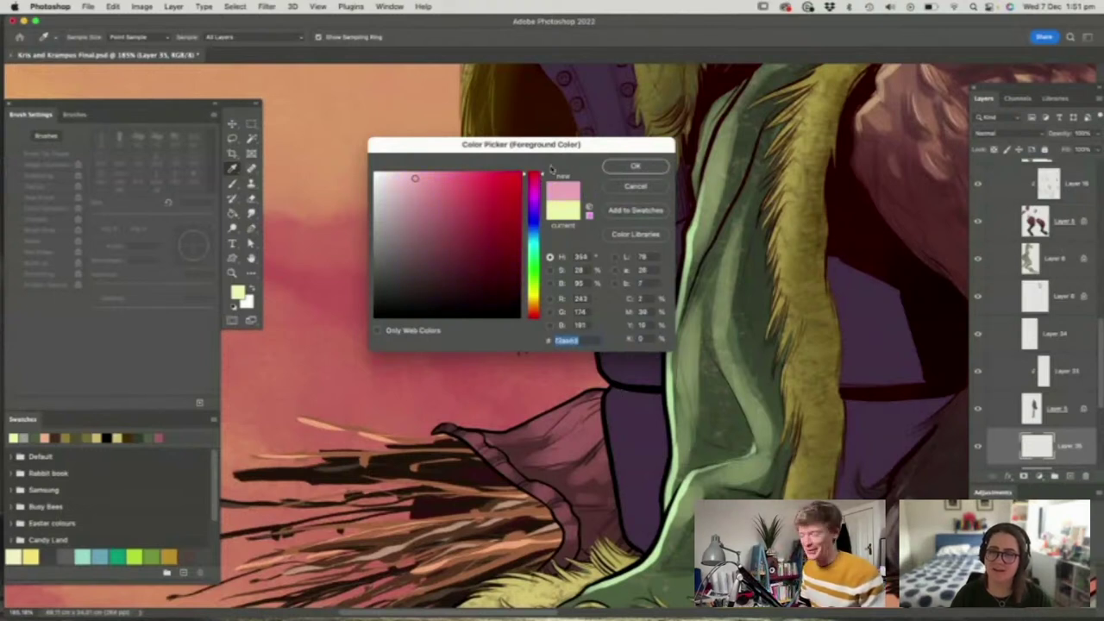
drag(552, 144, 730, 152)
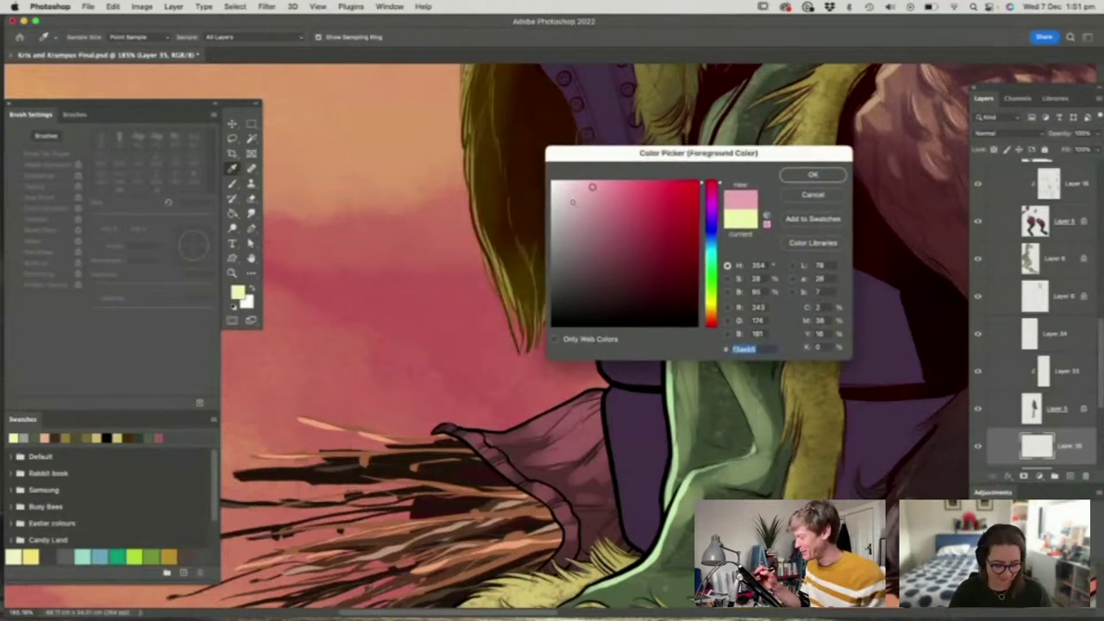
click(562, 200)
click(812, 175)
Paint soft pale highlights down the outer edge of the armchair's seat base, lower panel and studded armrest beside the cloak
drag(607, 269, 609, 457)
mouse_move(616, 388)
mouse_down()
mouse_move(611, 483)
mouse_move(644, 552)
mouse_up()
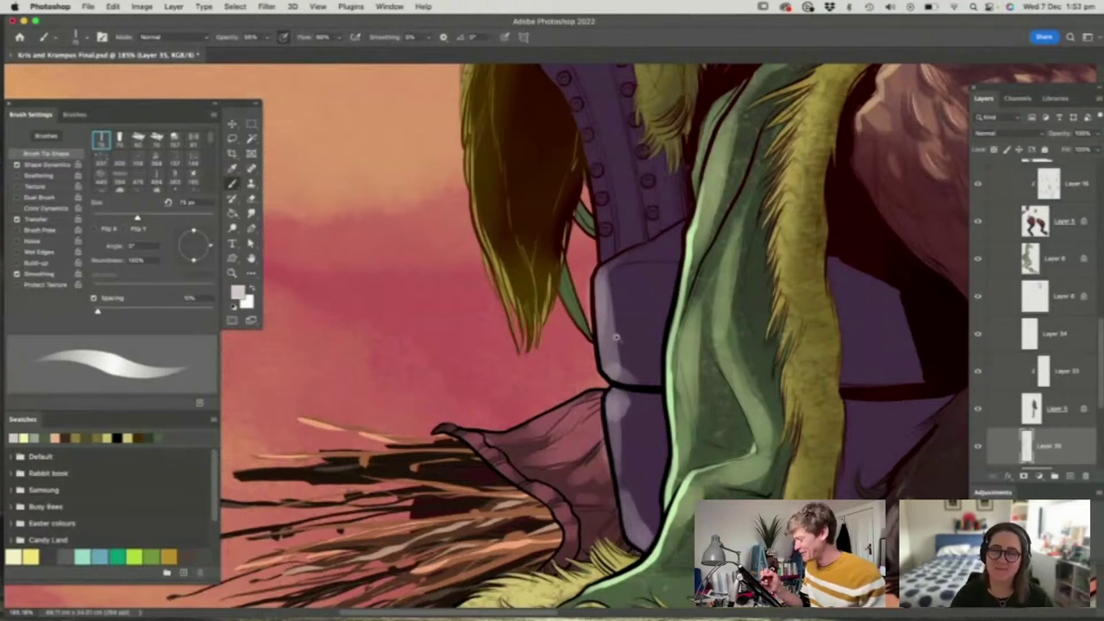
key(z)
drag(616, 337, 576, 226)
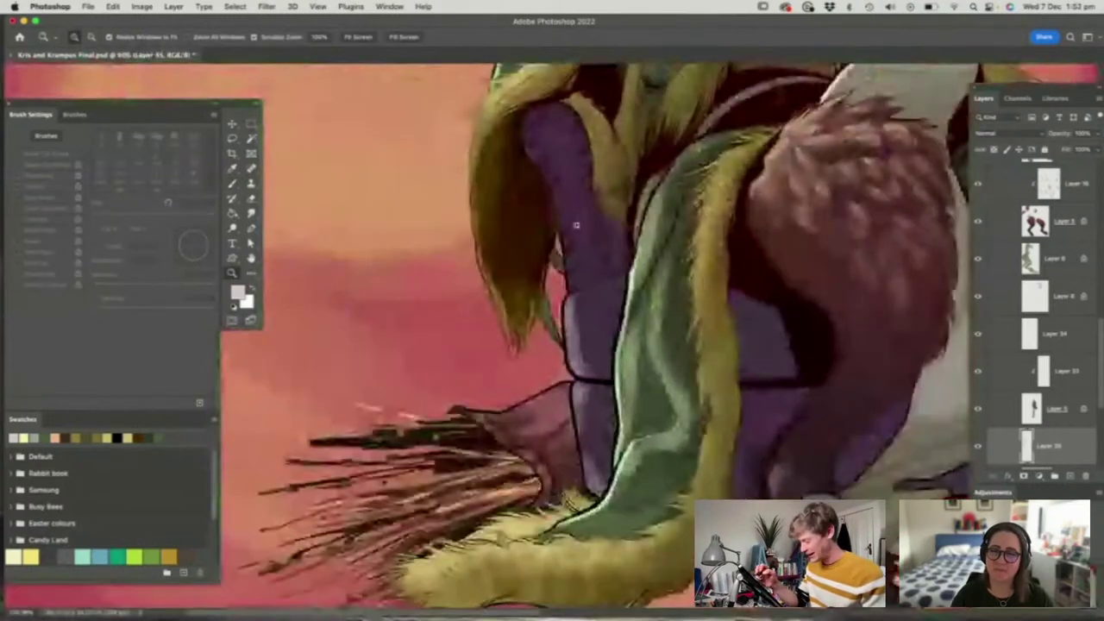
key(b)
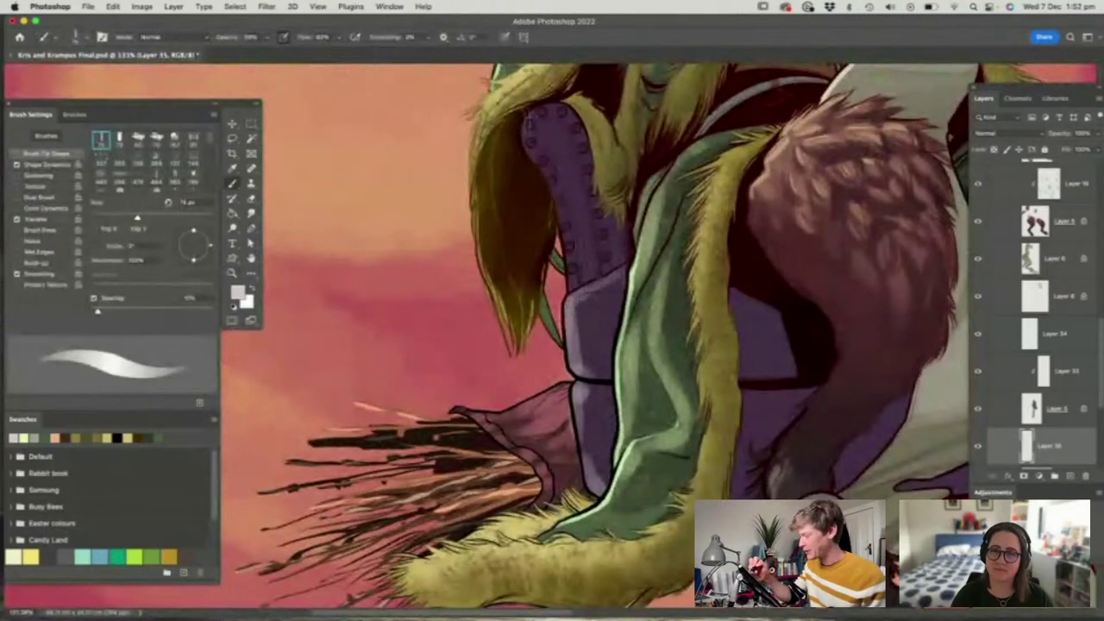
drag(527, 121, 577, 290)
Sample a salmon pink from the background beside the armchair near the goblet
key(z)
drag(512, 377, 461, 449)
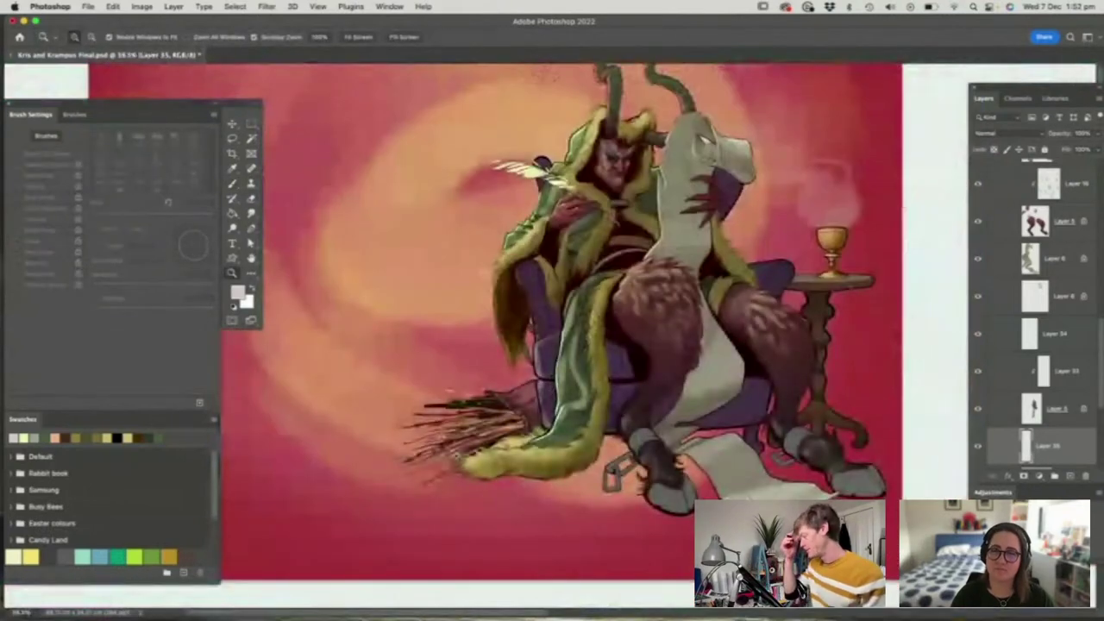
drag(767, 283, 820, 280)
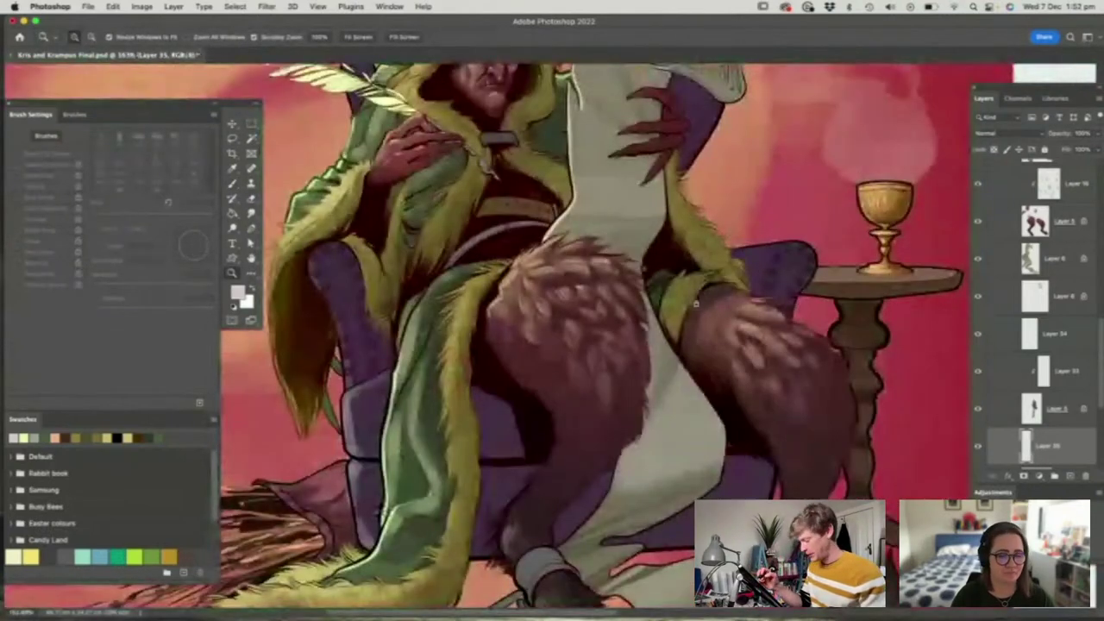
key(b)
alt+click(763, 179)
alt+click(742, 165)
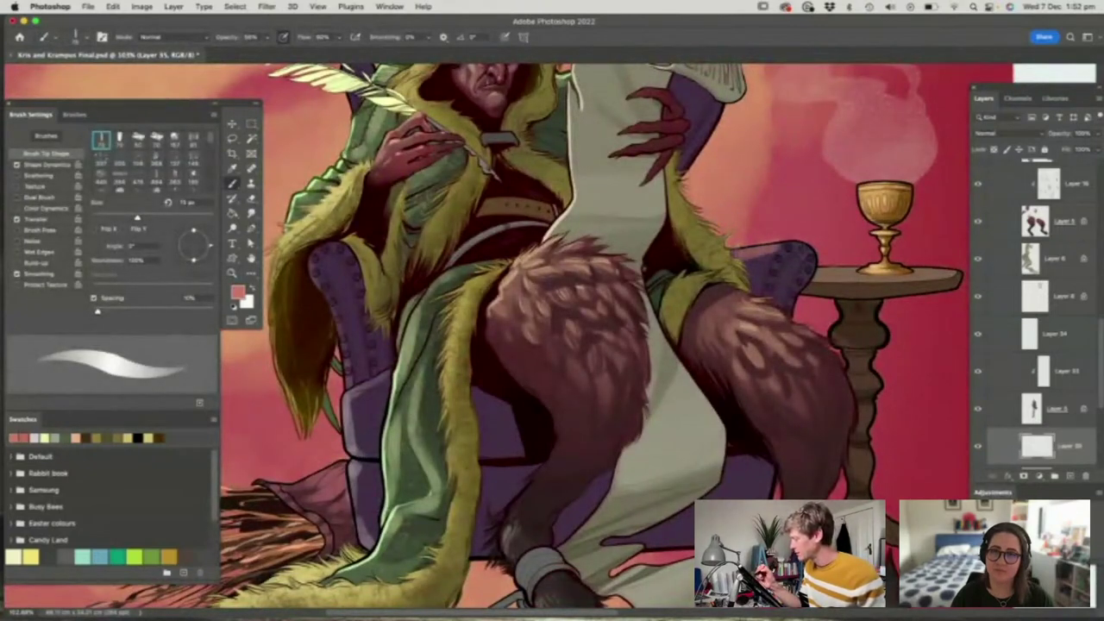
Sample the armrest beside the goblet table, lighten it to a pale lilac pink, and brush a highlight along its upper edge
key(z)
click(805, 257)
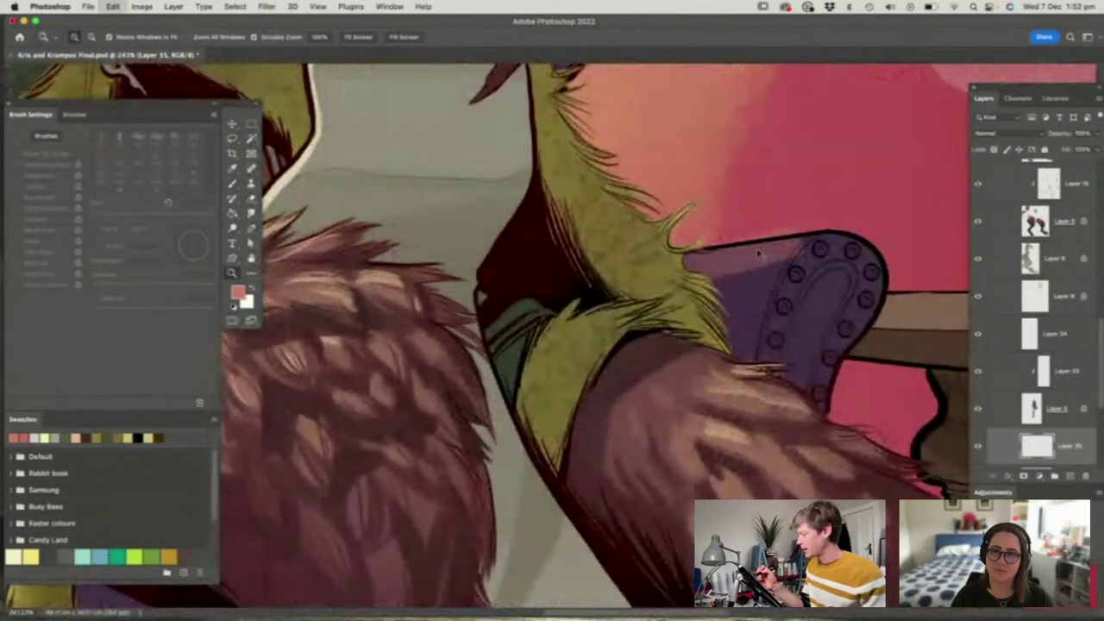
key(b)
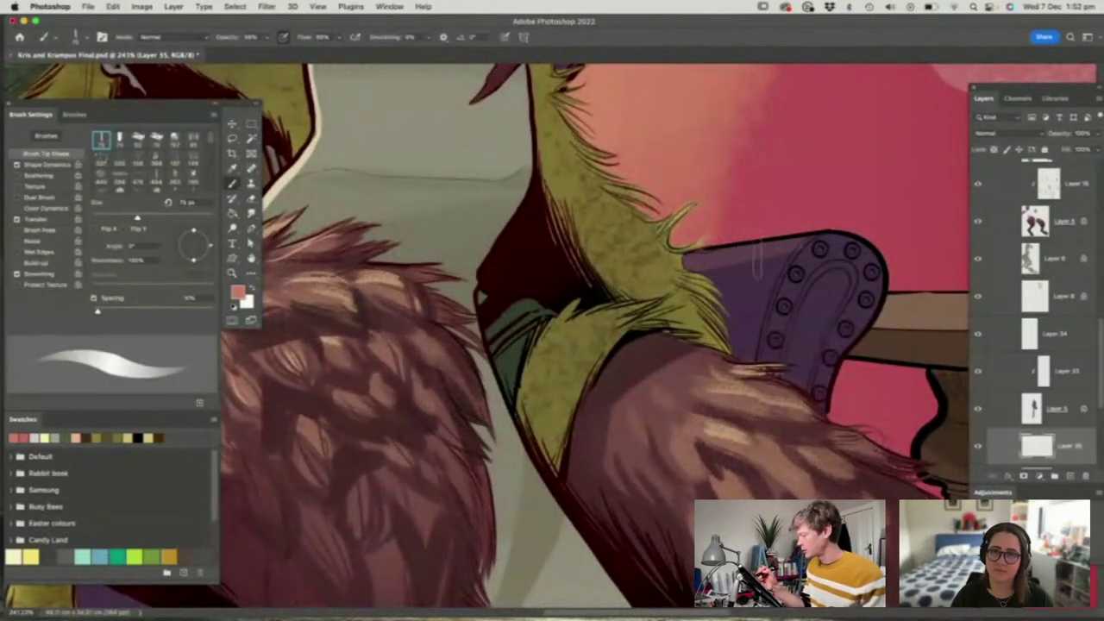
alt+click(742, 252)
key(n)
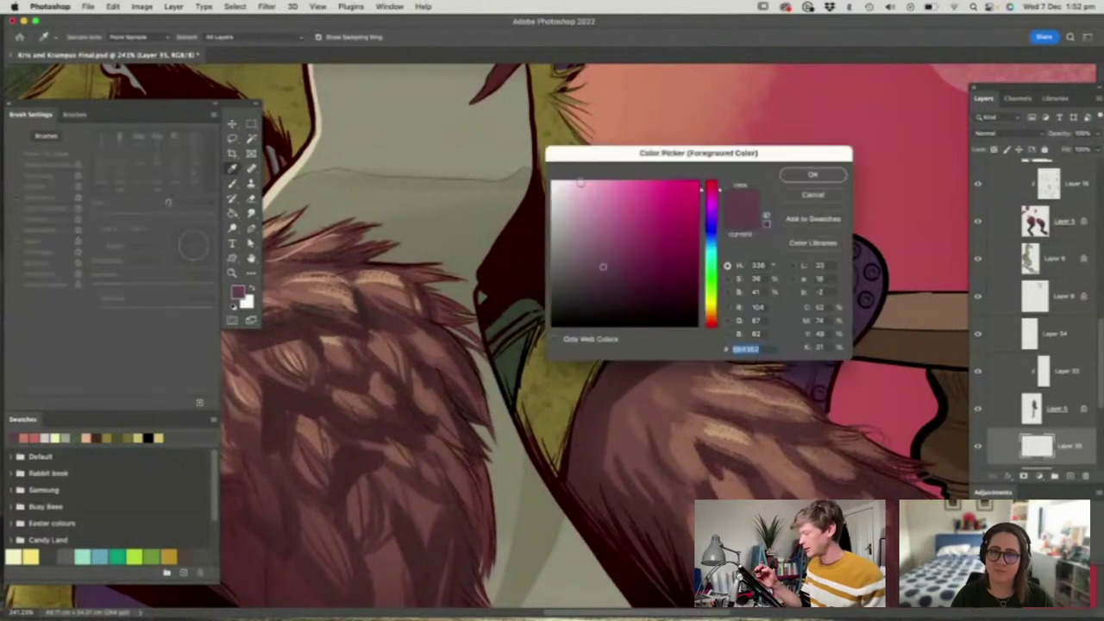
click(572, 210)
click(813, 174)
key(b)
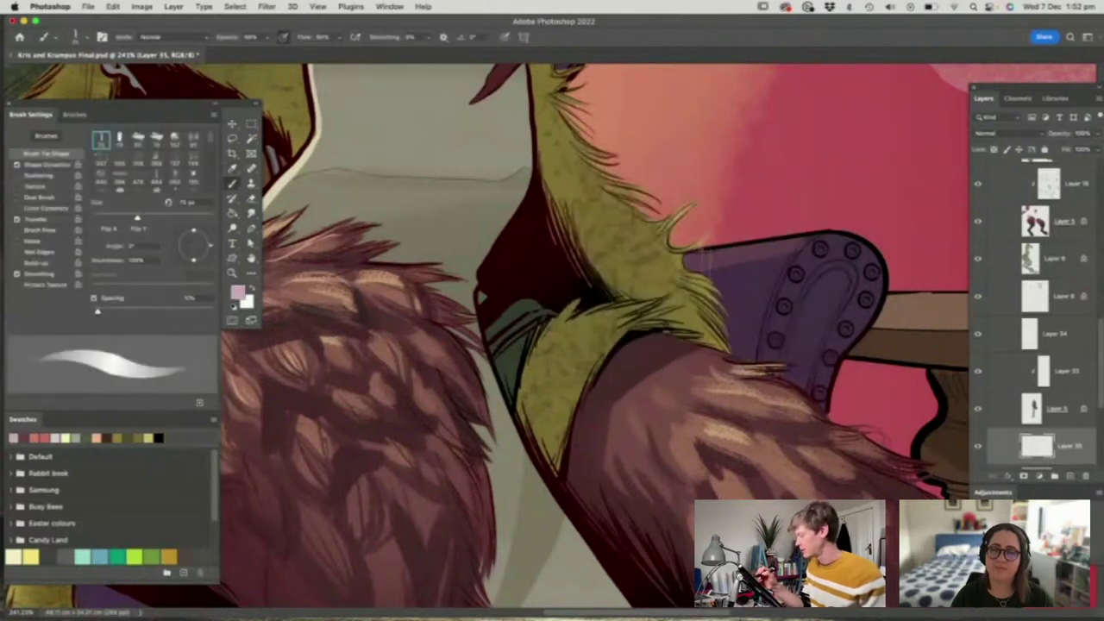
mouse_move(712, 257)
mouse_down()
mouse_move(814, 249)
mouse_move(561, 278)
mouse_up()
Examine the armchair highlights and the seated figure against the whole illustration
key(z)
drag(820, 419, 960, 413)
key(b)
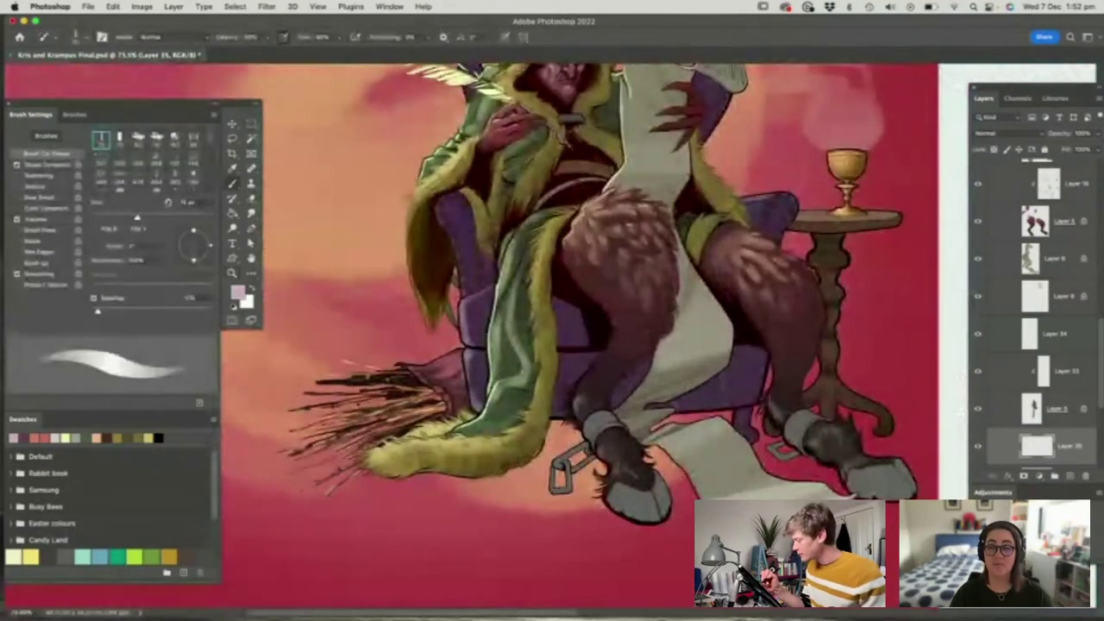
key(z)
key(ctrl+minus)
key(ctrl+minus)
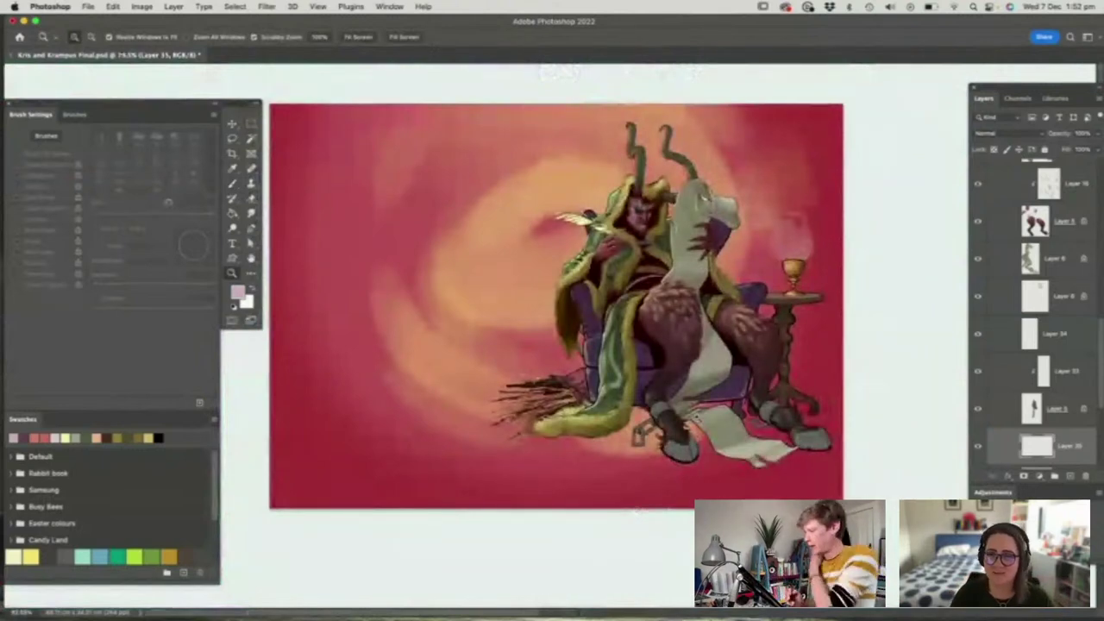
drag(667, 259, 687, 326)
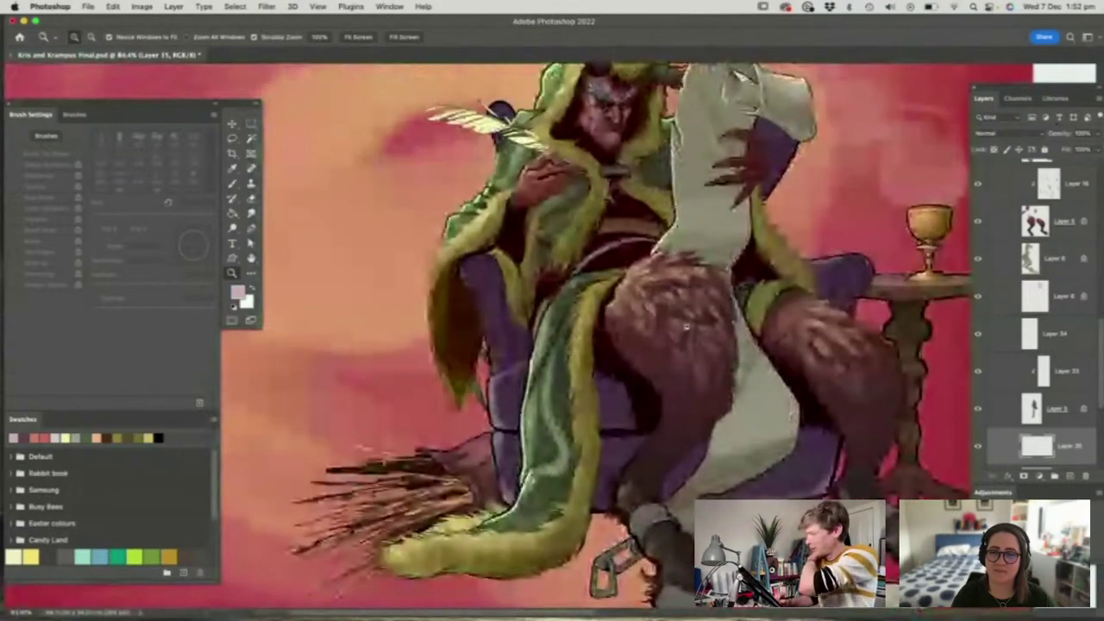
drag(687, 327, 682, 324)
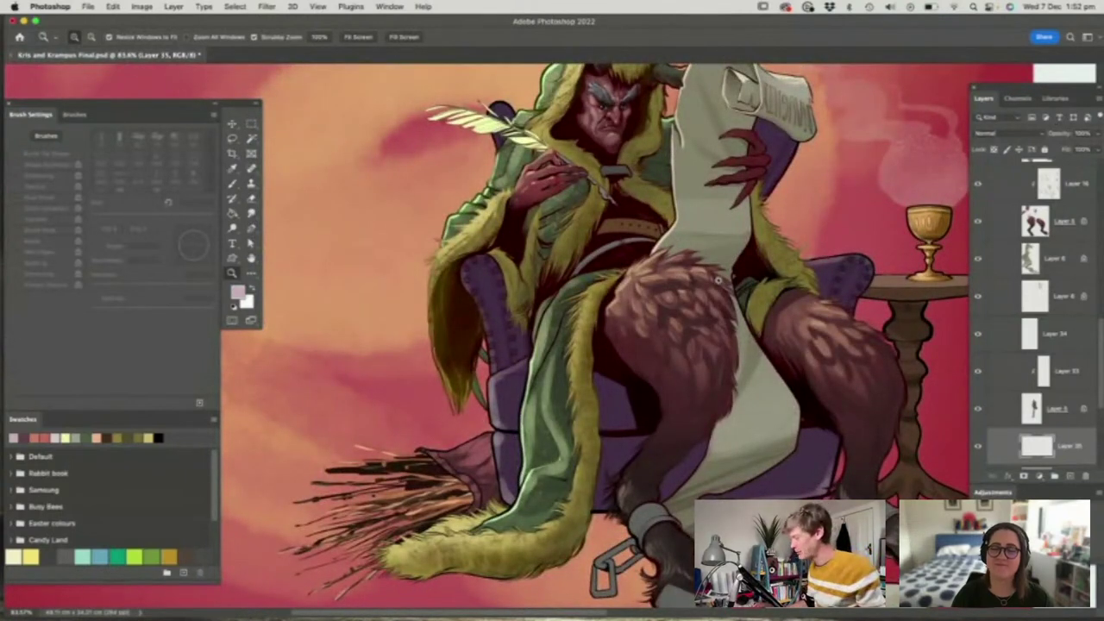
drag(719, 280, 679, 300)
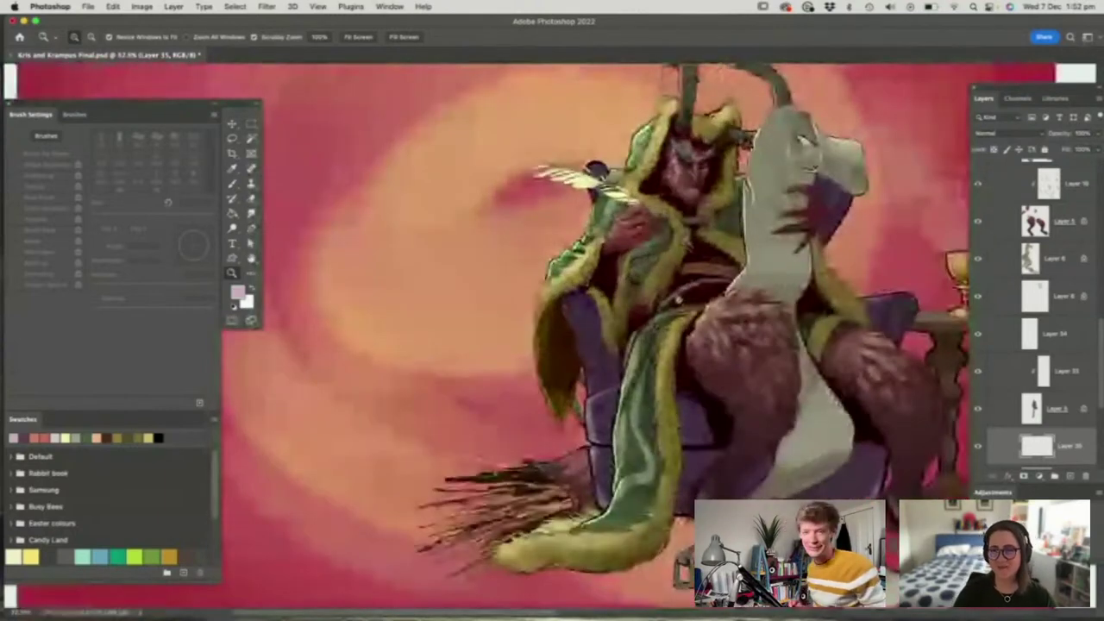
drag(710, 345, 688, 346)
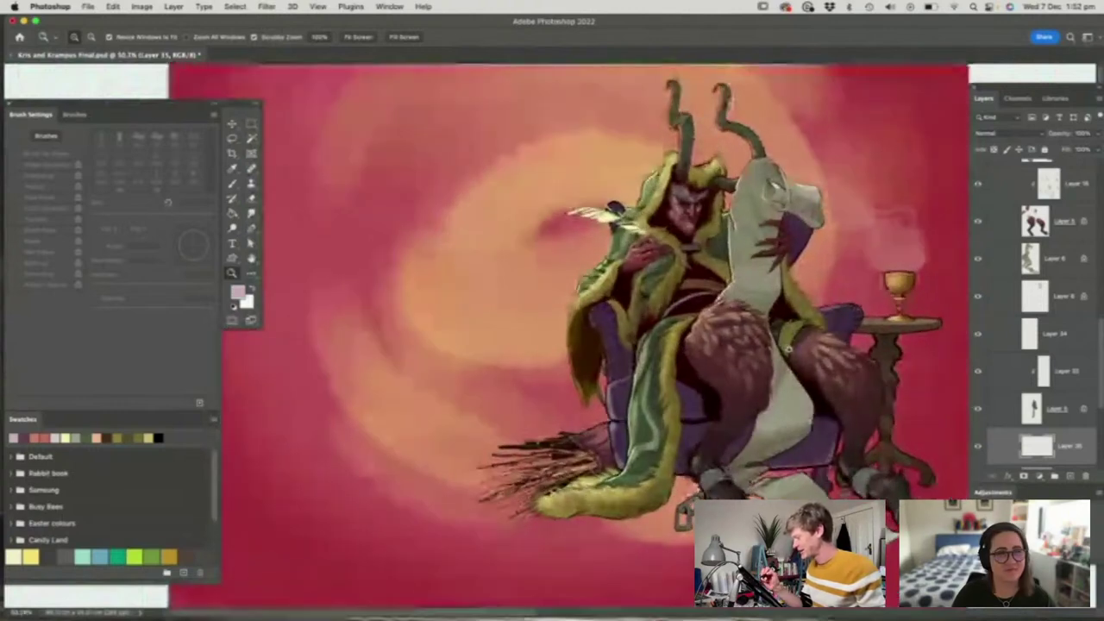
drag(781, 345, 787, 347)
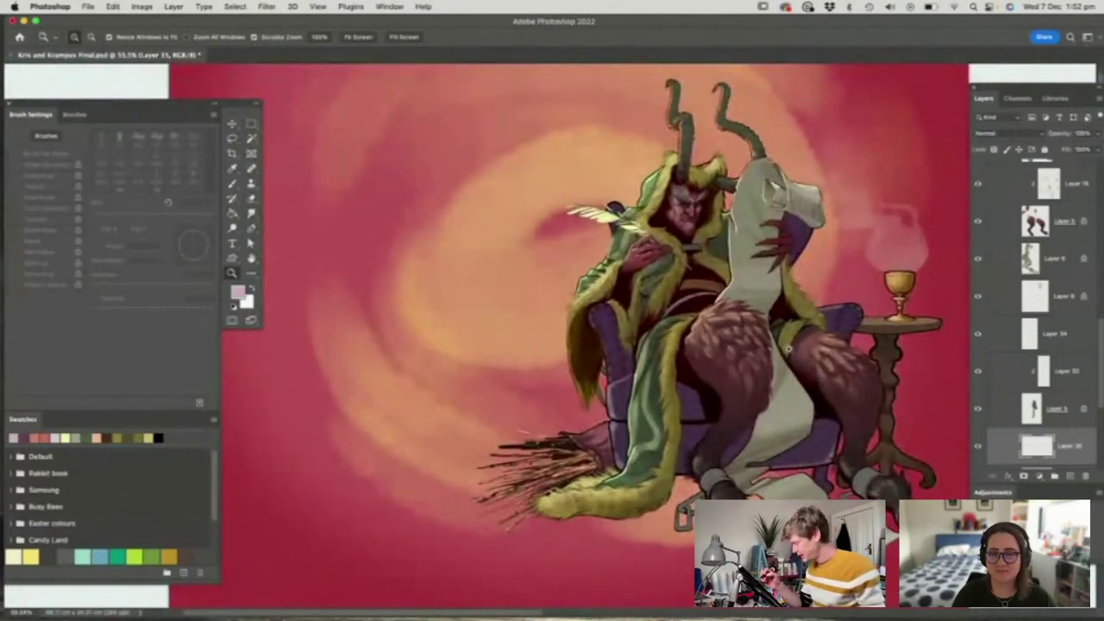
drag(788, 349, 777, 349)
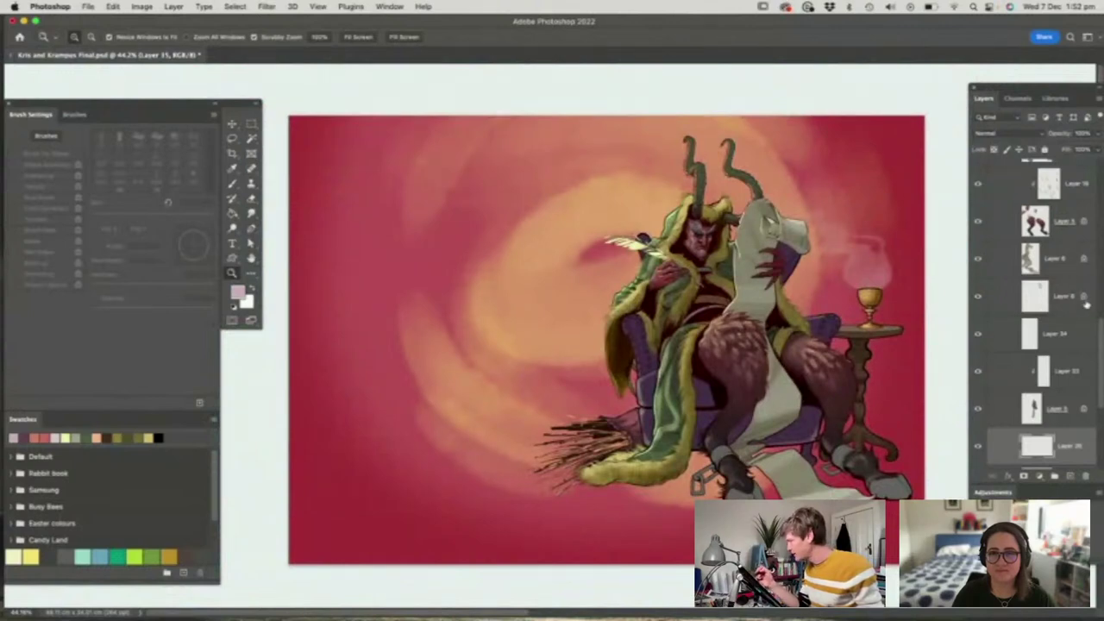
Select Layer 9, which holds the colour of the hooves, ankle shackles and chains
scroll(1053, 345, up, 3)
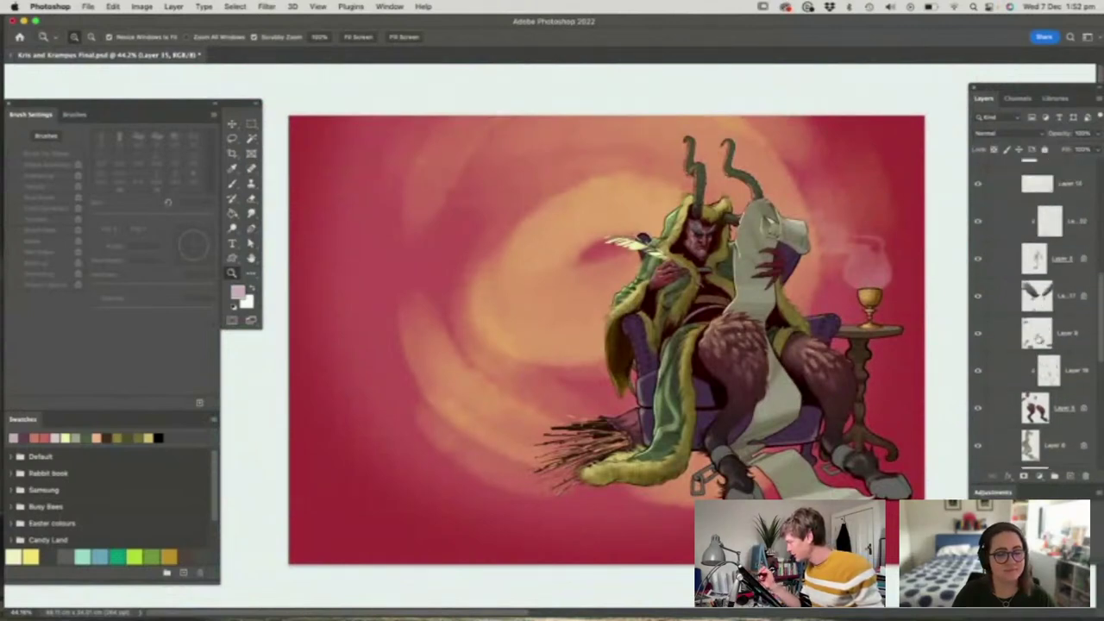
click(1013, 338)
drag(873, 523, 923, 523)
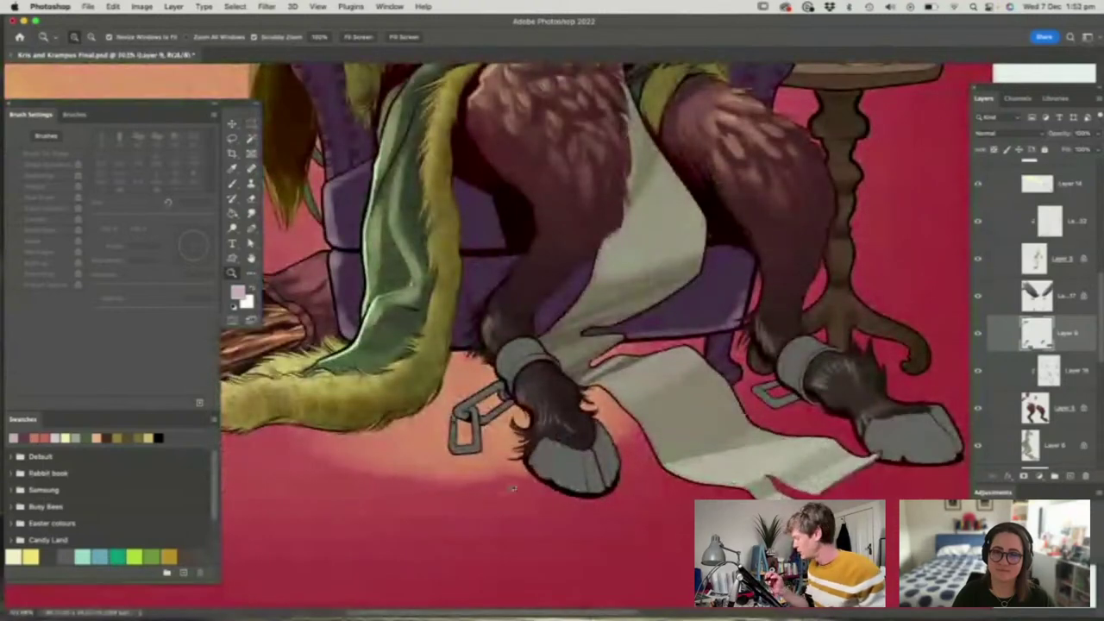
drag(902, 409, 909, 414)
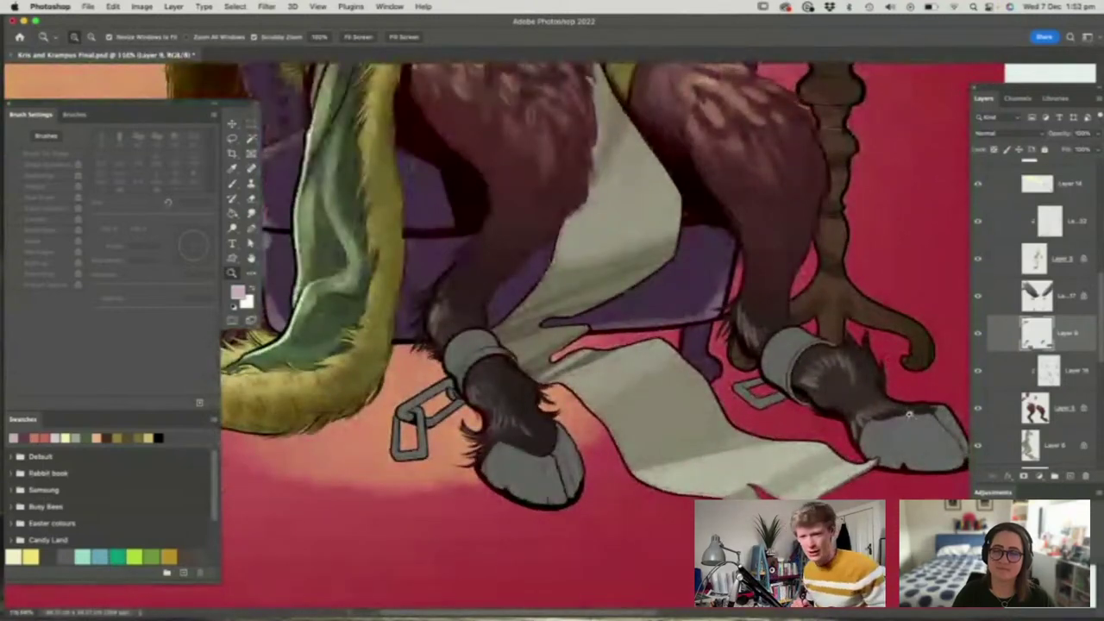
Switch to a soft round brush and enlarge it for shading the hooves and shackles
key(b)
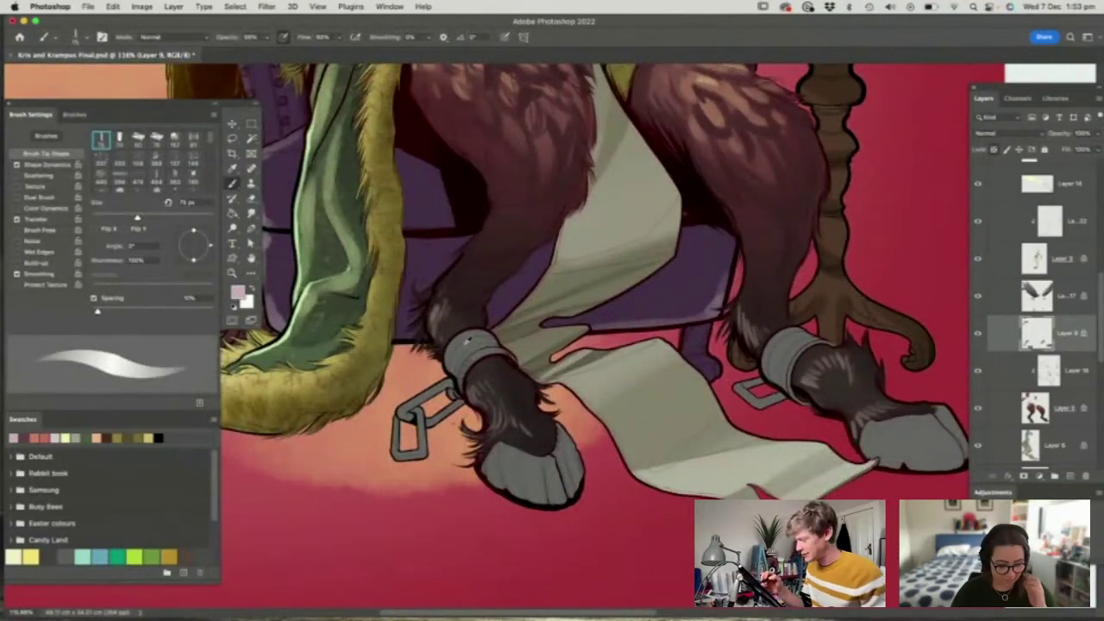
right_click(485, 363)
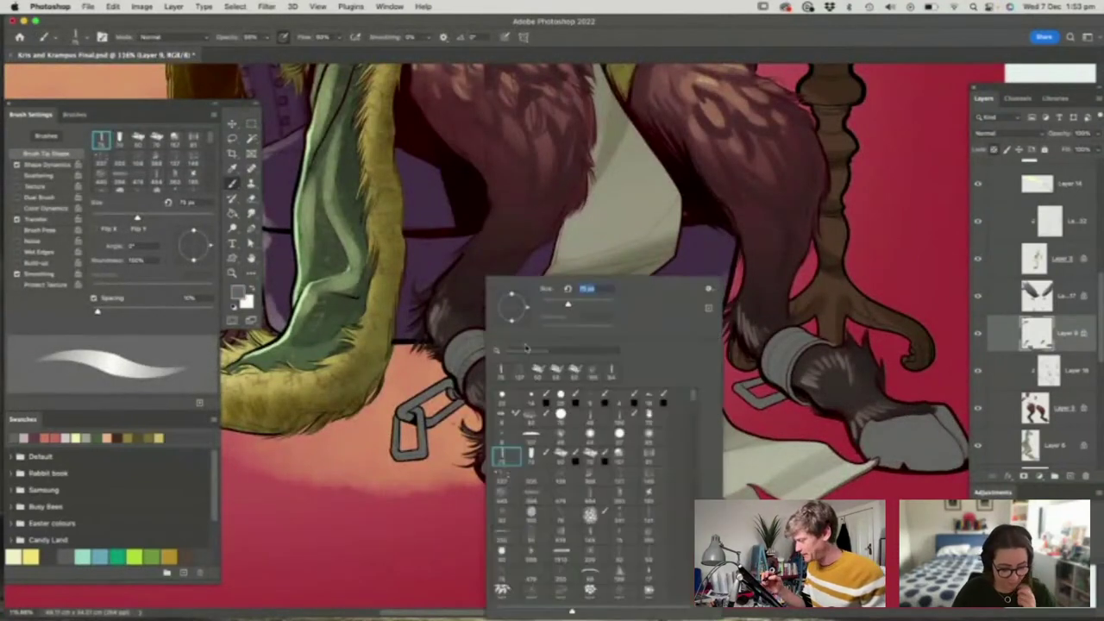
click(649, 436)
click(597, 304)
key(Return)
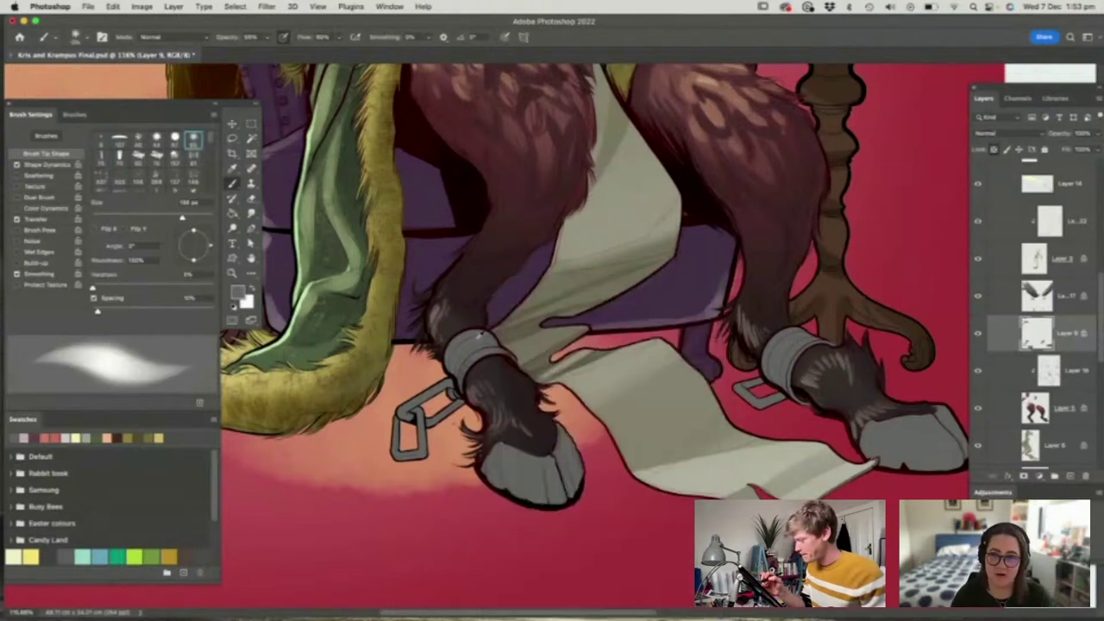
Set the foreground colour to a reddish brown with hue 21° and brightness 42%, and softly tint the hooves and ankle shackles
alt+click(473, 333)
click(238, 292)
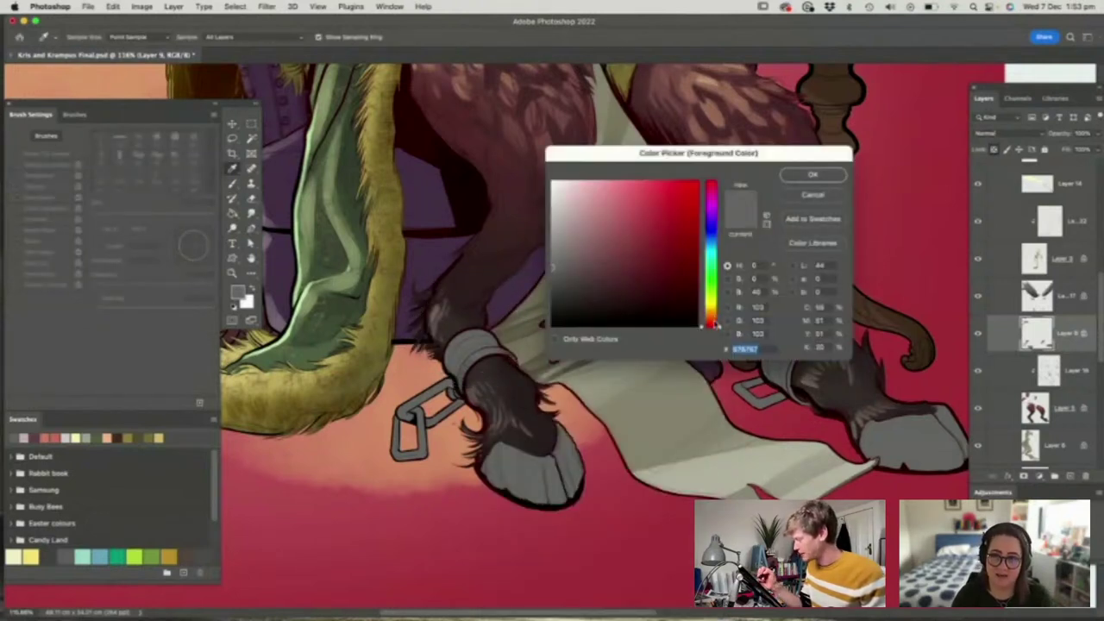
drag(715, 324, 717, 320)
click(635, 265)
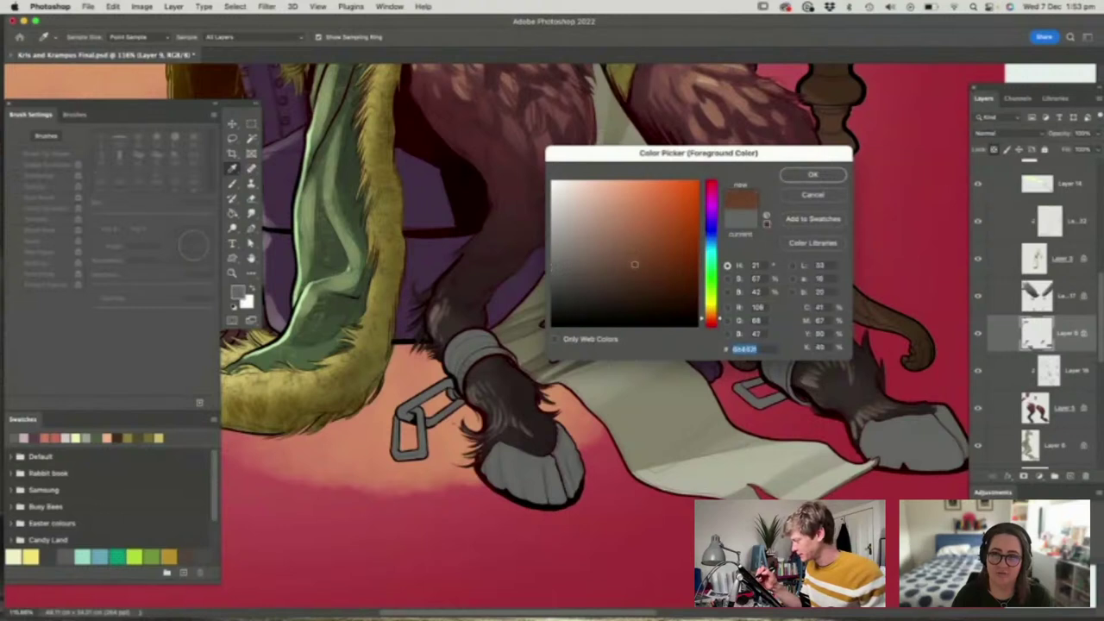
click(812, 174)
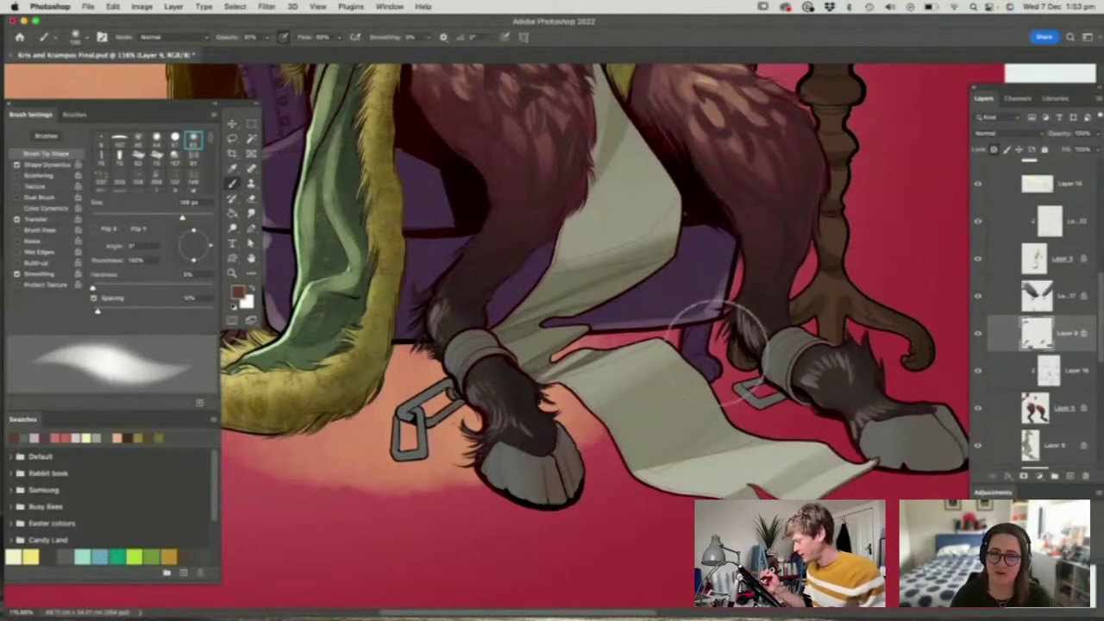
Switch to a scattered, speckled texture brush for the hooves and shackles
key(z)
mouse_move(716, 353)
mouse_down()
mouse_move(638, 371)
mouse_move(804, 393)
mouse_up()
key(b)
right_click(495, 336)
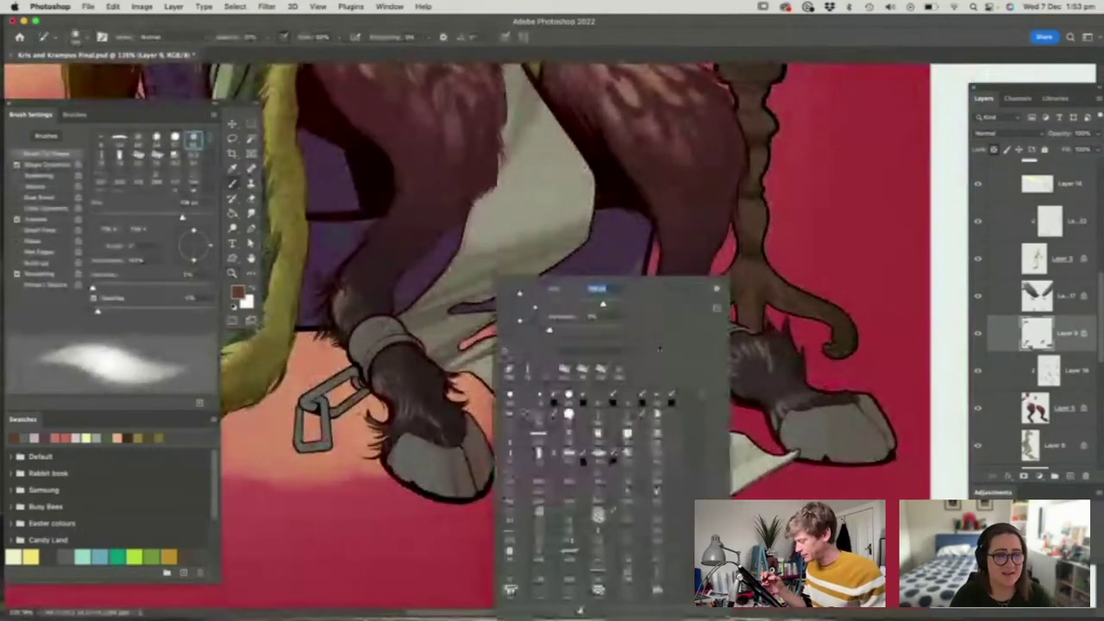
click(631, 475)
key(Return)
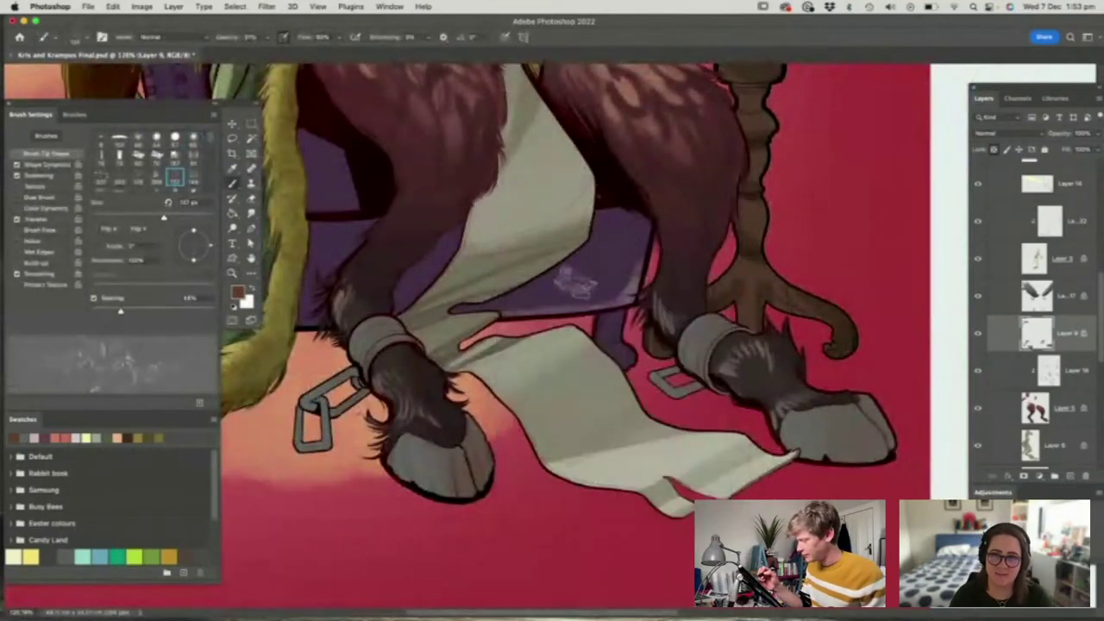
Mix a dark brown from the hoof colour and dab speckled texture over the shaded sides of both hooves
alt+click(439, 463)
key(n)
click(590, 289)
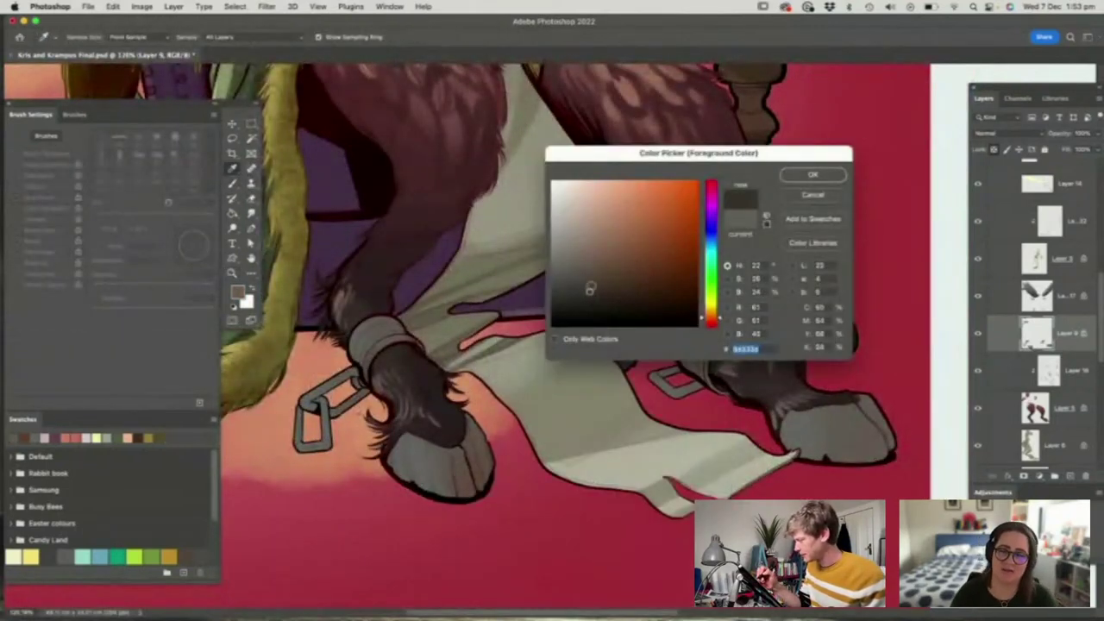
click(621, 290)
key(Return)
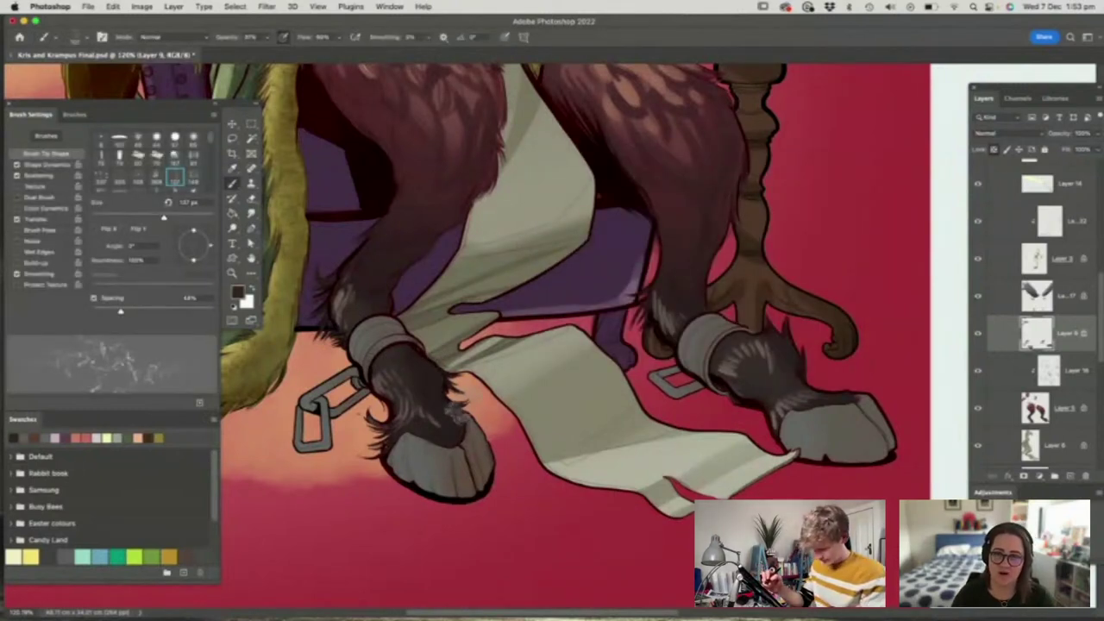
drag(471, 412, 457, 442)
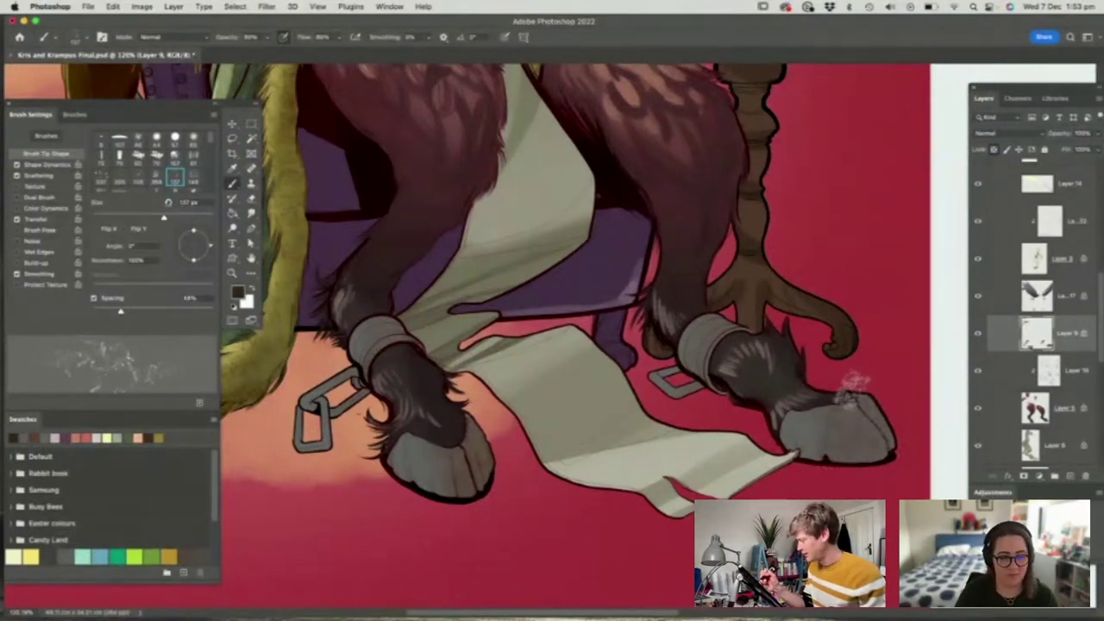
Switch to a fairly hard round brush and reduce its size for detailed shading
key(z)
mouse_move(772, 349)
mouse_down()
mouse_move(668, 354)
mouse_move(725, 373)
mouse_move(781, 372)
mouse_up()
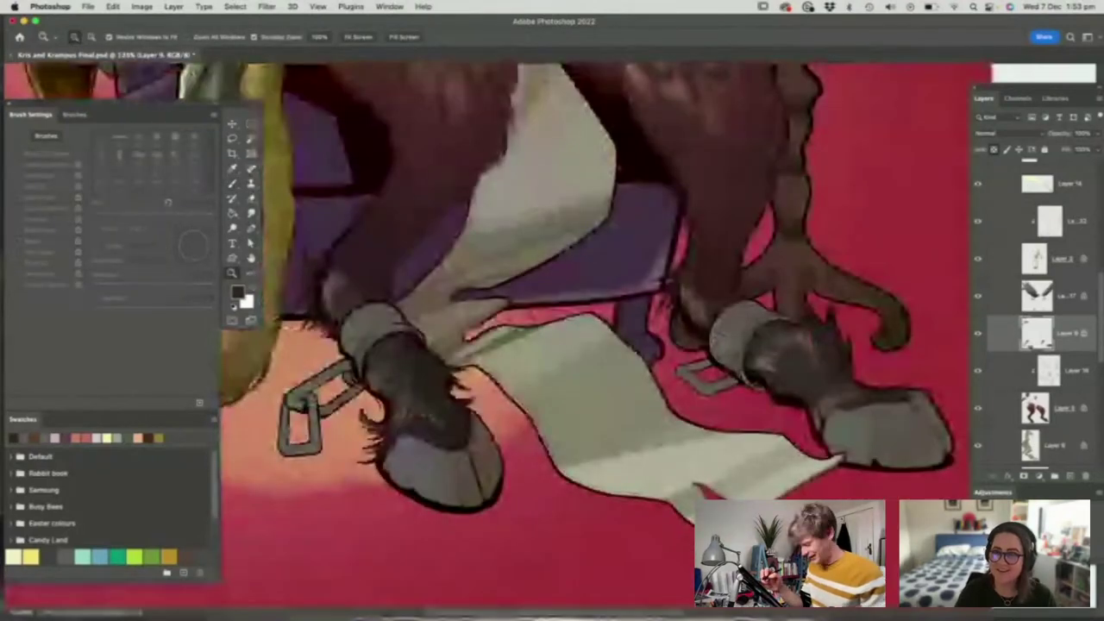
key(b)
right_click(402, 305)
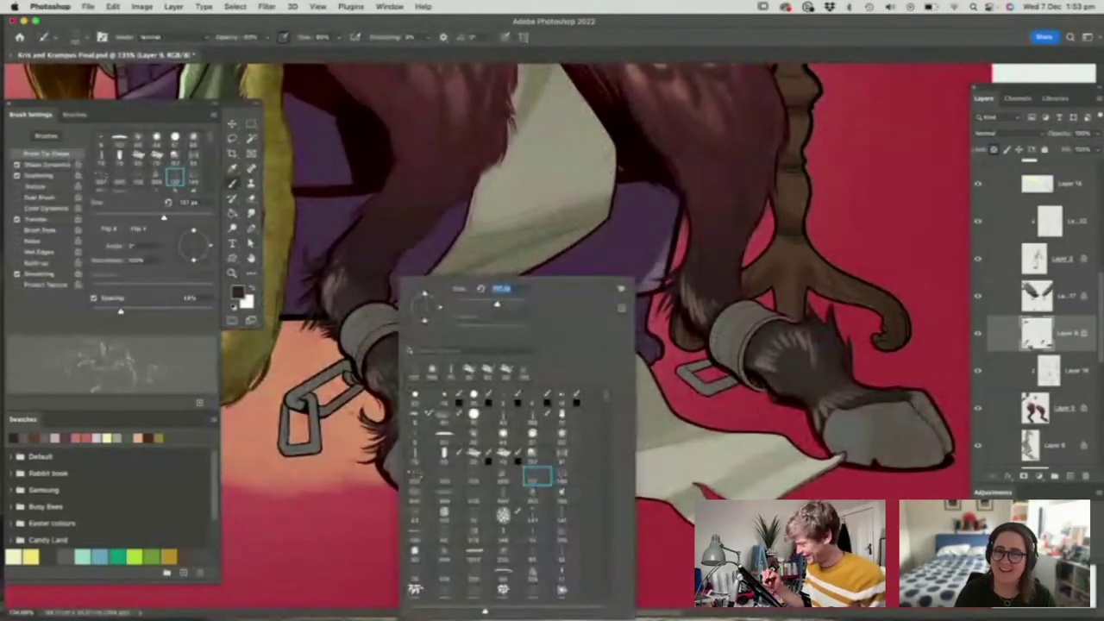
click(532, 435)
drag(475, 304, 467, 304)
key(Return)
Choose a dark brown and shade the ankle shackle, chain and hoof edge beside the fur-trimmed robe
key(z)
mouse_move(565, 328)
mouse_down()
mouse_move(505, 328)
mouse_move(568, 322)
mouse_move(619, 259)
mouse_move(620, 285)
mouse_up()
key(b)
click(239, 292)
click(812, 176)
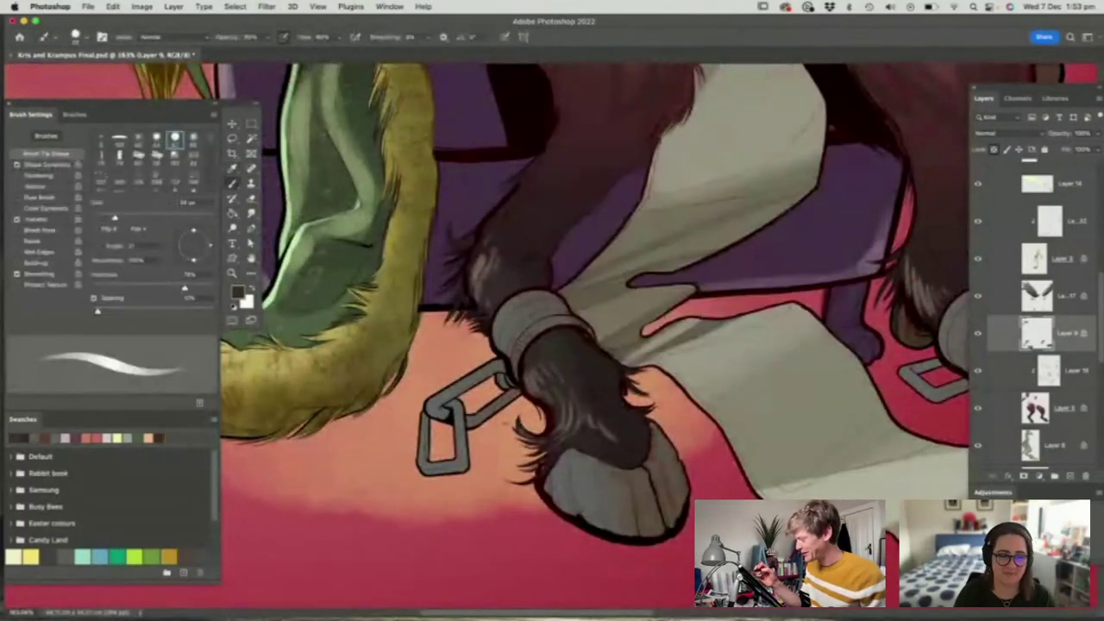
drag(519, 372, 570, 328)
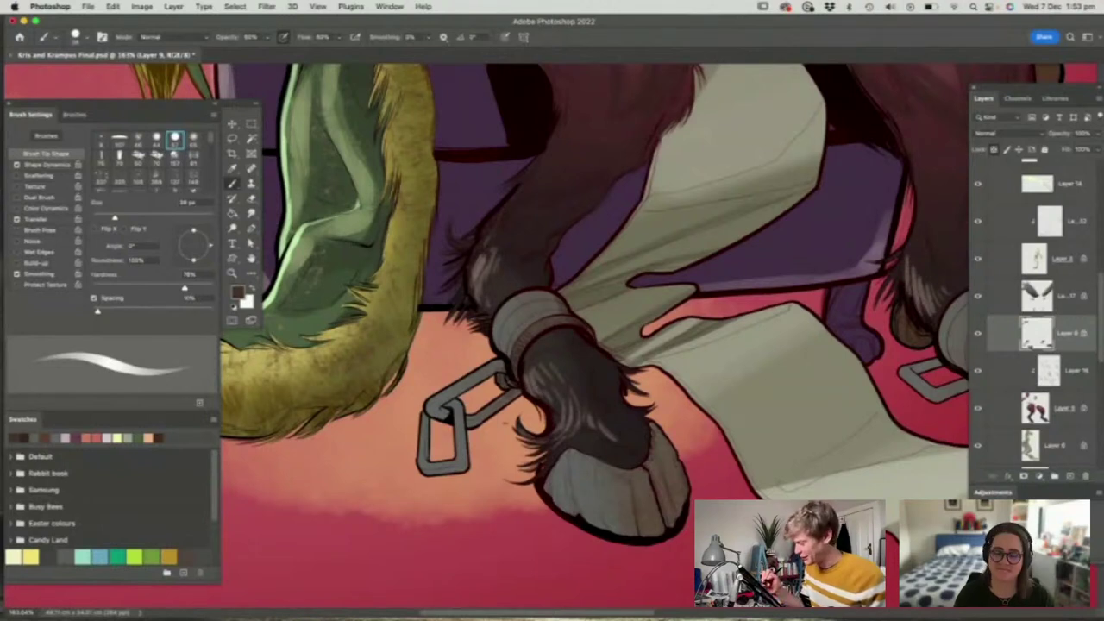
drag(460, 409, 440, 412)
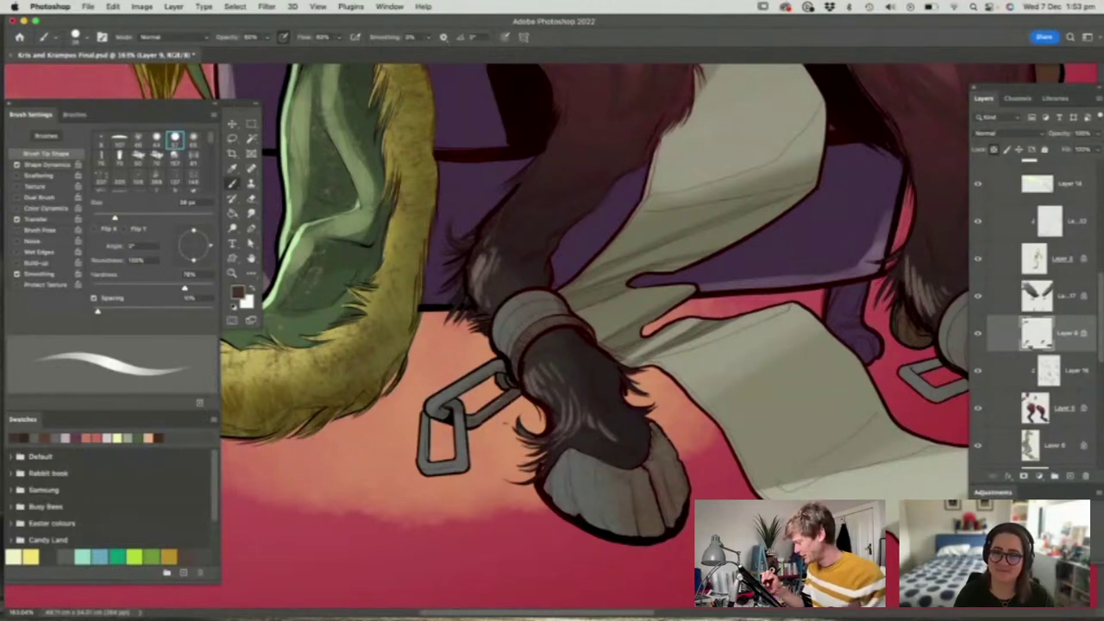
drag(666, 442, 678, 504)
Paint dark brown shading along the outer and lower parts of the hoof nearest the side table
key(z)
drag(592, 379, 518, 380)
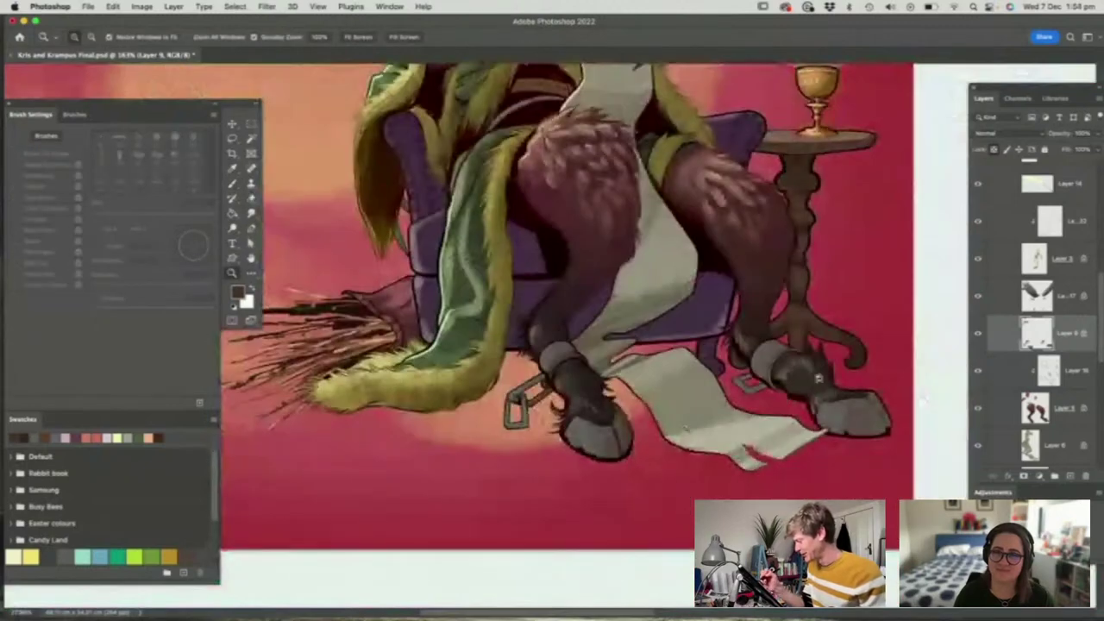
drag(850, 362, 898, 362)
key(b)
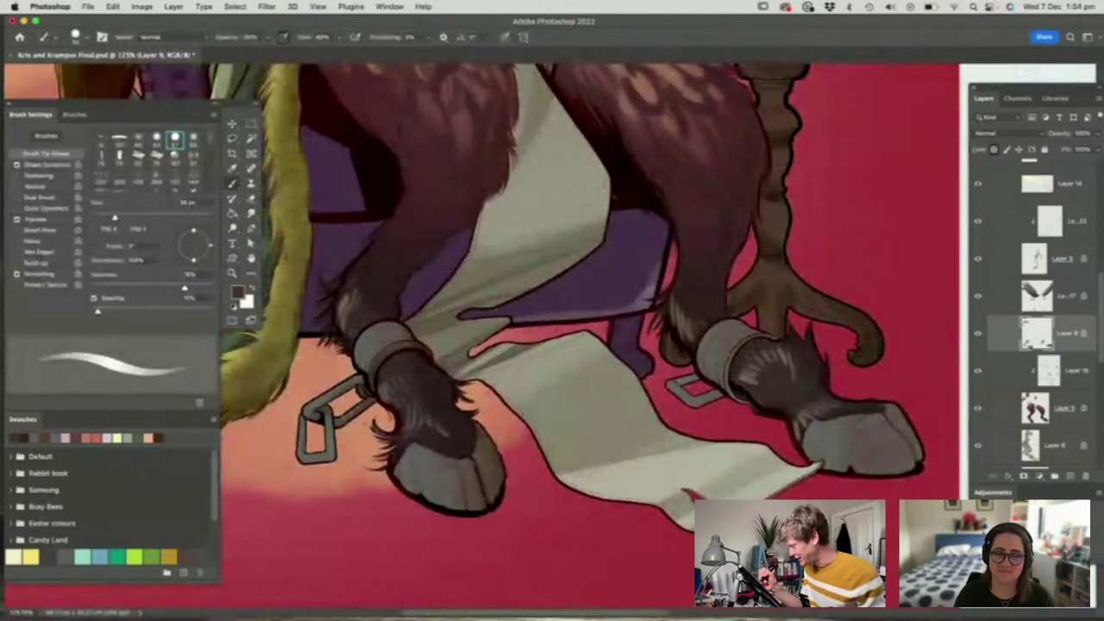
mouse_move(741, 396)
mouse_down()
mouse_move(732, 357)
mouse_move(655, 355)
mouse_up()
key(z)
drag(811, 378, 842, 387)
key(b)
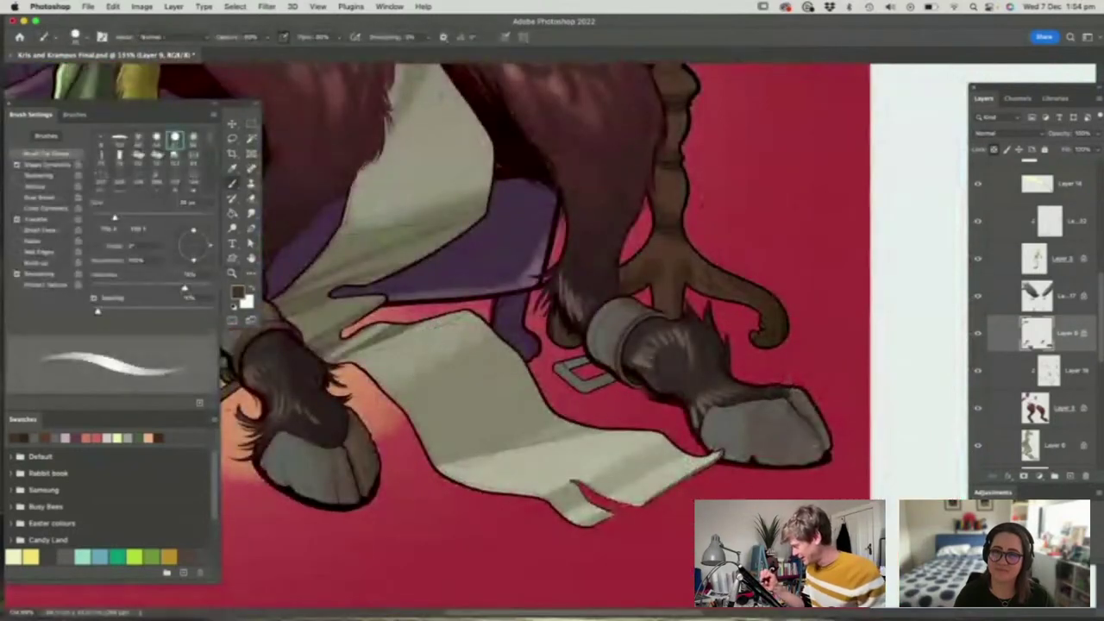
drag(822, 438, 770, 461)
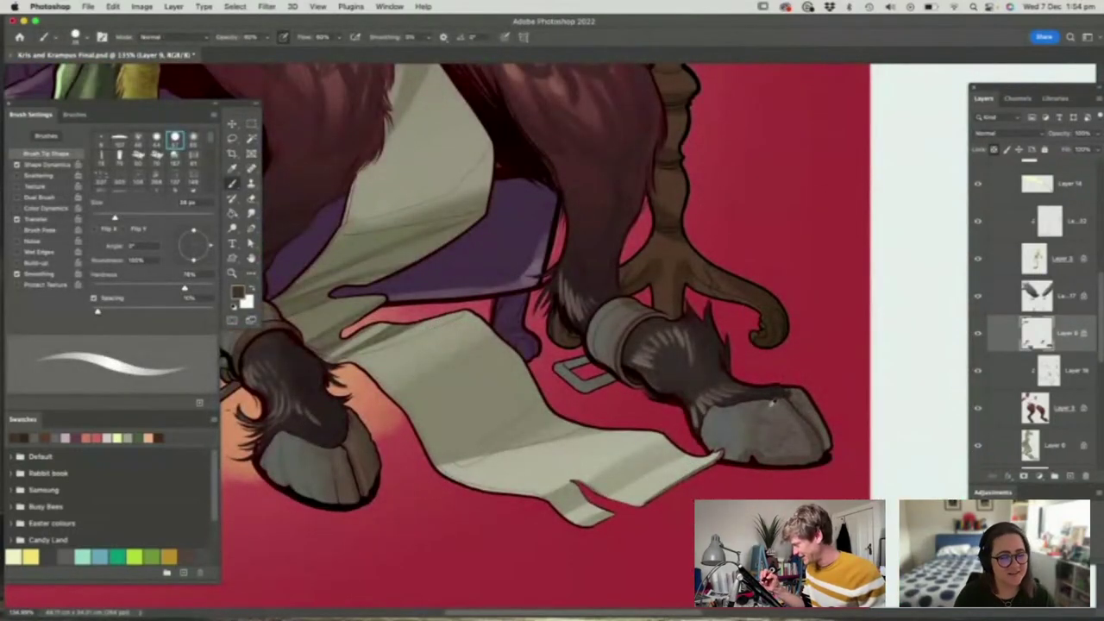
Using a textured dual brush and a dark grey-brown, draw streaks on the hoof nearest the side table and shade its chain link
right_click(772, 402)
click(879, 457)
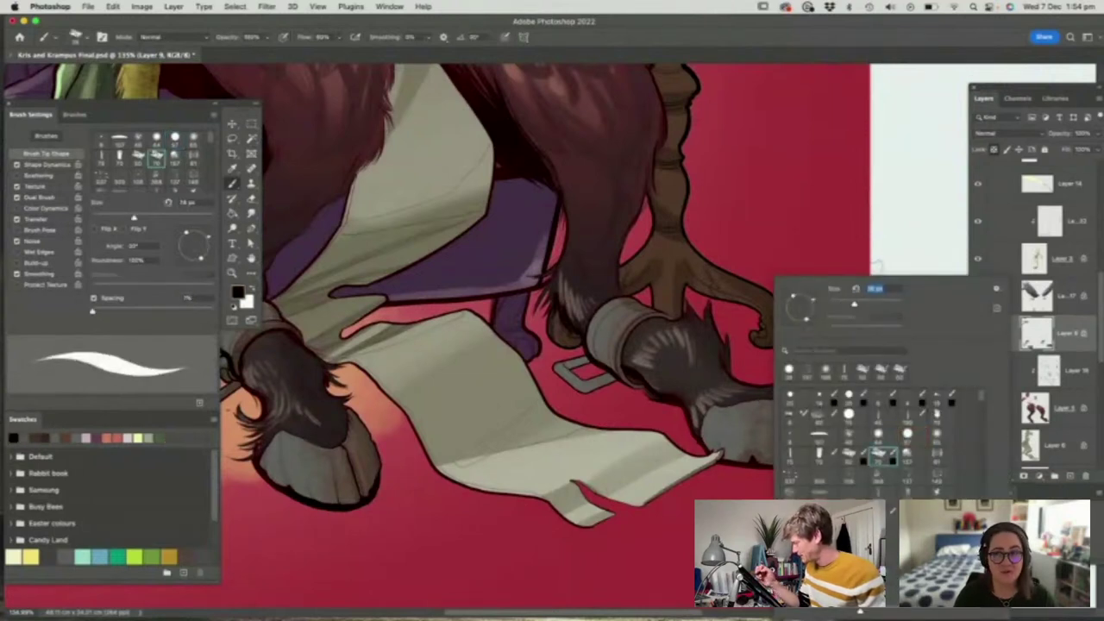
click(879, 240)
alt+click(759, 401)
key(n)
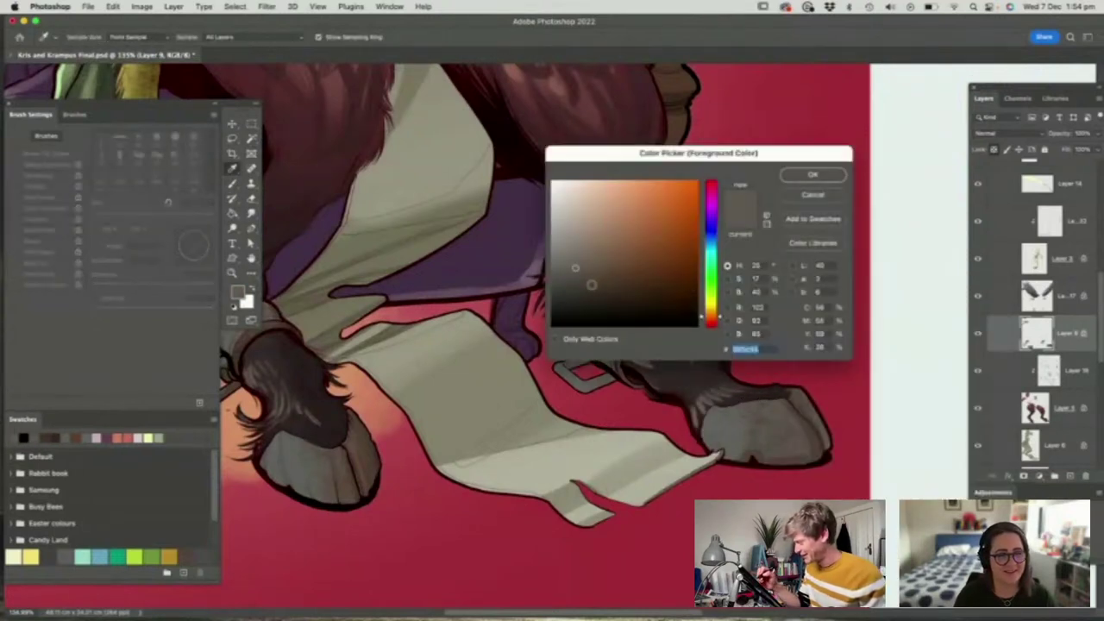
click(592, 285)
click(812, 176)
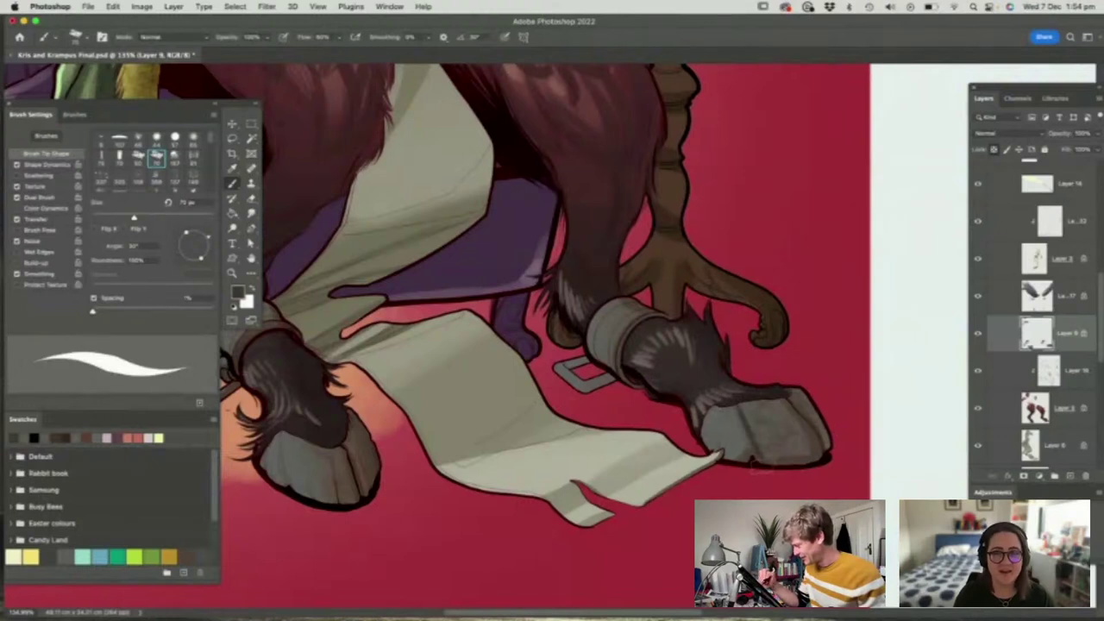
drag(768, 395, 785, 425)
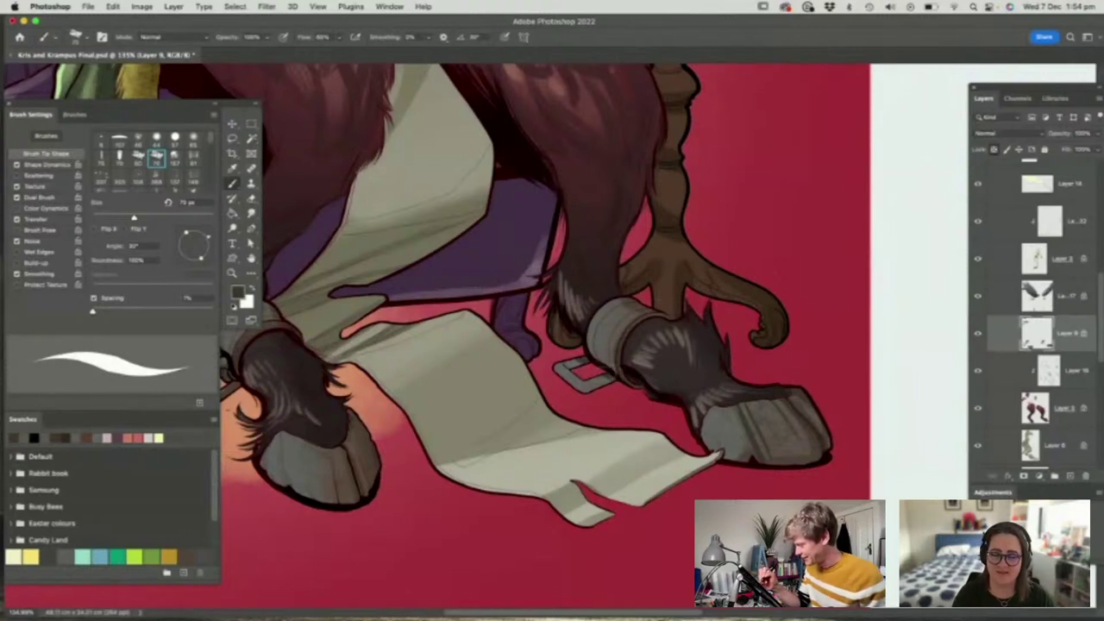
drag(611, 373, 597, 386)
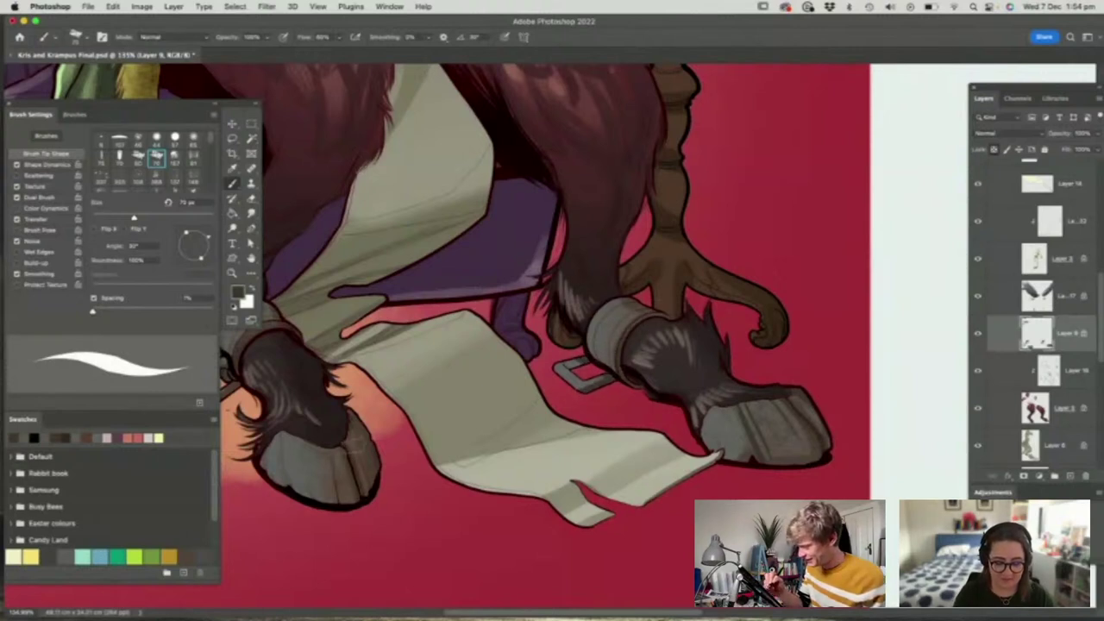
Draw dark textured streaks down the hoof beside the fur-trimmed robe
key(z)
drag(749, 310, 673, 314)
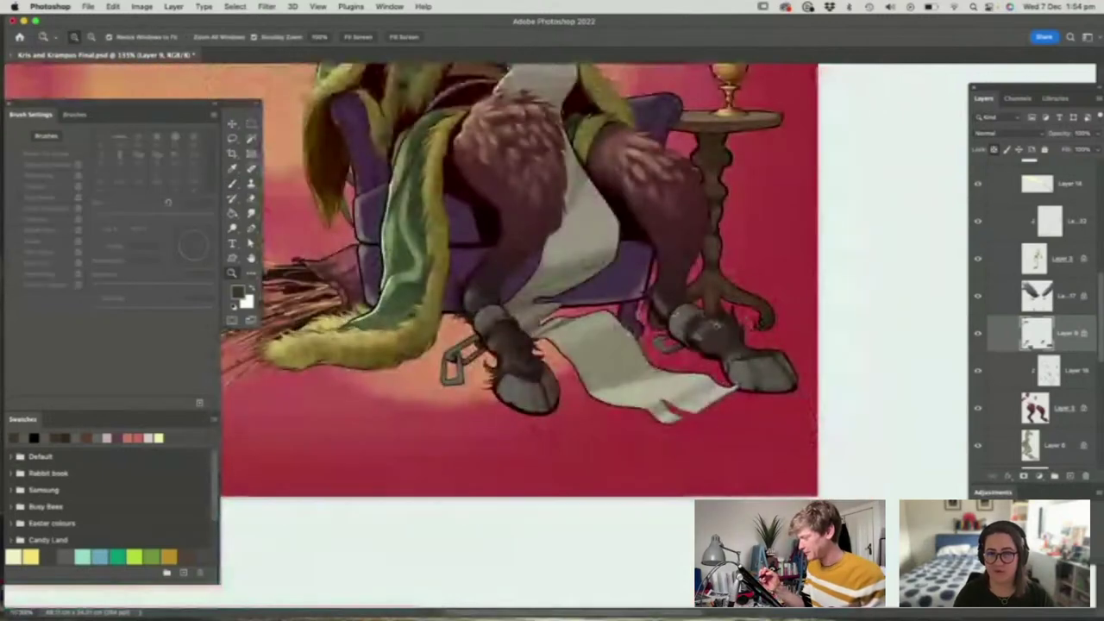
mouse_move(529, 363)
mouse_down()
mouse_move(552, 383)
mouse_move(502, 438)
mouse_up()
key(b)
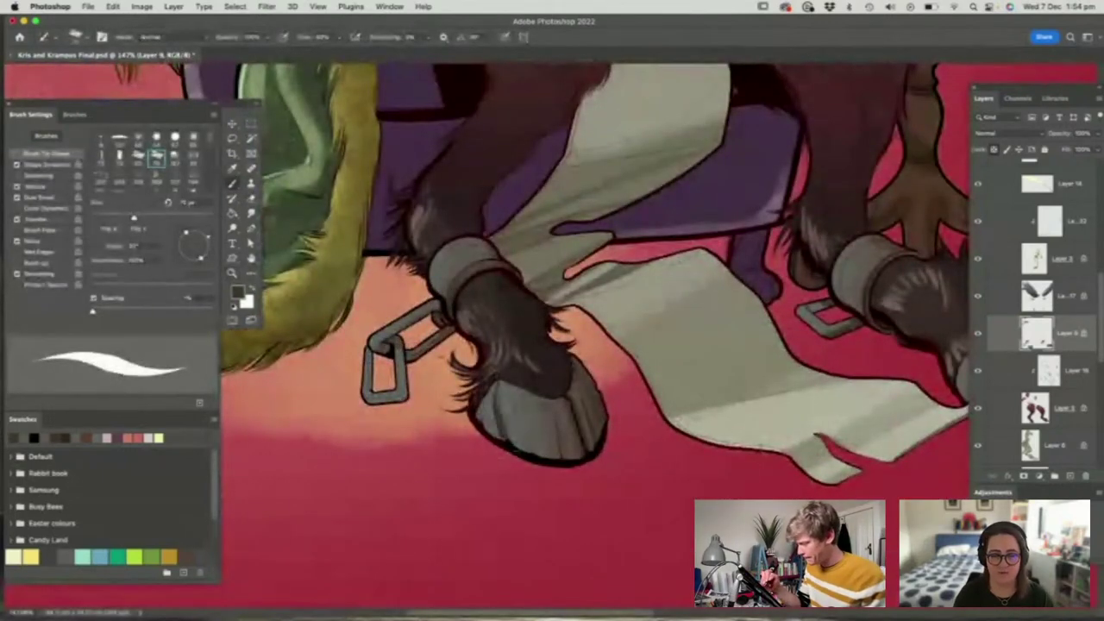
drag(488, 378, 502, 426)
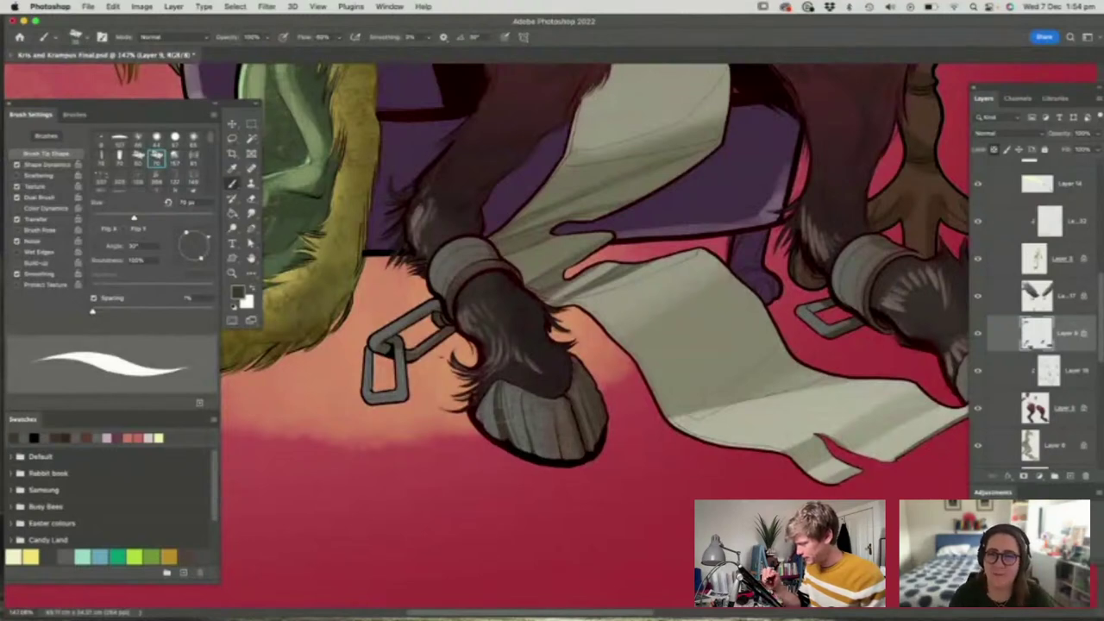
Set a peach colour (hue 25°, saturation 39%, brightness 92%) and paint highlights on the shackle and chain beside the robe
key(z)
drag(610, 379, 547, 380)
drag(513, 337, 545, 357)
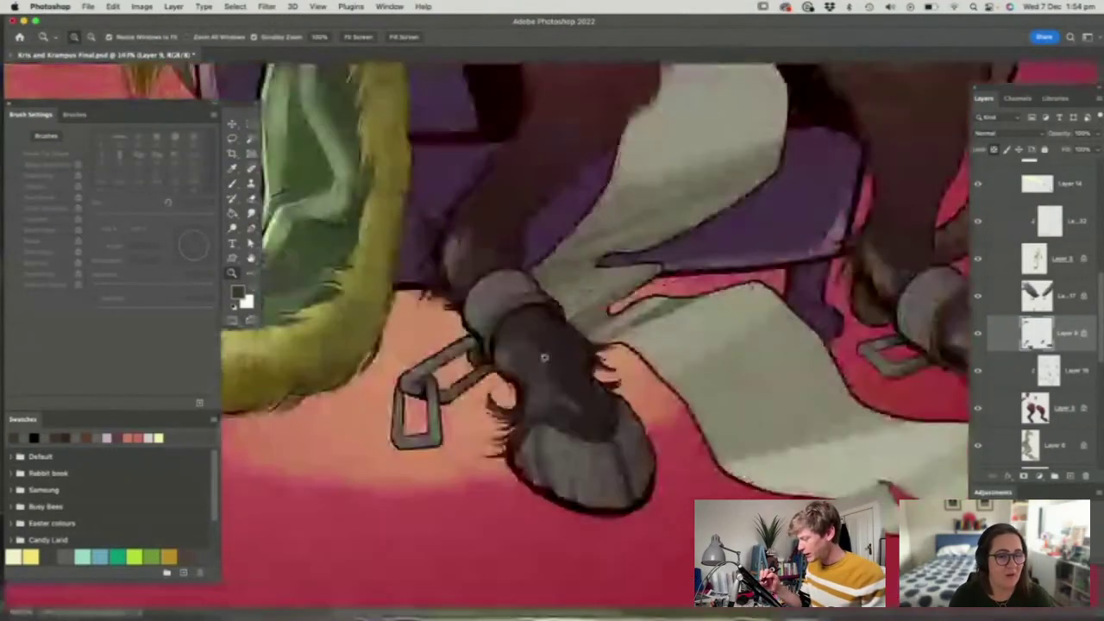
key(b)
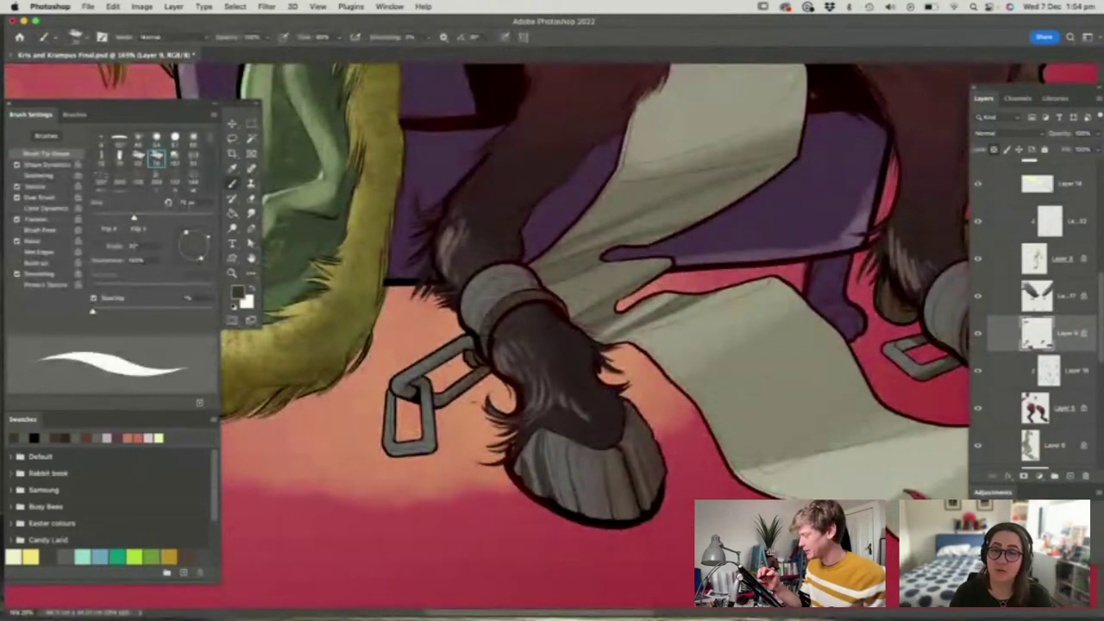
alt+click(494, 289)
key(n)
click(608, 193)
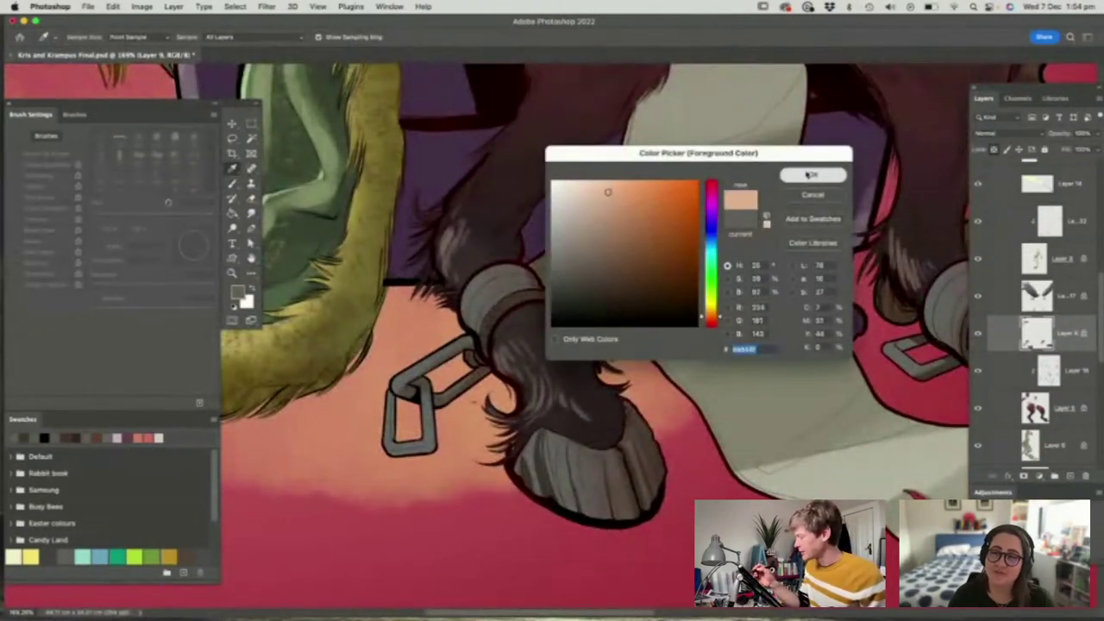
click(811, 176)
drag(466, 288, 486, 324)
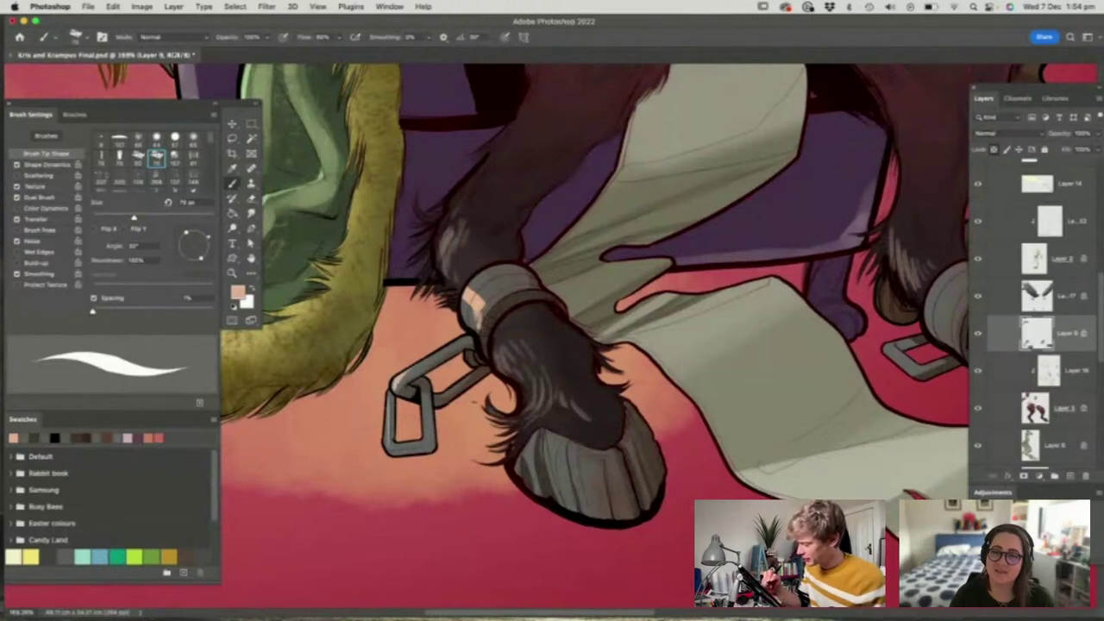
drag(387, 416, 421, 454)
Paint matching peach highlights on the shackle and chain link of the leg nearest the side table
key(z)
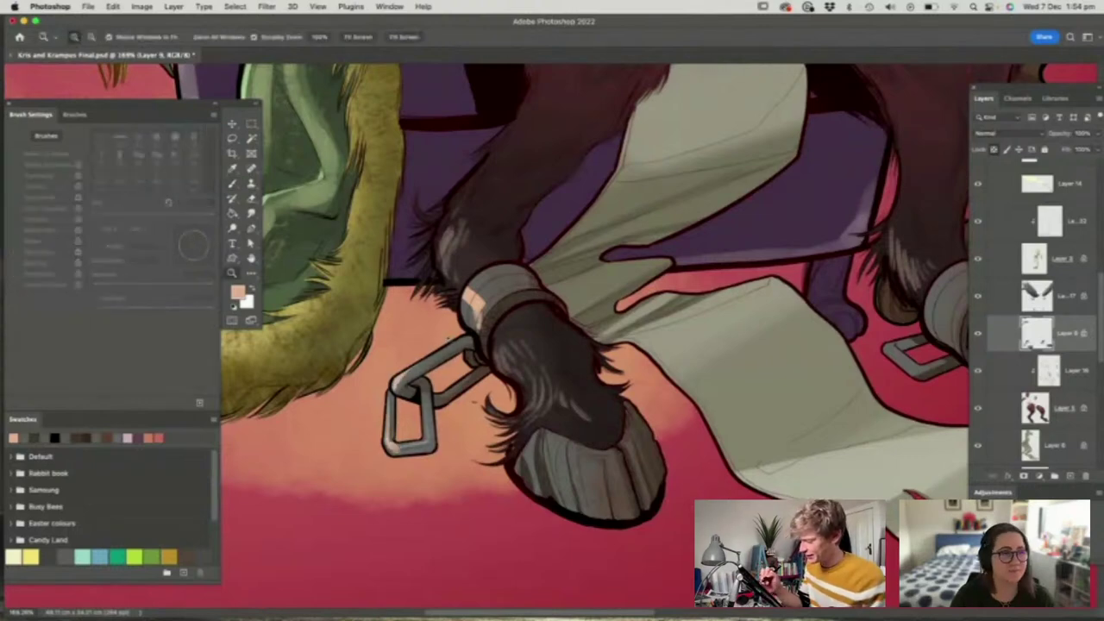
drag(451, 344, 412, 348)
drag(718, 347, 759, 350)
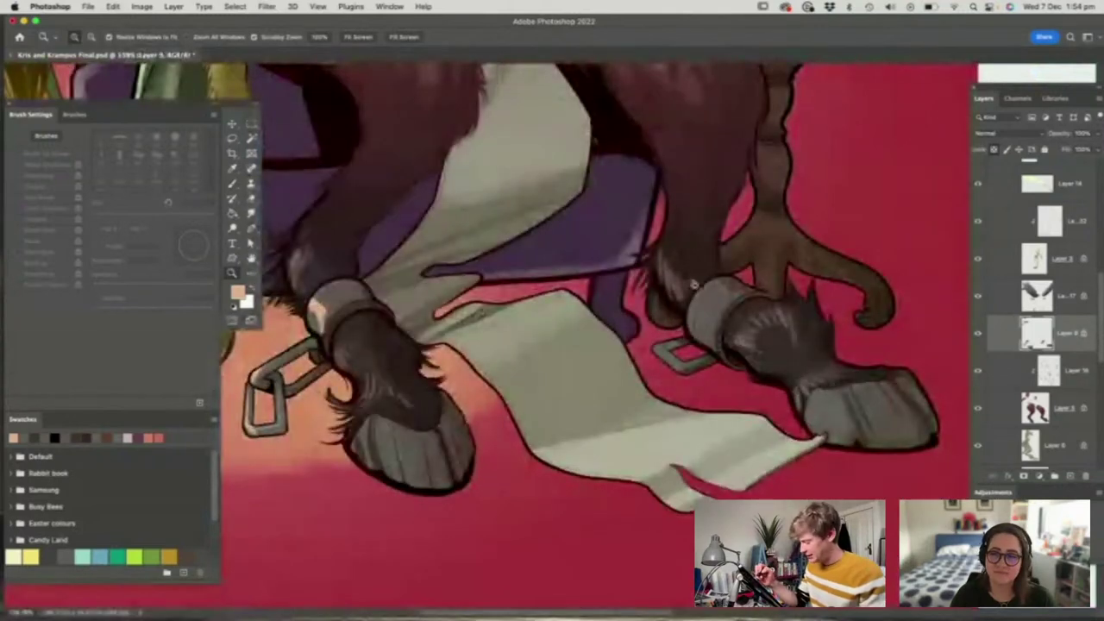
key(b)
drag(688, 327, 718, 318)
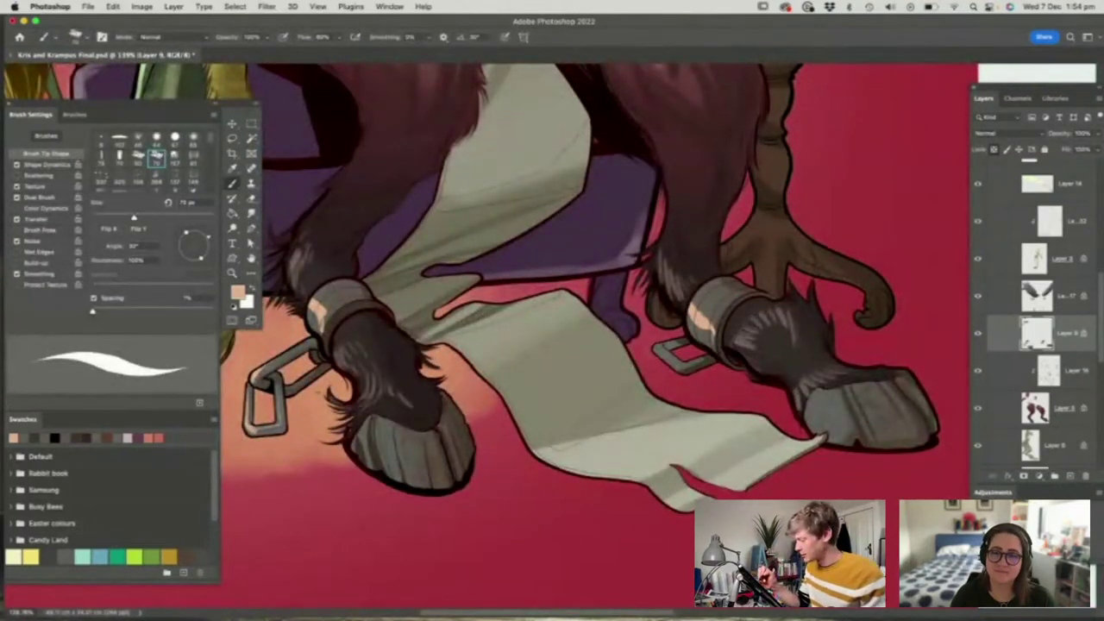
drag(656, 346, 667, 366)
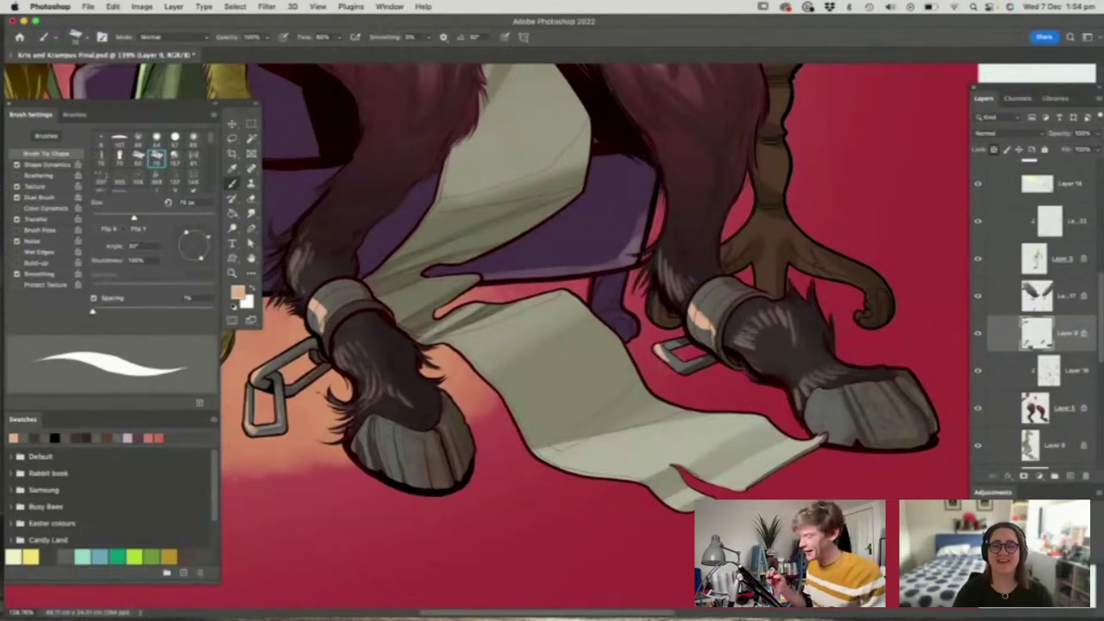
Mix a muted pinkish grey from the shackle tones and add pale highlight streaks to the hoof beside the robe
key(z)
drag(747, 375, 716, 406)
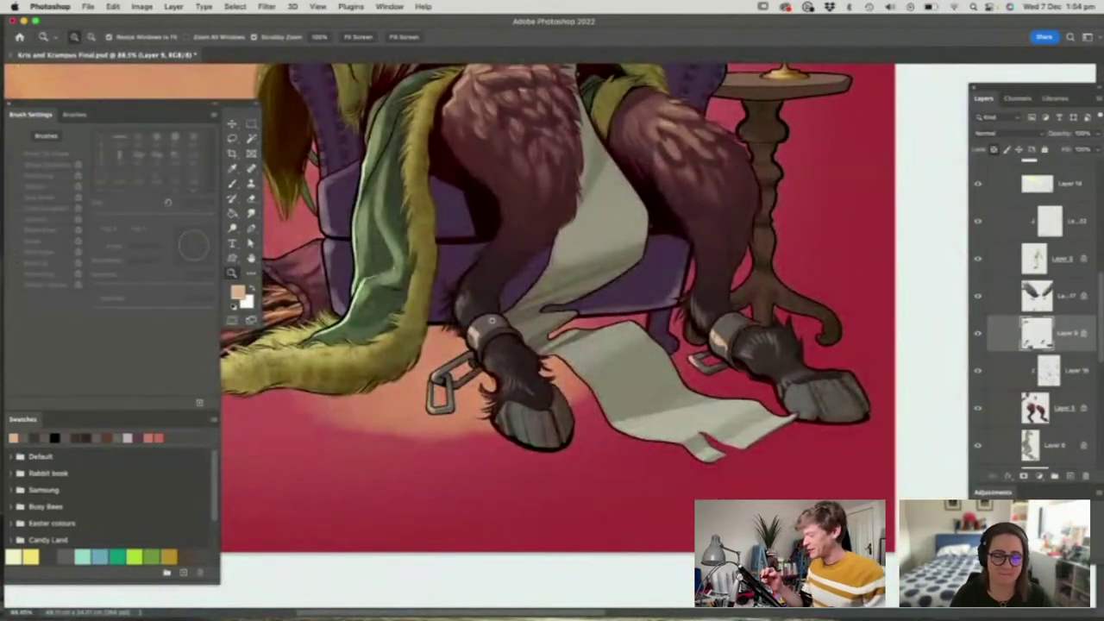
click(499, 339)
key(b)
alt+click(468, 312)
key(n)
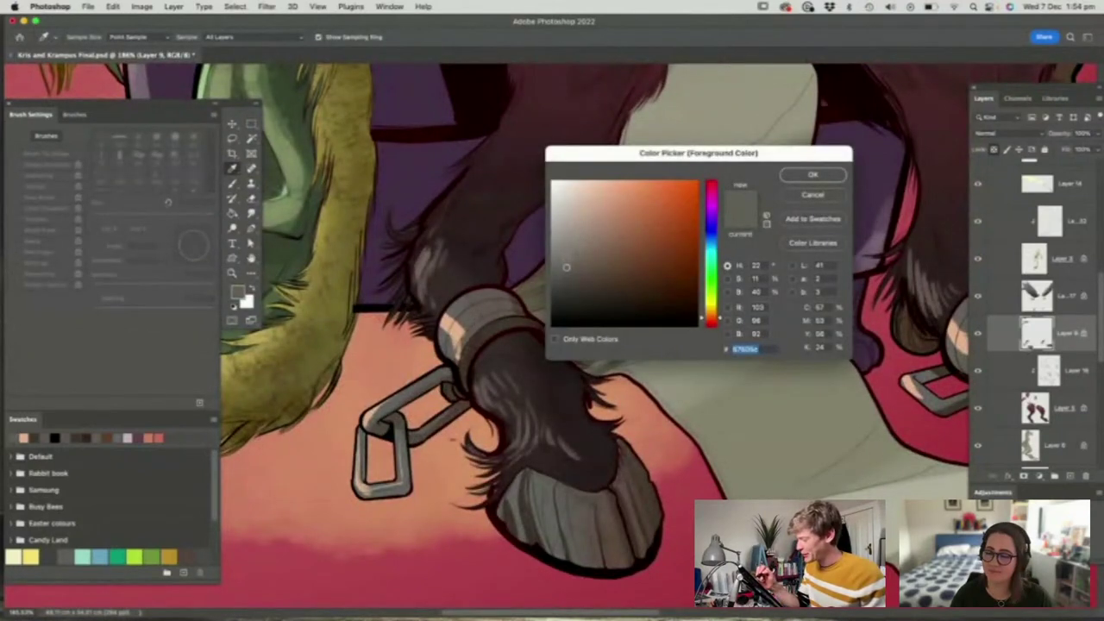
click(469, 321)
click(466, 321)
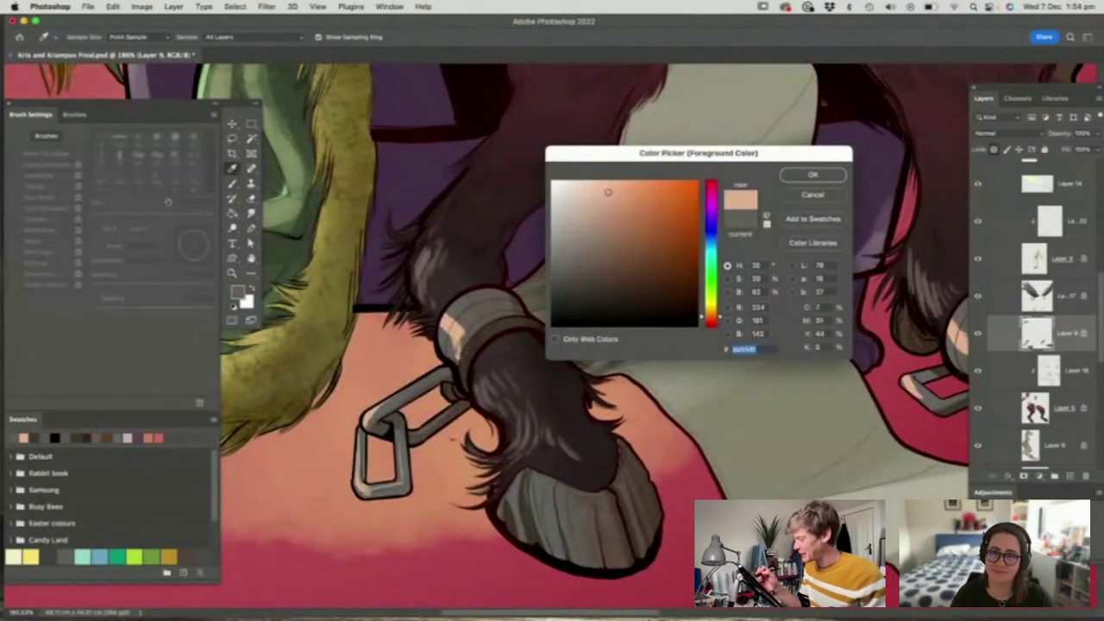
click(466, 322)
key(Return)
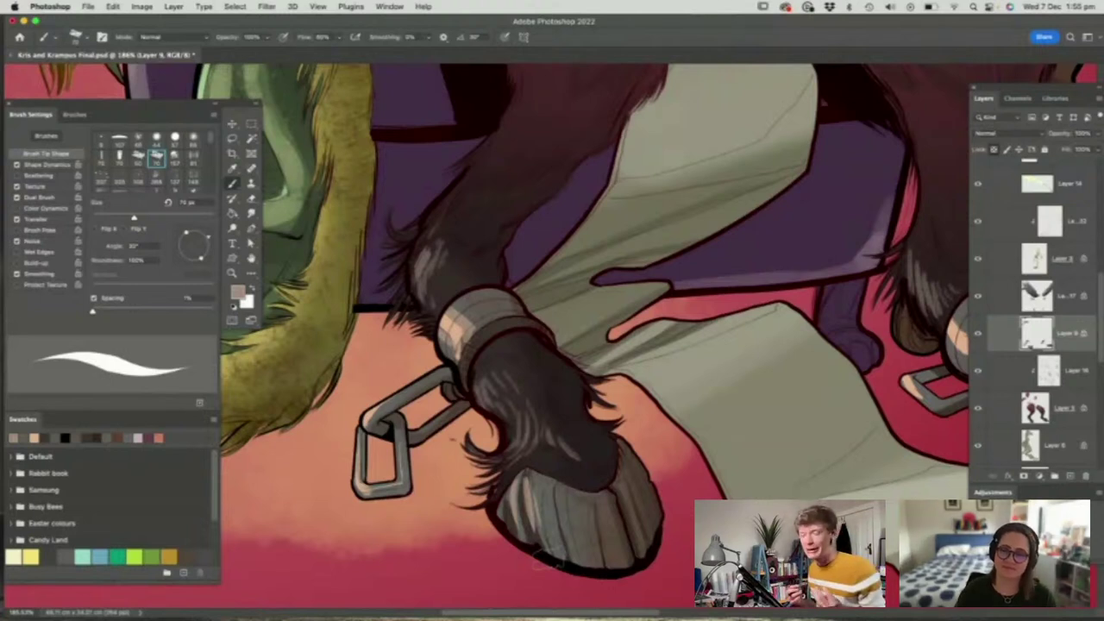
mouse_move(561, 484)
mouse_down()
mouse_move(548, 523)
mouse_move(565, 532)
mouse_up()
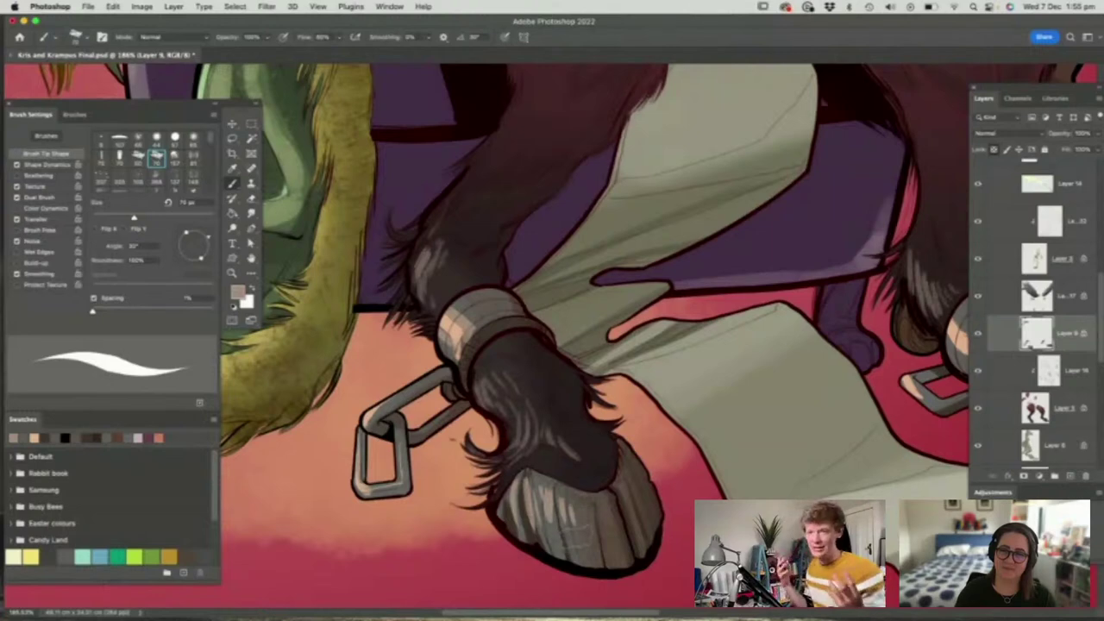
drag(583, 491, 603, 559)
Paint pale pinkish-grey highlight streaks on the hoof nearest the side table and touch up the area around its ankle
key(z)
drag(589, 400, 483, 399)
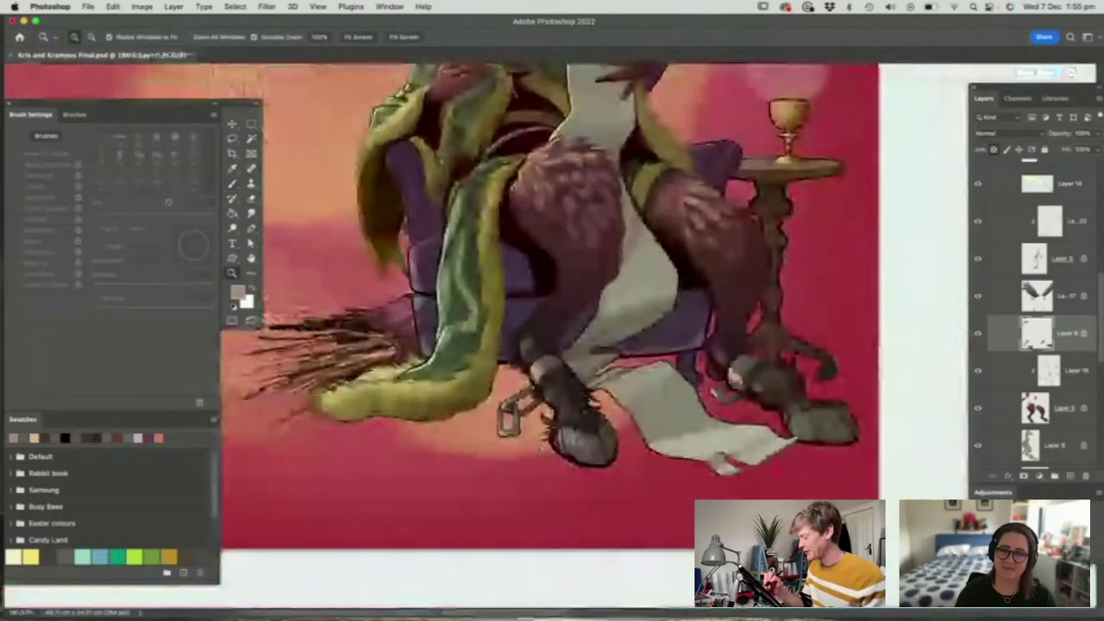
drag(816, 399, 867, 399)
key(b)
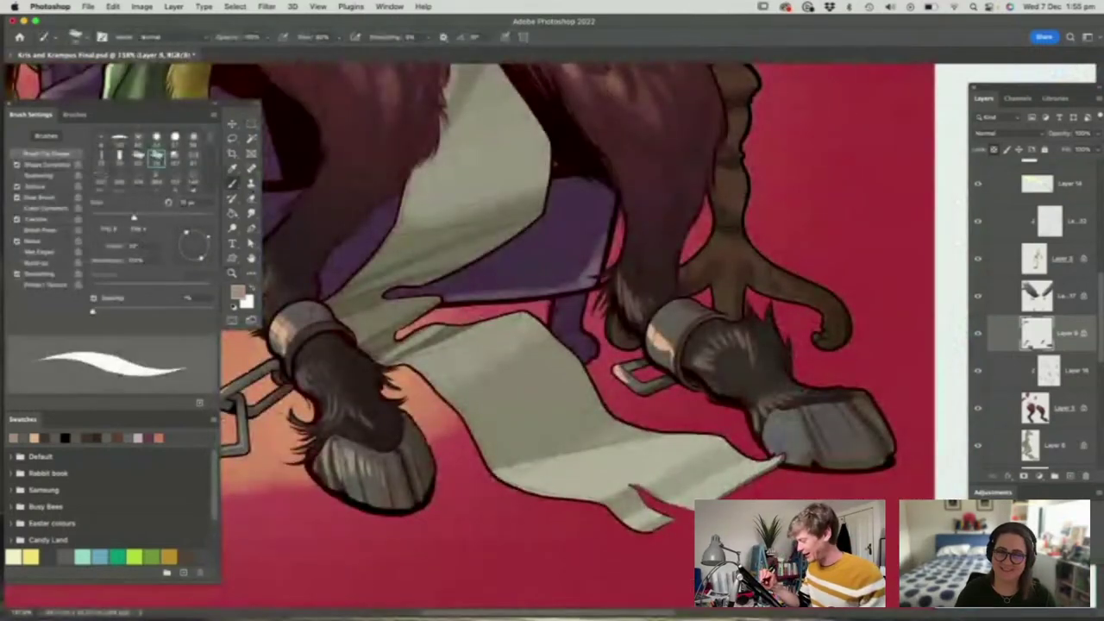
drag(802, 416, 832, 442)
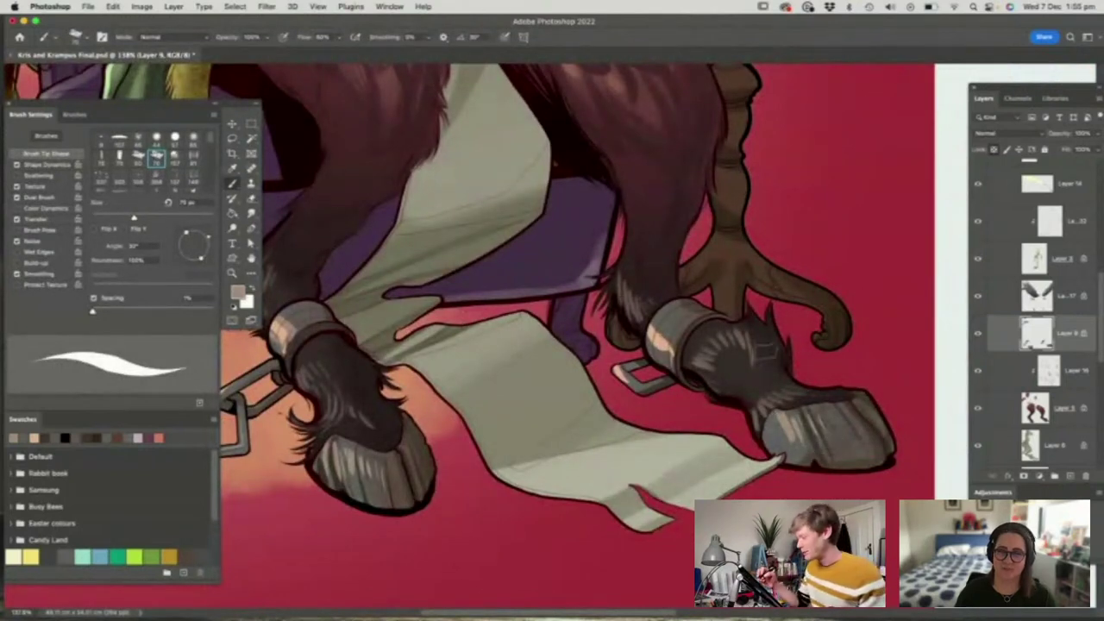
drag(775, 409, 765, 448)
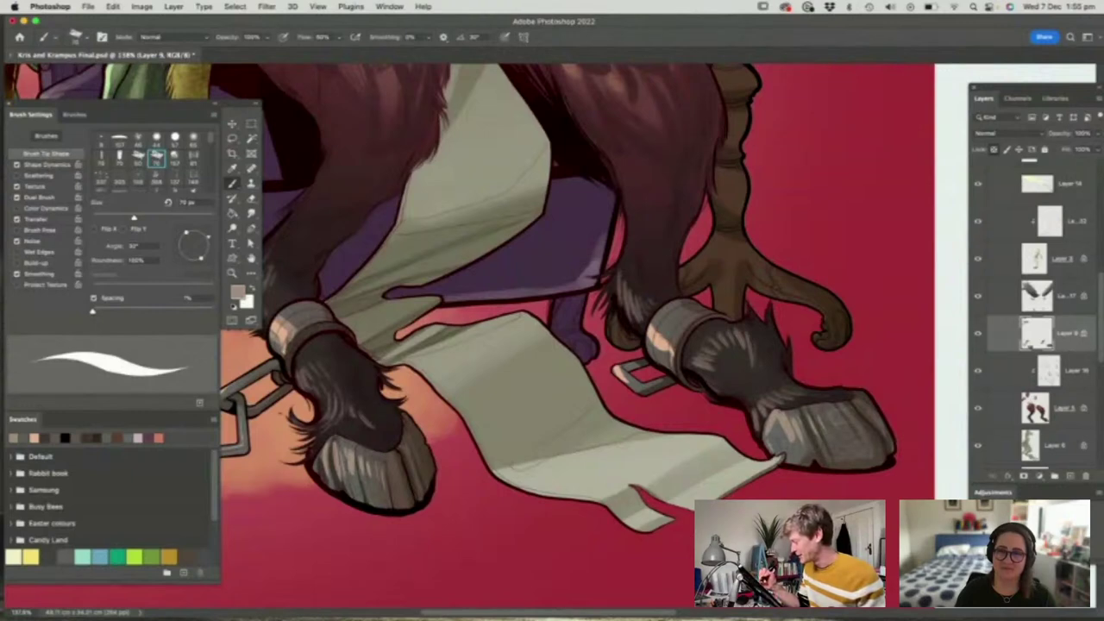
key(z)
mouse_move(709, 349)
mouse_down()
mouse_move(658, 349)
mouse_move(723, 342)
mouse_move(724, 378)
mouse_up()
key(b)
mouse_move(733, 335)
mouse_down()
mouse_move(738, 348)
mouse_move(749, 322)
mouse_up()
Turn on the hidden layer group holding the line art of the two figures beside Krampus and view the whole illustration without panels
key(z)
drag(702, 376, 651, 376)
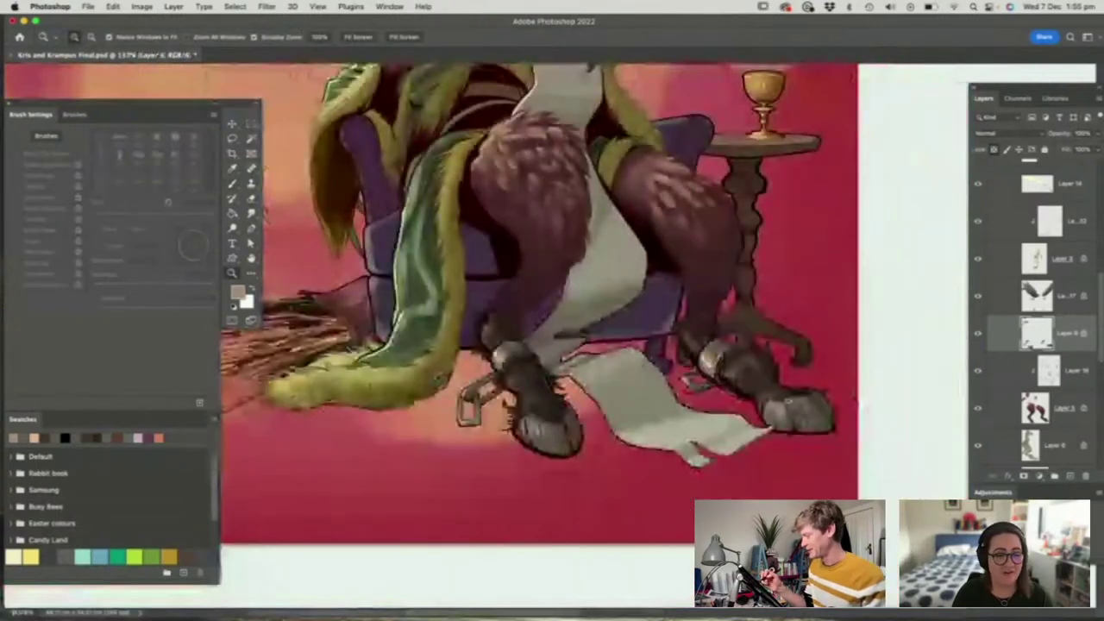
drag(775, 436, 744, 453)
drag(643, 110, 675, 110)
drag(546, 121, 667, 115)
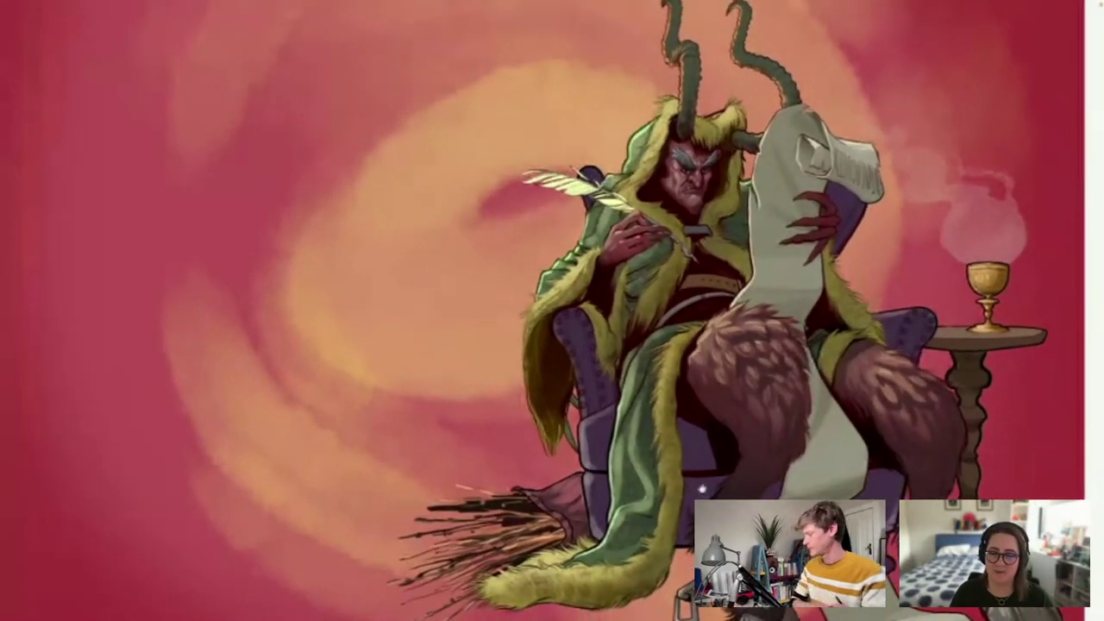
key(Tab)
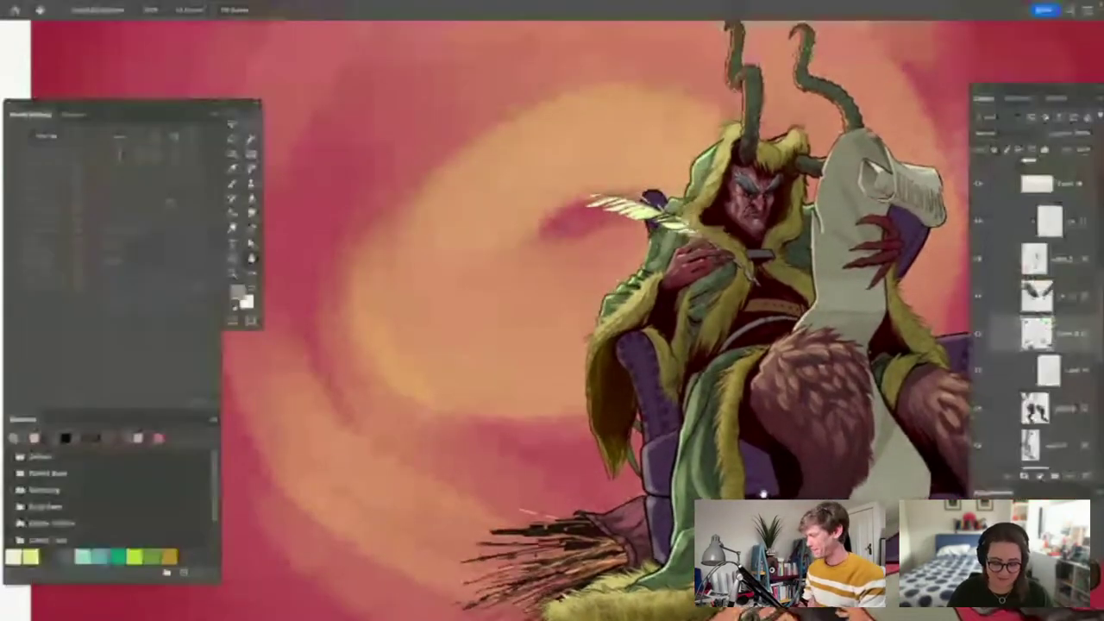
scroll(1100, 285, up, 5)
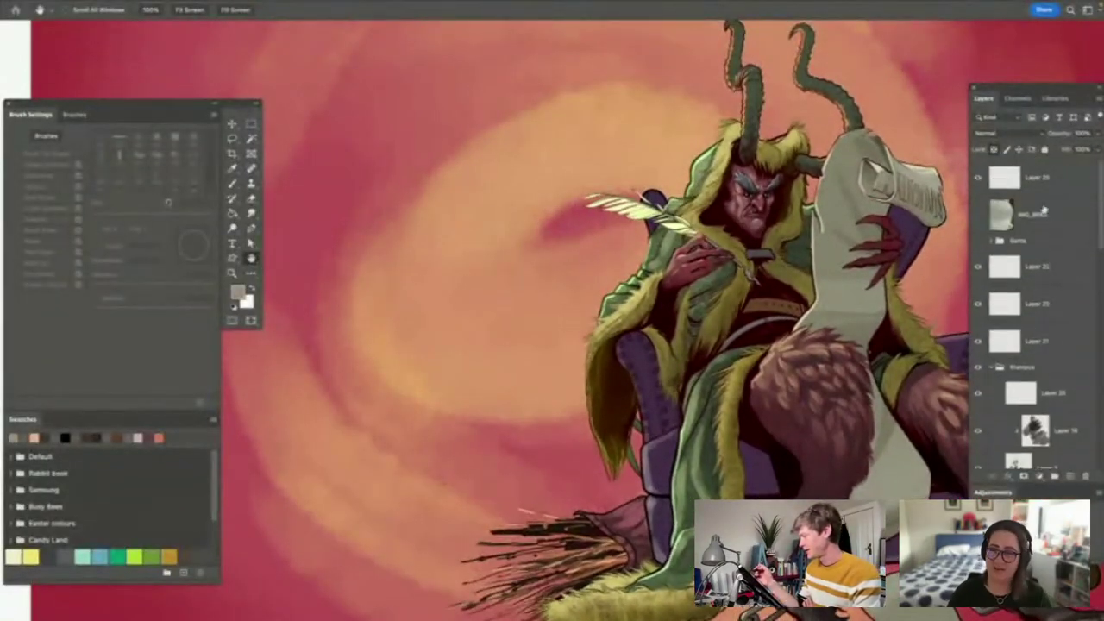
click(978, 242)
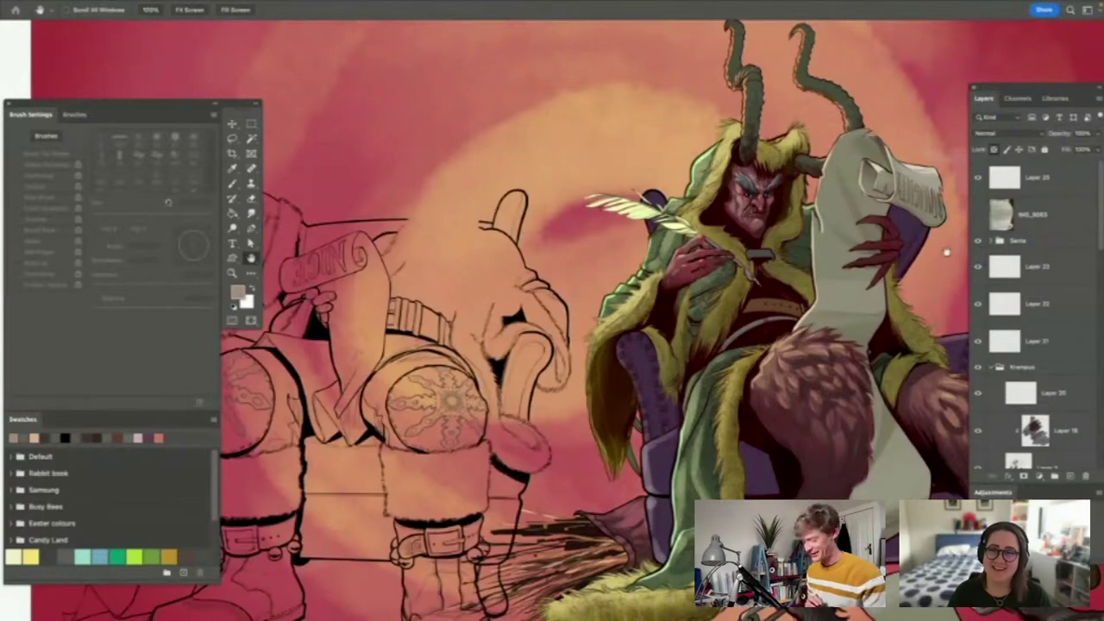
scroll(1004, 393, down, 8)
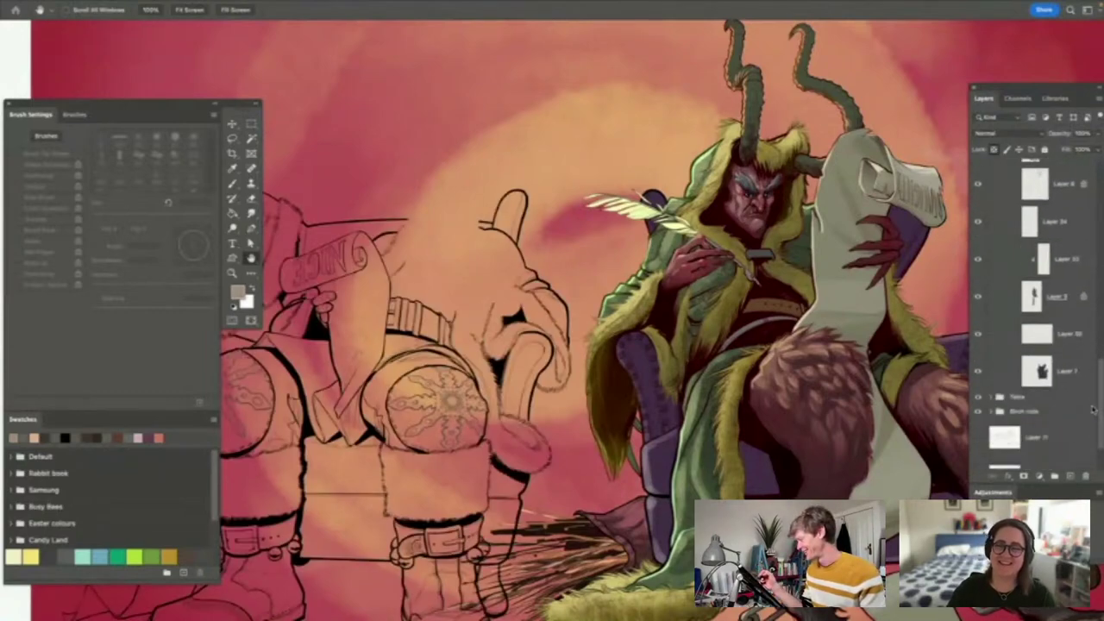
click(977, 365)
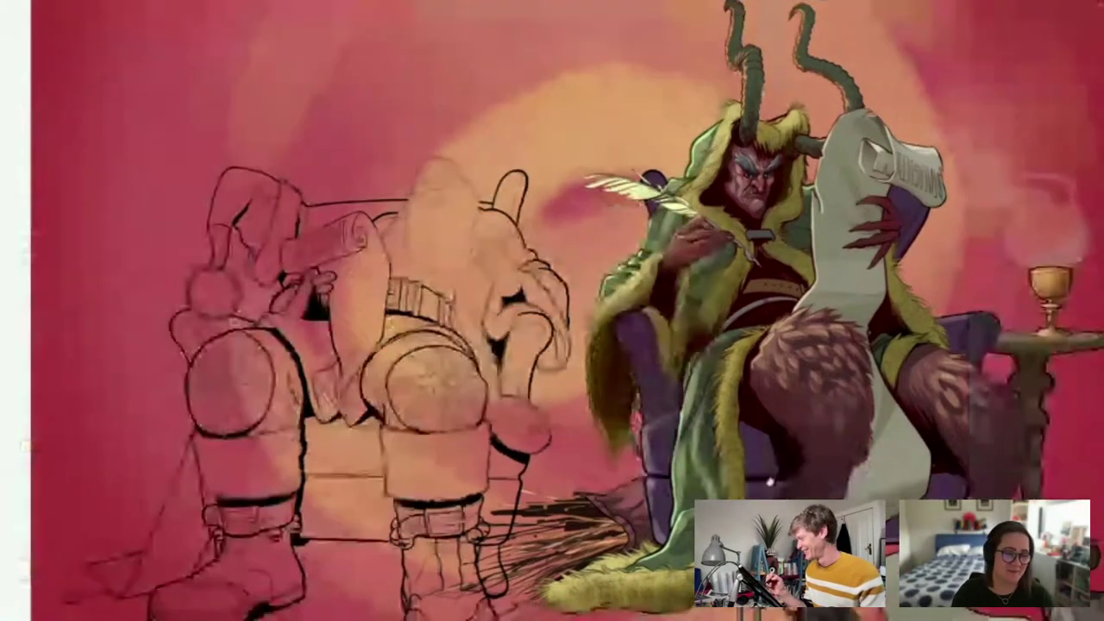
key(Tab)
scroll(638, 428, up, 2)
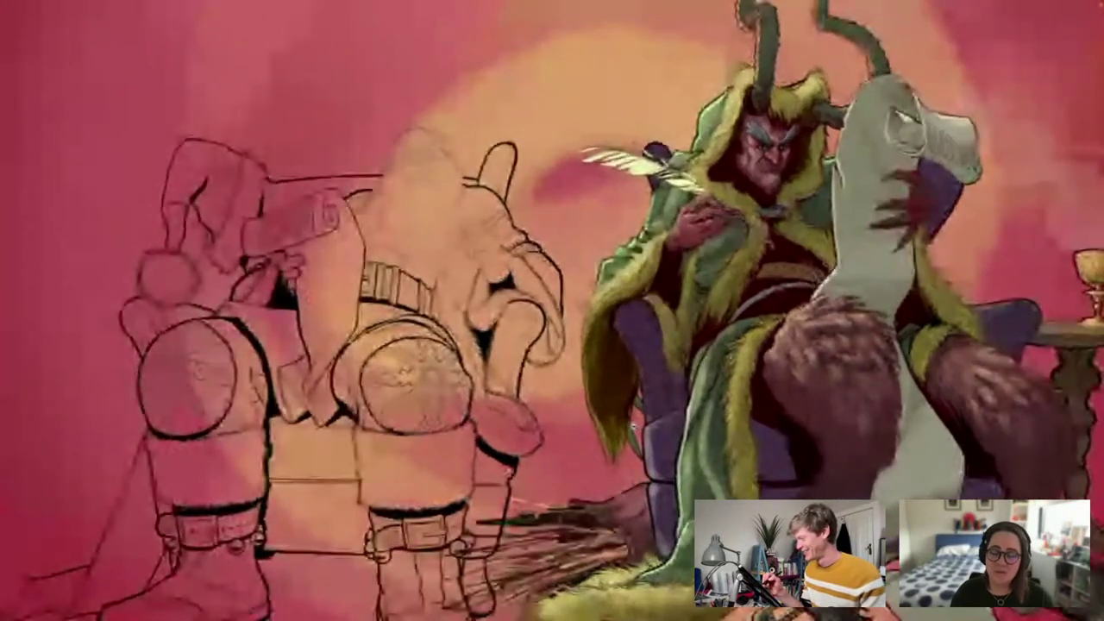